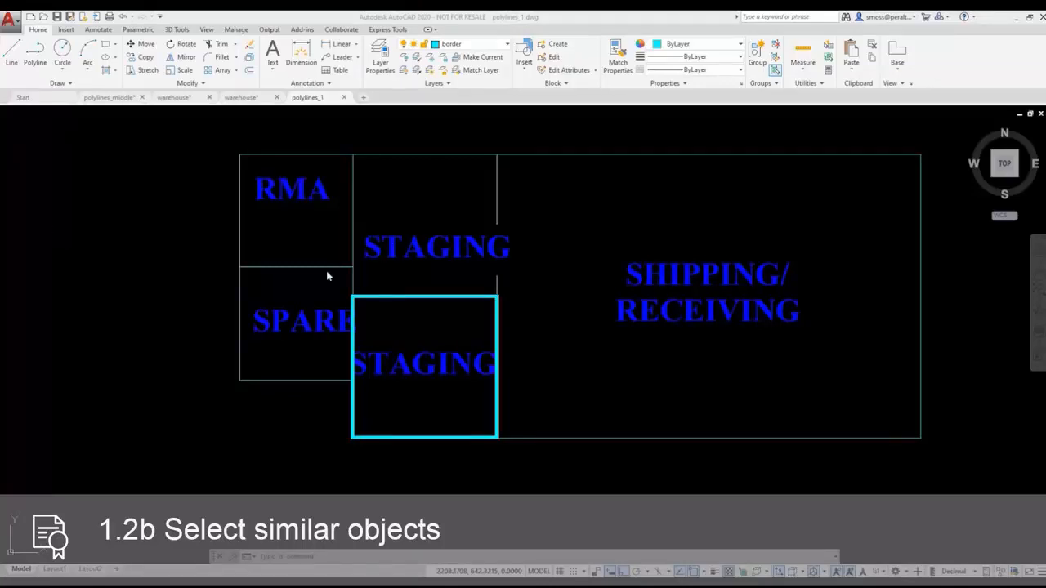
Select all text labels similar to SPARE and set their text height to 30
click(277, 325)
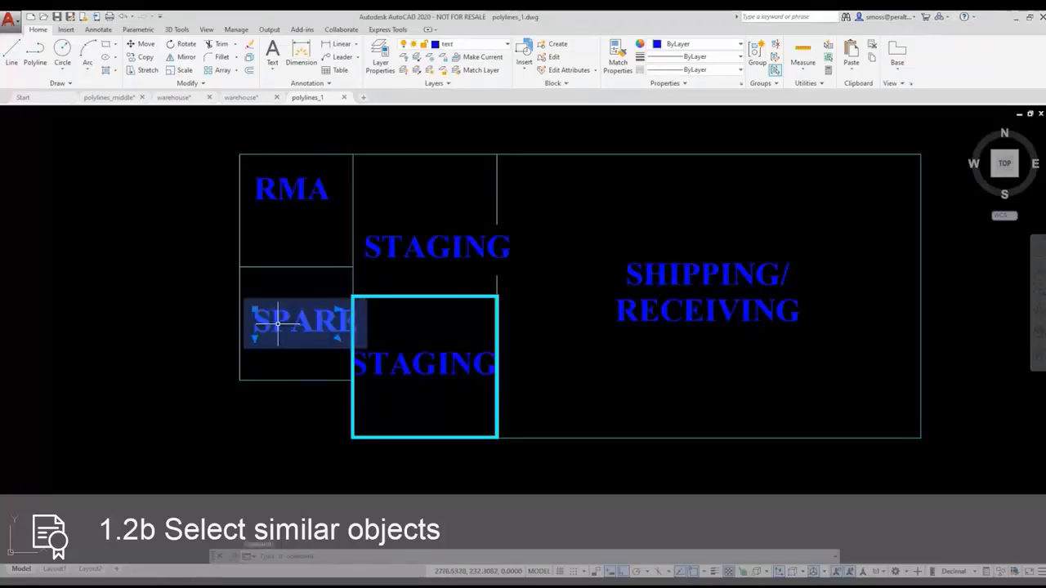
right_click(277, 325)
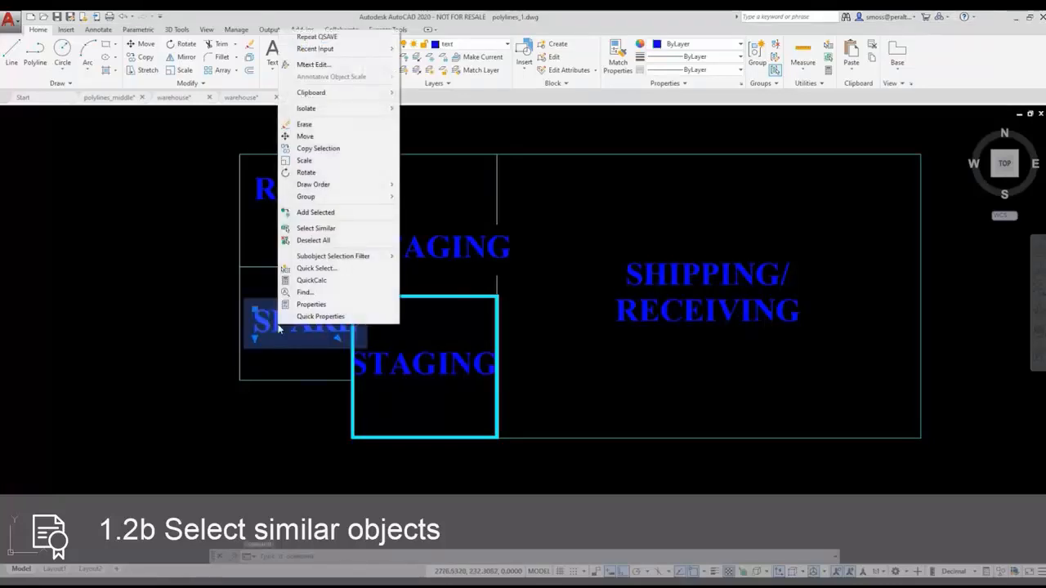
click(346, 235)
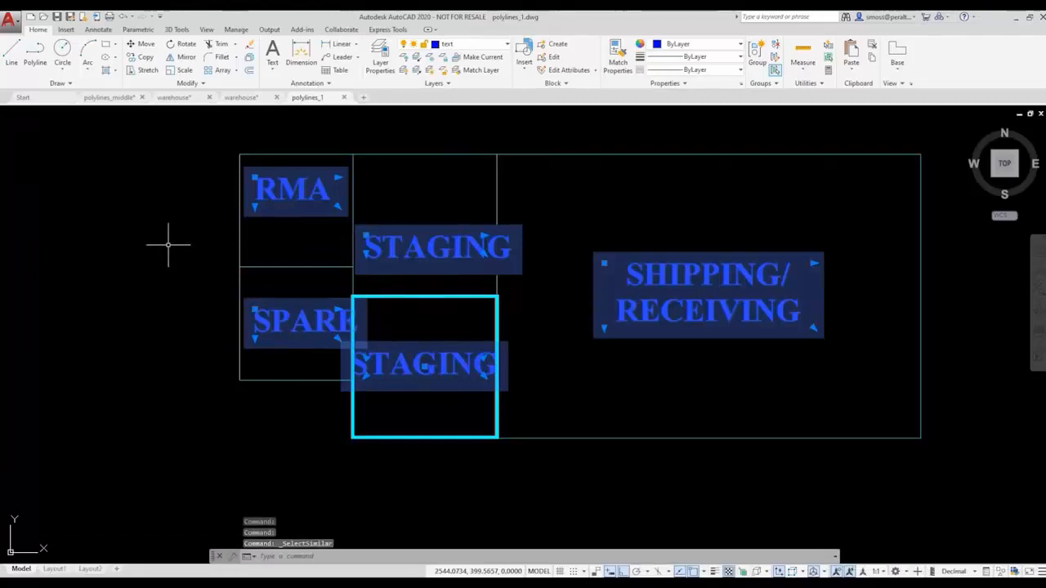
right_click(169, 244)
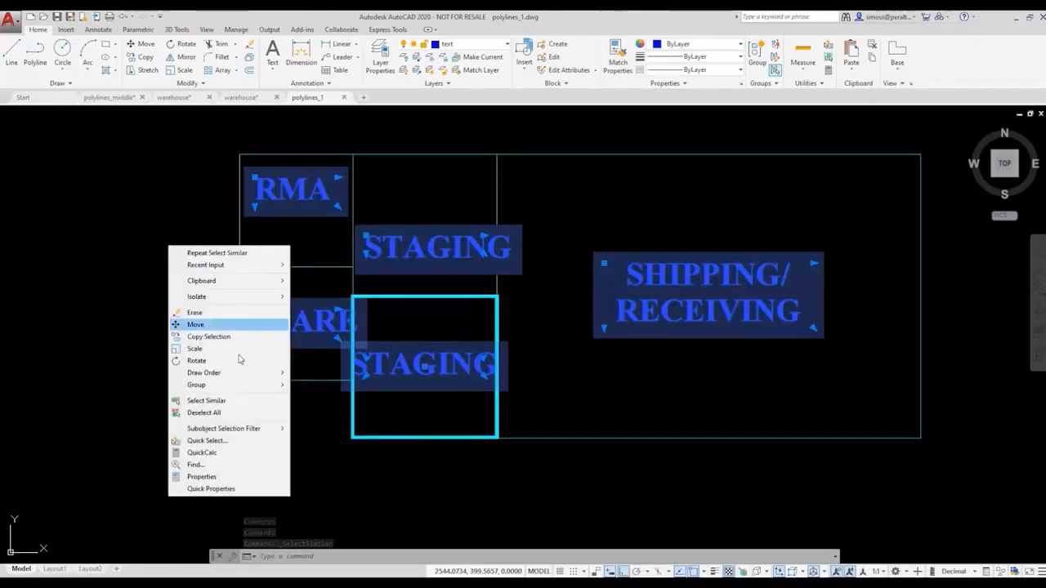
click(242, 477)
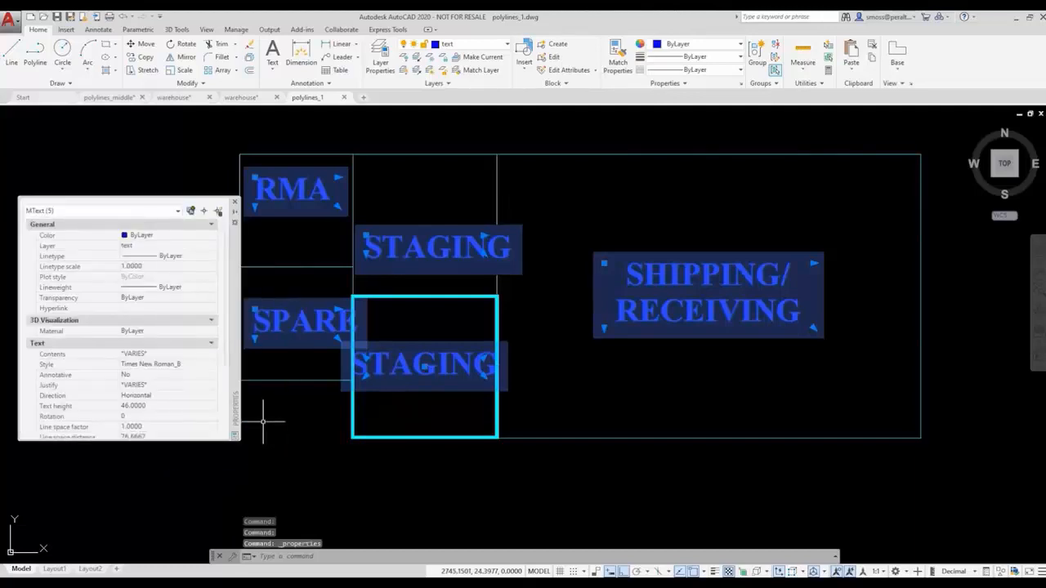
click(164, 406)
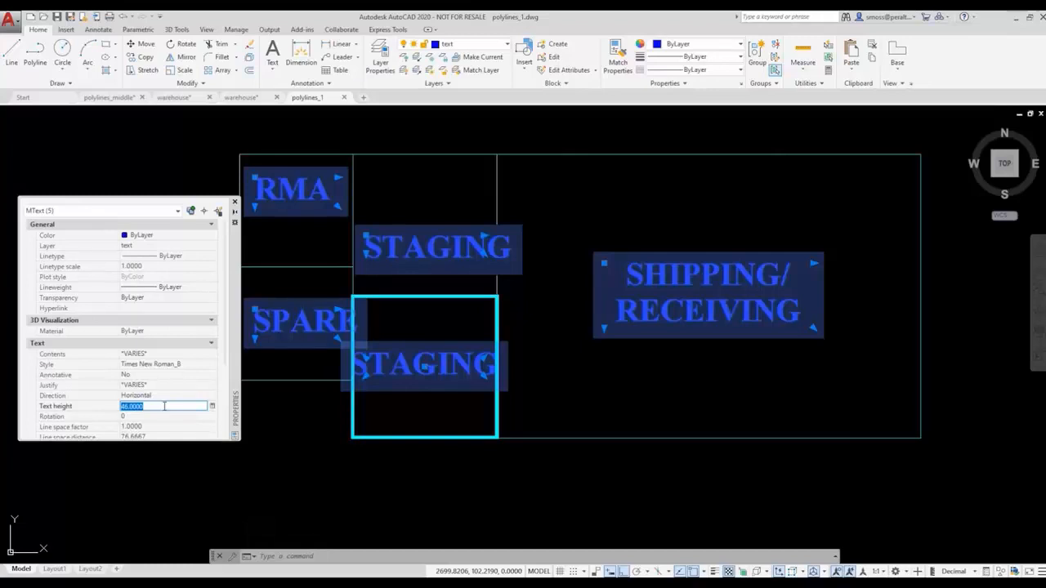
text(30)
key(Tab)
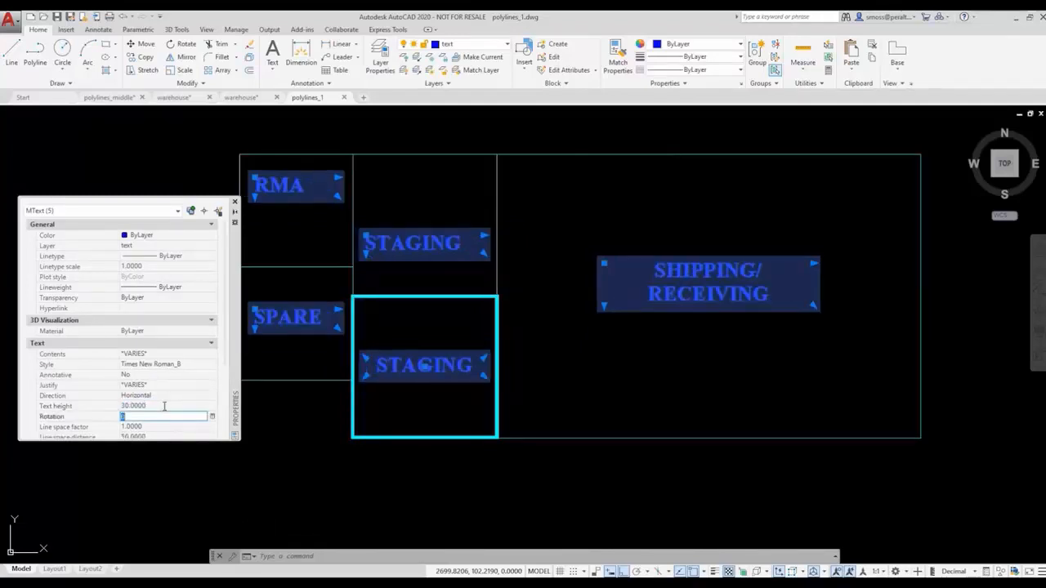
click(235, 201)
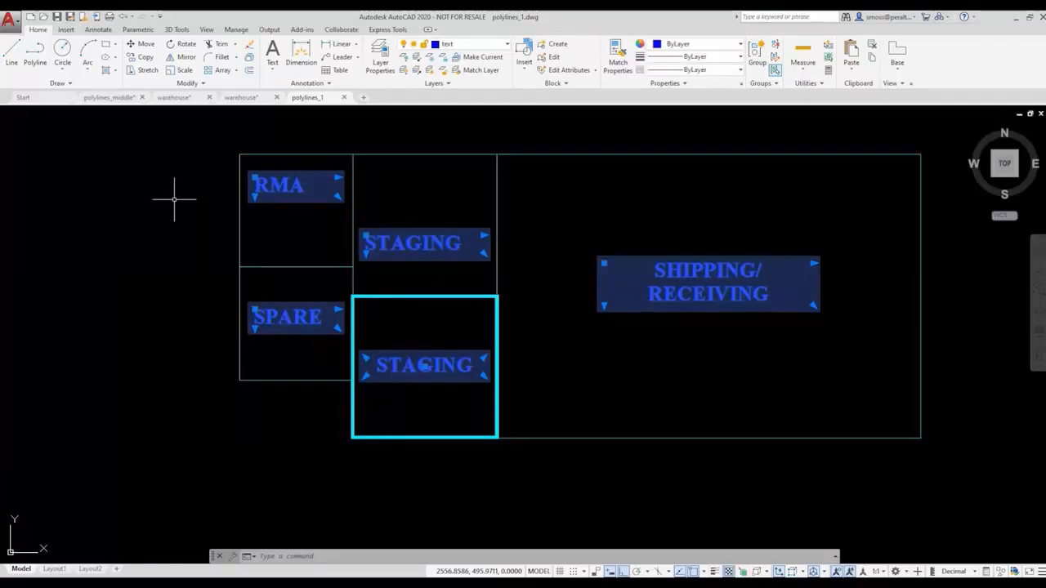
key(Escape)
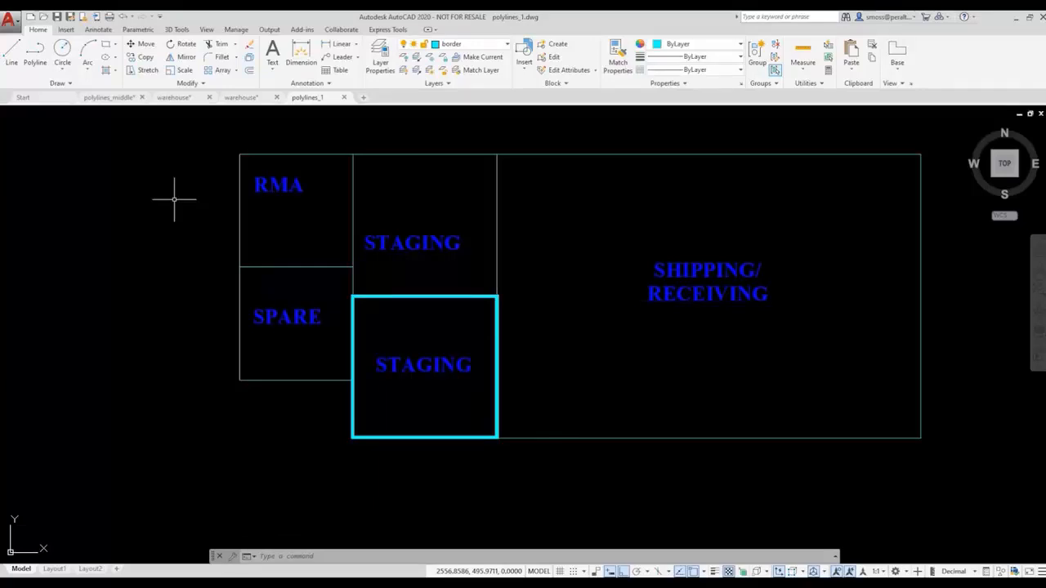
Check which object snaps are enabled and set the SPARE label's justification to Middle center
click(703, 572)
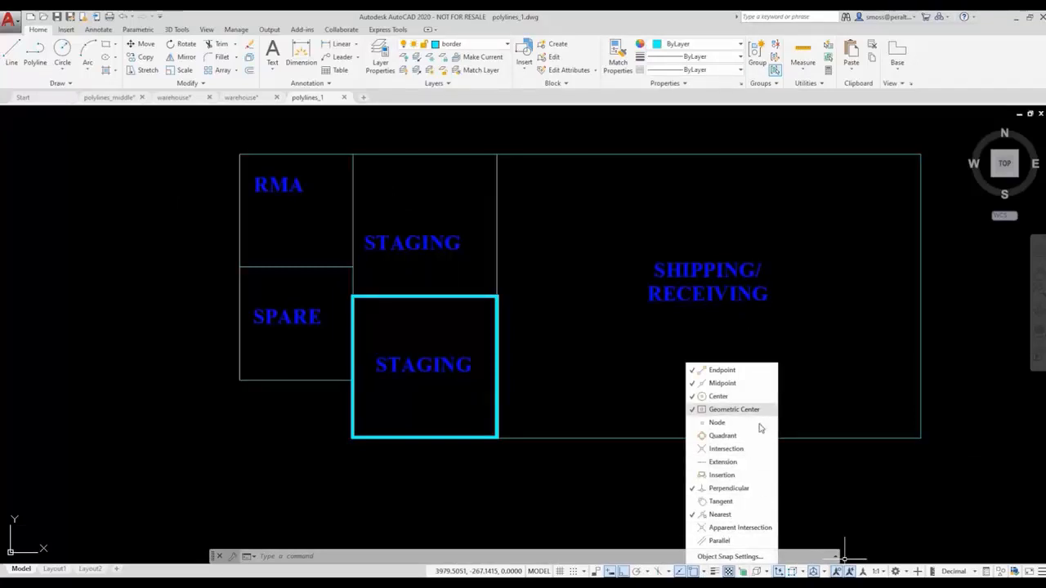
click(589, 508)
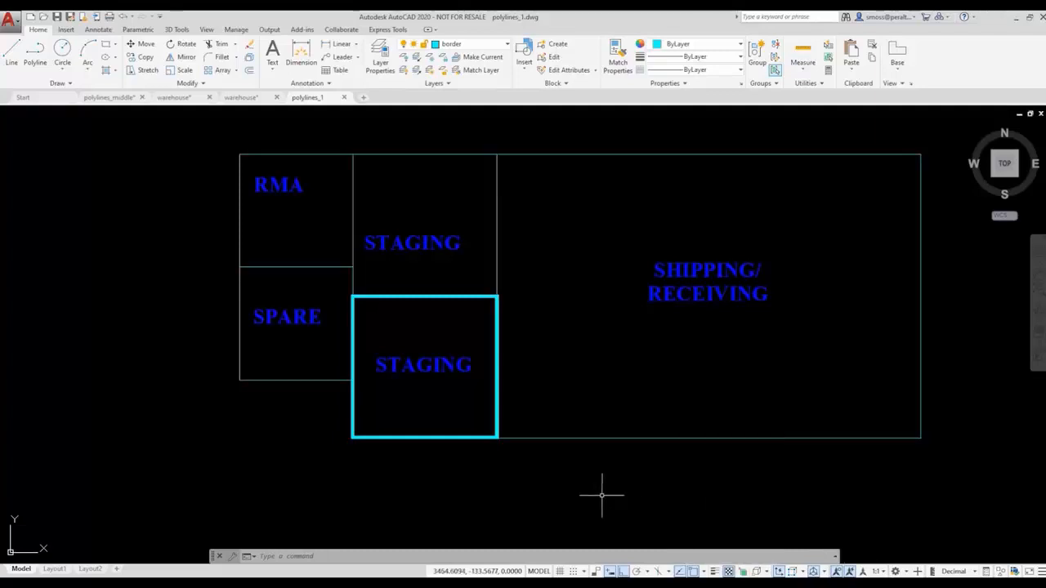
click(267, 317)
right_click(266, 317)
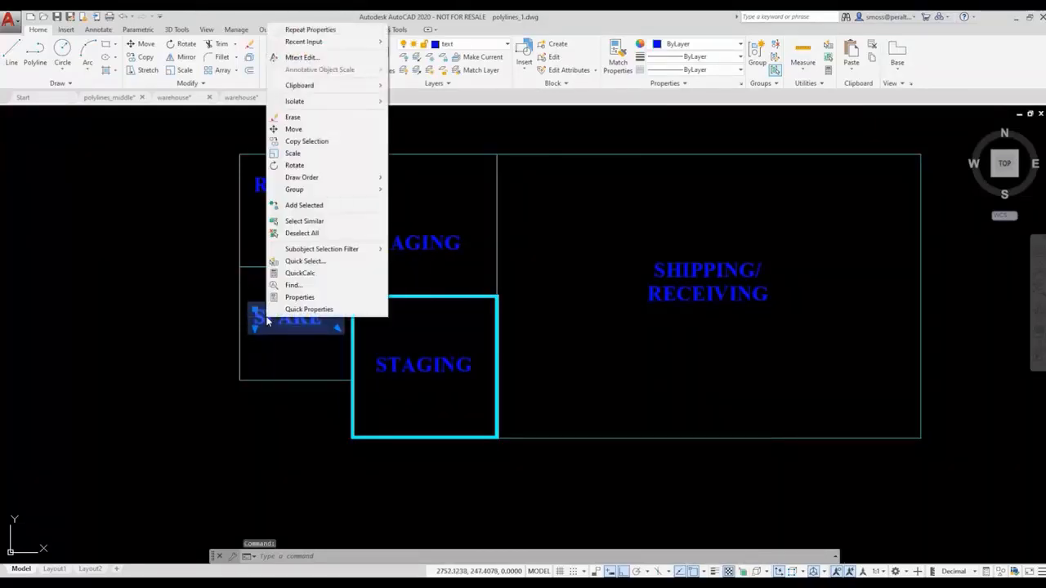
click(296, 298)
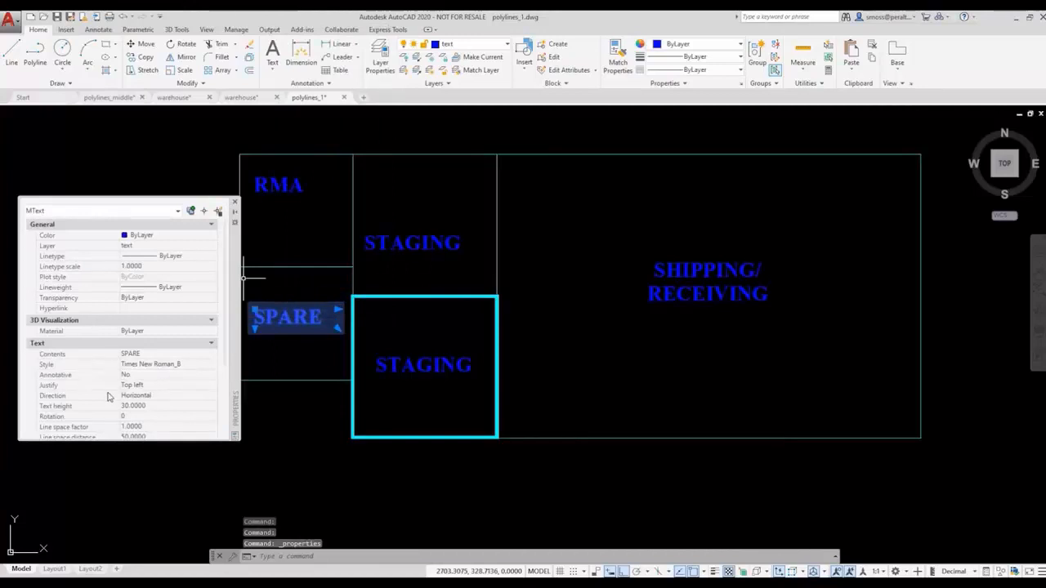
click(163, 387)
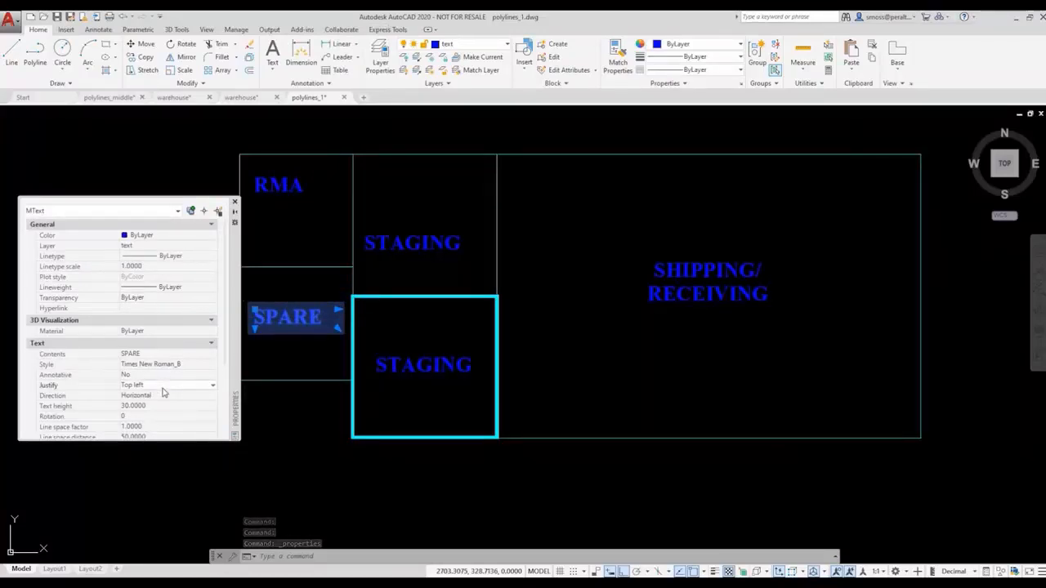
click(163, 387)
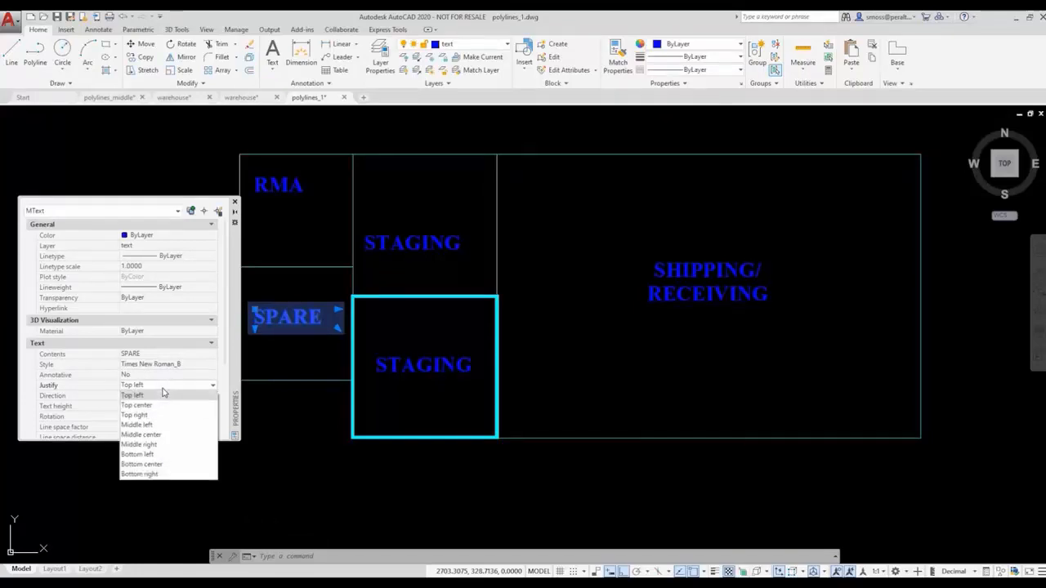
click(147, 435)
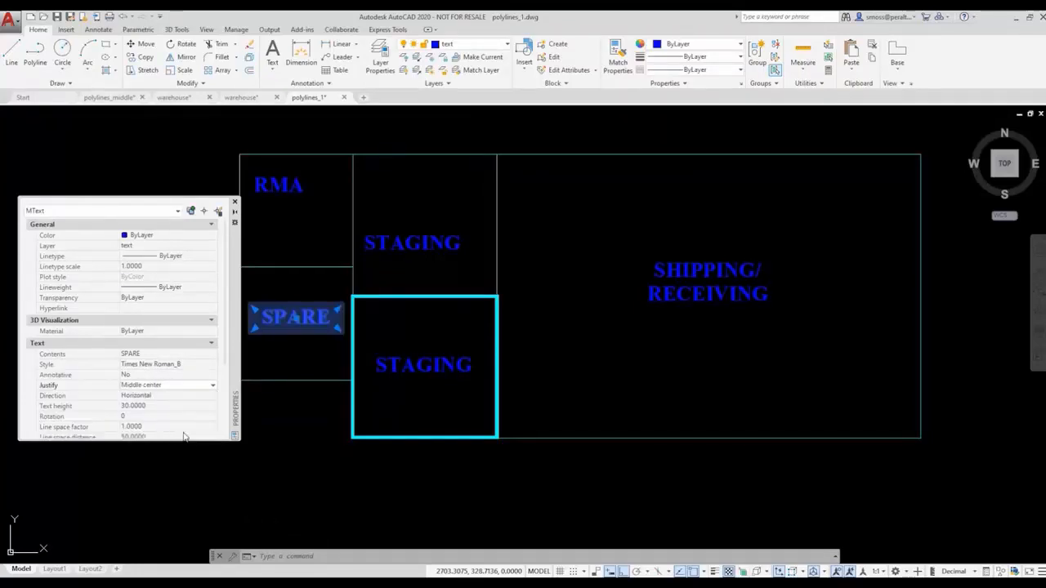
click(235, 201)
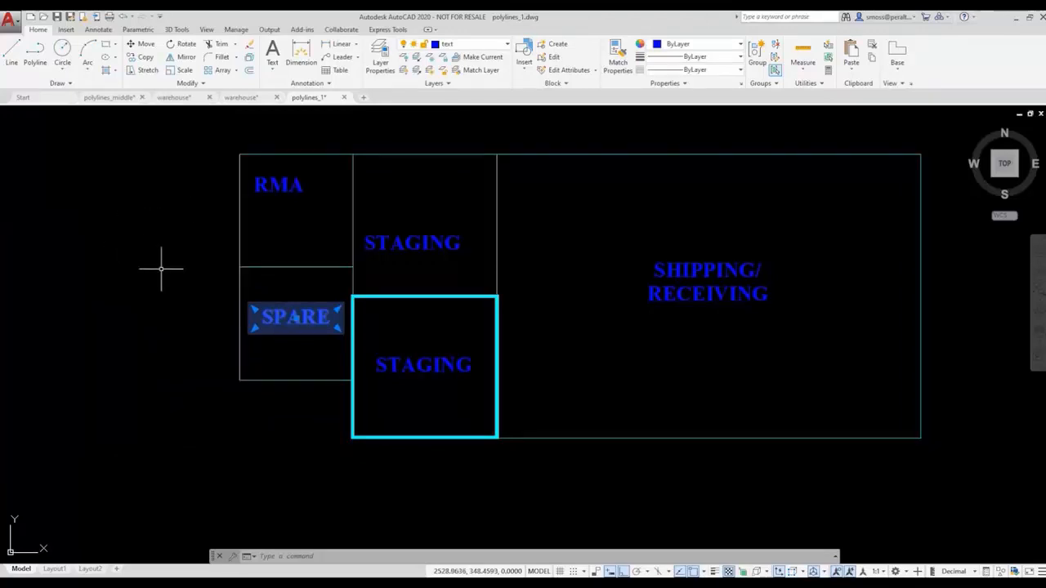
key(Escape)
click(291, 318)
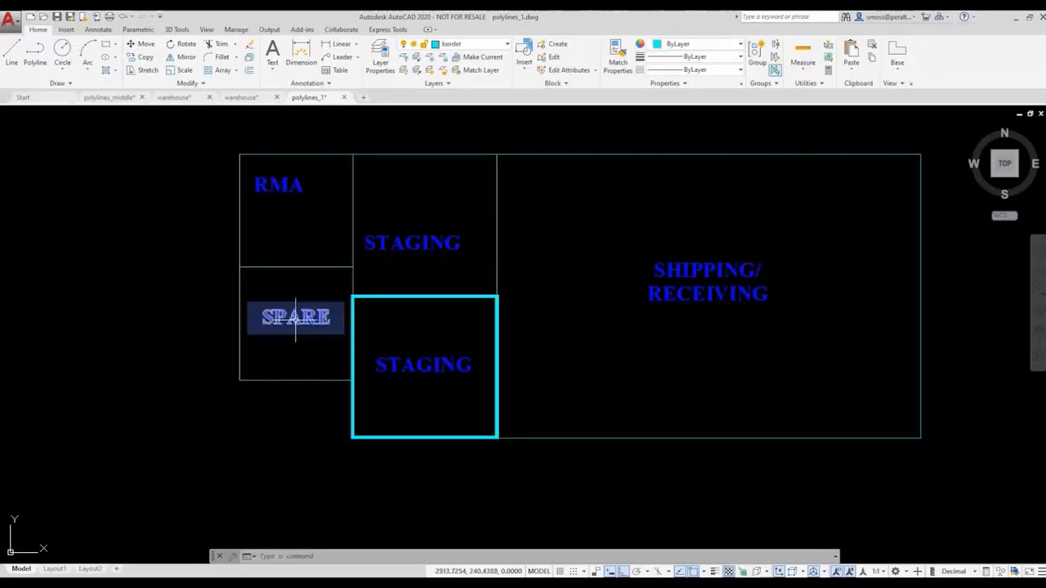
click(296, 317)
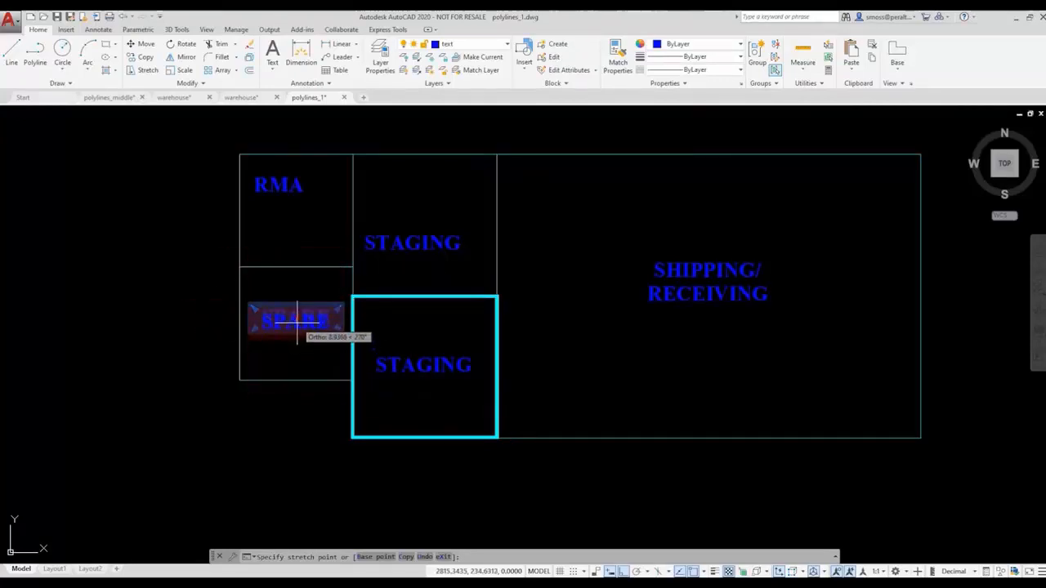
key(Escape)
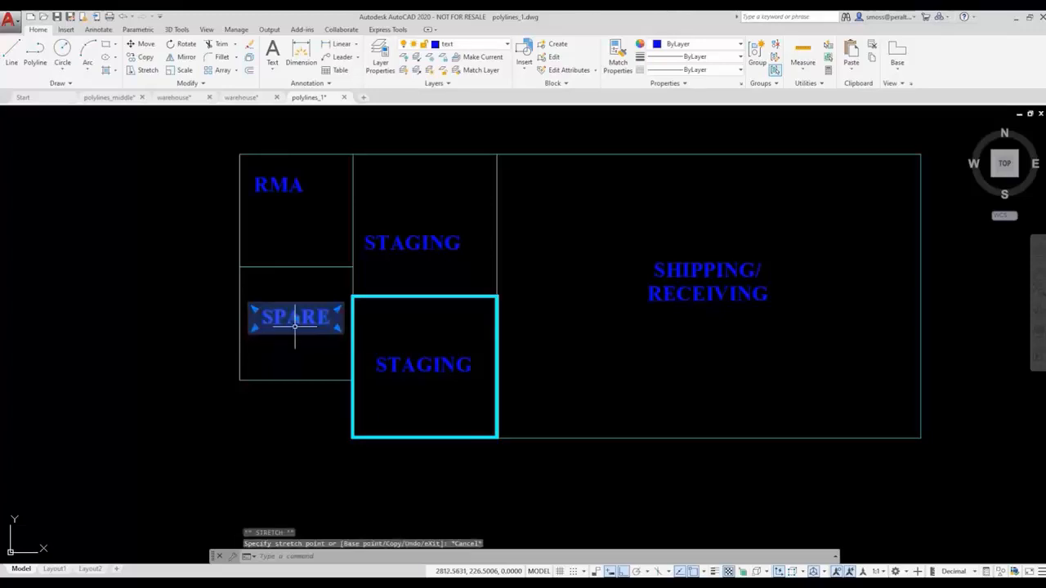
key(Escape)
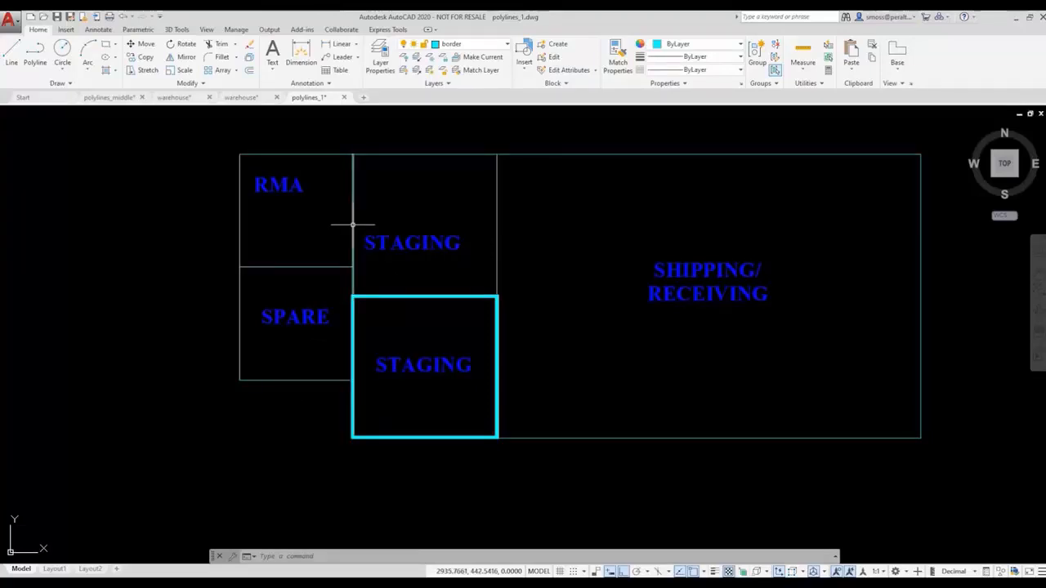
Examine the boundary lines around the staging areas, the current layer and the additional drawing tools
mouse_move(353, 224)
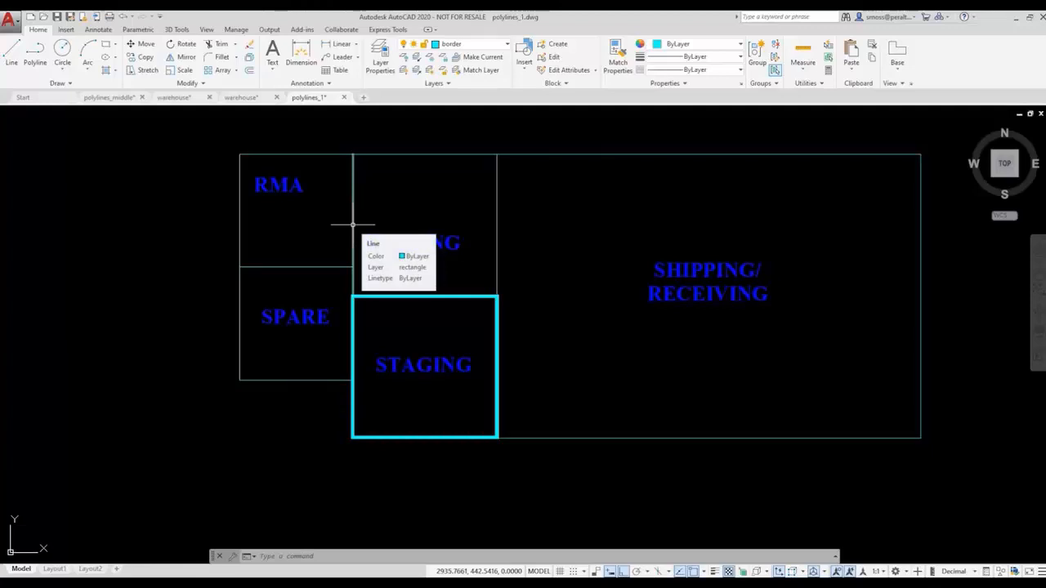
mouse_move(497, 203)
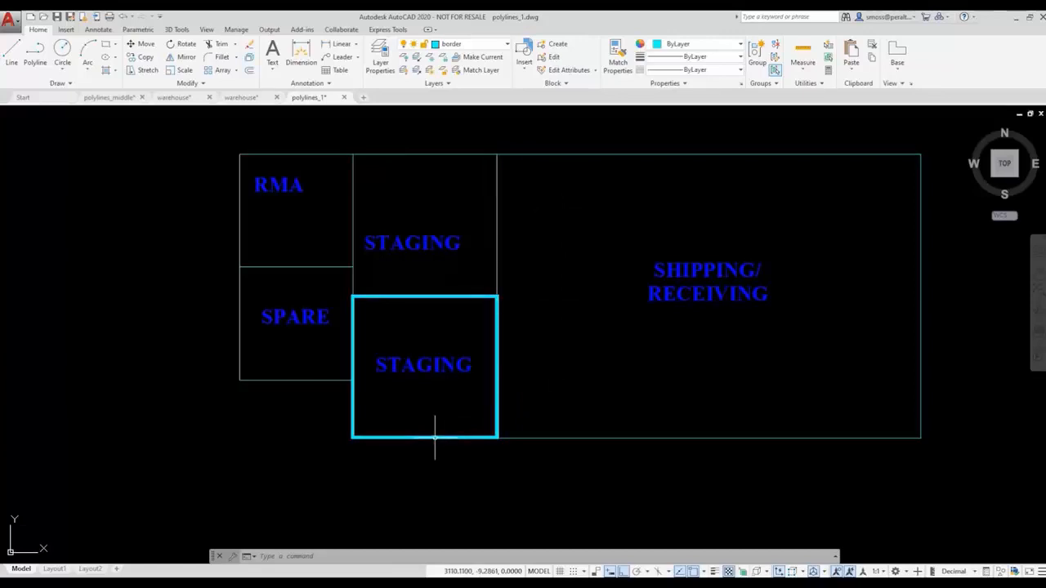
mouse_move(435, 437)
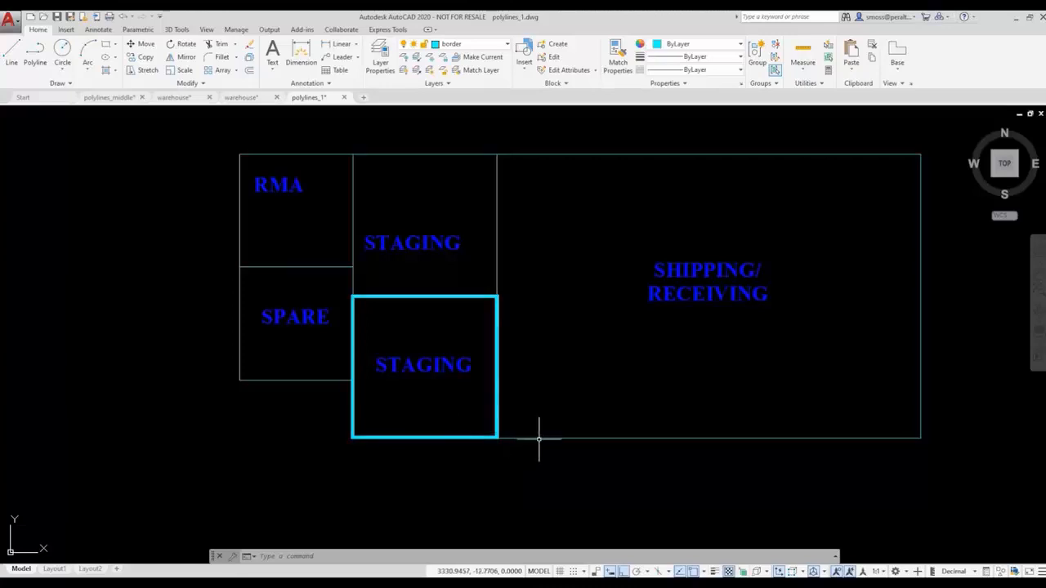
mouse_move(539, 438)
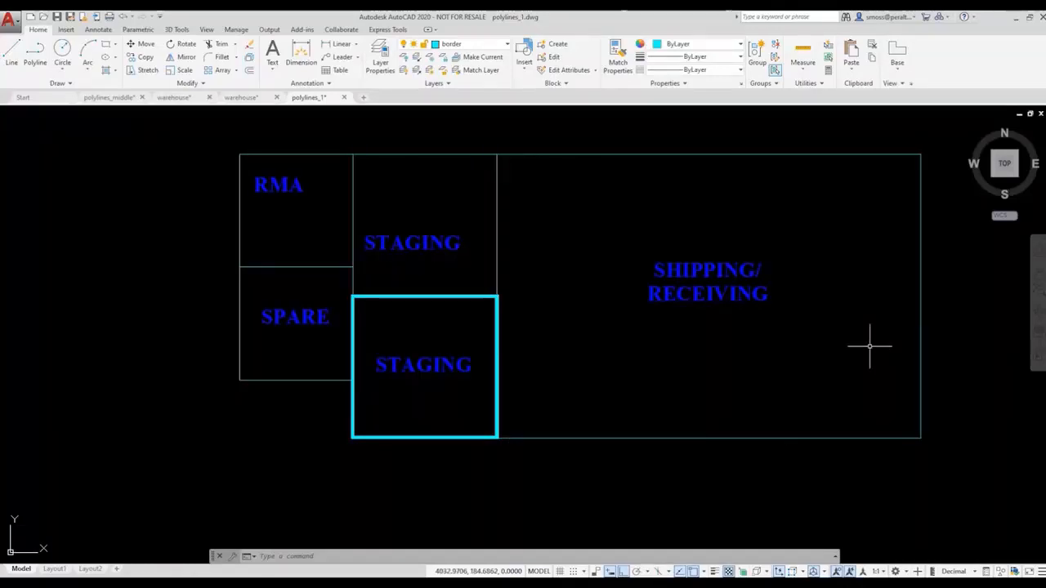
click(468, 49)
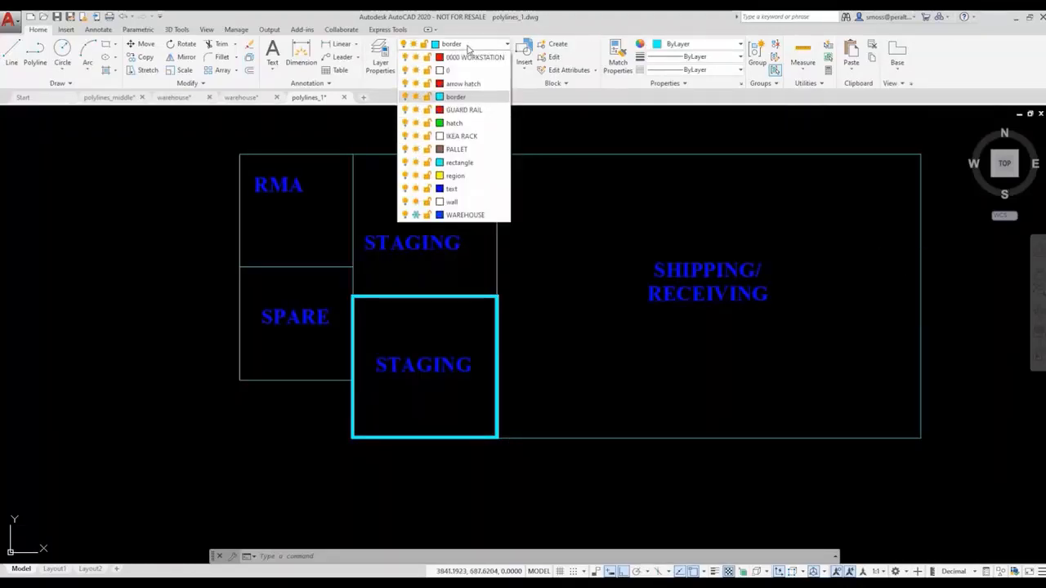
click(458, 46)
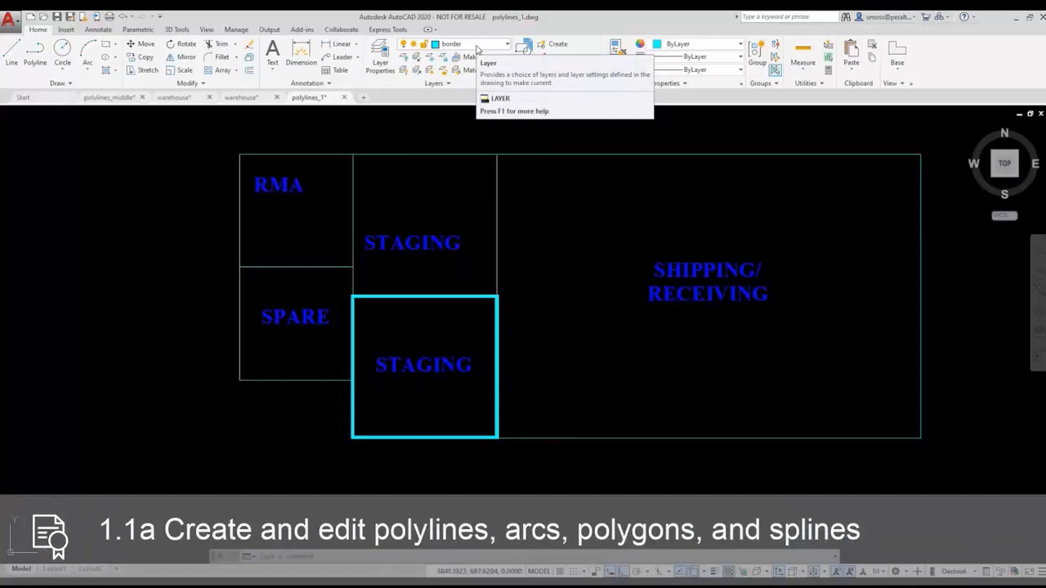
click(60, 85)
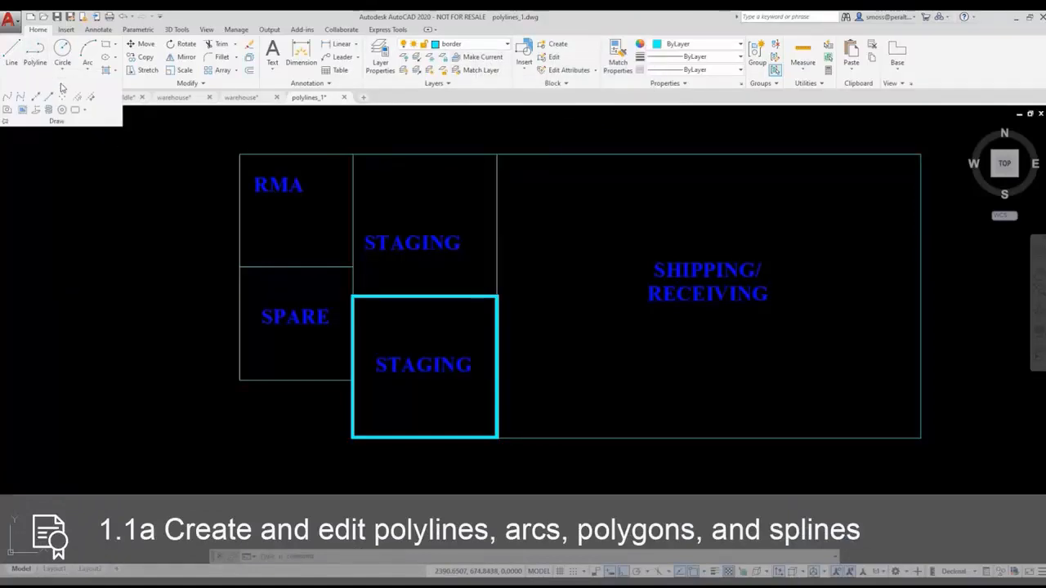
click(143, 83)
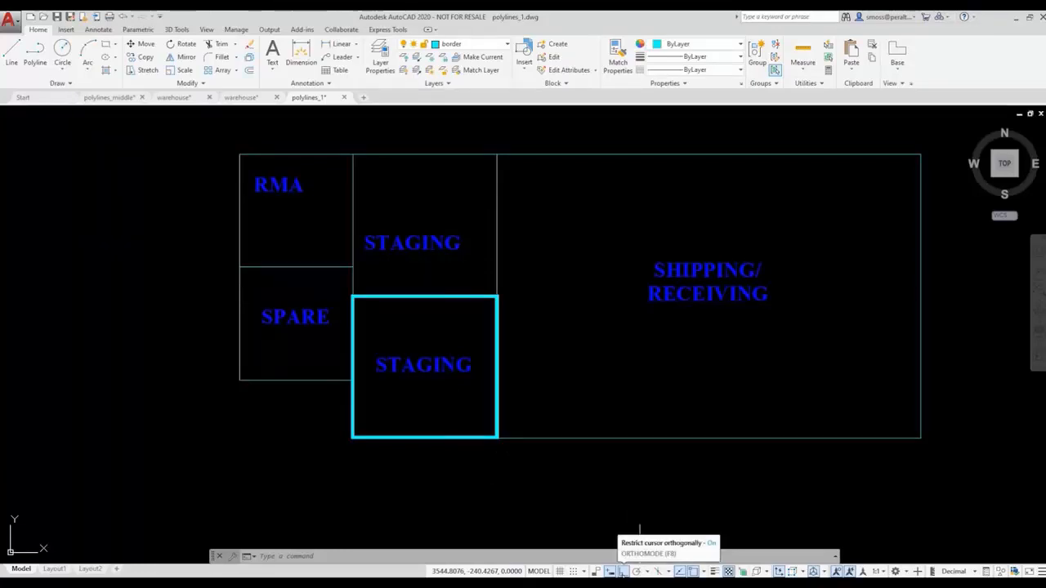
Start a polyline at the lower-right corner of the RMA room with a starting and ending width of 10
click(33, 54)
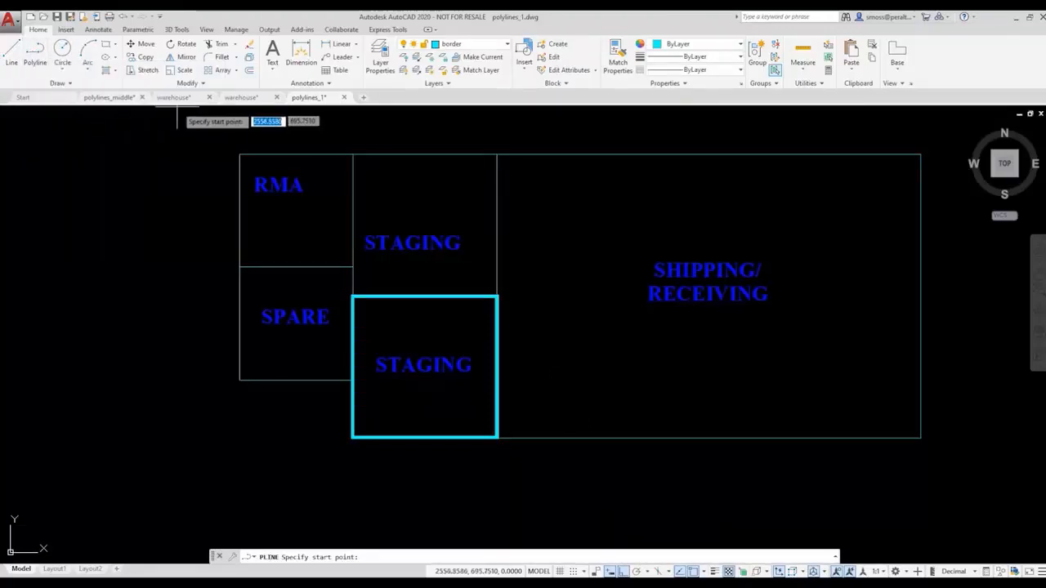
click(352, 267)
right_click(352, 267)
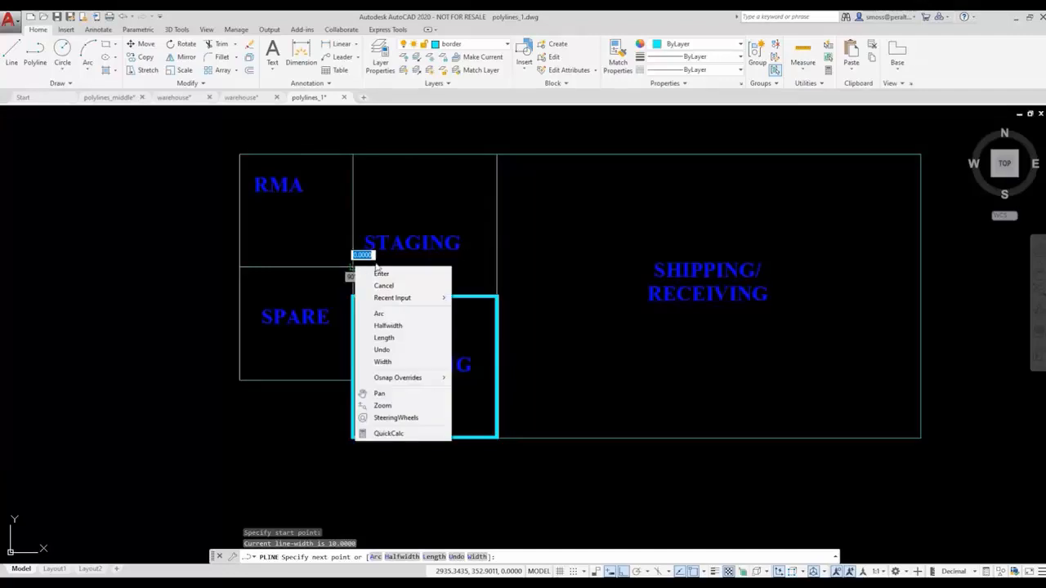
click(402, 368)
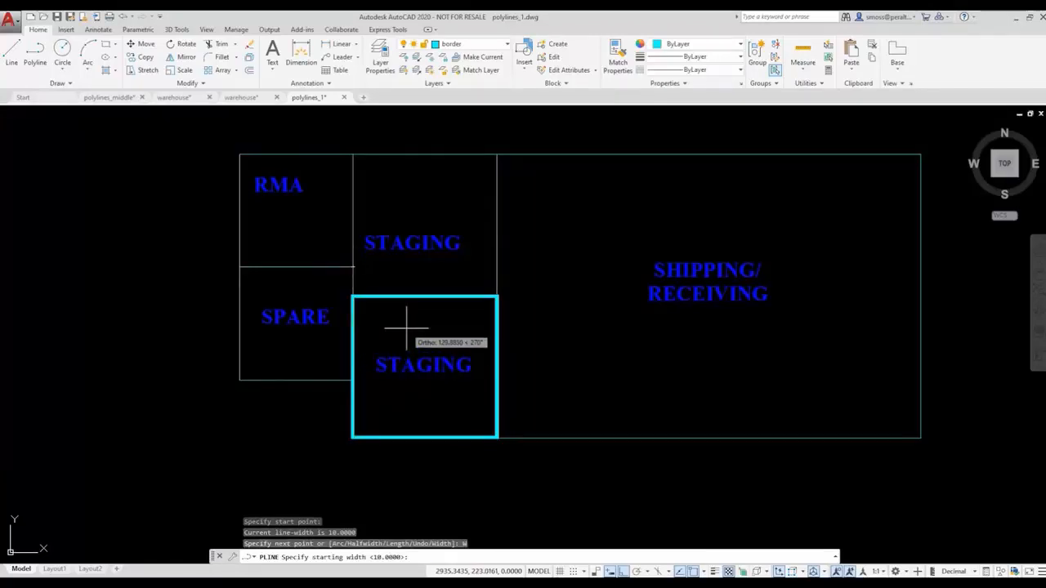
text(10)
key(Return)
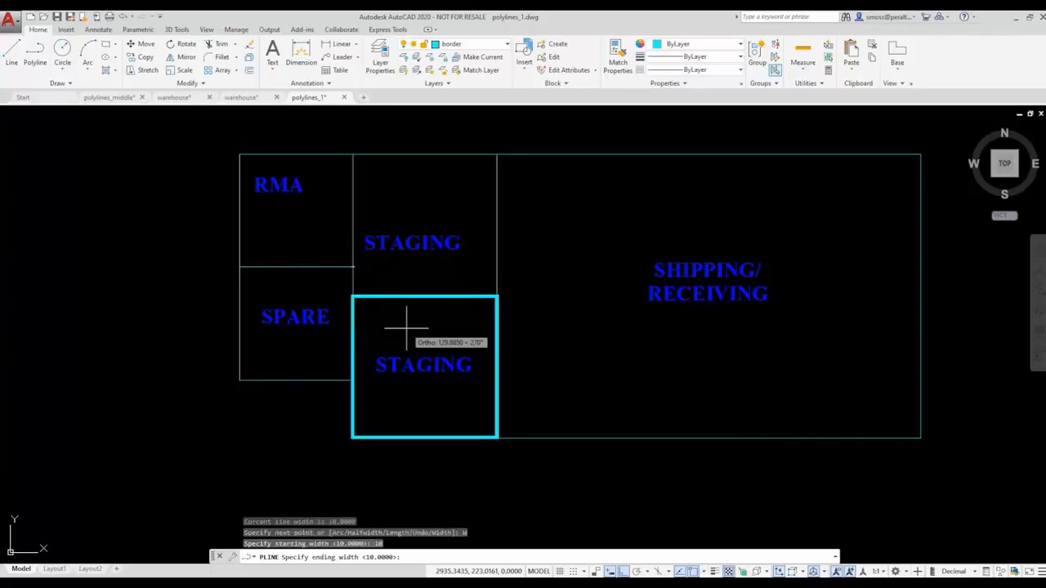
text(10)
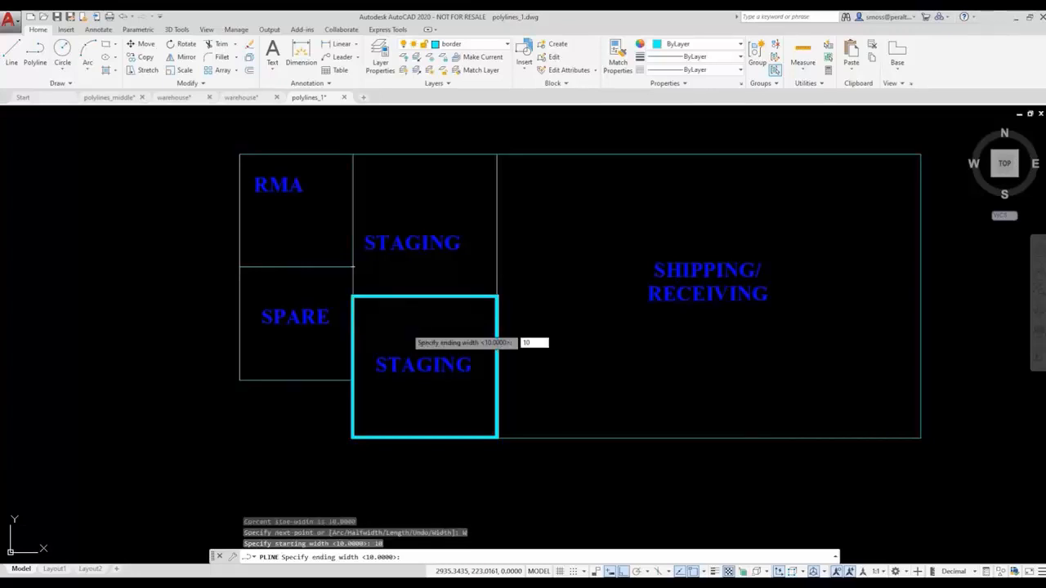
key(Return)
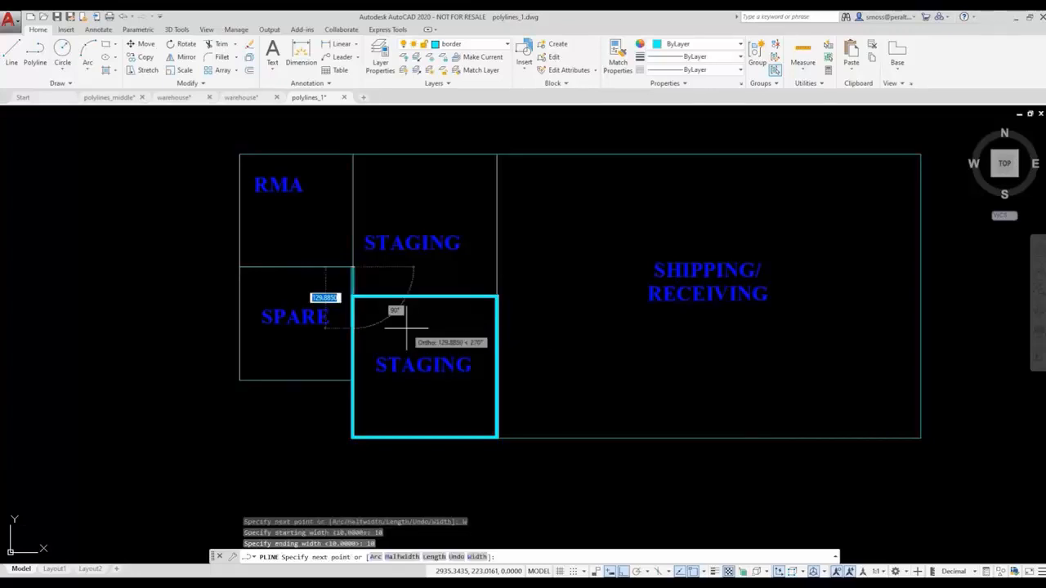
Trace the RMA room through its remaining corners and close the polyline
click(354, 156)
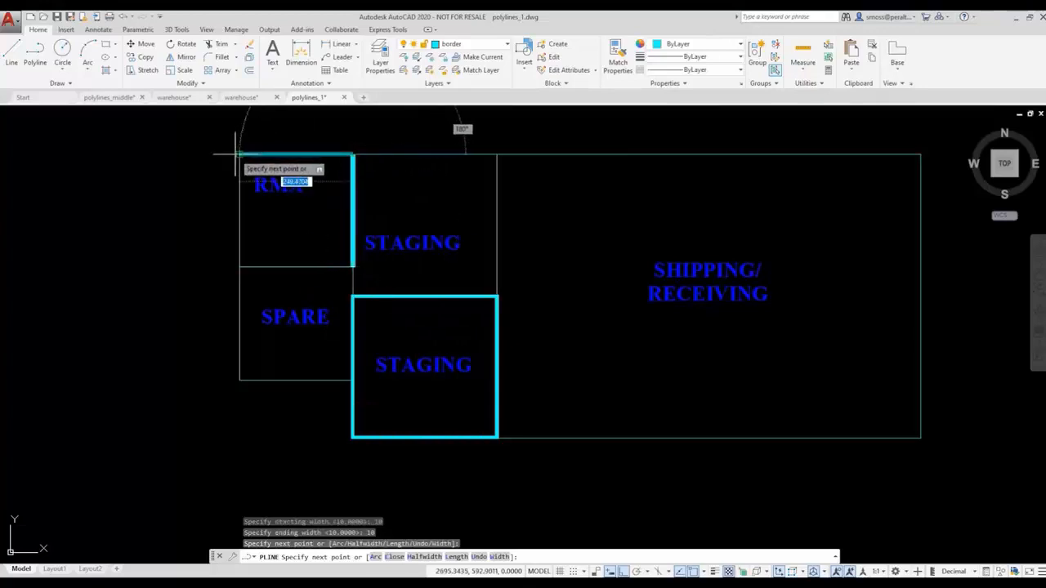
click(240, 154)
click(240, 267)
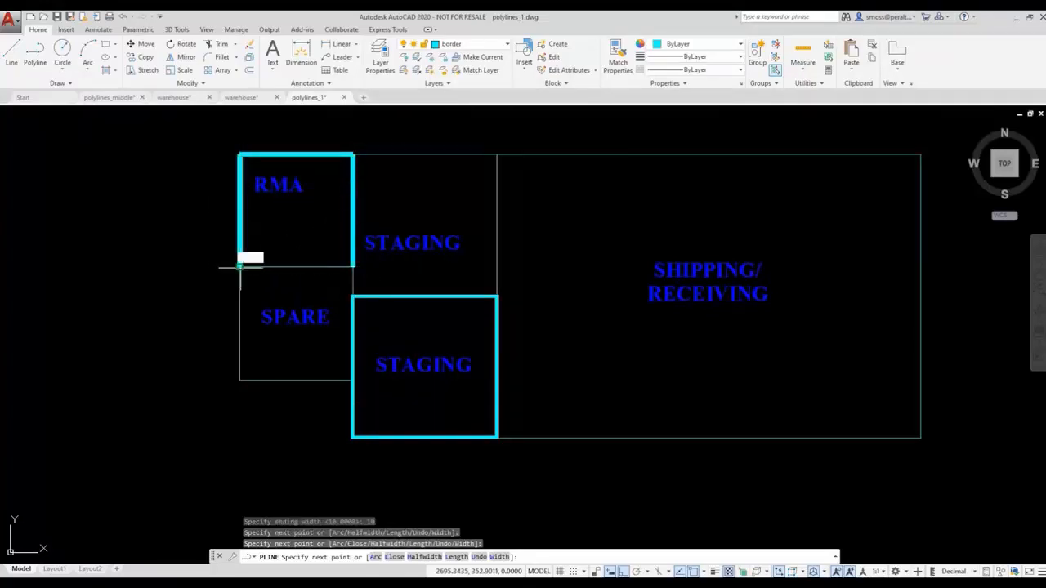
right_click(296, 267)
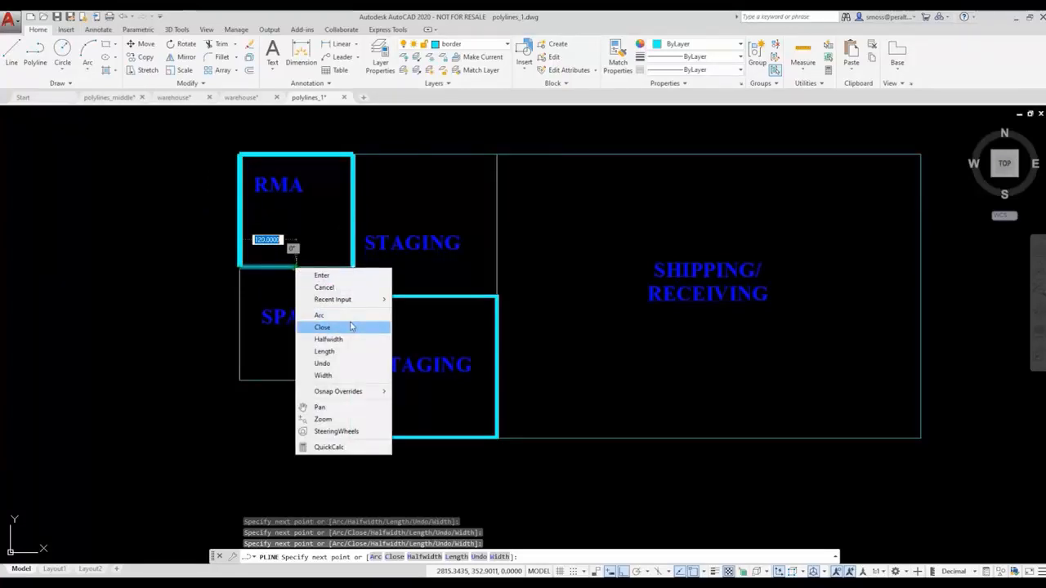
click(352, 327)
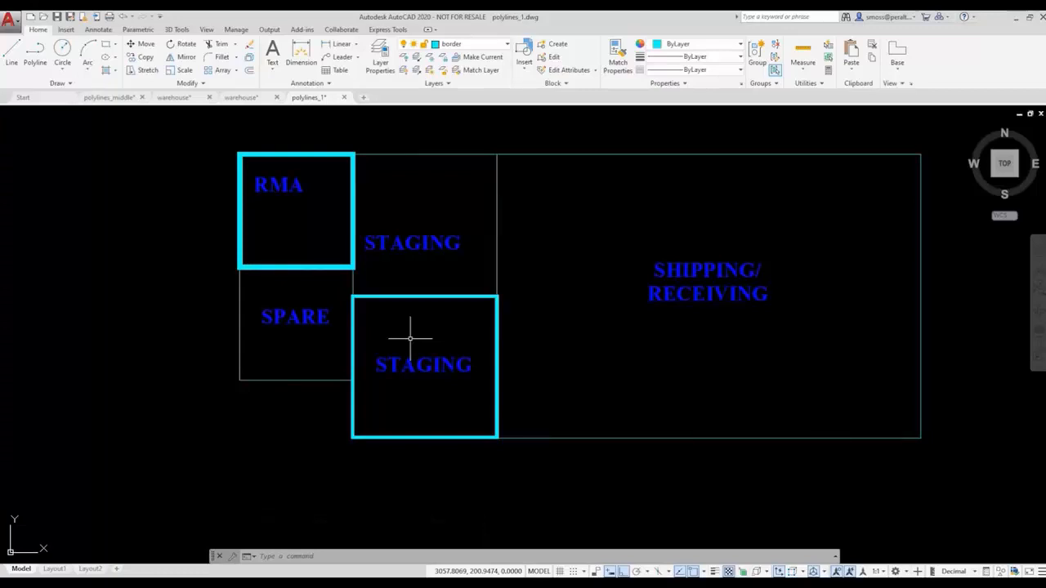
Start another polyline at the SPARE room's upper-right corner and trace its right and bottom sides
right_click(121, 196)
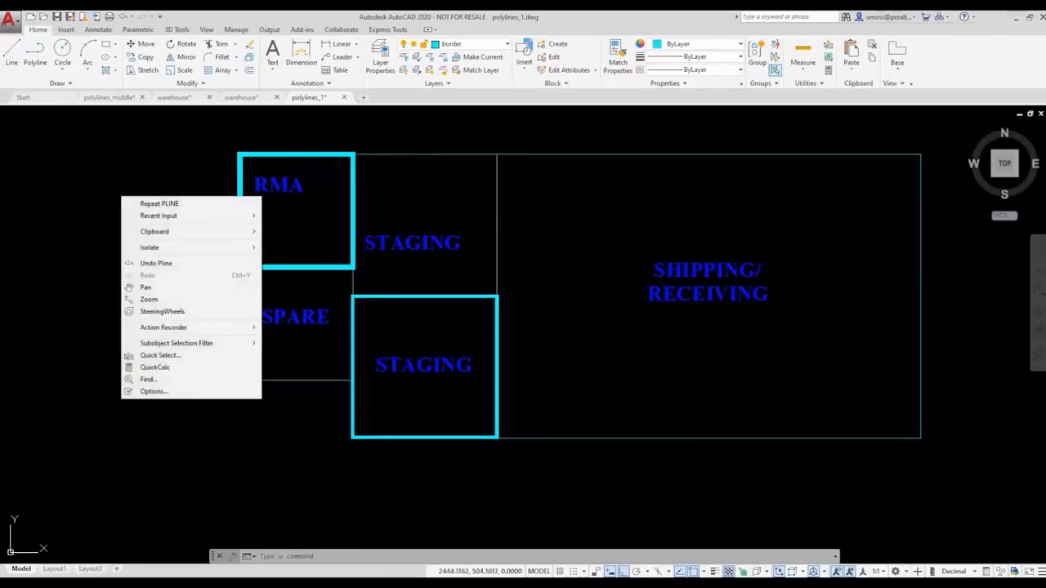
click(178, 206)
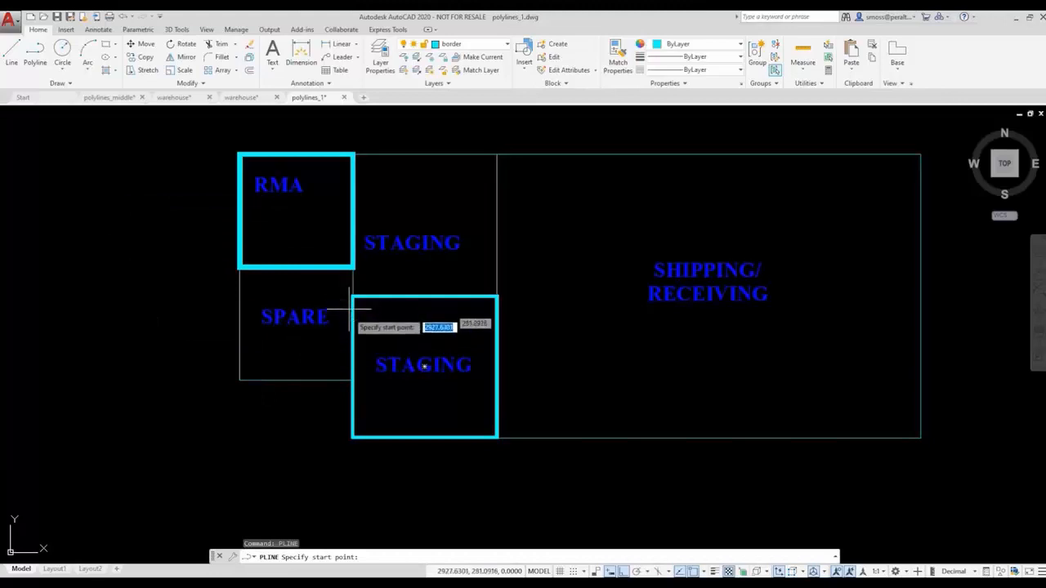
click(353, 266)
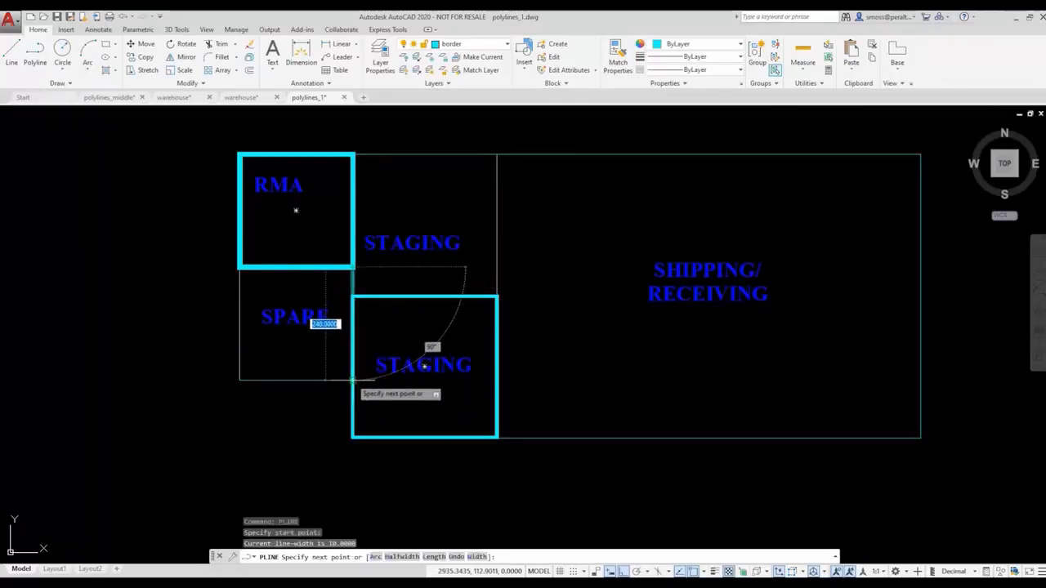
click(354, 380)
click(240, 380)
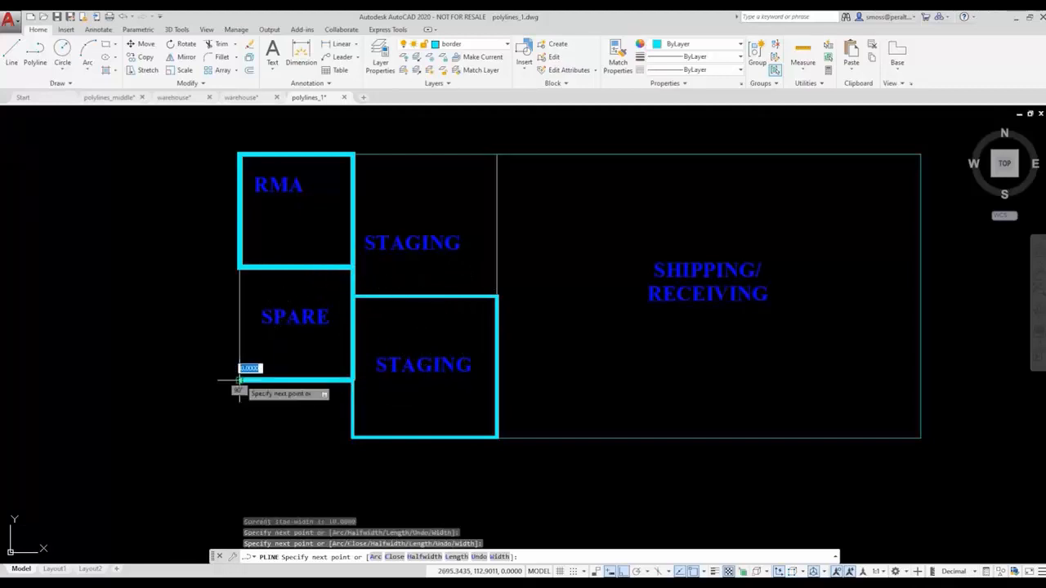
Add an outward arc from the SPARE room's lower-left to upper-left corner, and close the polyline with a straight segment
right_click(240, 380)
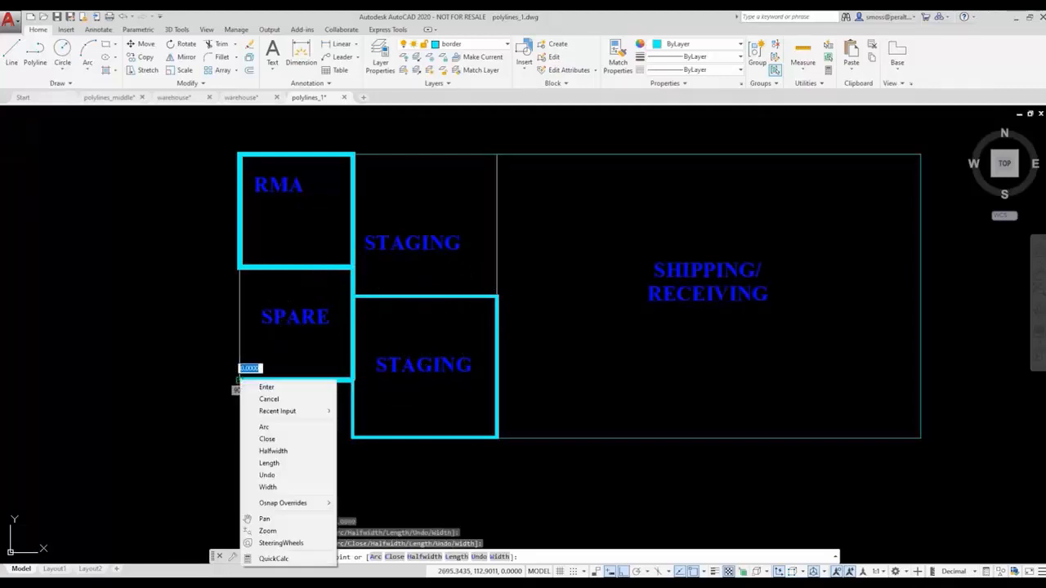
click(277, 428)
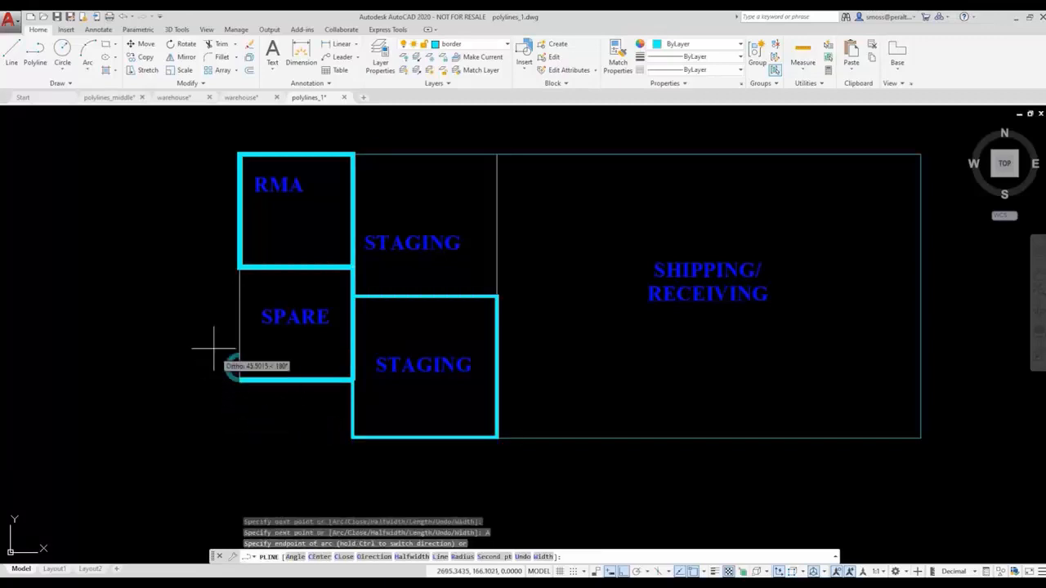
click(239, 268)
right_click(240, 268)
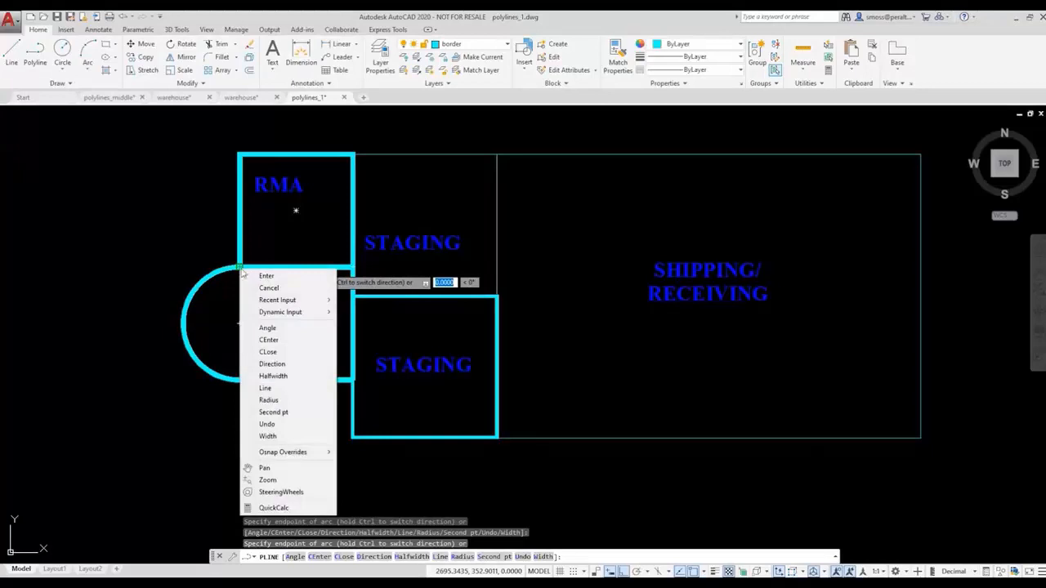
click(287, 390)
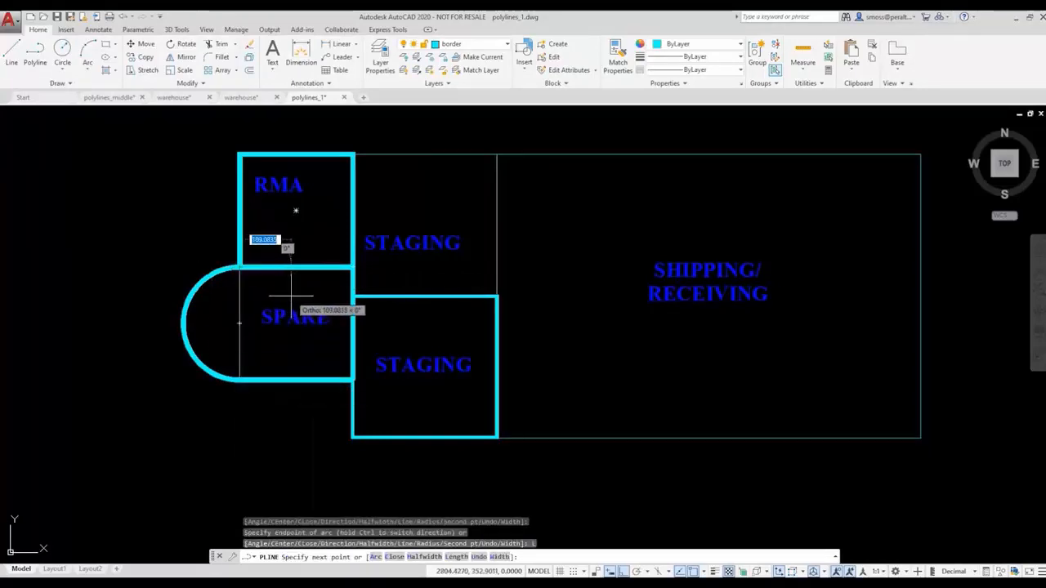
right_click(292, 298)
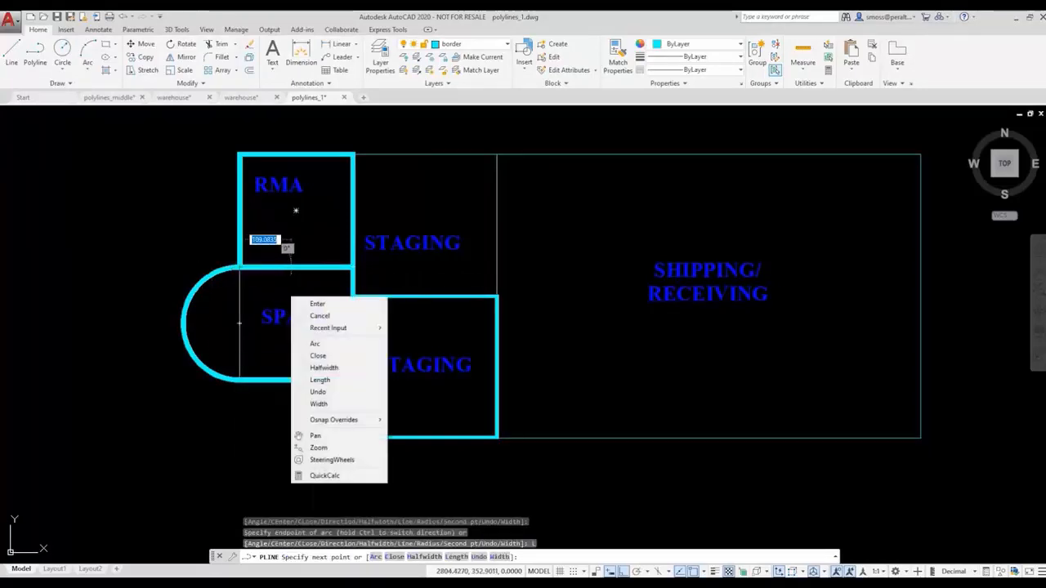
click(340, 358)
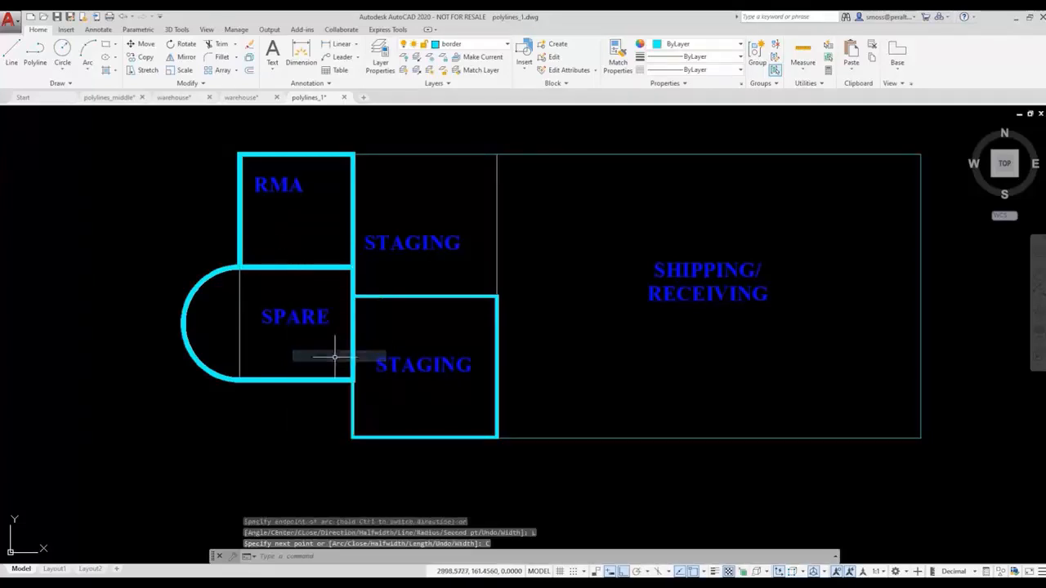
click(199, 360)
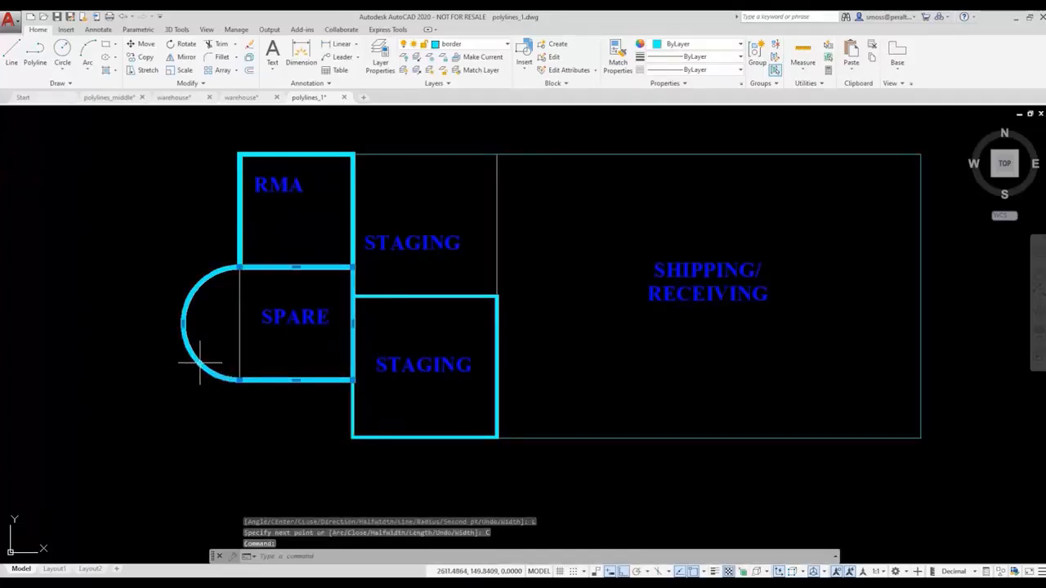
key(Escape)
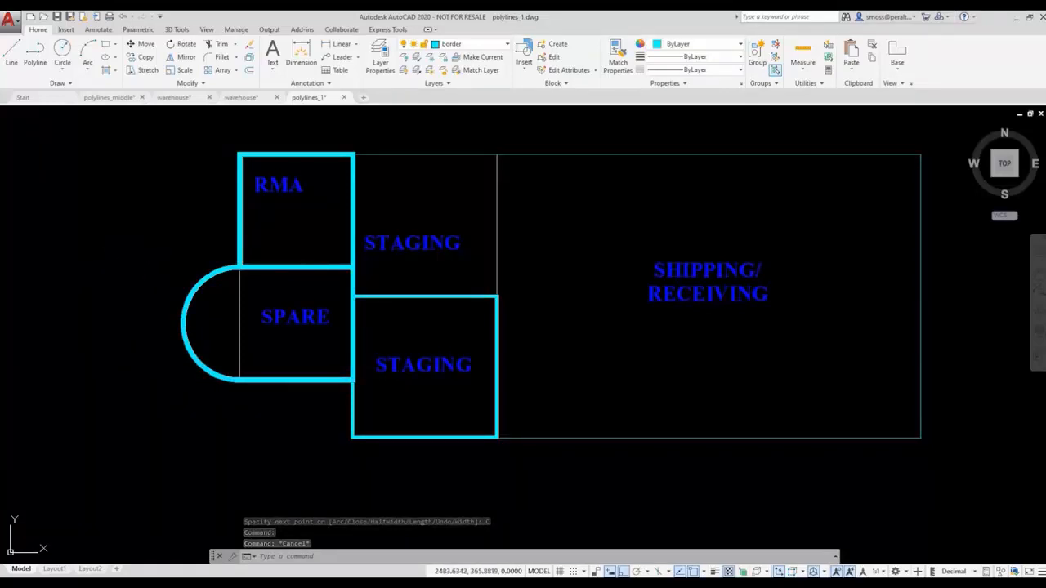
Start a polyline at the upper STAGING room's upper-left corner and trace its top side
right_click(141, 263)
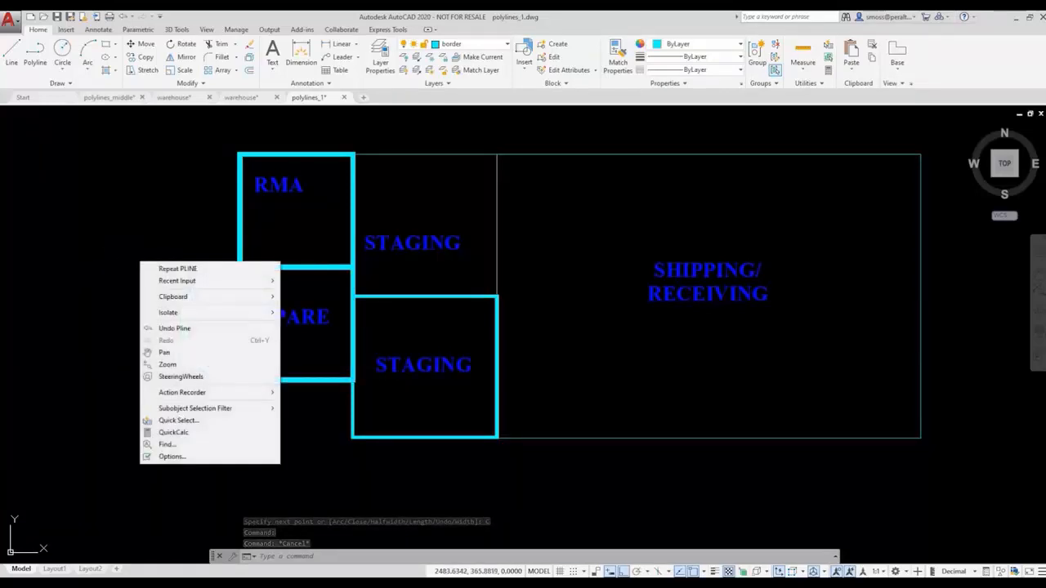
click(172, 270)
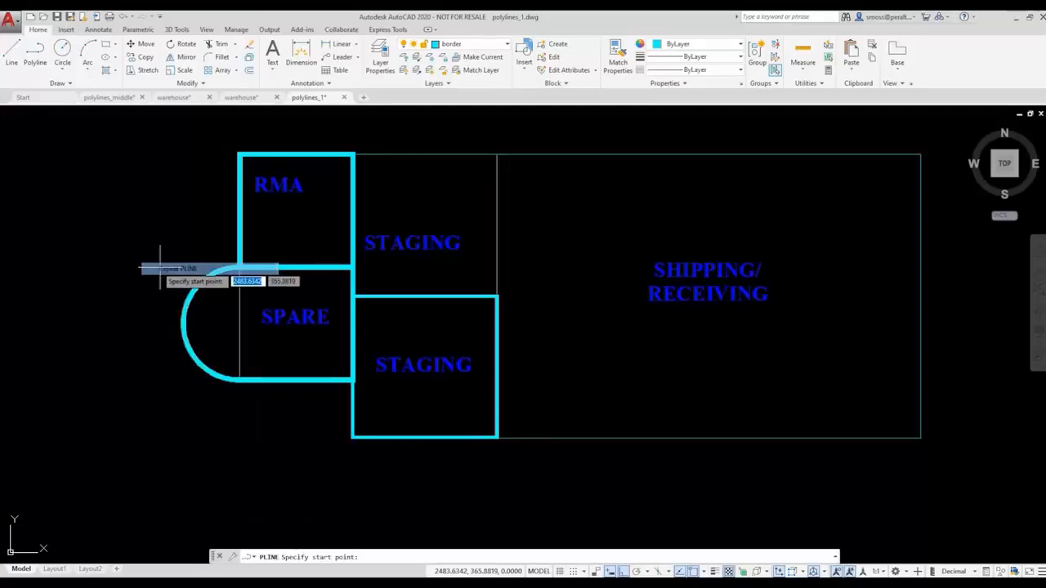
click(354, 154)
click(496, 154)
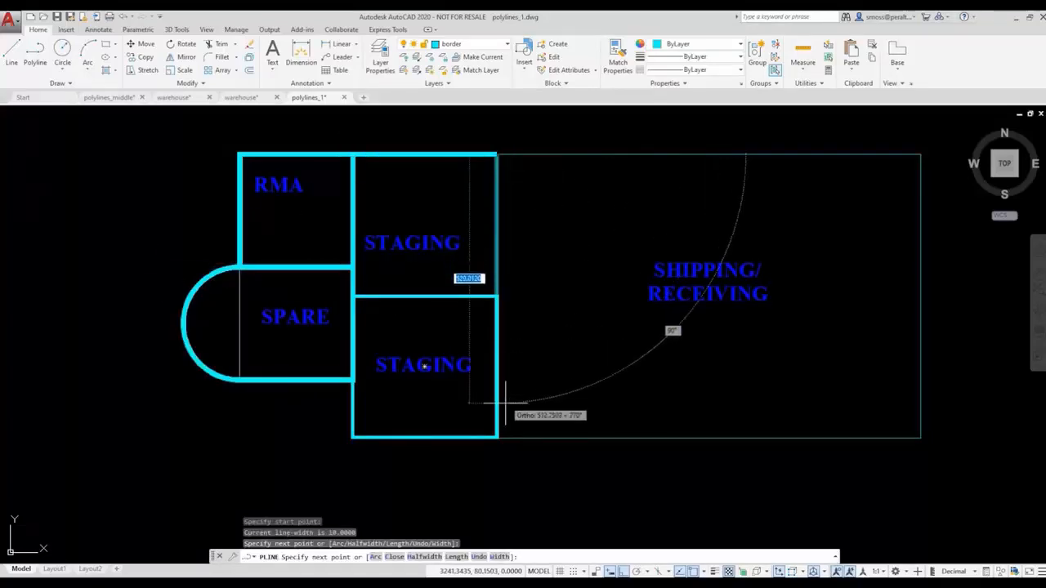
click(502, 331)
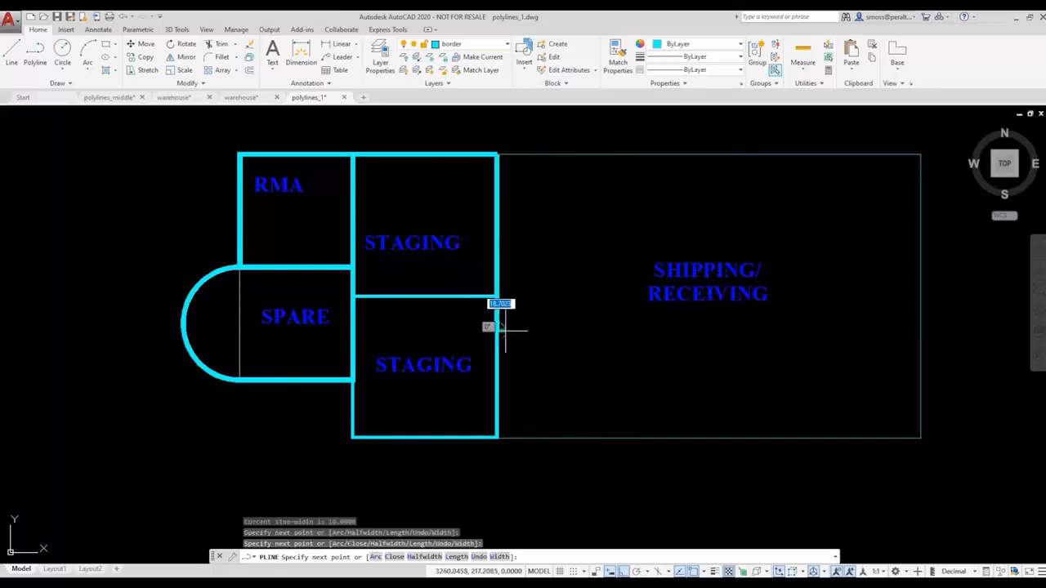
right_click(573, 330)
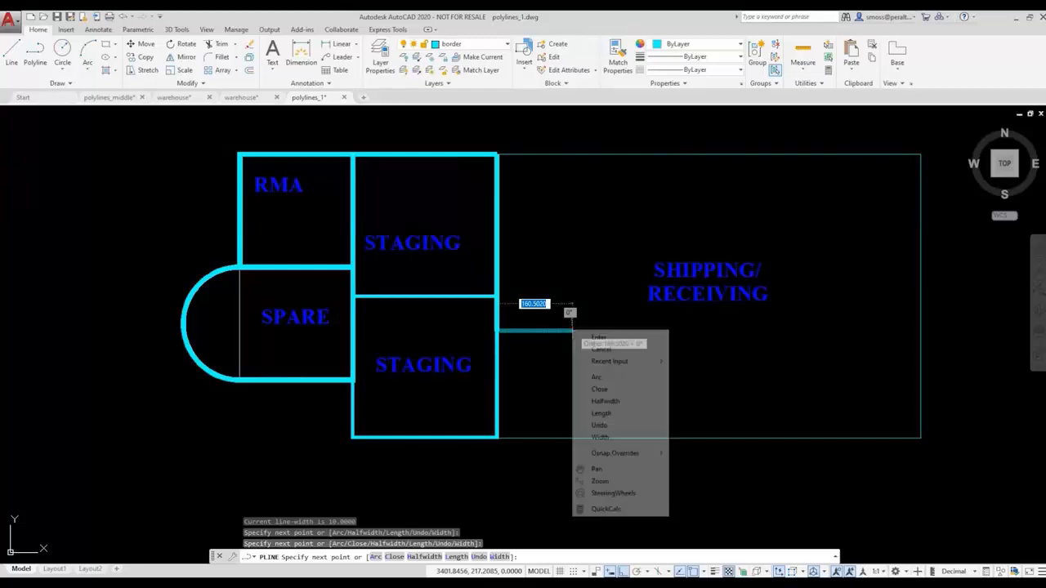
click(616, 426)
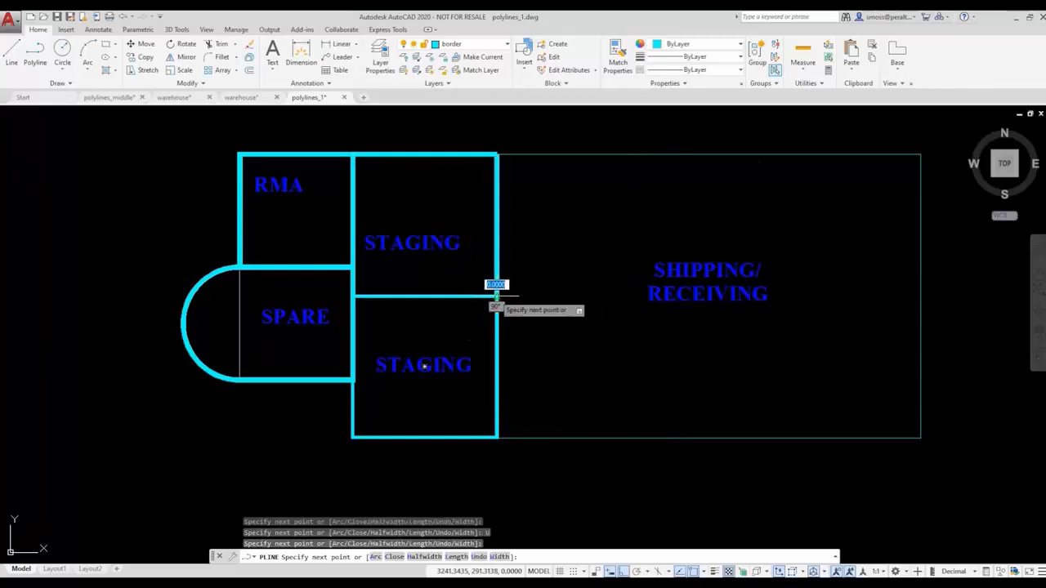
Continue the polyline through the upper STAGING room's two lower corners and close it
right_click(353, 294)
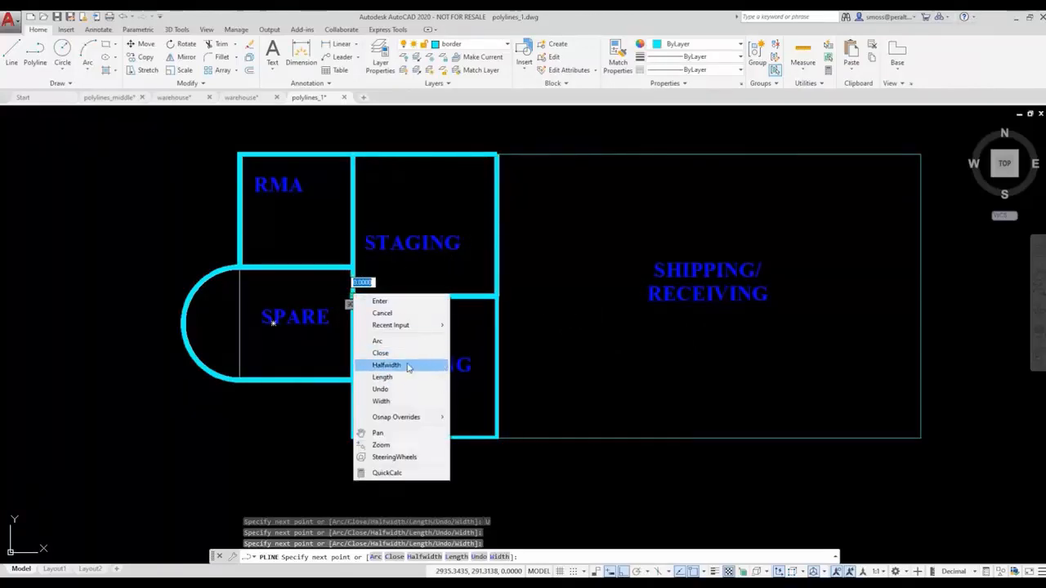
click(406, 353)
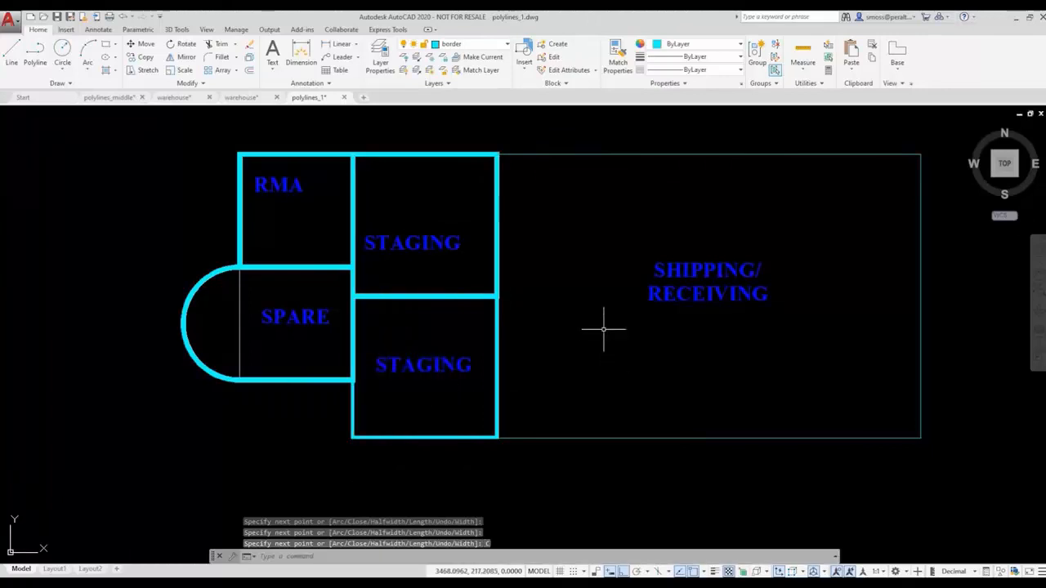
click(424, 154)
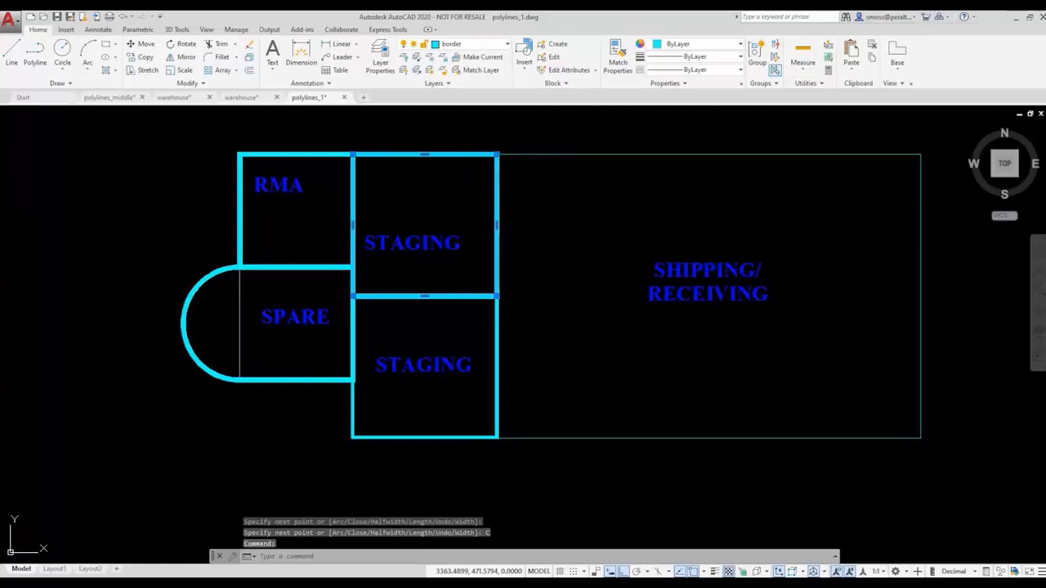
key(Escape)
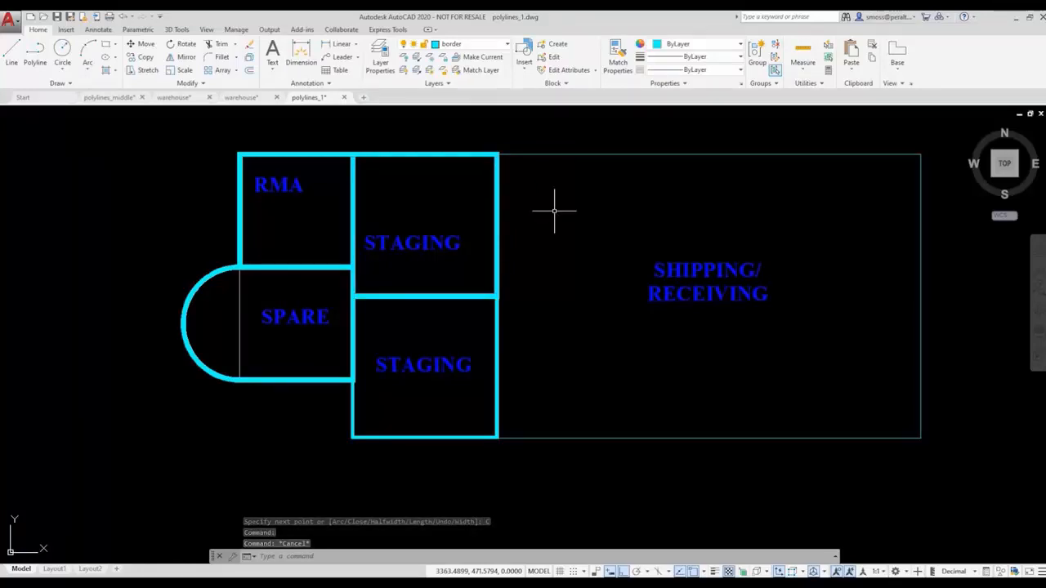
click(197, 83)
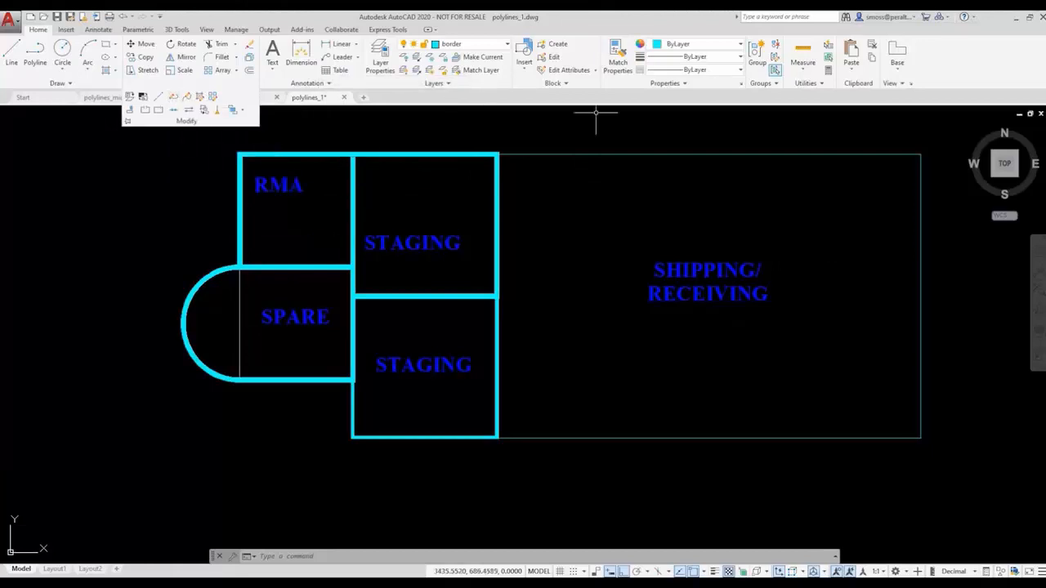
click(546, 133)
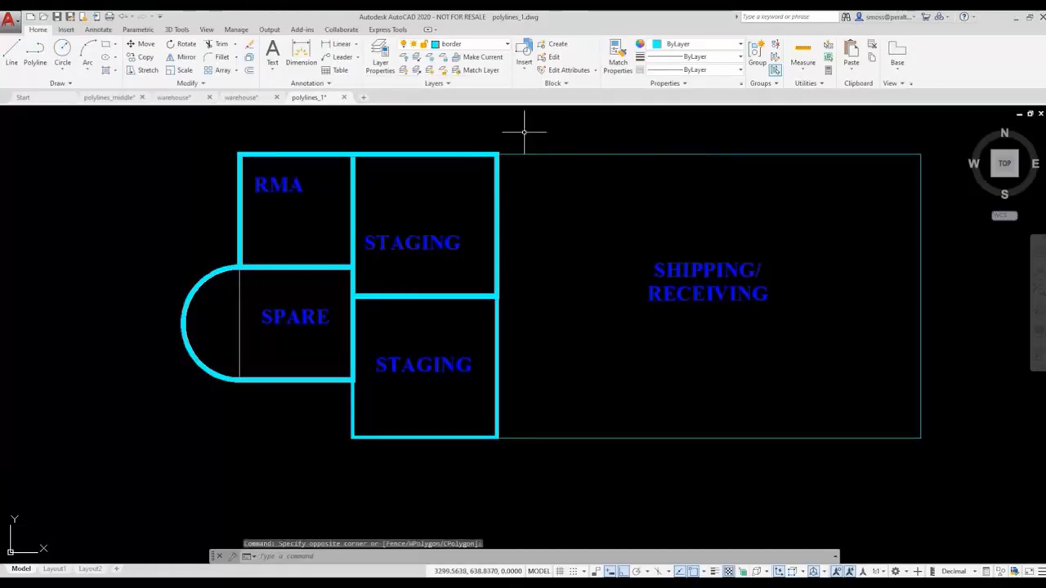
Use PEDIT to convert the SHIPPING/RECEIVING room's top boundary line into a polyline
text(PE)
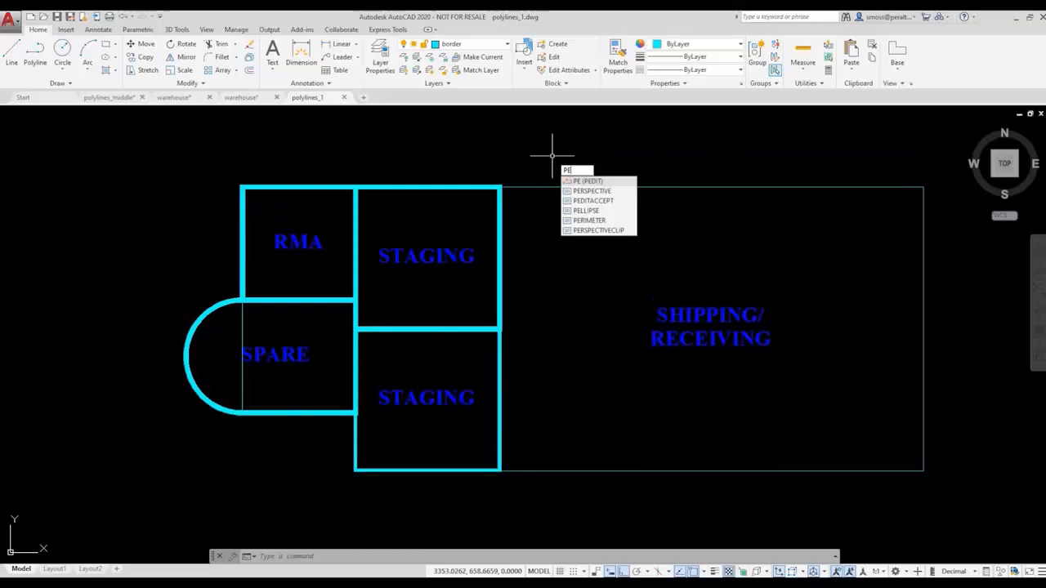
key(Return)
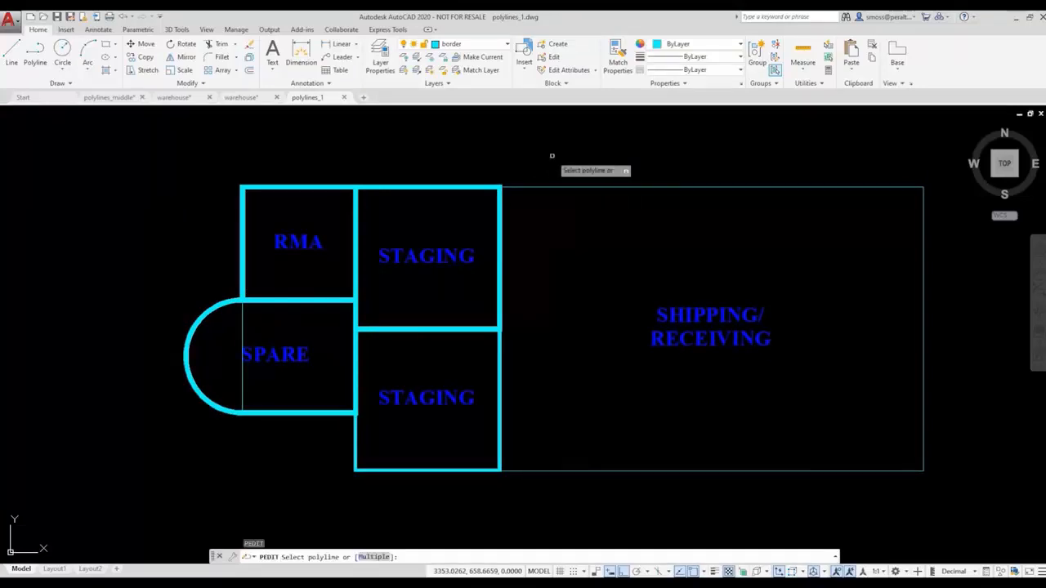
click(580, 188)
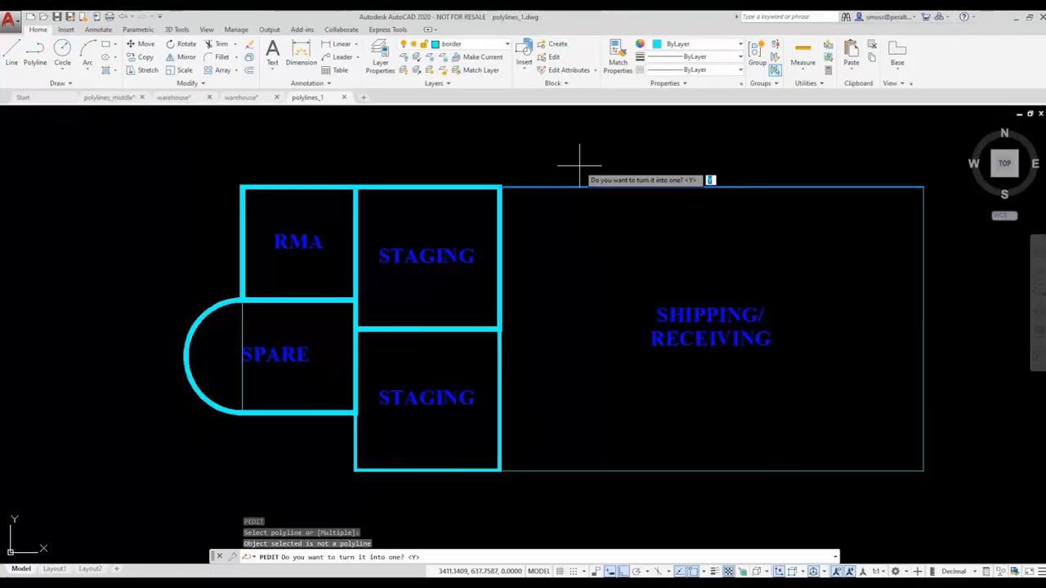
key(Return)
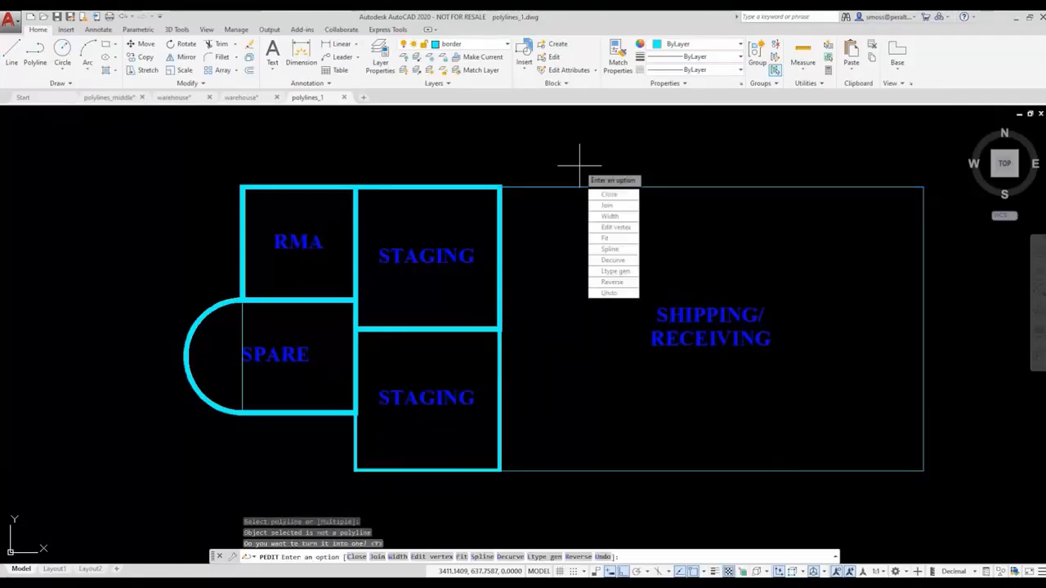
Join the SHIPPING/RECEIVING room's right, bottom and left boundary lines to the converted polyline
click(616, 205)
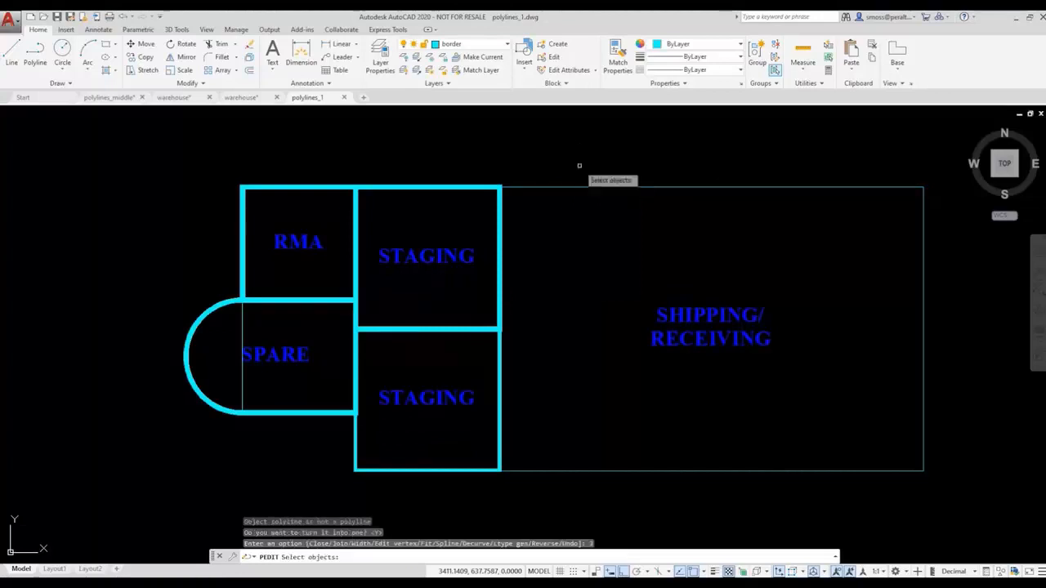
click(923, 347)
click(675, 471)
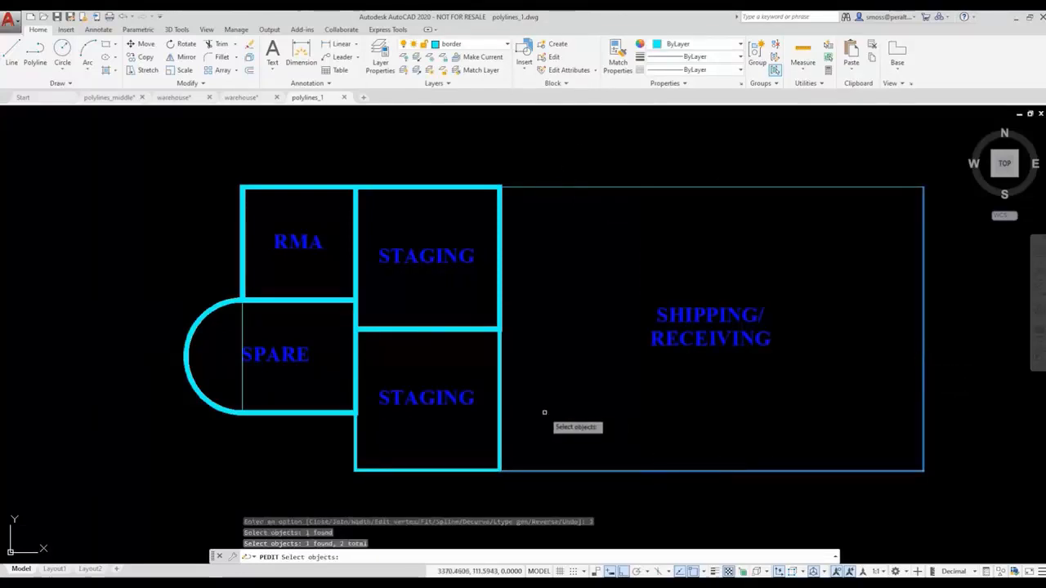
click(501, 421)
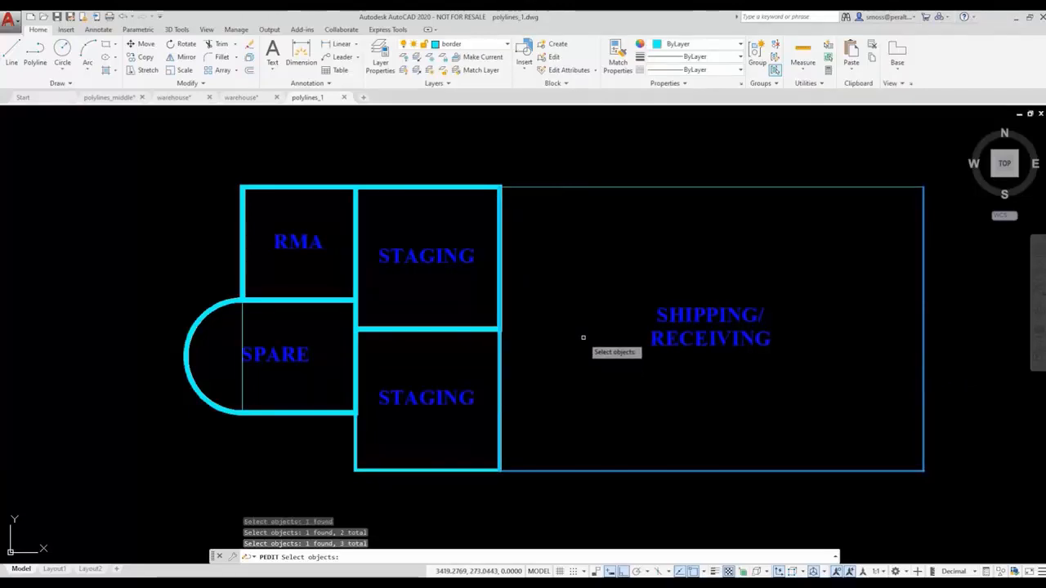
key(Return)
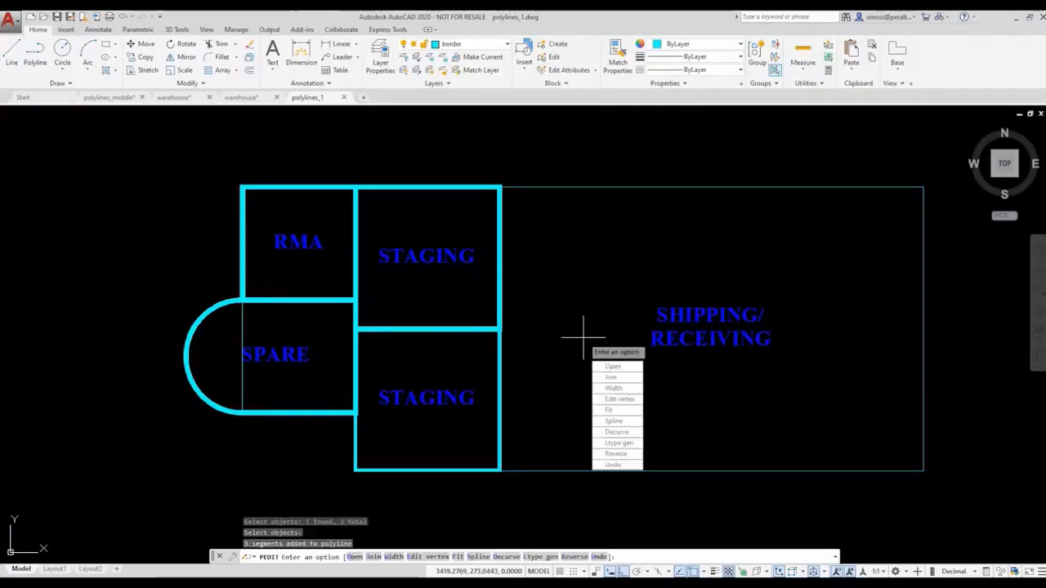
Set the width of all segments of the joined SHIPPING/RECEIVING polyline to 10 and finish editing
click(628, 390)
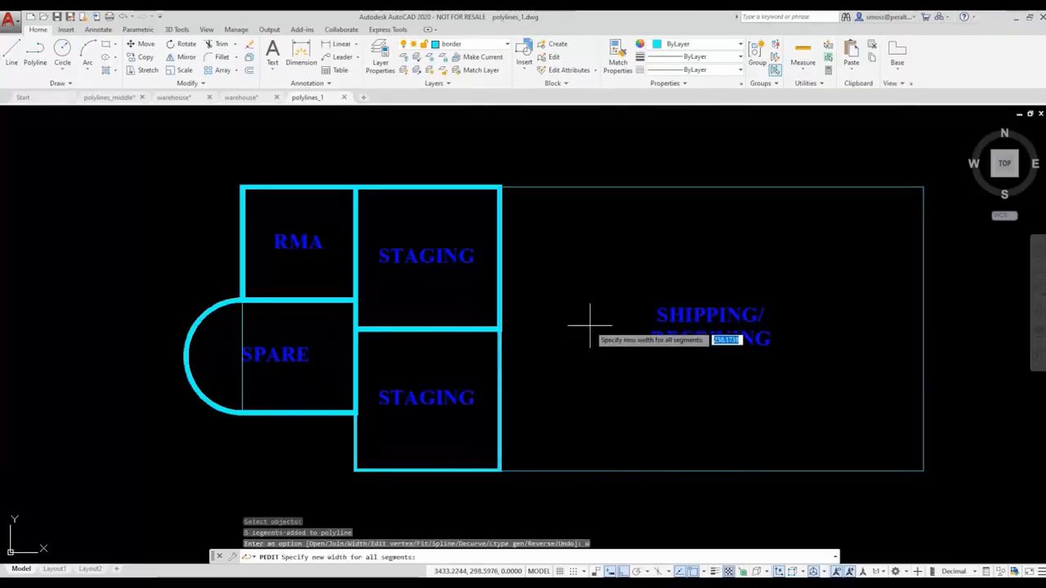
text(10)
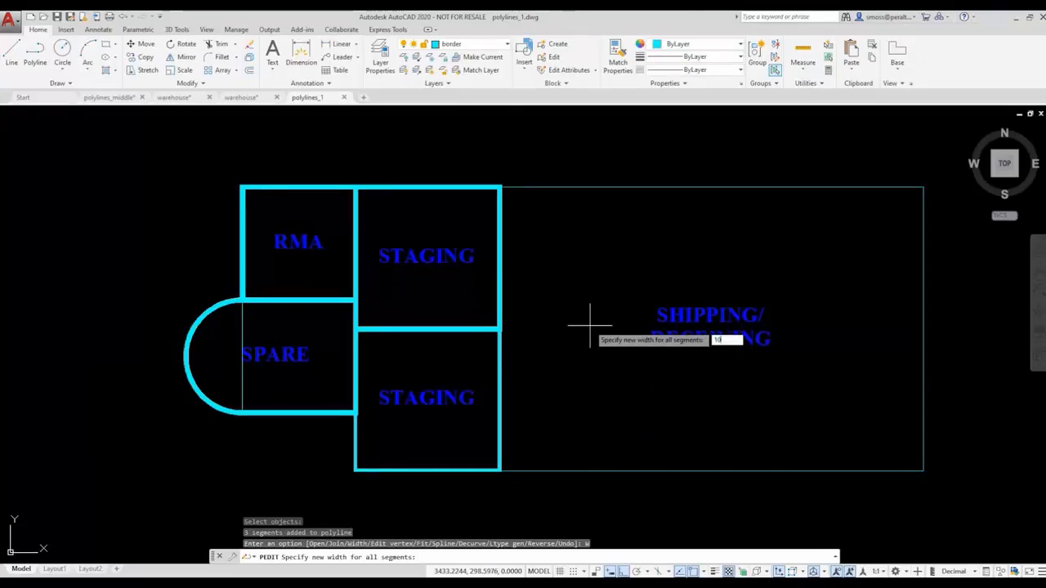
key(Return)
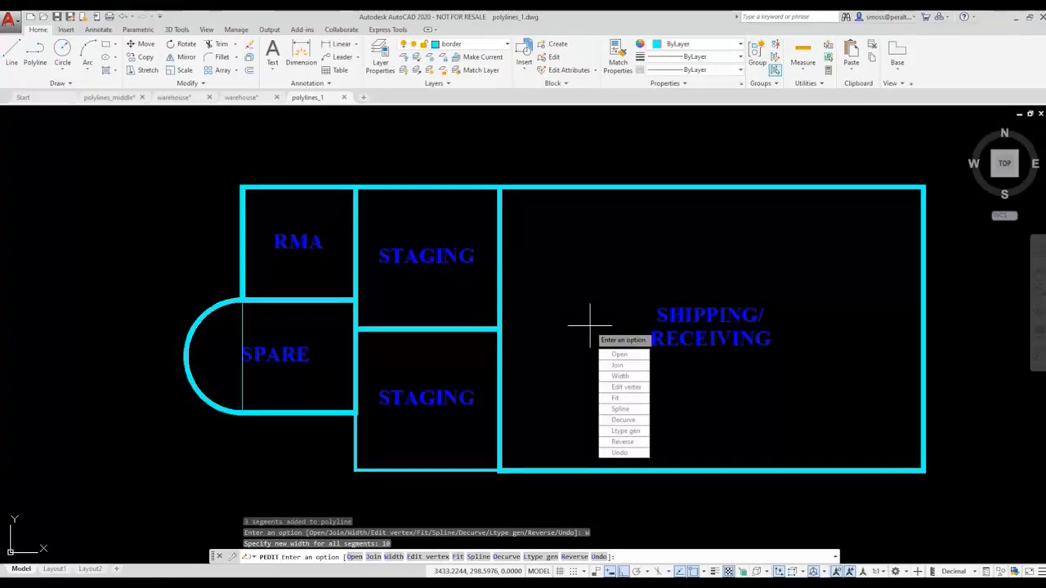
key(Return)
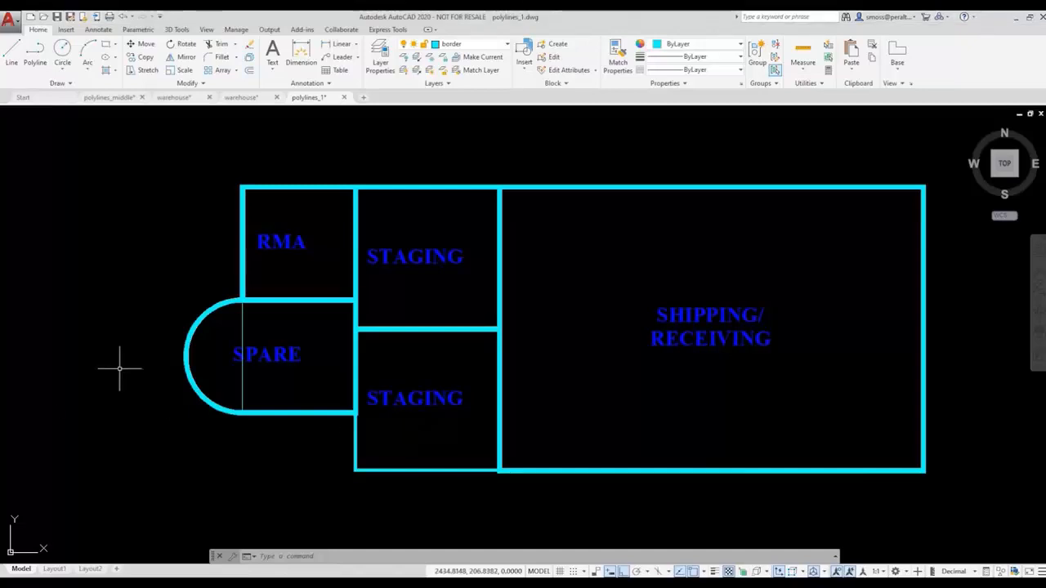
Select all room labels with Select Similar from the SPARE text and set their justification to Middle center
click(276, 356)
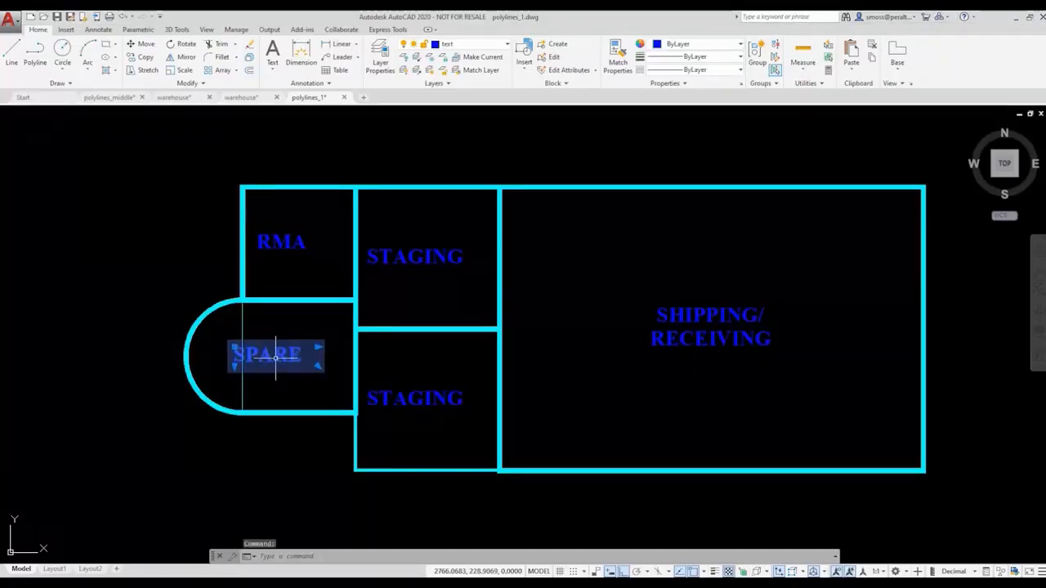
right_click(275, 356)
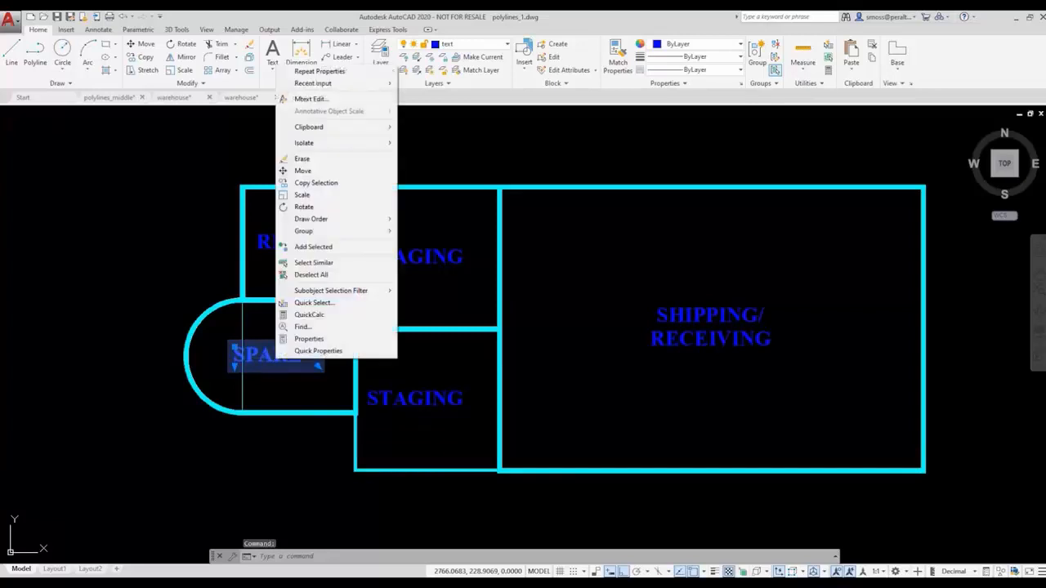
click(315, 262)
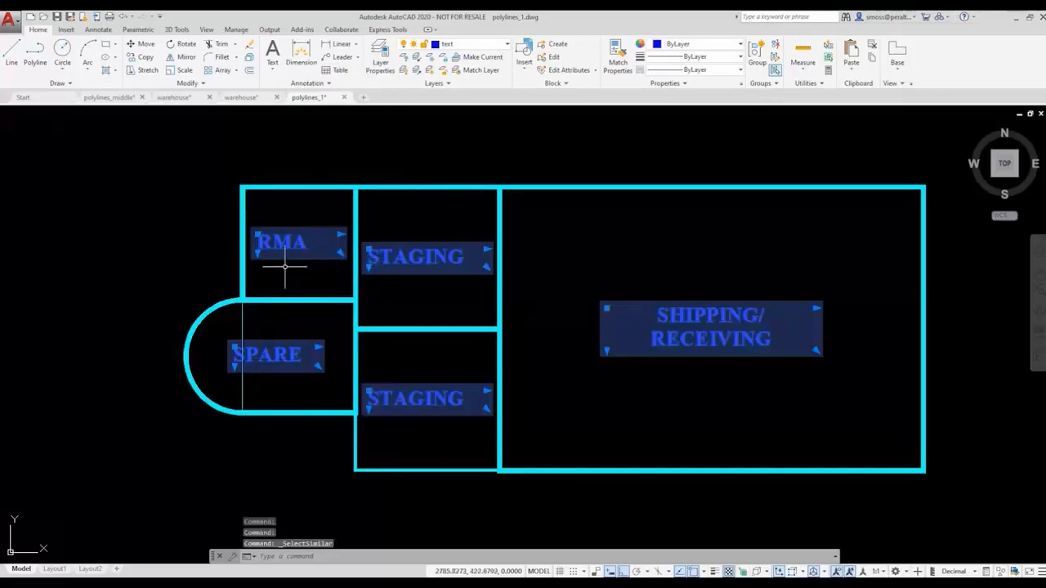
right_click(123, 202)
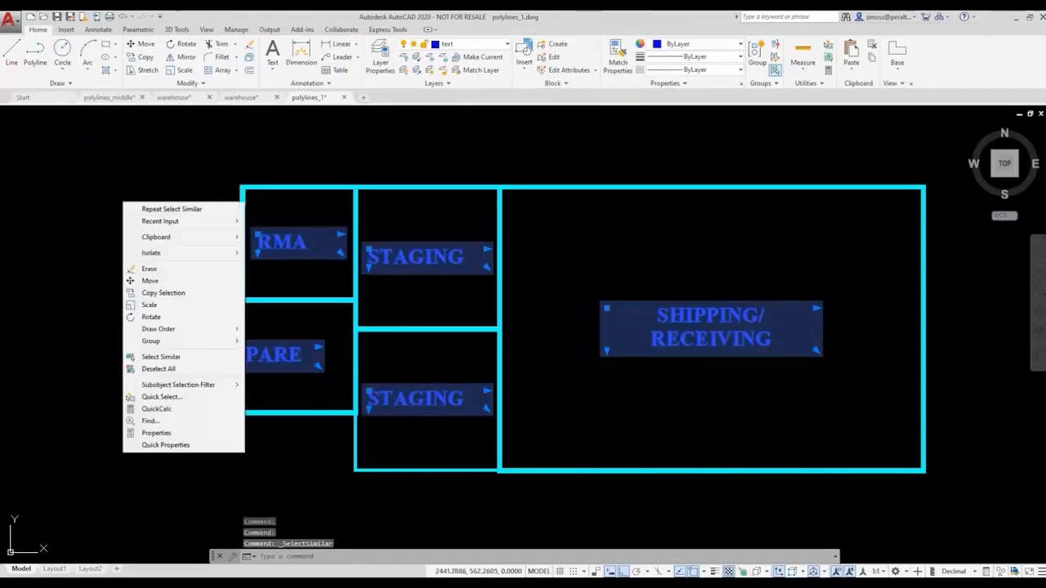
click(103, 201)
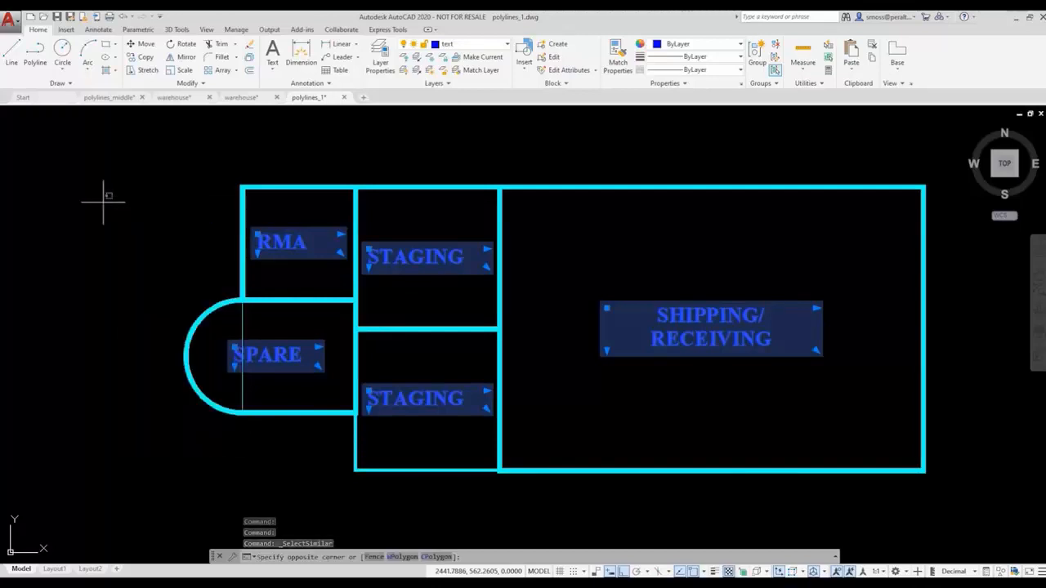
right_click(67, 181)
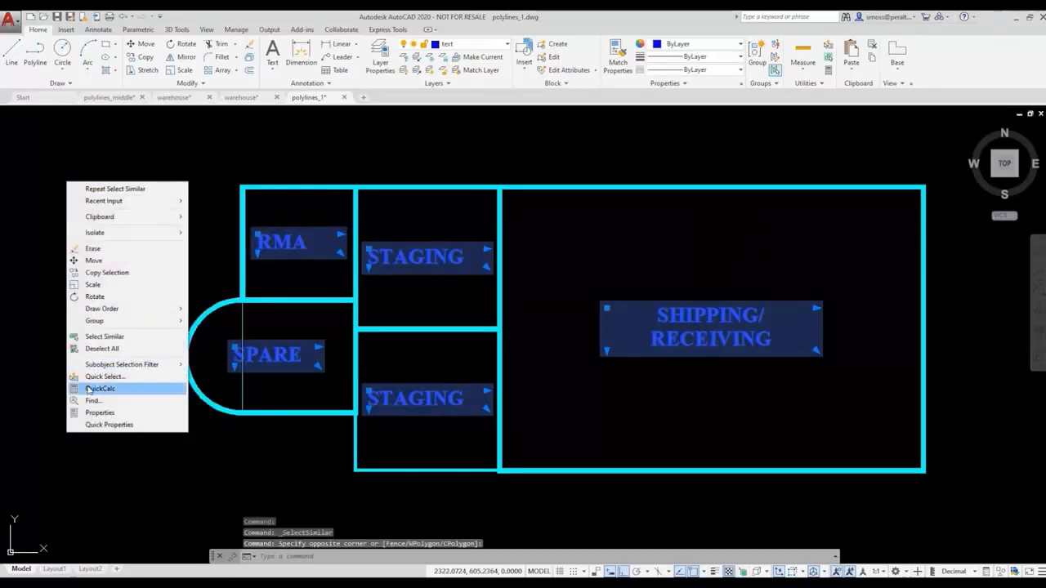
click(100, 414)
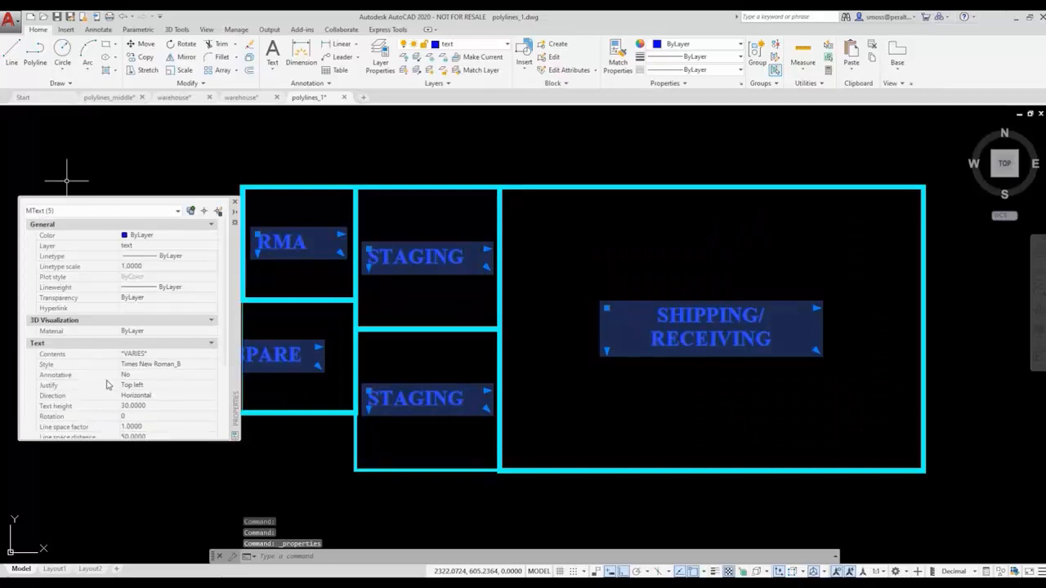
click(151, 385)
click(151, 384)
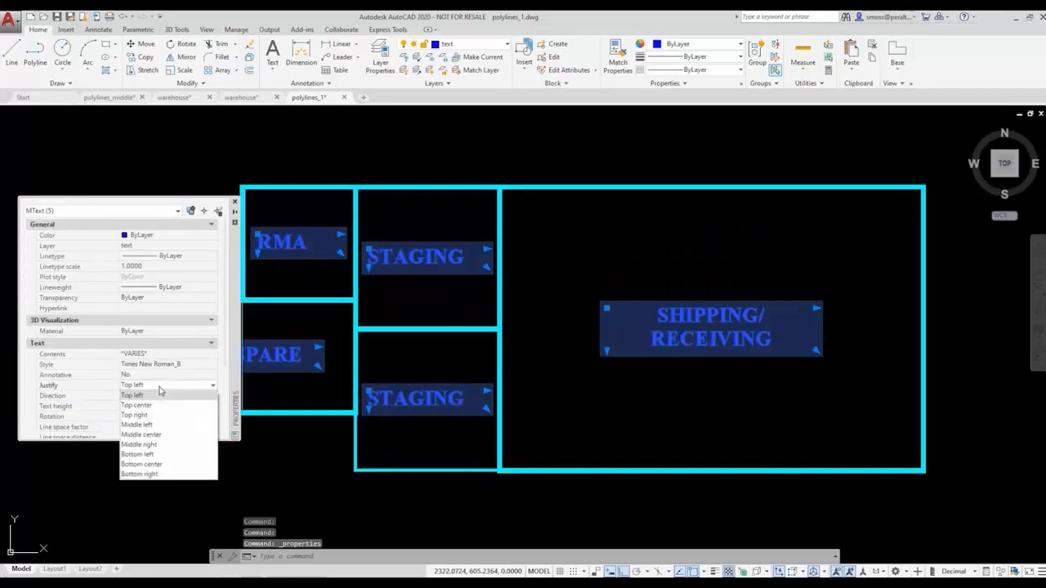
click(163, 434)
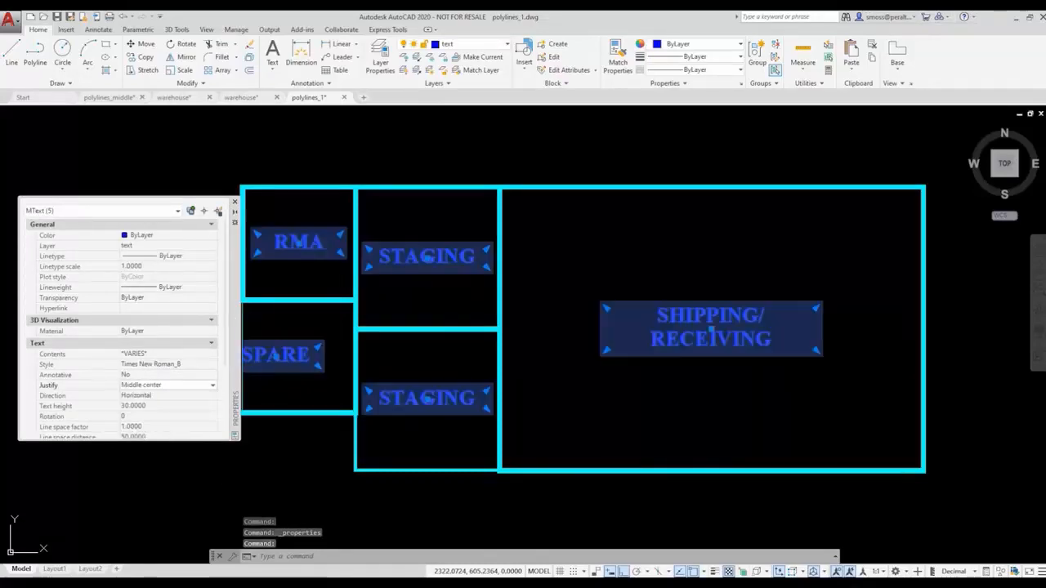
click(234, 203)
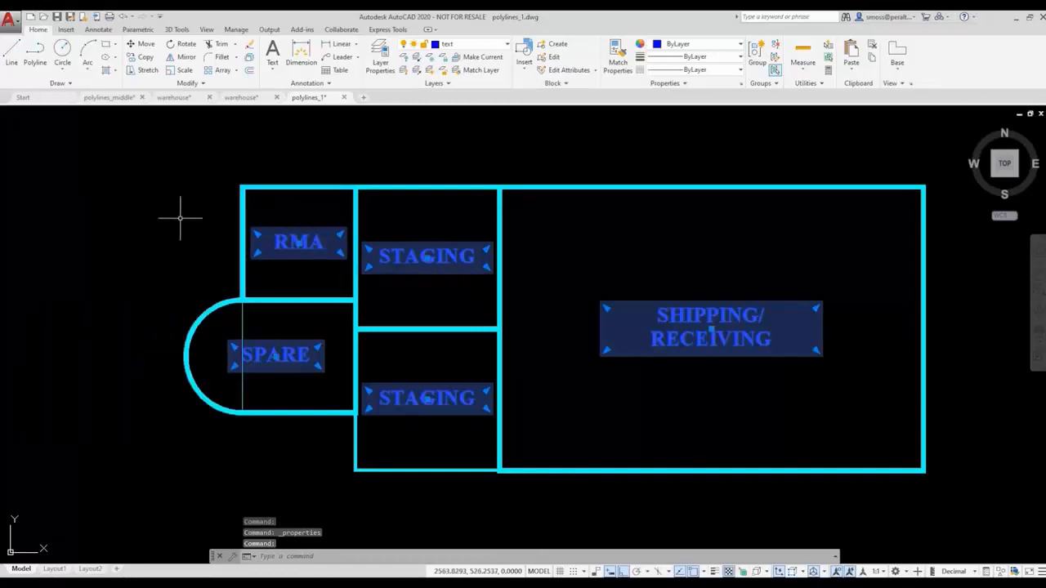
key(Escape)
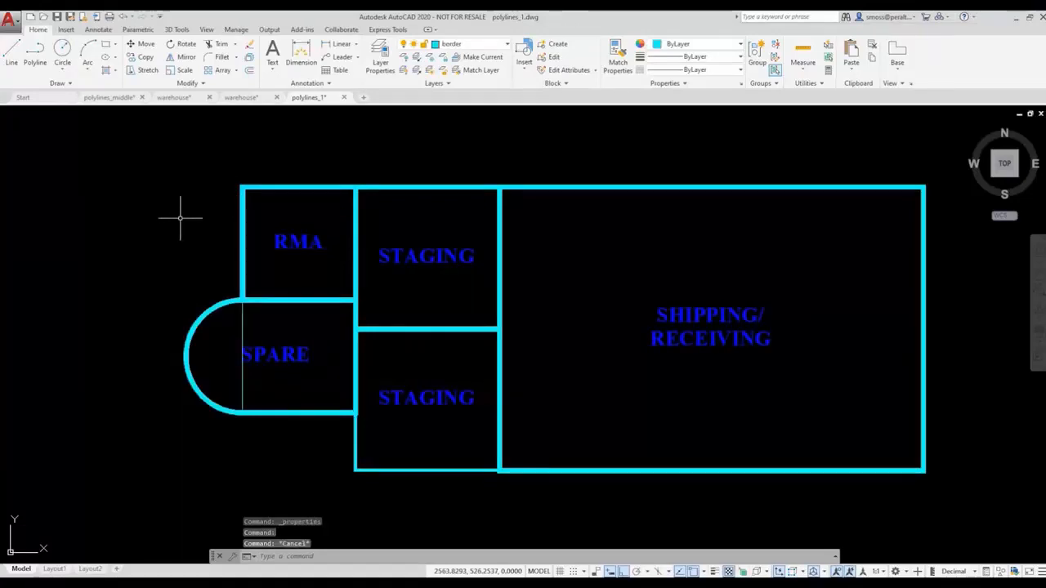
Pick up the SPARE and RMA labels by their middle grips and set each back at its original spot
click(277, 355)
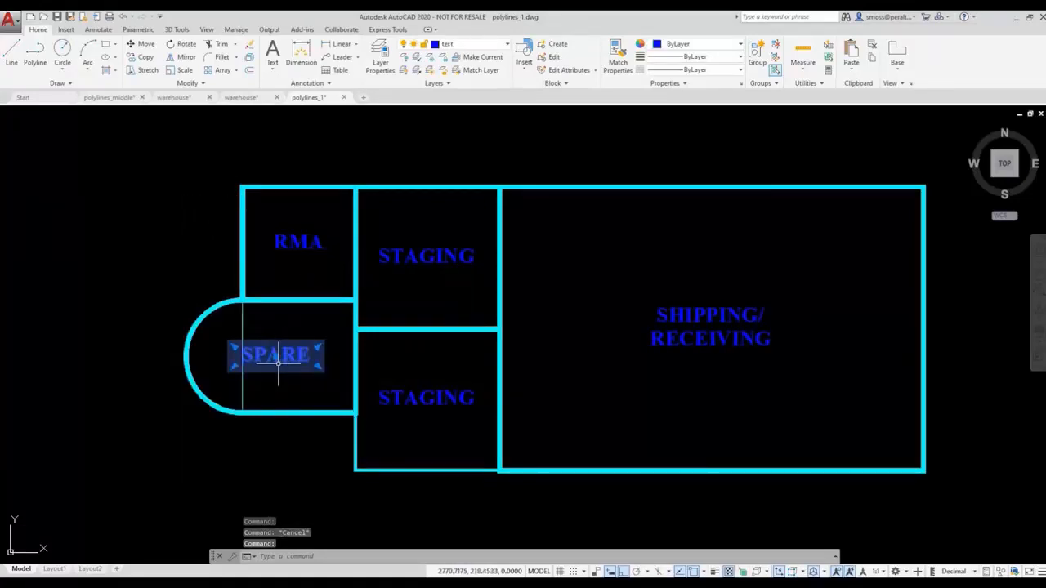
click(277, 355)
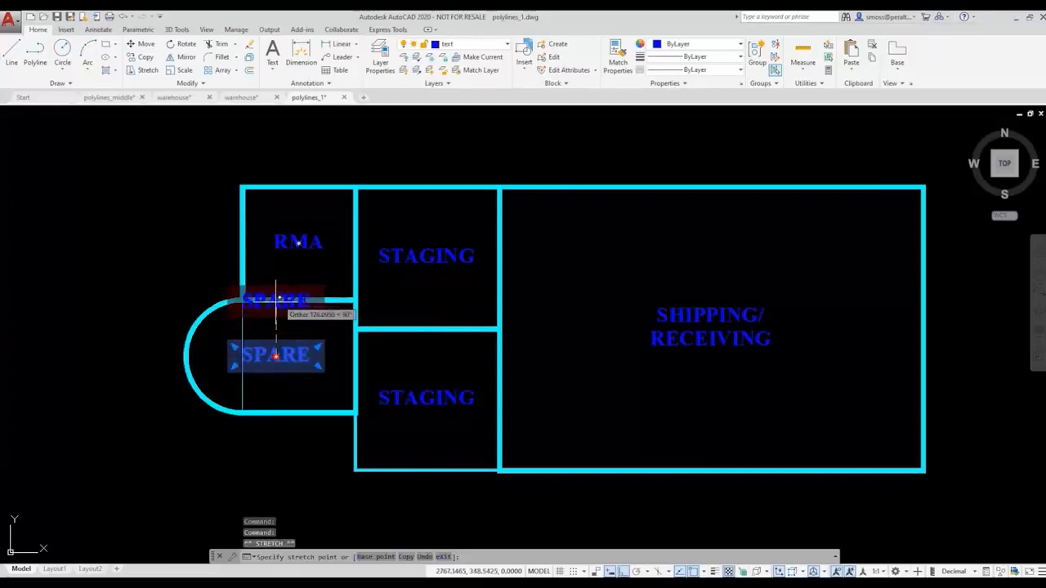
click(280, 354)
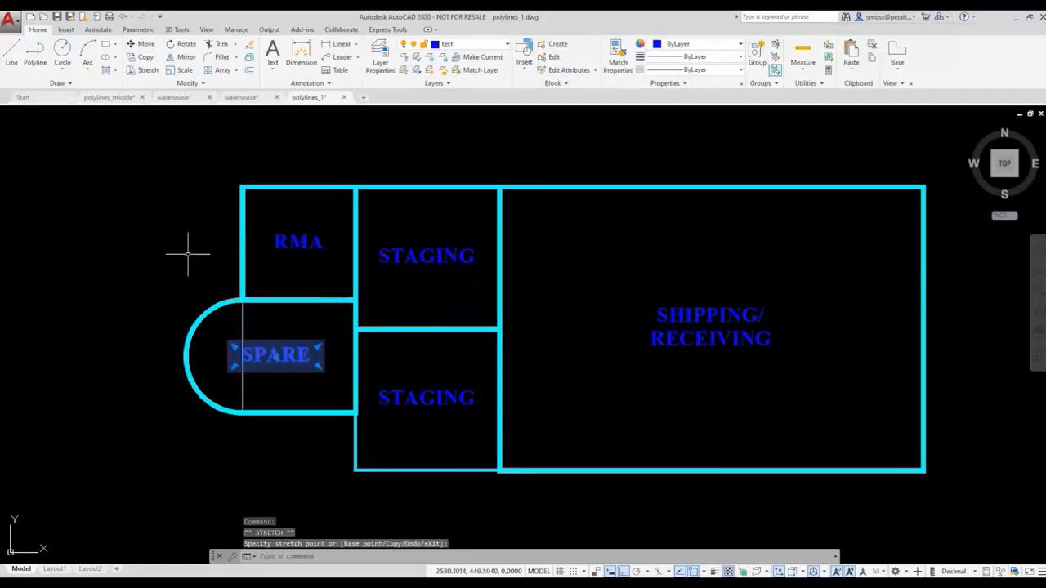
key(Escape)
click(295, 242)
click(300, 243)
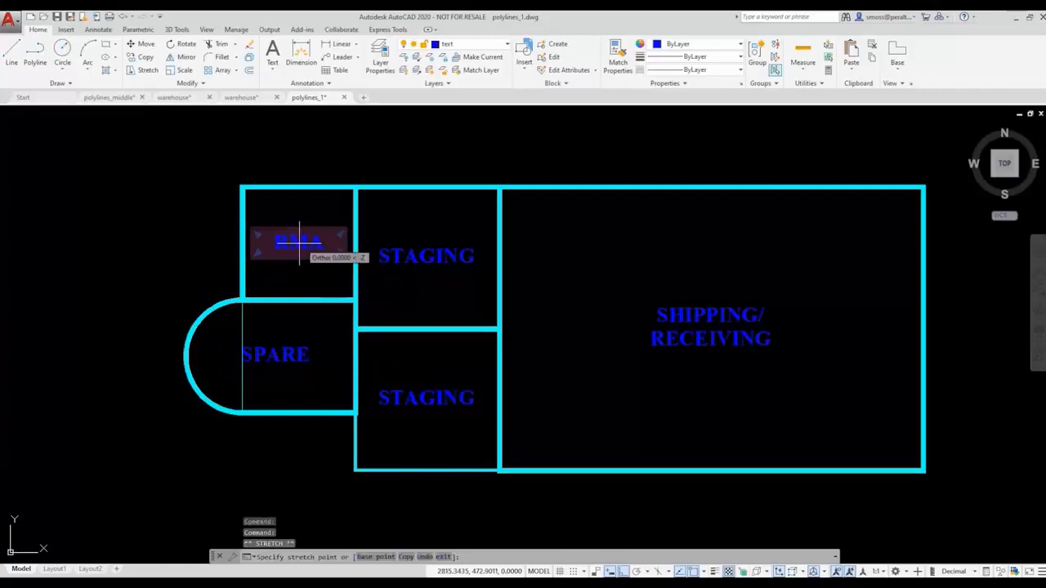
click(297, 242)
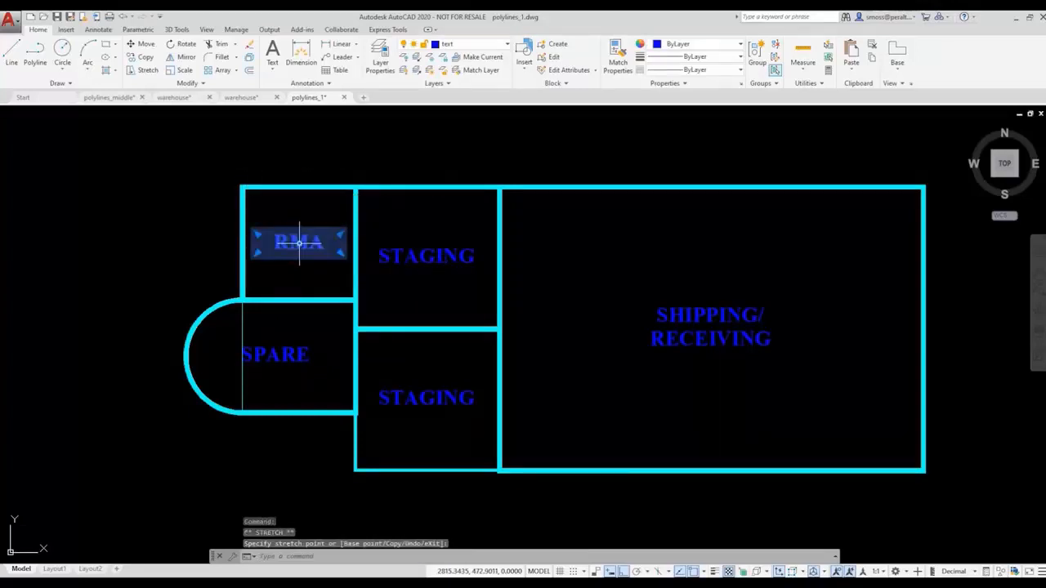
key(Escape)
Try to move the upper and lower STAGING labels upward by their middle grips
click(429, 260)
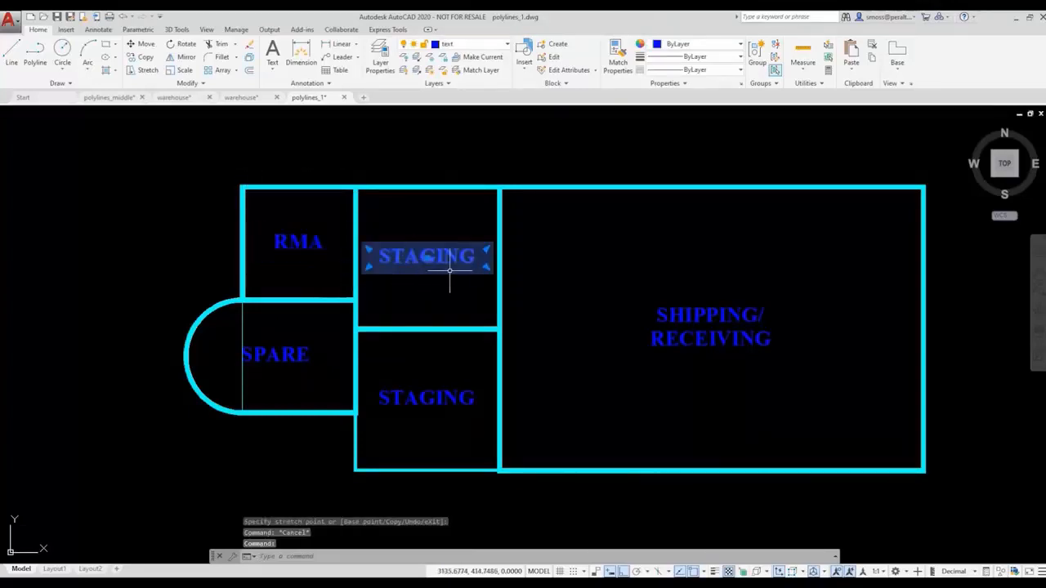
click(431, 260)
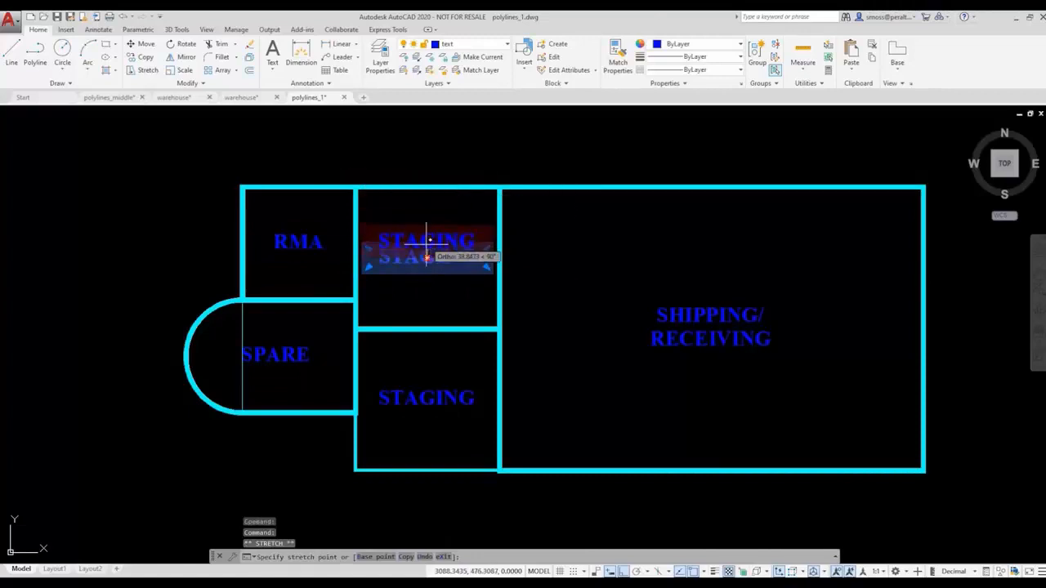
key(Escape)
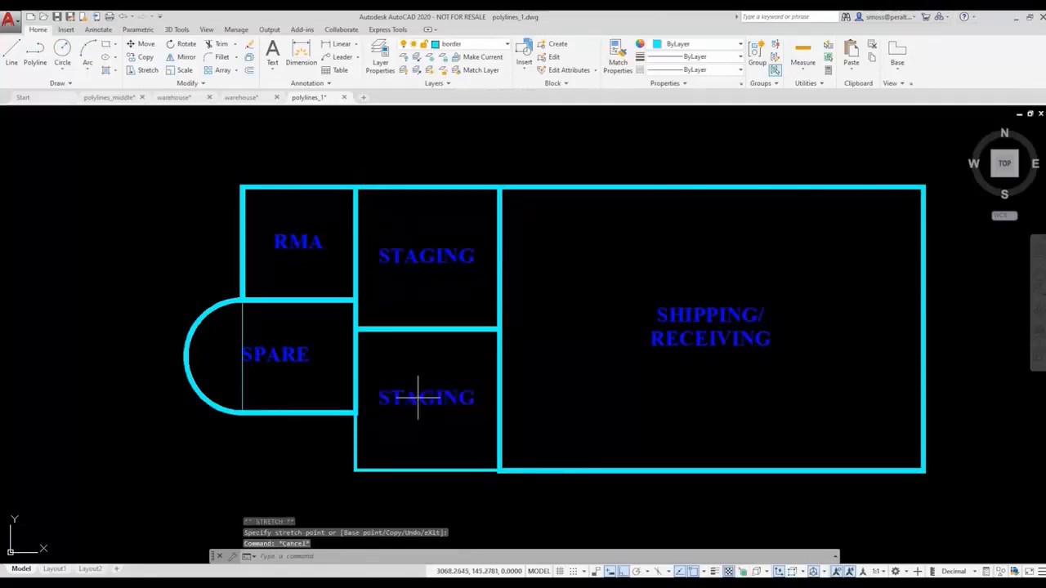
click(439, 392)
click(415, 417)
click(427, 398)
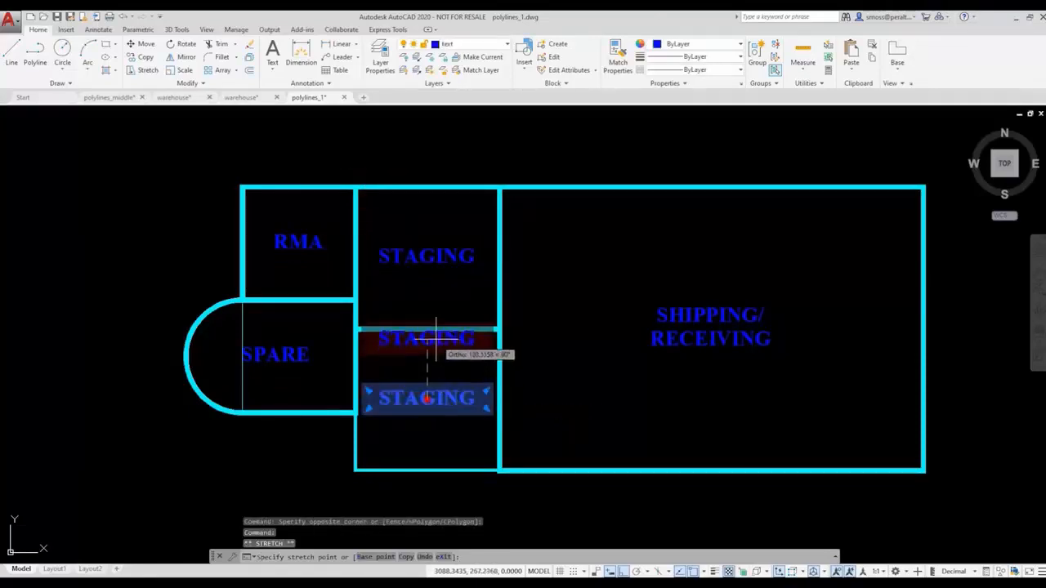
key(Escape)
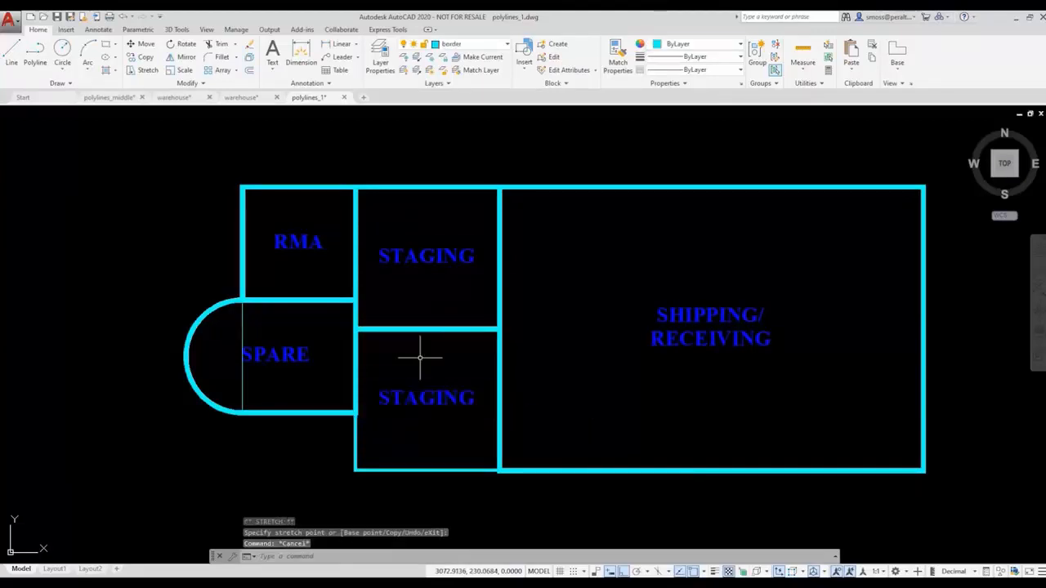
Pick up the SHIPPING/RECEIVING label by its middle grip and set it back at its original spot
click(692, 307)
click(677, 322)
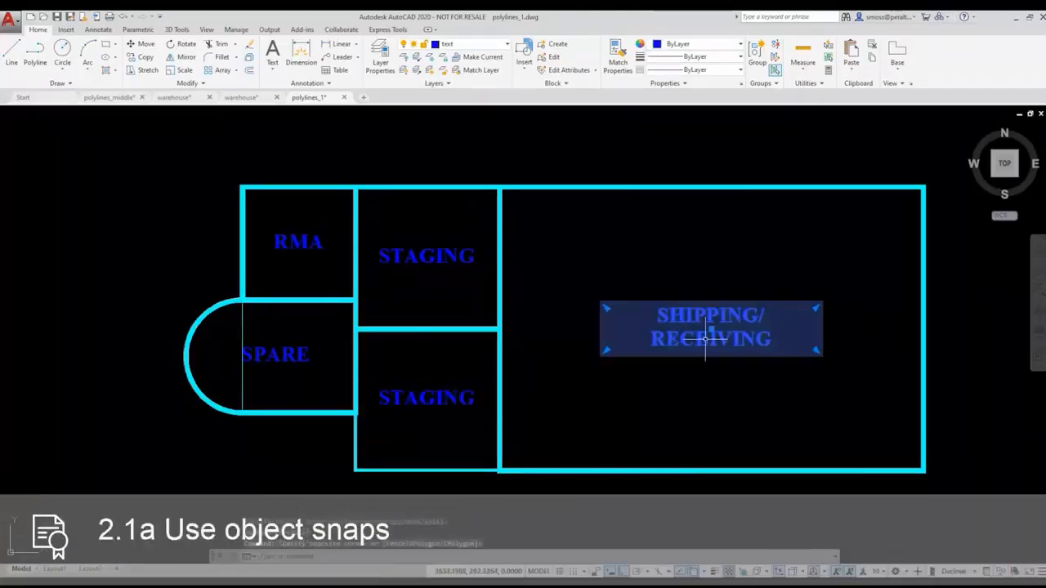
click(712, 329)
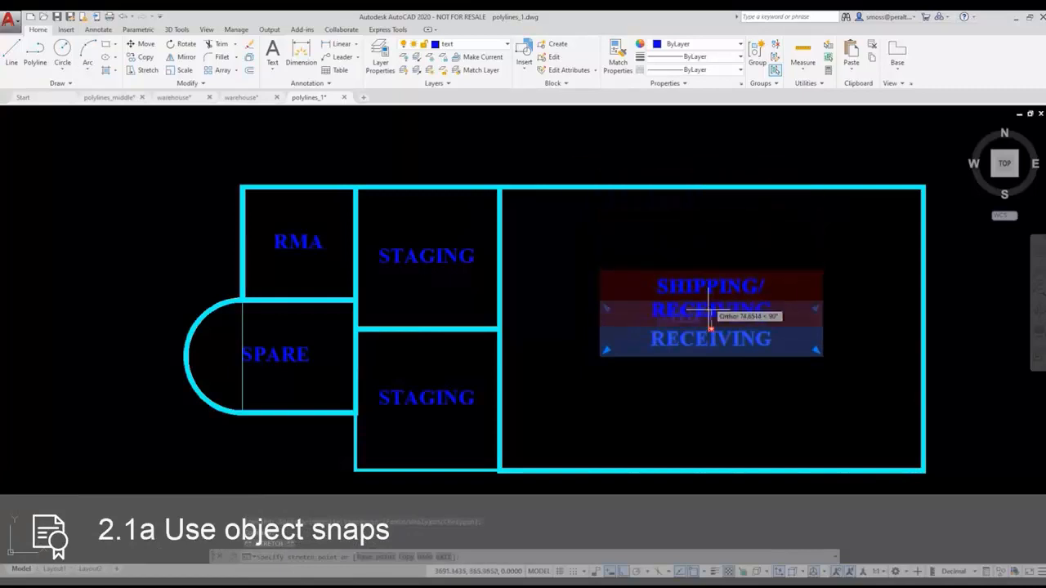
click(711, 328)
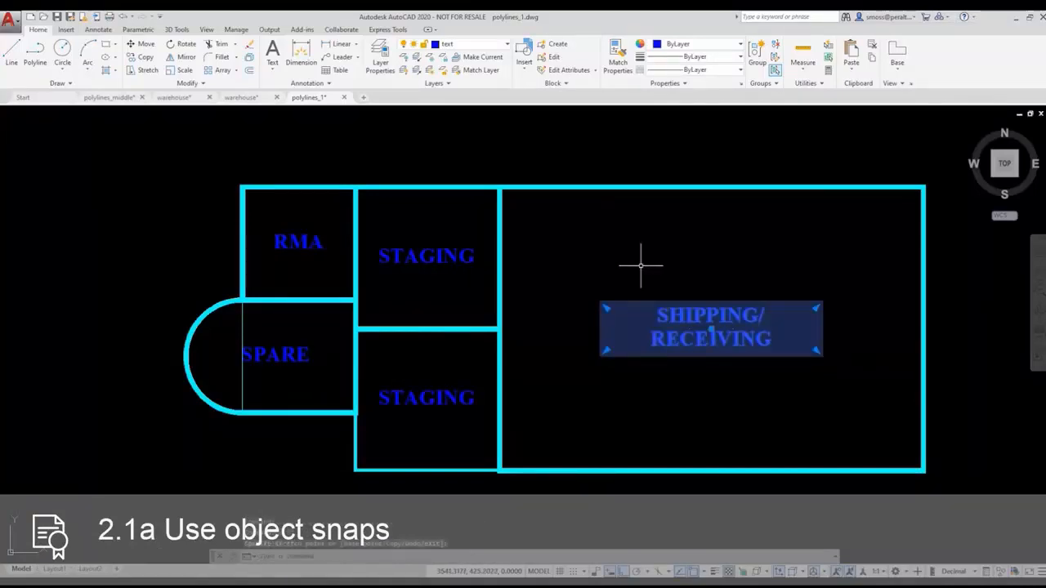
key(Escape)
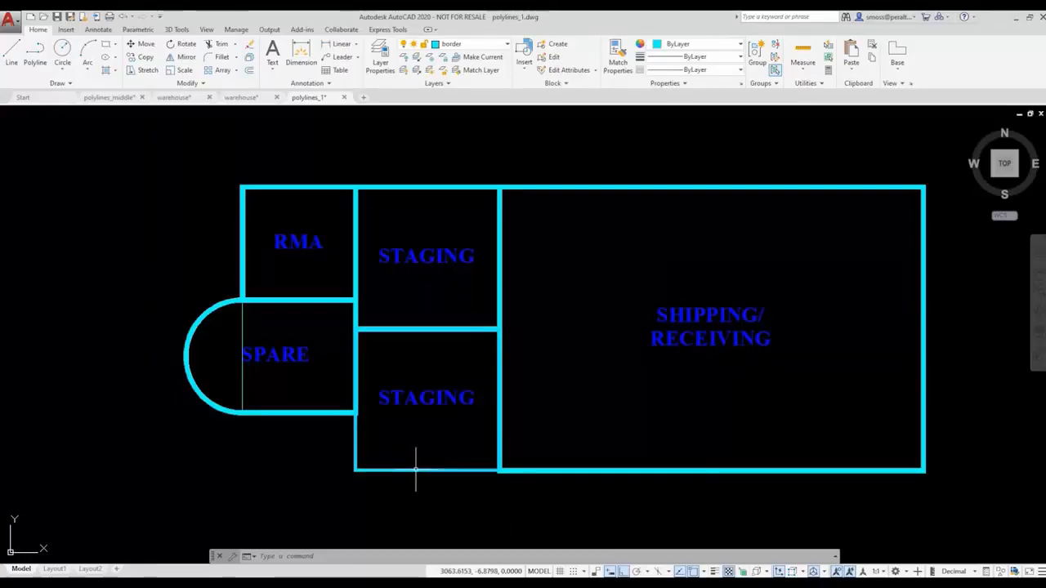
Match the properties of the SHIPPING/RECEIVING outline onto the lower STAGING outline, with the Polyline special property included
mouse_move(416, 470)
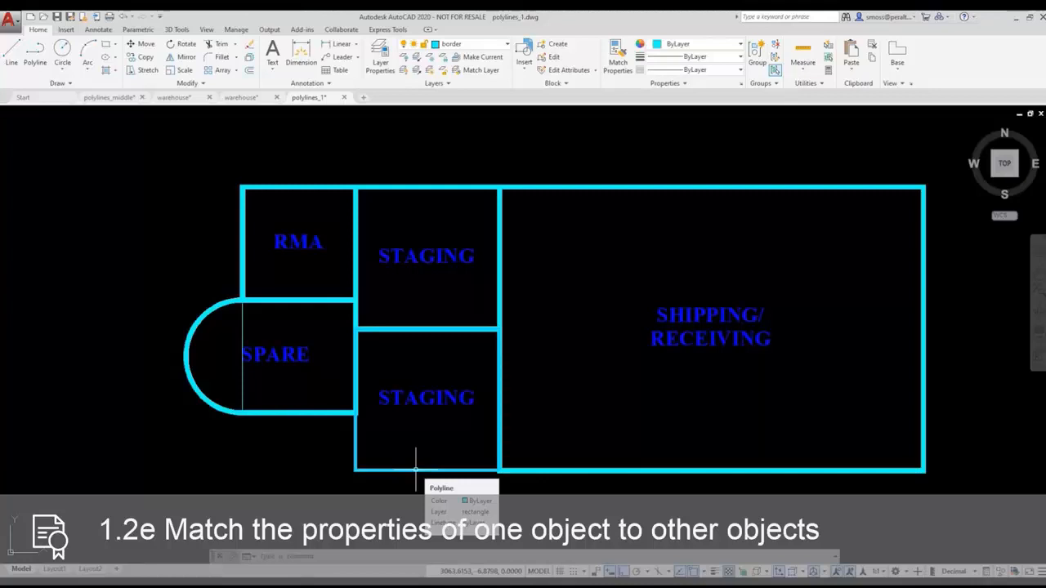
scroll(344, 327, down, 3)
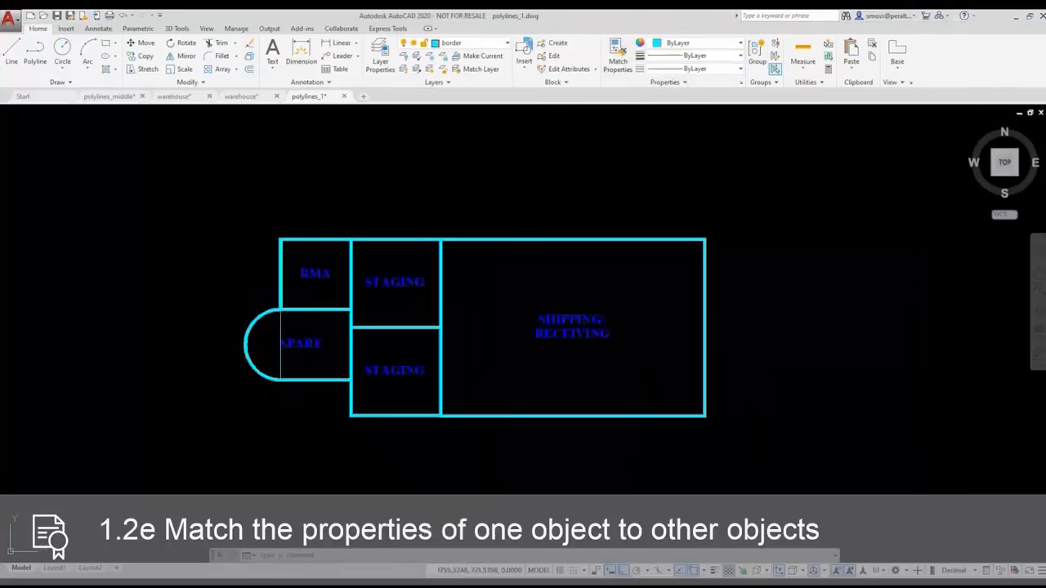
click(618, 56)
click(562, 239)
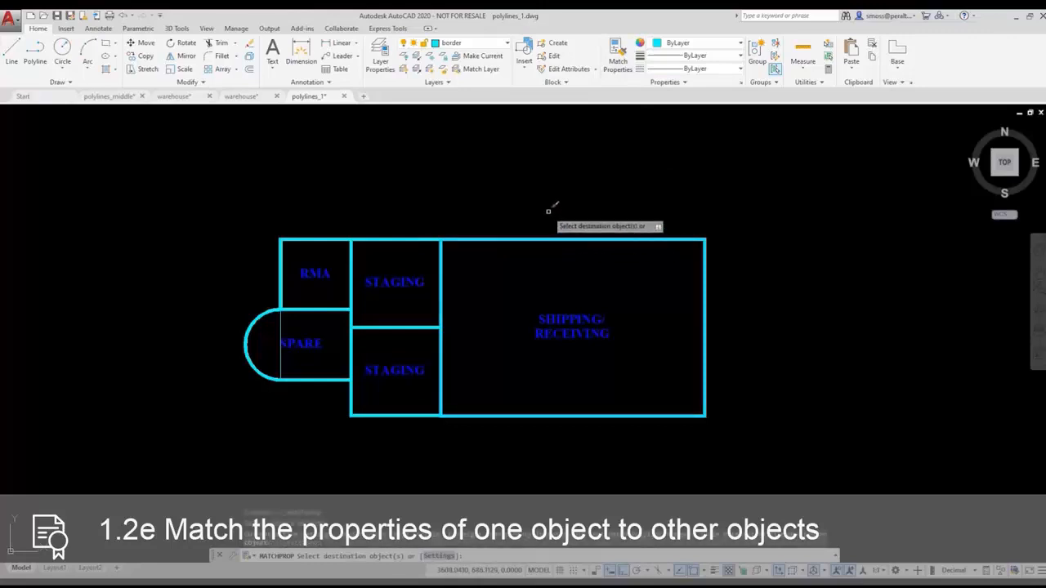
right_click(515, 187)
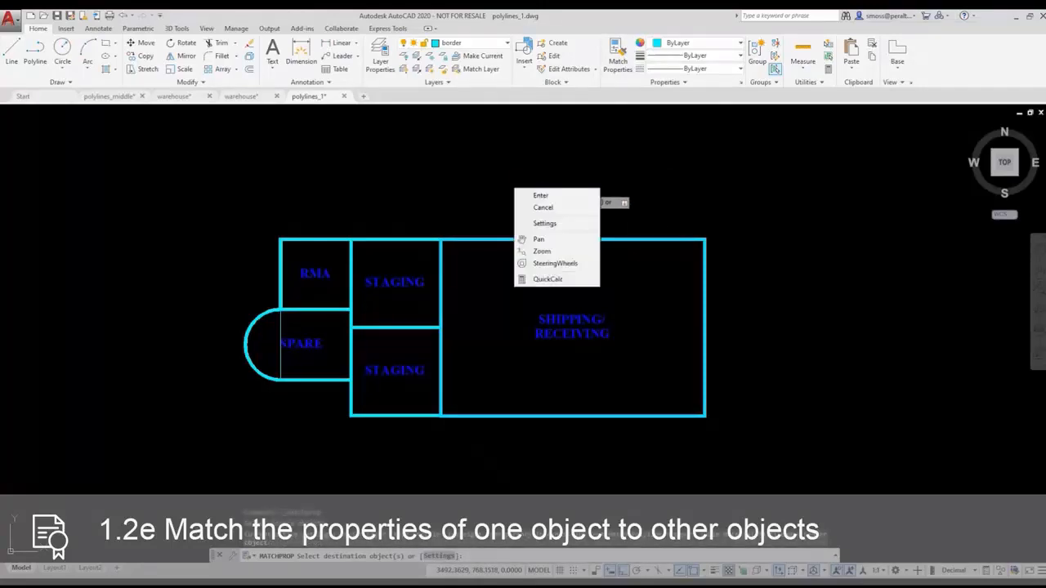
click(566, 224)
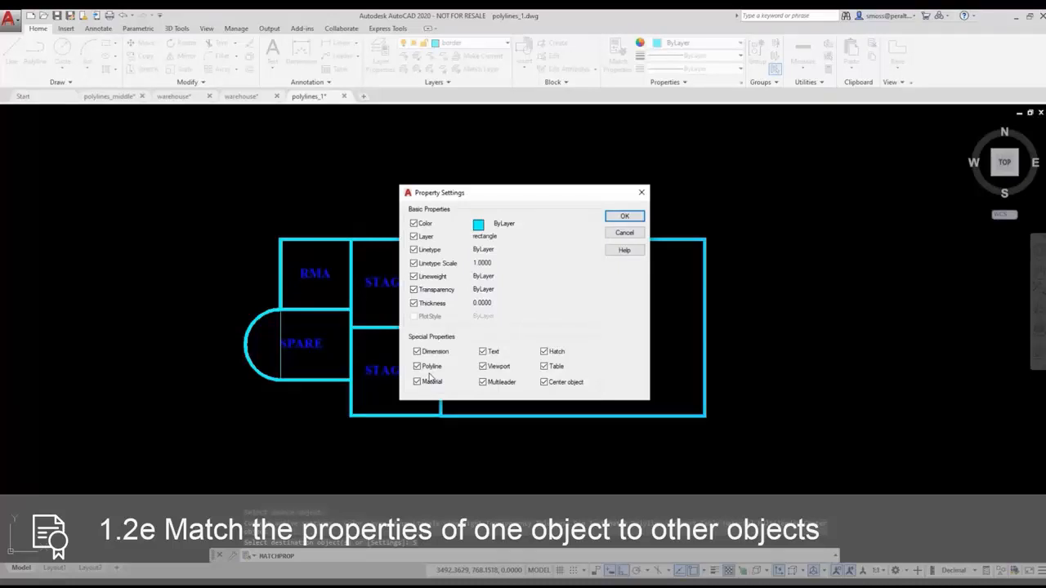
click(624, 218)
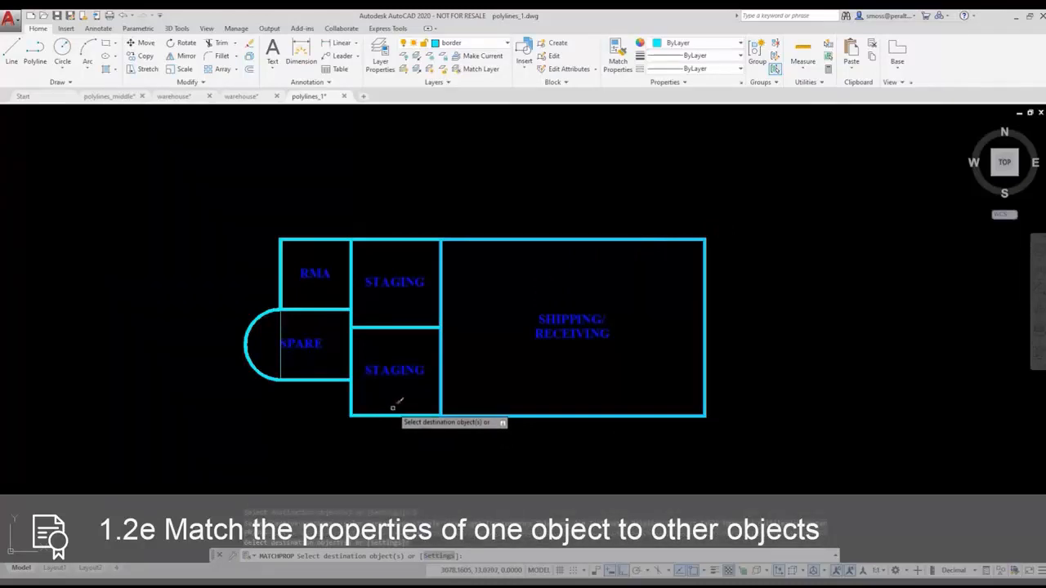
right_click(393, 411)
click(403, 414)
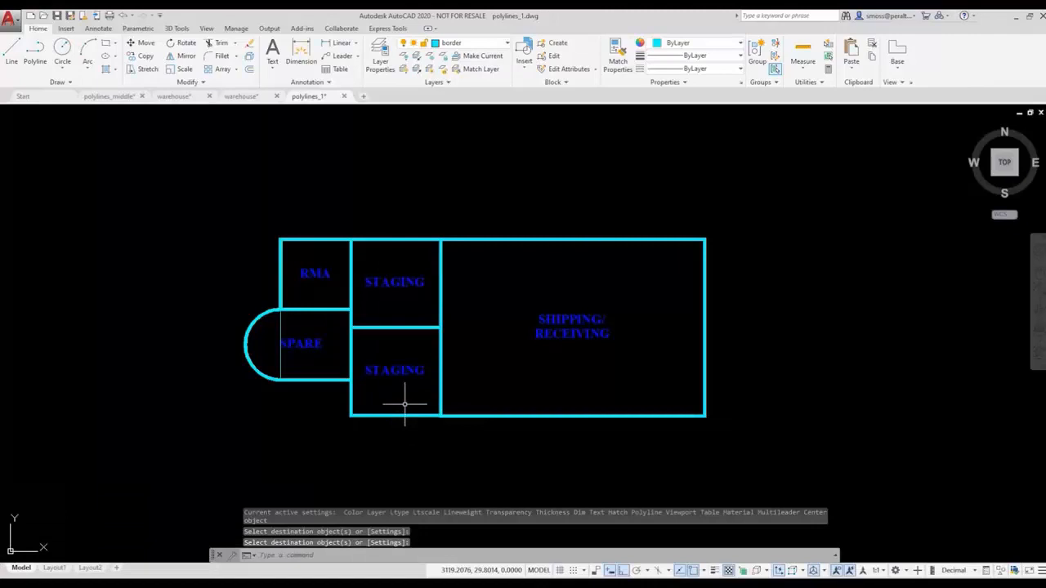
Make the boundary layer current and draw a rectangle enclosing the whole floor plan with clearance on all sides
click(506, 46)
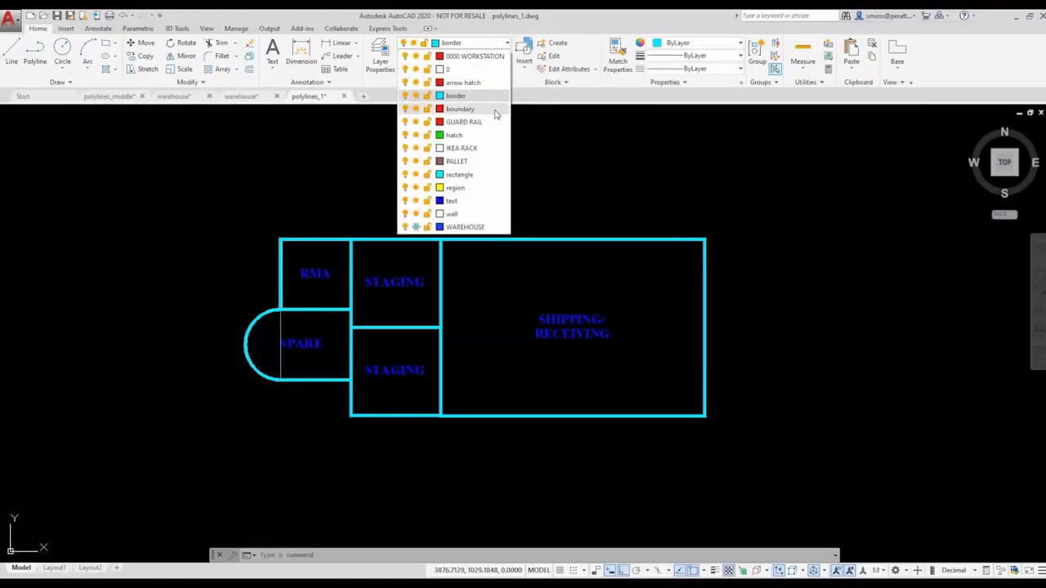
click(495, 113)
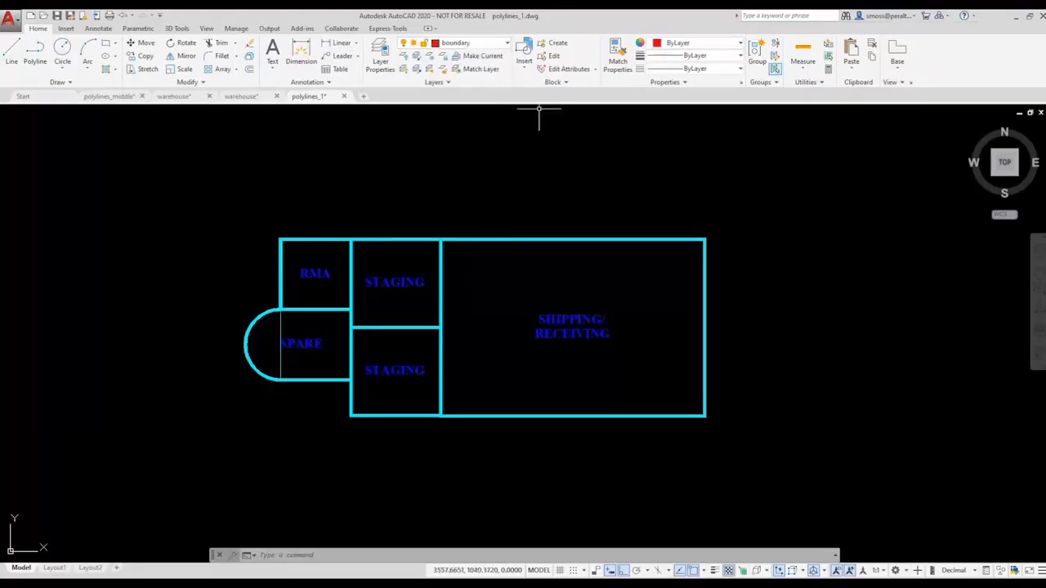
click(106, 42)
click(177, 167)
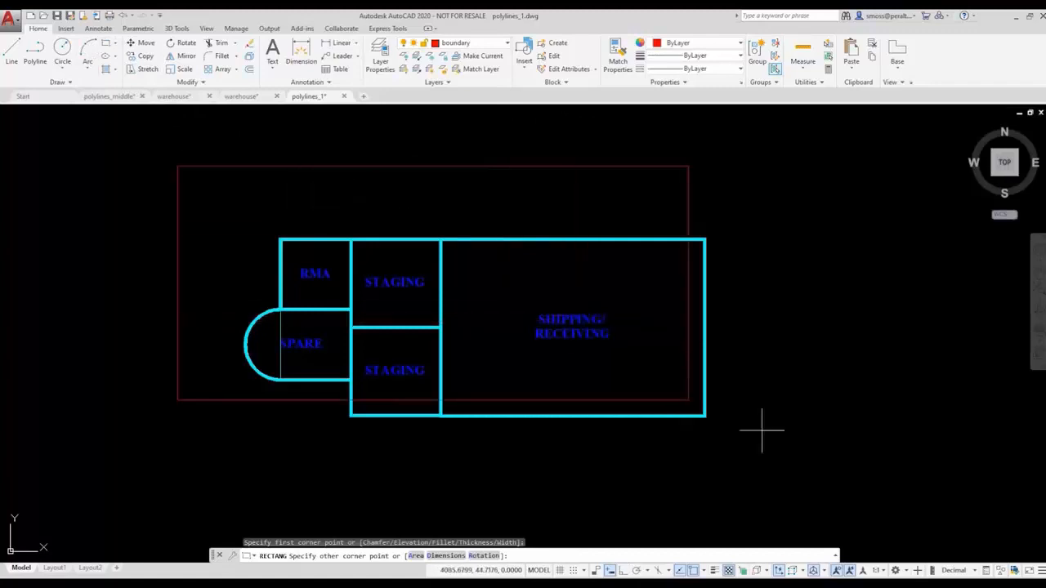
click(789, 456)
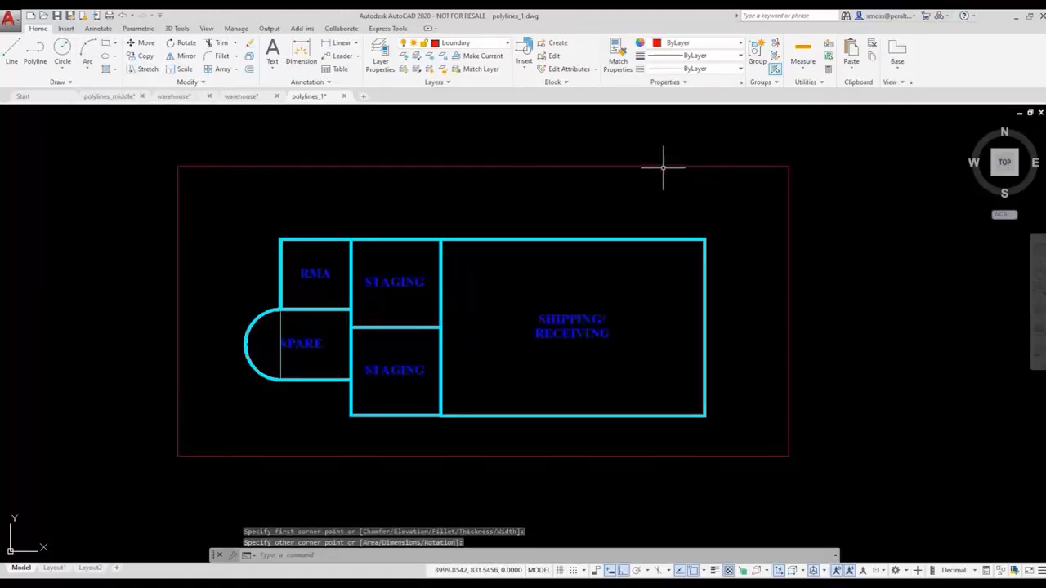
Run BOUNDARY with island detection and object type Polyline on the area between the enclosing rectangle and the floor plan
mouse_move(663, 167)
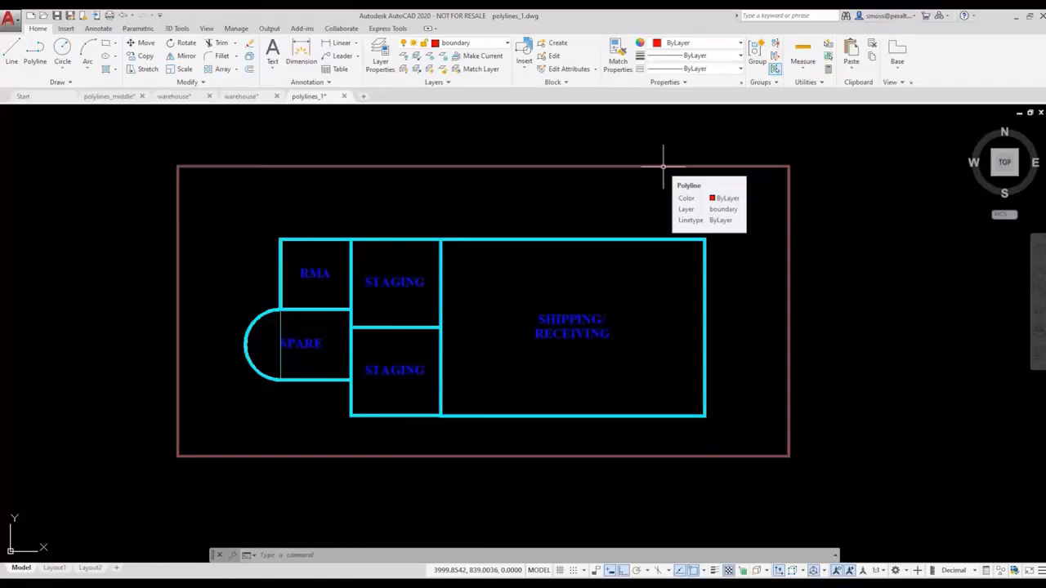
text(boundary)
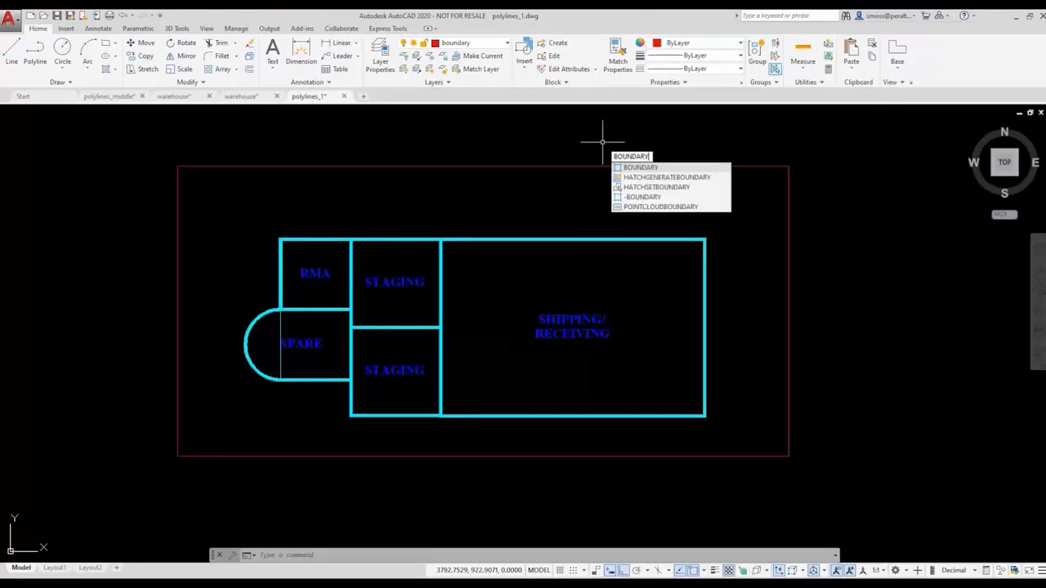
key(Return)
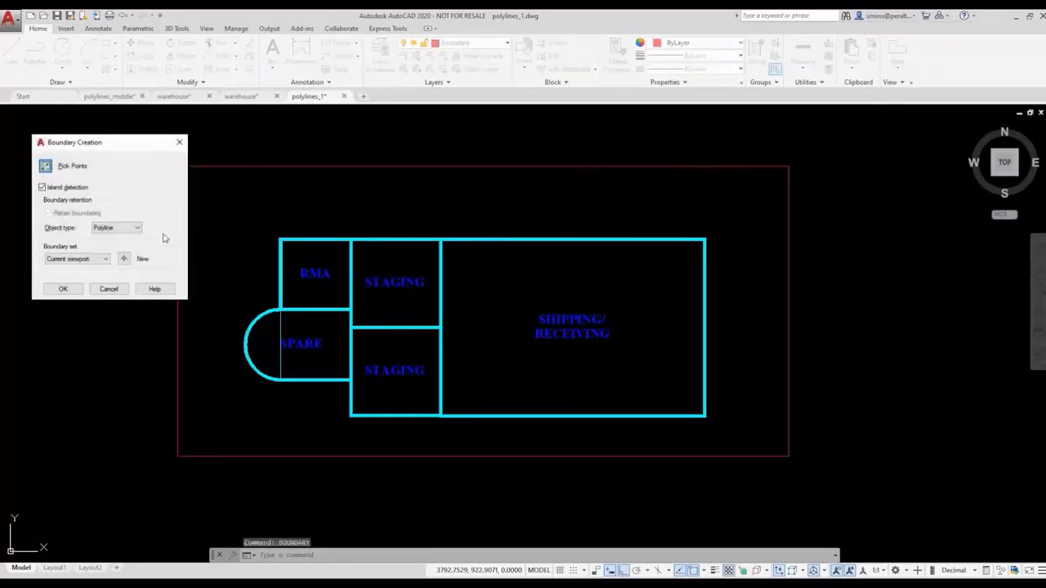
click(136, 228)
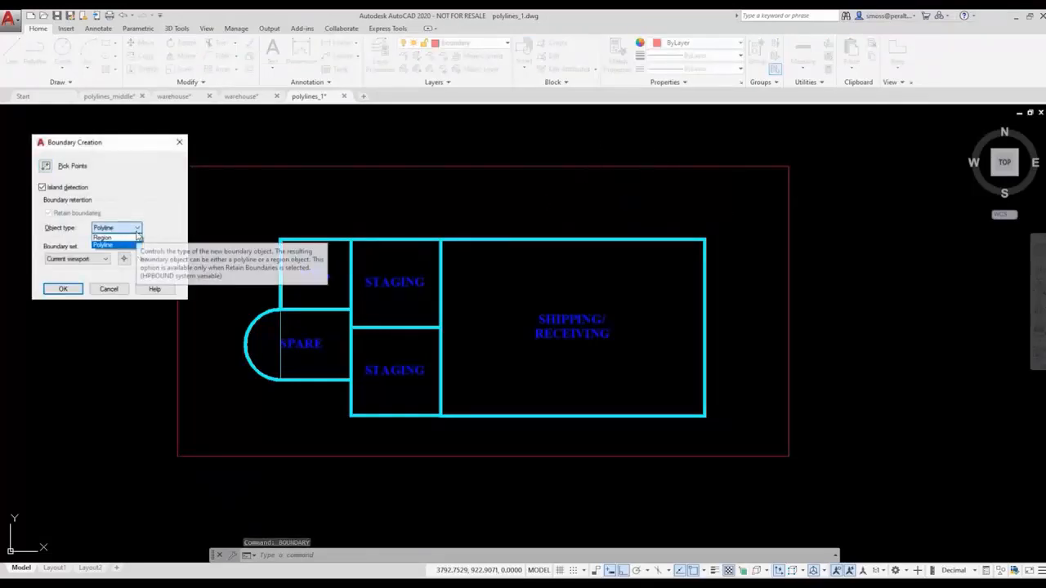
click(122, 244)
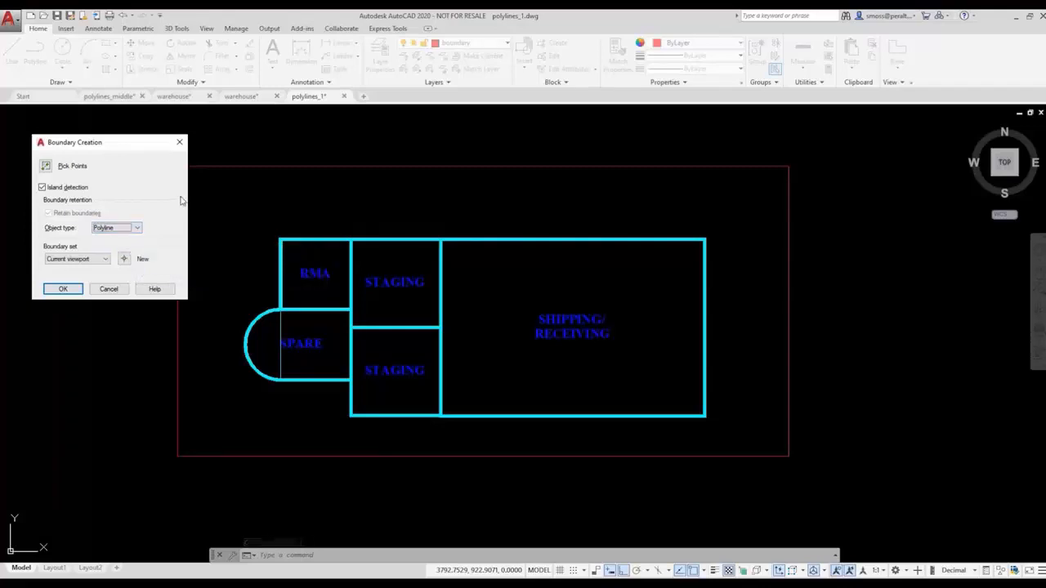
click(46, 166)
click(376, 197)
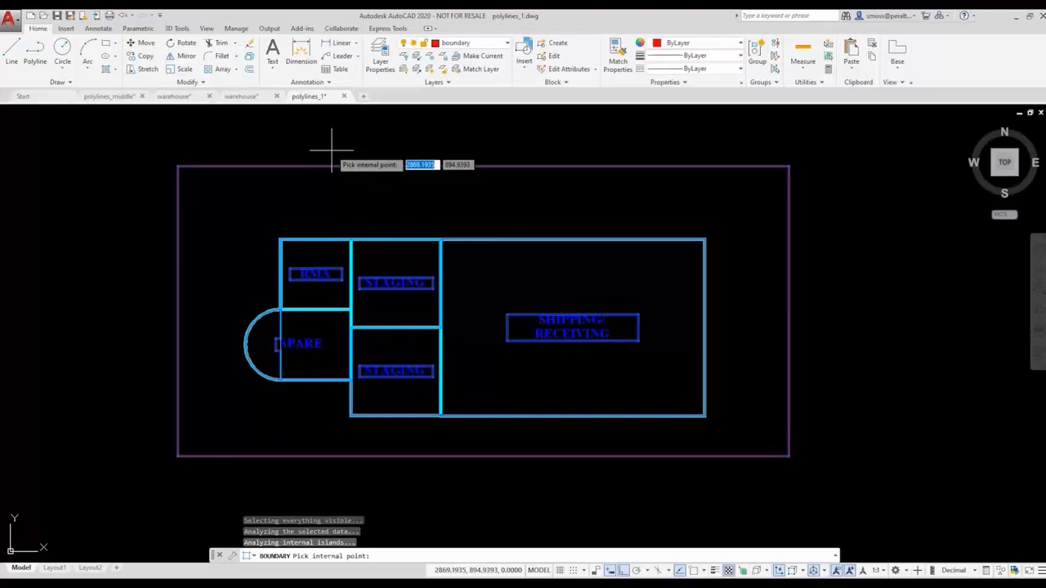
key(Return)
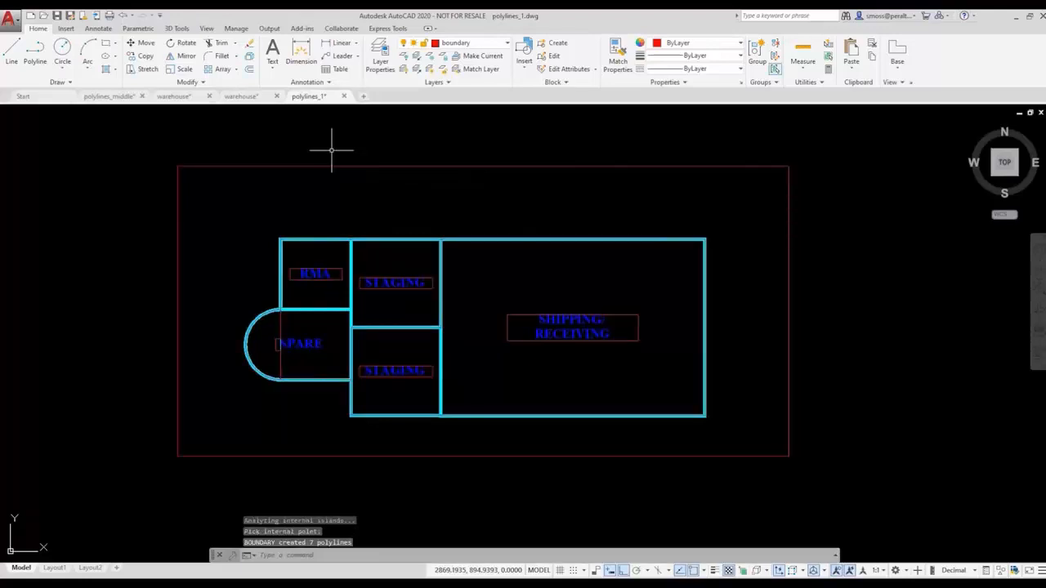
Move the generated boundary polyline of the plan's perimeter horizontally to the right, clear of the enclosing rectangle
click(248, 302)
right_click(241, 279)
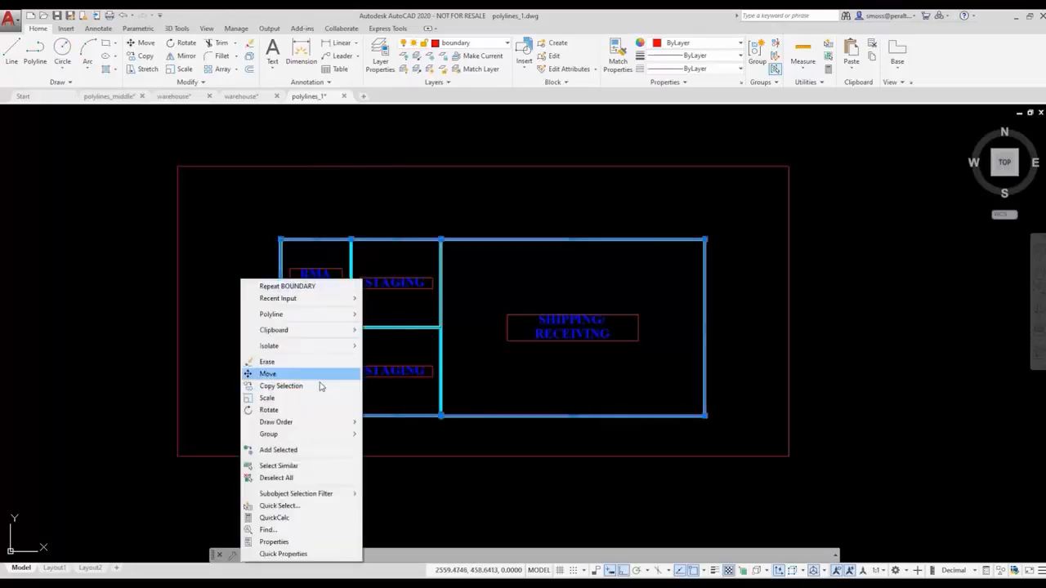
click(287, 375)
click(279, 229)
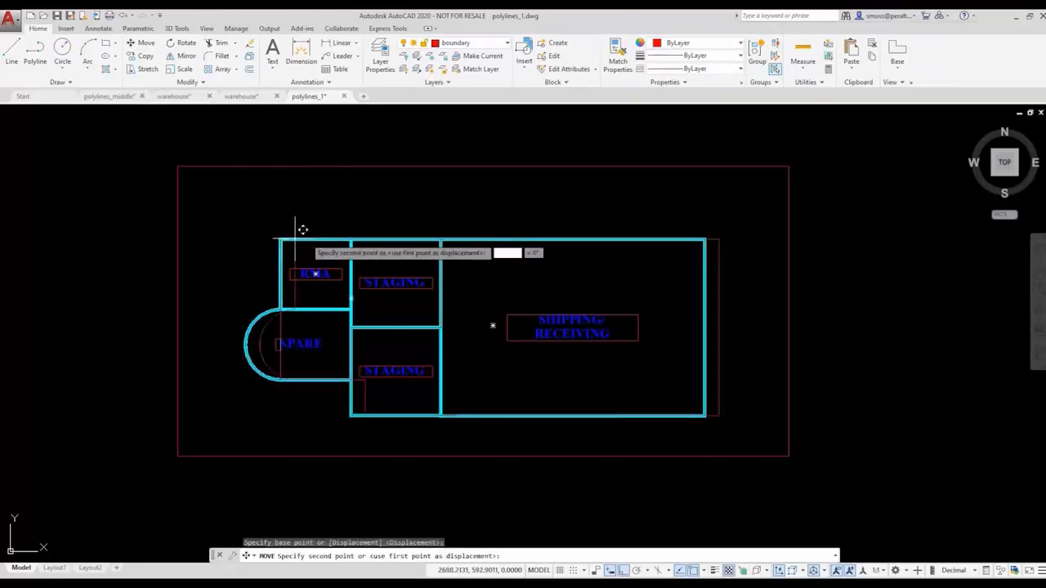
middle_drag(530, 231, 188, 232)
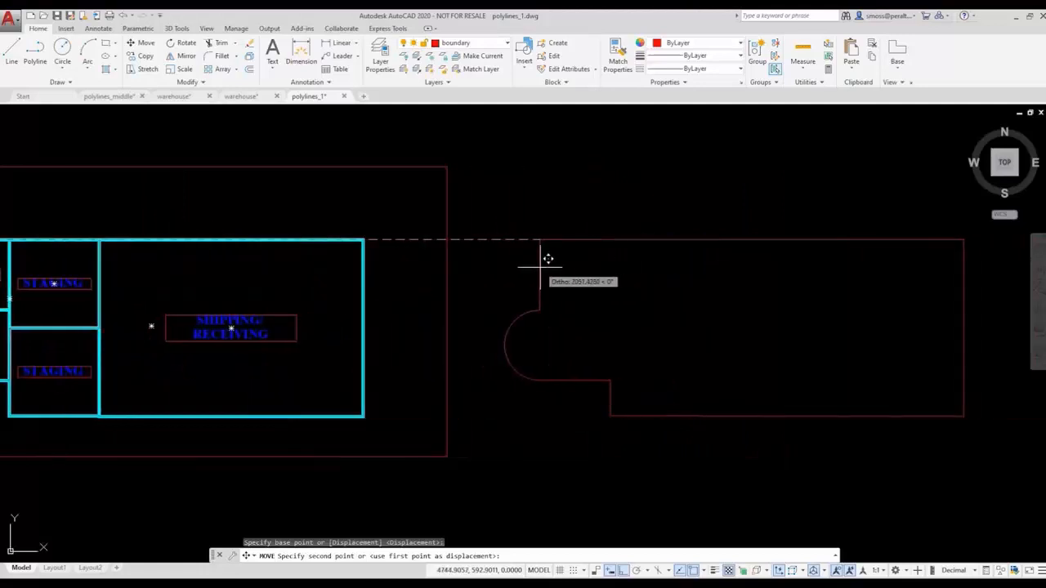
click(540, 229)
Switch the drawing units to Architectural and check the area of the moved perimeter outline in its properties
scroll(538, 191, down, 2)
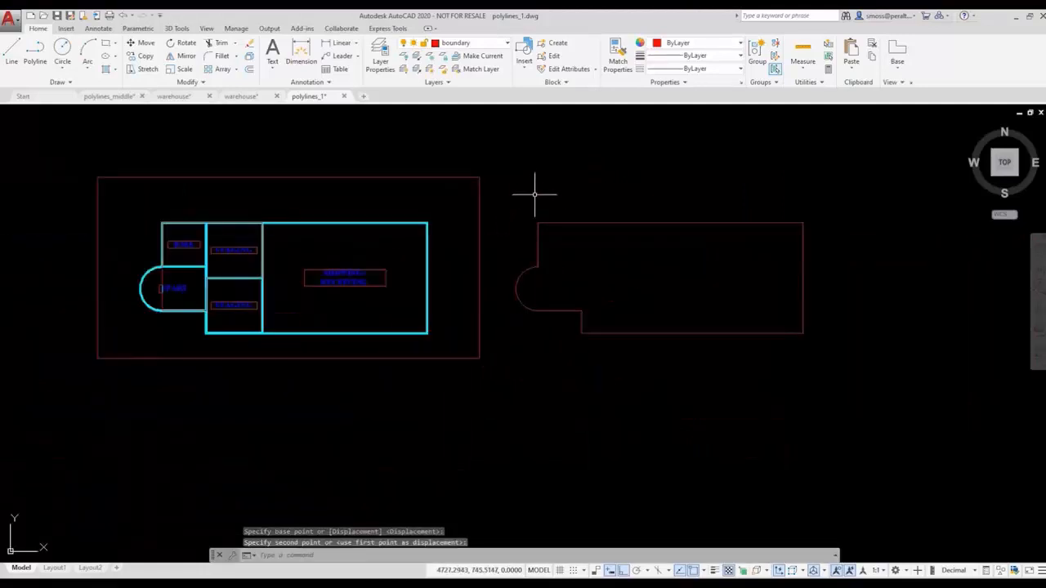
middle_drag(539, 193, 536, 237)
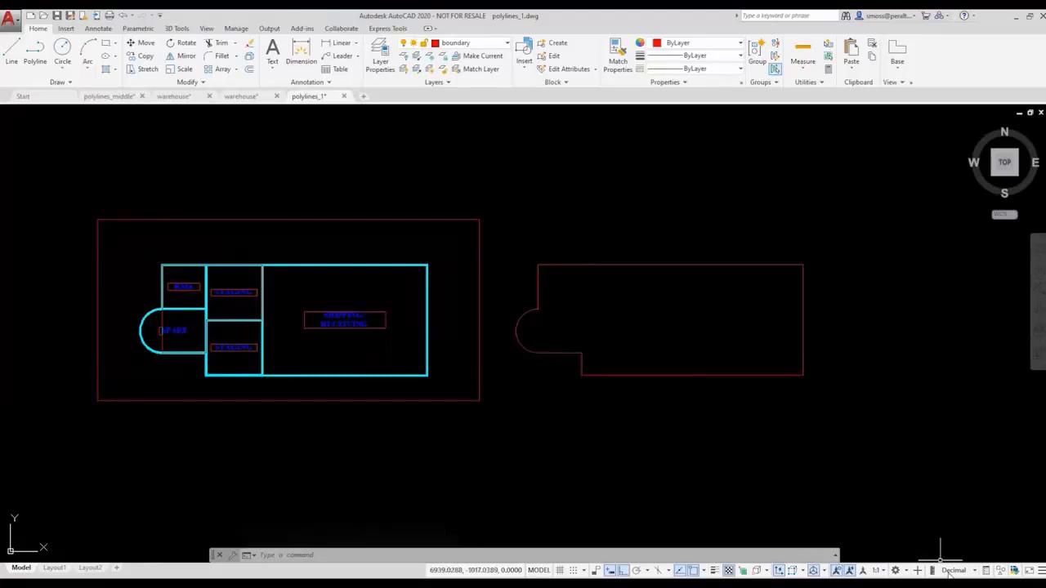
click(974, 571)
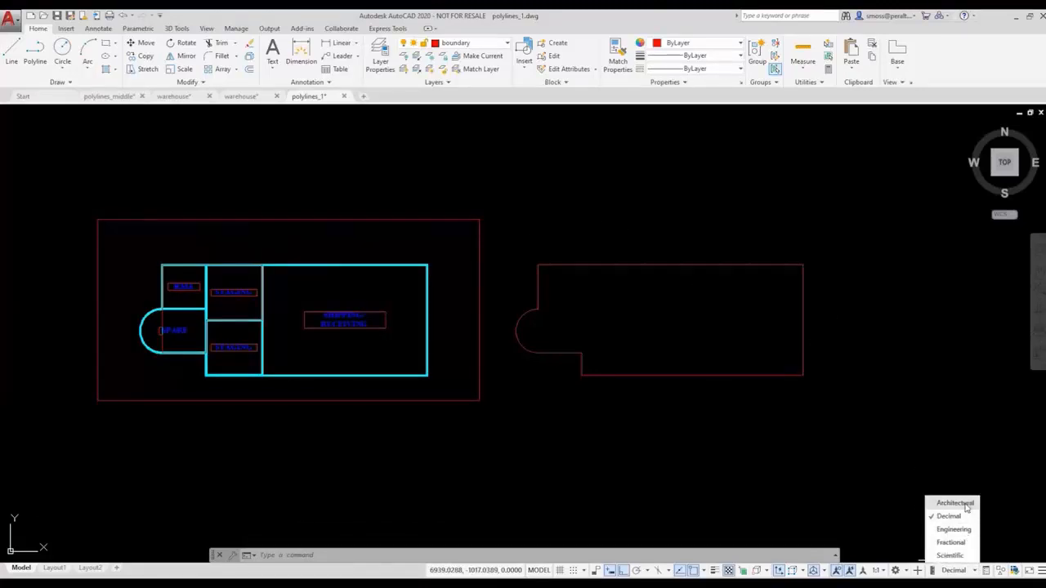
click(967, 507)
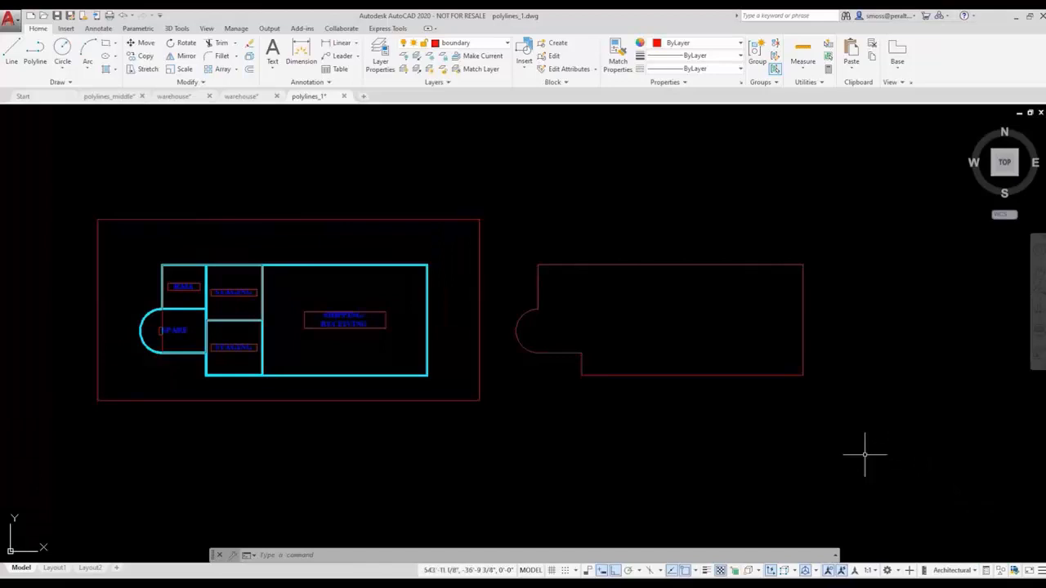
click(638, 375)
right_click(638, 375)
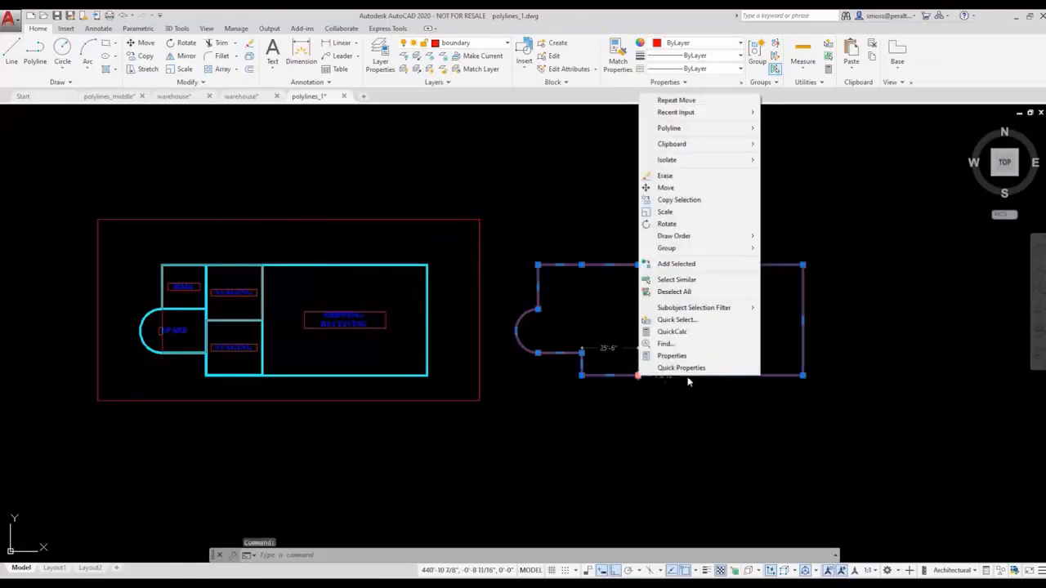
click(672, 357)
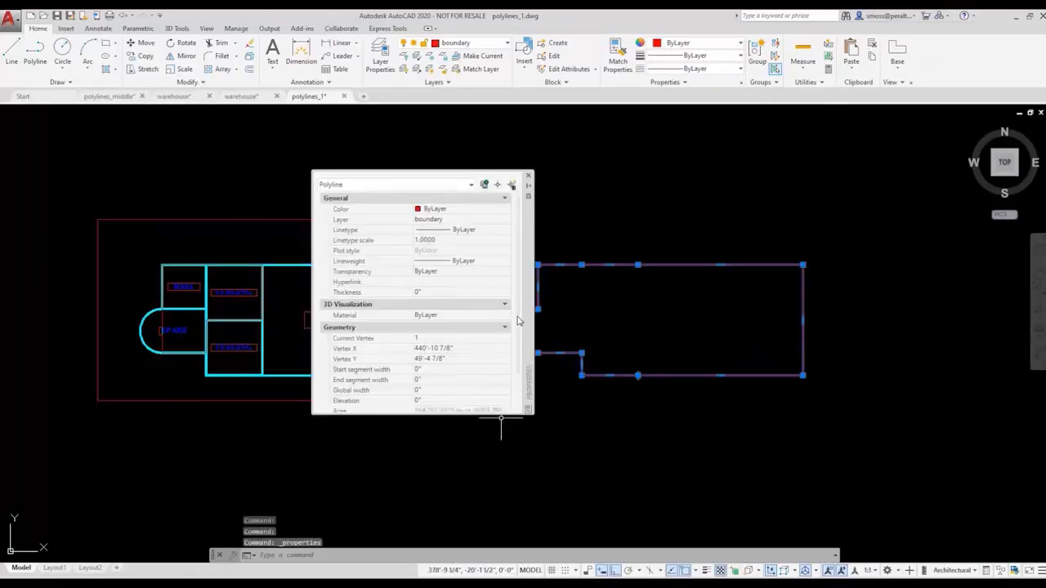
scroll(491, 345, down, 3)
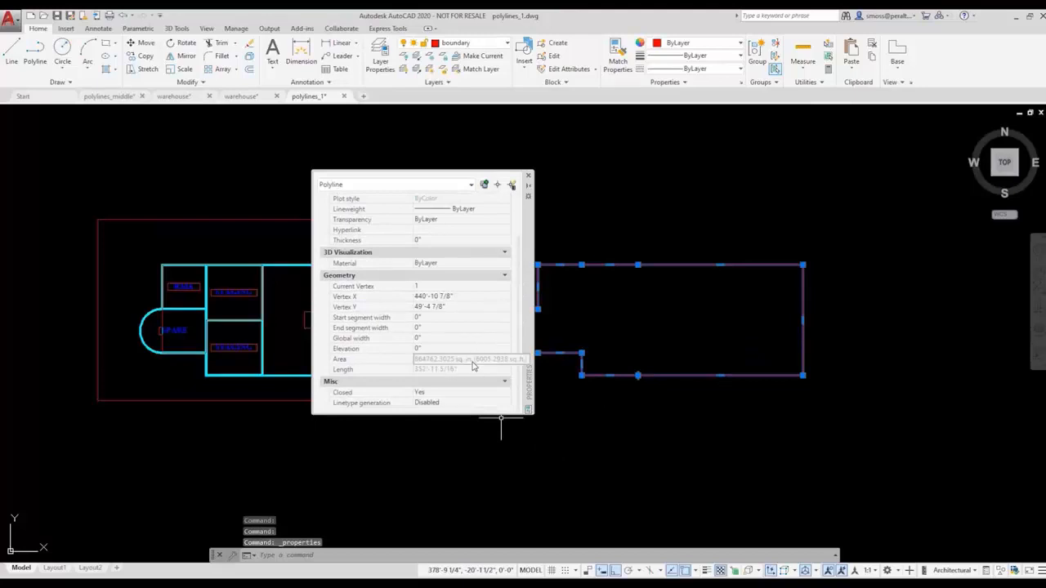
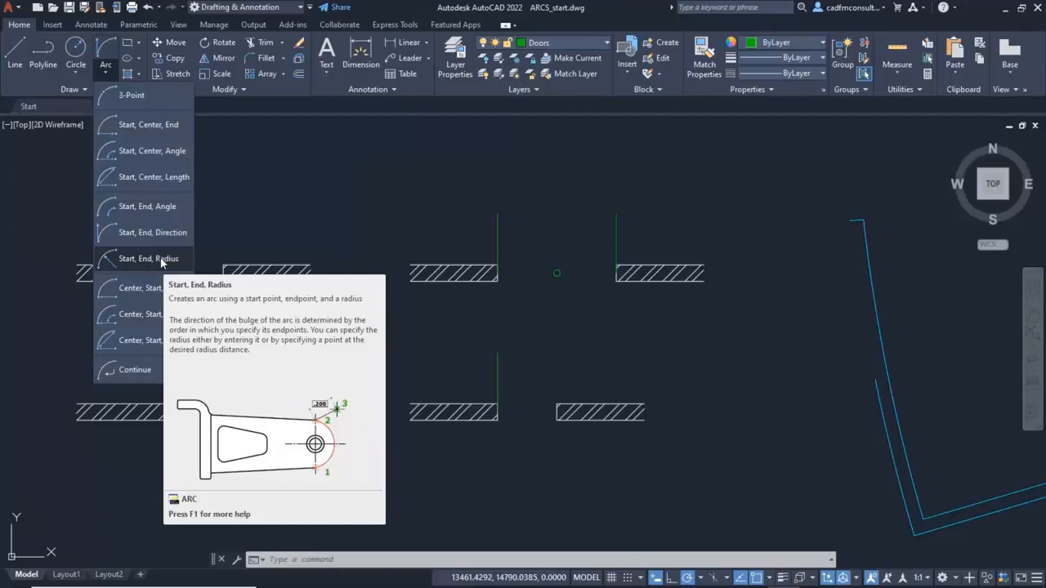
Draw the upper single door's swing with a Start, End, Radius arc from the opposite jamb's midpoint to the leaf's free end, radius 900
click(149, 258)
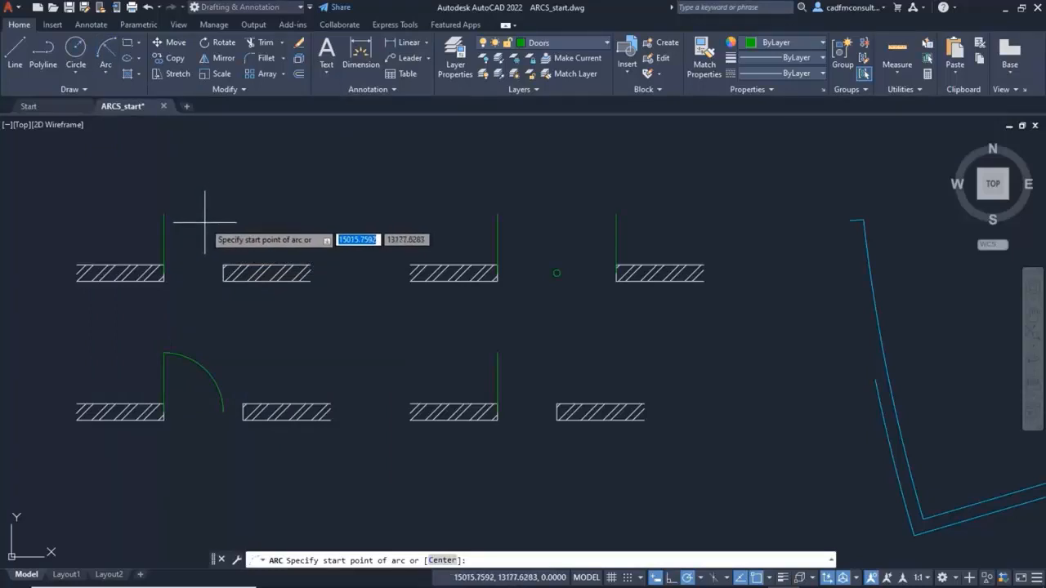
click(224, 273)
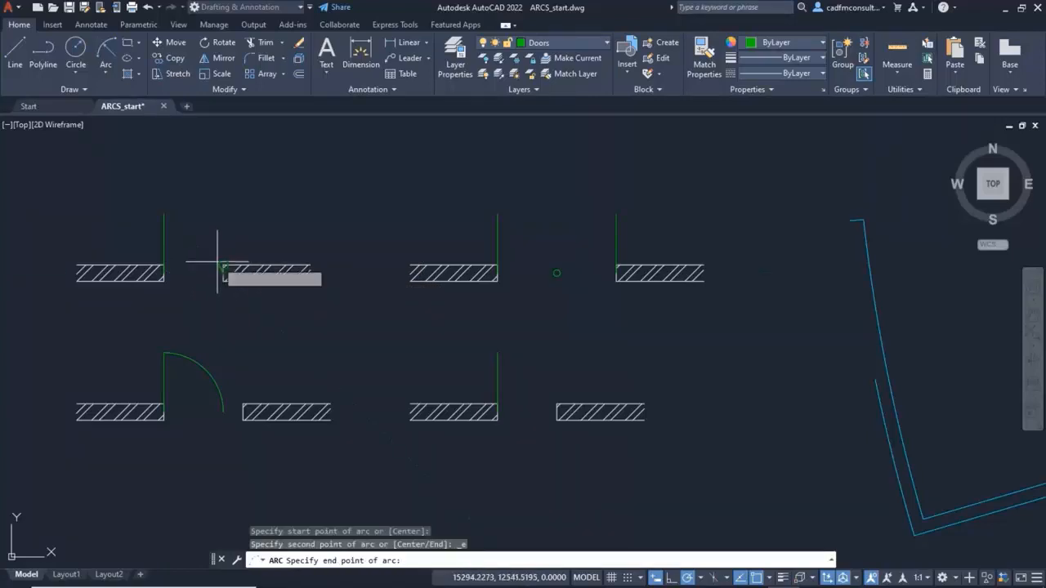
click(164, 214)
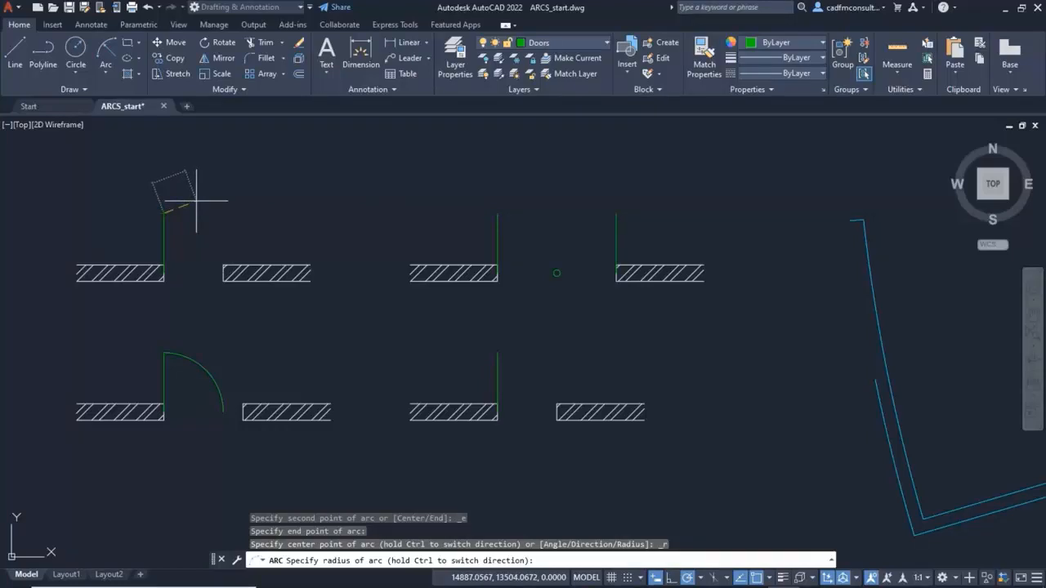
text(9)
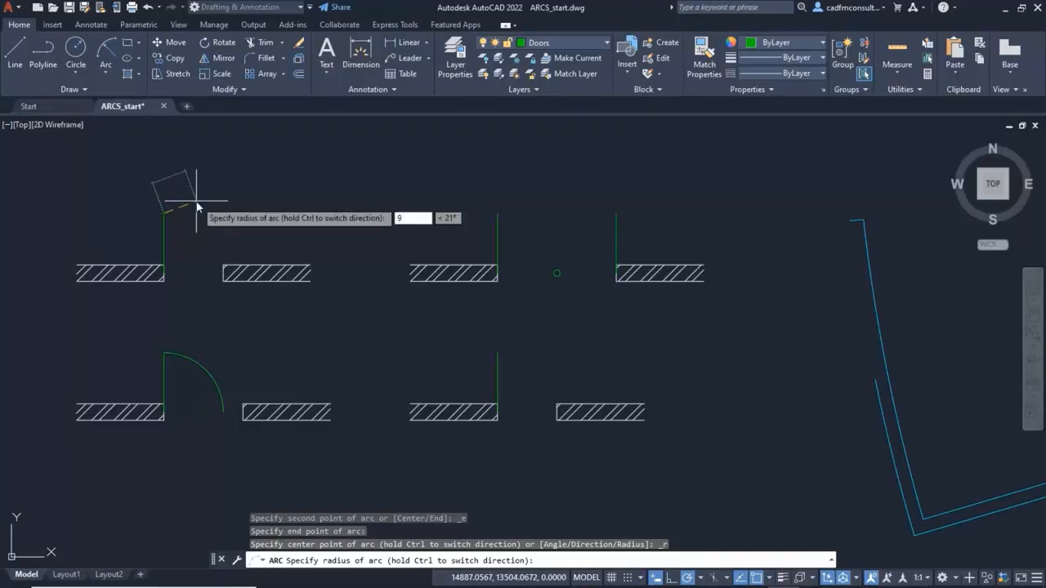
text(00)
key(Return)
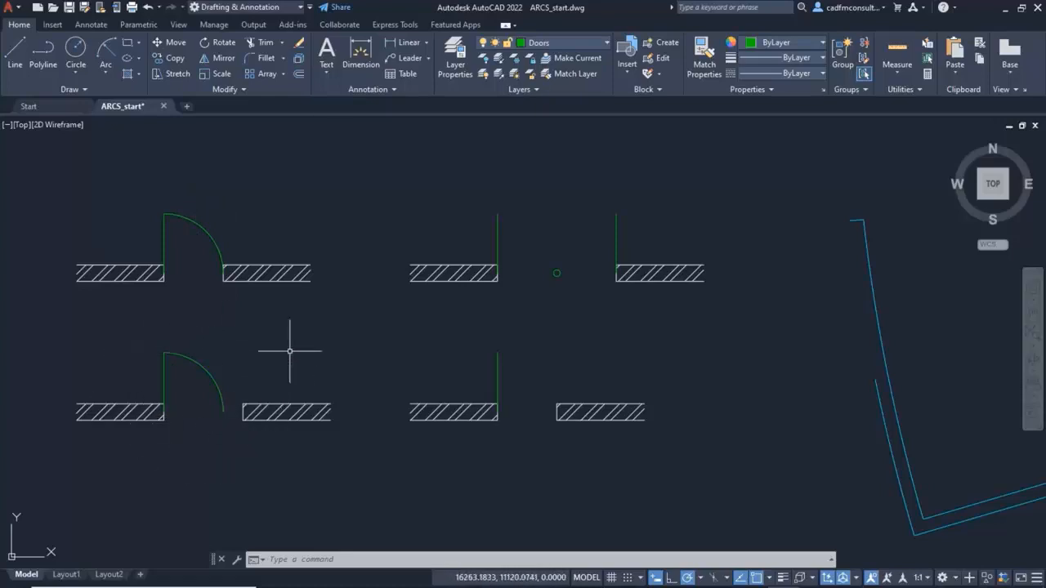
Offset the swing arc of the door in the wider opening through the opposite jamb's midpoint, using Through and erasing the source arc
click(298, 74)
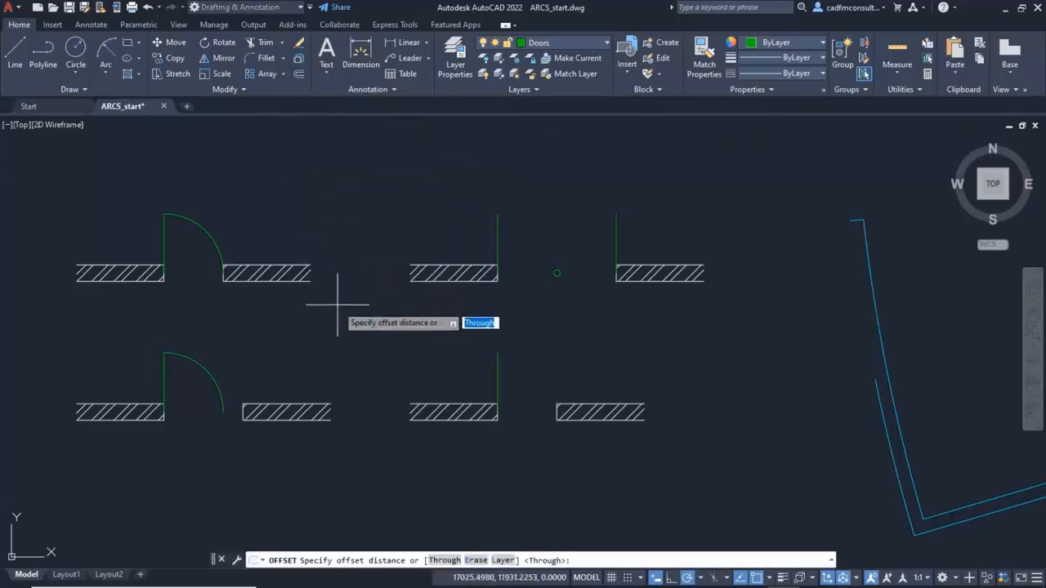
right_click(275, 334)
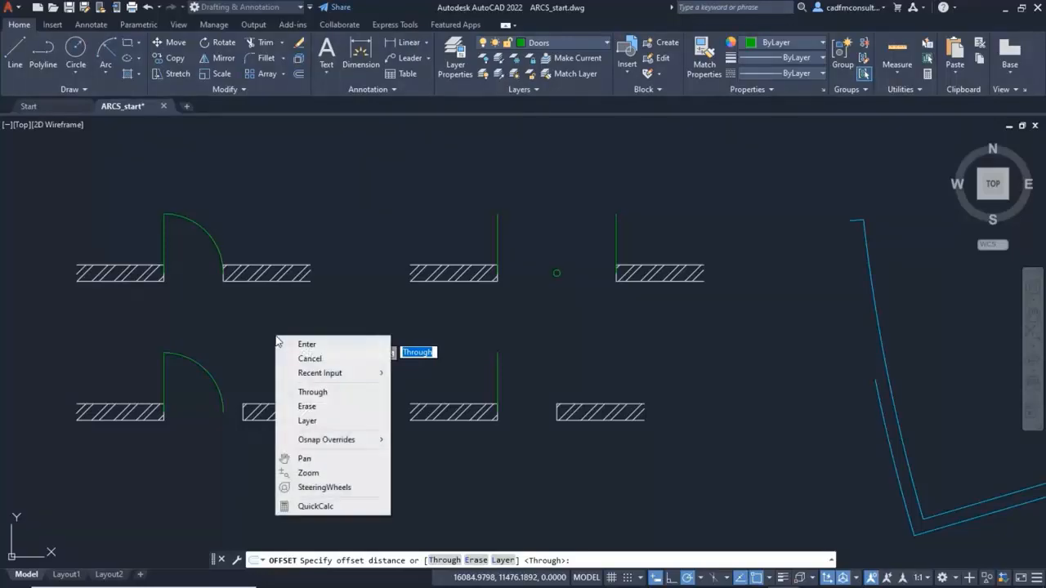
click(321, 410)
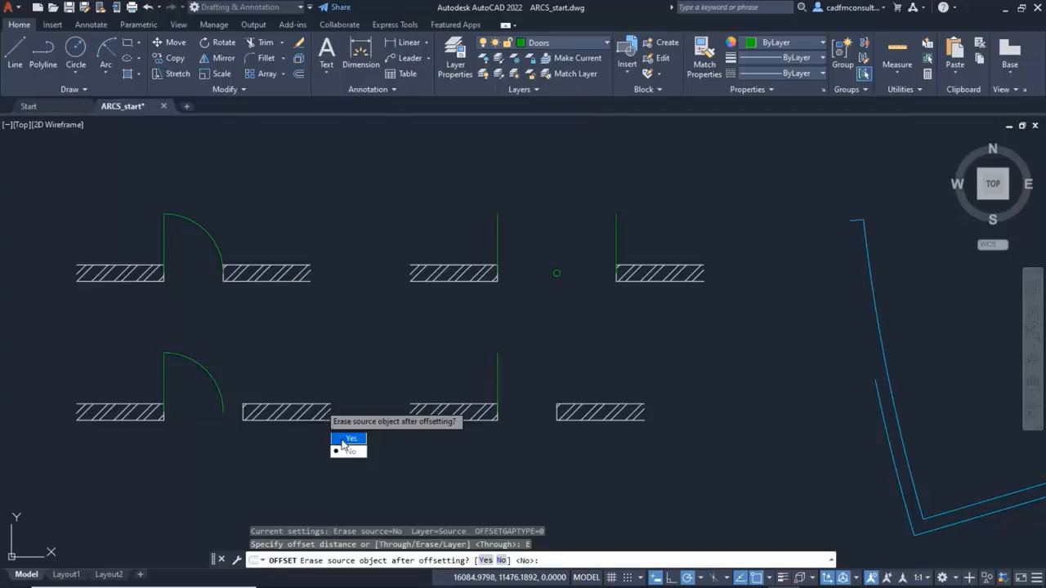
click(347, 439)
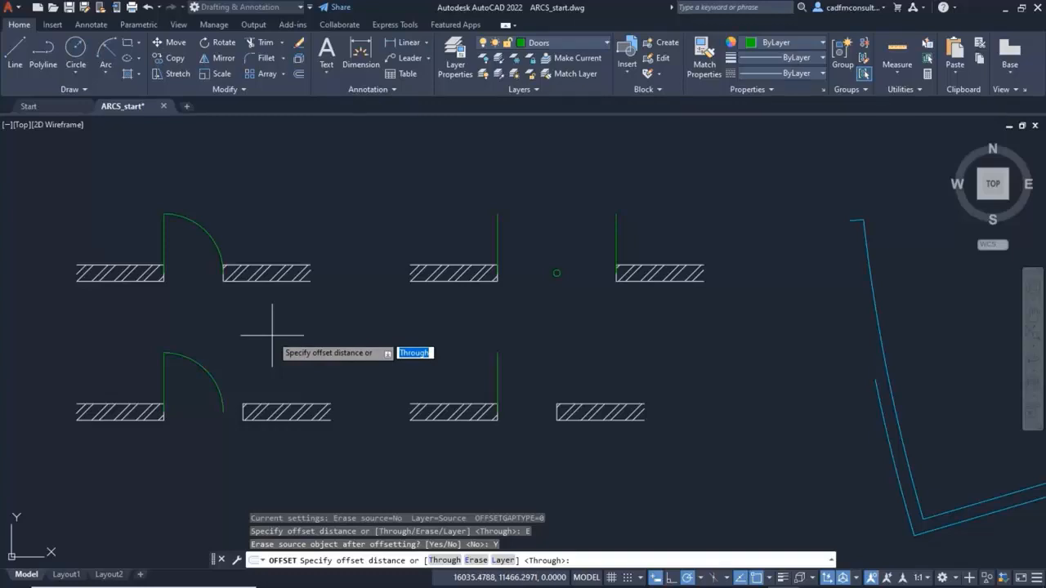
key(Return)
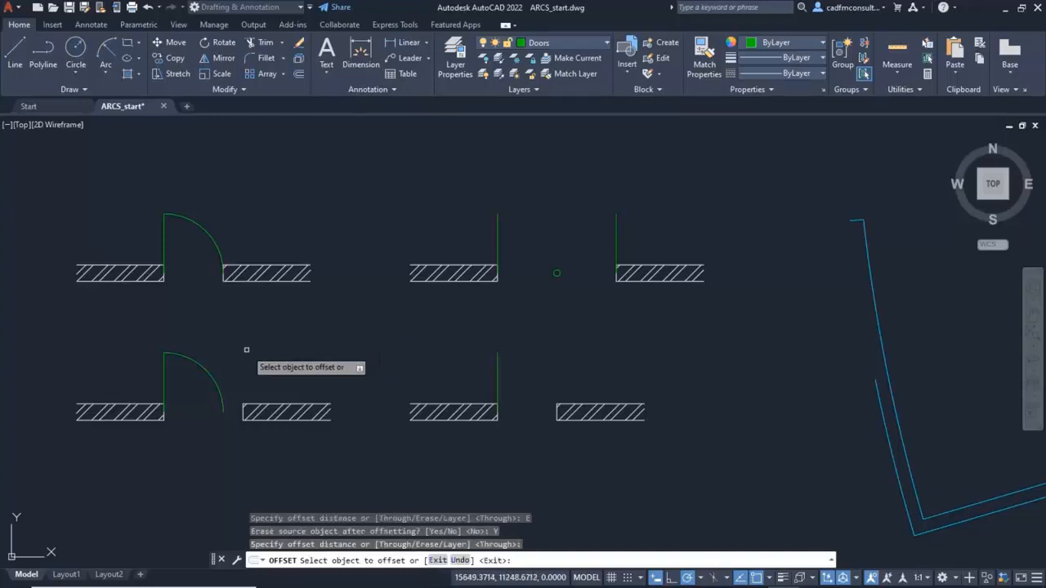
click(209, 374)
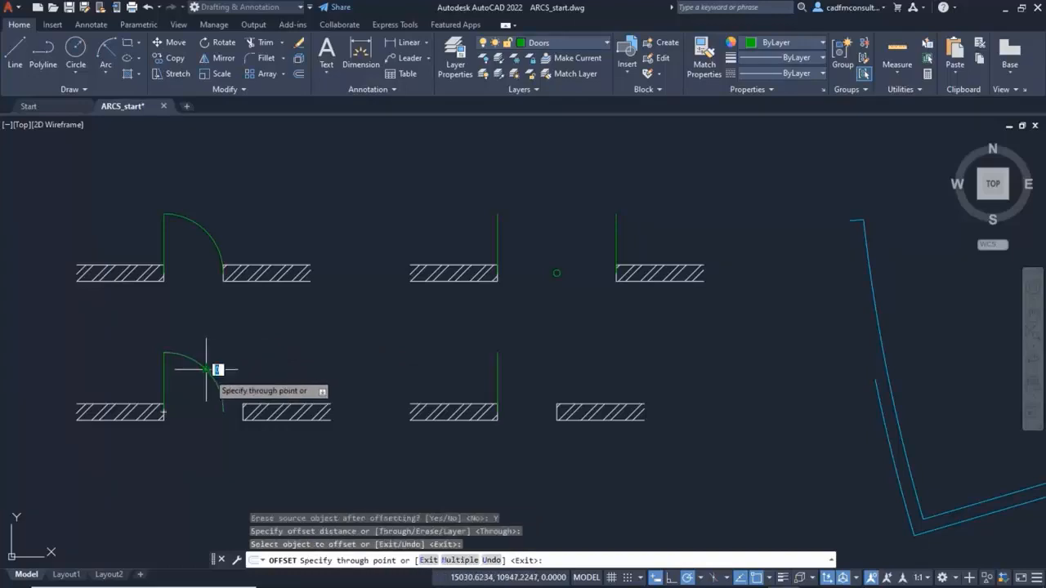
click(242, 412)
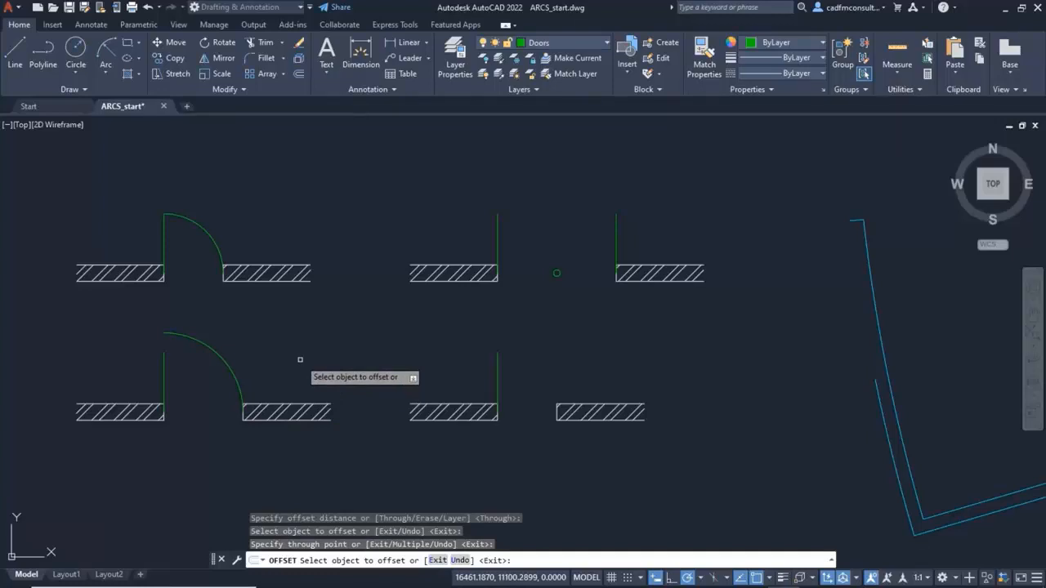
key(Return)
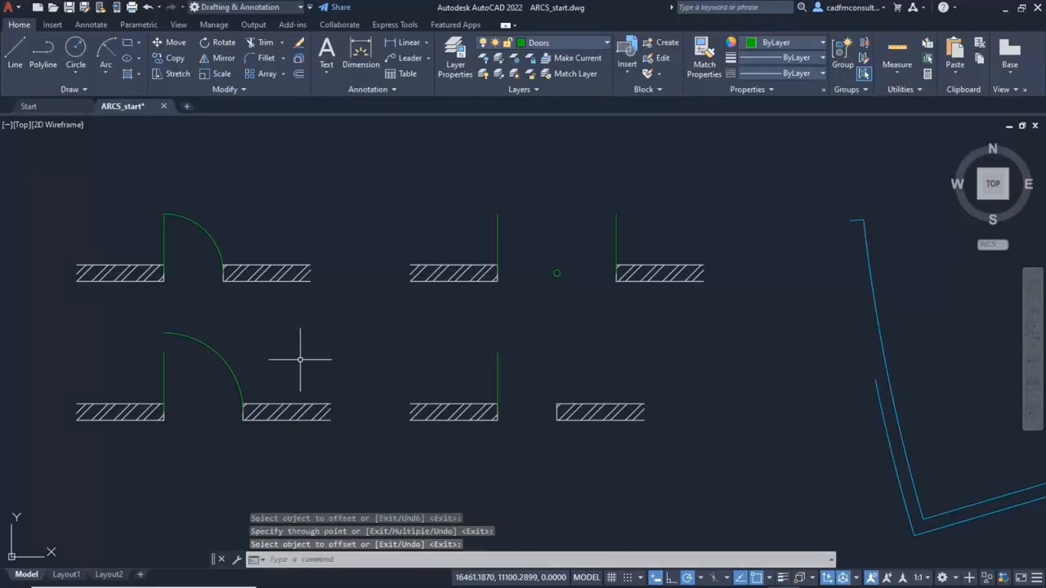
Stretch the free end of that door's leaf line up to the endpoint of the enlarged swing arc
click(164, 362)
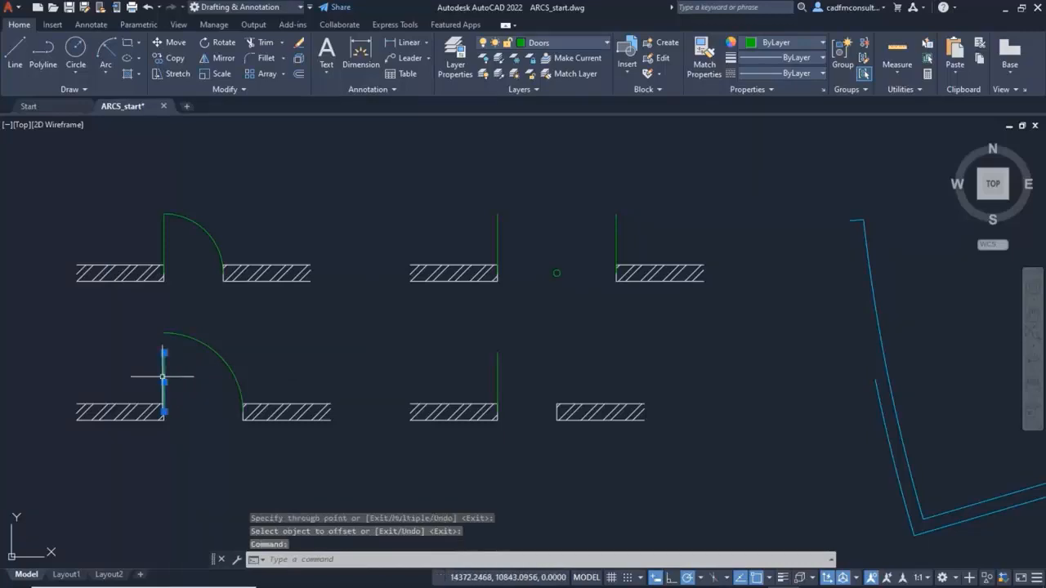
click(164, 353)
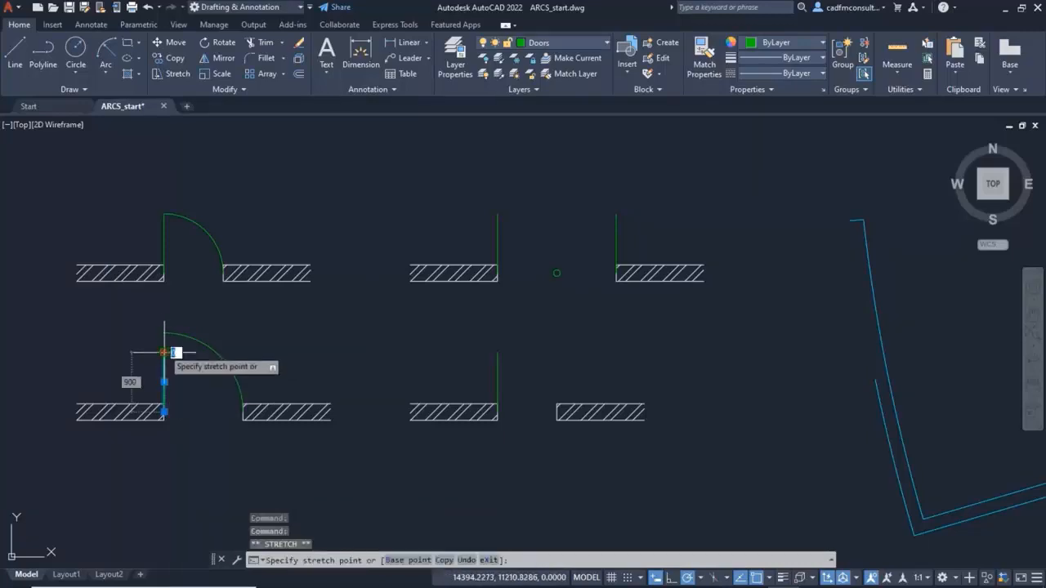
click(164, 333)
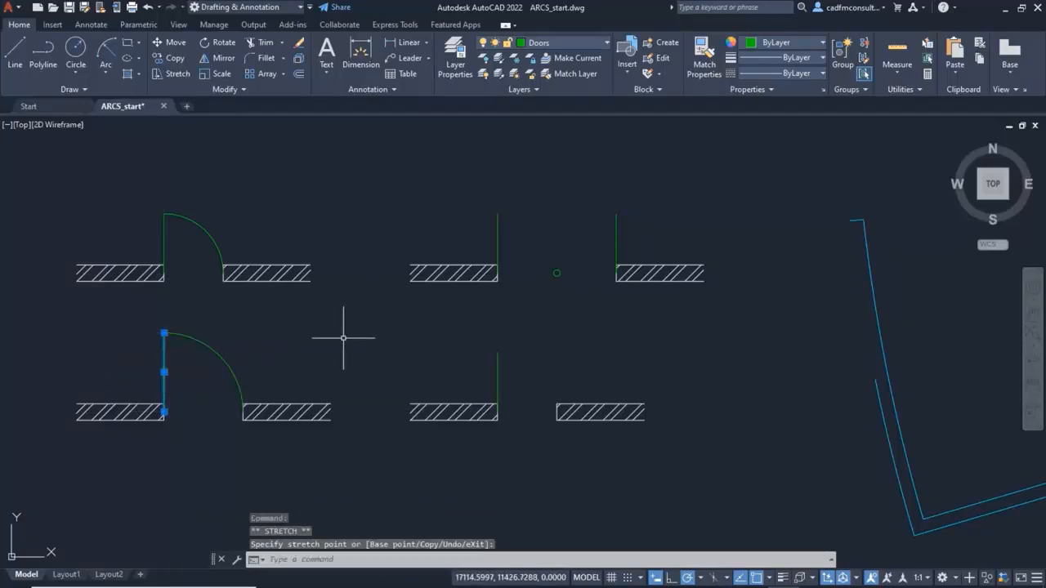
key(Escape)
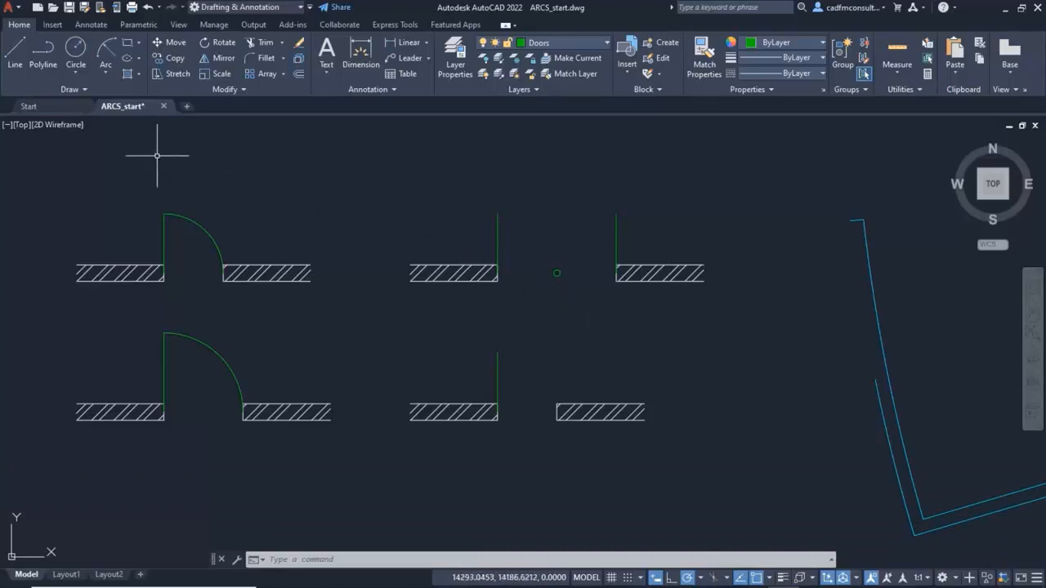
Draw the double door's left swing with a Start, End, Angle arc from the small circle's center to the left leaf's free end, angle 90
click(104, 75)
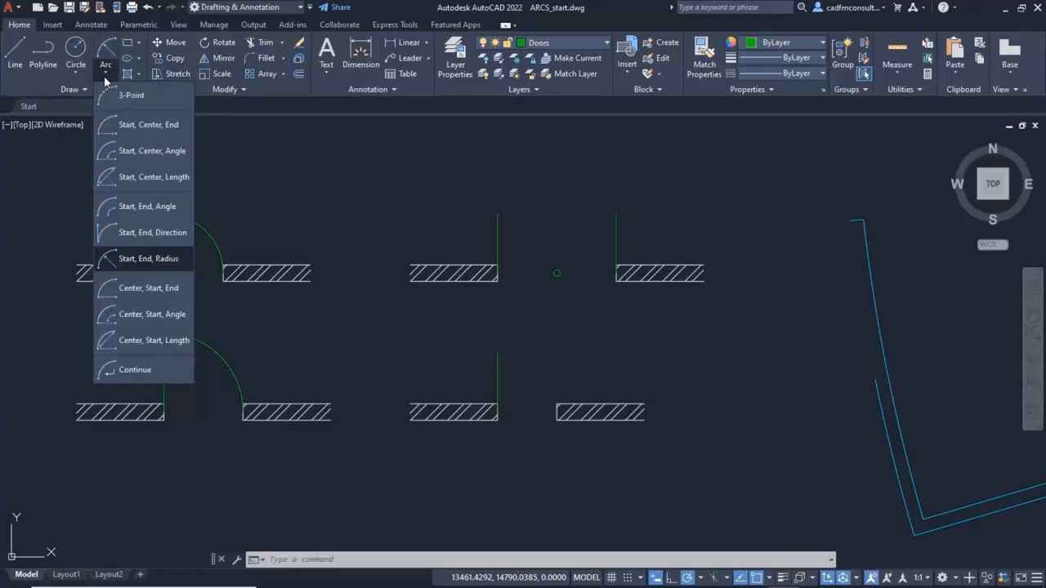
click(166, 208)
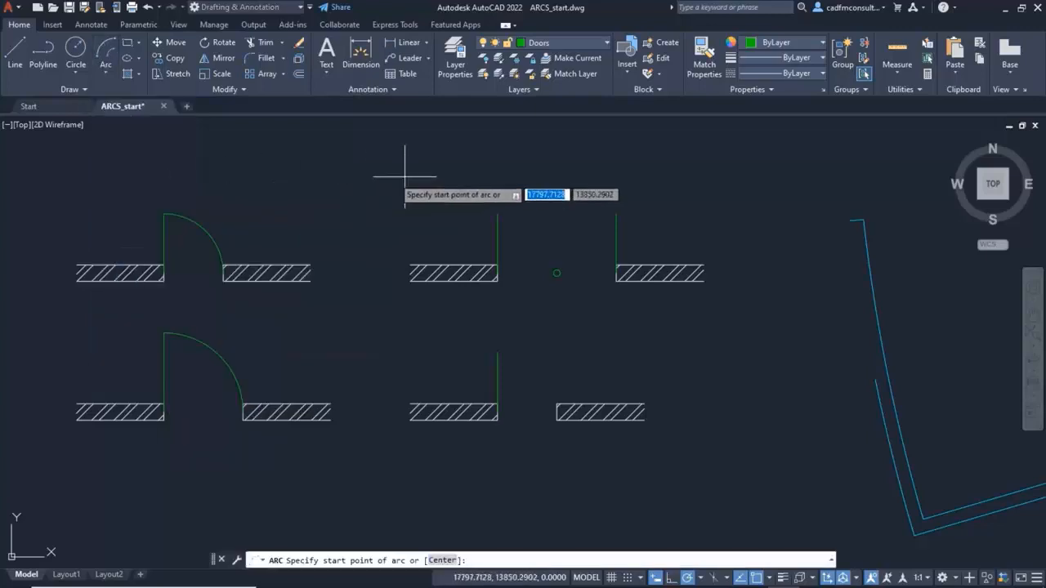
click(557, 273)
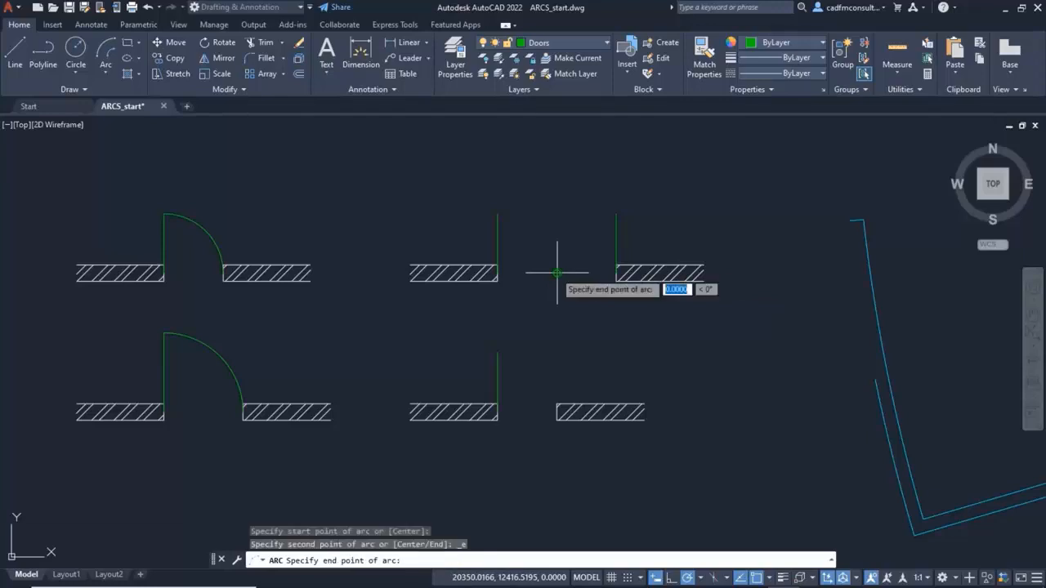
click(498, 214)
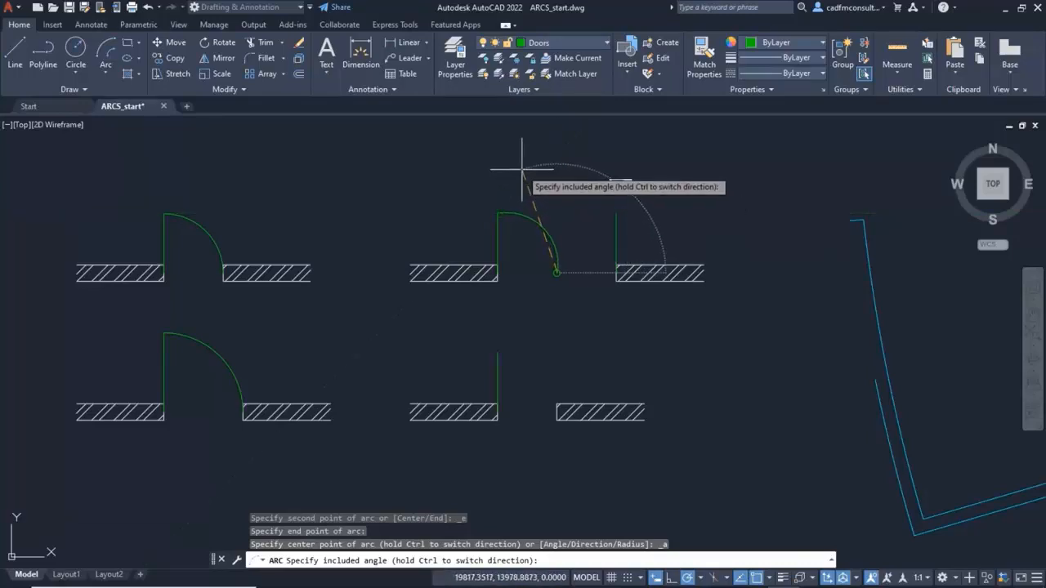
text(90)
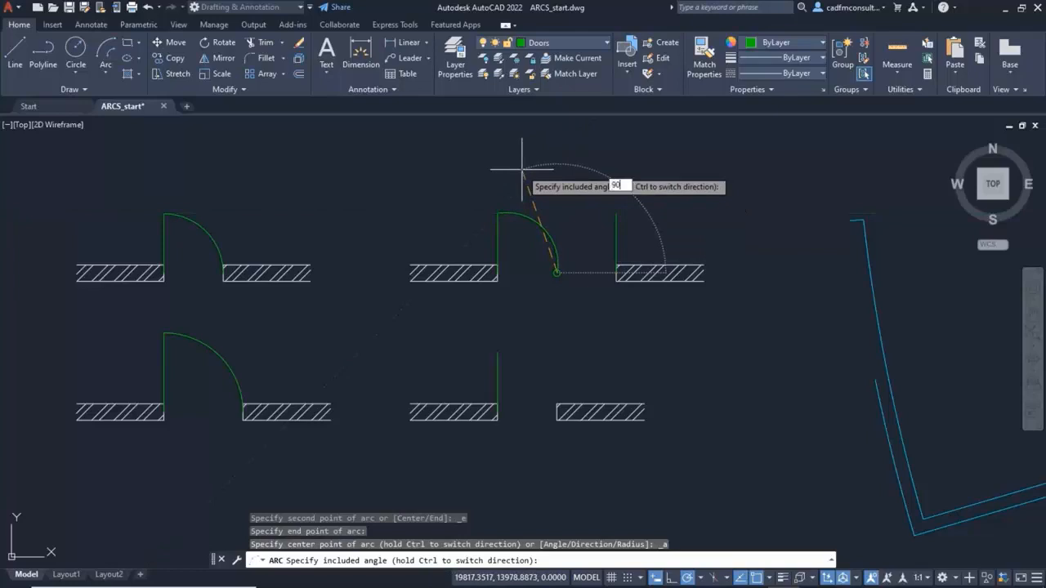
key(Return)
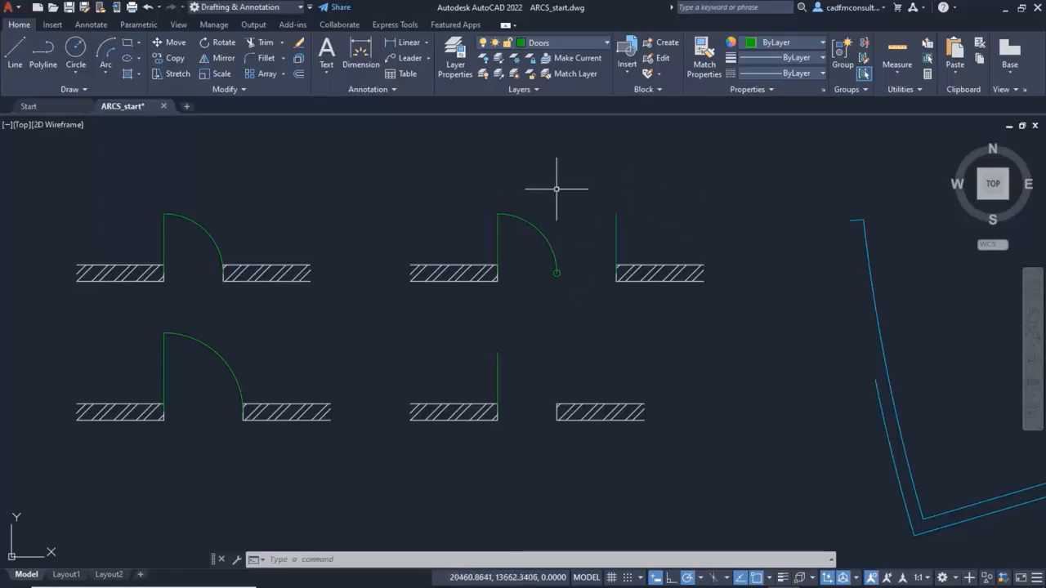
Draw the double door's right swing with a Start, End, Angle arc from the circle's center to the right leaf's free end, angle -90
click(103, 74)
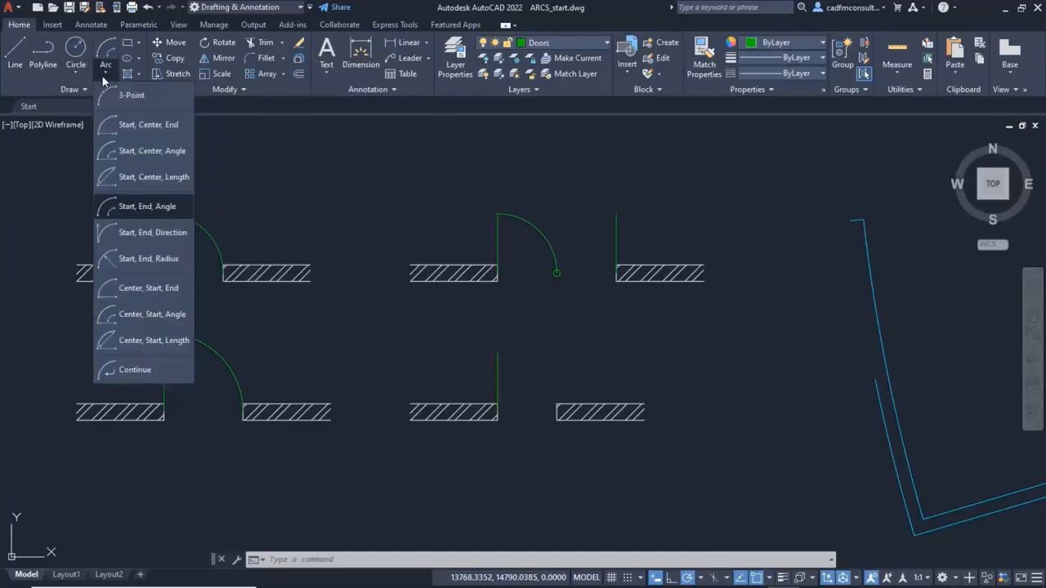
click(142, 207)
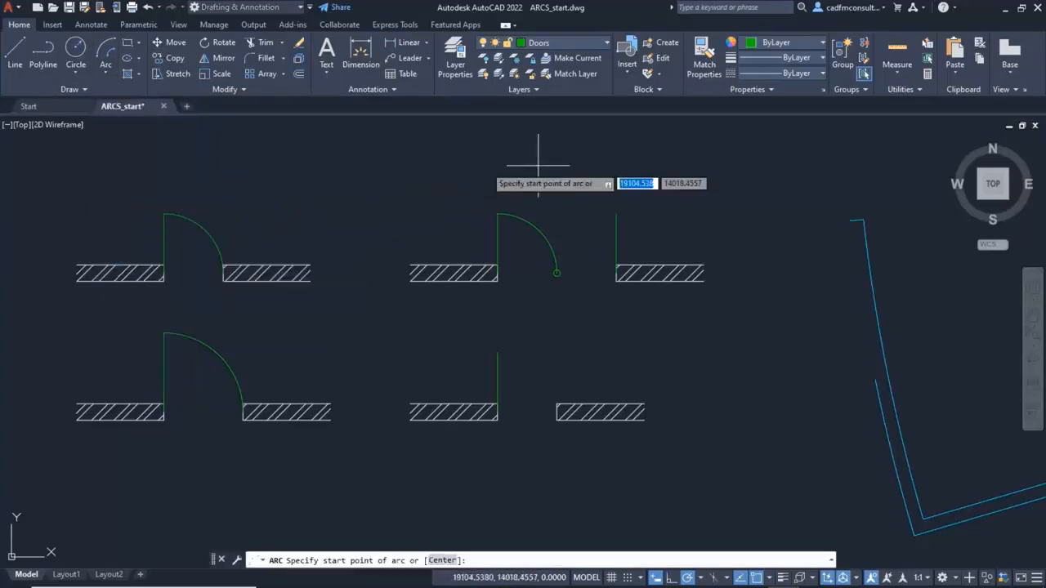
click(557, 273)
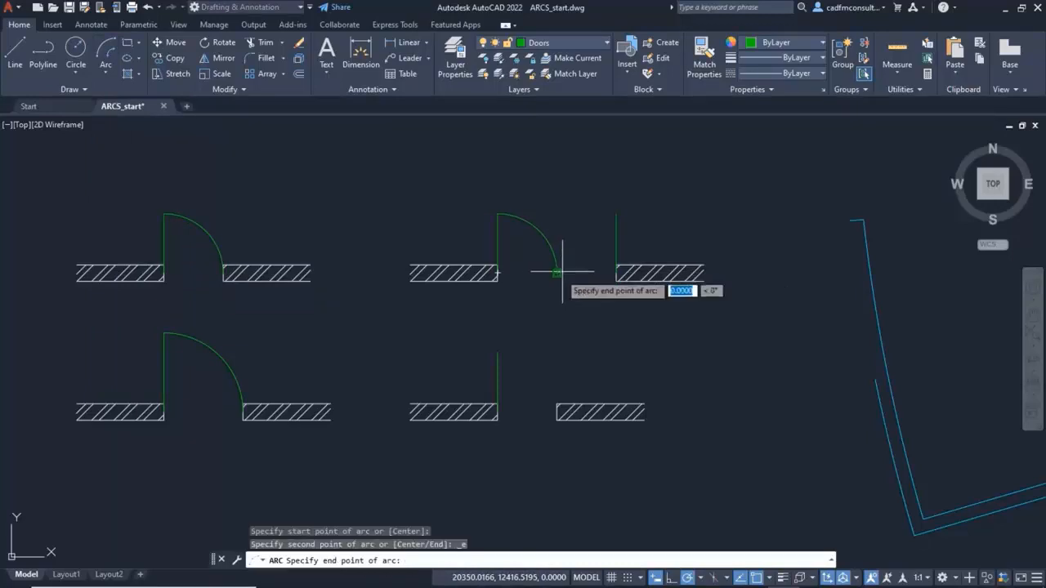
click(617, 214)
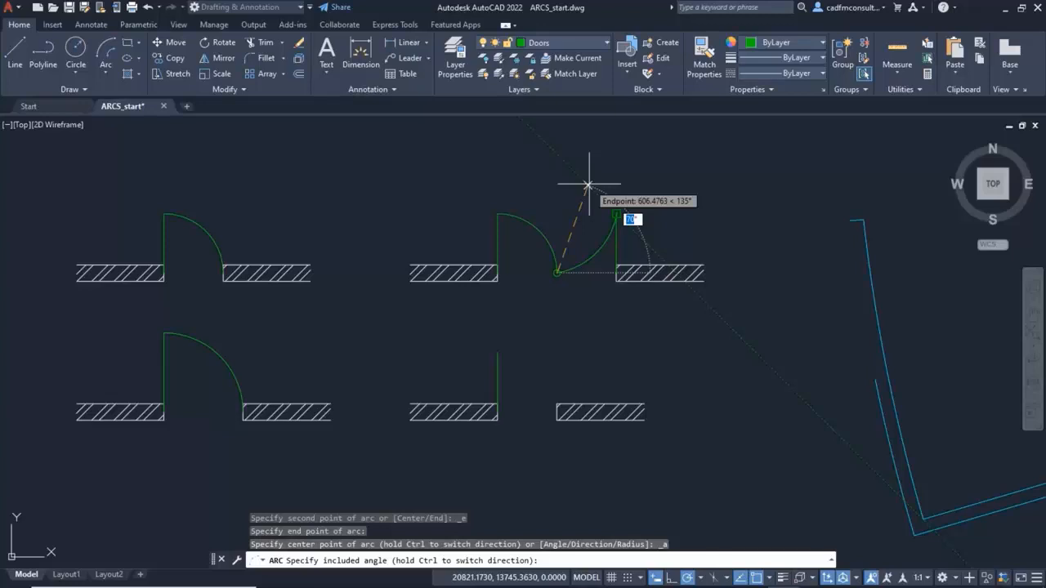
text(-90)
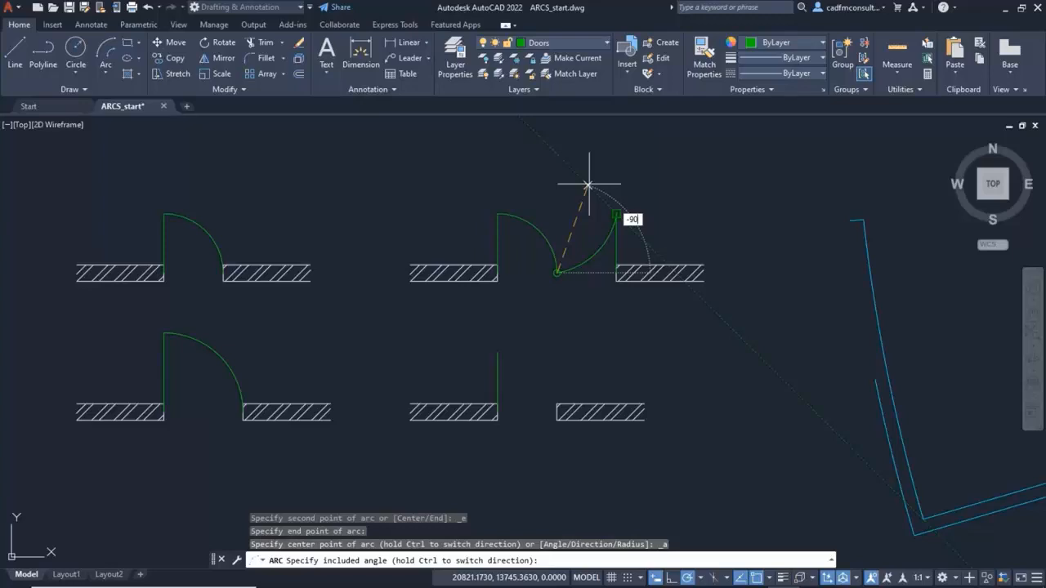
key(Return)
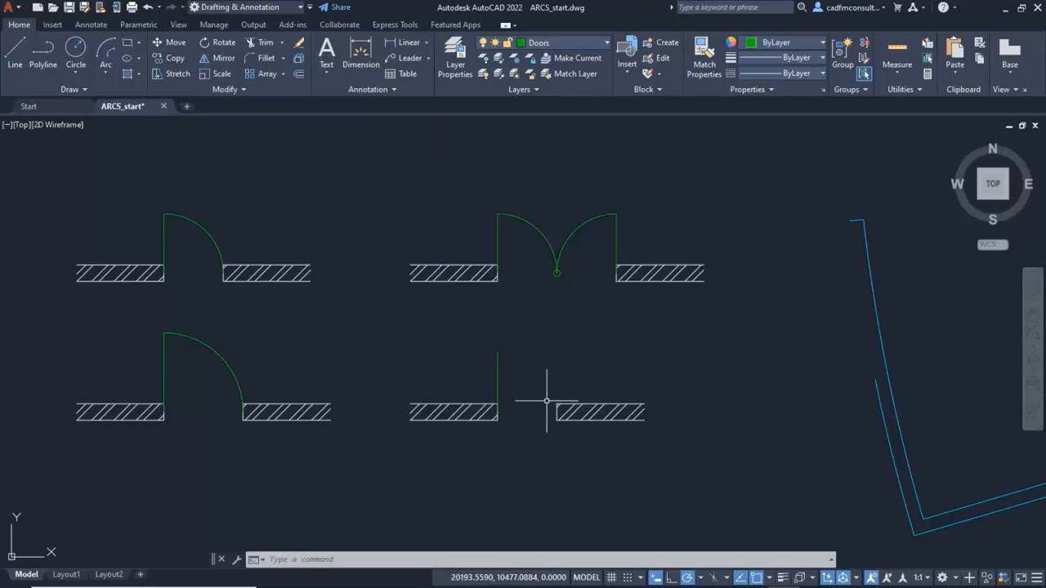
Draw the remaining single door's swing with a Start, End, Direction arc from the jamb's midpoint to the leaf's free end, tangent direction vertical
click(106, 75)
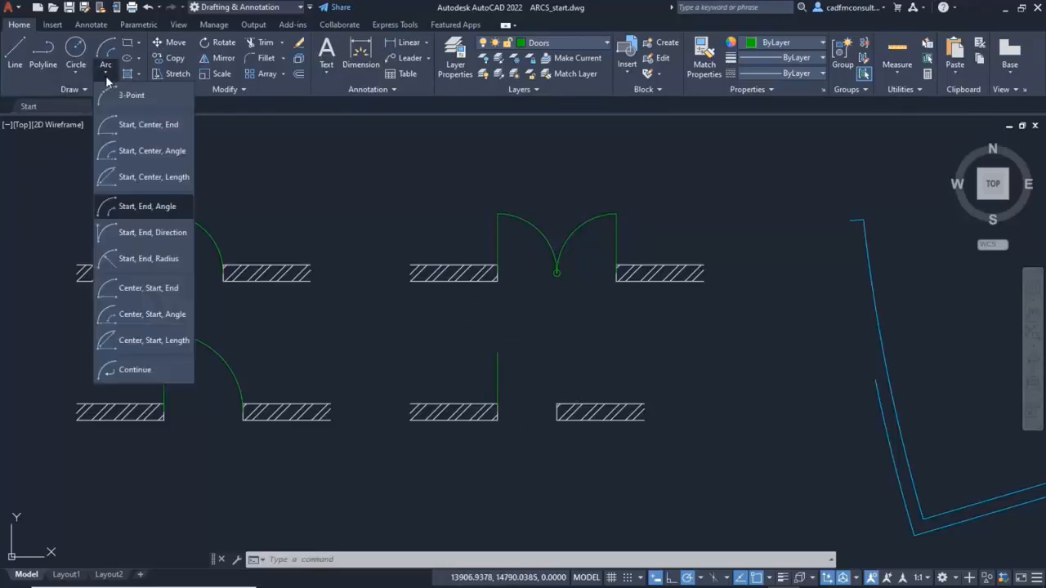
click(161, 232)
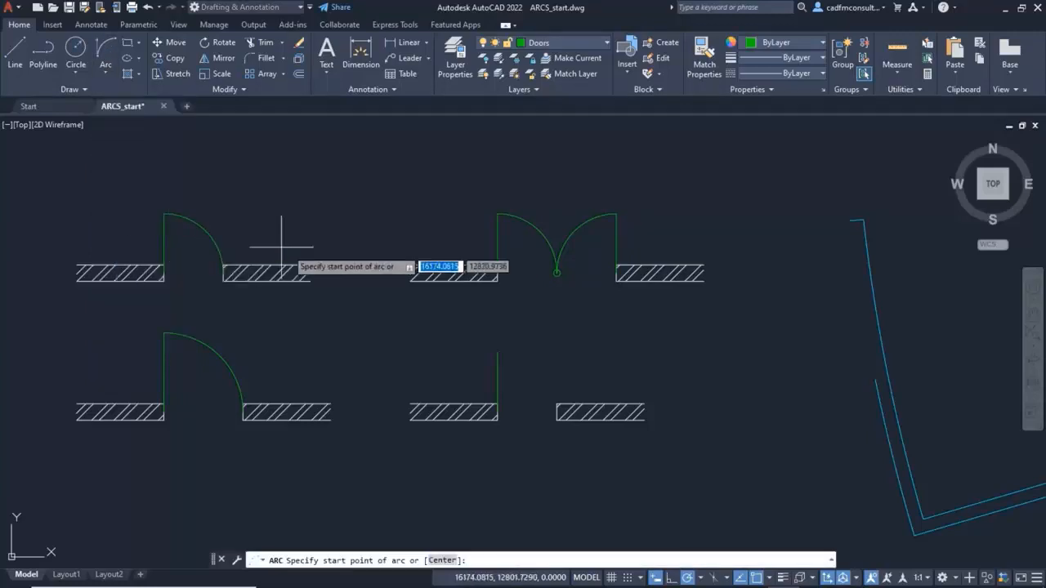
click(558, 412)
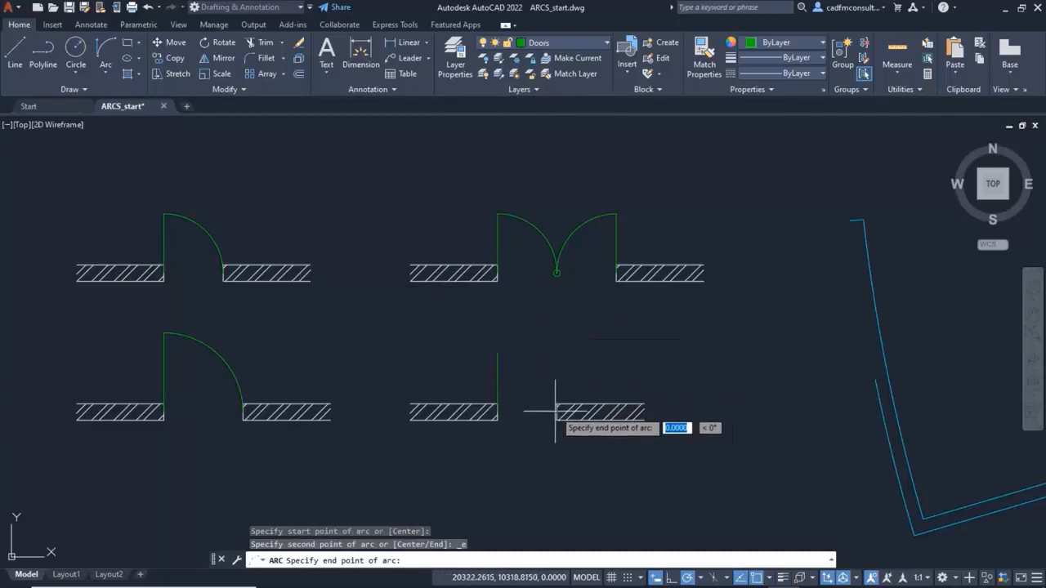
click(498, 353)
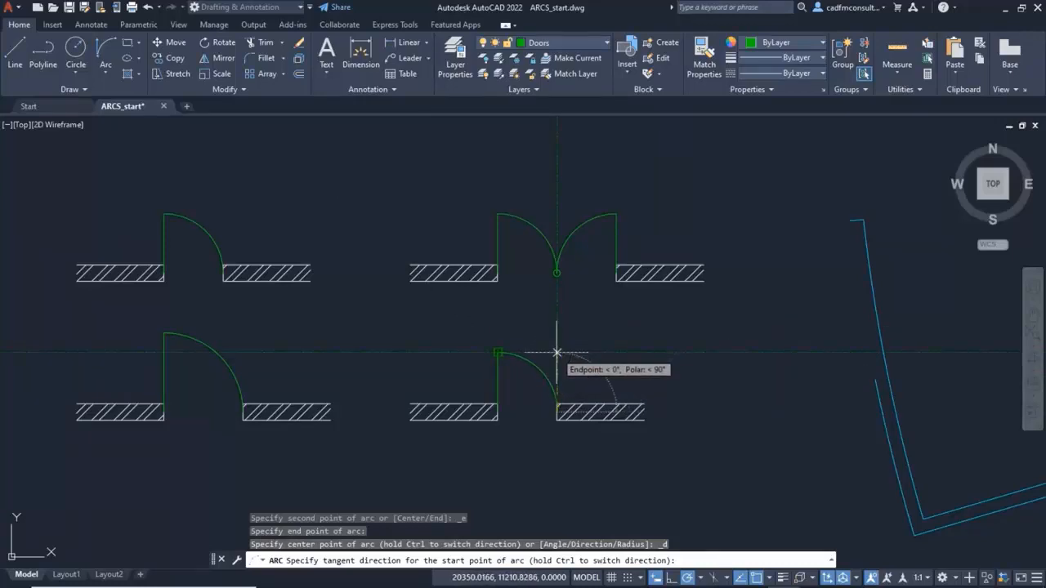
click(557, 353)
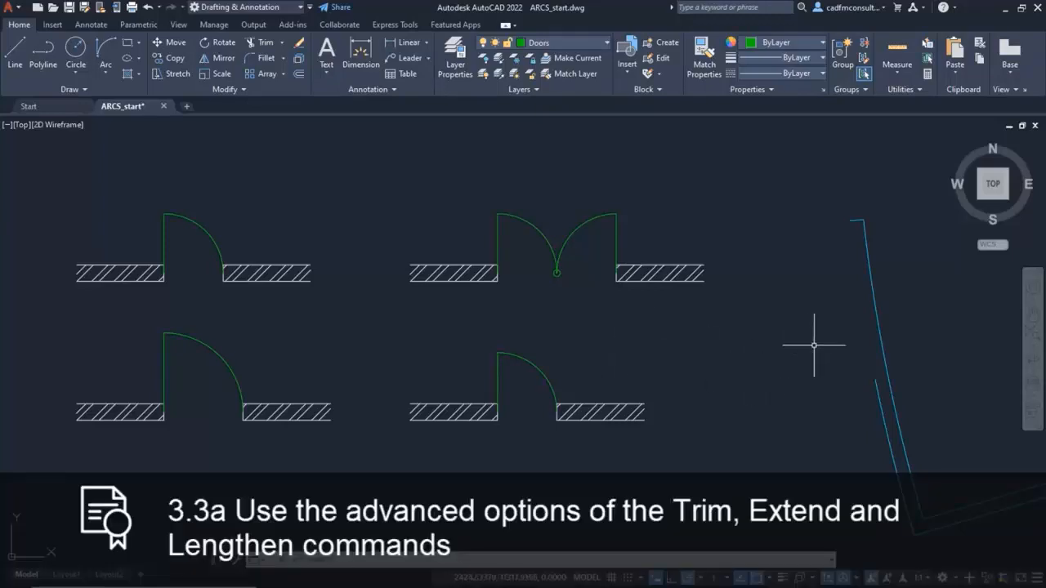
middle_drag(829, 338, 511, 311)
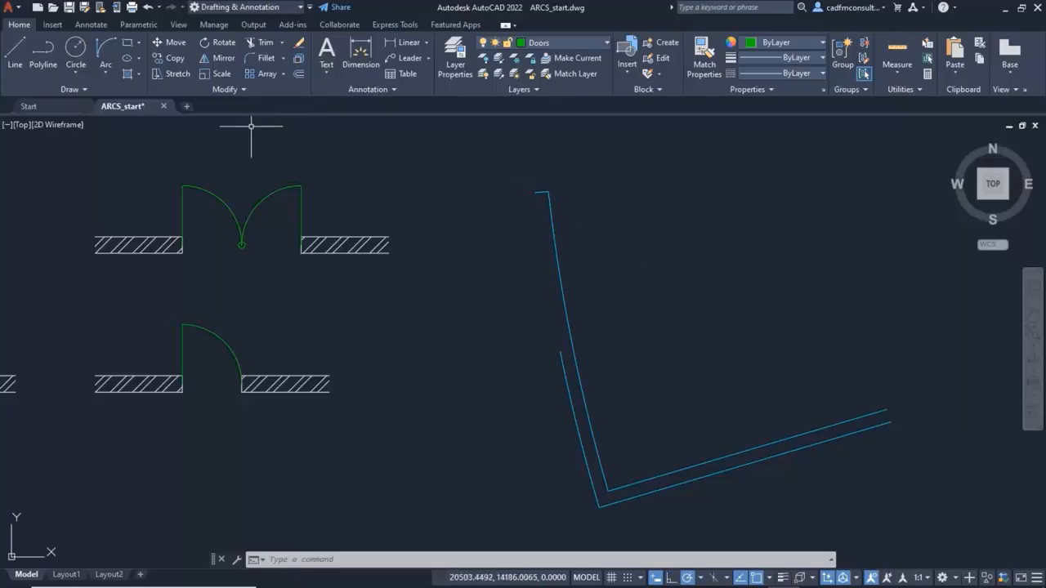
Lengthen the shorter outer wall arc with the Dynamic option so it ends at the free endpoint of the short cap line
click(244, 89)
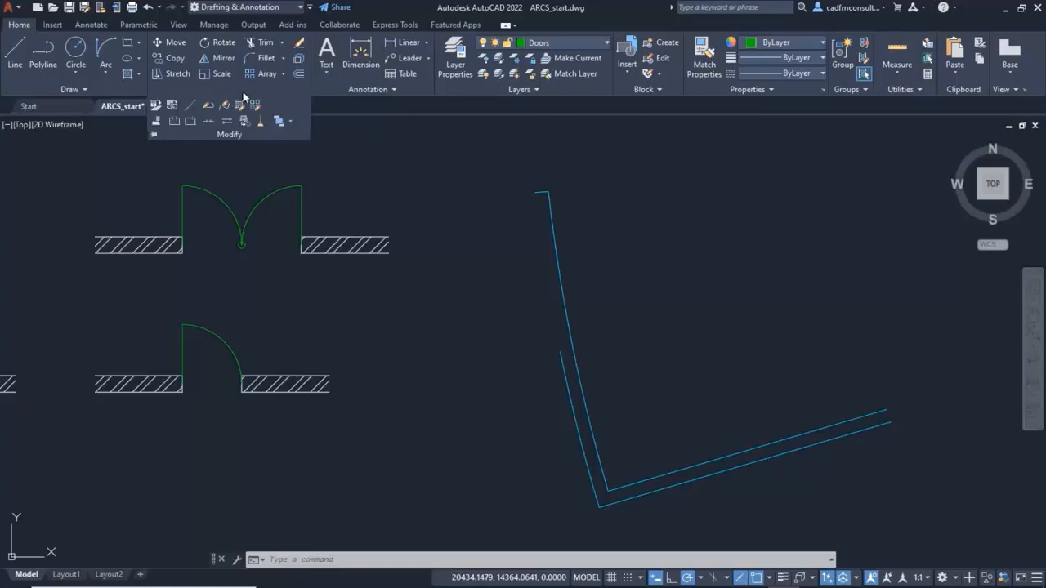
click(153, 135)
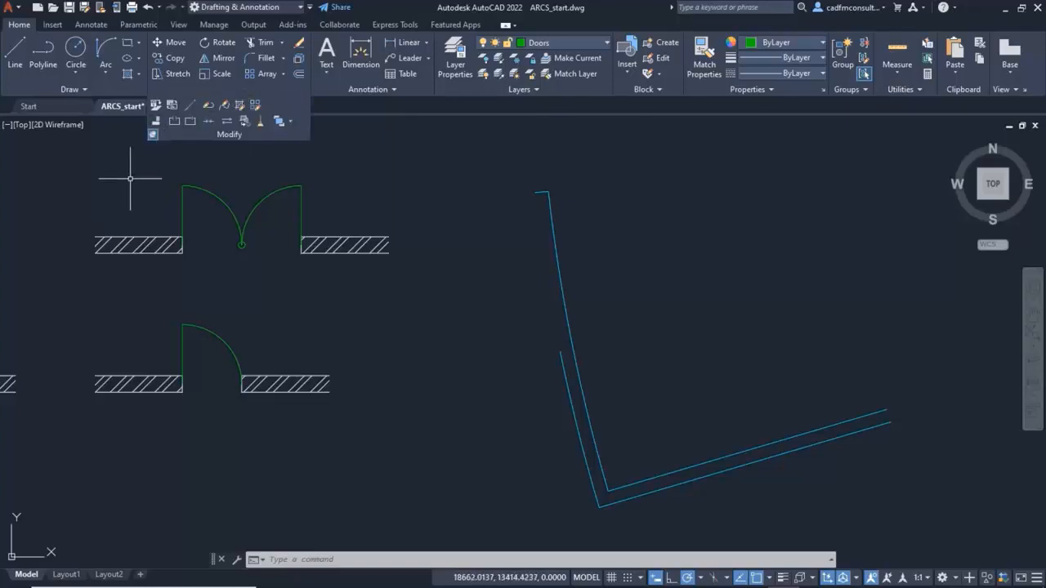
click(190, 106)
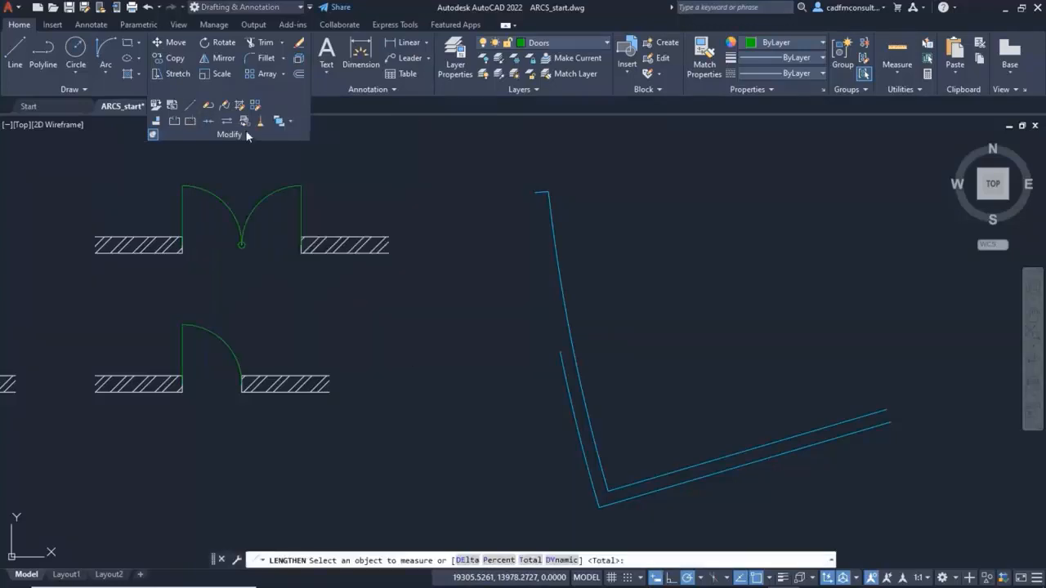
right_click(426, 233)
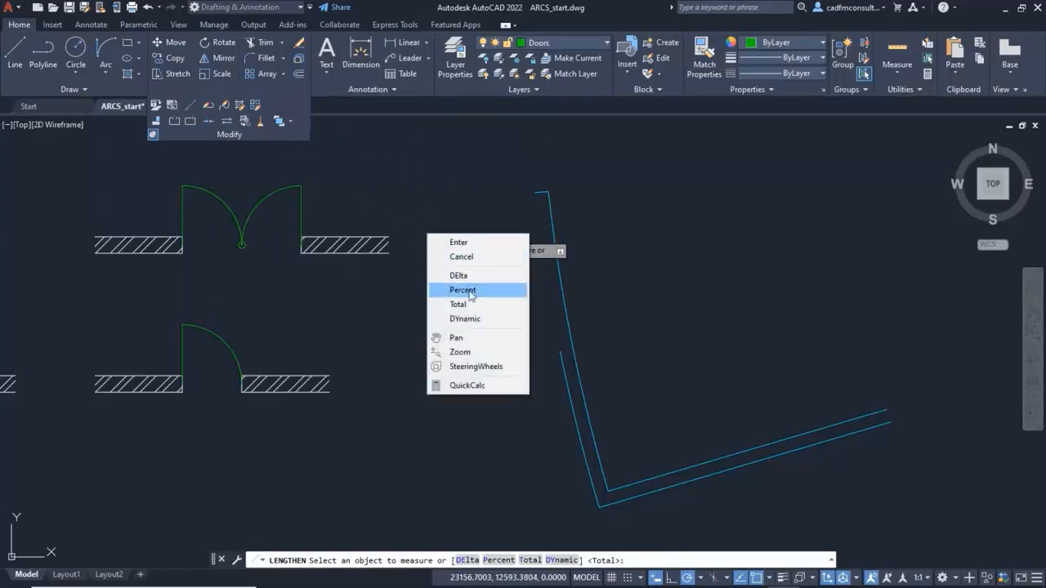
click(476, 320)
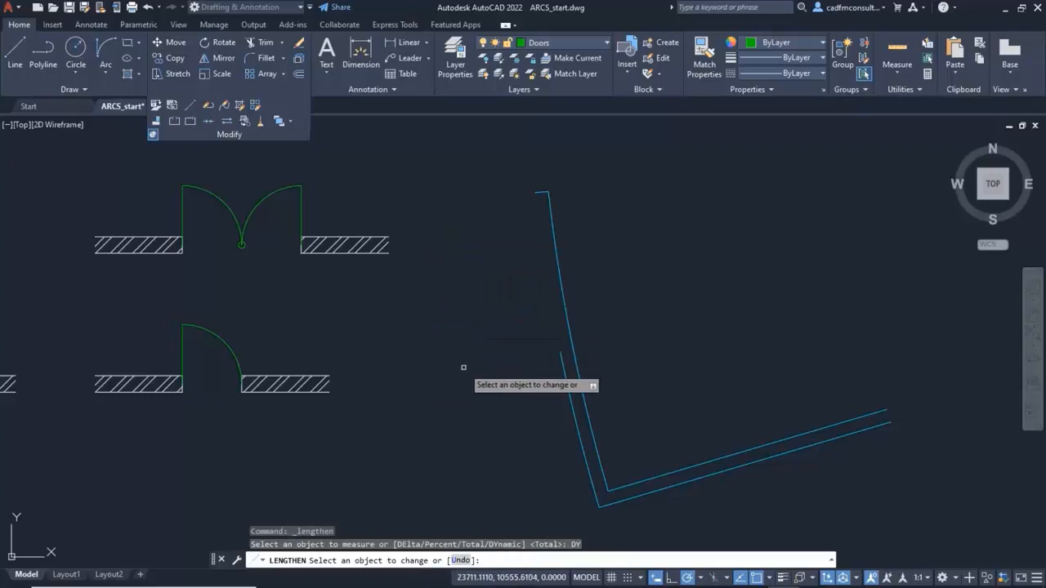
click(563, 358)
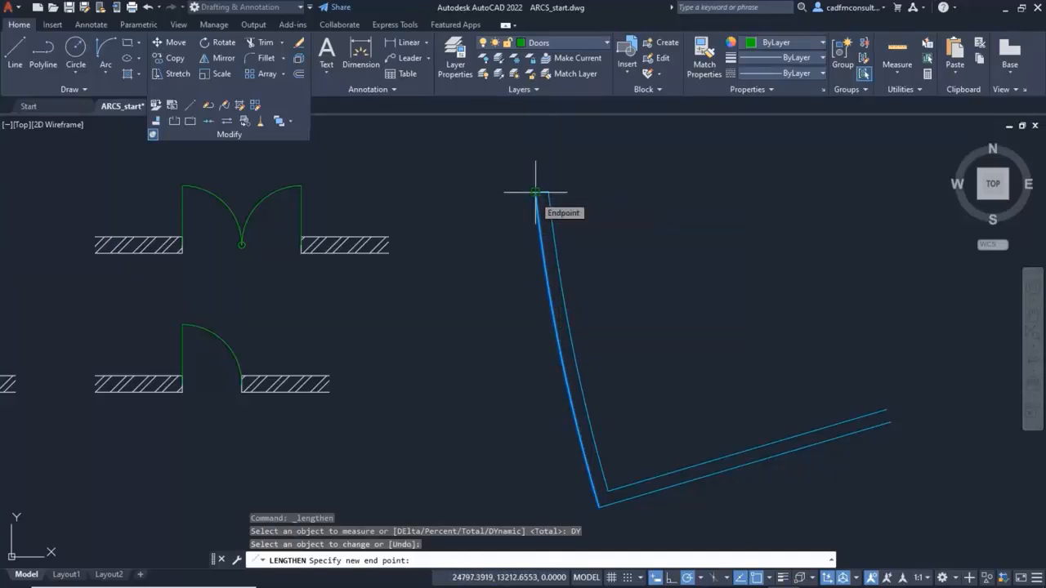
click(536, 192)
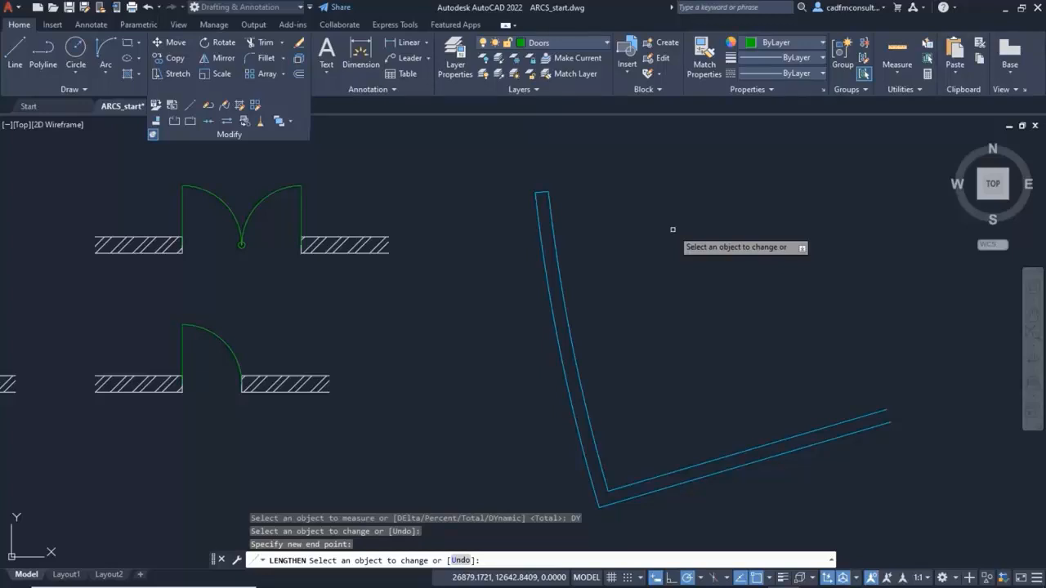
key(Return)
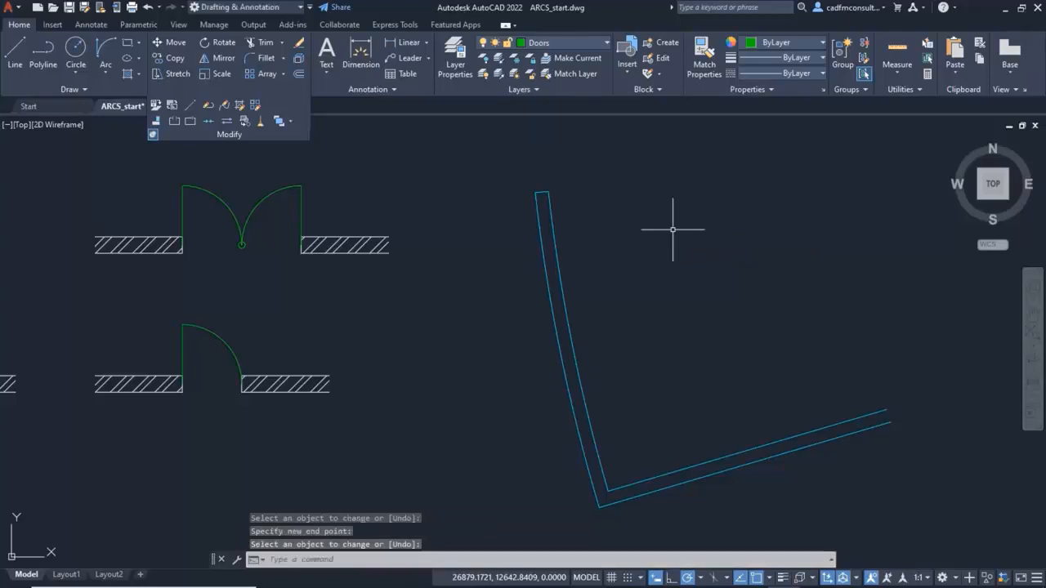
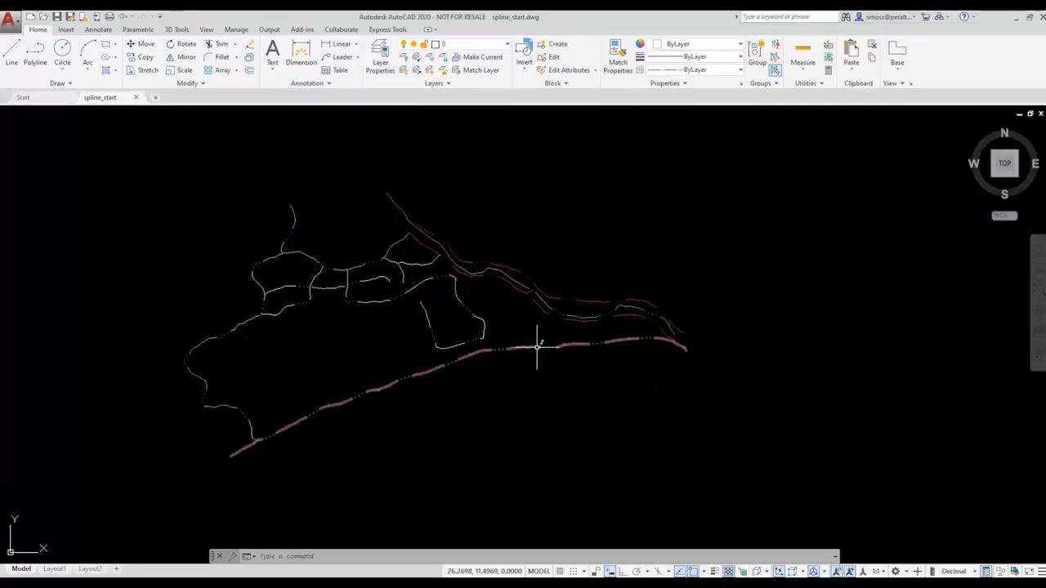
Select the looping yellow spline on layer lt_yellow and set its CV frame to Show
click(455, 296)
mouse_move(457, 302)
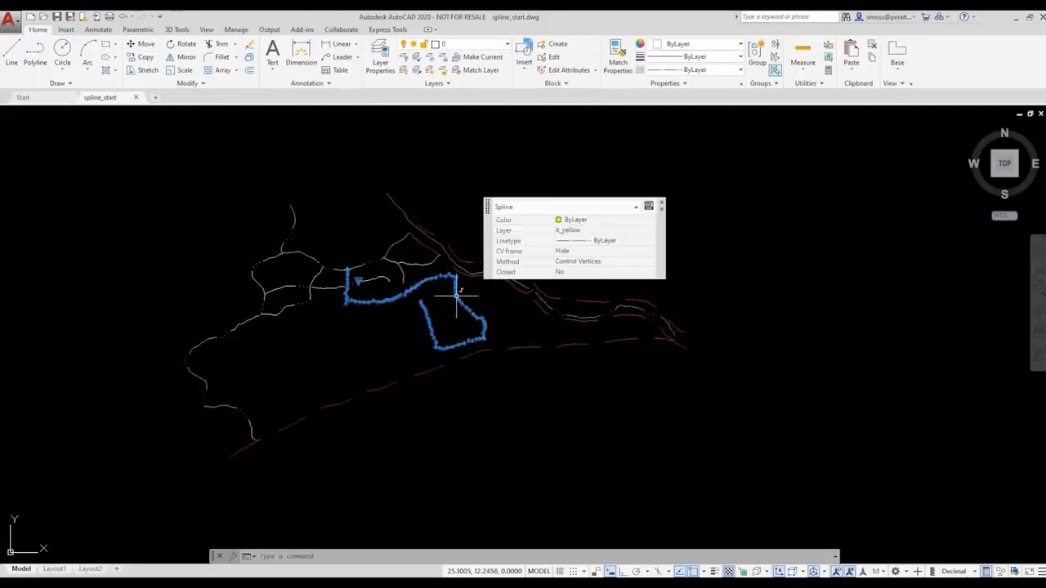
drag(458, 303, 630, 303)
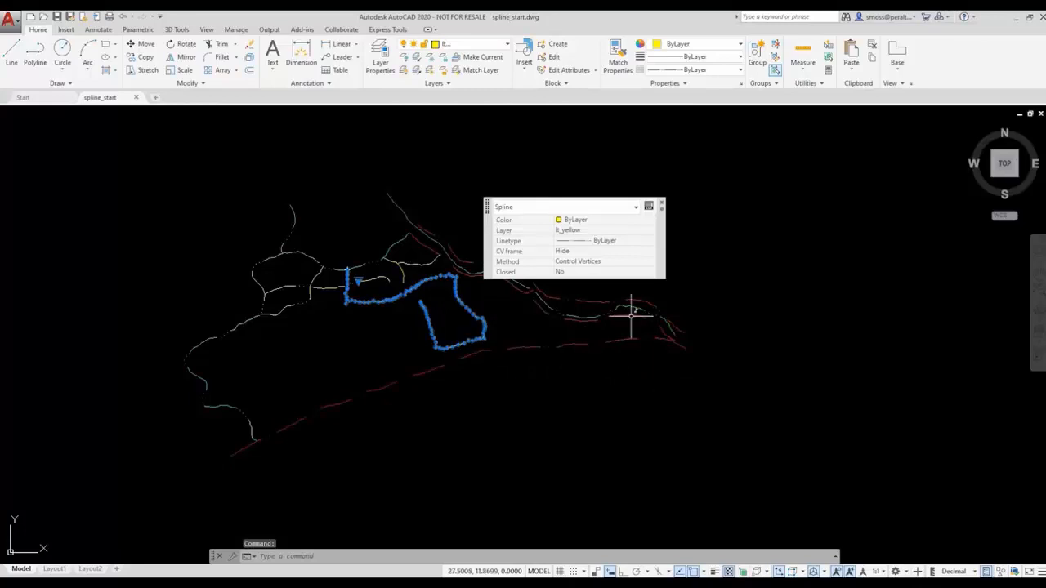
click(611, 253)
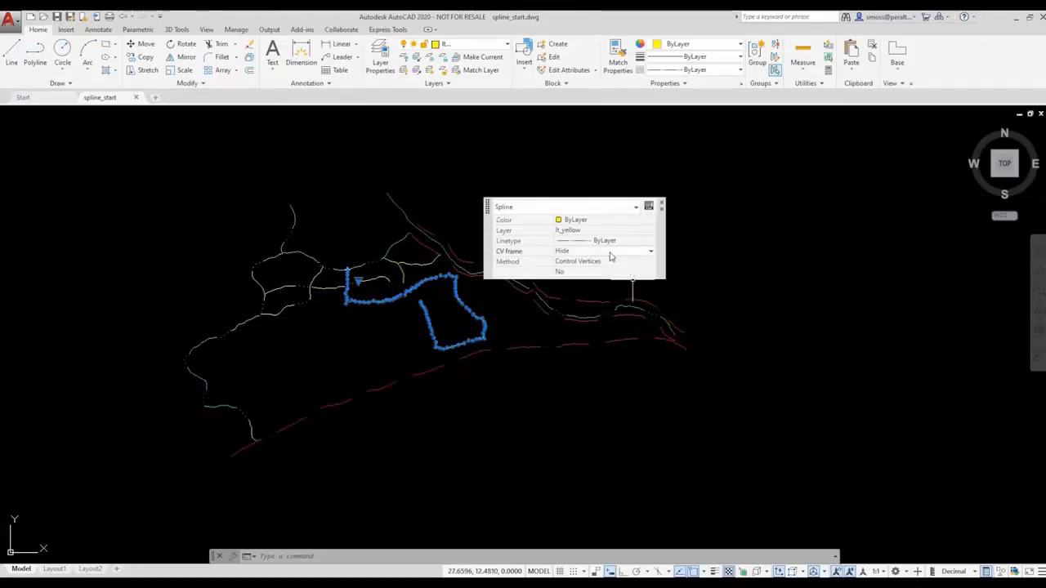
click(613, 253)
click(613, 262)
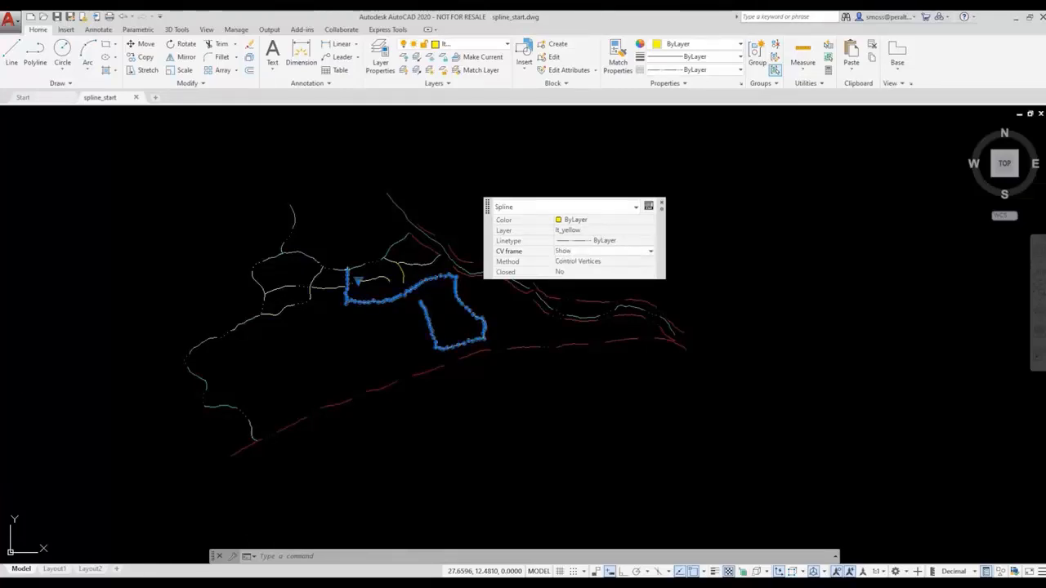
click(661, 205)
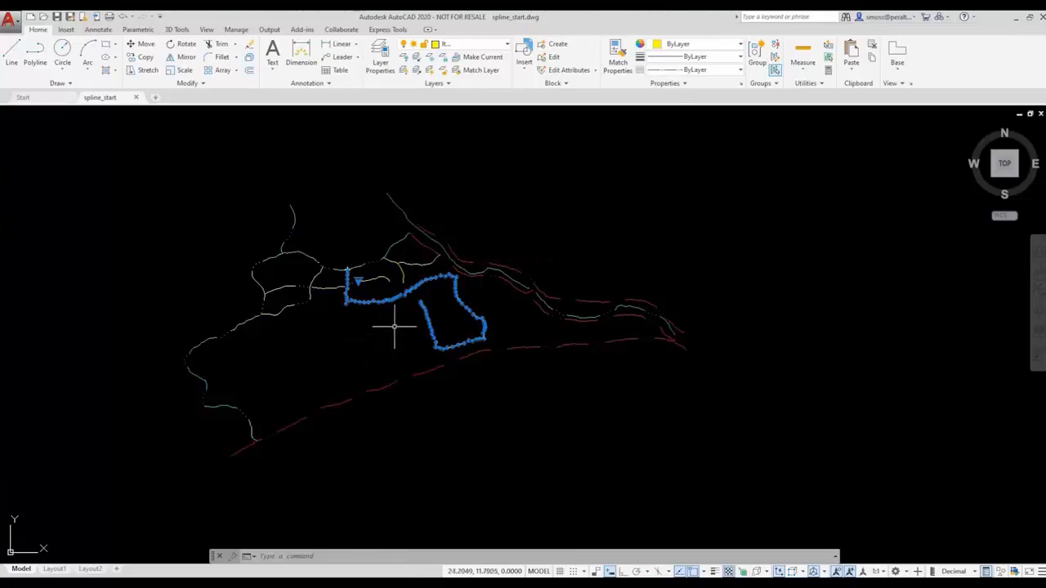
Stretch two neighbouring control vertices on the selected spline's lower-left run, one upward and one downward, to form a wave
scroll(398, 327, up, 6)
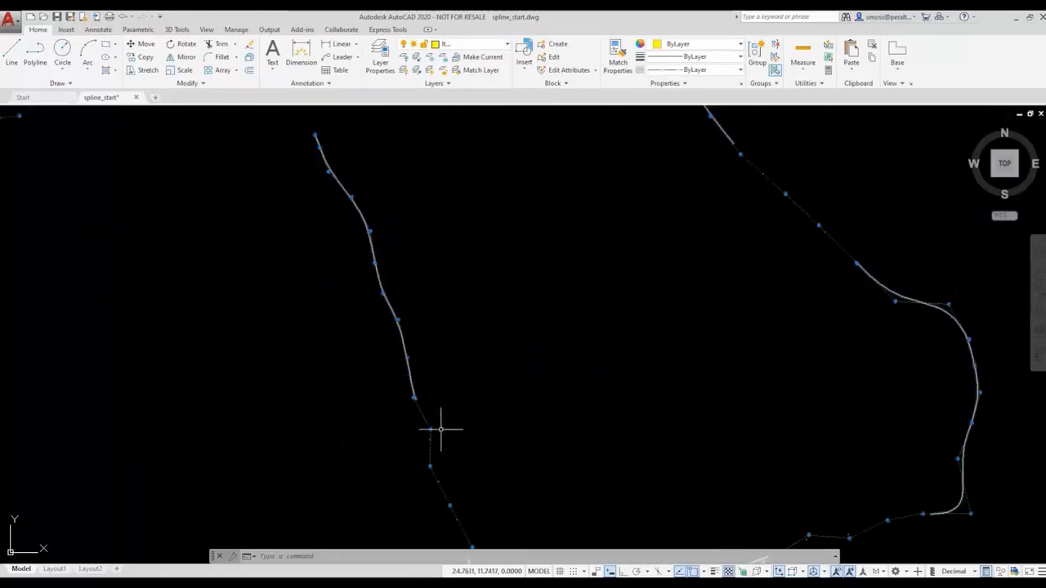
scroll(421, 428, up, 3)
mouse_move(391, 281)
middle_down()
mouse_move(528, 483)
mouse_move(594, 534)
middle_up()
mouse_move(531, 270)
middle_down()
mouse_move(588, 389)
mouse_move(684, 439)
middle_up()
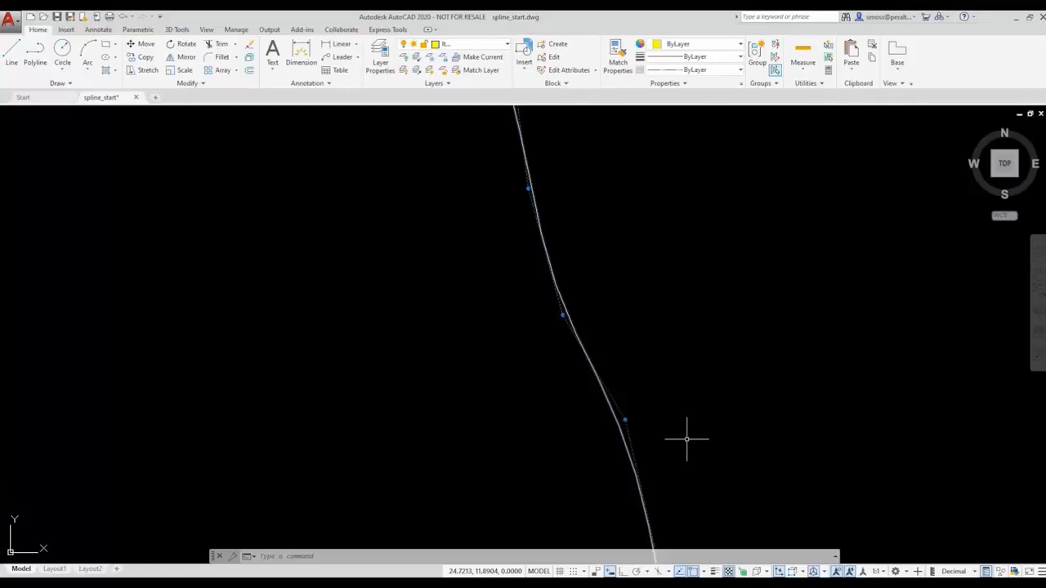
scroll(687, 439, down, 1)
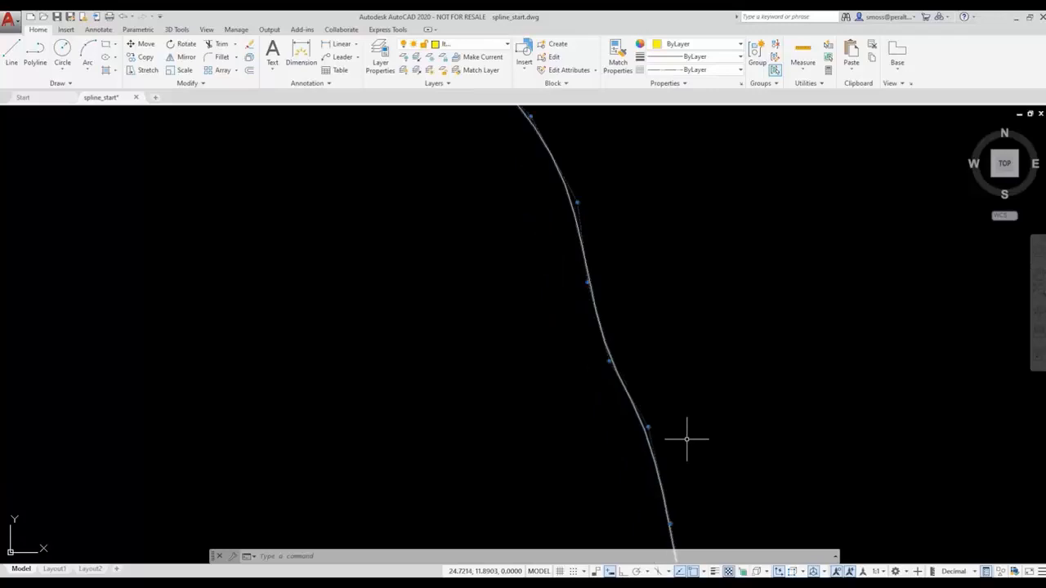
mouse_move(675, 372)
middle_down()
mouse_move(750, 512)
mouse_move(682, 420)
middle_up()
scroll(679, 420, down, 3)
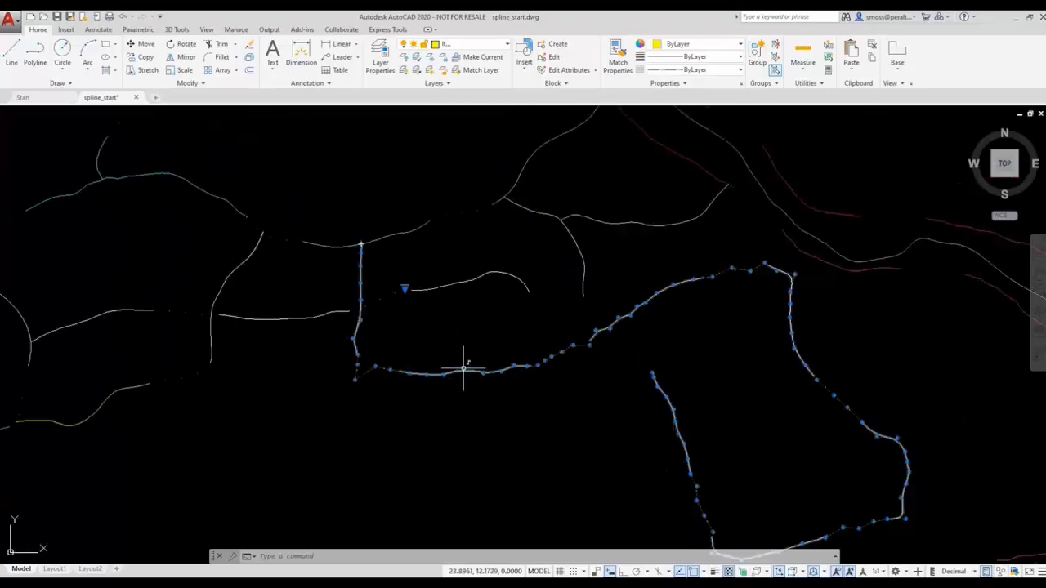
click(464, 369)
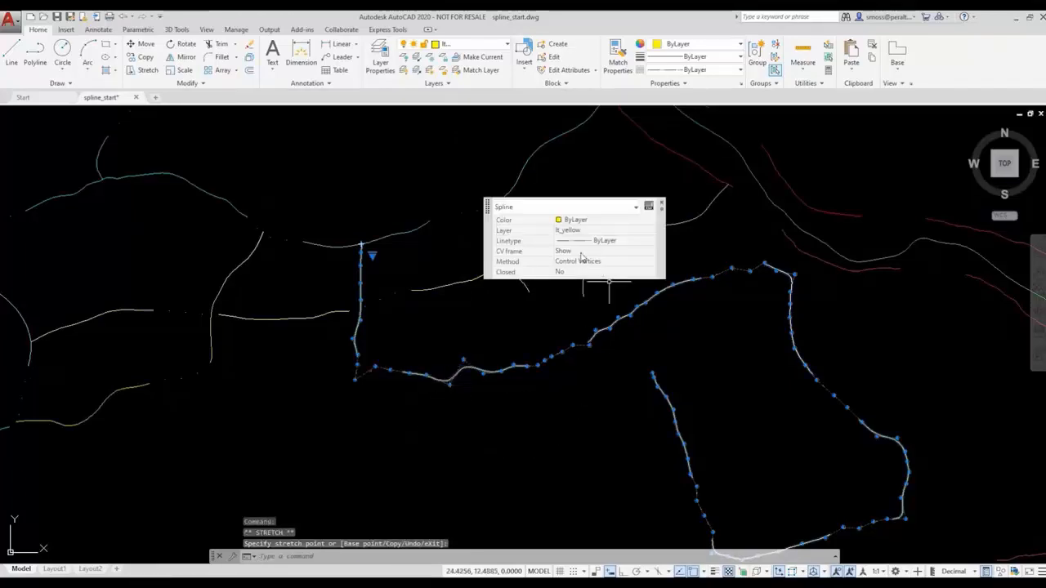
Set the edited spline's CV frame to Hide and deselect the spline
click(638, 255)
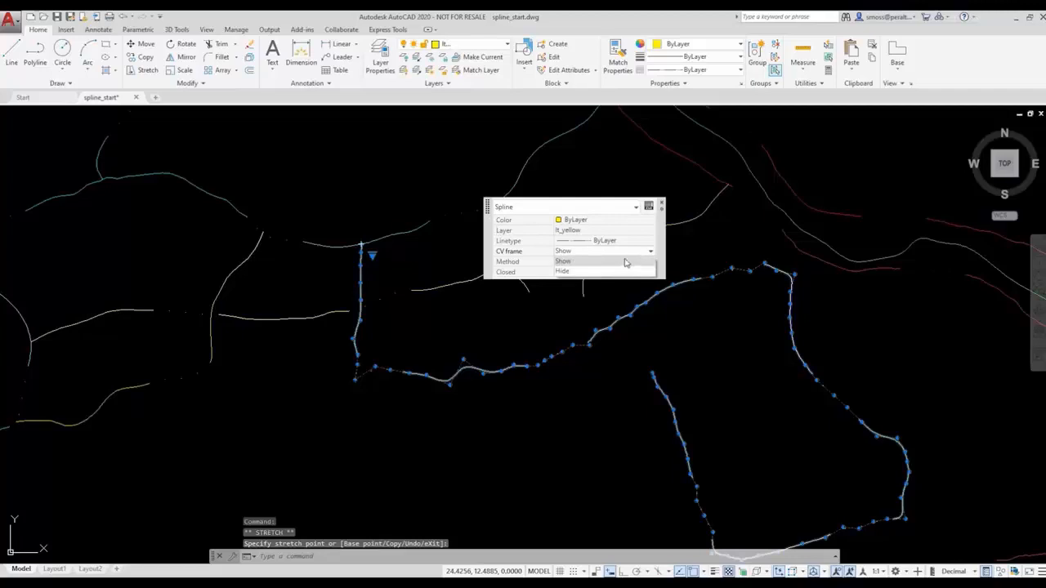
click(620, 271)
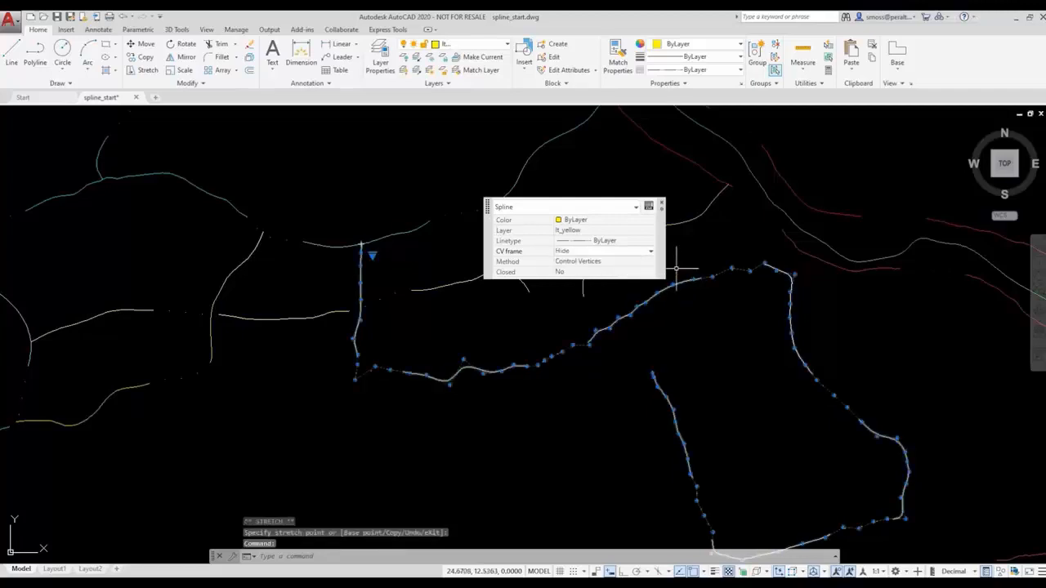
click(662, 203)
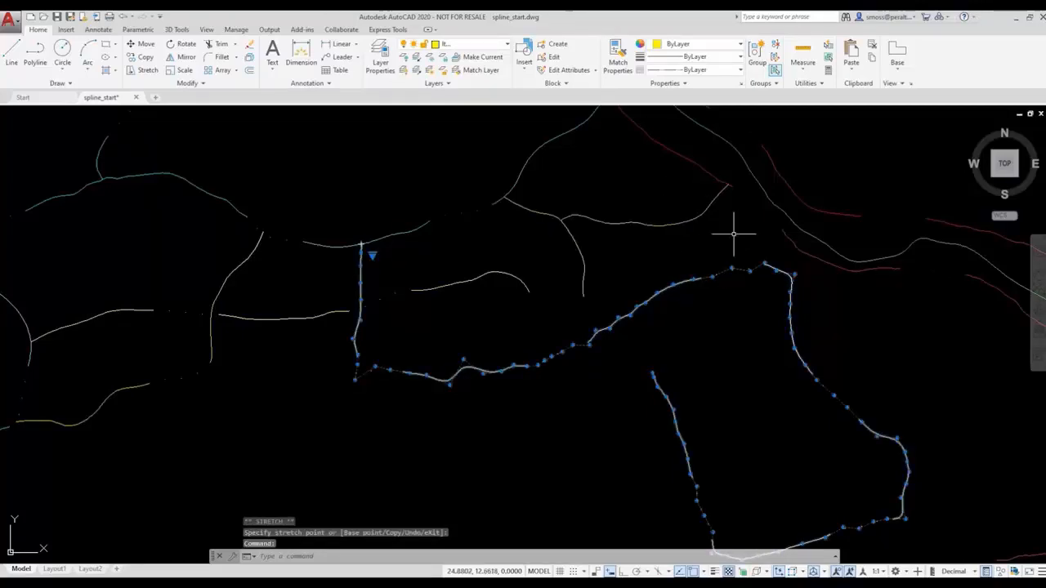
click(472, 405)
click(479, 402)
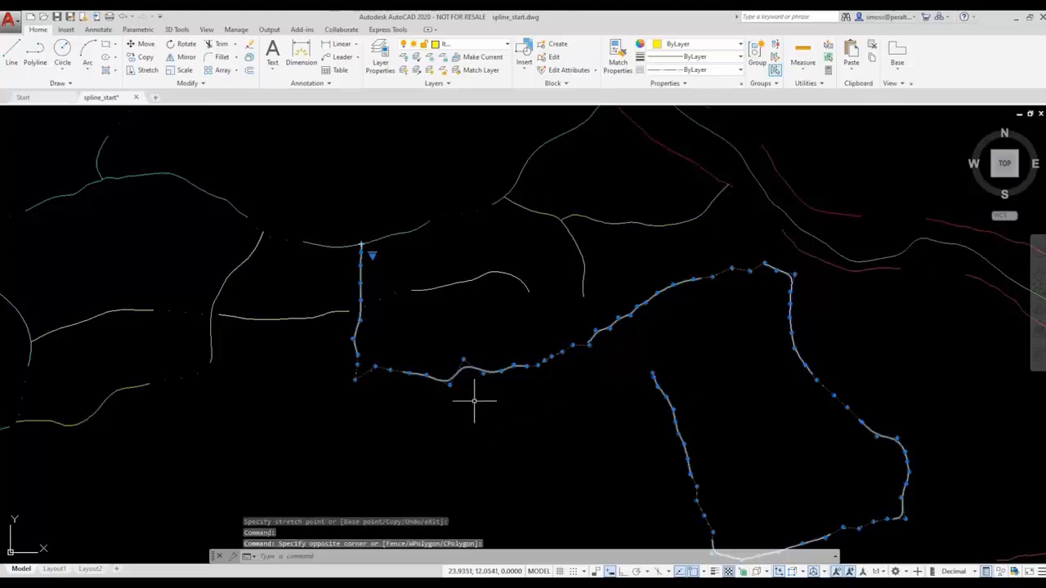
scroll(474, 386, up, 4)
key(Escape)
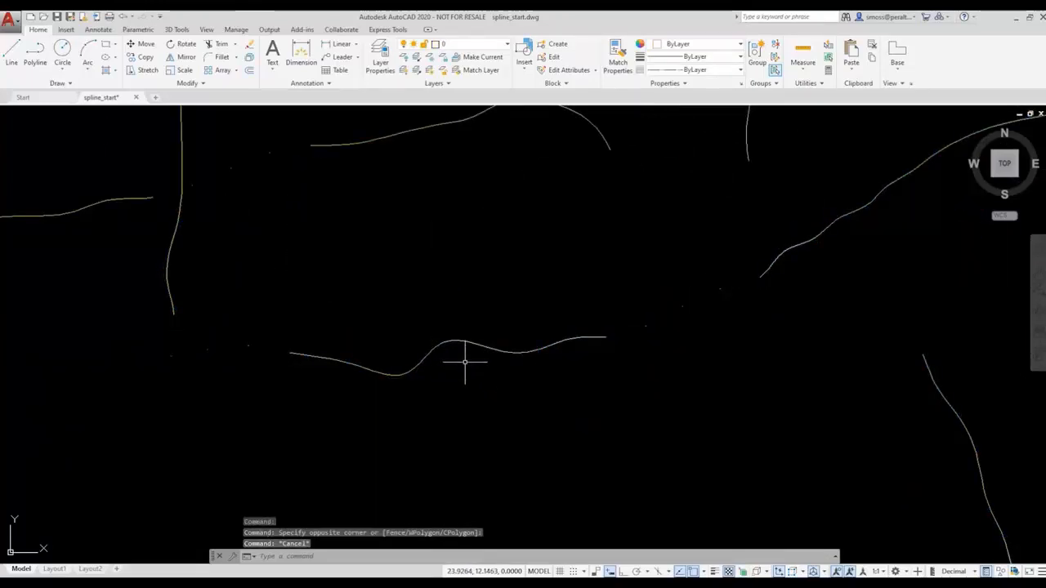
Make lt_yellow the current layer with nothing selected, keeping the whole contour area in view
click(485, 47)
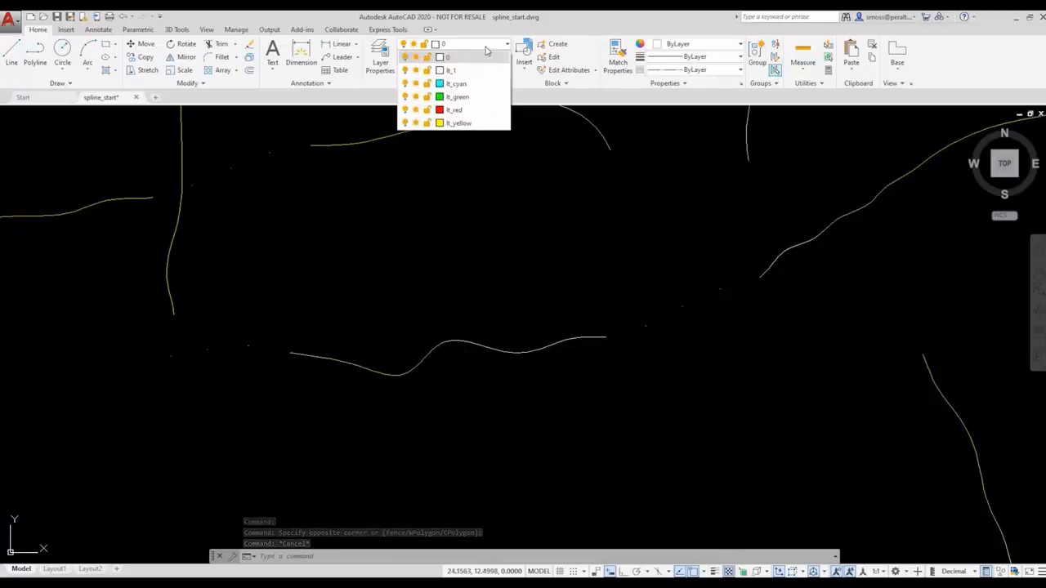
click(458, 123)
scroll(548, 169, down, 4)
scroll(548, 169, down, 5)
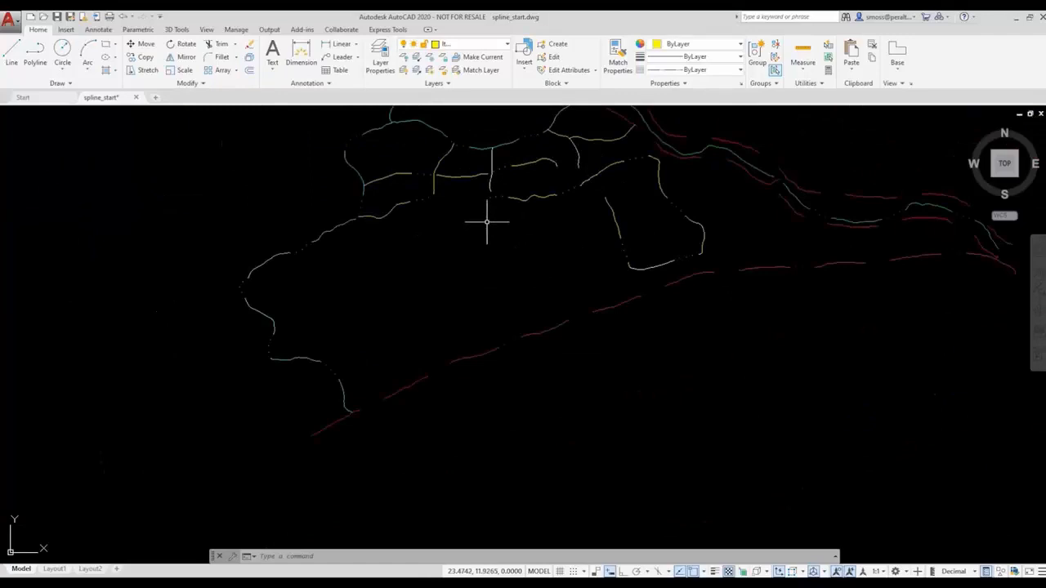
Draw a closed spline with the Fit method through seven freehand points in the empty area just left of the open yellow loop
click(65, 84)
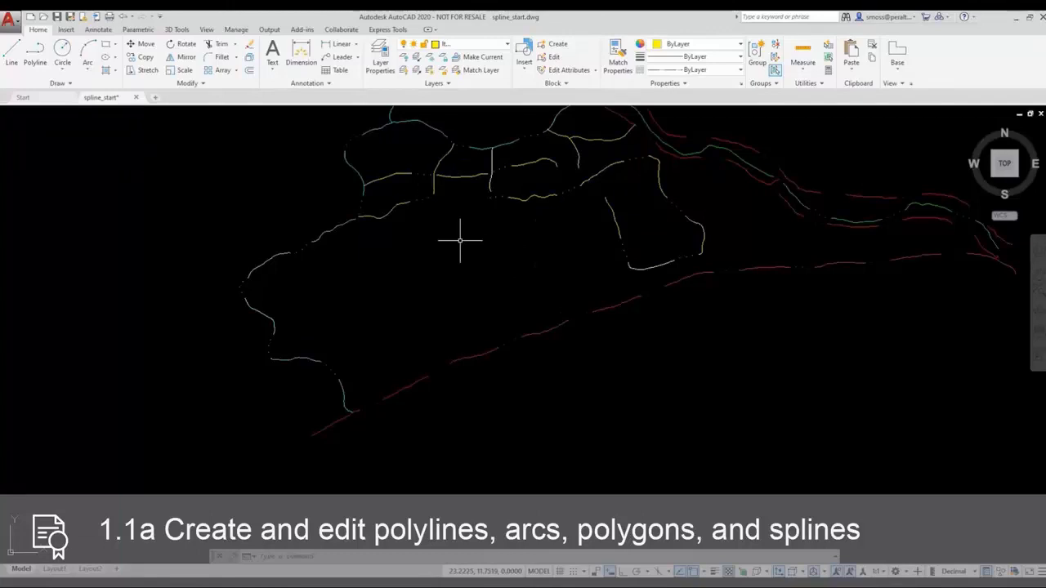
text(SPL)
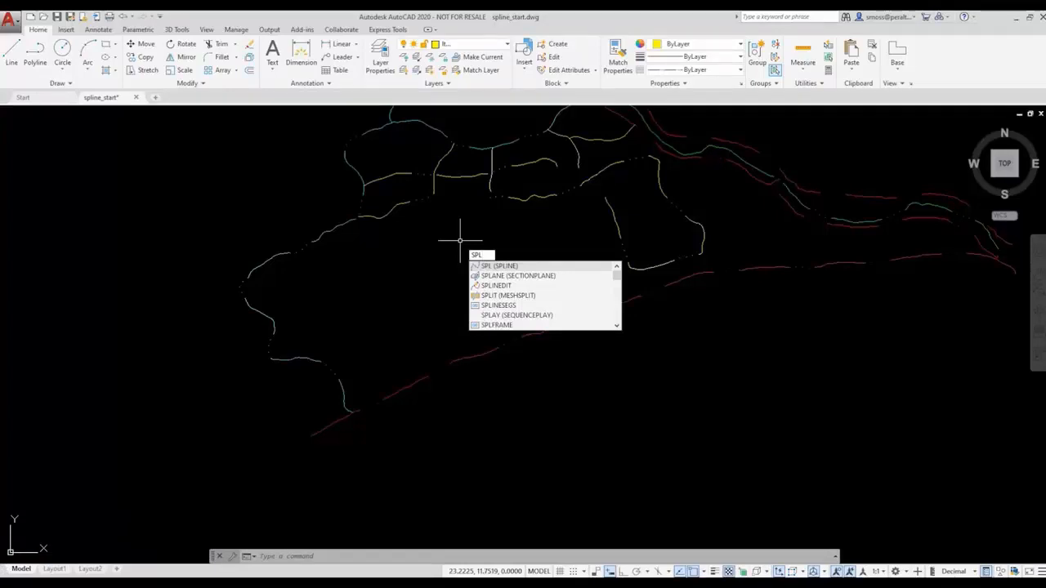
key(Return)
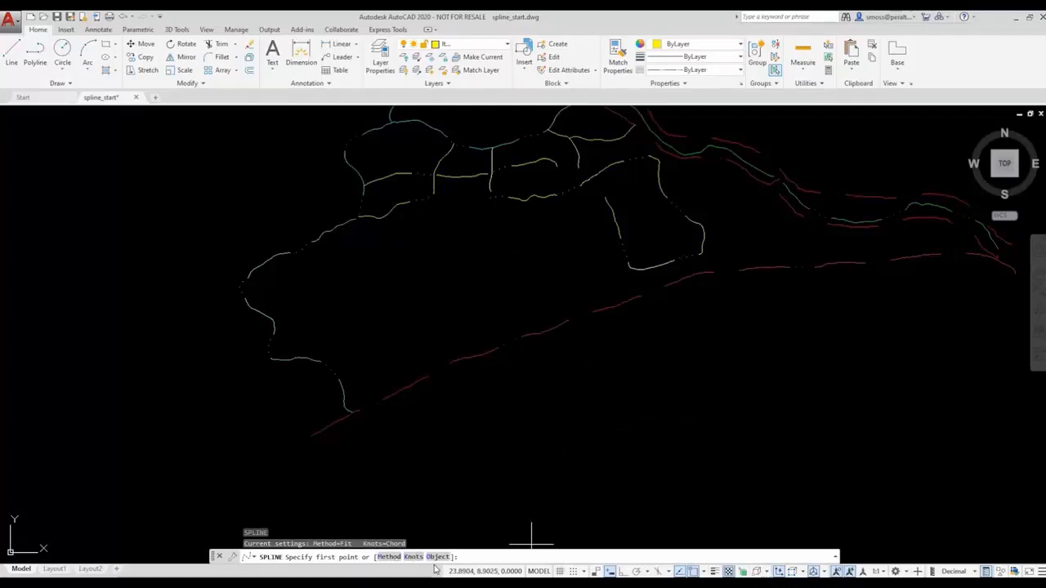
click(389, 558)
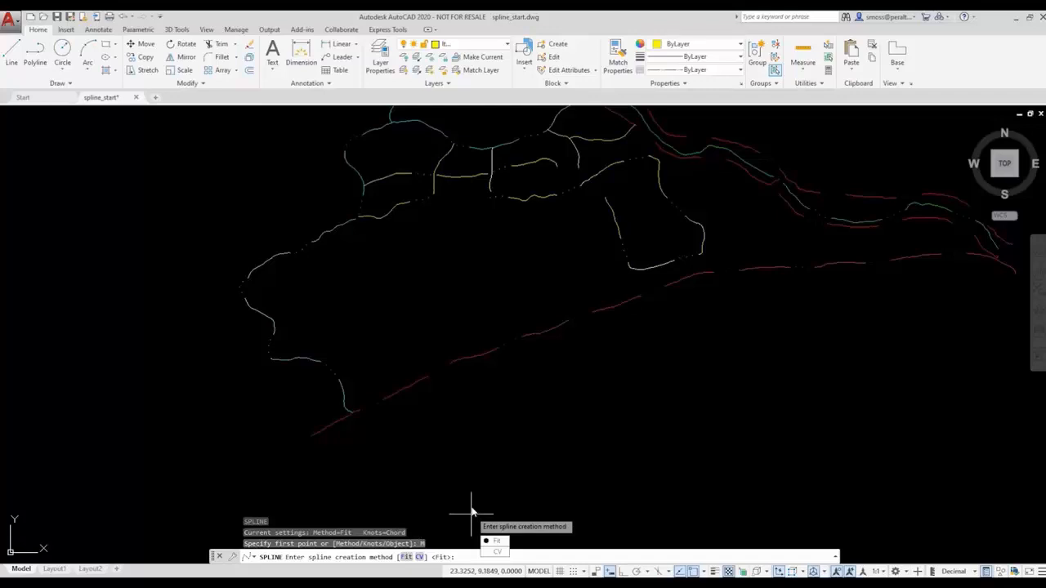
click(506, 545)
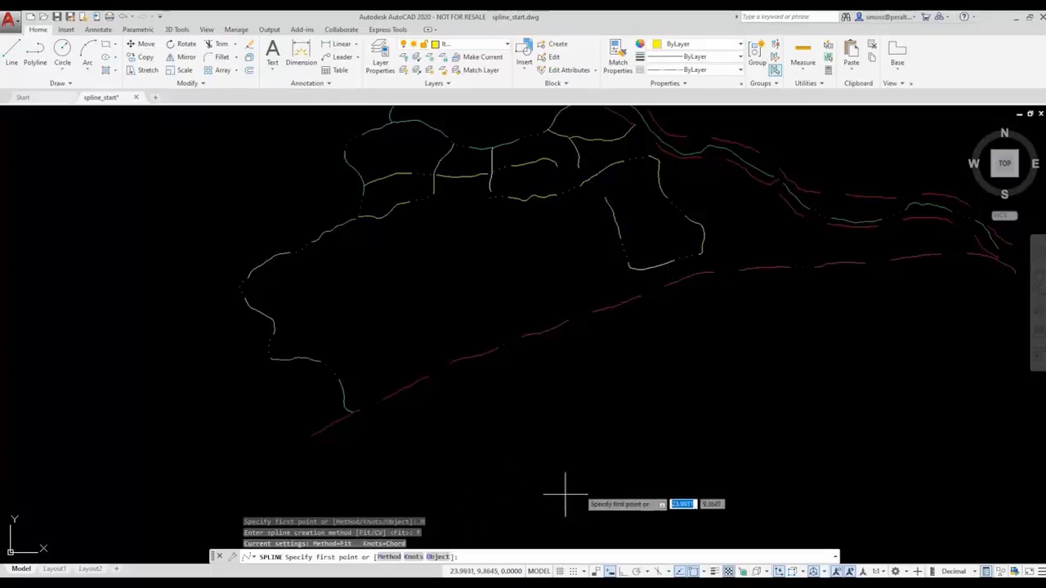
click(524, 215)
click(539, 199)
click(563, 201)
click(587, 210)
click(600, 238)
click(607, 270)
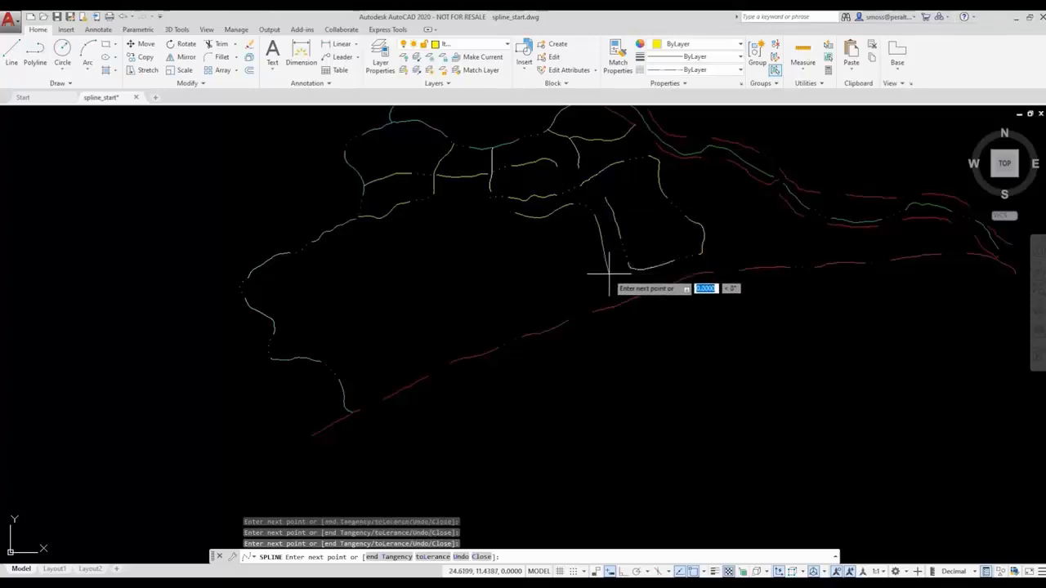
right_click(520, 263)
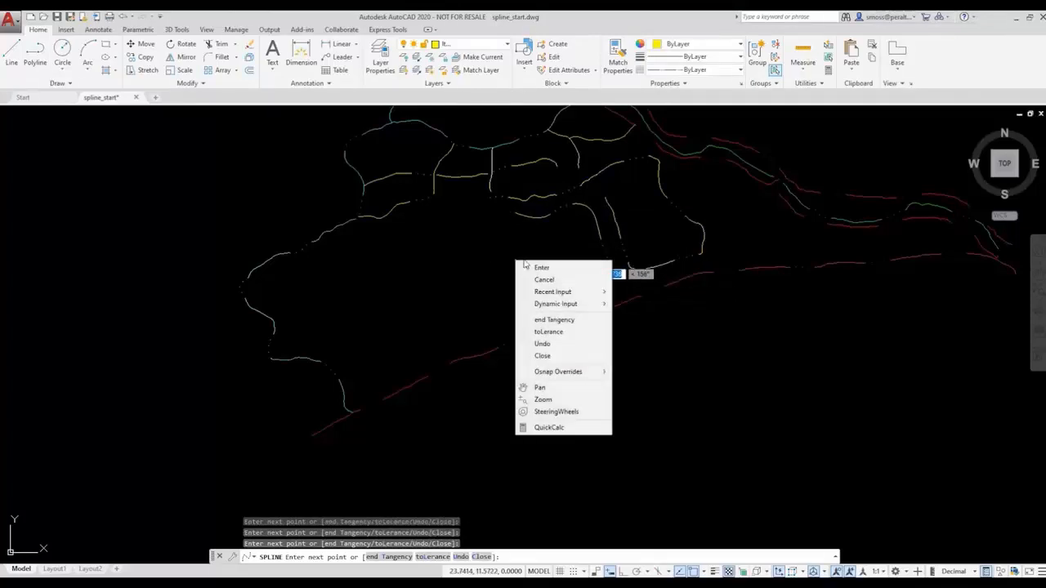
click(542, 355)
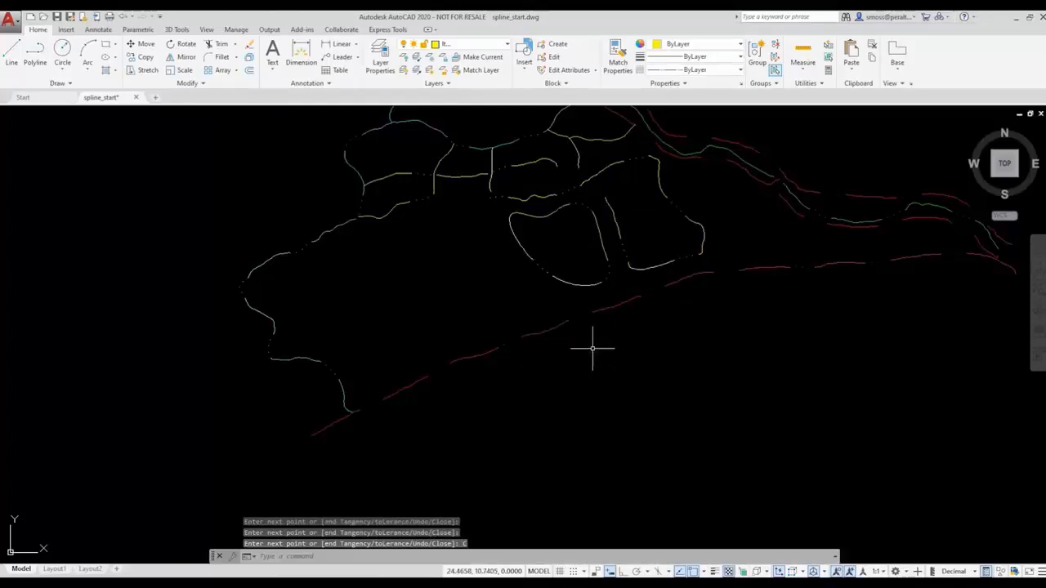
Set the new closed fit spline's CV frame to Show and deselect the spline
click(513, 228)
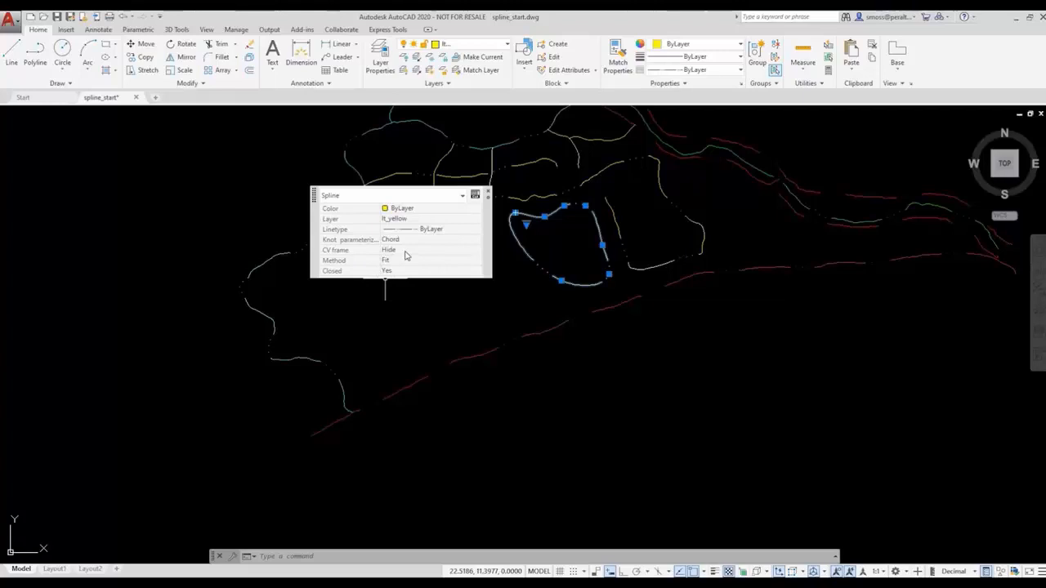
click(404, 251)
click(405, 253)
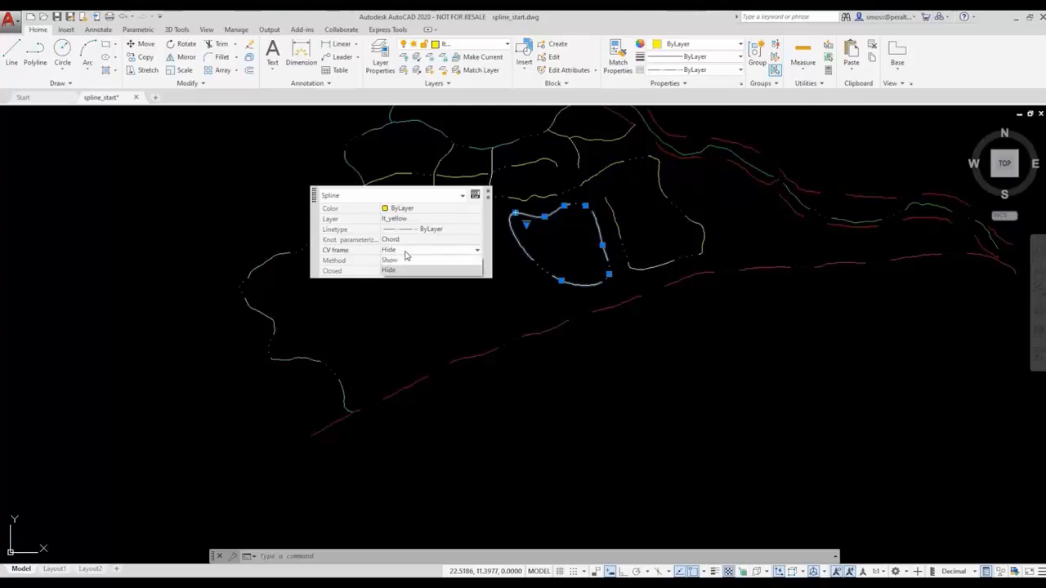
click(407, 268)
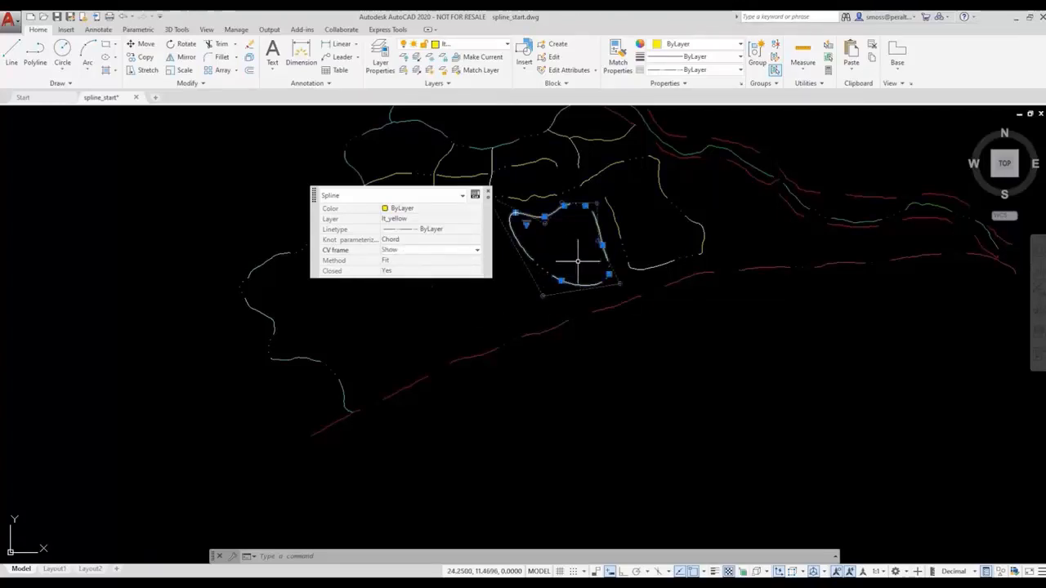
scroll(580, 234, up, 4)
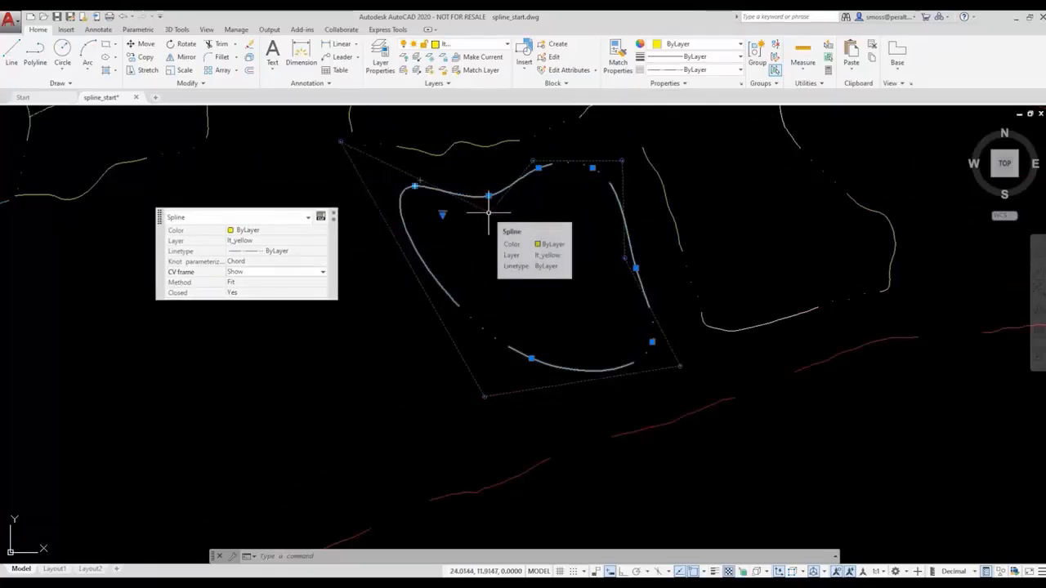
key(Escape)
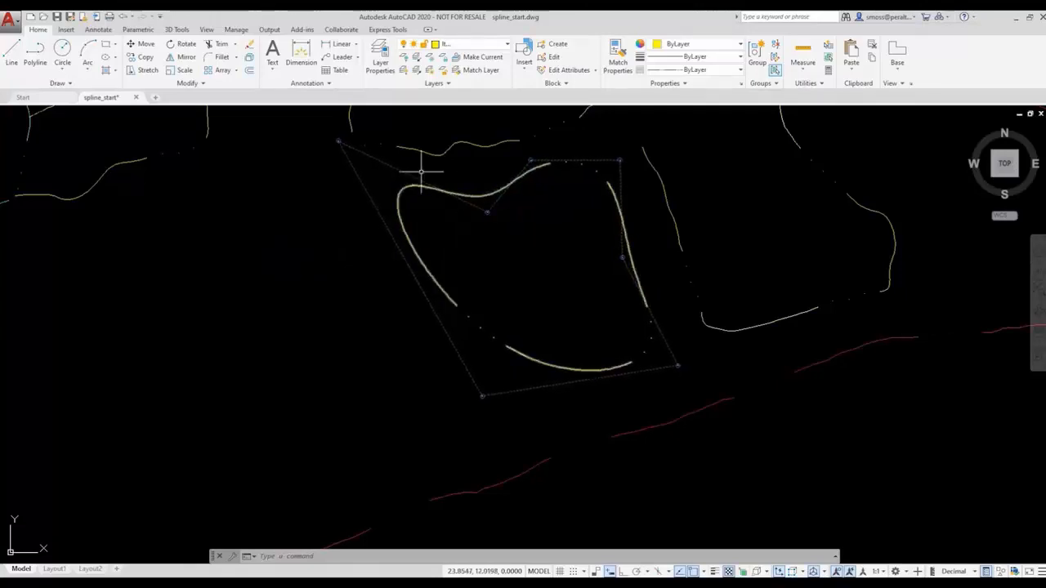
Stretch two of the closed spline's fit points, the one in the upper dip slightly upward and the lower-left one slightly outward
click(337, 145)
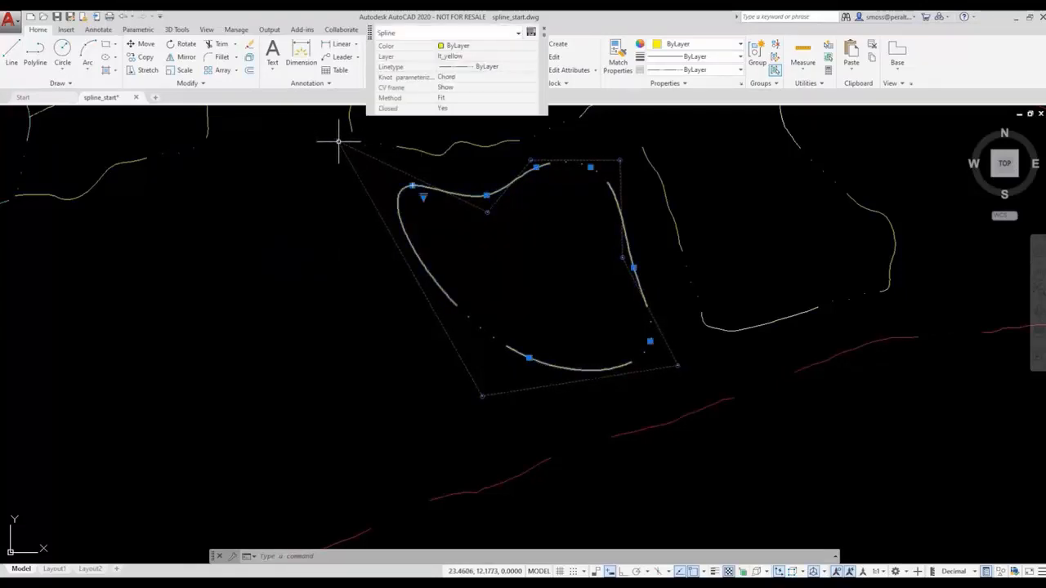
click(486, 195)
click(481, 181)
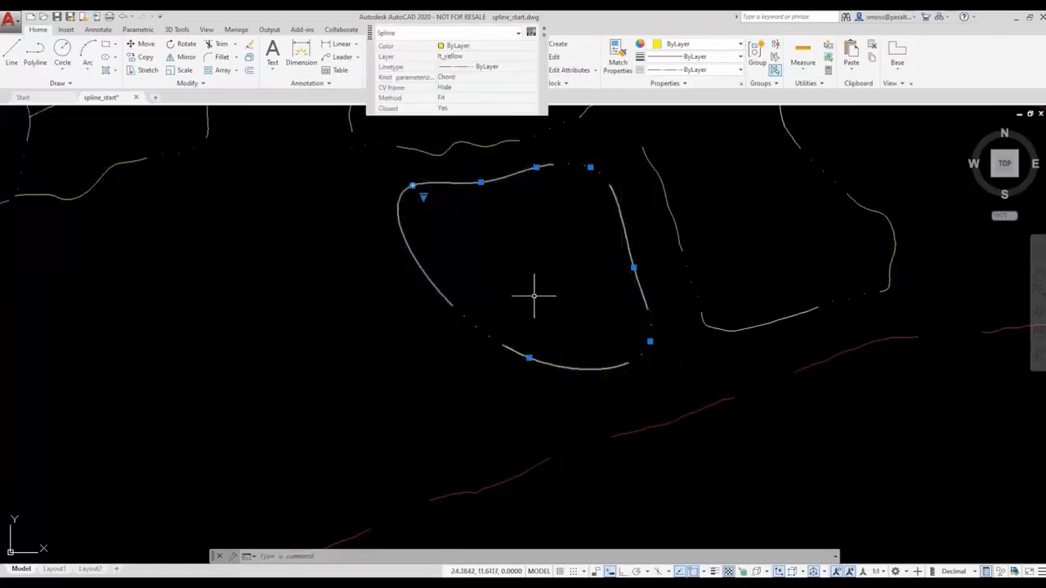
click(529, 358)
click(513, 361)
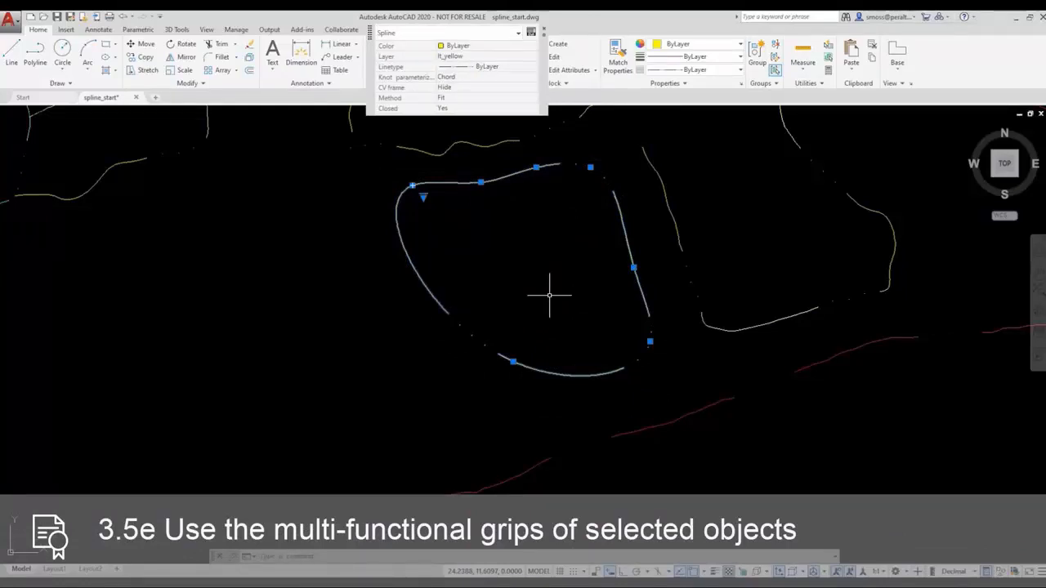
Display the closed spline's control vertices, move its first vertex southwest to the dip in the upper edge, and advance to the next vertex
right_click(491, 253)
mouse_move(537, 291)
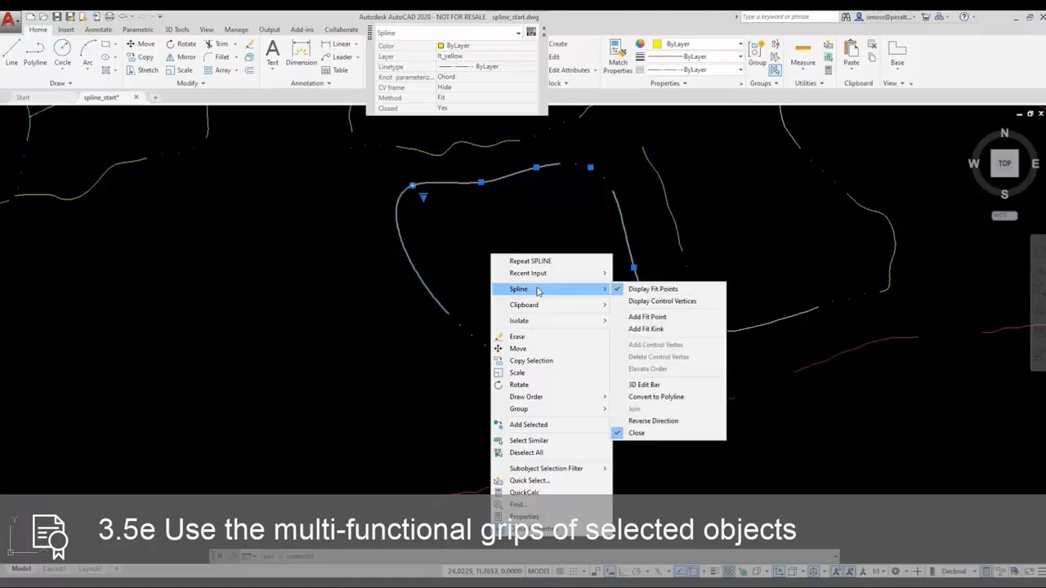
click(688, 302)
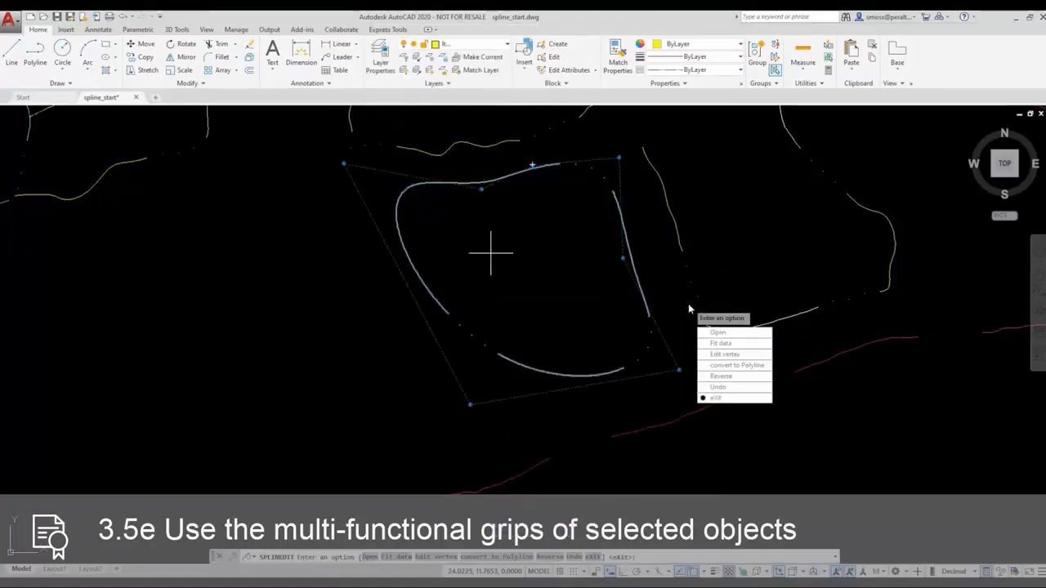
click(732, 354)
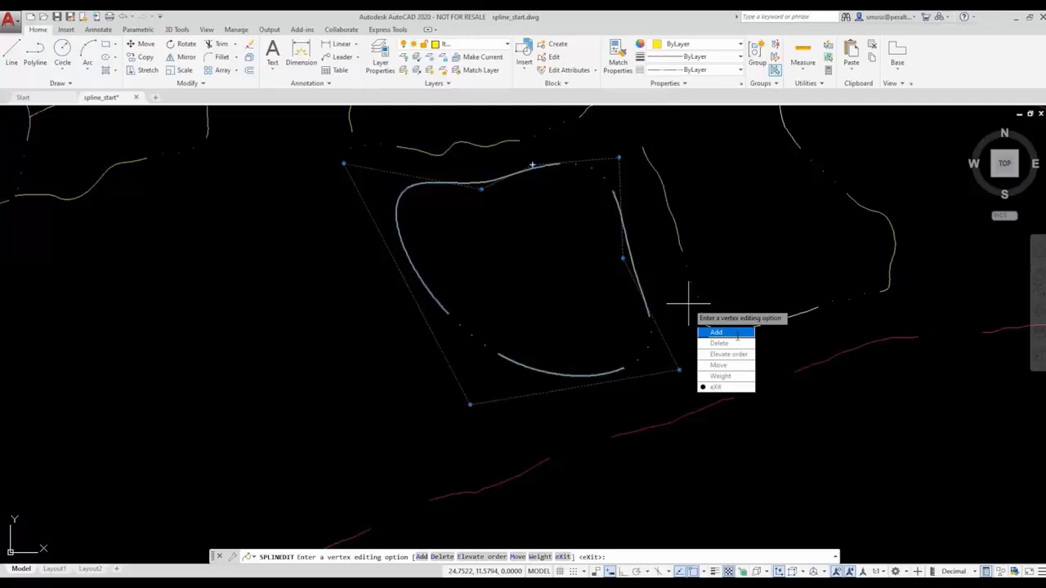
click(718, 366)
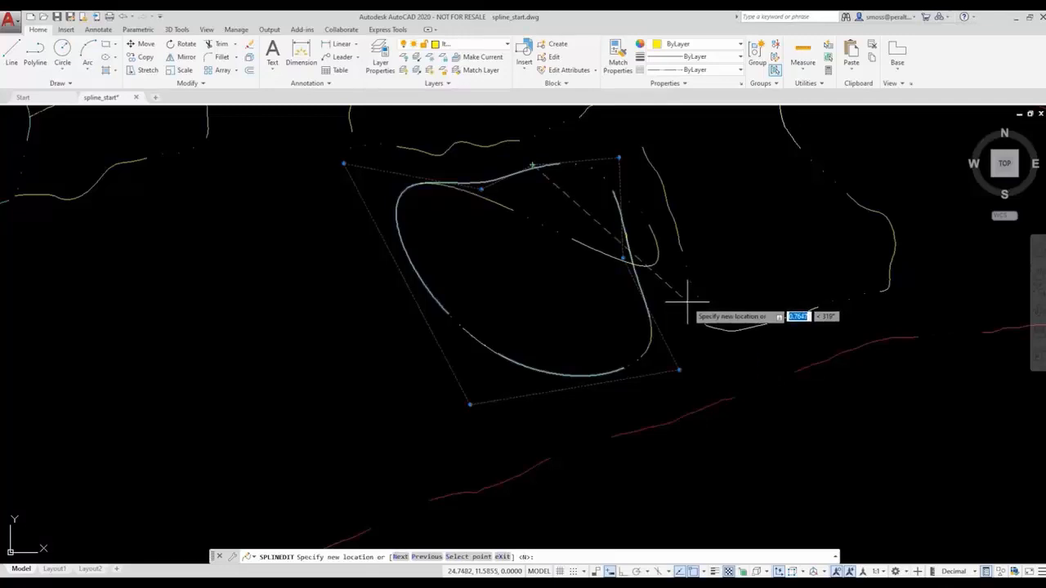
right_click(499, 197)
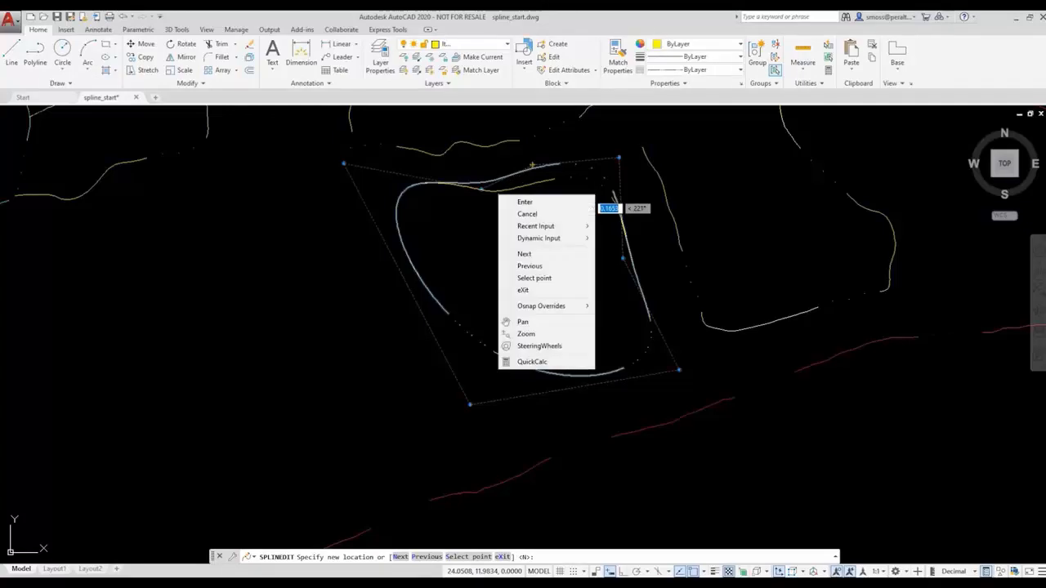
click(491, 197)
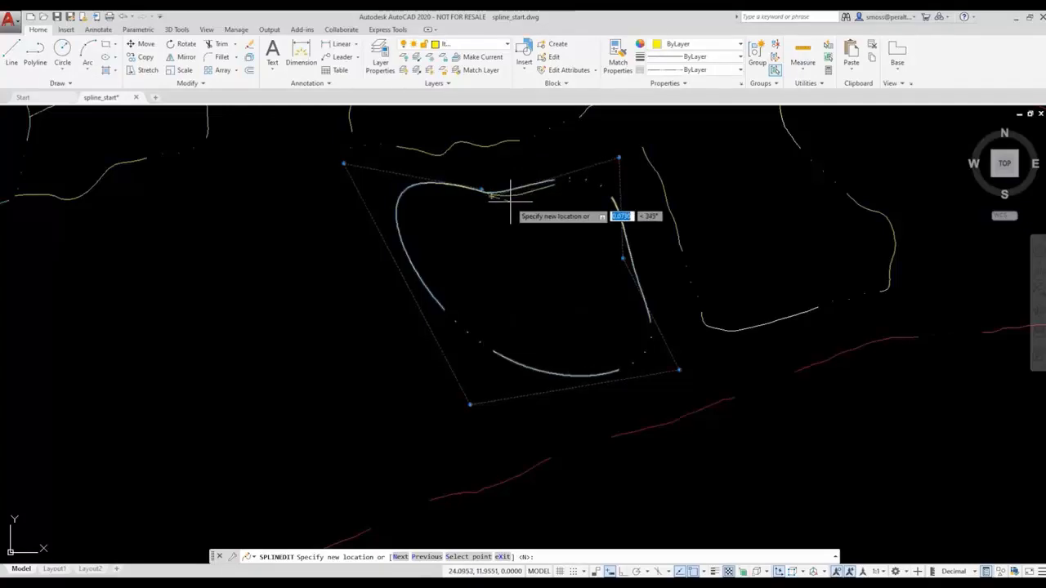
right_click(510, 201)
click(560, 263)
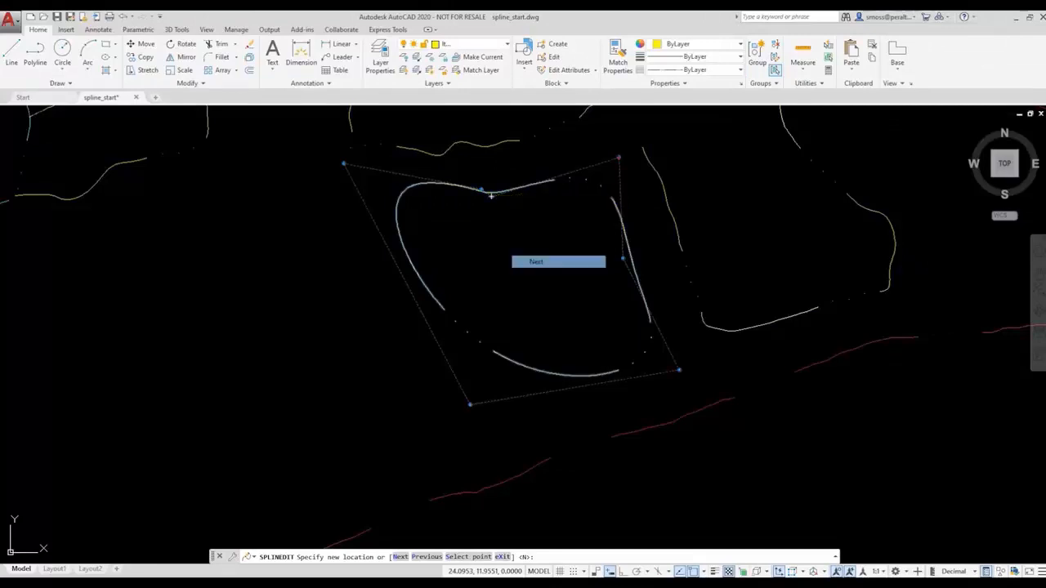
Move the closed spline's upper-right control vertex inward in two moves to form an oval, and finish the spline edit
right_click(600, 169)
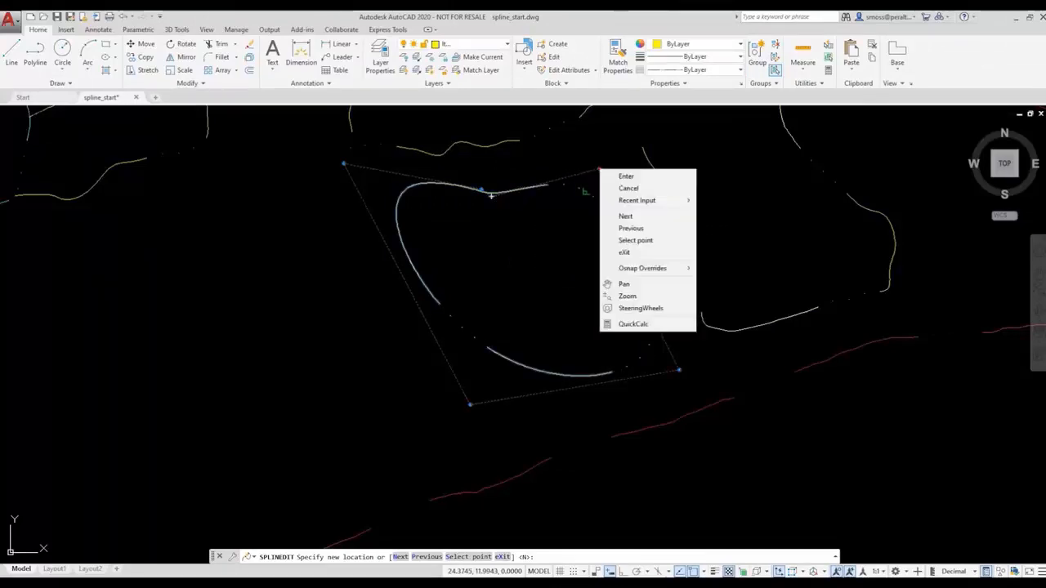
click(658, 241)
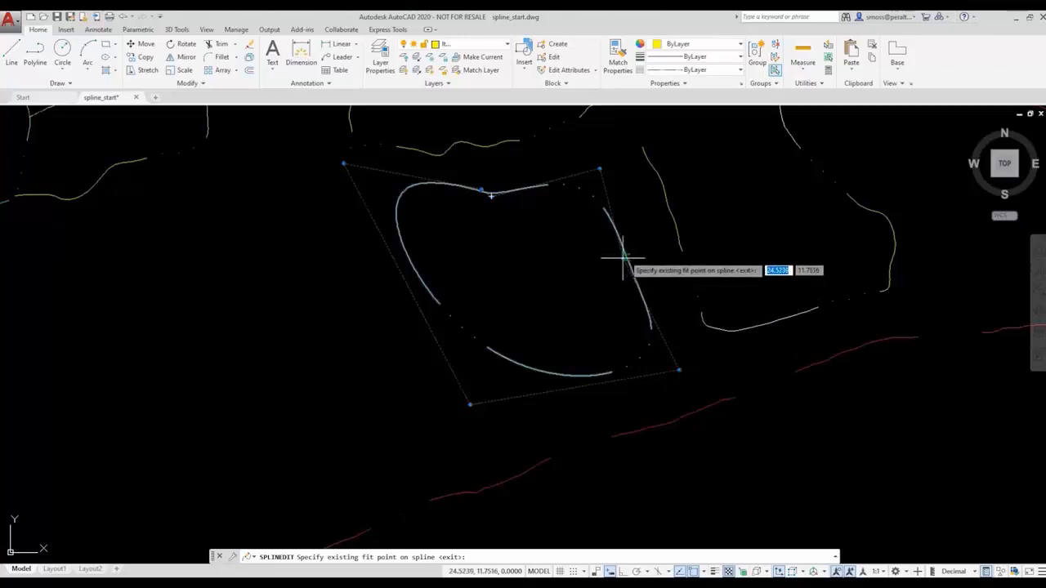
click(444, 328)
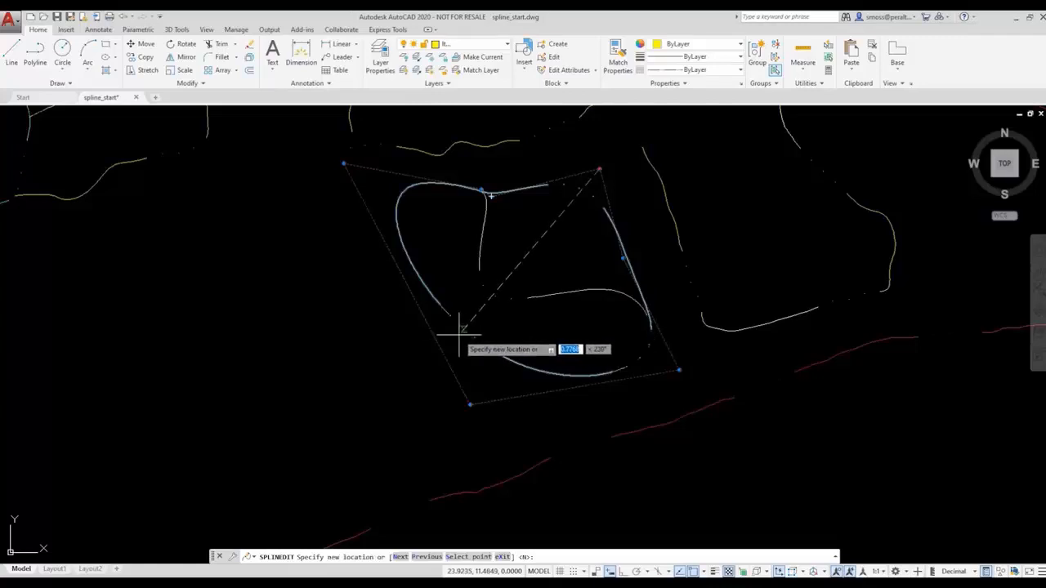
right_click(552, 222)
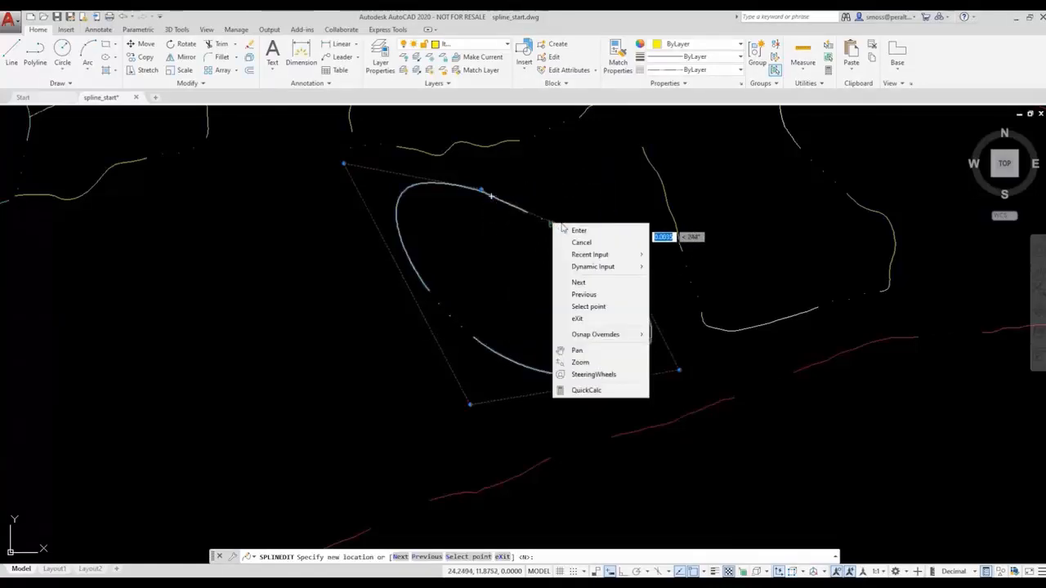
click(610, 320)
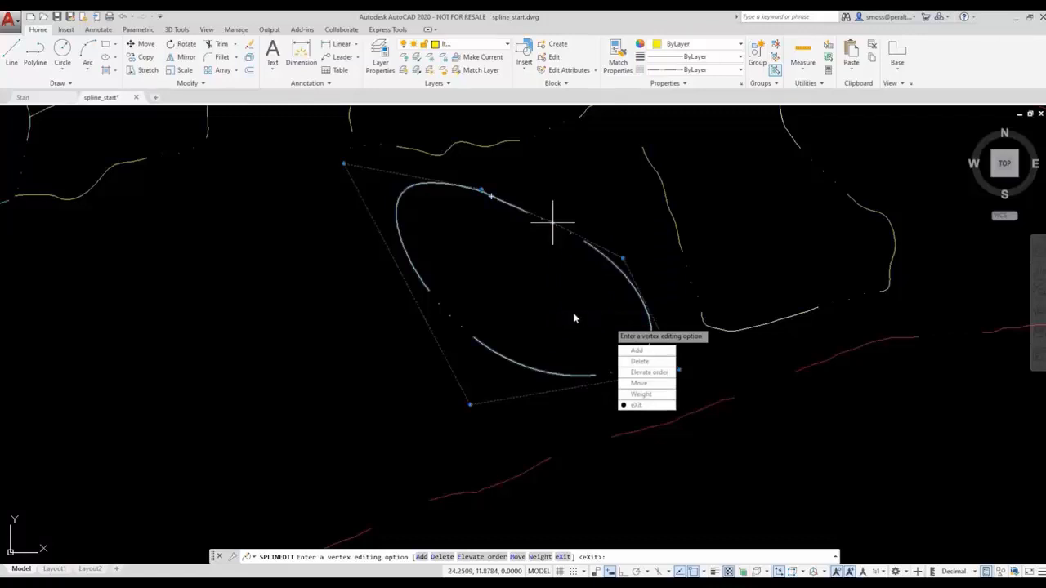
key(Return)
key(Return)
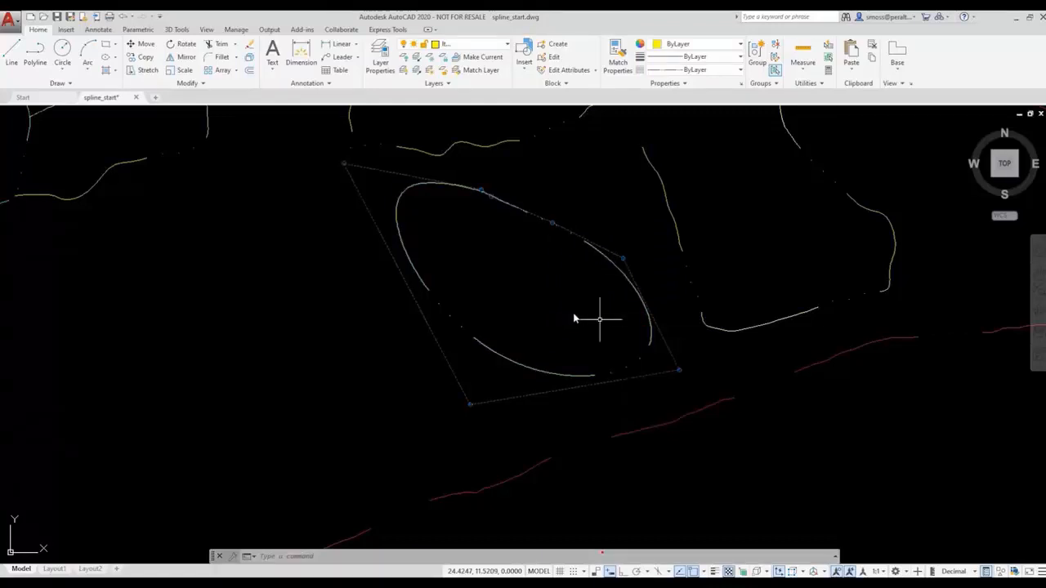
Make lt_cyan the current layer
click(478, 46)
click(474, 83)
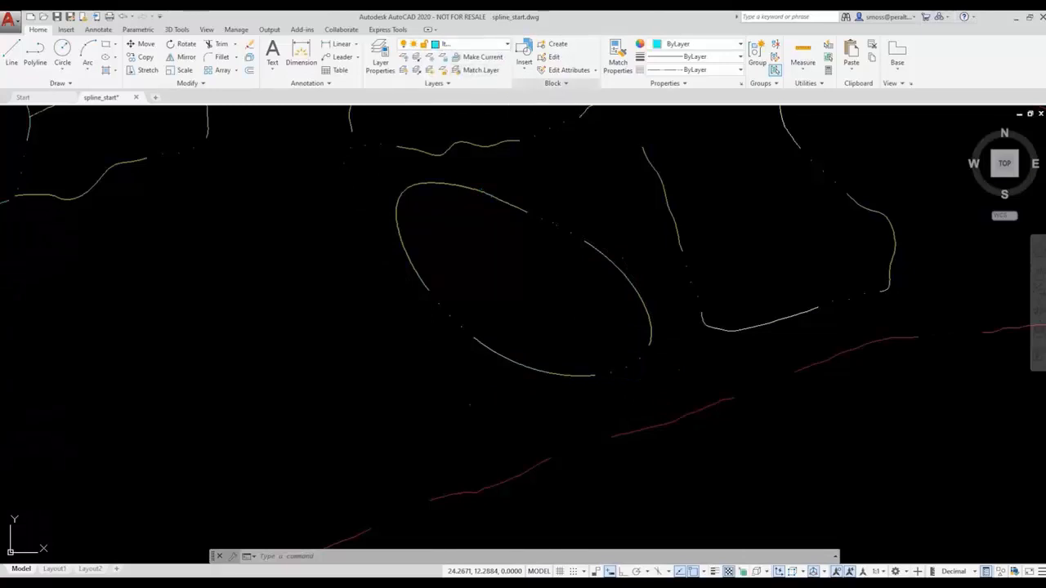
scroll(362, 238, down, 3)
mouse_move(362, 238)
middle_down()
mouse_move(351, 282)
mouse_move(532, 260)
mouse_move(577, 219)
middle_up()
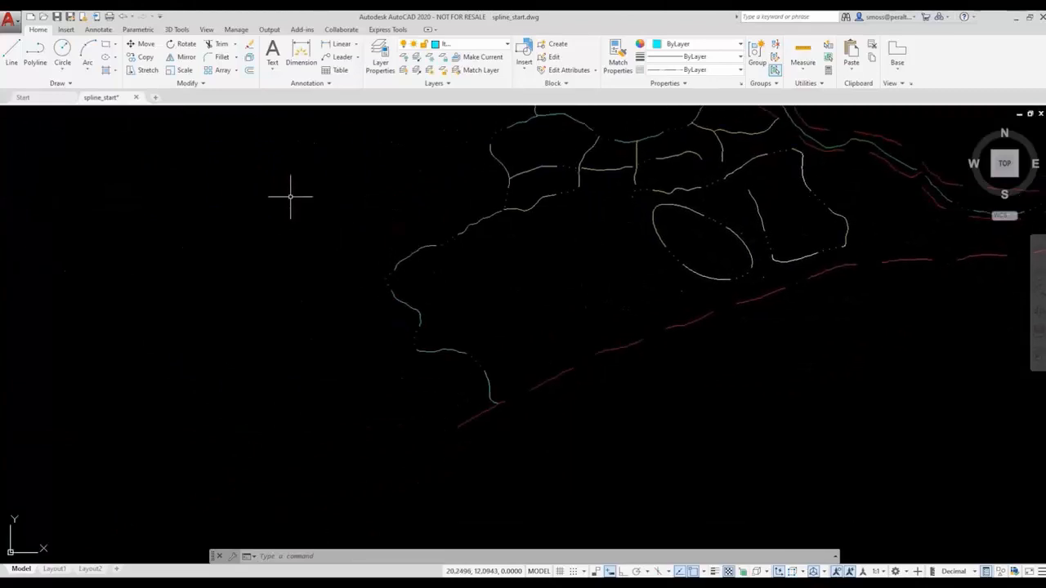
Draw an open spline with the CV method from the dashed red line, following just outside the contour's western end and finishing northeast of the bend
click(70, 83)
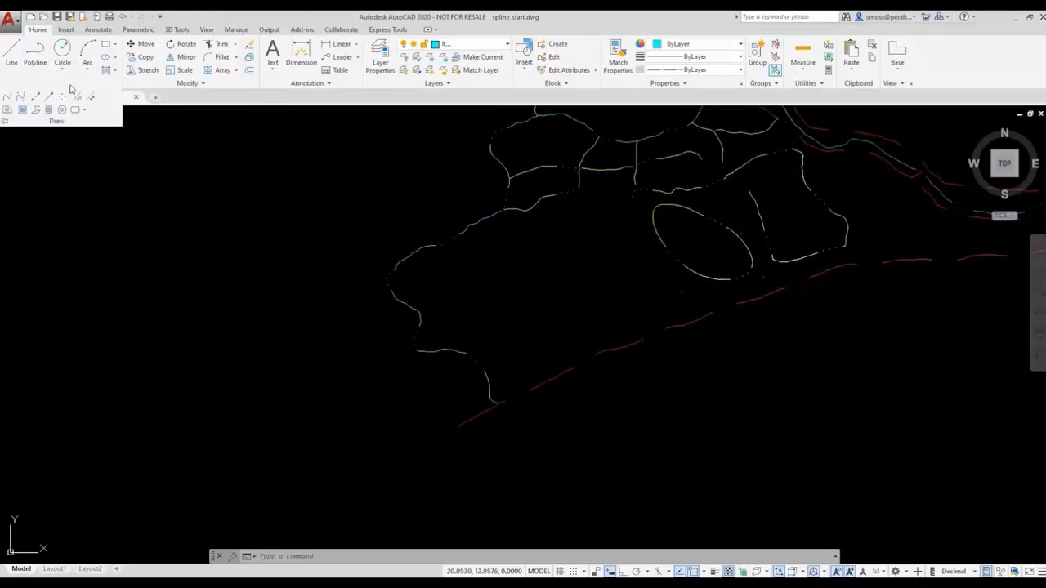
click(21, 98)
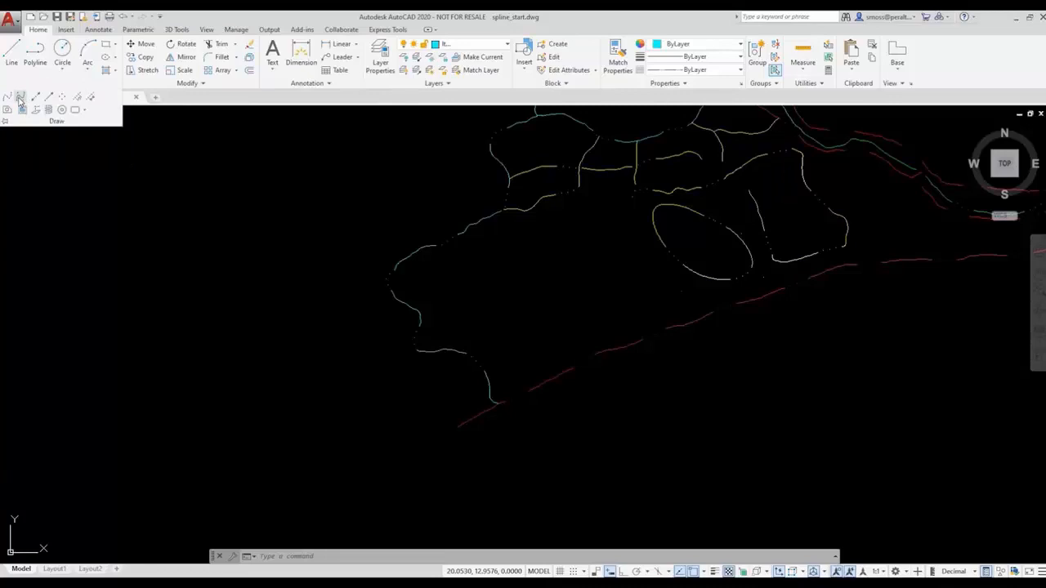
click(486, 411)
click(481, 395)
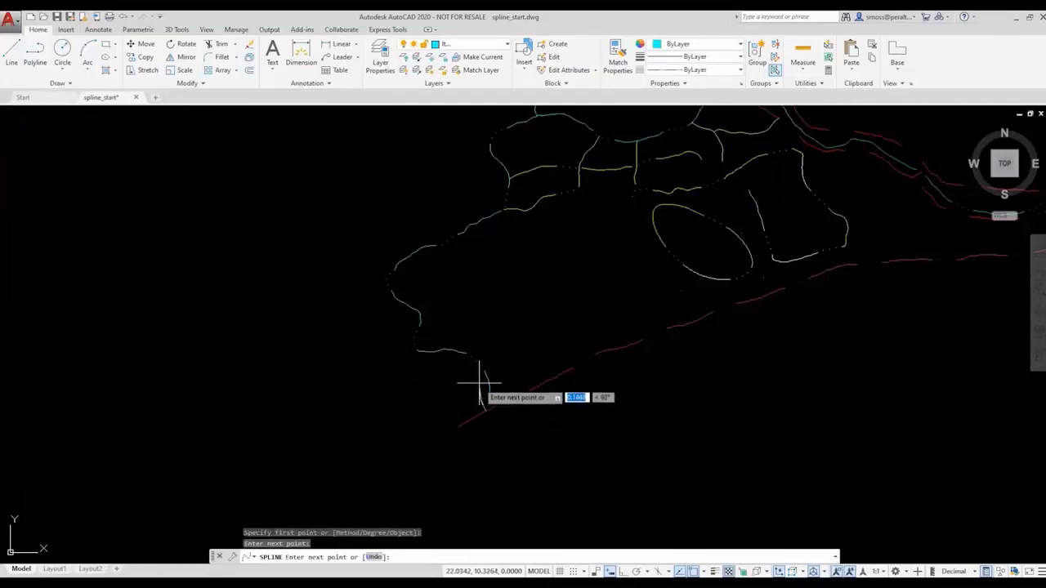
click(477, 375)
click(466, 363)
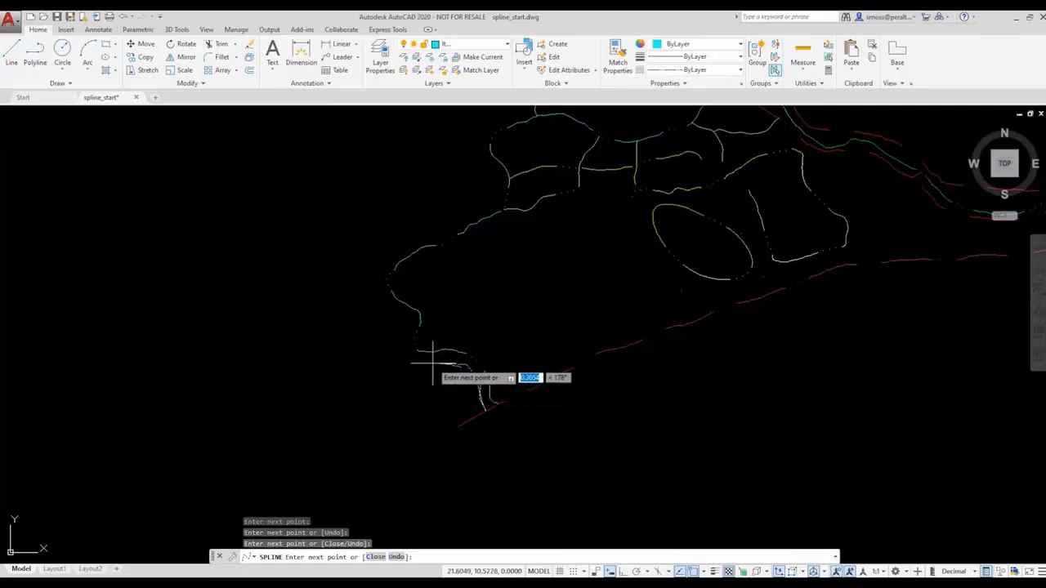
click(428, 358)
click(387, 357)
click(395, 318)
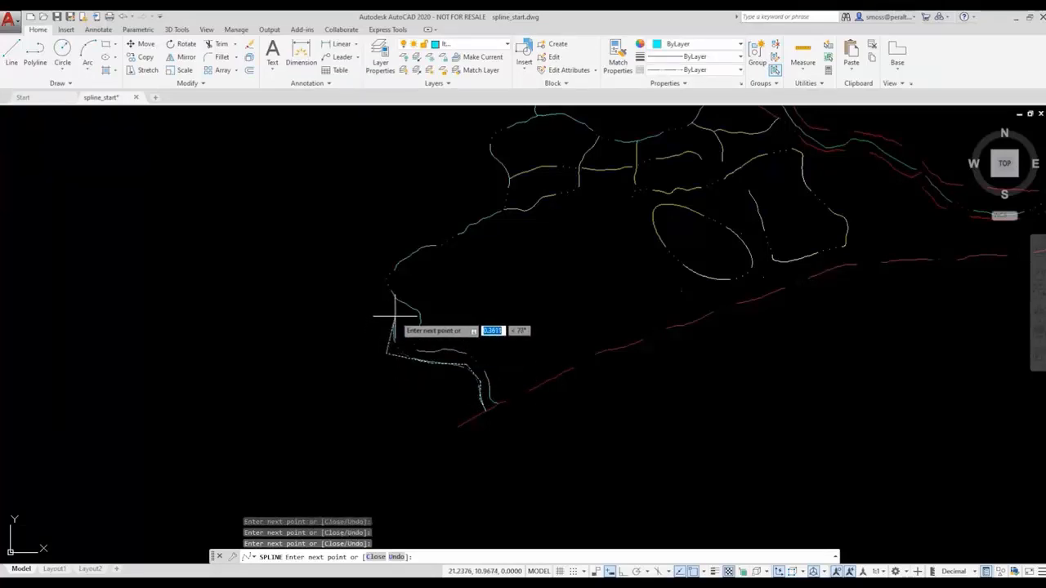
click(350, 256)
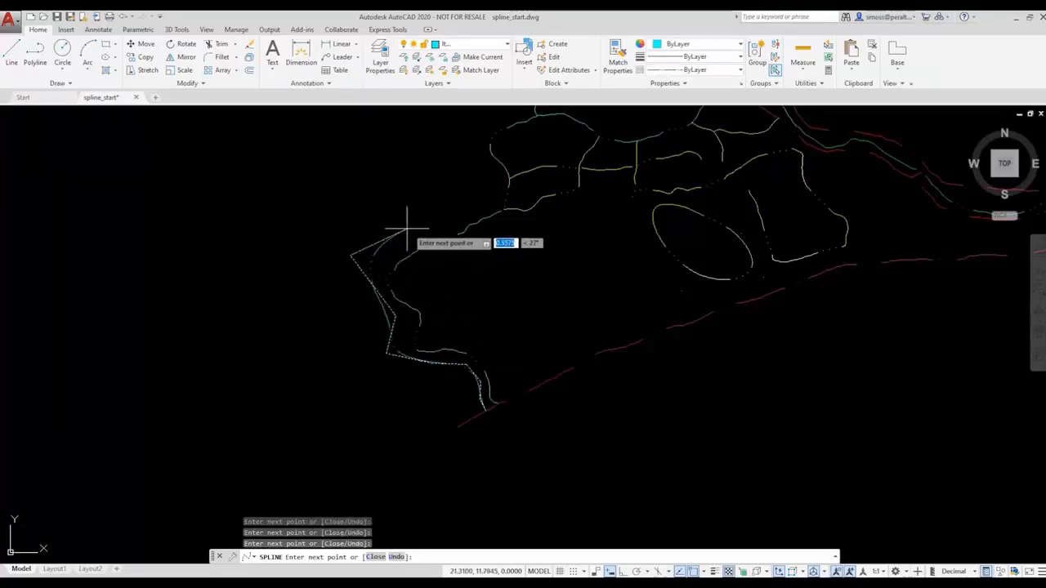
click(421, 199)
right_click(421, 198)
click(449, 200)
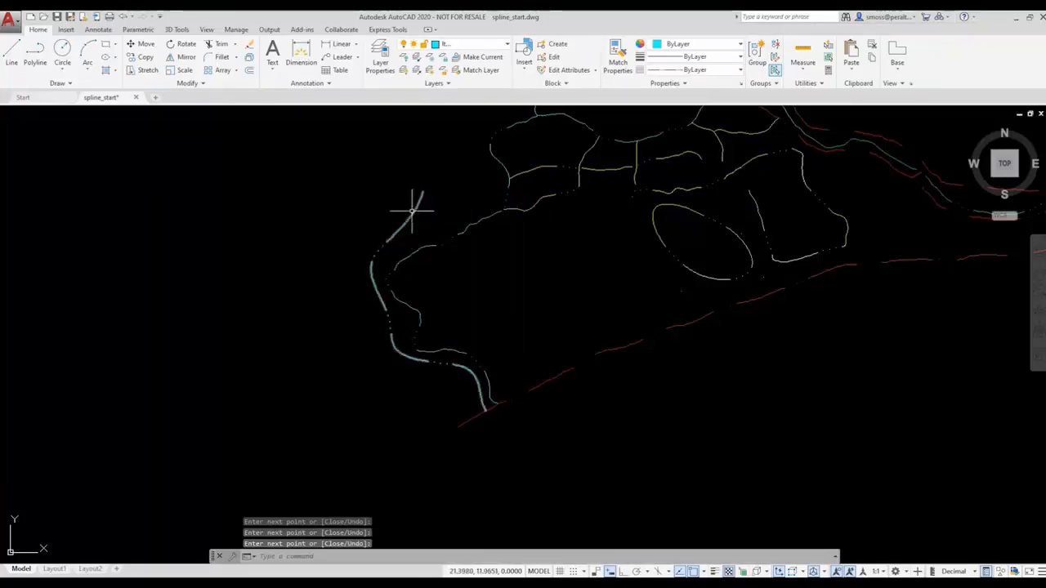
Try to add a control vertex on the new cyan spline's western bend
click(413, 213)
right_click(413, 212)
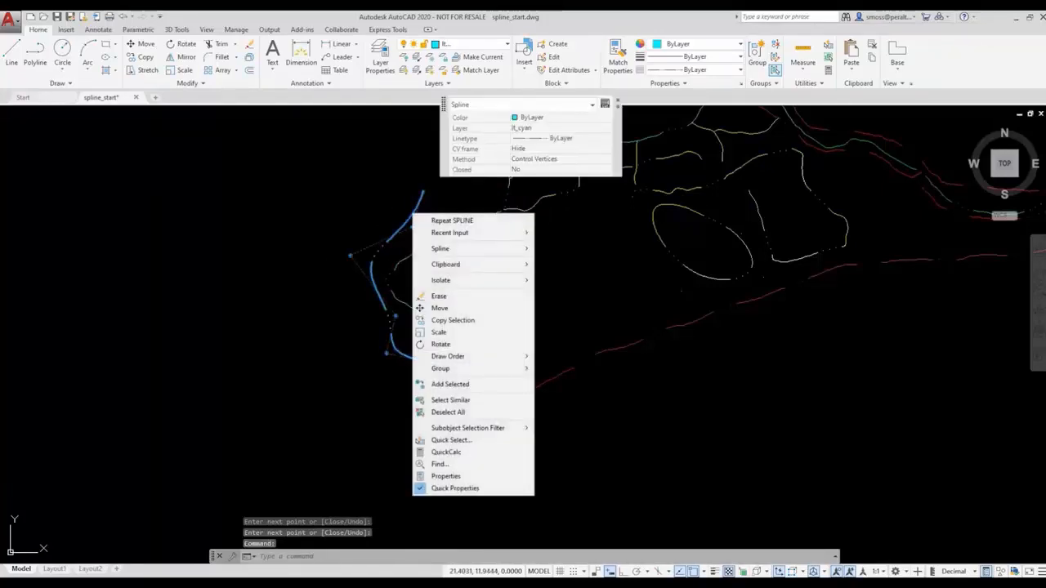
mouse_move(466, 253)
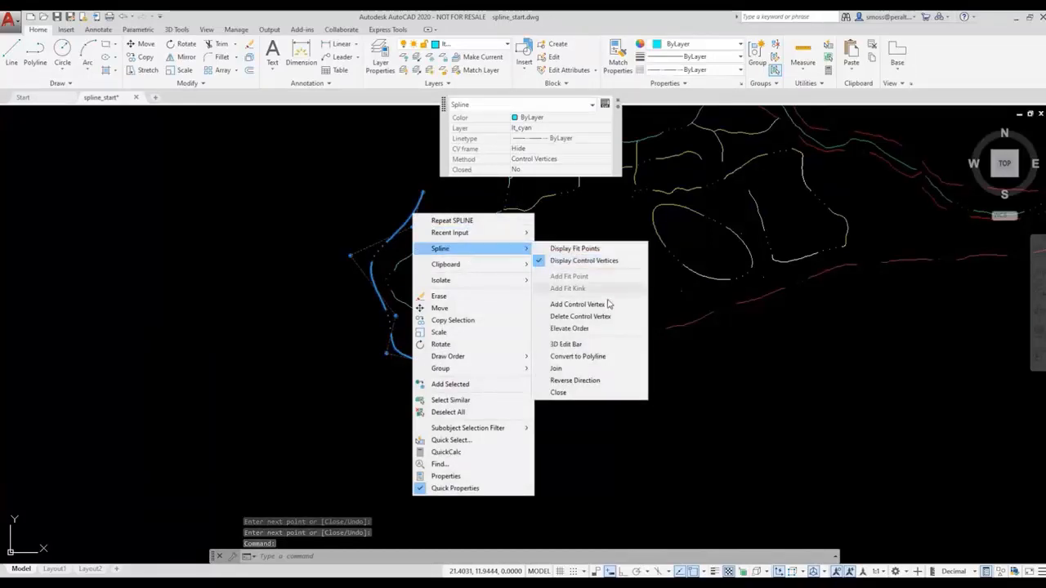
click(579, 304)
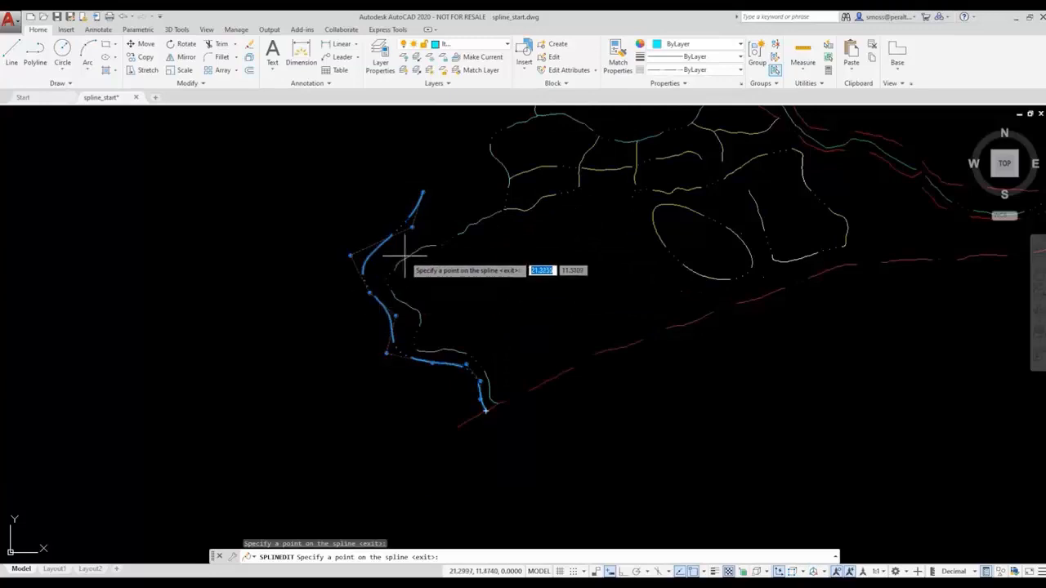
key(Escape)
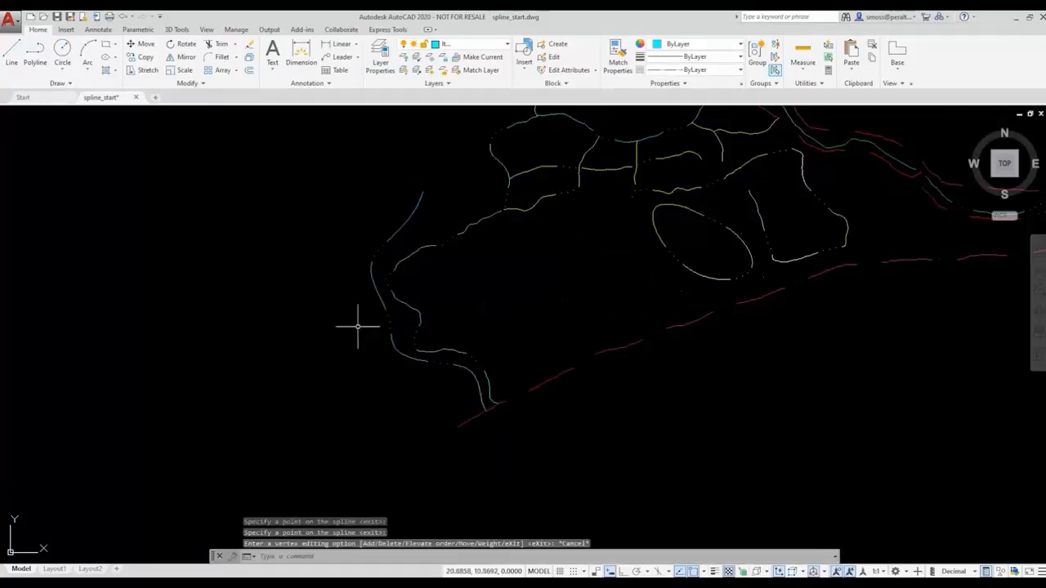
Stretch the control vertex at the inward dip of the cyan CV spline's western bend outward to the west, and deselect the spline
click(374, 282)
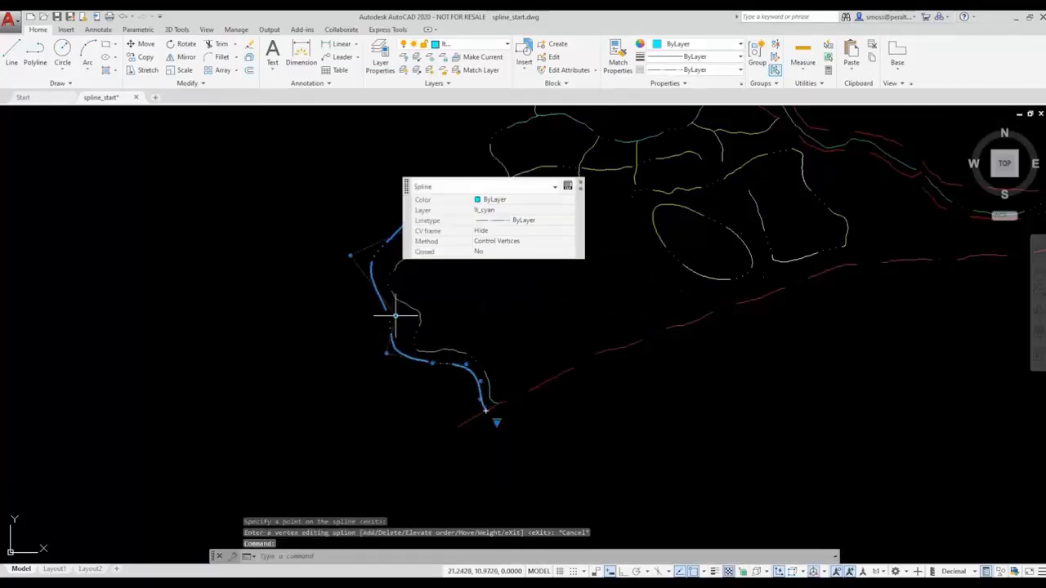
click(391, 313)
key(Escape)
Convert all the drawing's splines to polylines together with the Multiple option of PEDIT, using a spline conversion precision of 1
scroll(309, 296, down, 5)
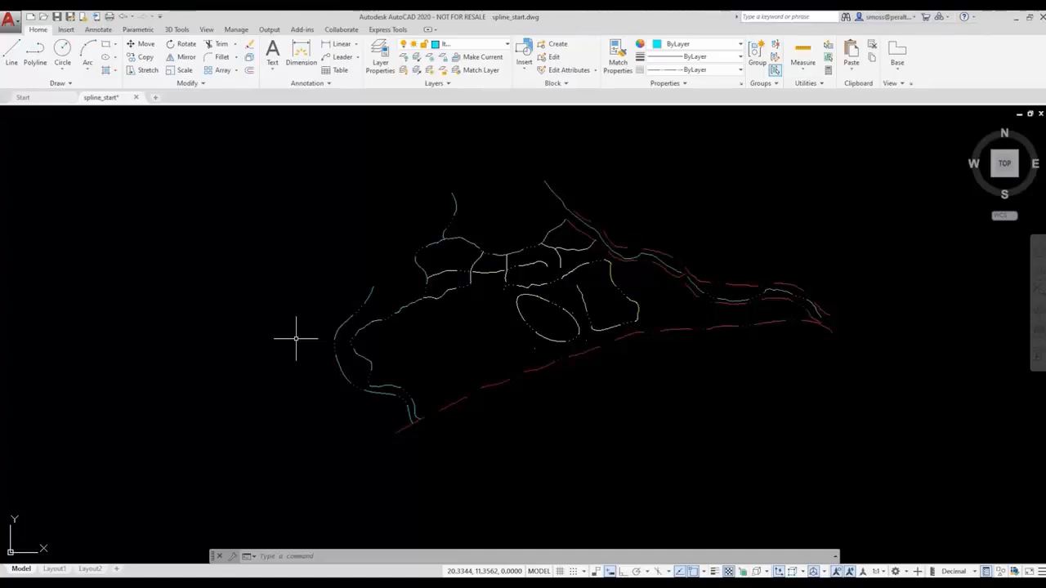
text(PE)
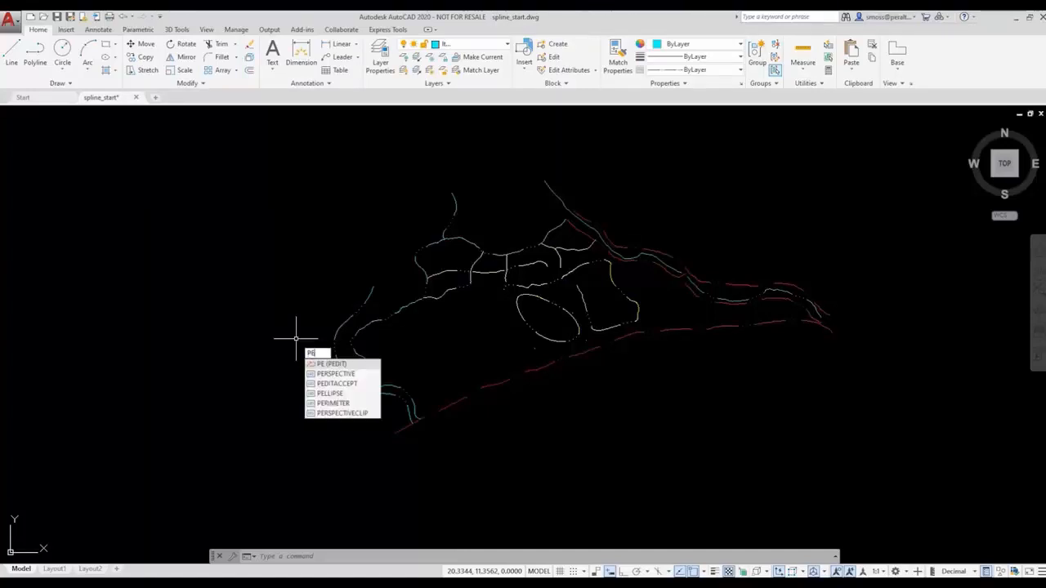
key(Return)
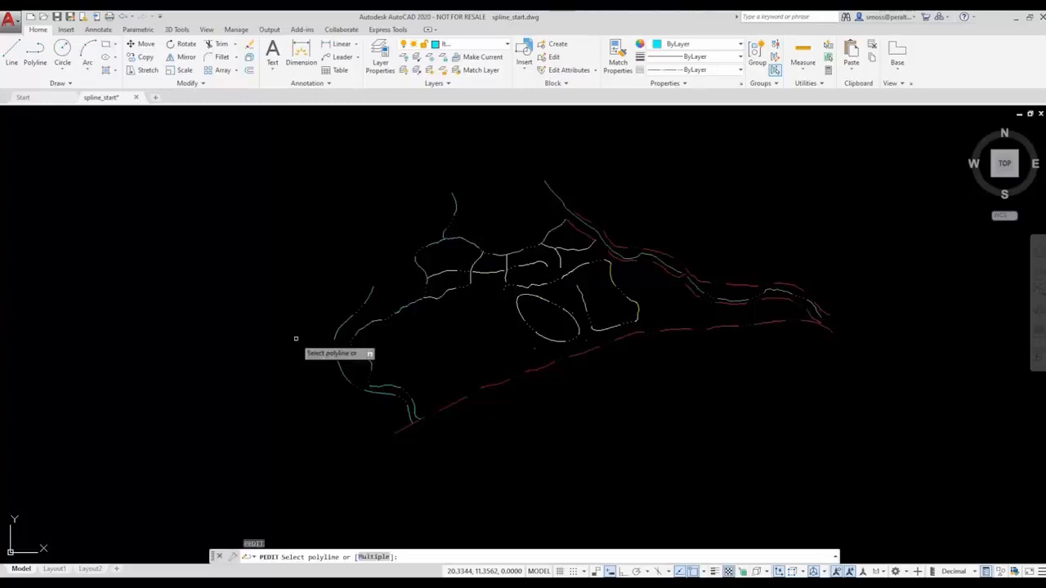
right_click(308, 297)
click(321, 330)
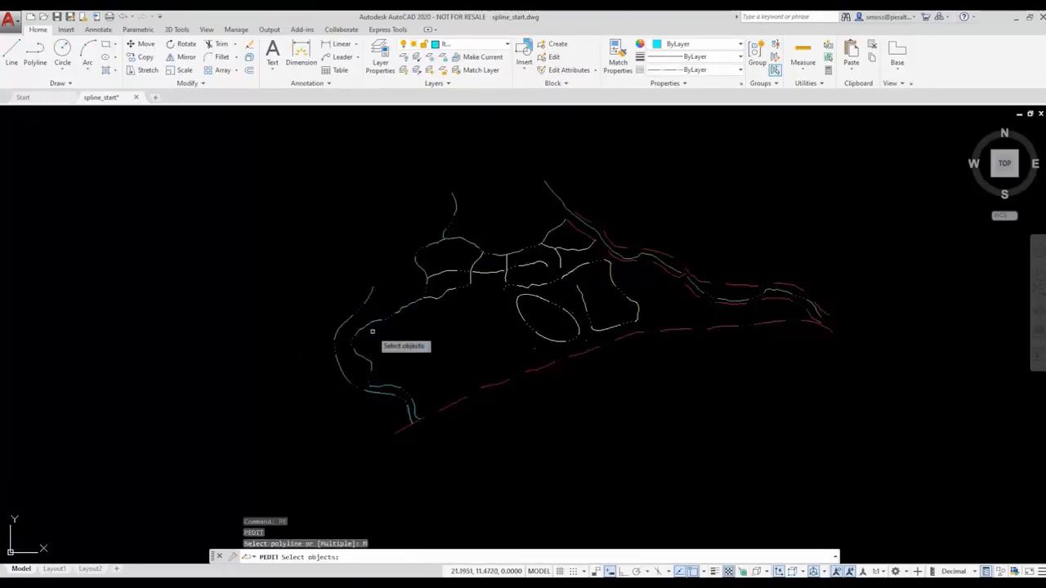
click(822, 179)
click(333, 471)
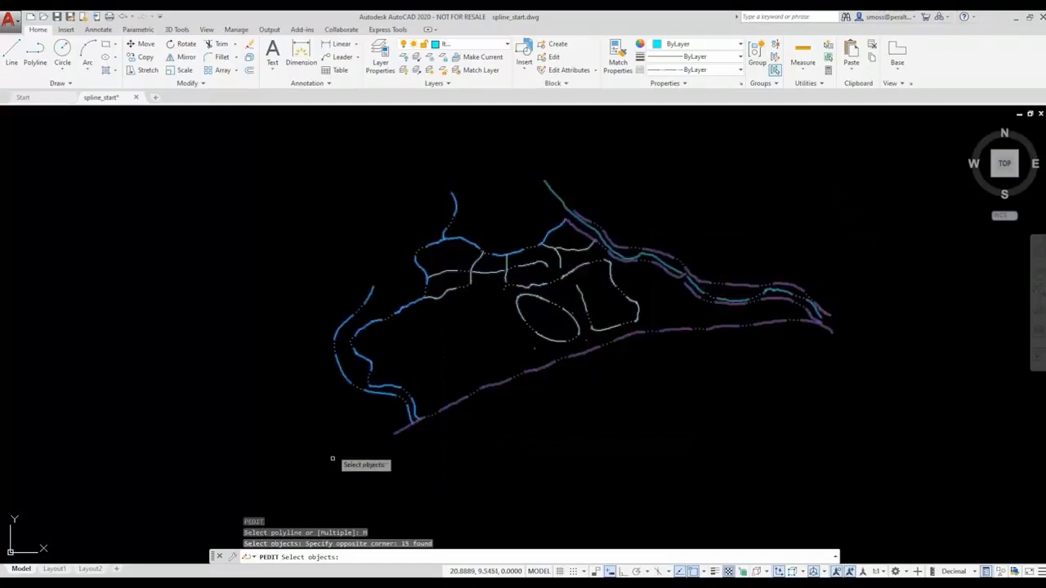
key(Return)
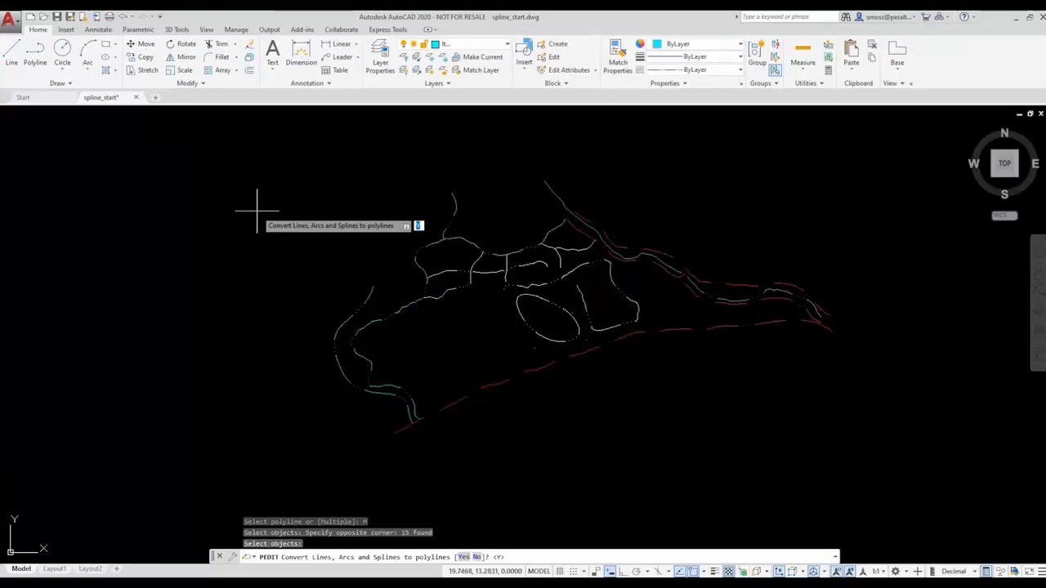
key(Return)
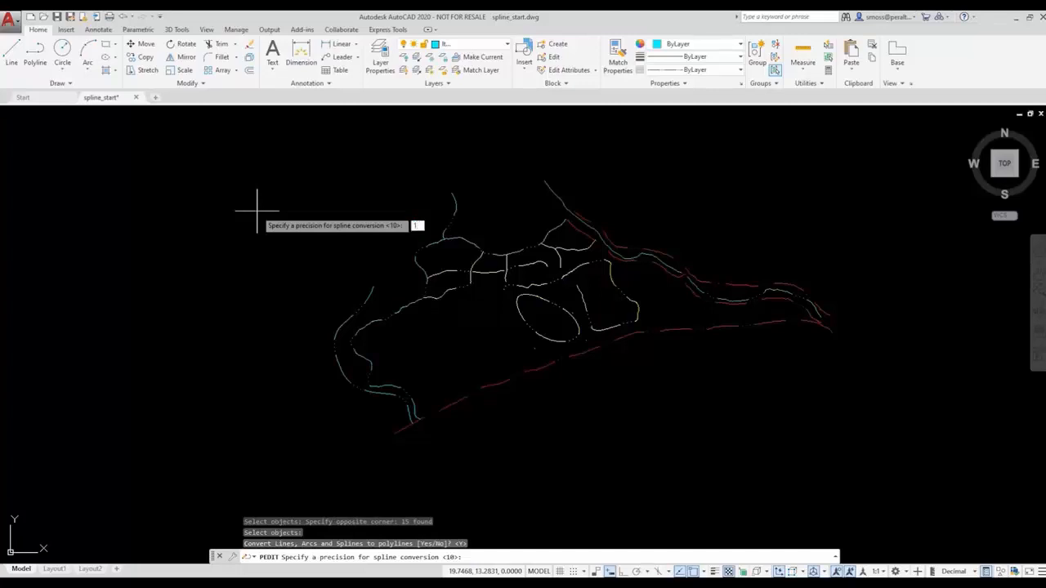
key(Return)
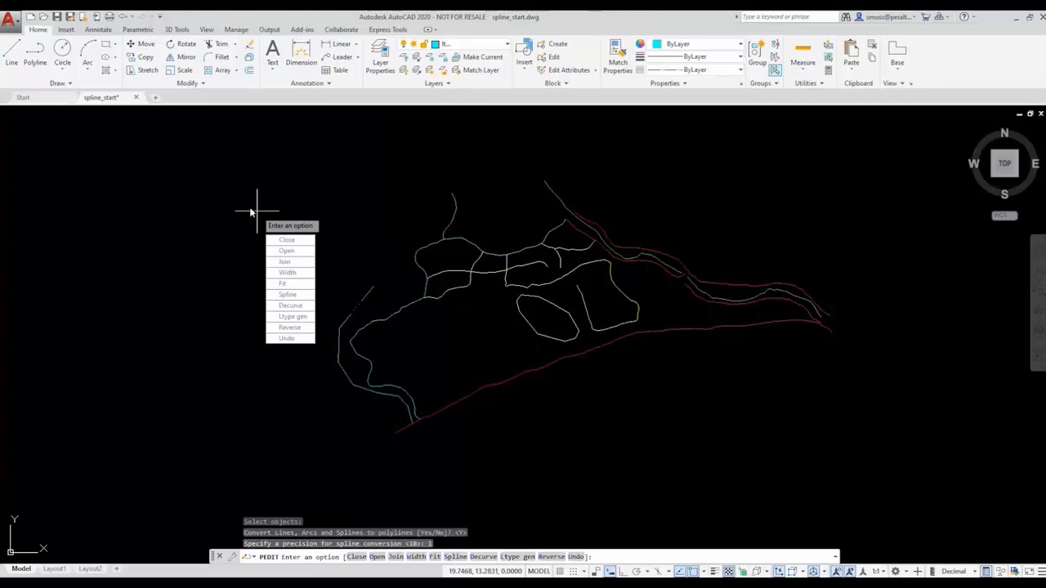
key(Escape)
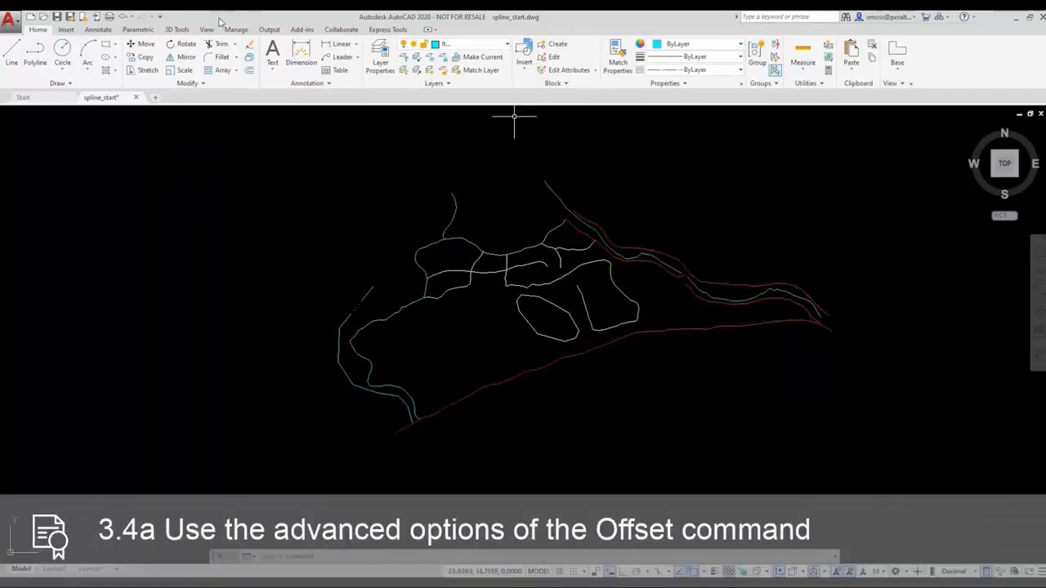
Offset the northern red boundary polyline with the Through option, placing the copy a short distance to its north
text(o)
key(Return)
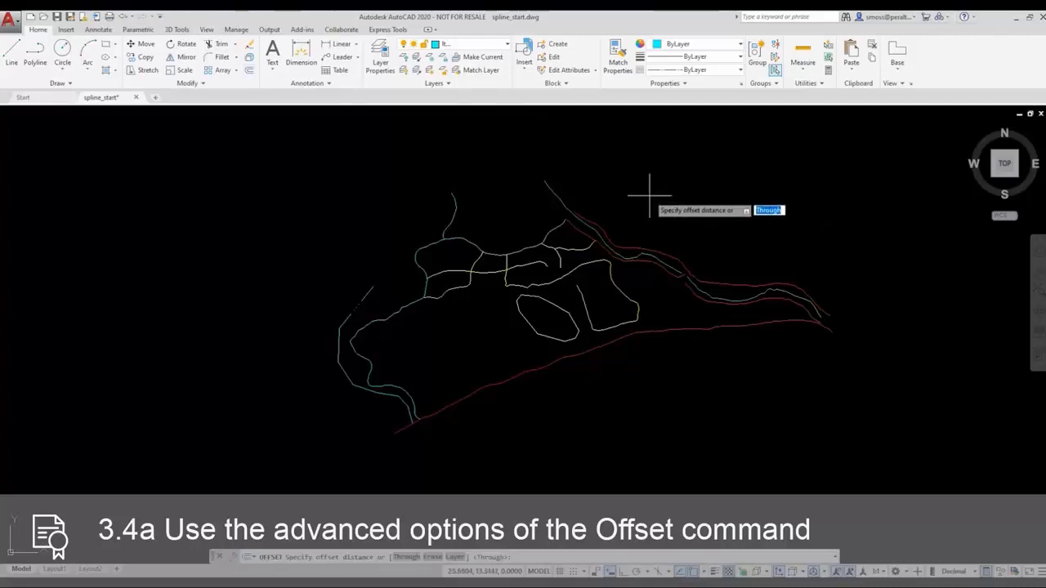
right_click(650, 201)
click(693, 242)
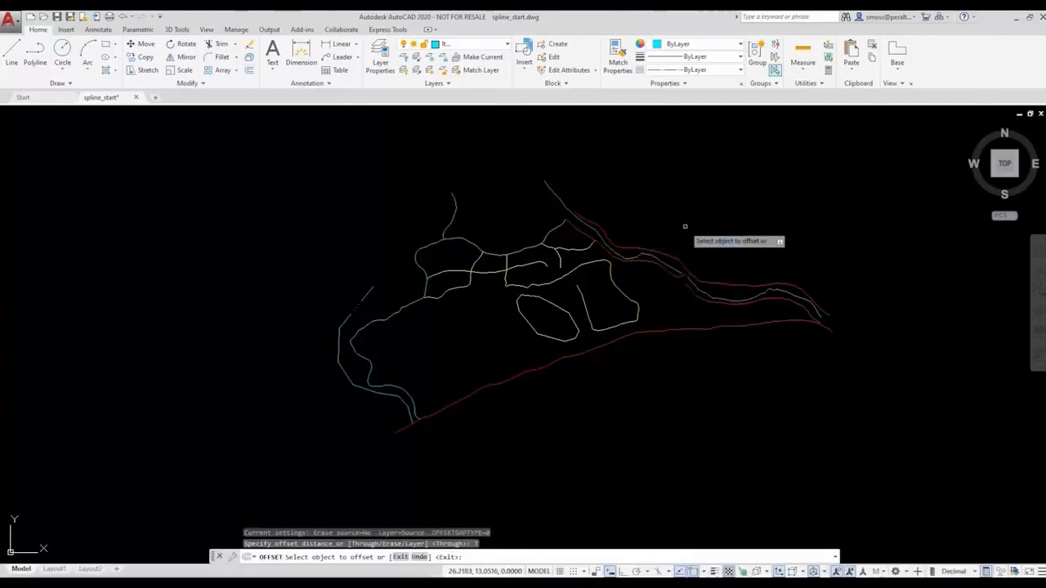
click(626, 241)
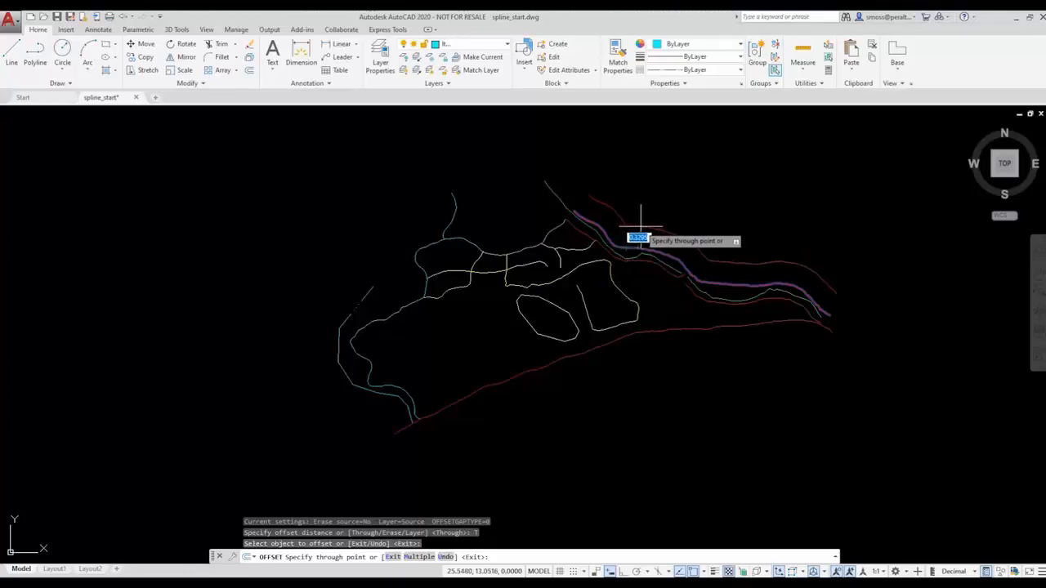
click(641, 228)
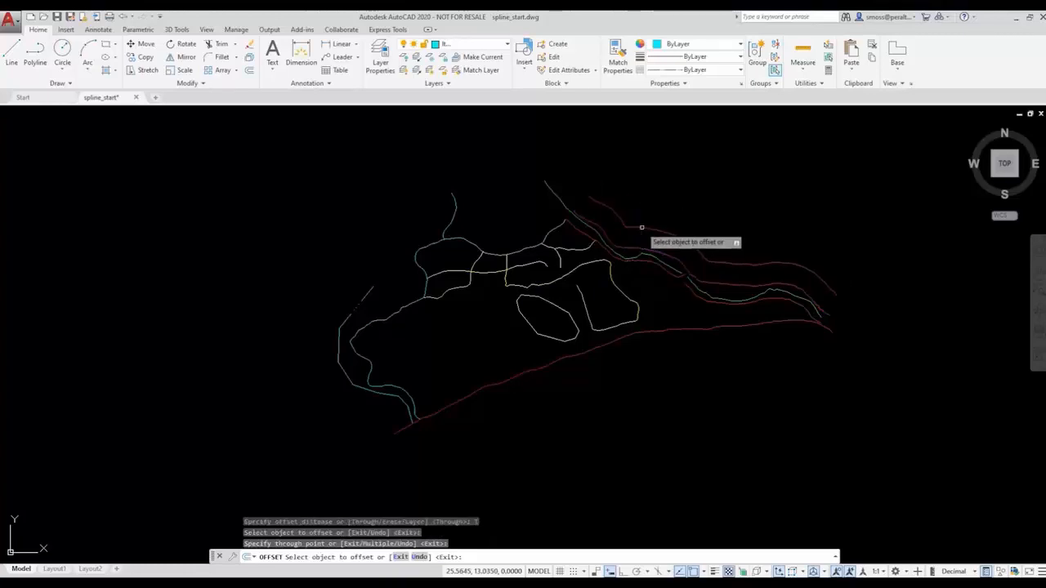
right_click(657, 202)
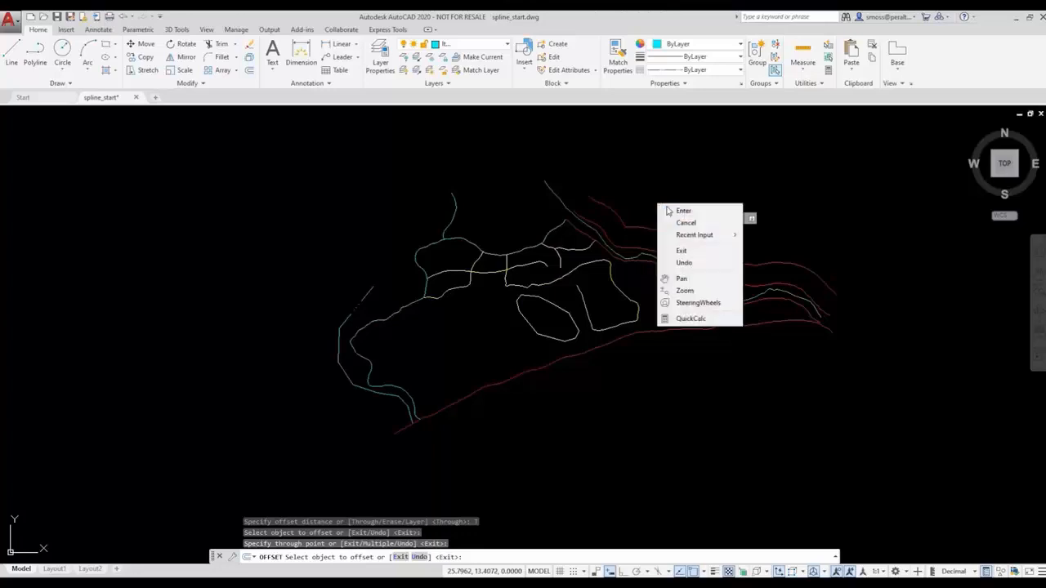
click(675, 210)
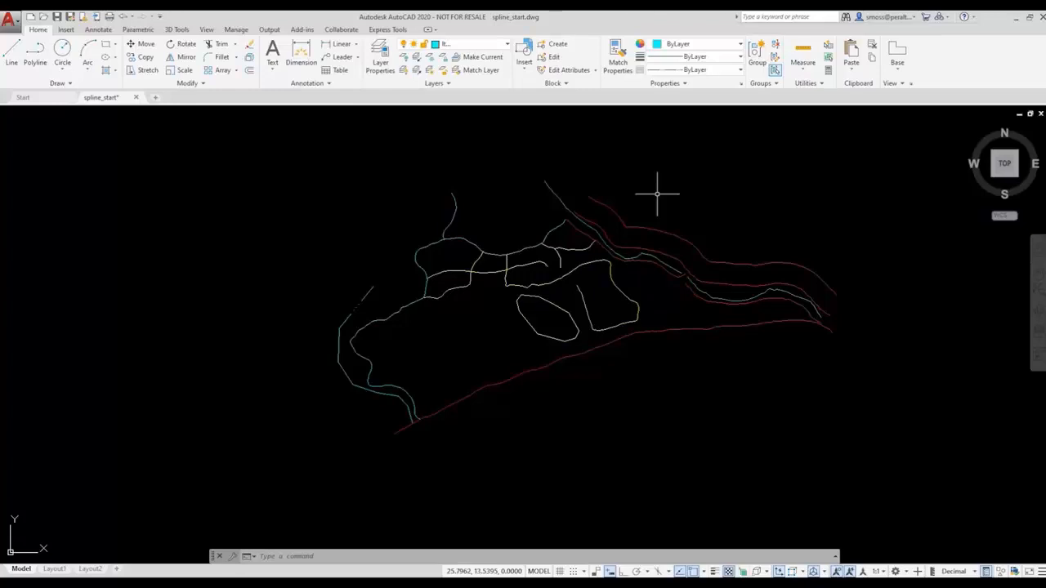
Apply Spline Fit to the offset red polyline, then select it to check its object type and deselect it
click(627, 226)
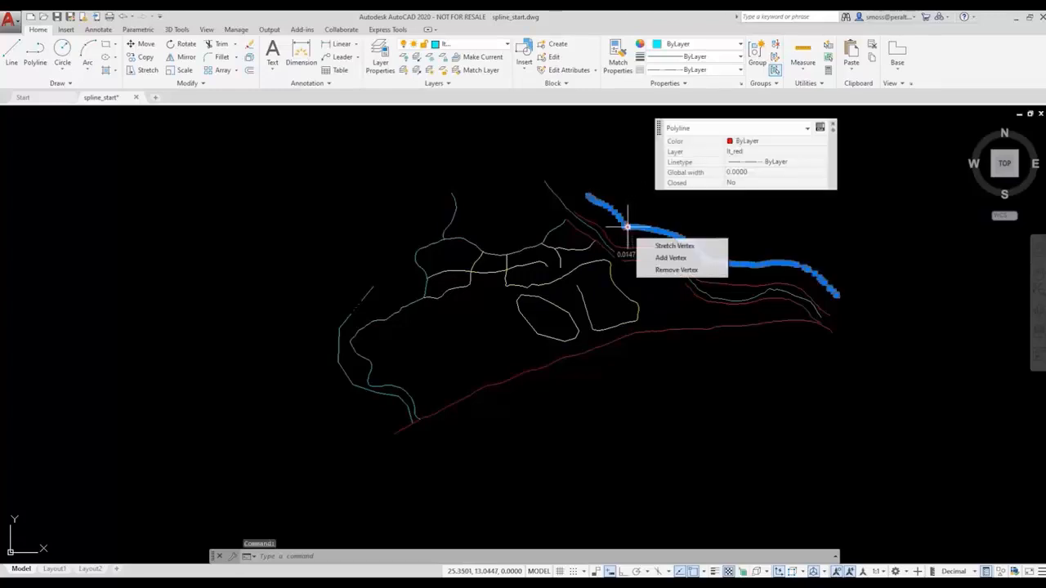
right_click(627, 226)
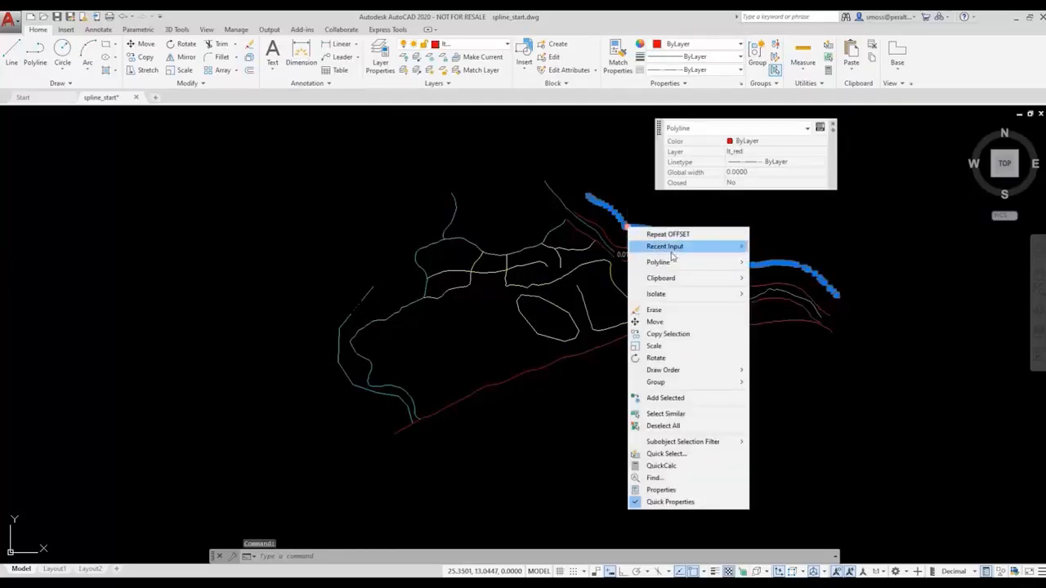
mouse_move(693, 269)
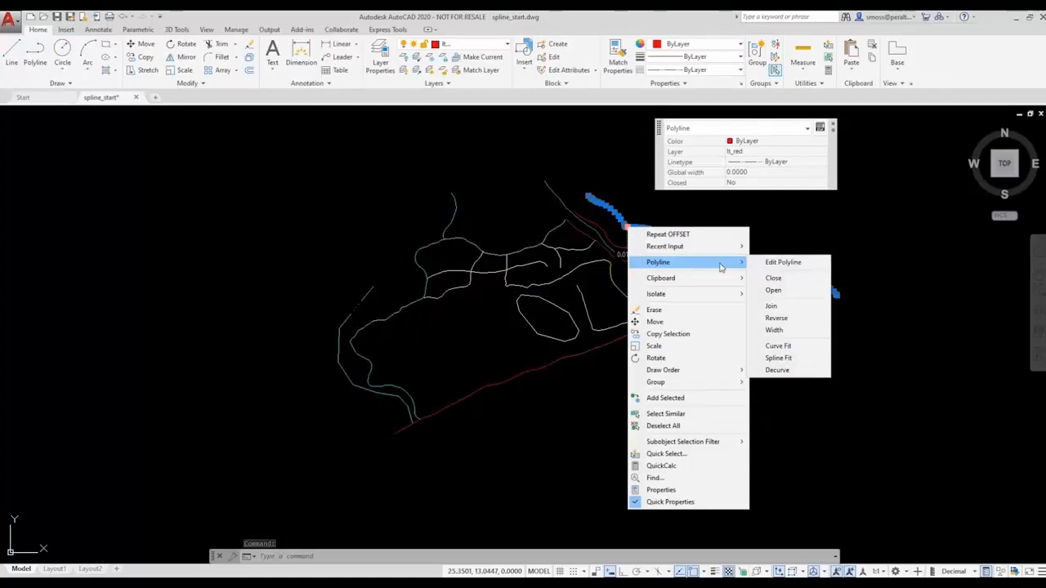
click(801, 360)
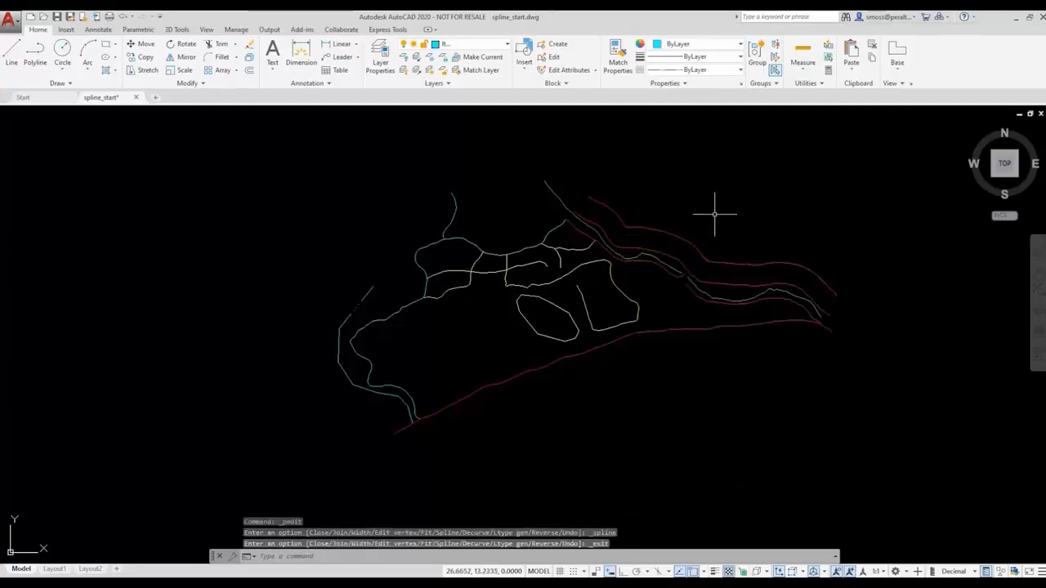
click(651, 220)
click(616, 226)
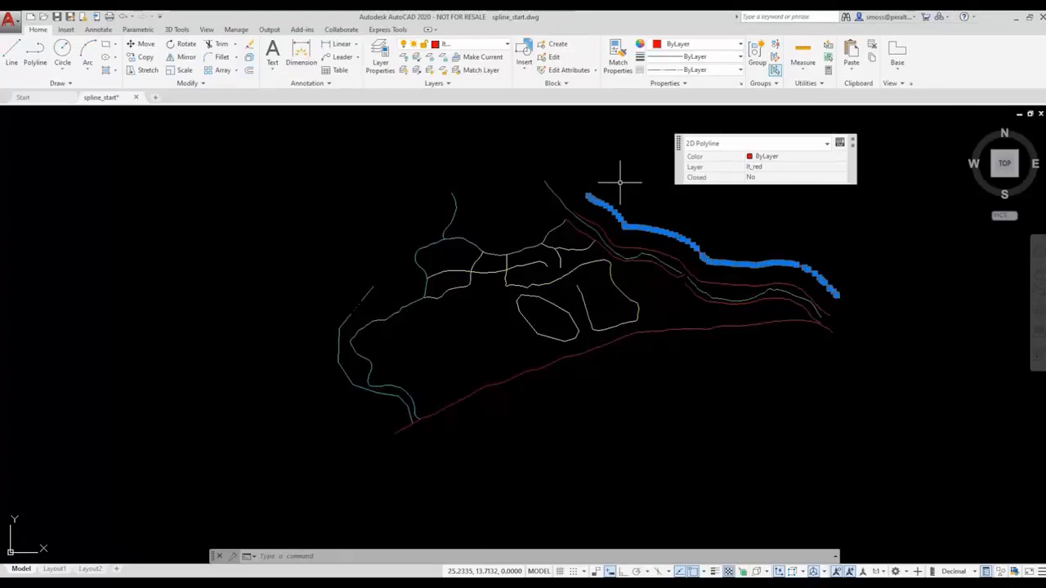
key(Escape)
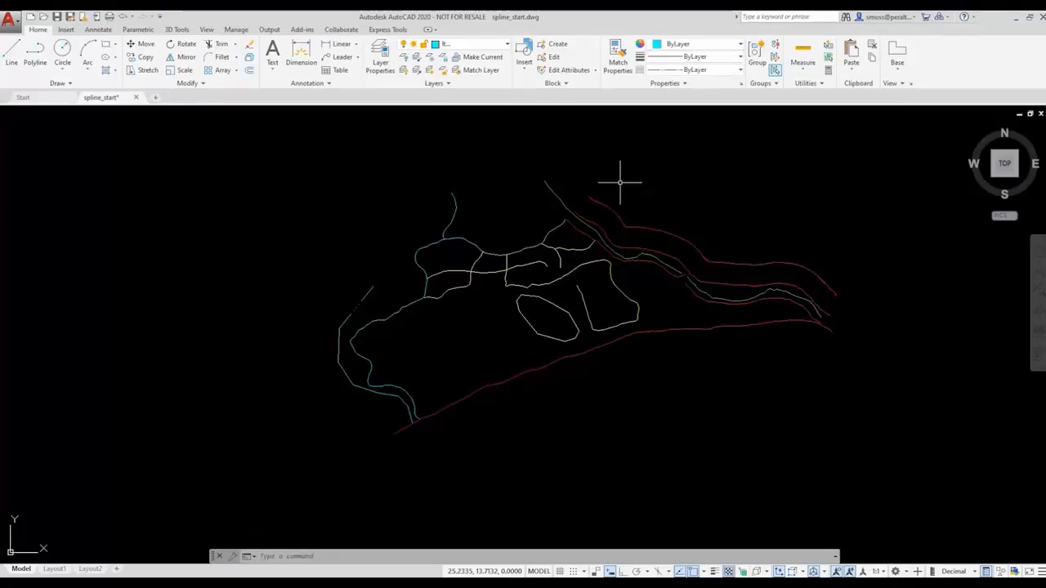
Draw an open five-point fit spline running from northwest to southeast, just north of the offset red polyline
click(59, 83)
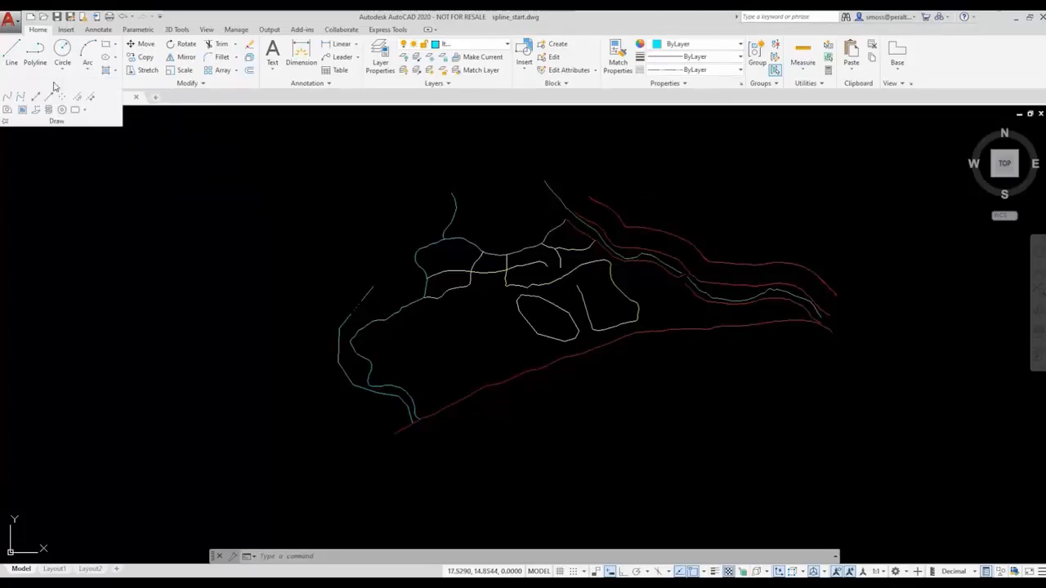
click(7, 97)
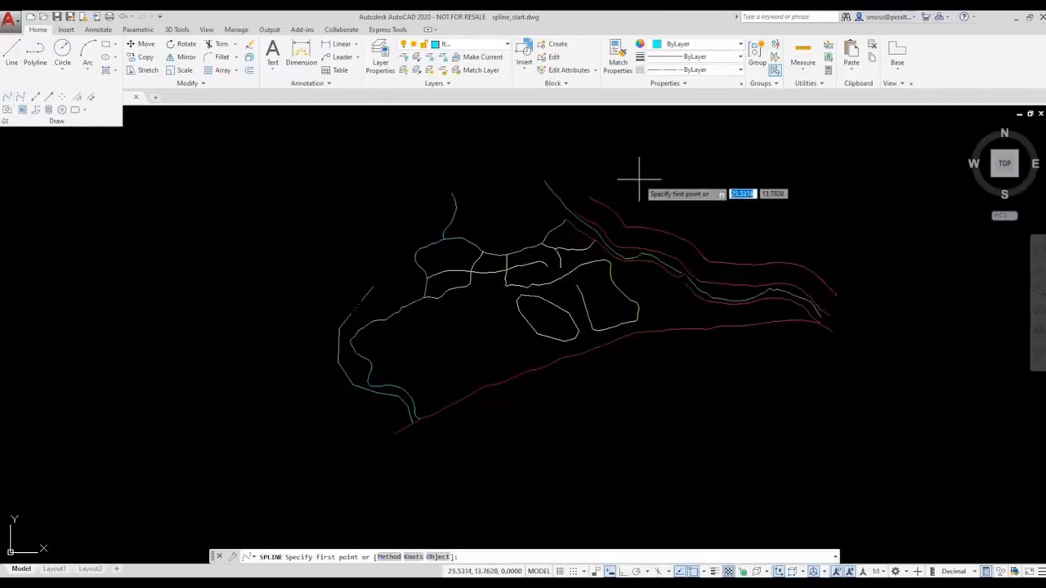
click(608, 182)
click(627, 204)
click(716, 215)
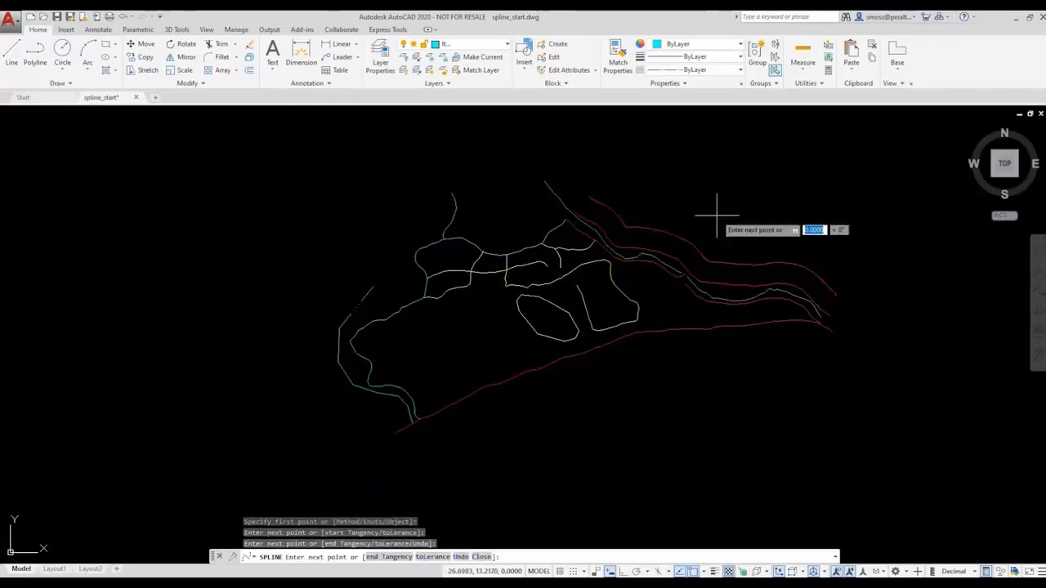
click(787, 251)
click(840, 251)
right_click(842, 254)
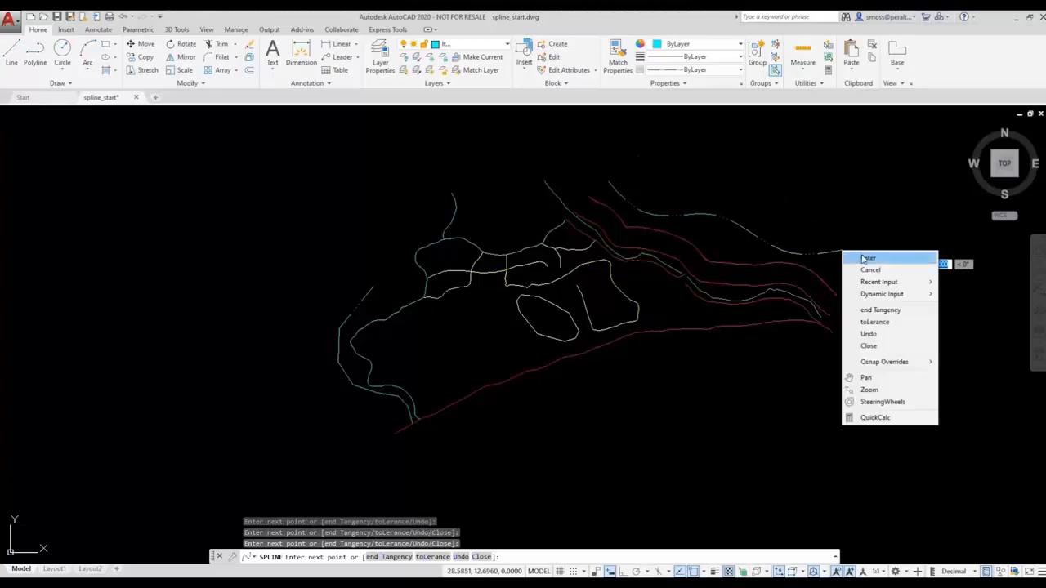
click(864, 258)
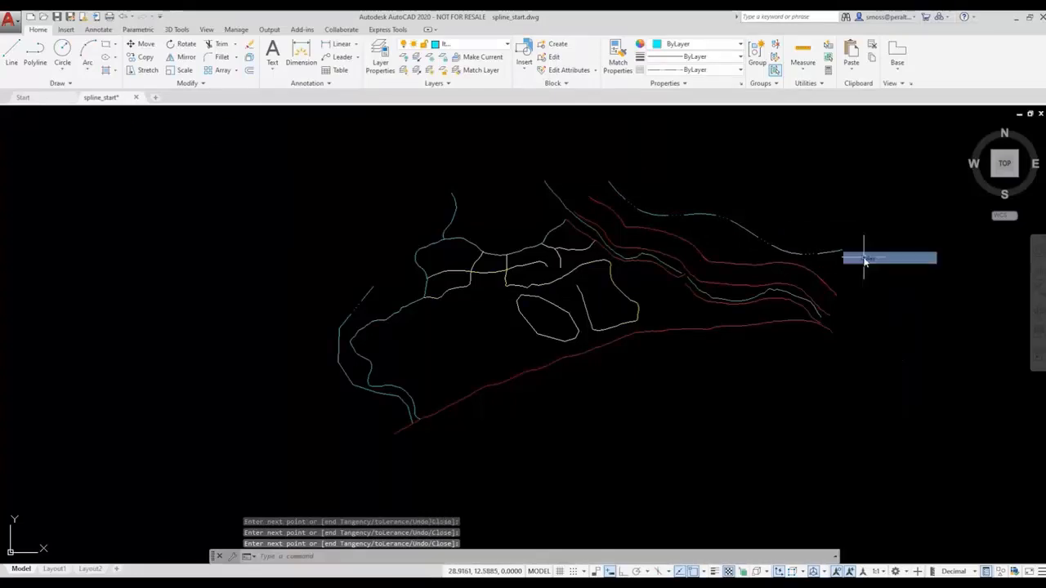
Stretch the new cyan spline's middle fit point to the northeast to form a higher crest, and deselect the spline
click(735, 224)
mouse_move(717, 215)
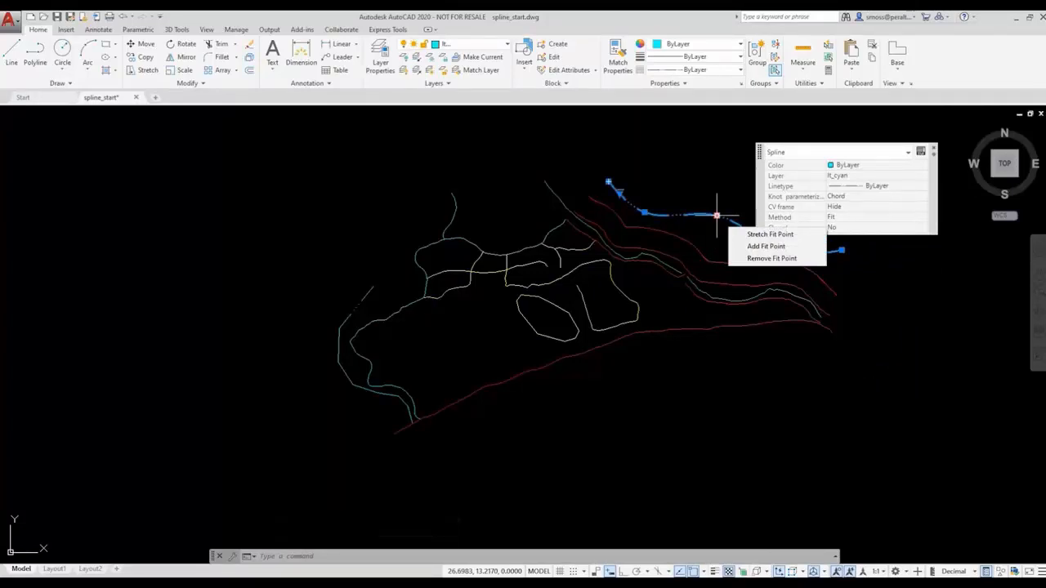
click(717, 216)
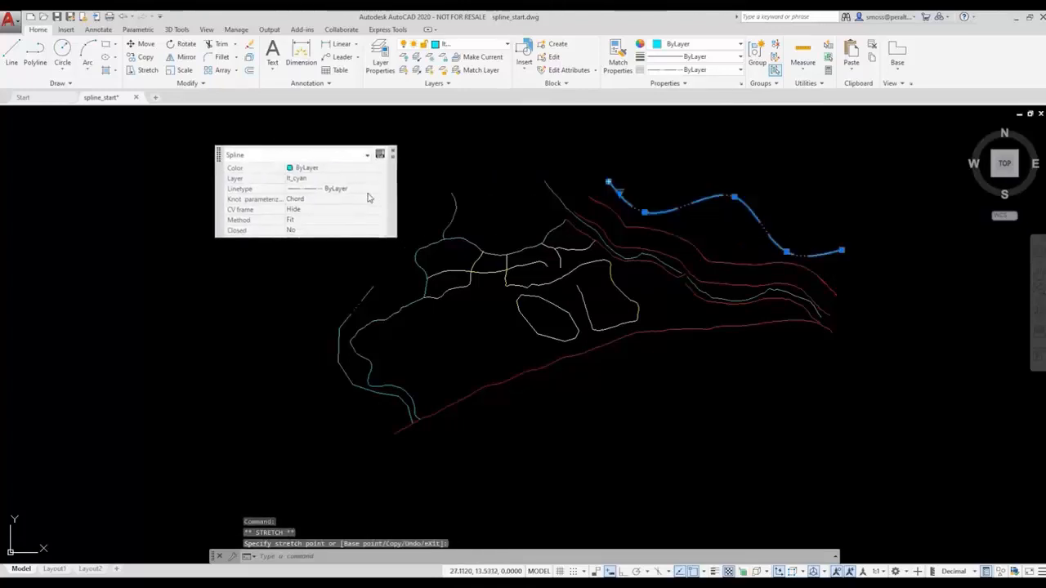
key(Escape)
key(Escape)
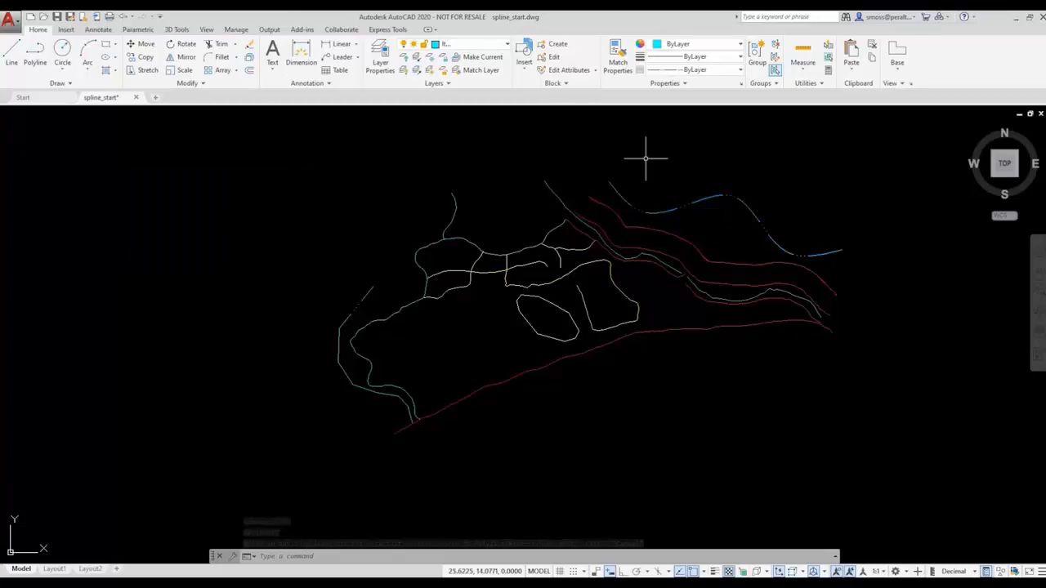
Convert the cyan fit spline to a polyline with SPLINEDIT, using a precision of 10
text(spline)
key(Return)
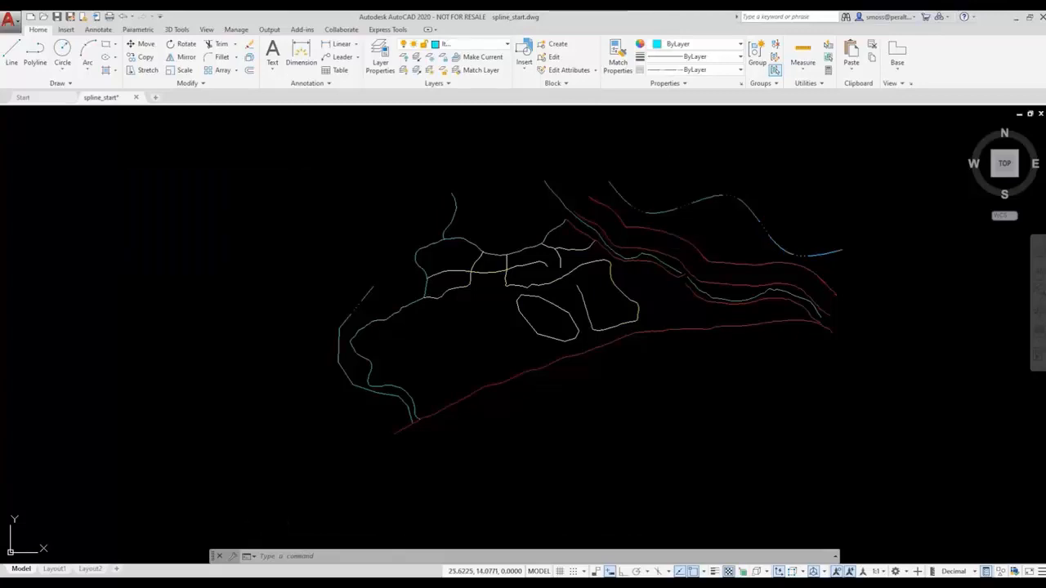
click(644, 211)
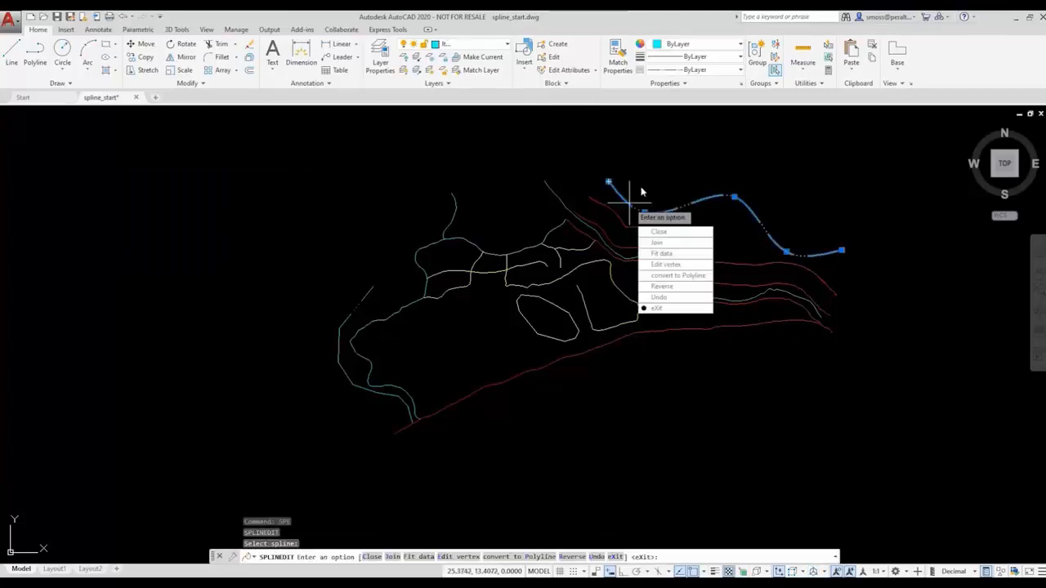
click(695, 276)
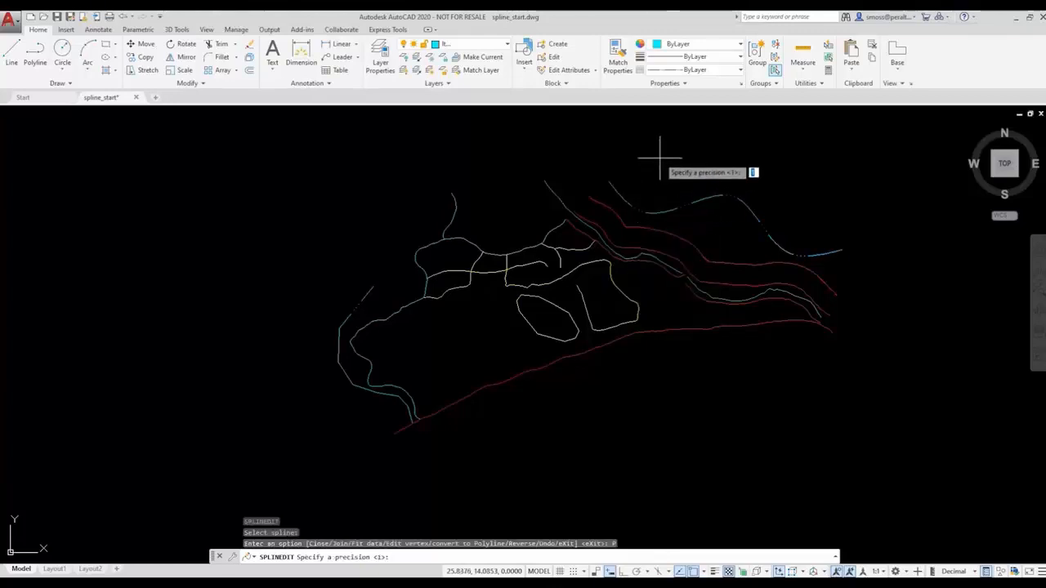
text(10)
key(Return)
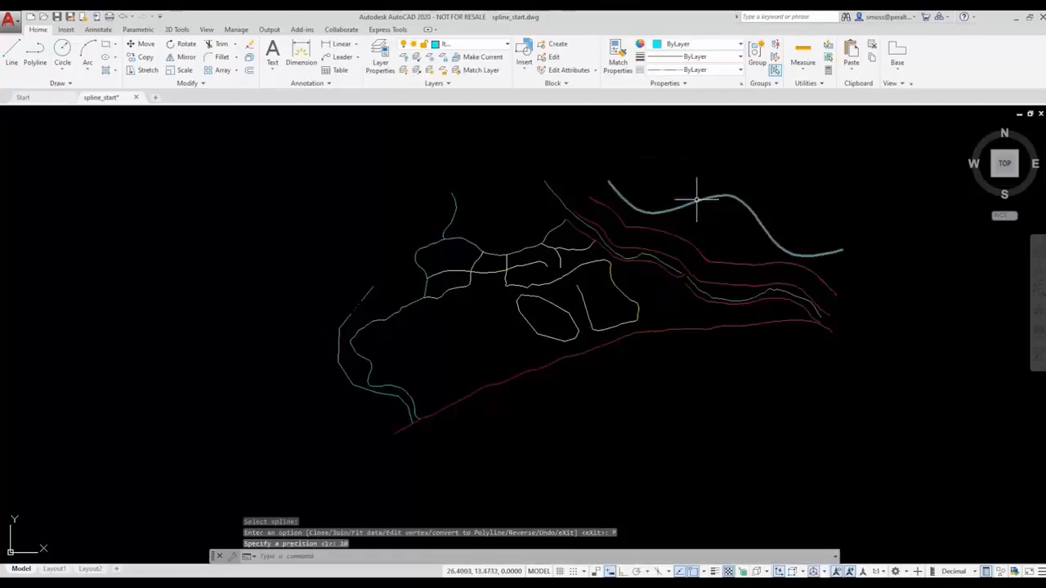
mouse_move(696, 198)
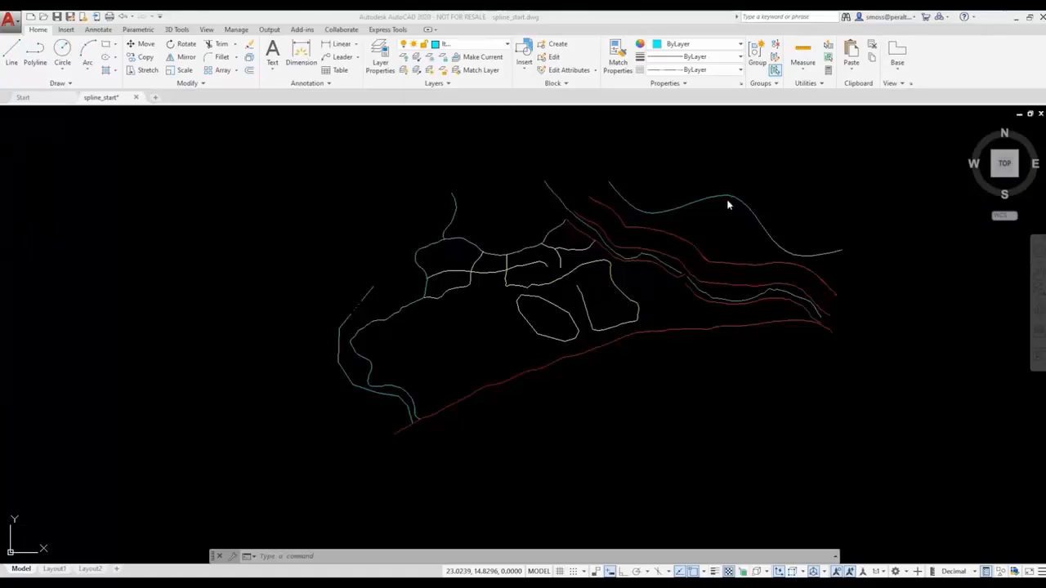
Set the elevation of the converted cyan polyline north of the red lines to 10 and deselect it
click(651, 213)
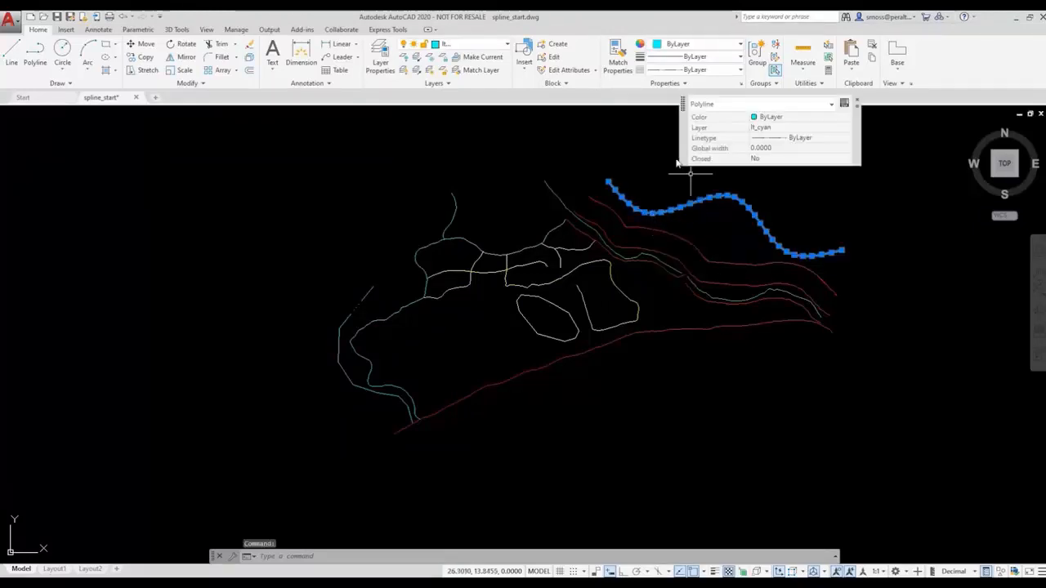
right_click(609, 139)
click(652, 402)
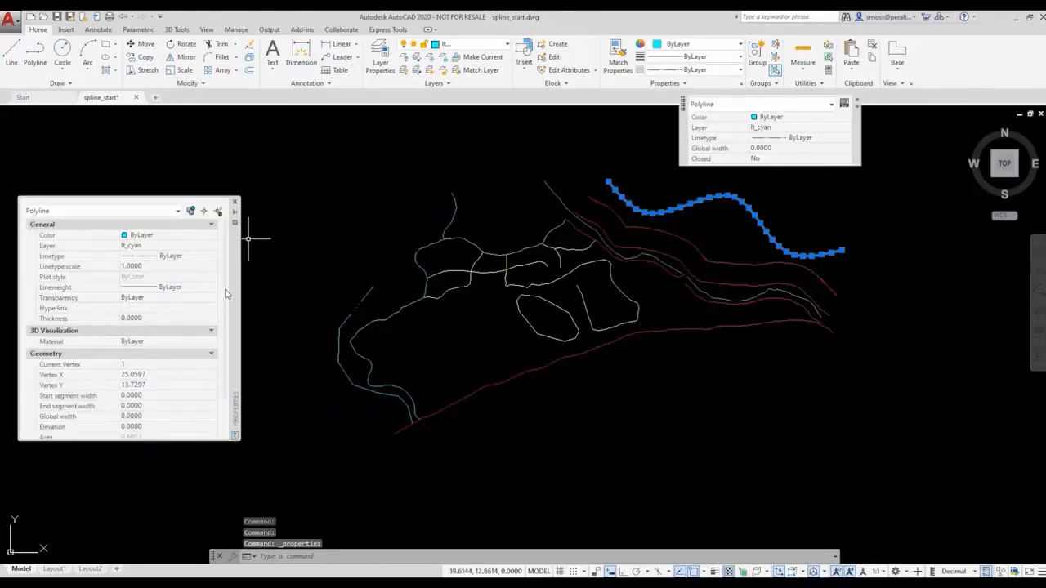
click(102, 427)
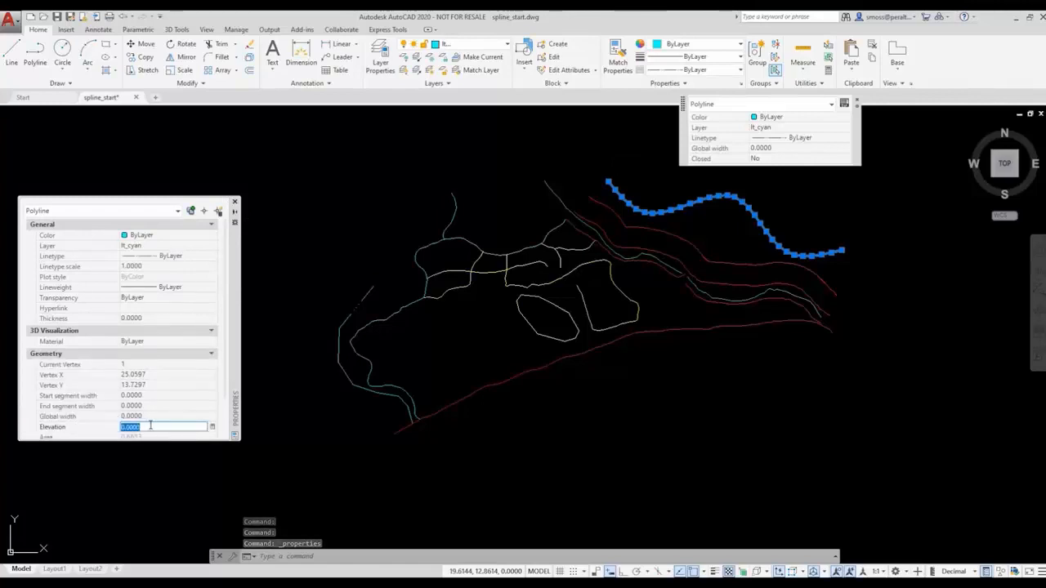
text(10)
key(Return)
scroll(157, 427, down, 1)
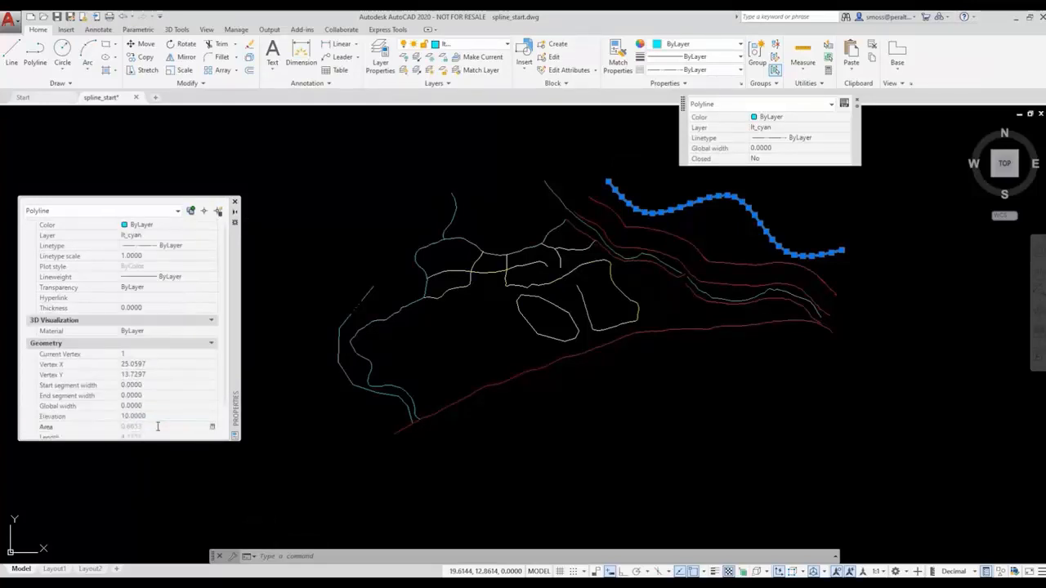
click(234, 202)
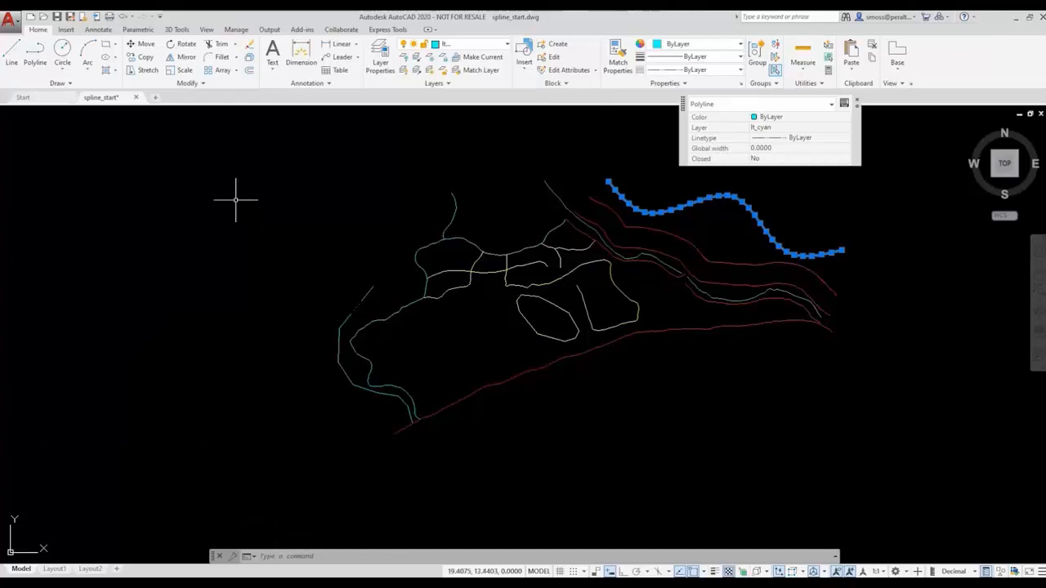
key(Escape)
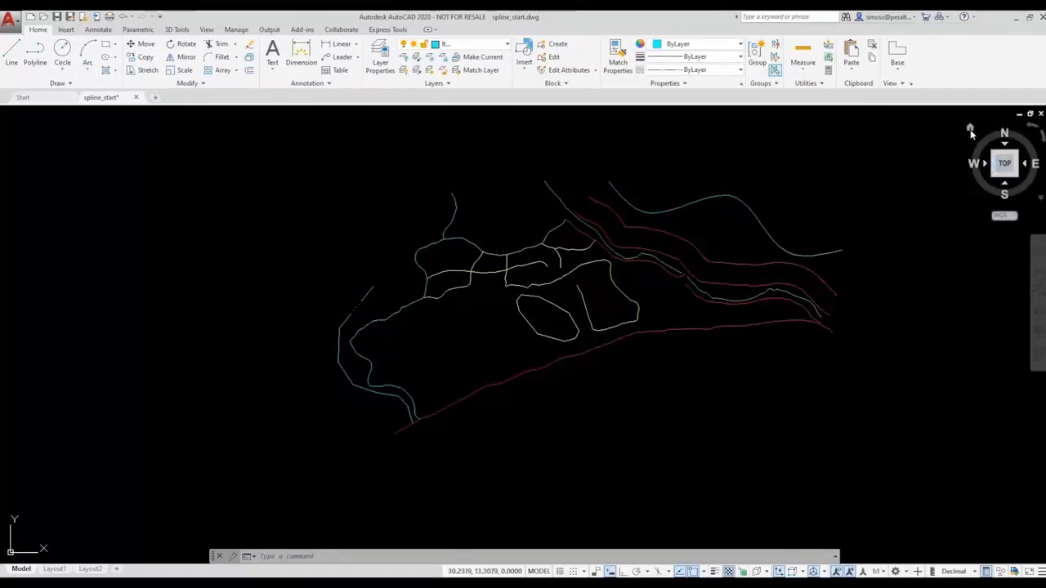
Inspect the raised cyan polyline's height in the home 3D view and from another angle, then return to the World plan view
click(971, 131)
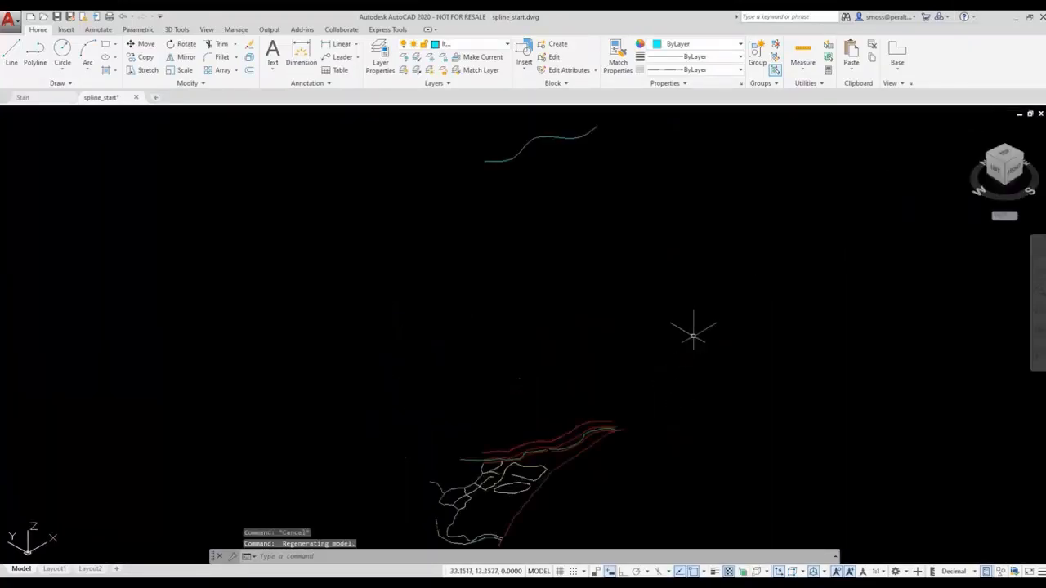
scroll(686, 335, down, 3)
mouse_move(674, 337)
shift+middle_down()
mouse_move(705, 289)
mouse_move(634, 316)
mouse_move(572, 308)
mouse_move(701, 308)
mouse_move(666, 324)
mouse_move(588, 322)
mouse_move(604, 330)
mouse_move(673, 319)
mouse_move(577, 310)
mouse_move(591, 327)
mouse_move(644, 327)
shift+middle_up()
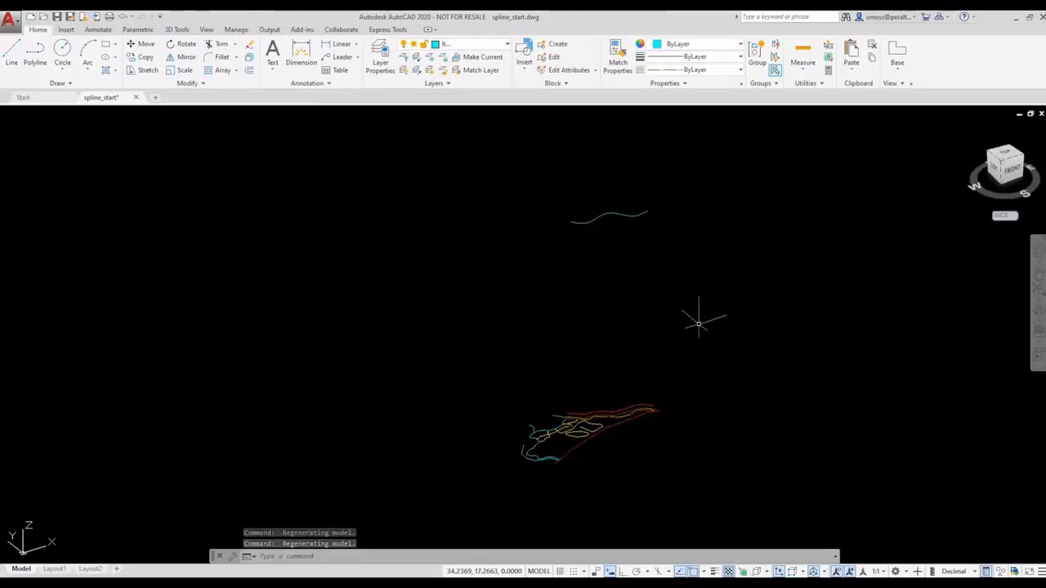
text(PLAN)
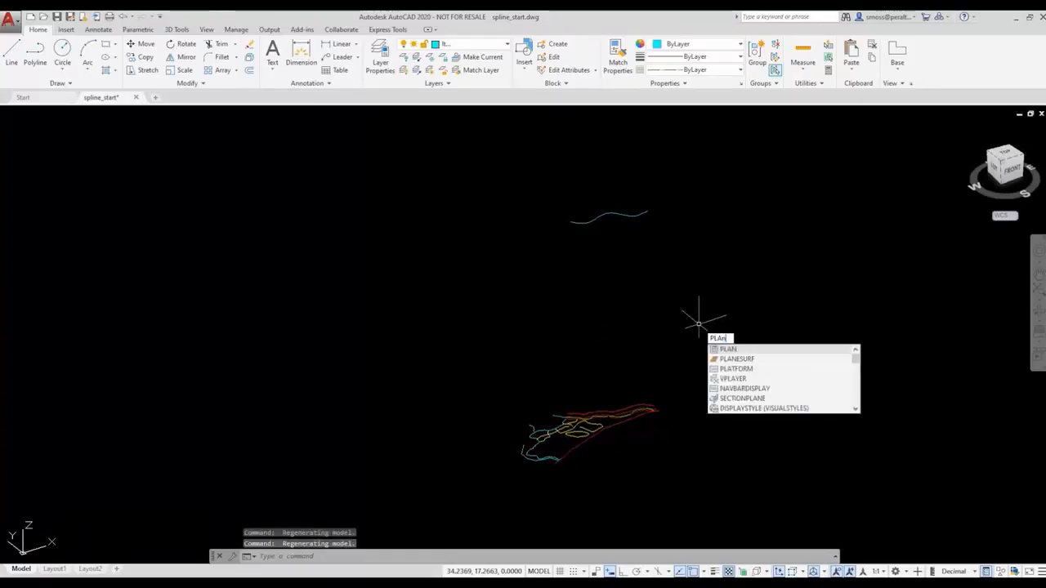
key(Return)
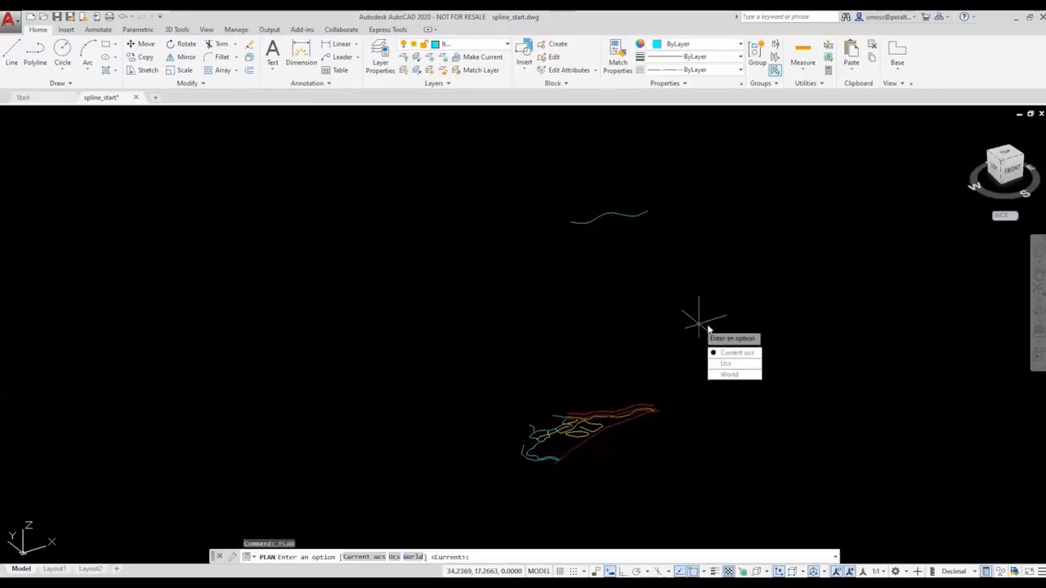
click(740, 375)
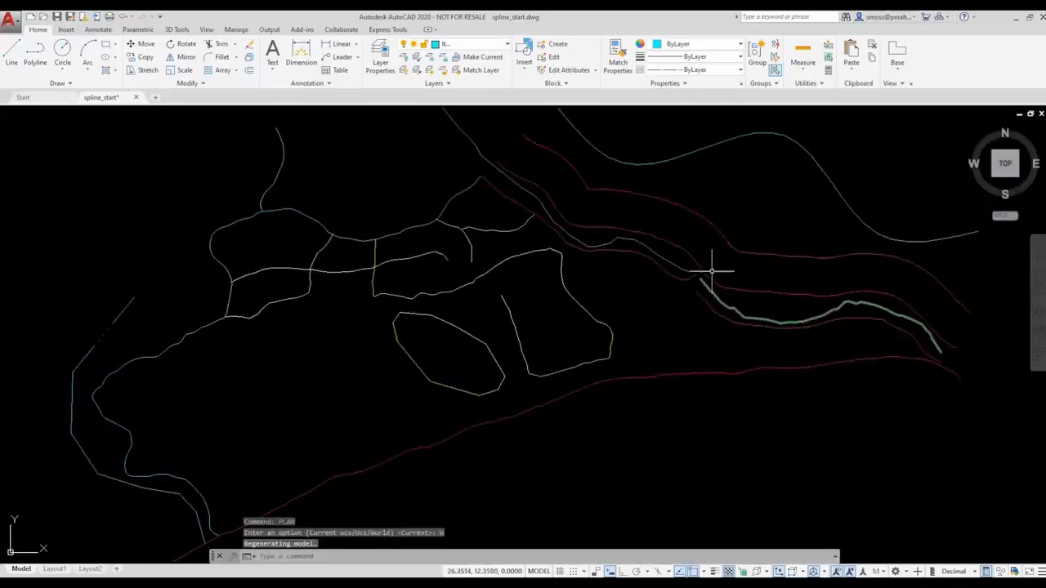
scroll(712, 270, down, 2)
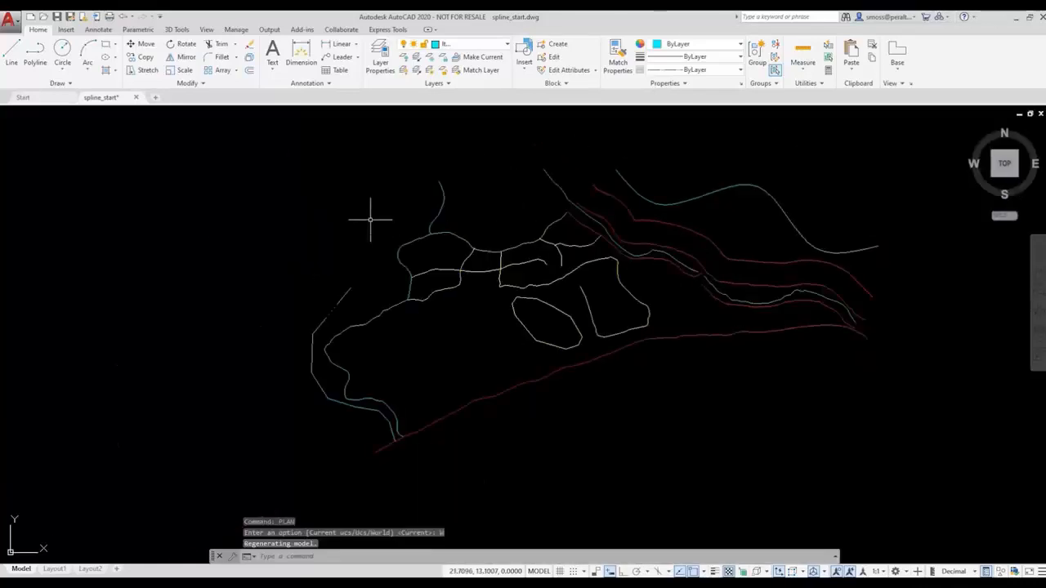
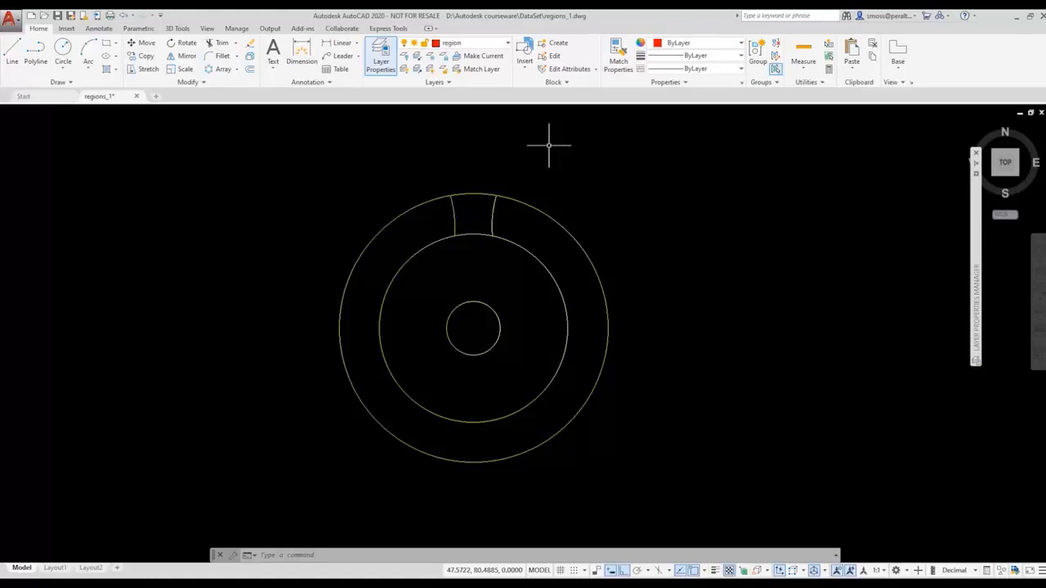
Create a Region boundary from the closed area between the two arcs and the outer circles in regions_1.dwg
text(bo)
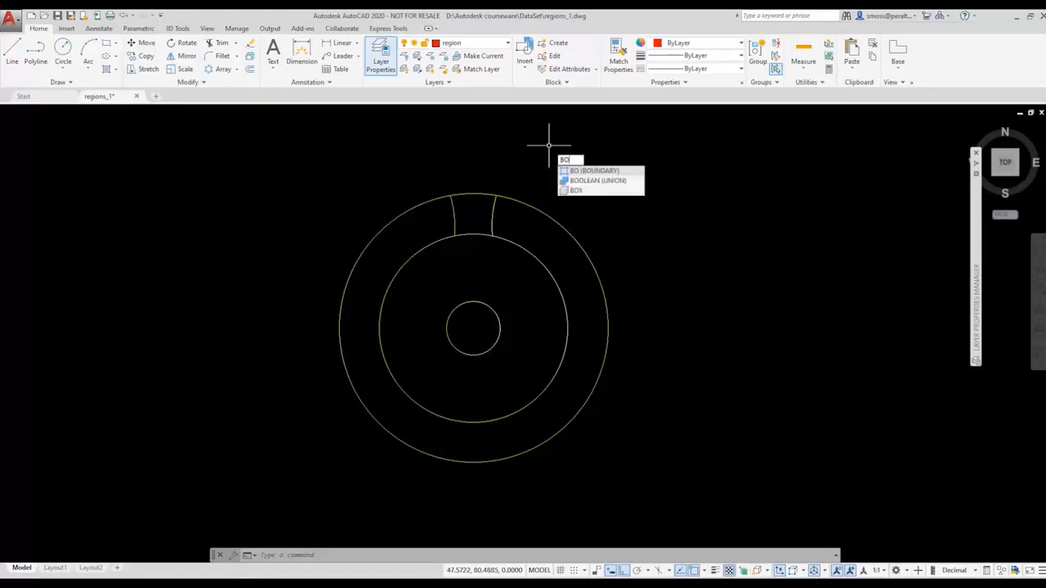
key(Return)
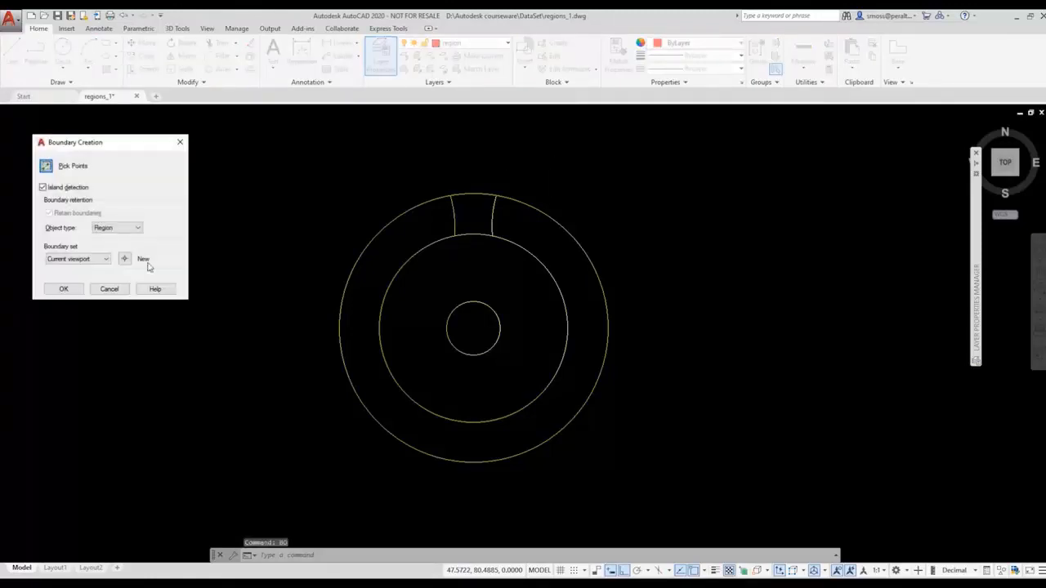
click(129, 228)
click(124, 236)
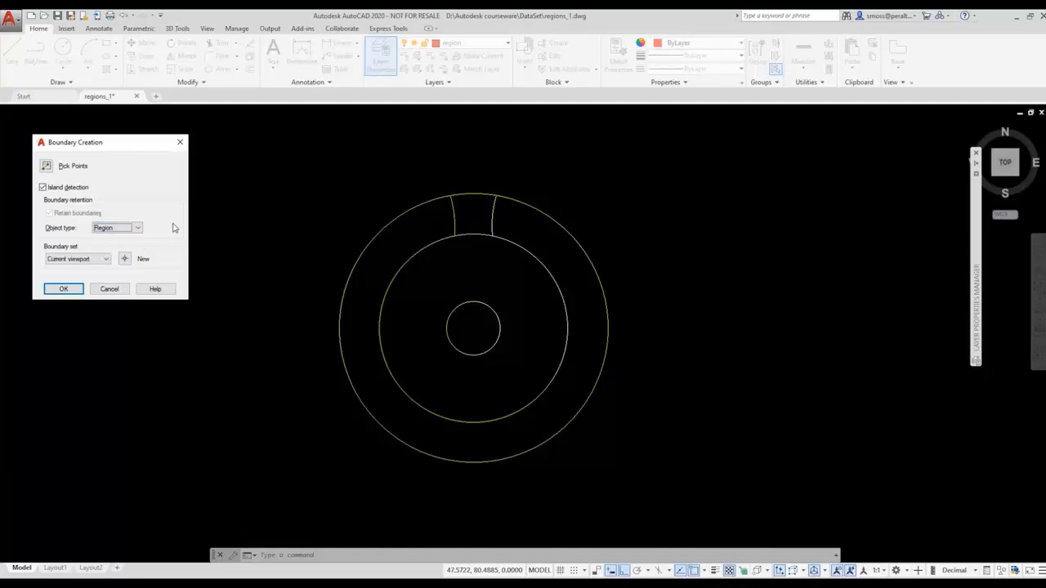
click(47, 167)
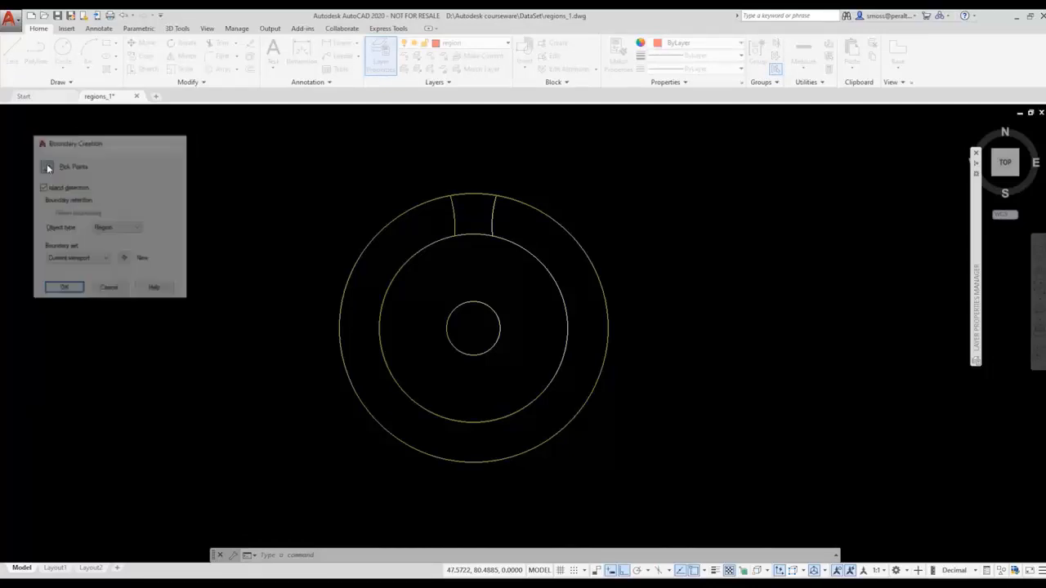
click(474, 215)
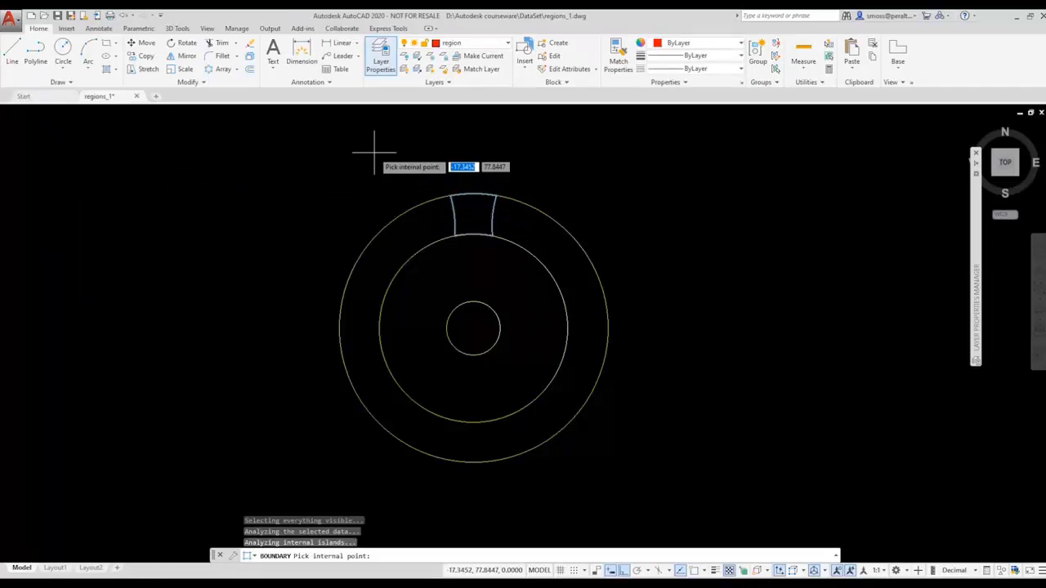
key(Return)
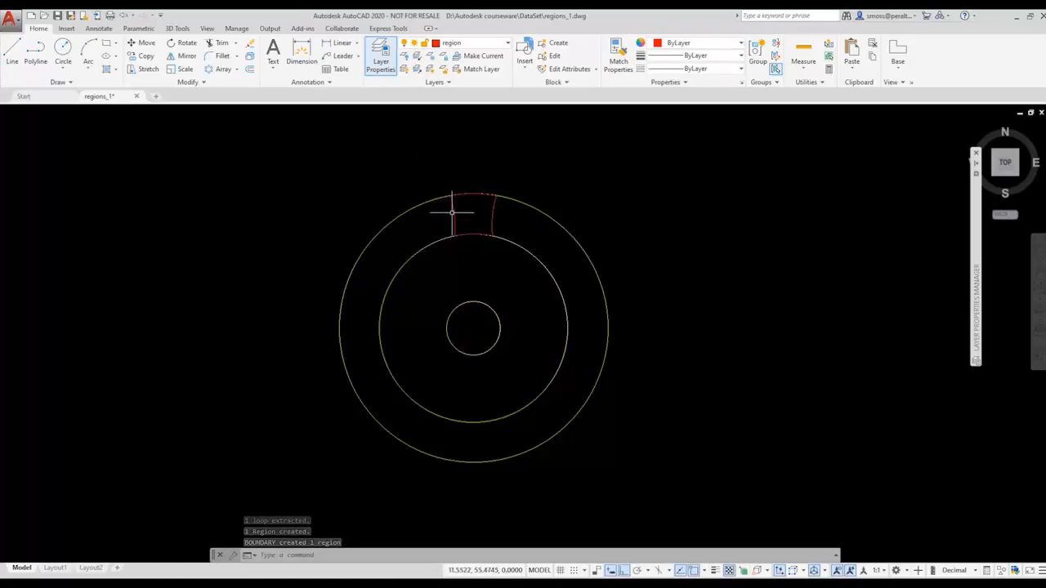
Create a polar array of the red region about the center of the circles, with 12 items
mouse_move(453, 211)
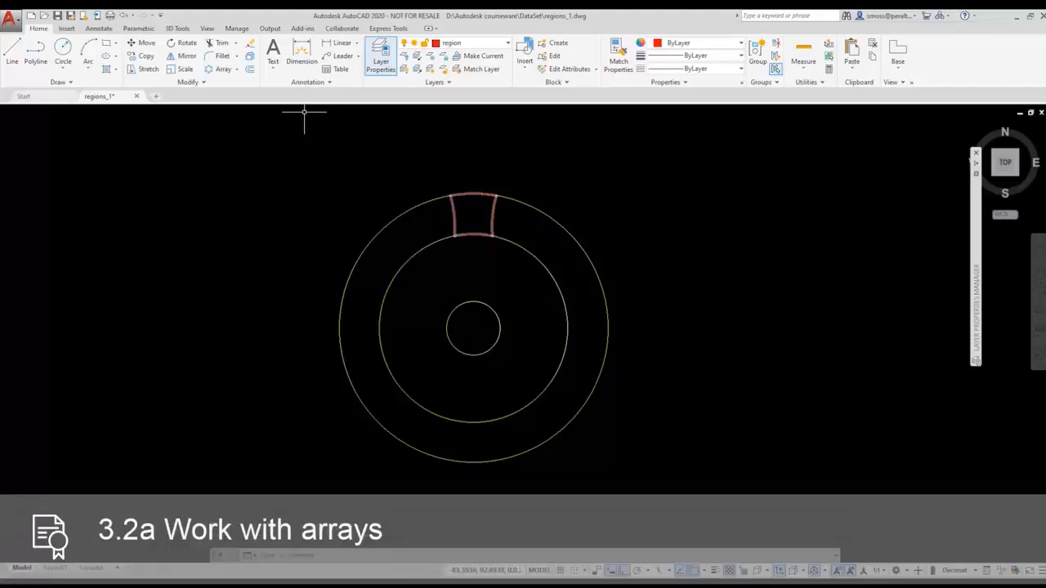
click(236, 70)
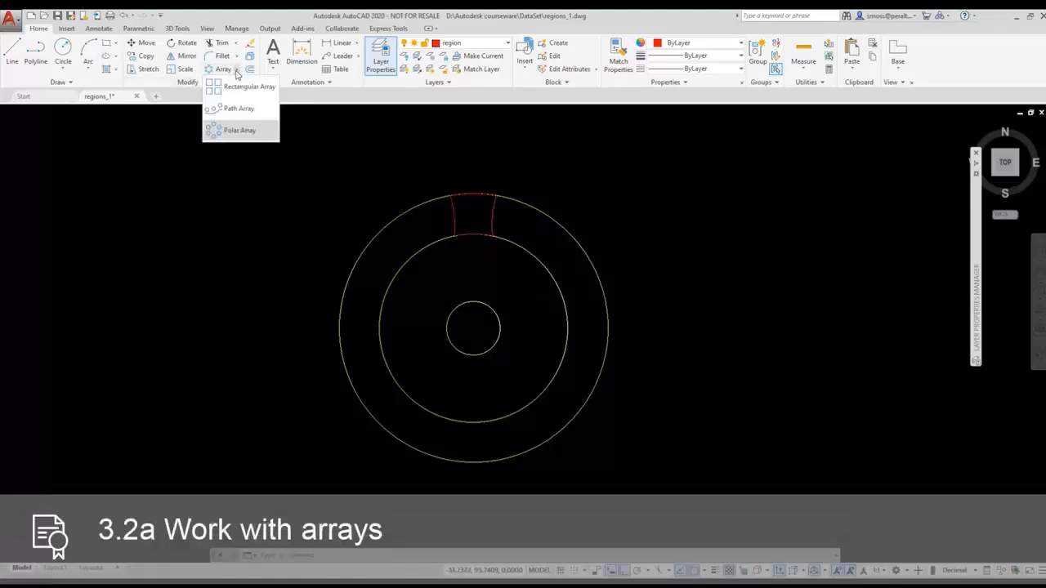
click(240, 130)
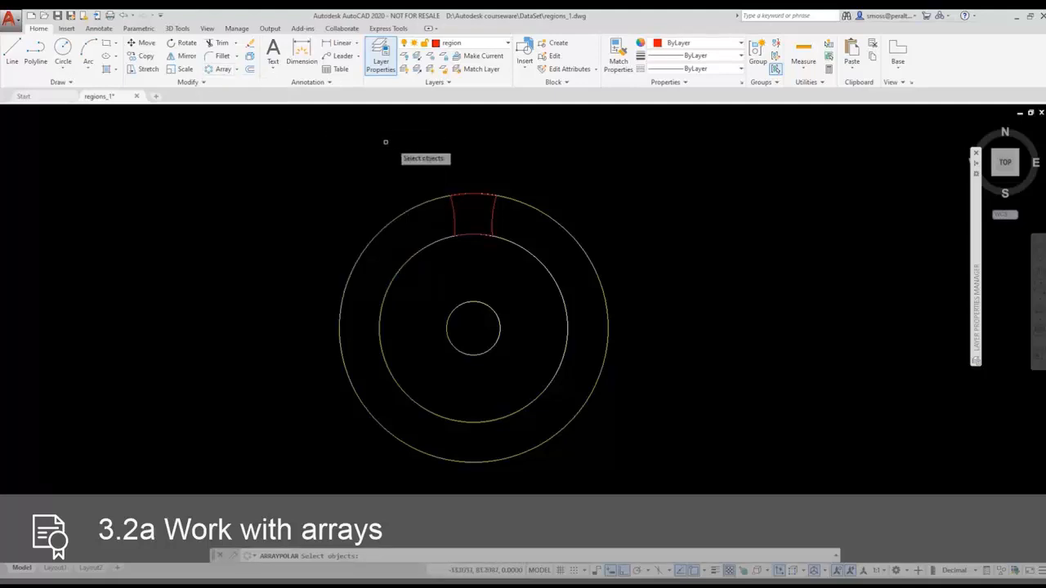
click(455, 213)
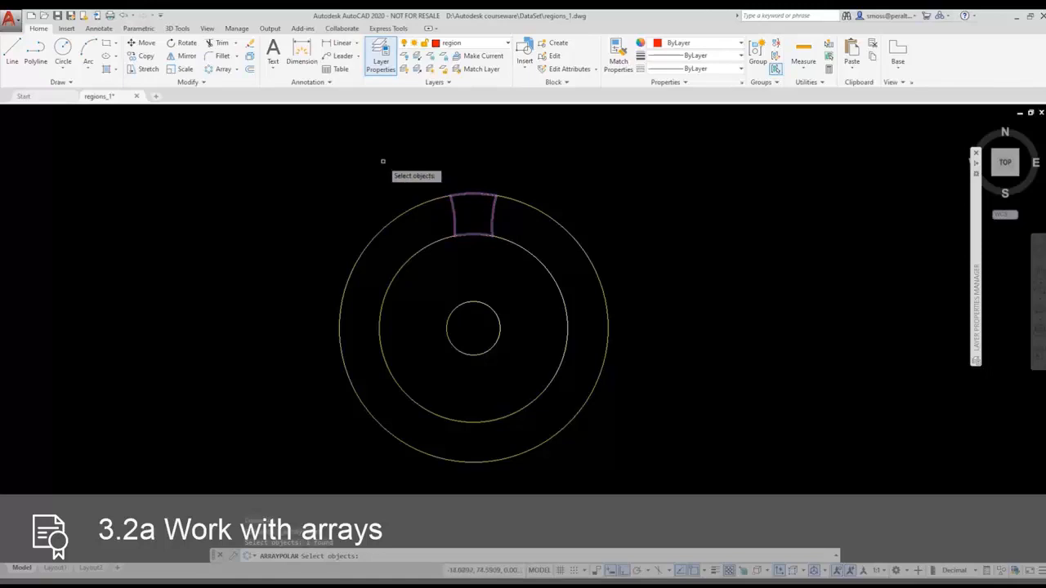
key(Return)
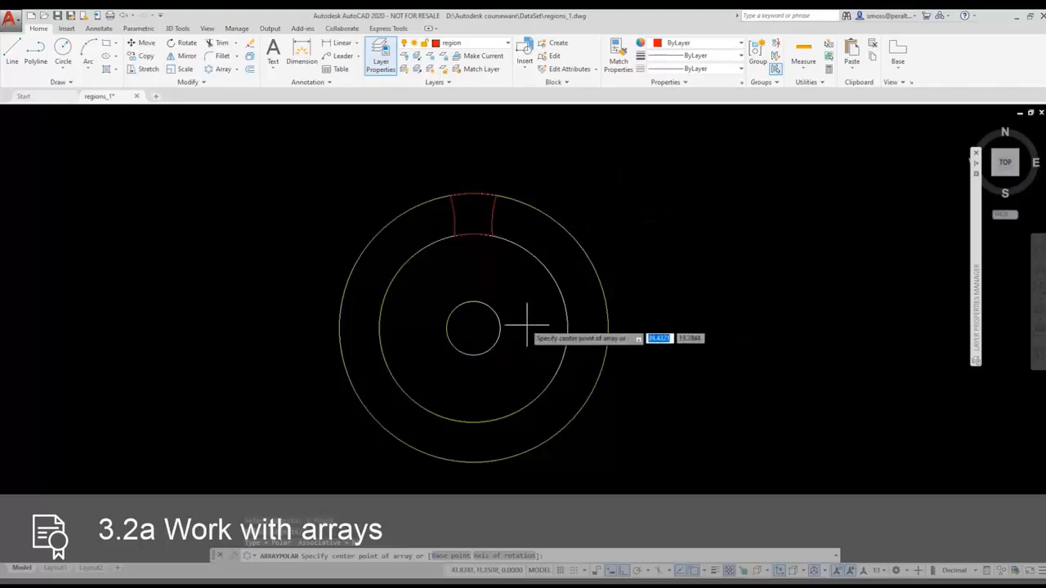
click(472, 329)
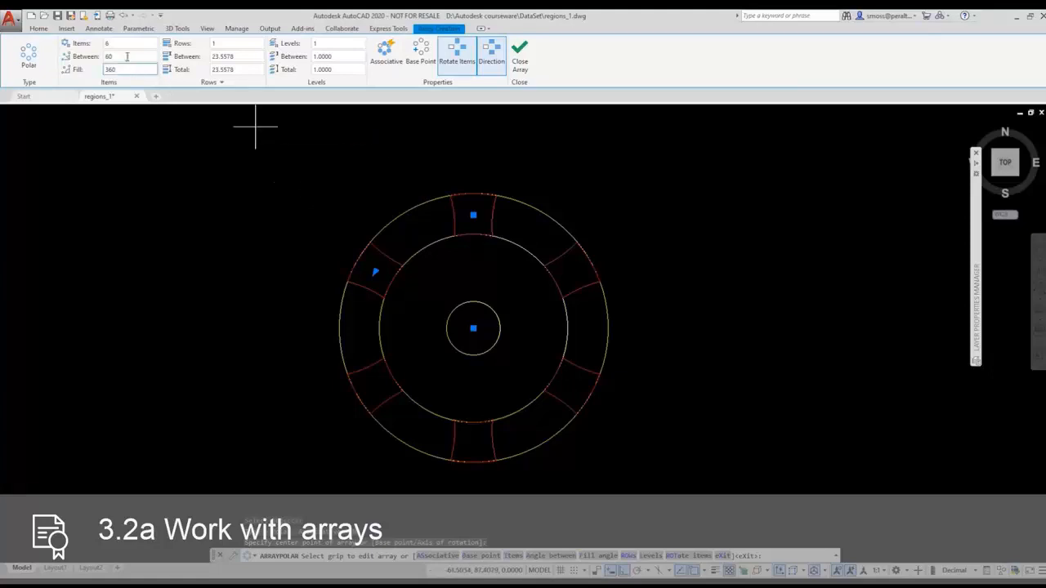
text(12)
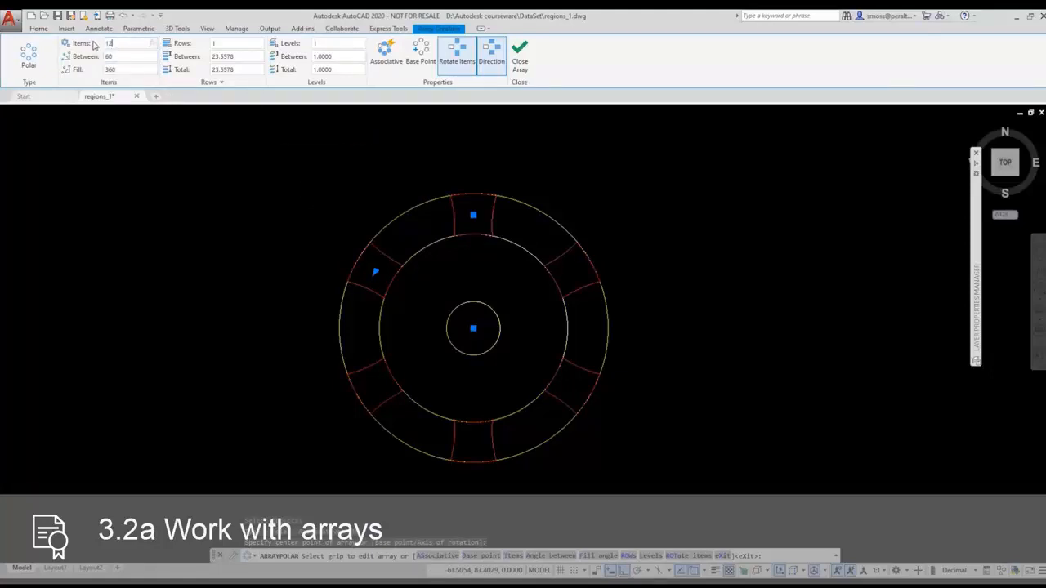
key(Return)
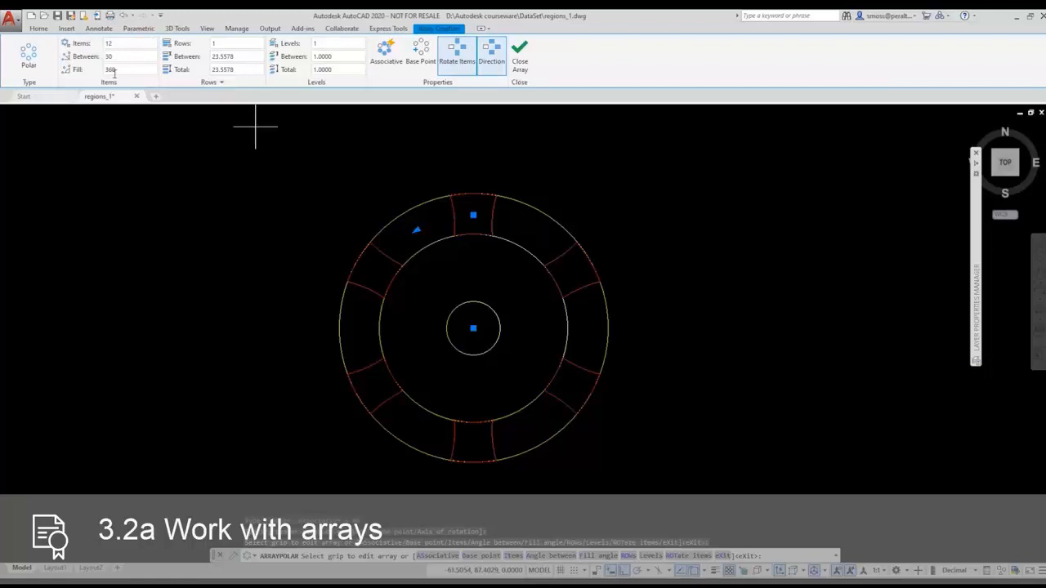
Switch item rotation off to compare the layout, switch it back on, and finish the polar array
click(452, 62)
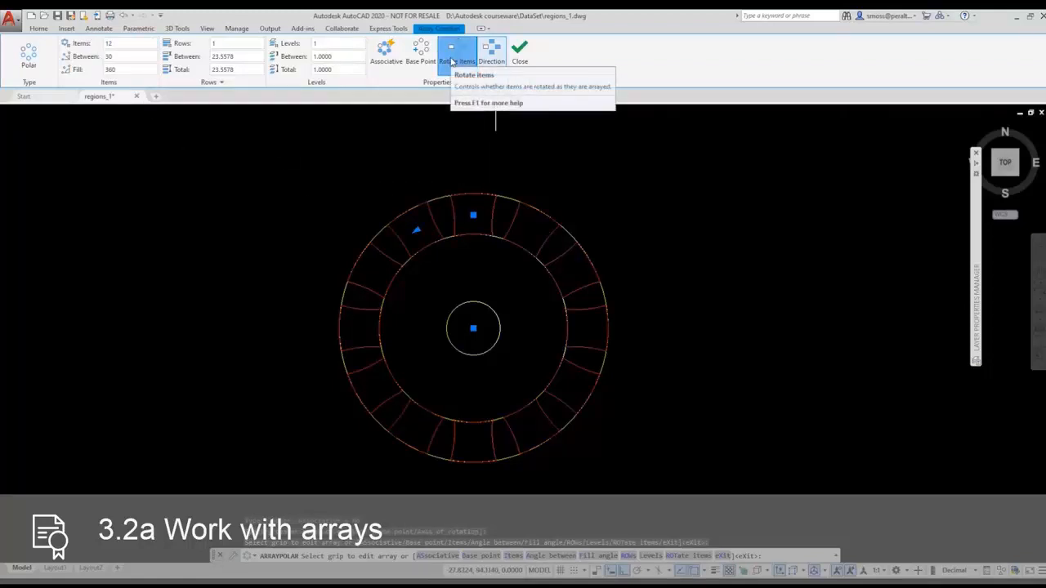
click(452, 62)
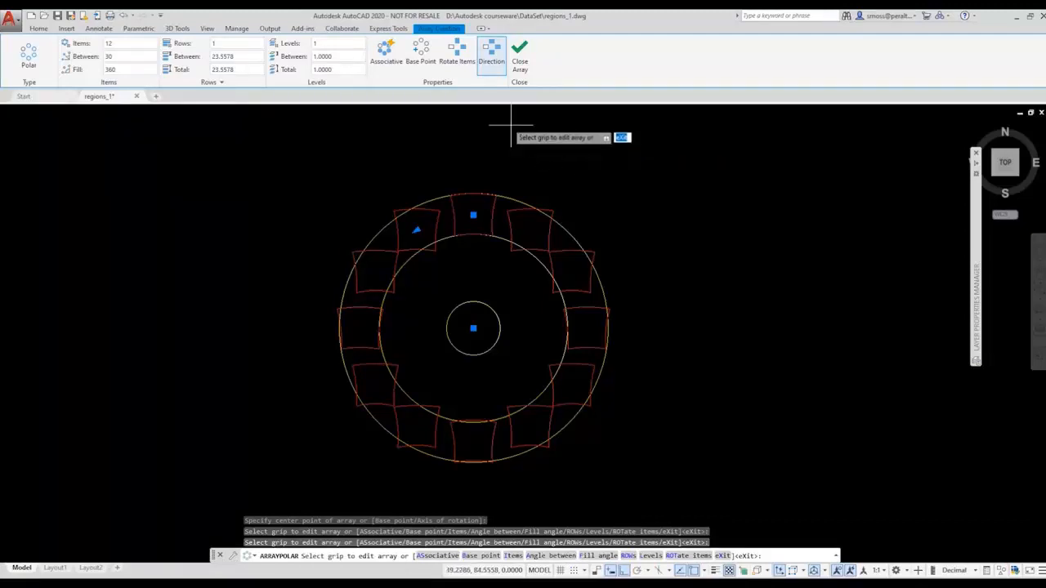
click(459, 61)
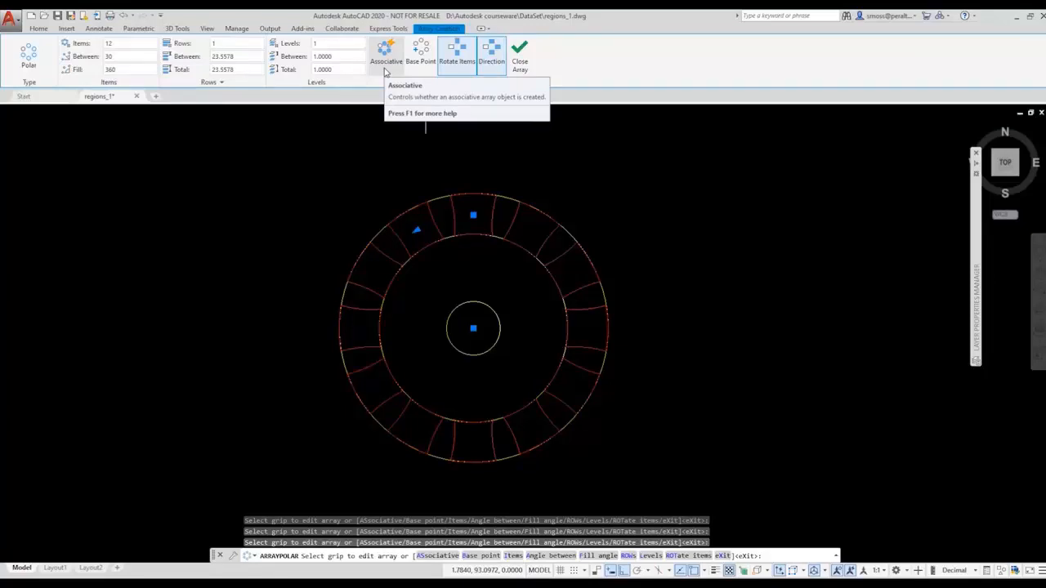
click(519, 62)
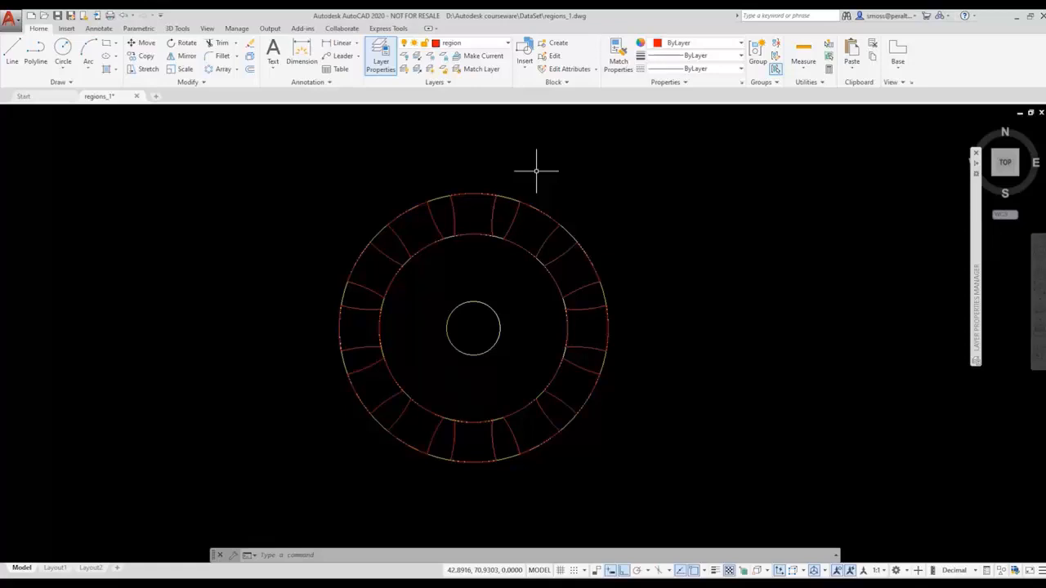
Make the spur gear layer current and freeze the region layer by picking the red arrayed region
click(469, 45)
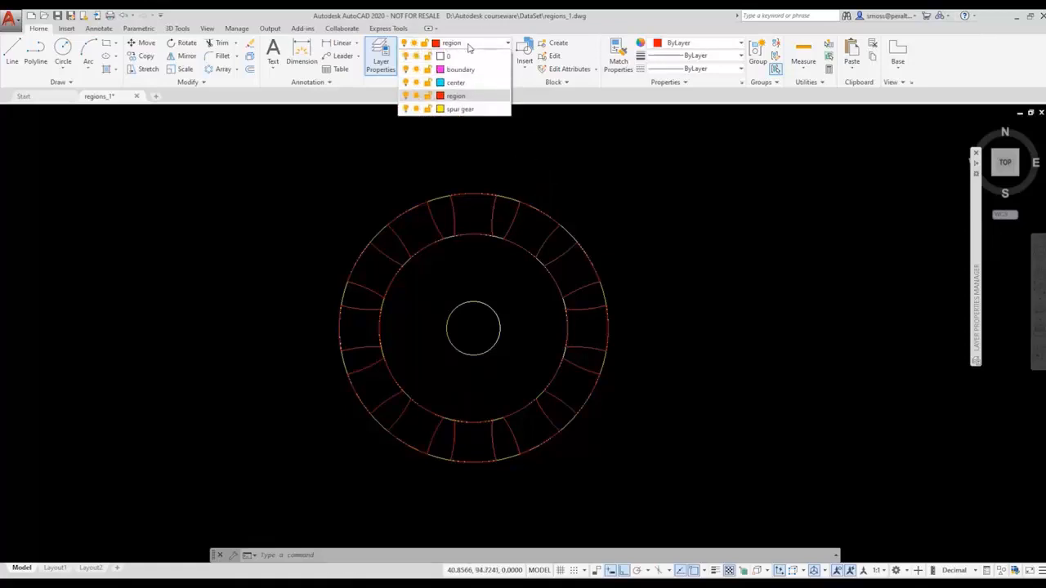
click(477, 111)
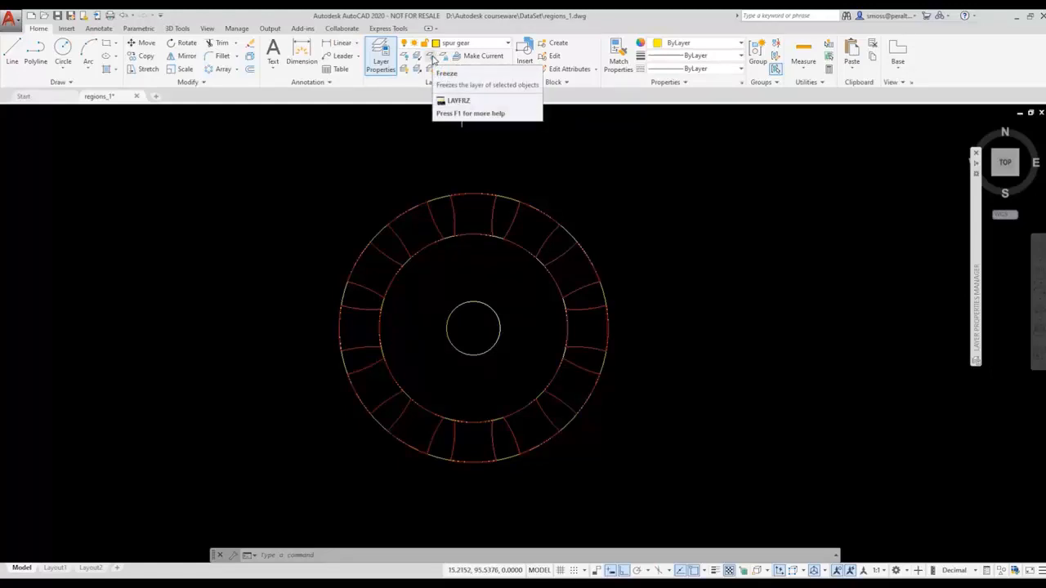
click(432, 59)
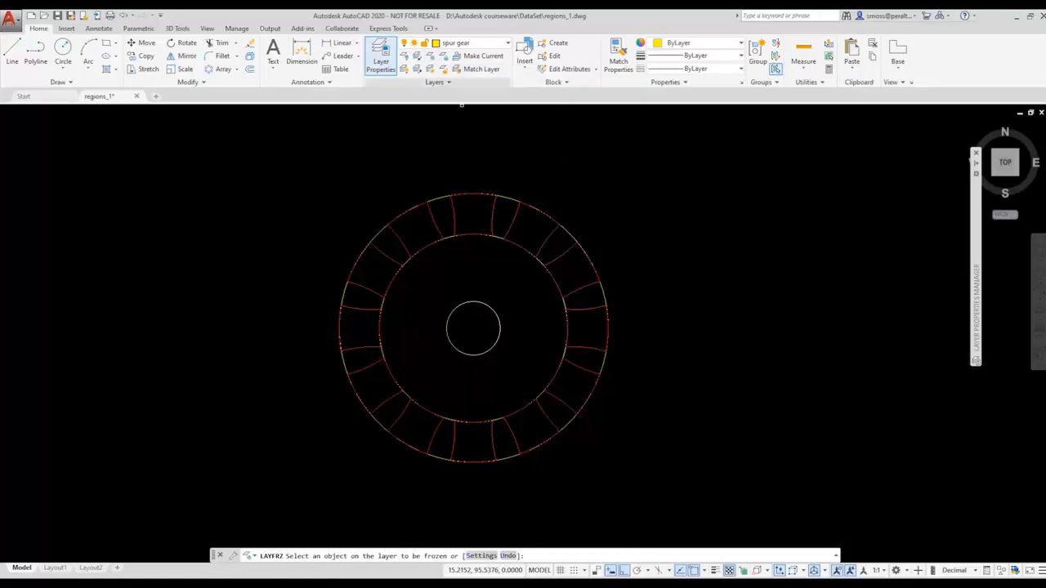
click(452, 207)
right_click(494, 149)
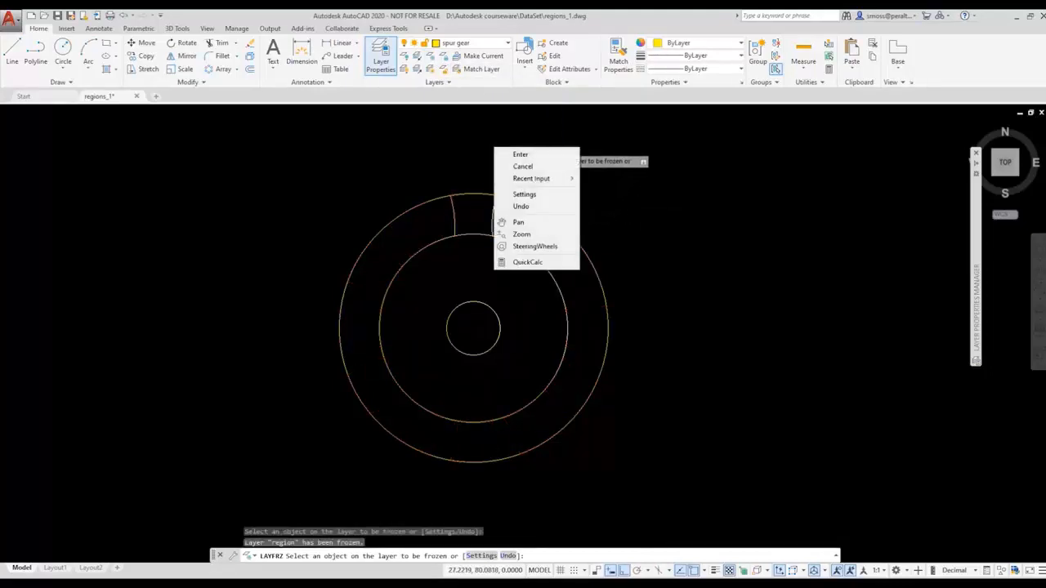
click(515, 155)
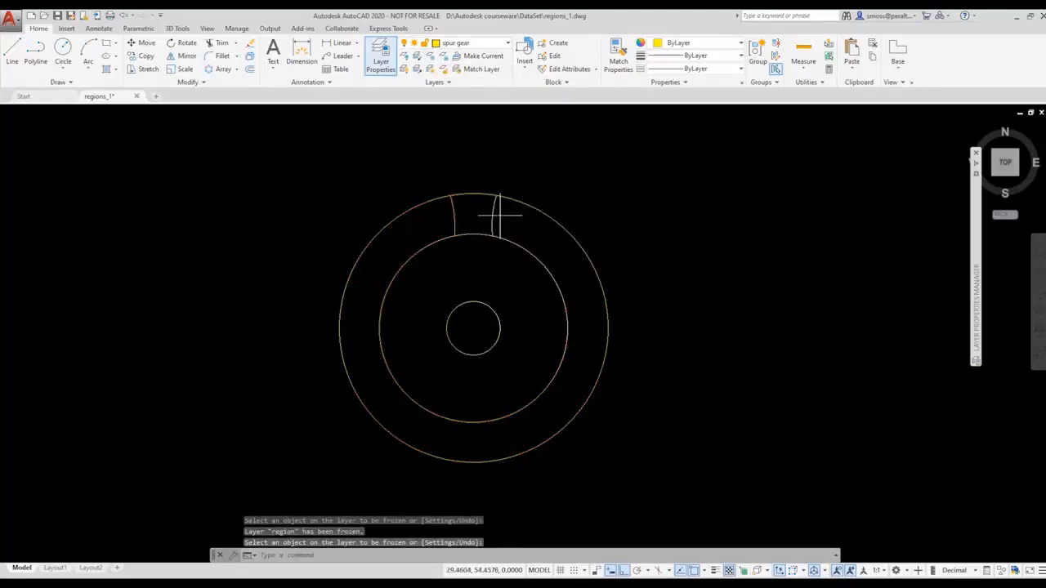
Erase the two tooth arcs between the inner and outer circles
click(500, 215)
click(417, 198)
key(Delete)
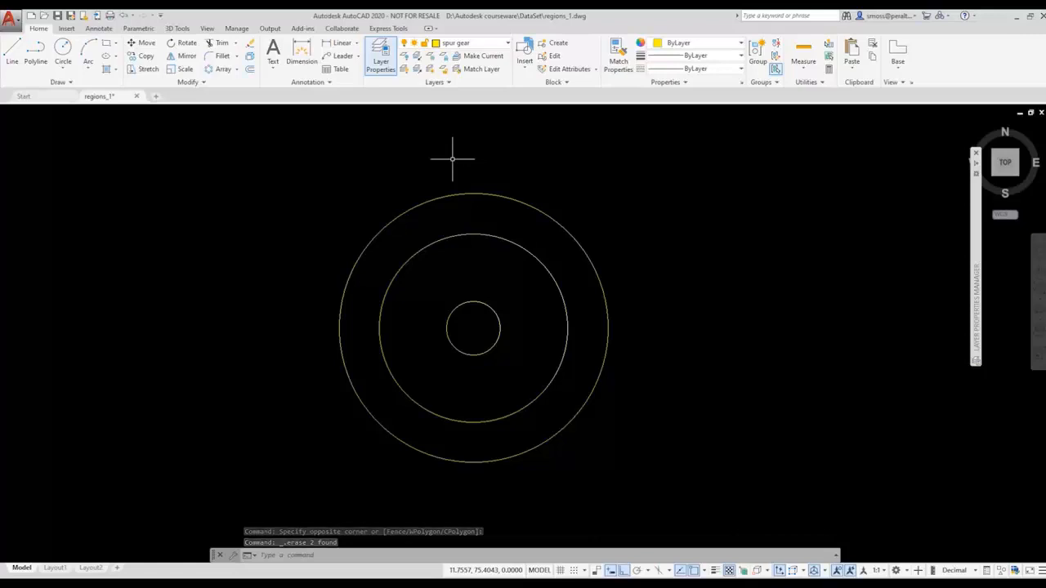
Convert the circles to regions with the Region command
click(55, 84)
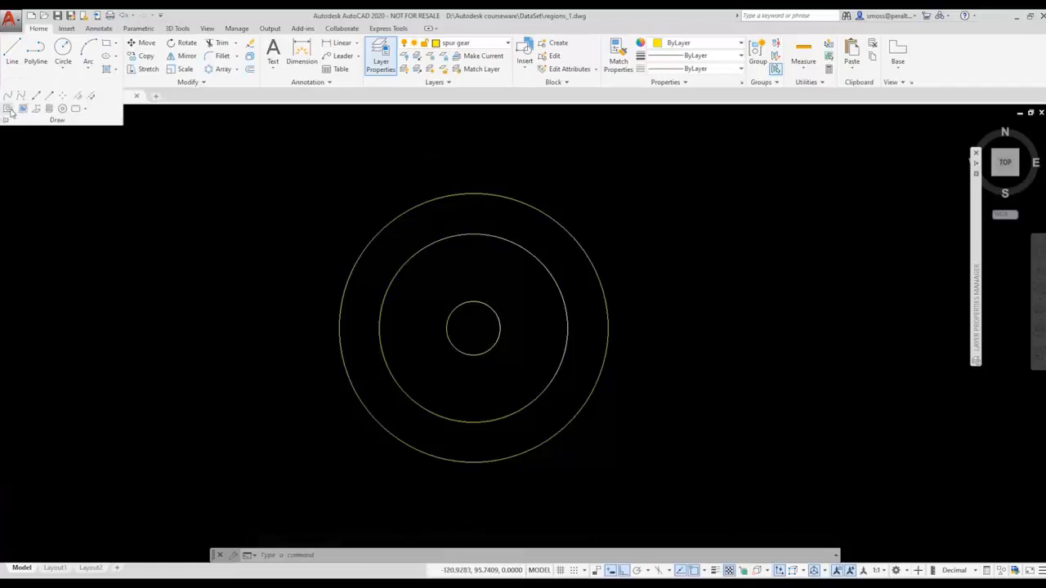
click(23, 108)
click(630, 185)
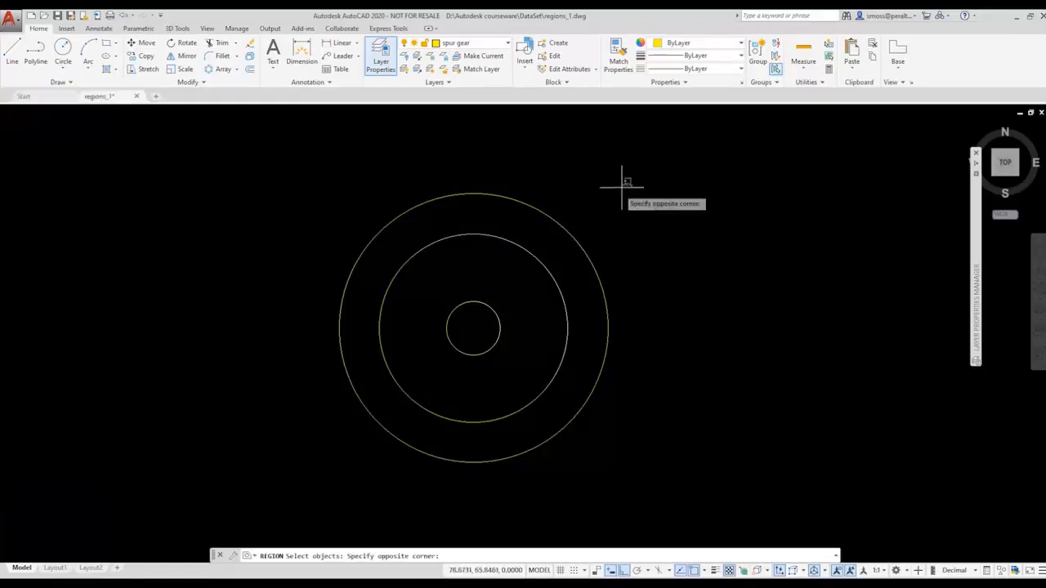
click(400, 343)
key(Return)
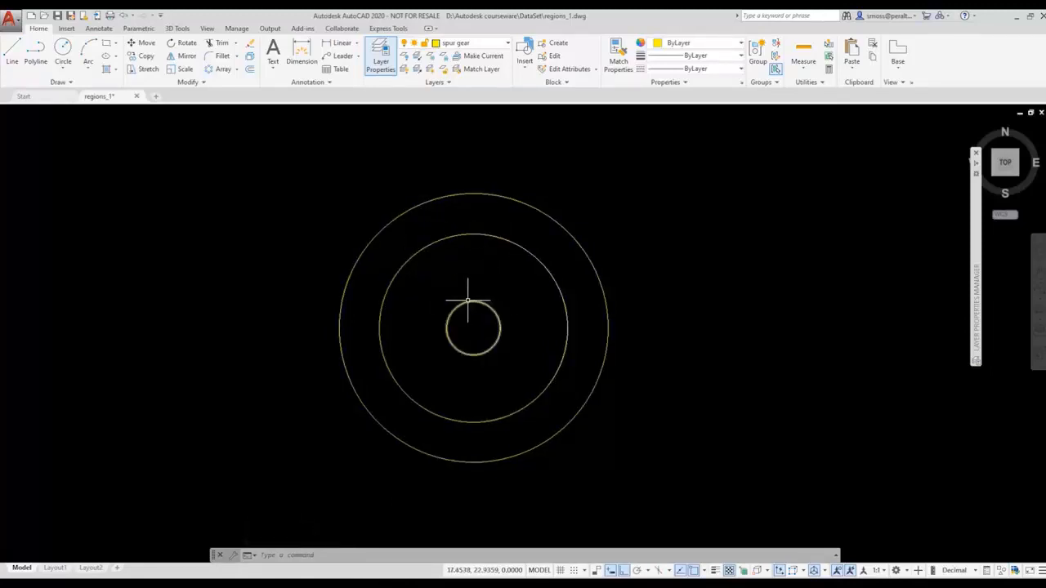
mouse_move(468, 301)
Thaw all layers and make the region layer current by picking a red tooth region
click(429, 71)
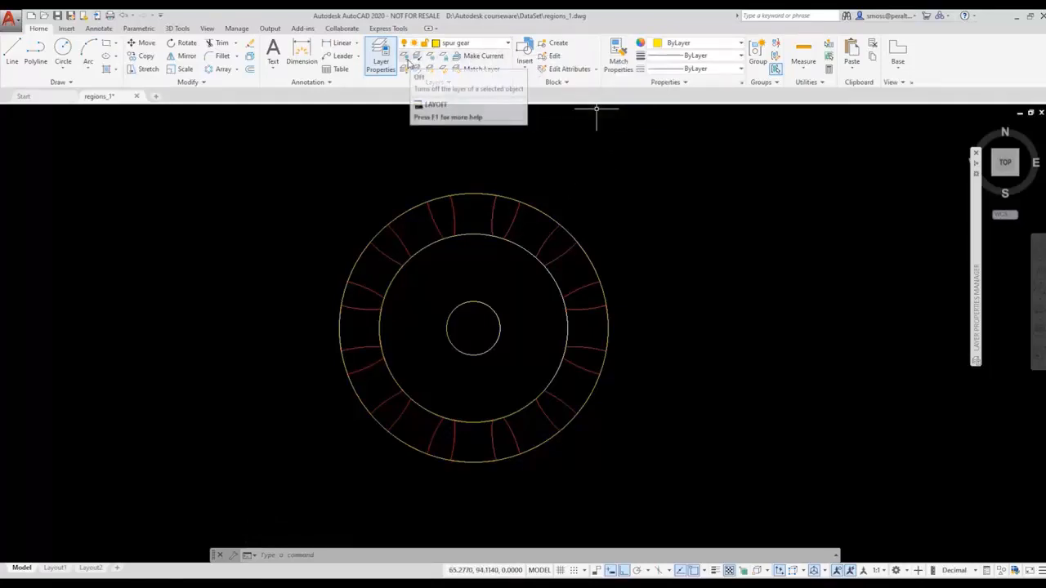
click(485, 57)
click(495, 210)
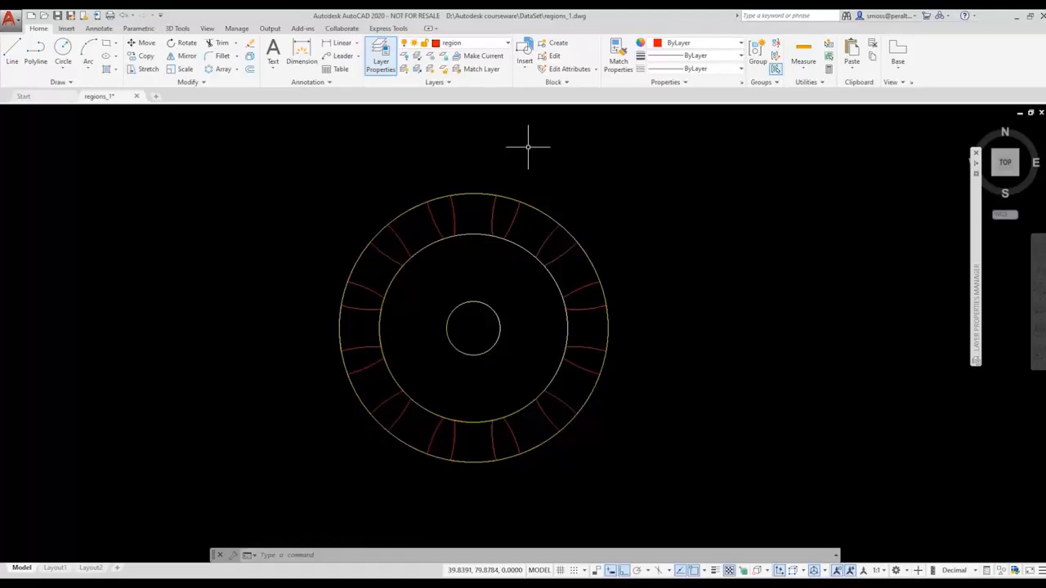
Use Quick Select on the entire drawing to select all Region objects whose Layer equals region
right_click(528, 147)
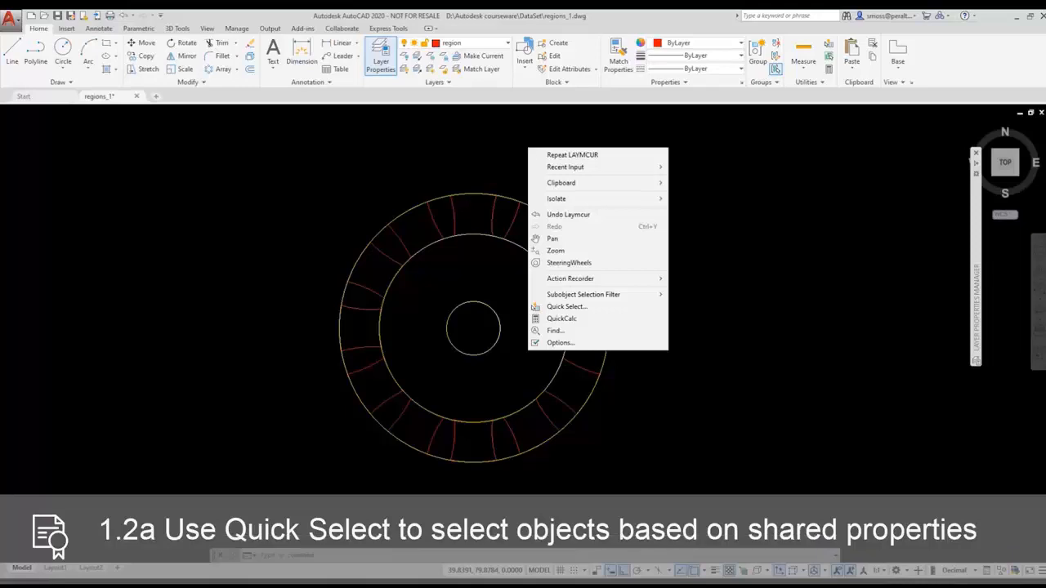
click(602, 311)
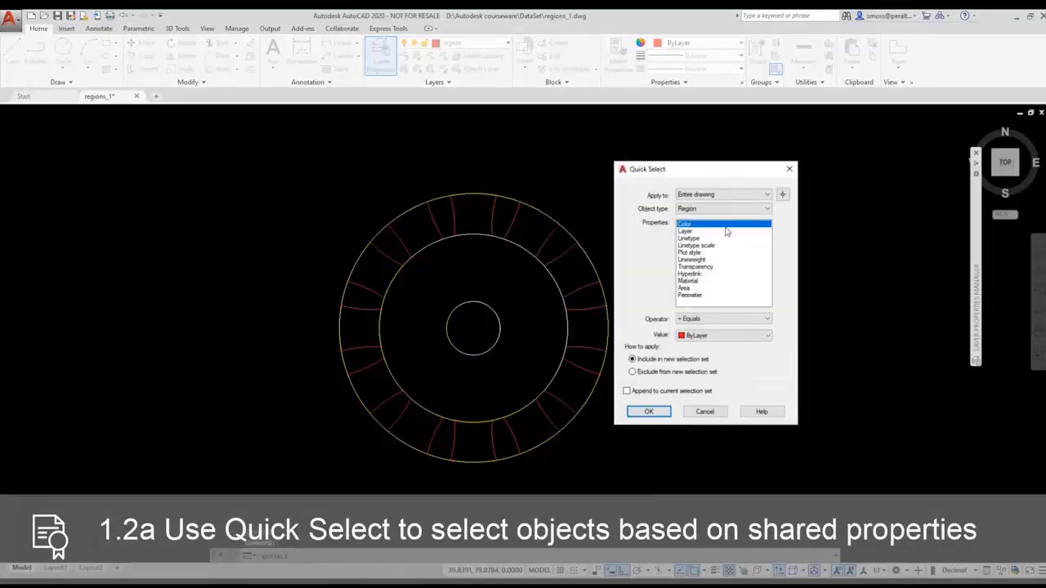
click(683, 232)
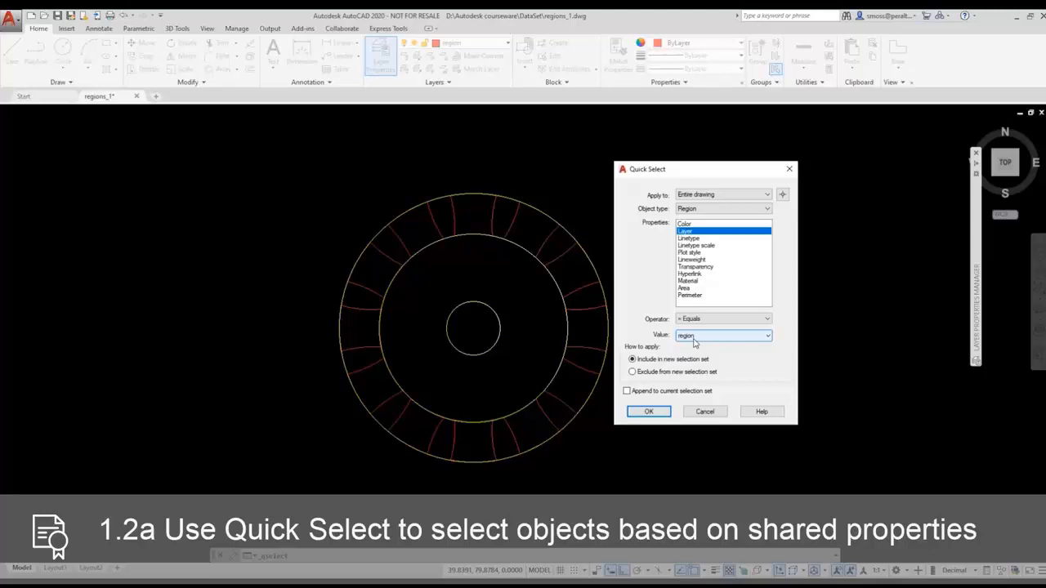
click(649, 412)
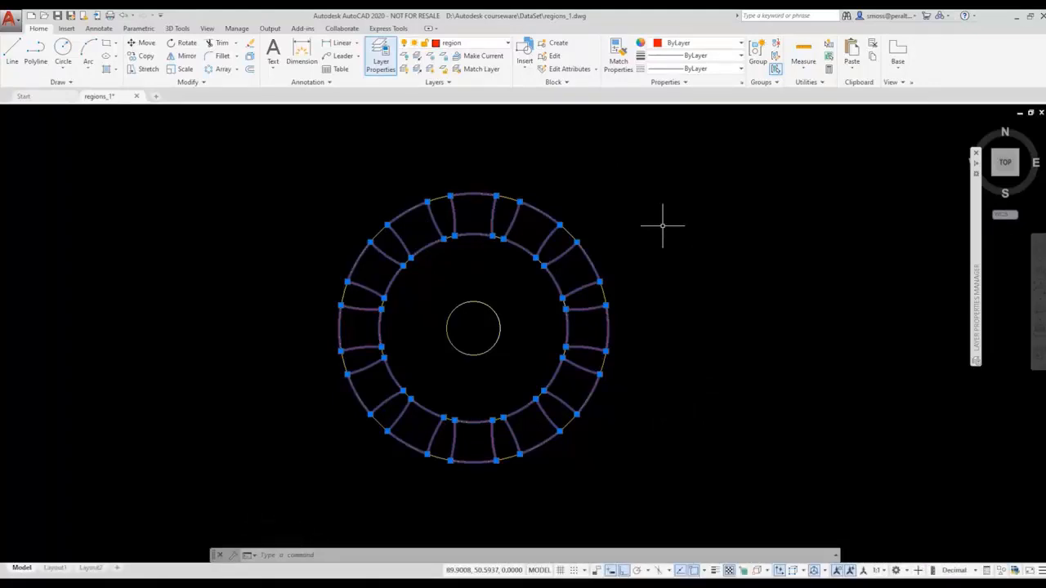
Group the selected tooth regions, check the group by picking one tooth, and clear the selection
click(759, 59)
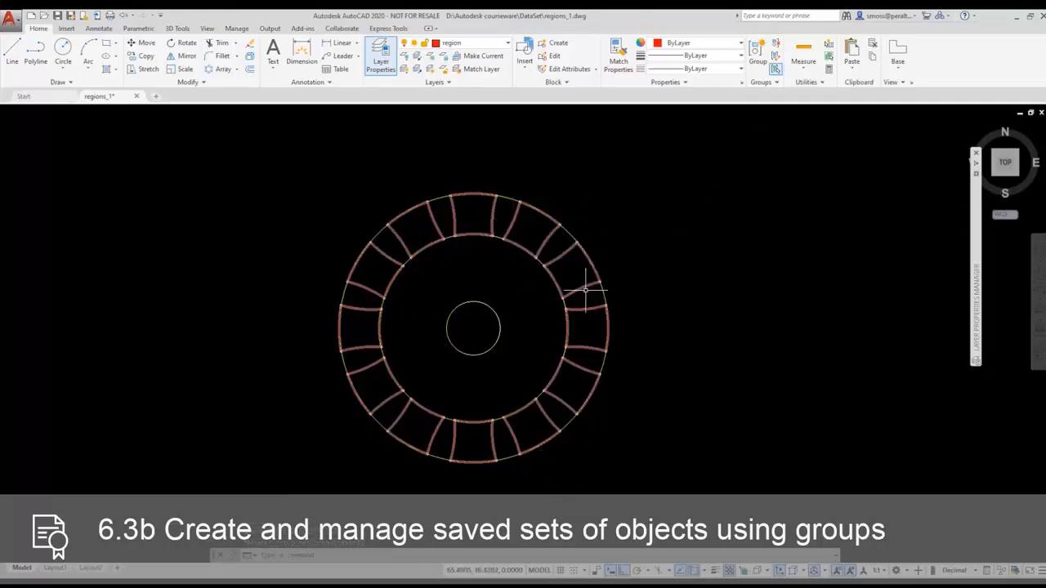
click(499, 211)
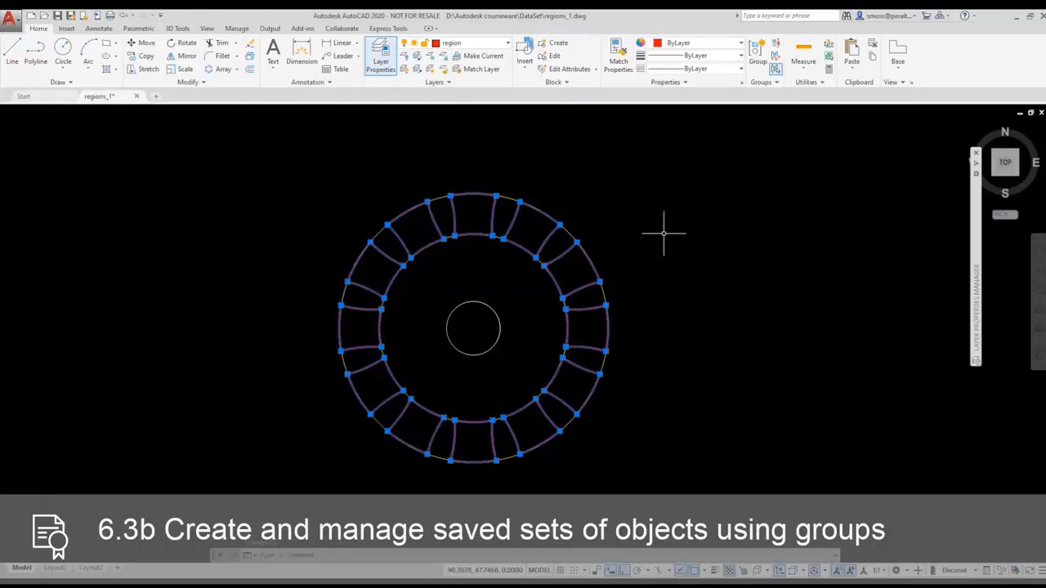
key(Escape)
click(766, 82)
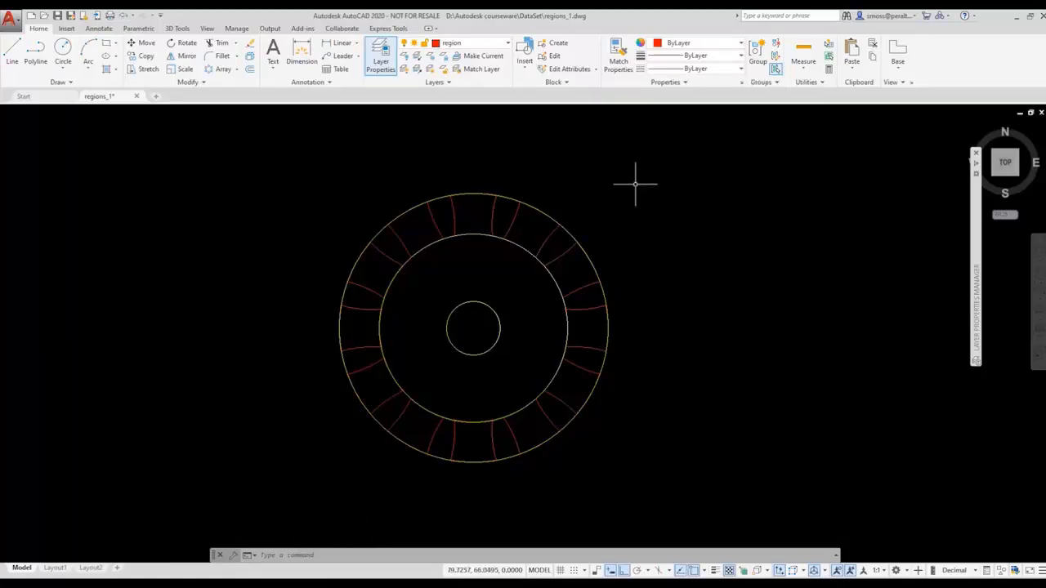
Union the inner gear circle's region with the grouped tooth regions and select the combined region to check it
text(union)
key(Return)
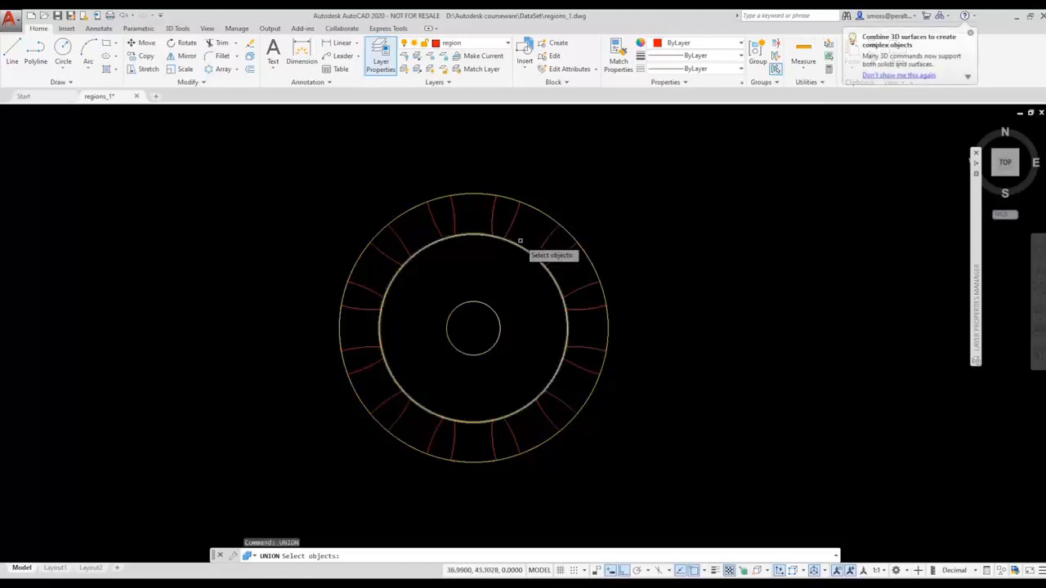
click(523, 248)
click(519, 229)
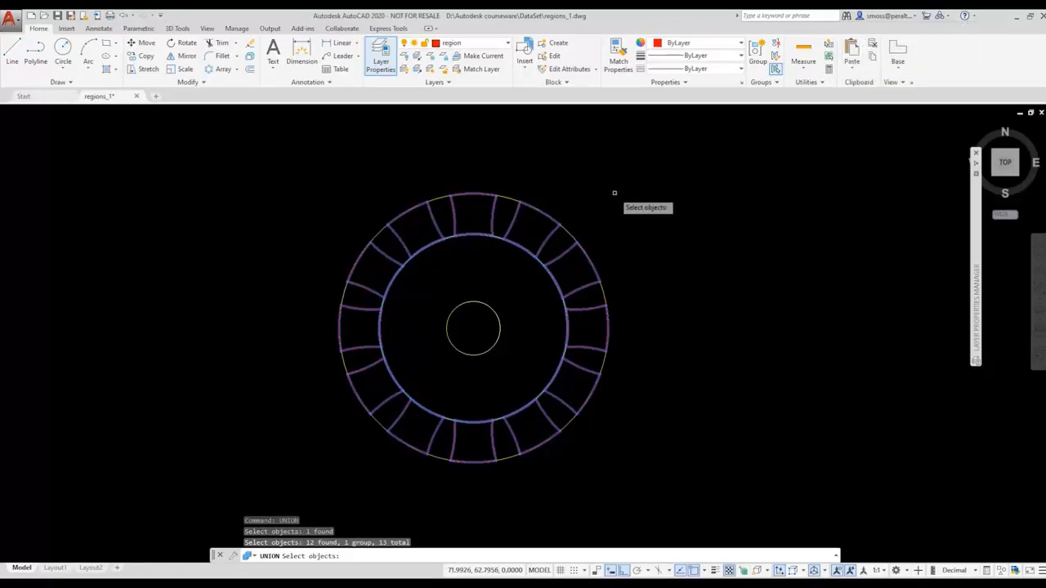
key(Return)
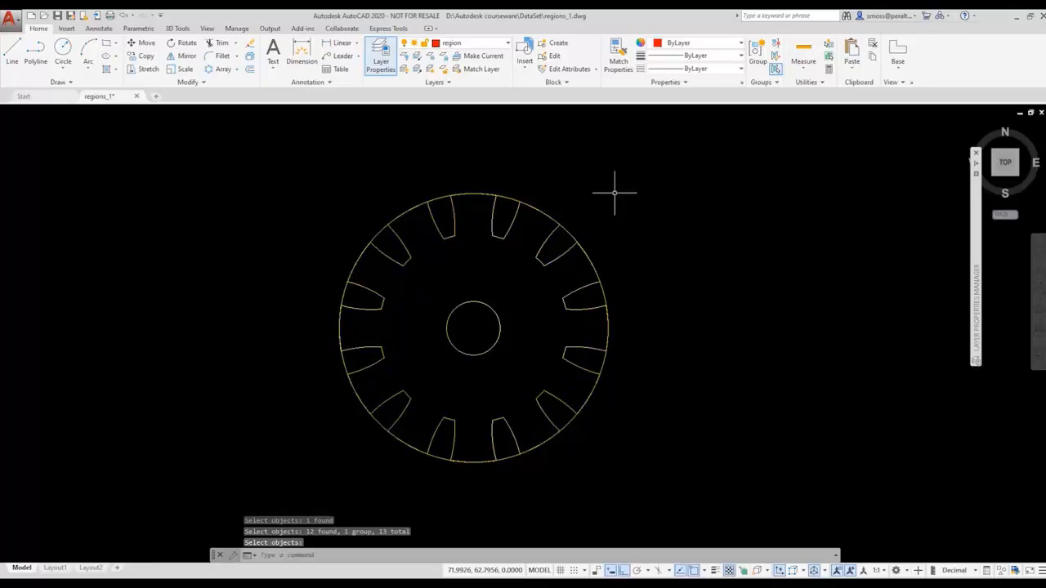
key(Return)
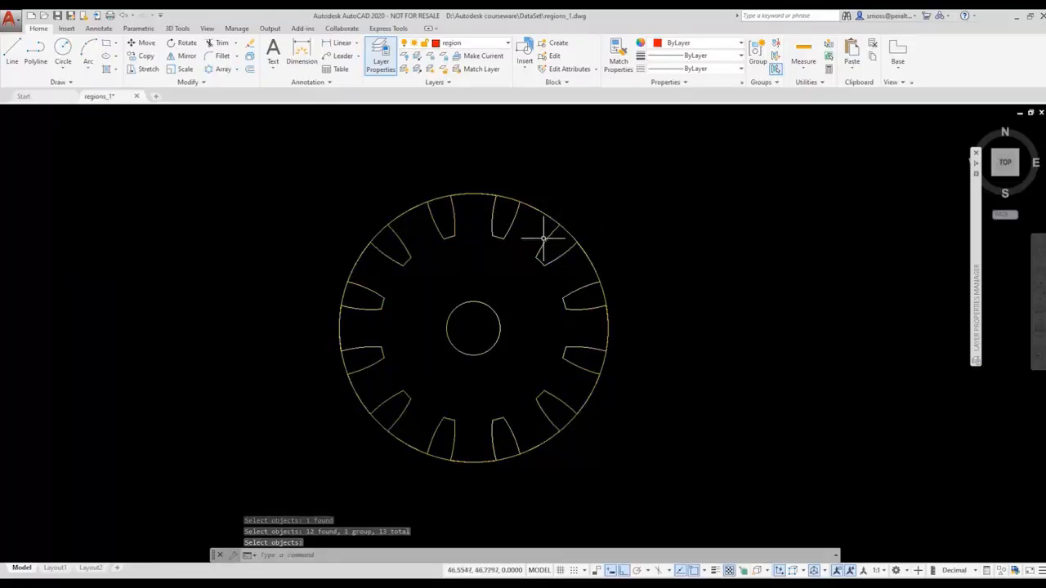
click(501, 227)
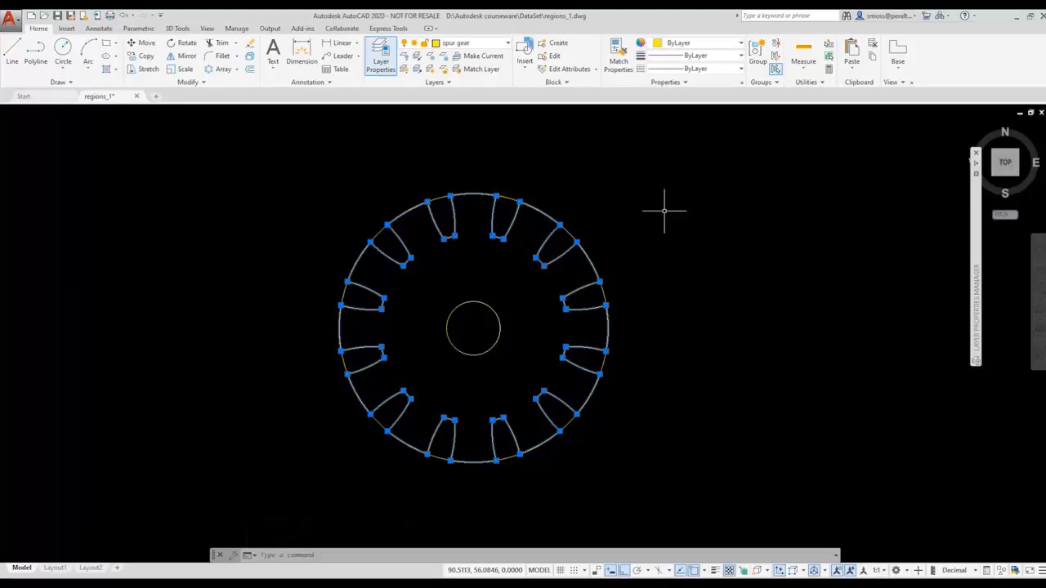
key(Escape)
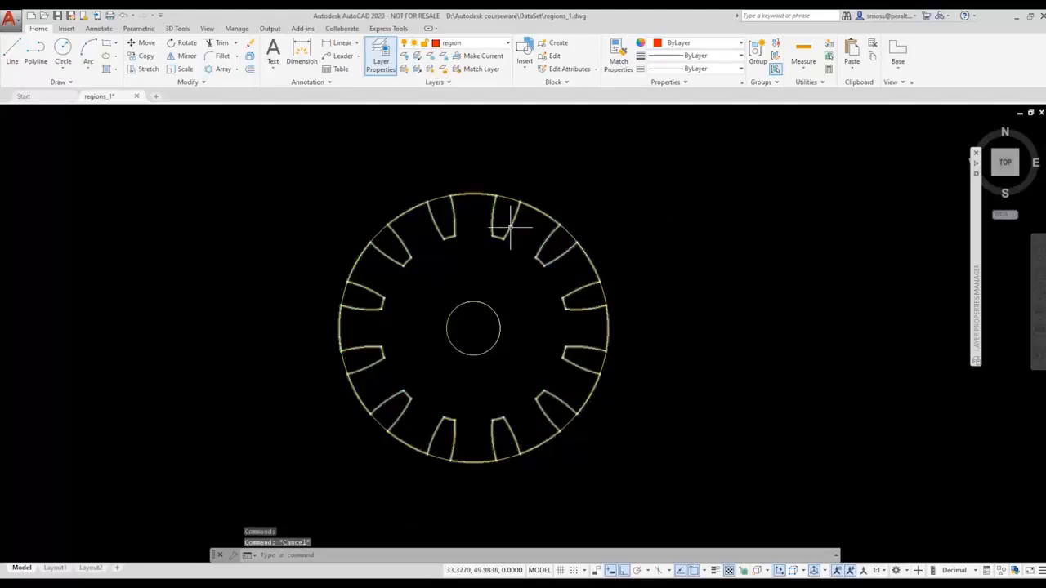
mouse_move(510, 228)
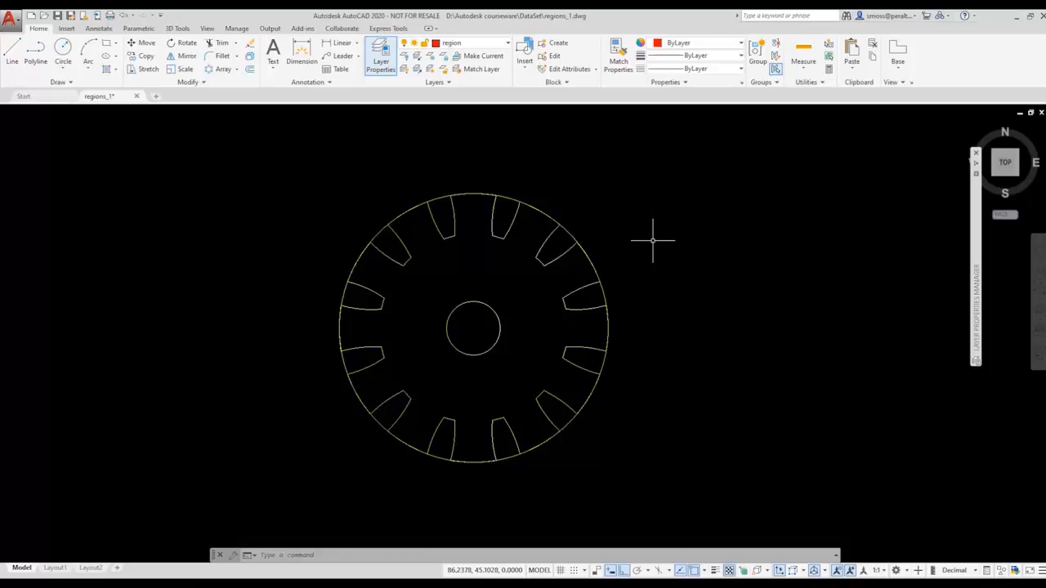
Subtract the small center circle's region from the gear region and erase the outermost circle
text(SUBTRACT)
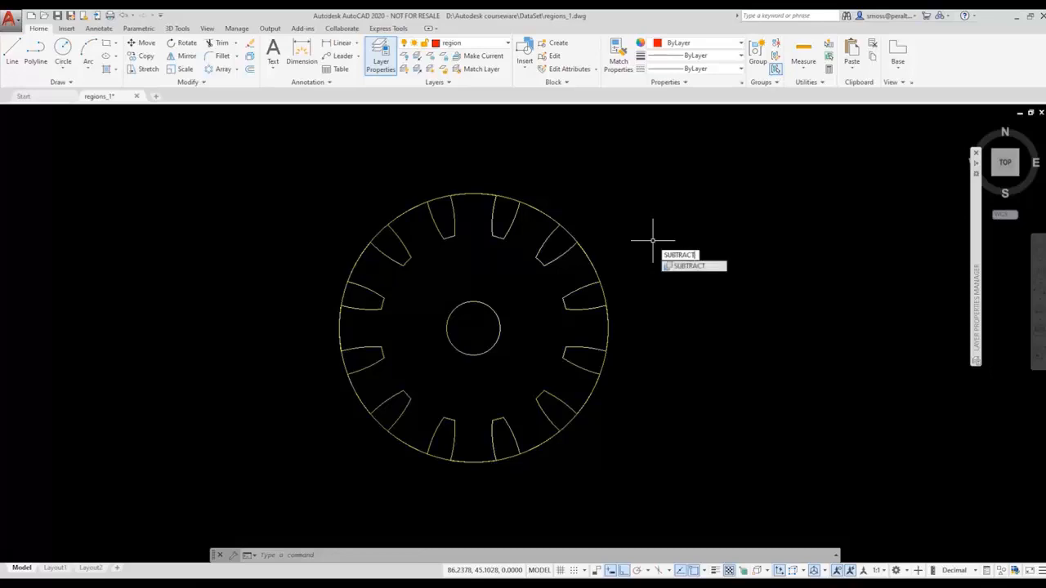
key(Return)
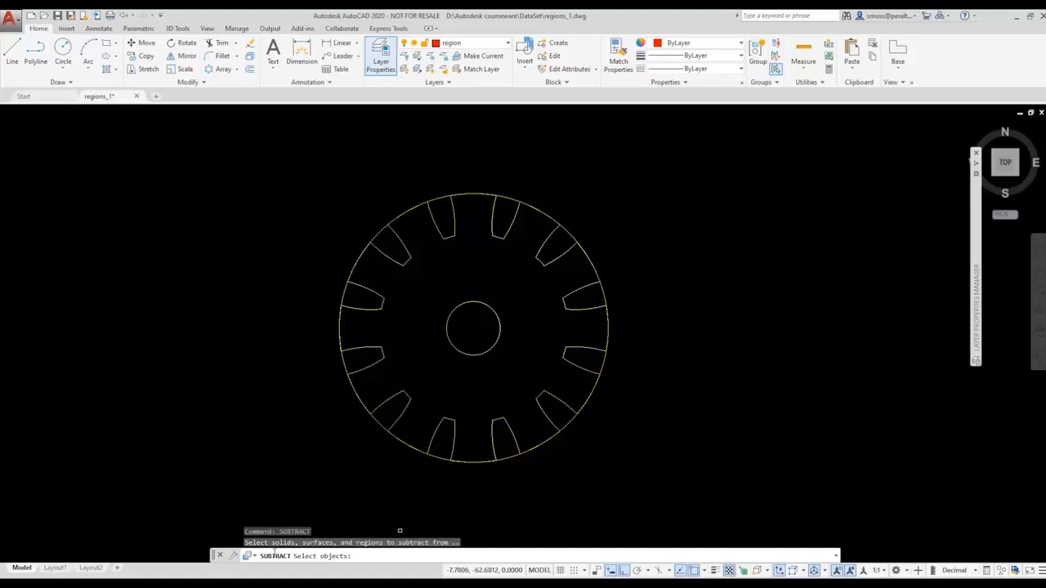
click(374, 347)
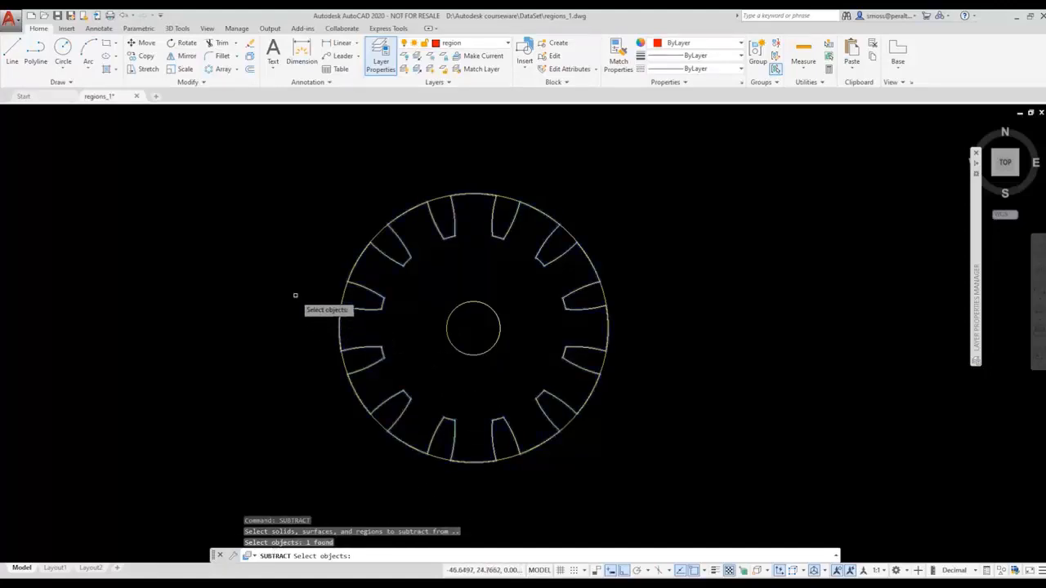
key(Return)
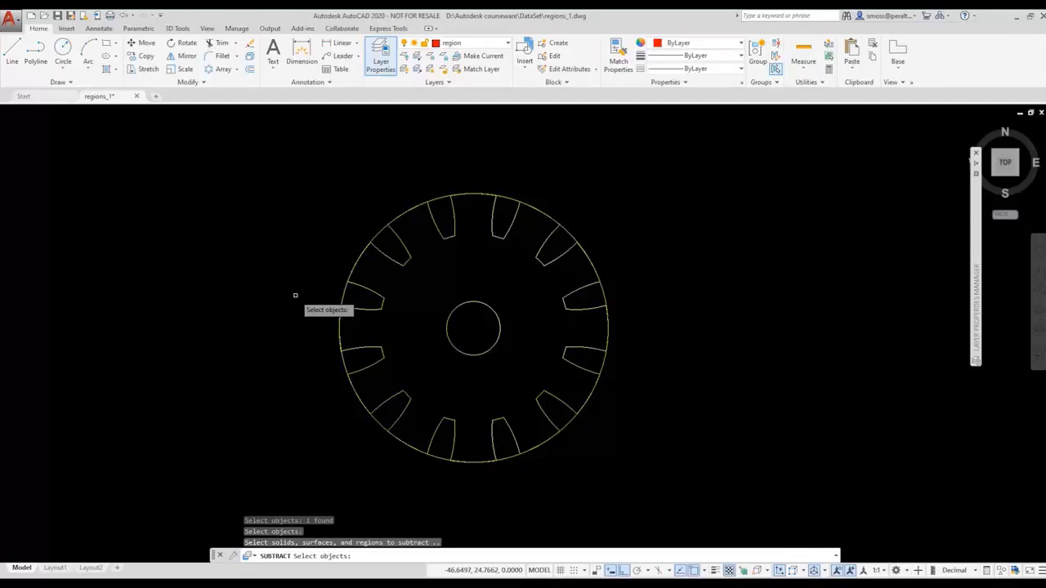
click(449, 343)
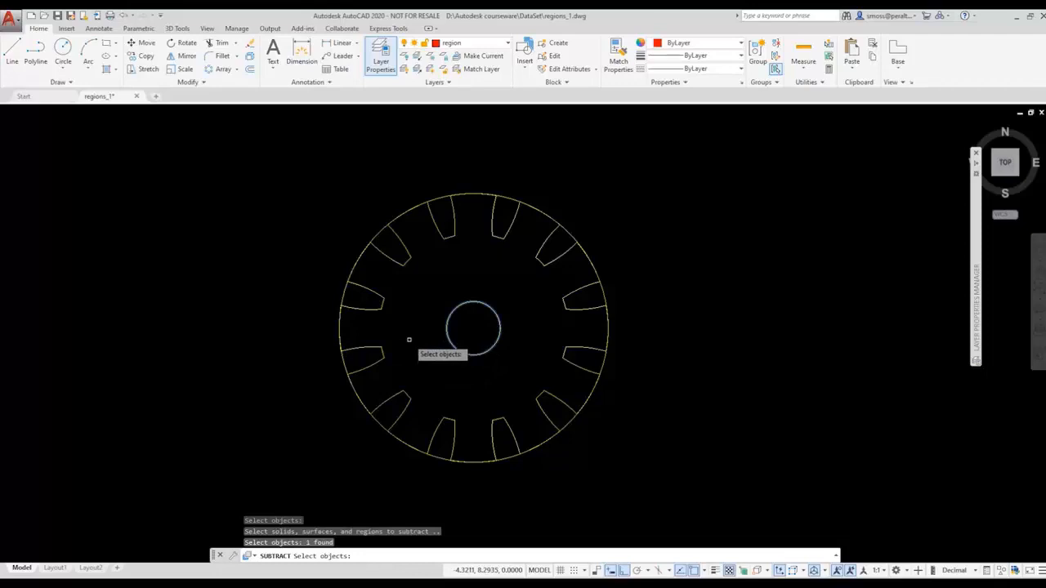
key(Return)
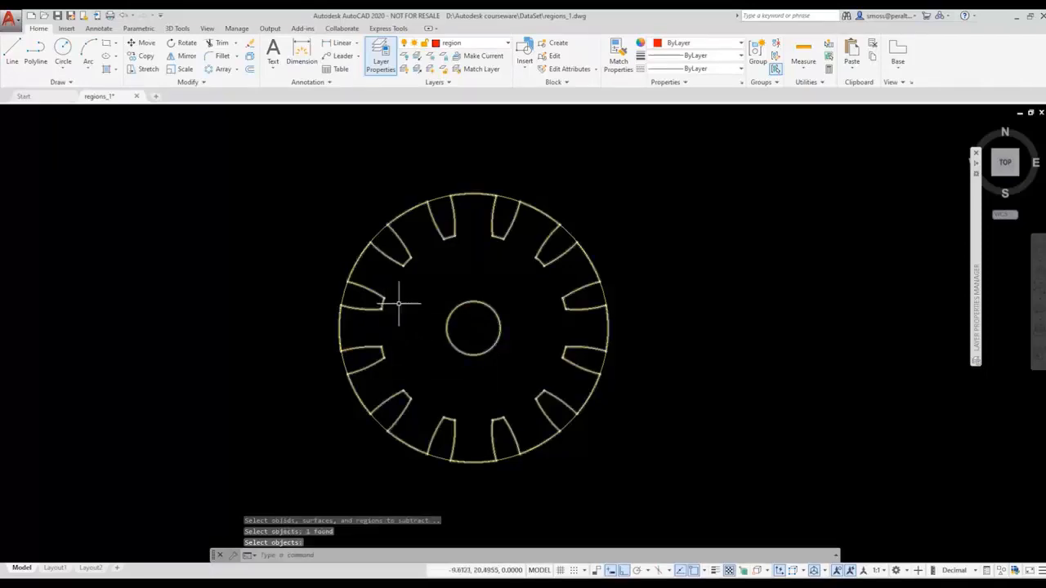
click(344, 294)
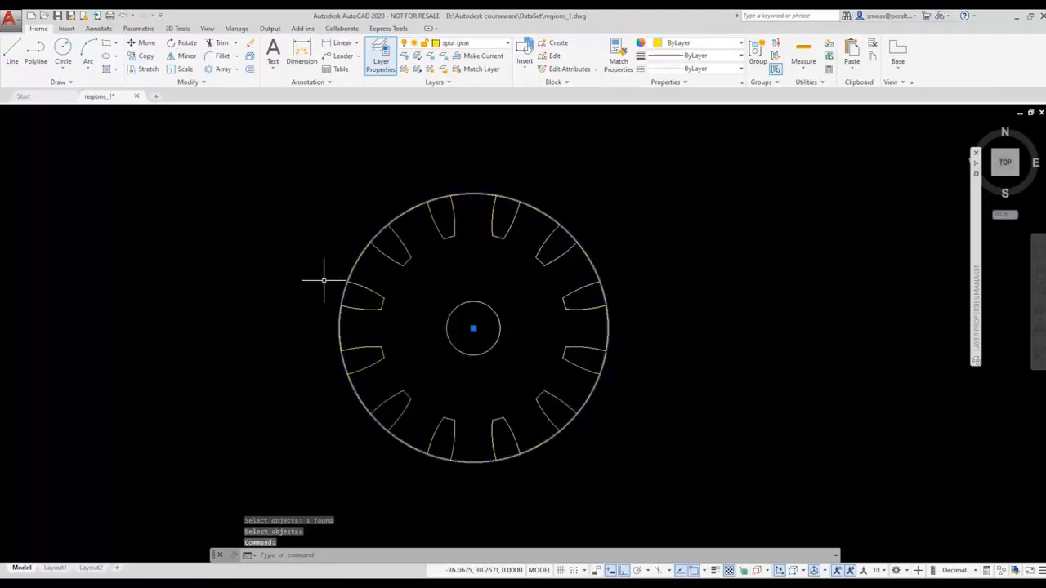
key(Delete)
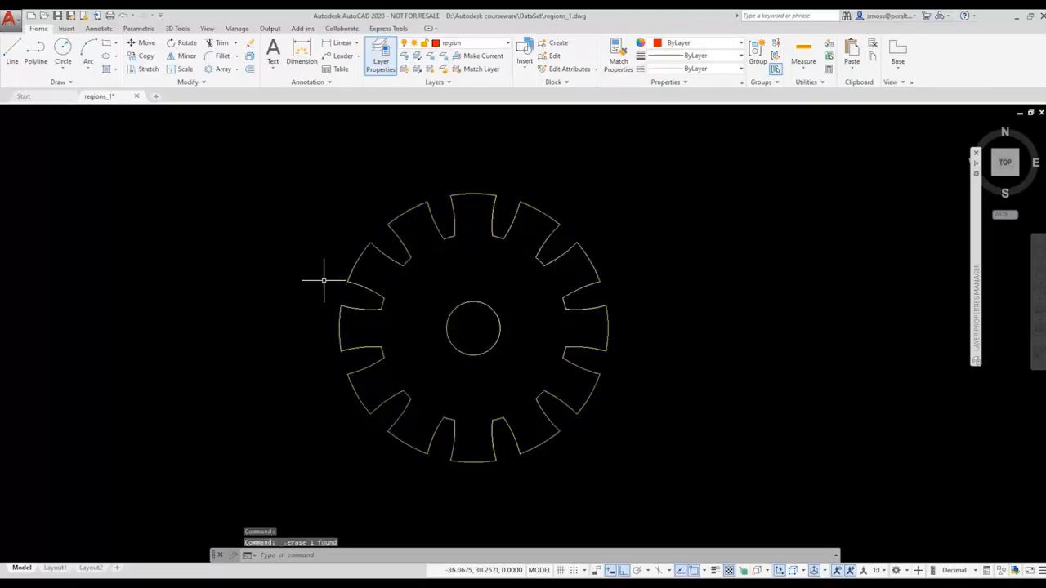
Select the finished gear region to check that it is one object, try its center grip, and cancel the stretch
click(375, 253)
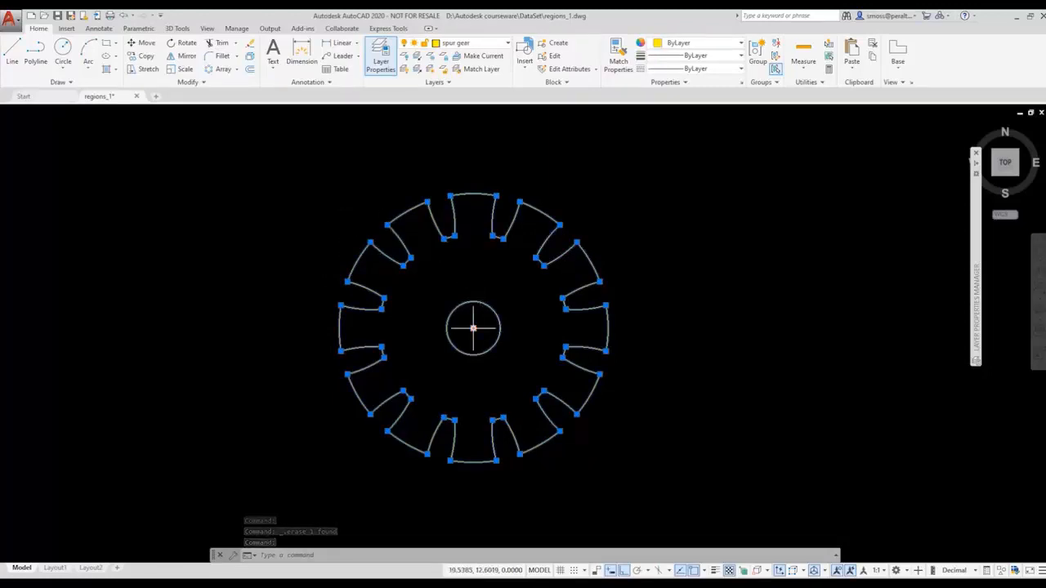
click(473, 328)
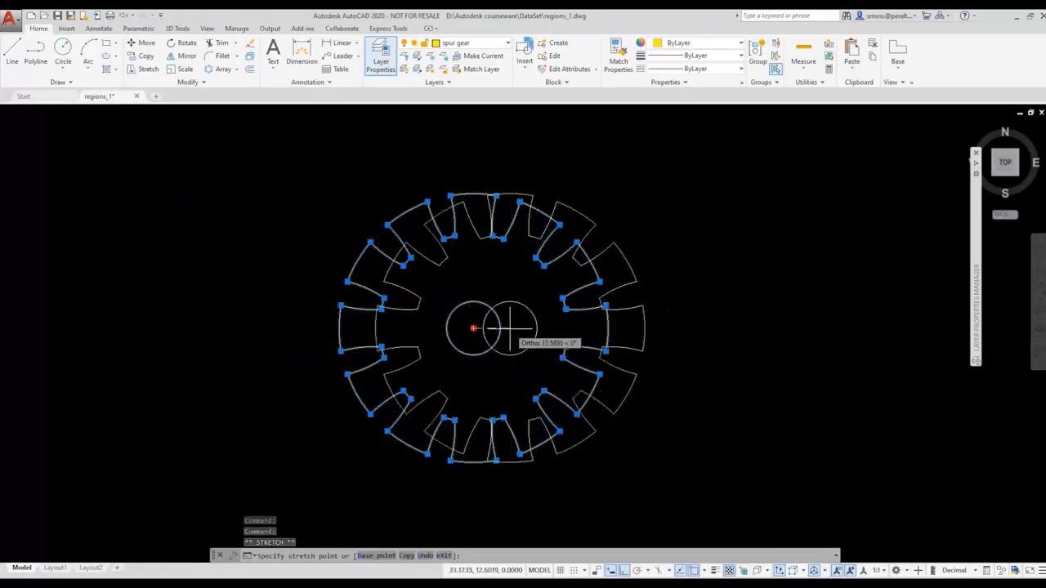
key(Escape)
key(Escape)
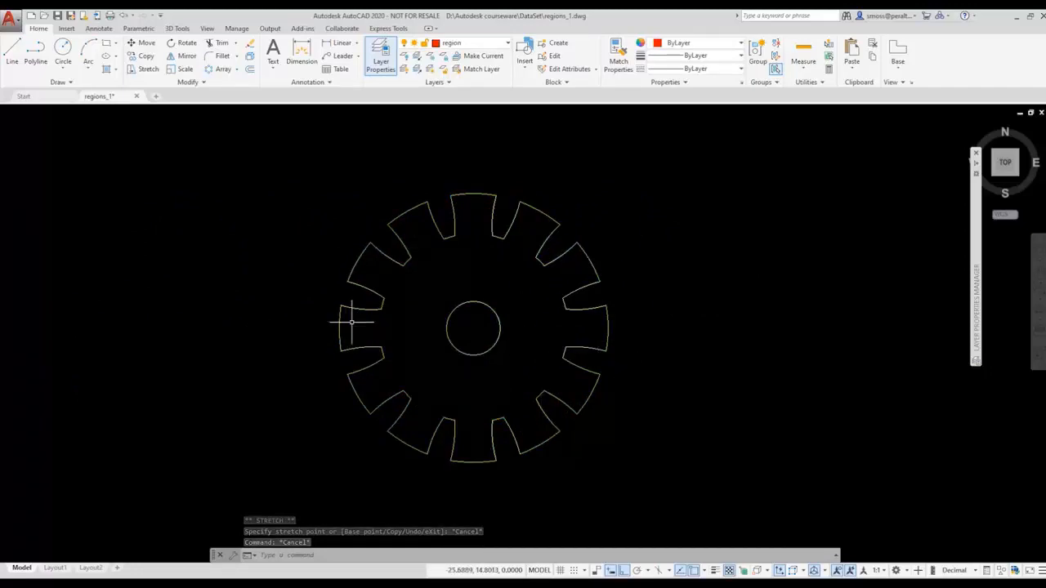
Run MASSPROP on the gear region, review its region properties, and decline writing the analysis to a file
text(massprop)
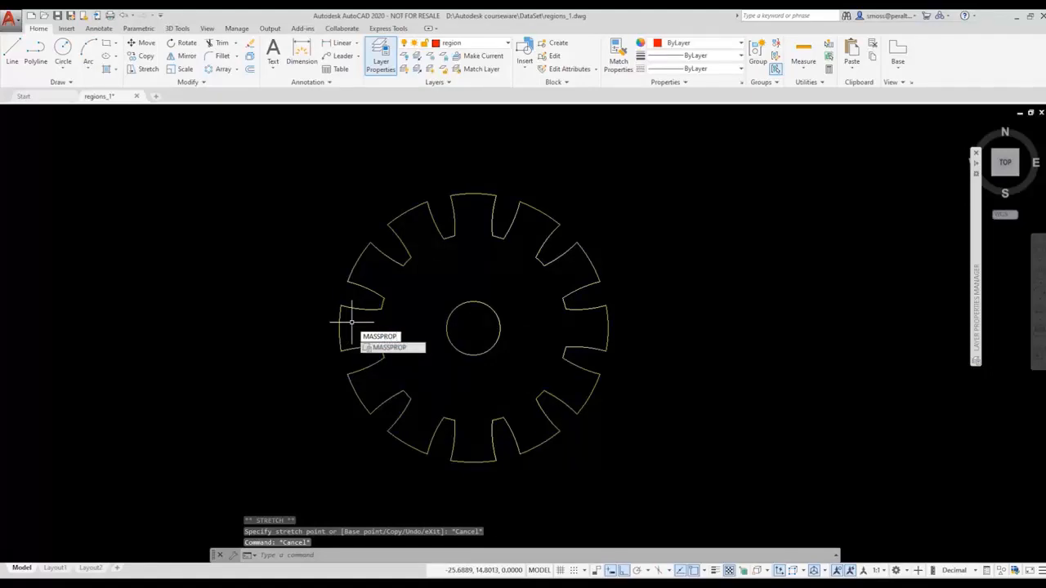
key(Return)
click(353, 298)
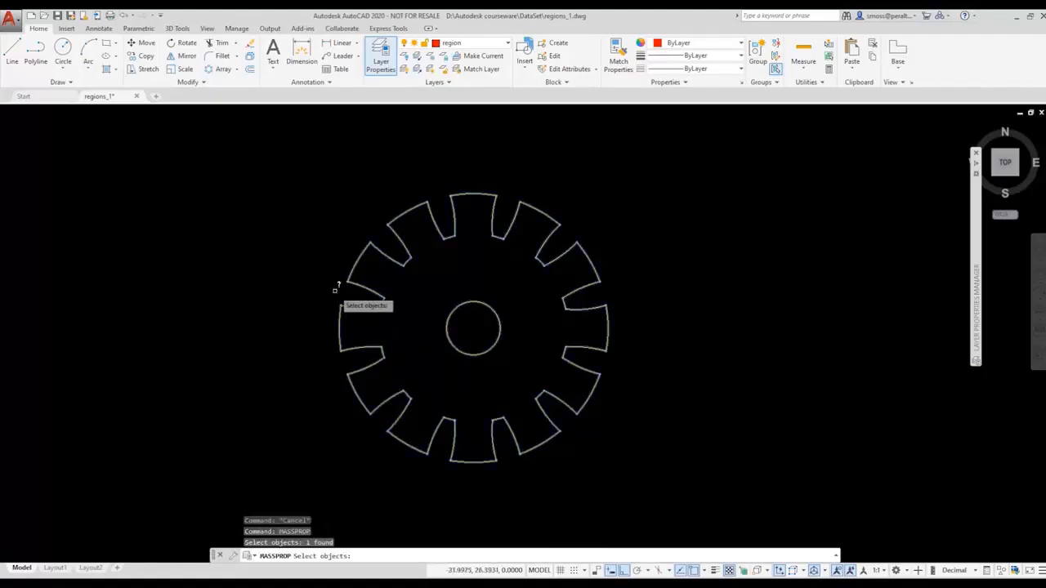
key(Return)
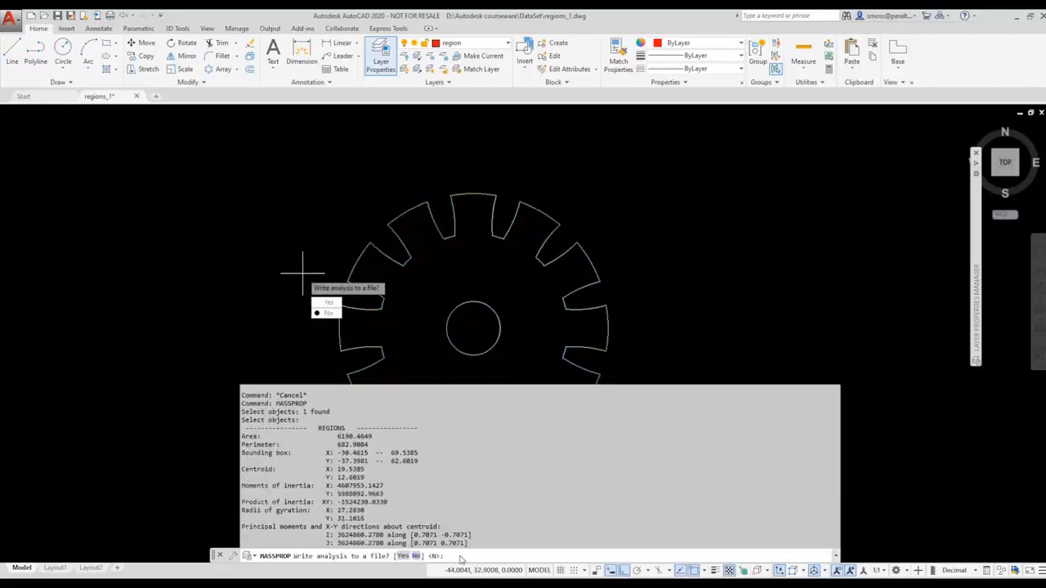
right_click(527, 452)
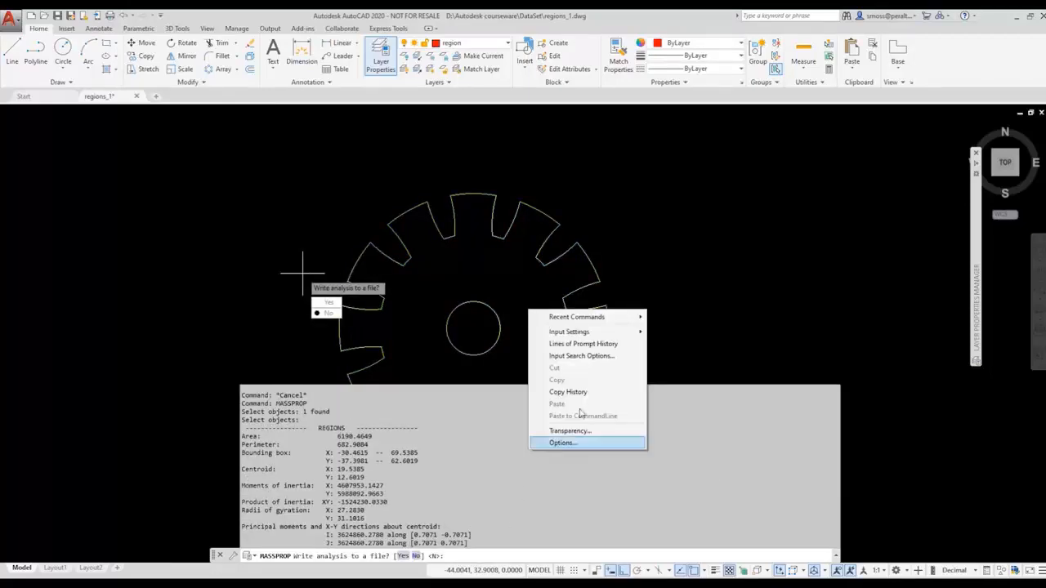
key(Return)
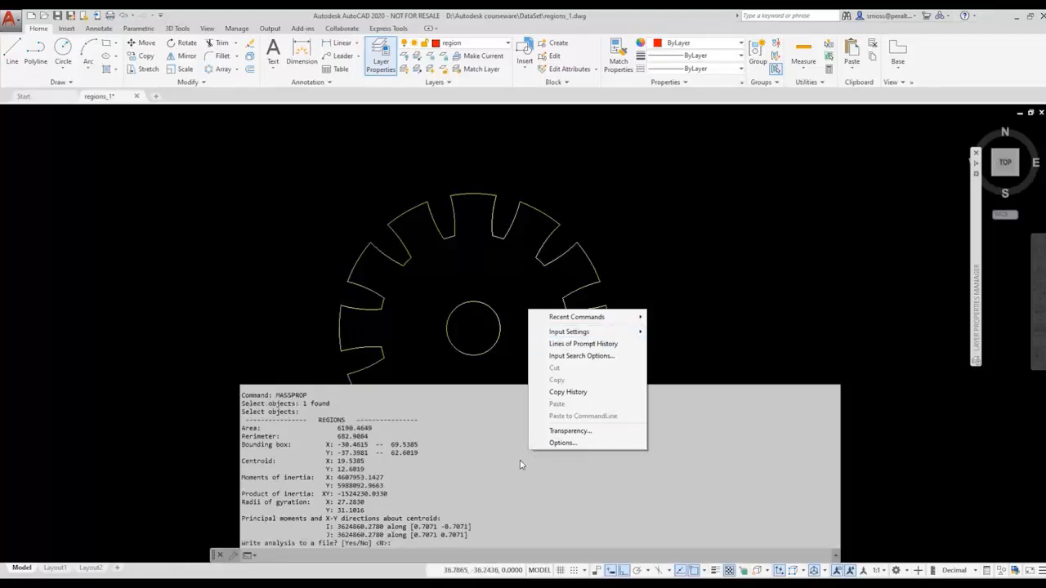
click(653, 234)
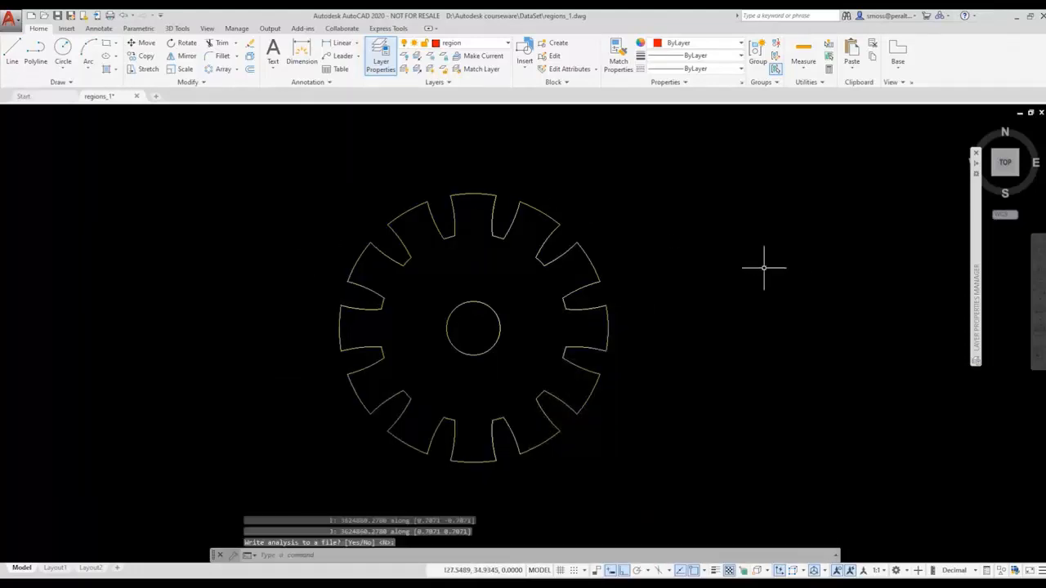
click(274, 556)
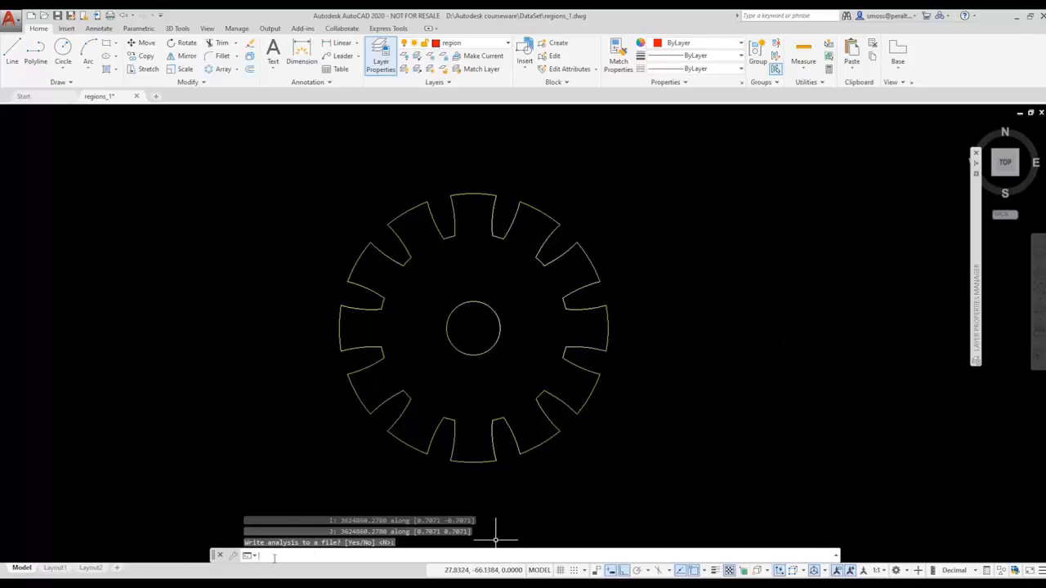
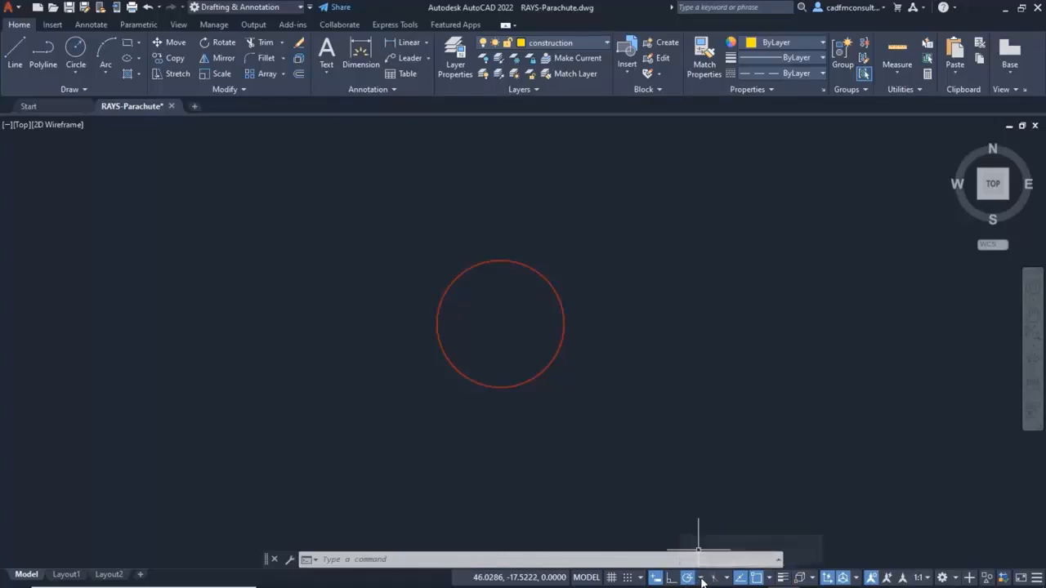
Set polar tracking to 15-degree increments and draw a ray from the red circle's center at 0 degrees in RAYS-Parachute.dwg
click(701, 577)
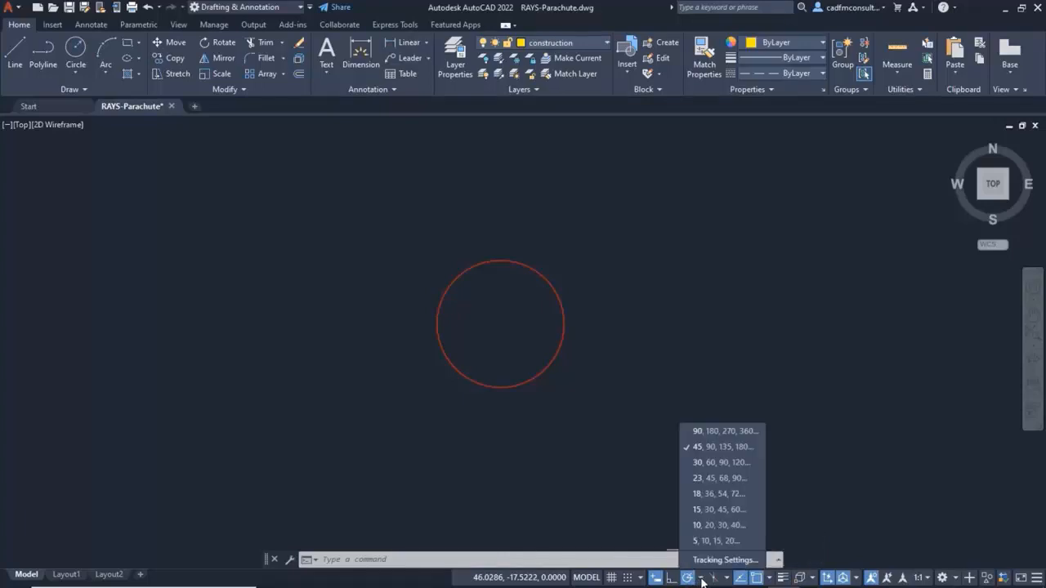
click(728, 510)
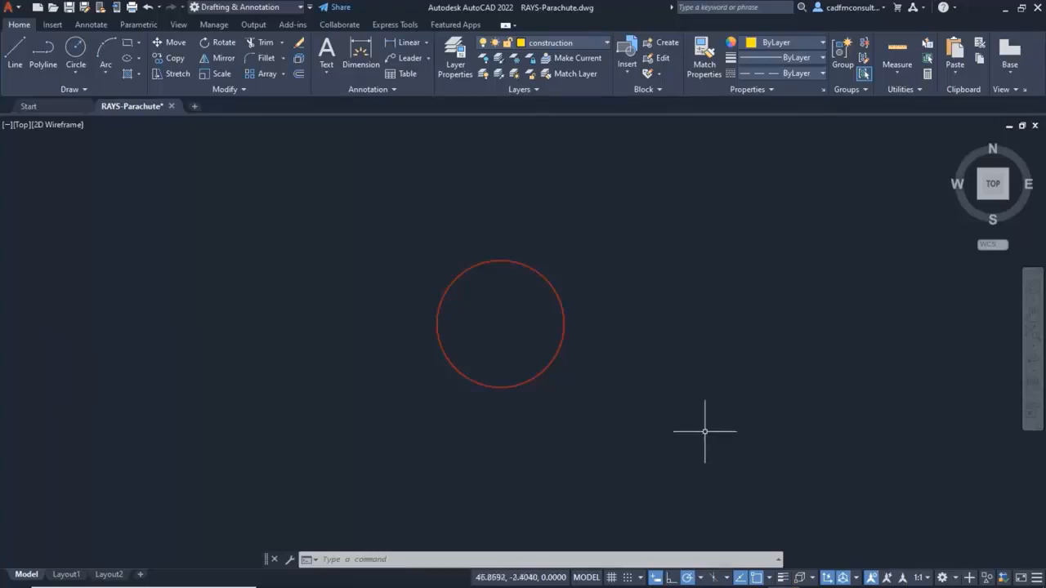
click(84, 89)
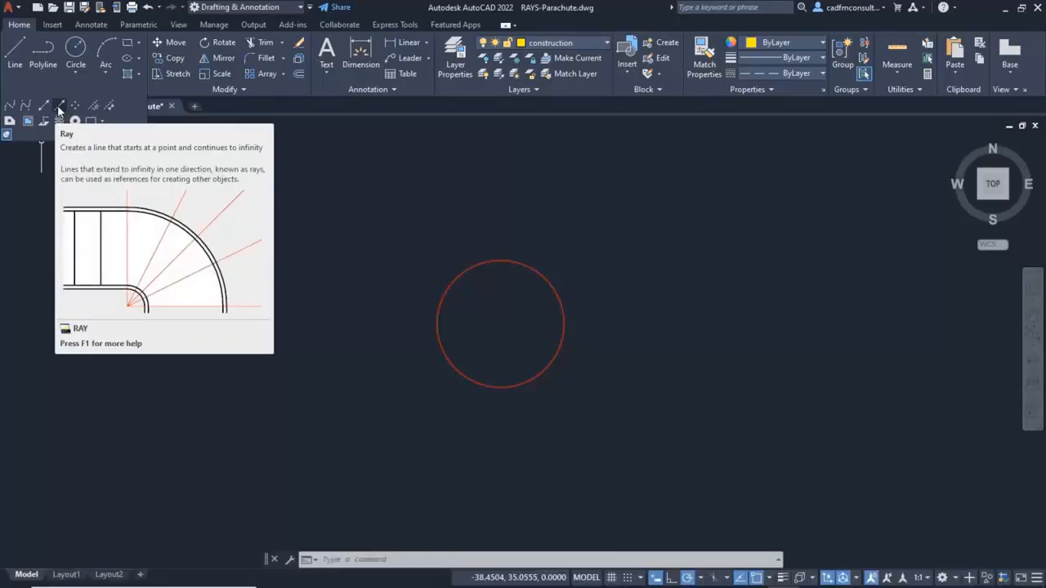
click(59, 106)
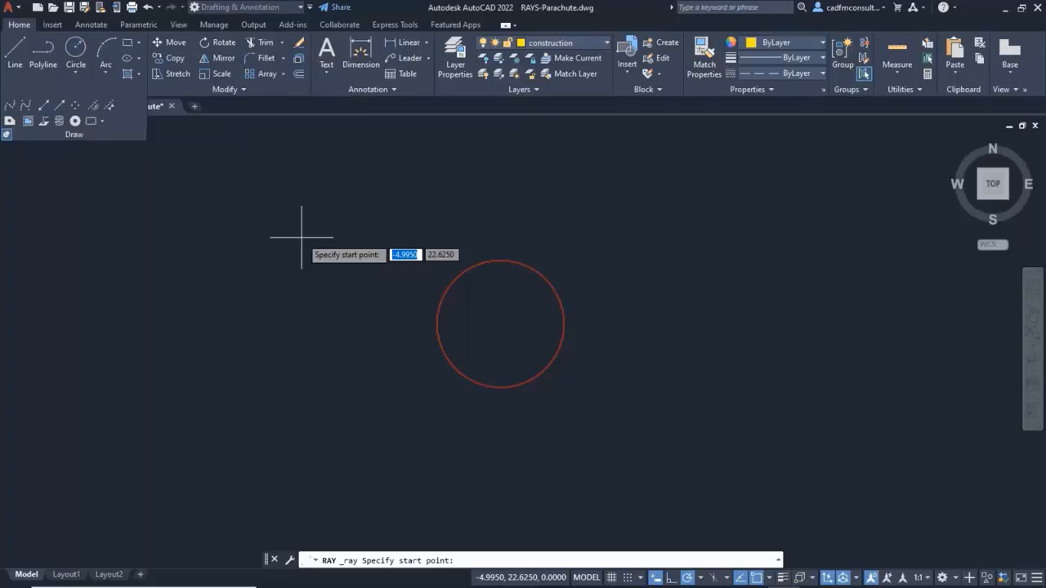
click(437, 339)
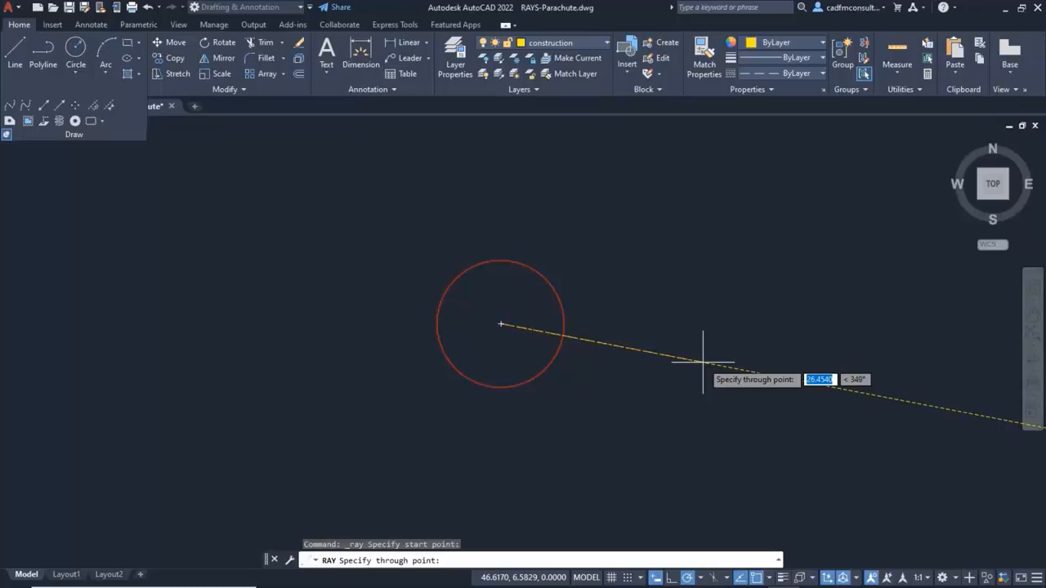
click(738, 324)
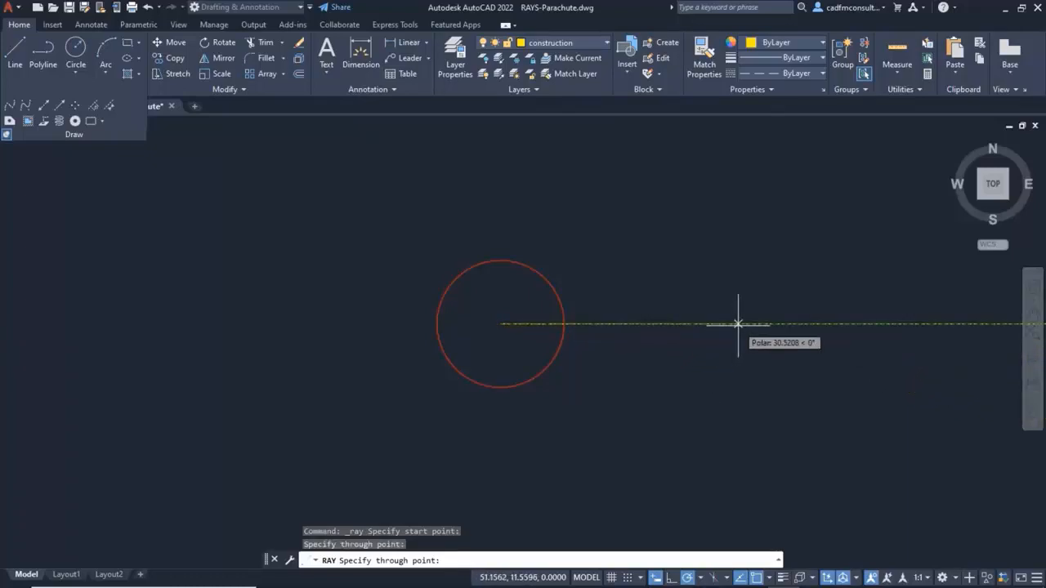
Add rays from the circle's center every 15 degrees, from 15 through 165 degrees, across the upper half
click(716, 267)
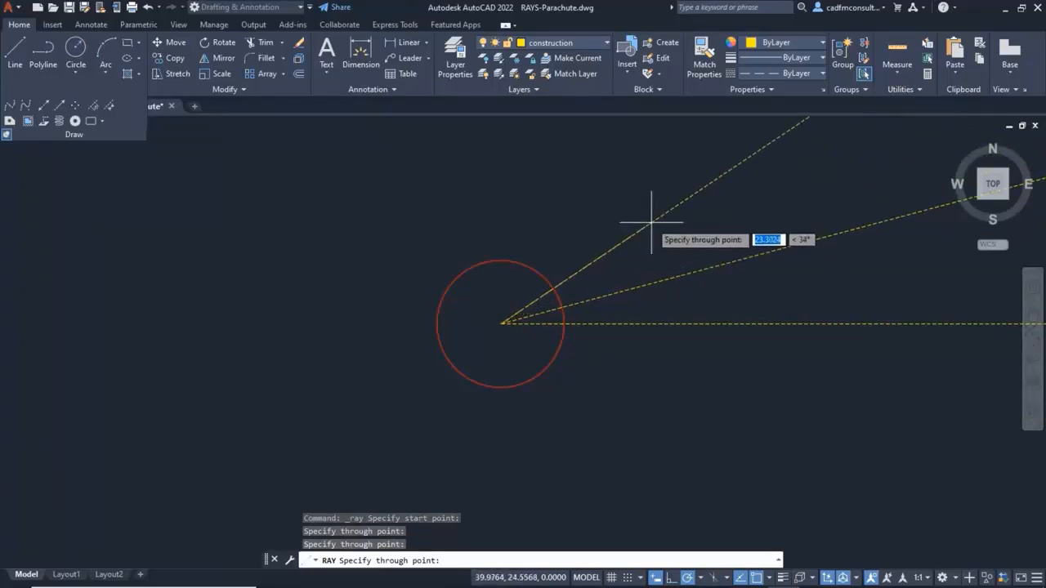
click(660, 229)
click(618, 205)
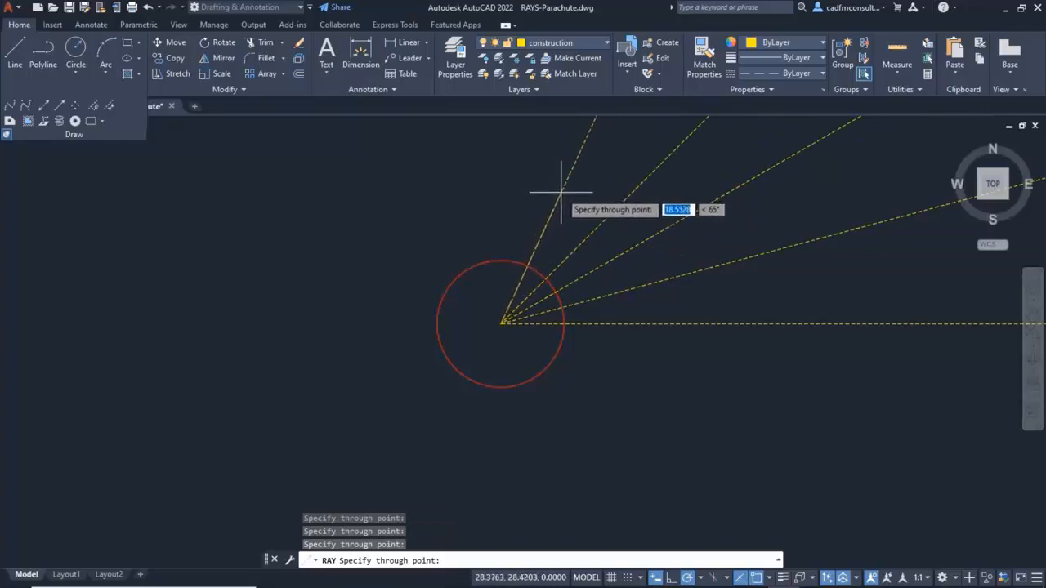
click(570, 196)
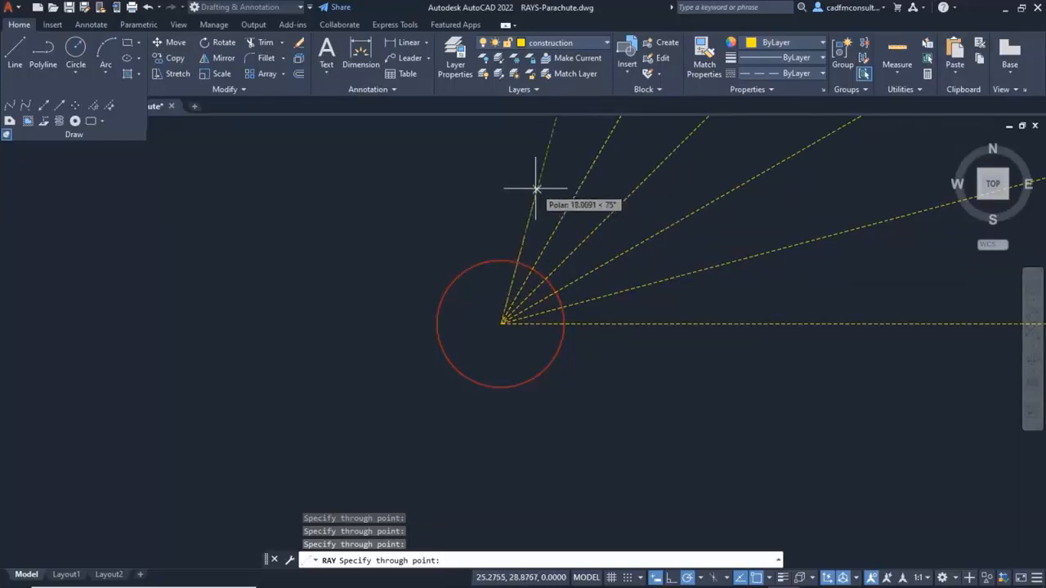
click(542, 187)
click(501, 182)
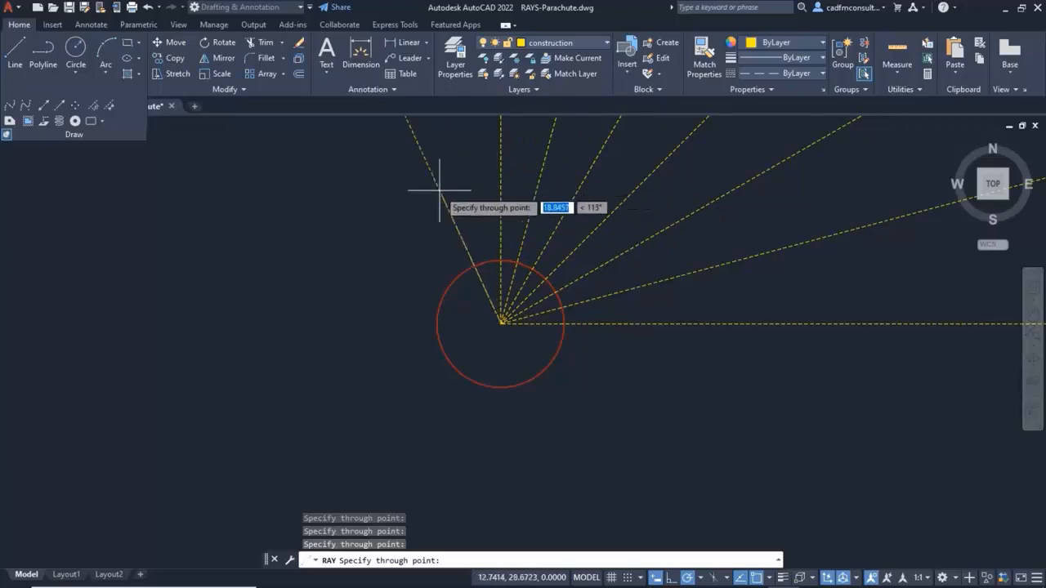
click(463, 189)
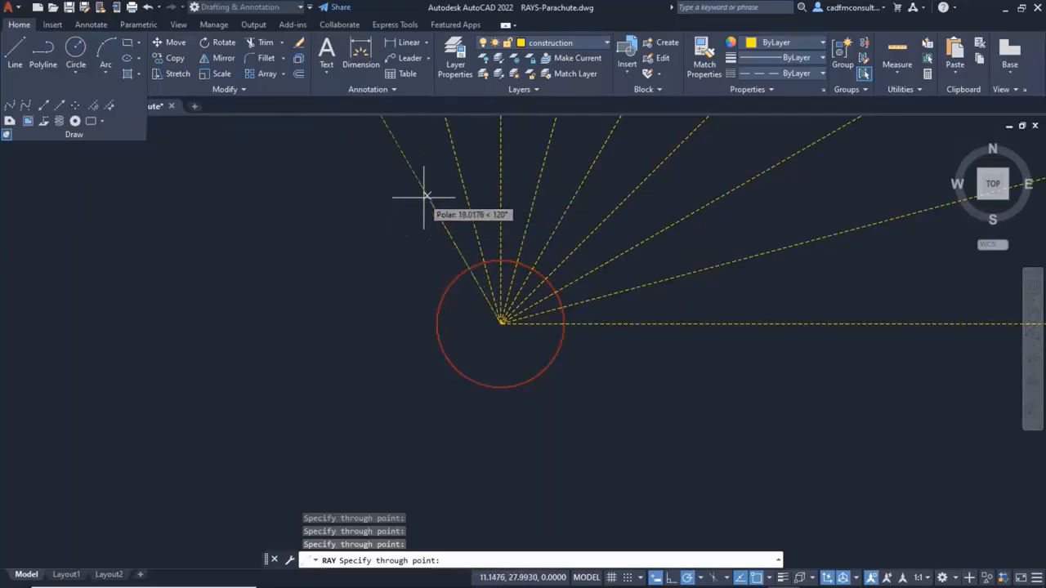
click(420, 200)
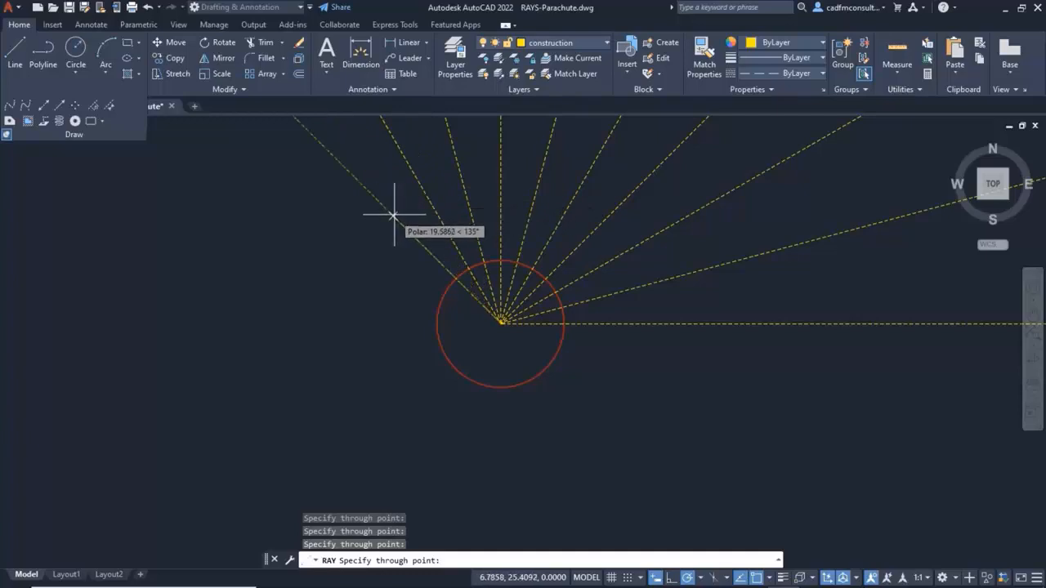
click(388, 214)
click(368, 240)
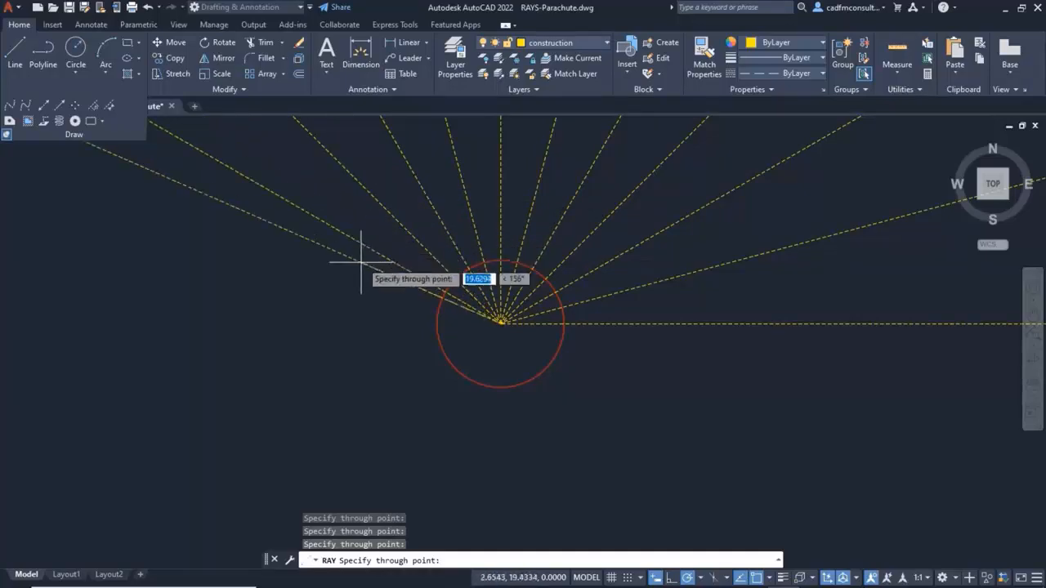
click(354, 283)
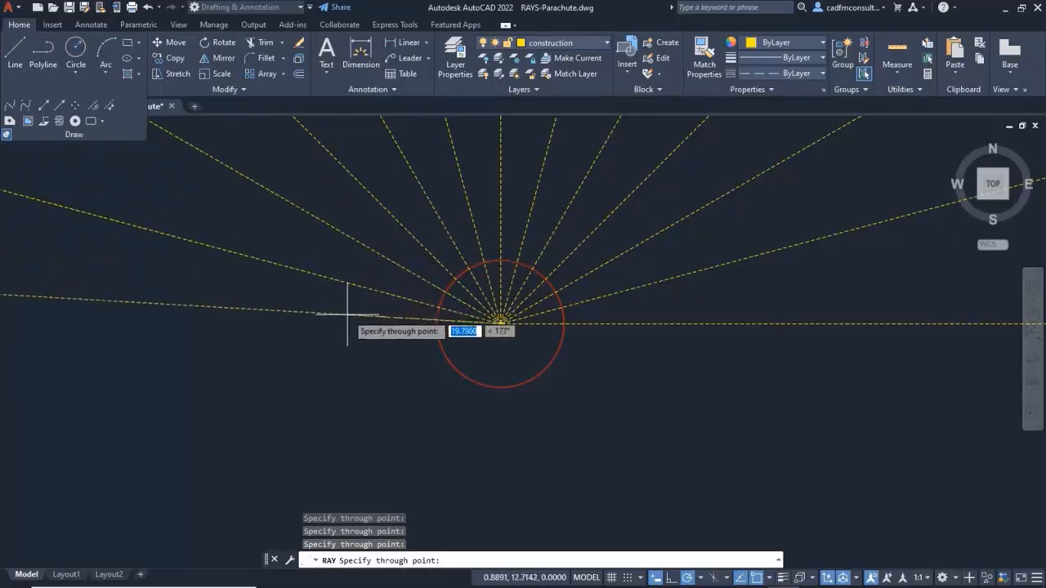
Complete the lower half with rays from the circle's center every 15 degrees, from 180 through 345 degrees, and end the Ray command
click(350, 364)
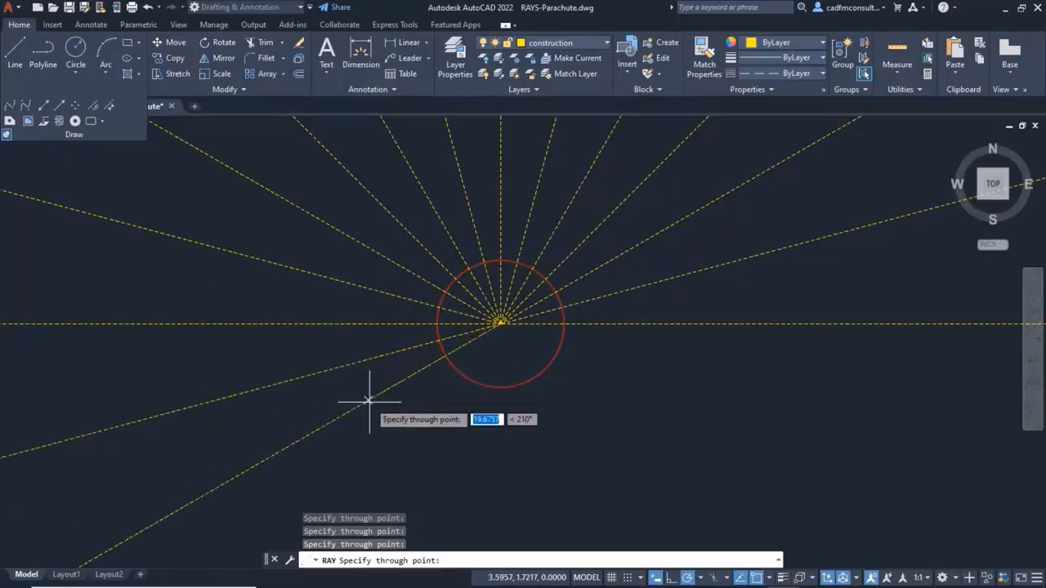
click(362, 406)
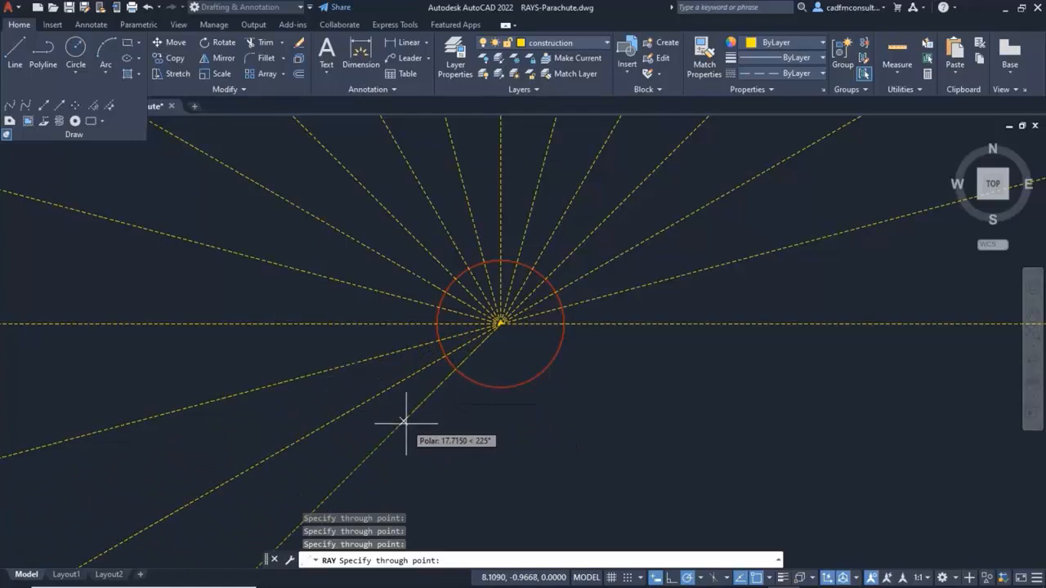
click(404, 421)
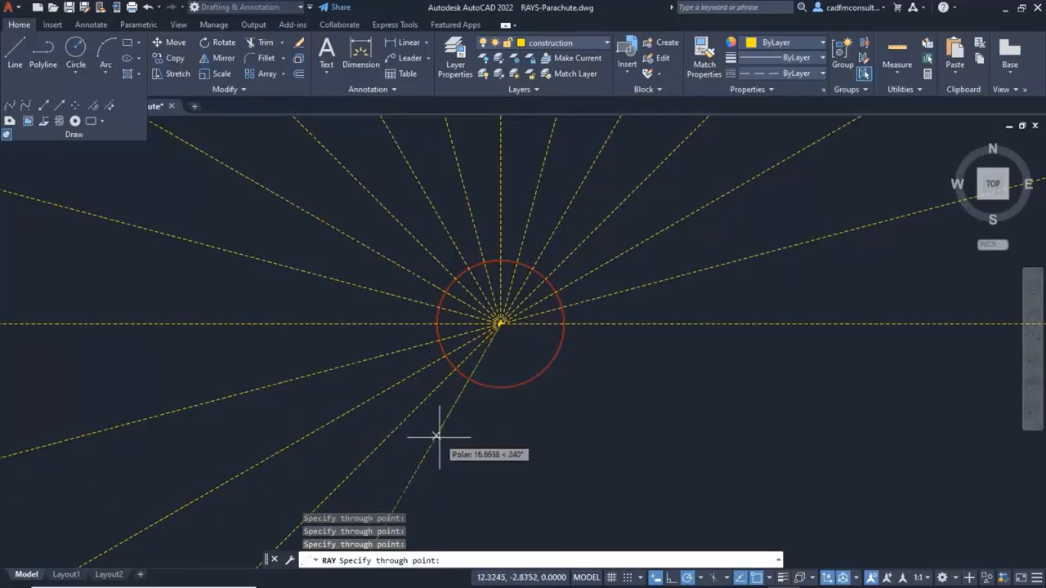
click(439, 437)
click(471, 439)
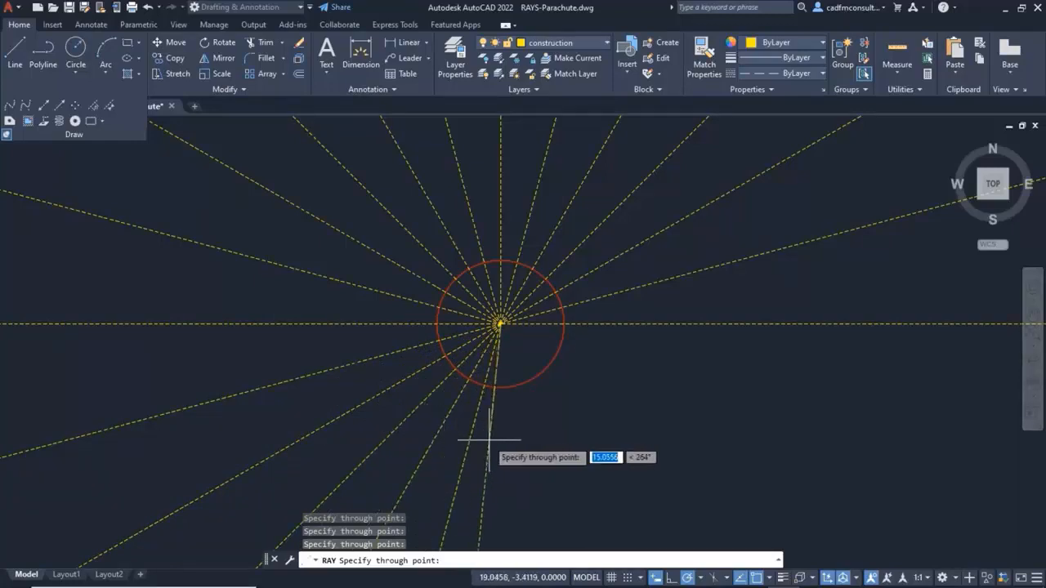
click(500, 442)
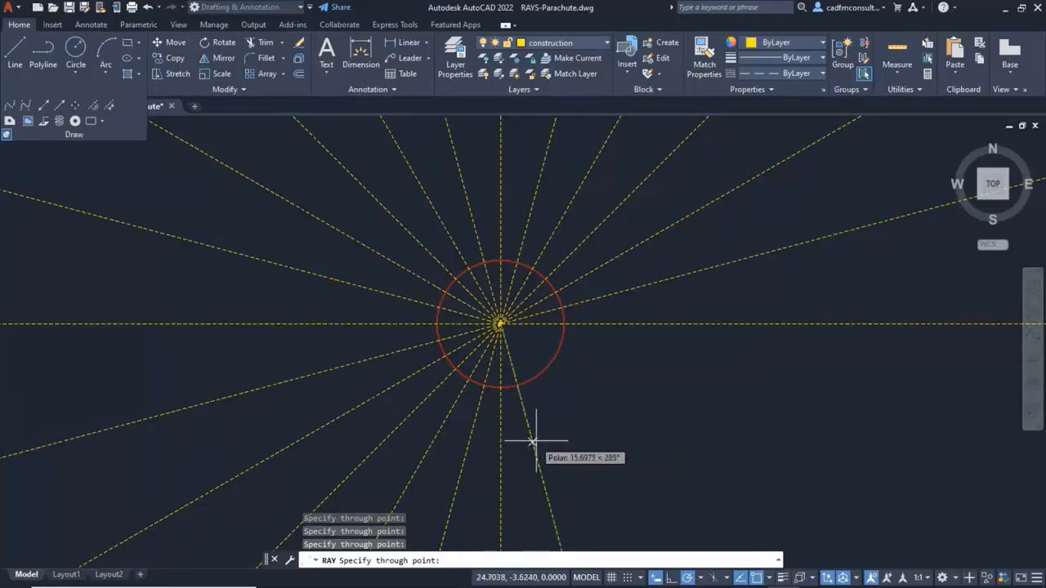
click(536, 429)
click(567, 434)
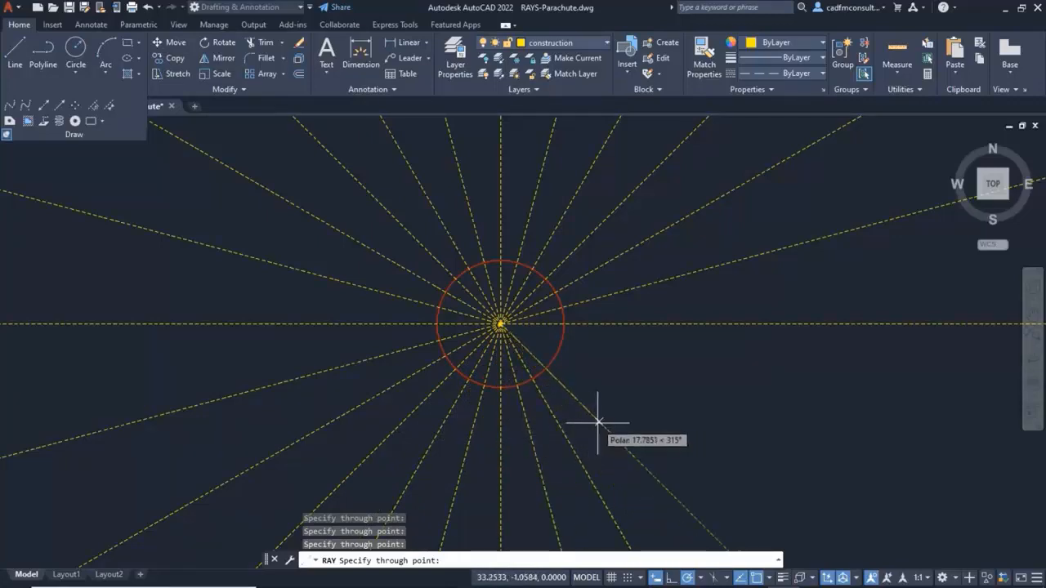
click(599, 422)
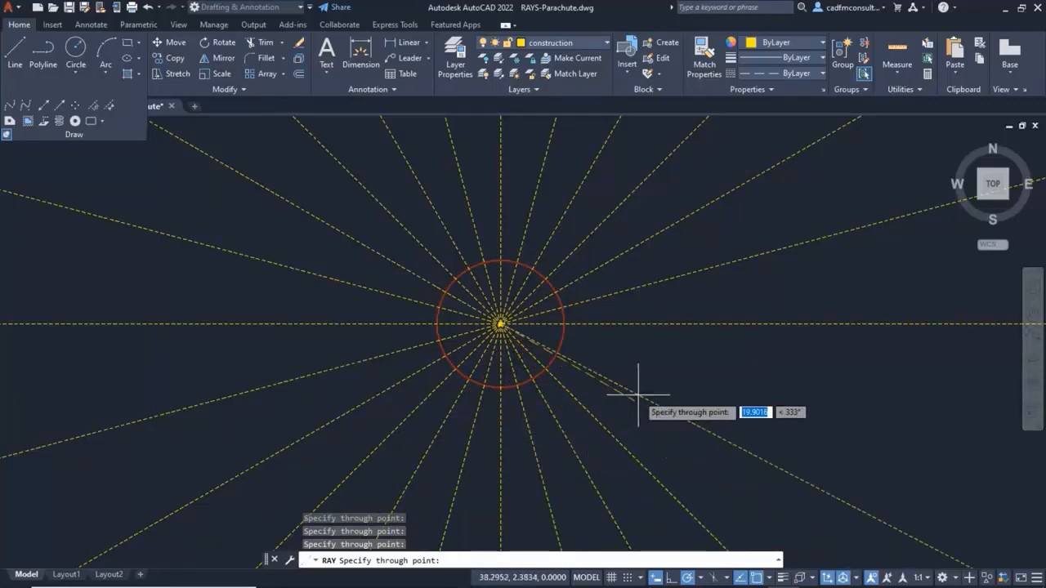
click(634, 399)
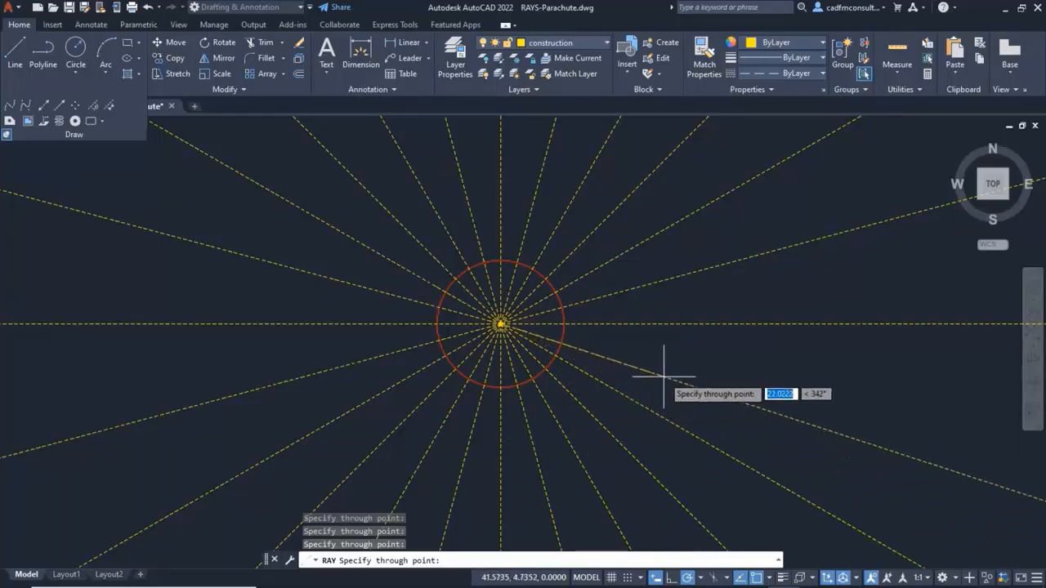
click(672, 363)
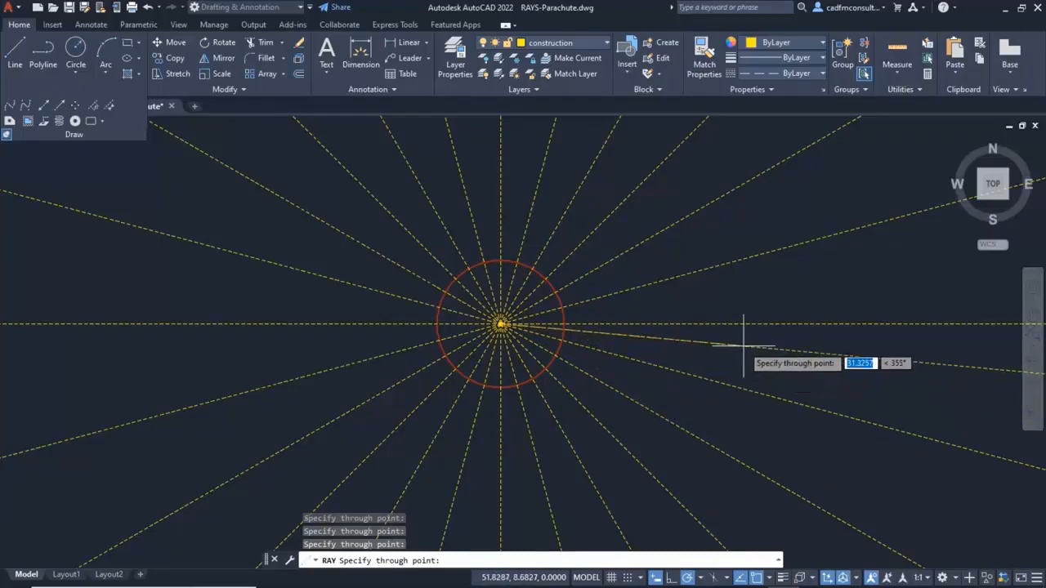
key(Return)
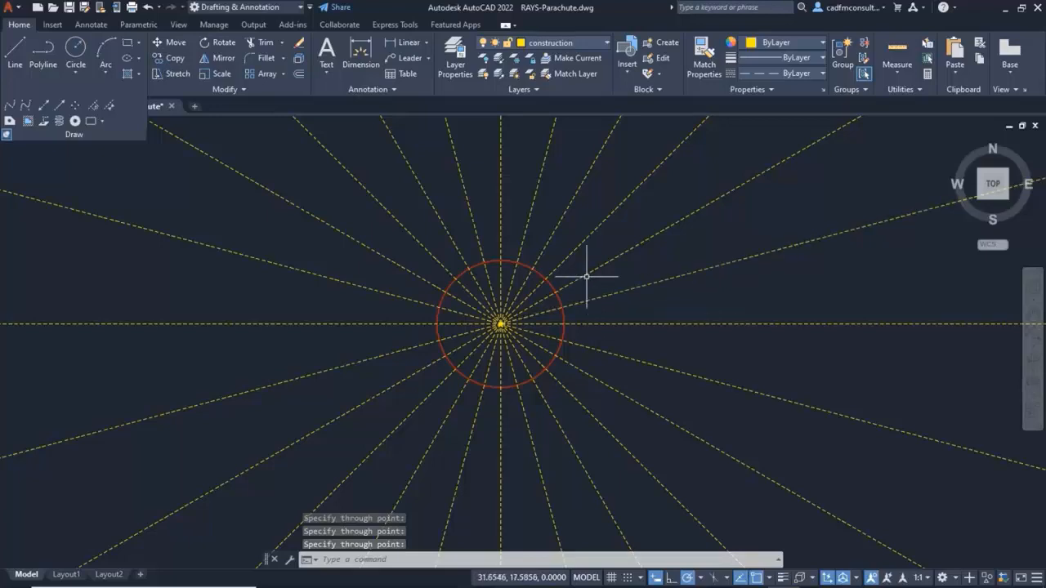
scroll(587, 276, down, 5)
middle_drag(646, 234, 596, 282)
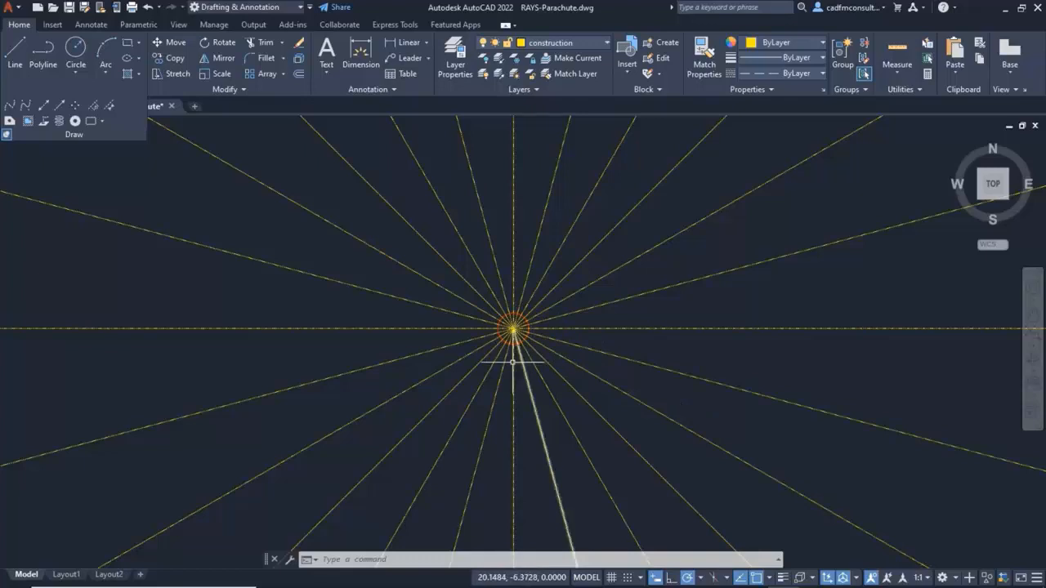
scroll(515, 360, up, 2)
scroll(515, 360, up, 2)
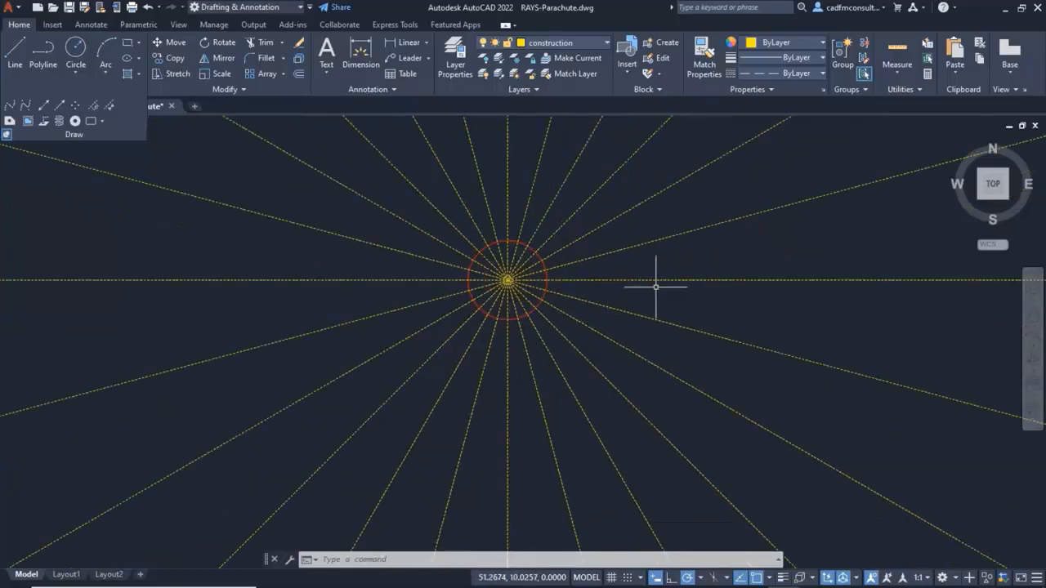
middle_drag(657, 286, 662, 351)
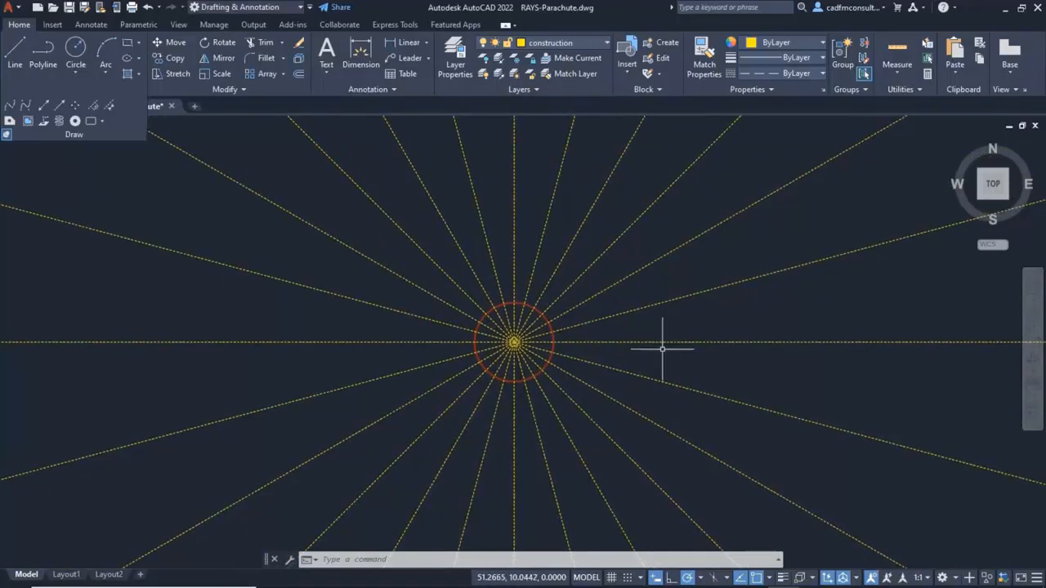
click(299, 75)
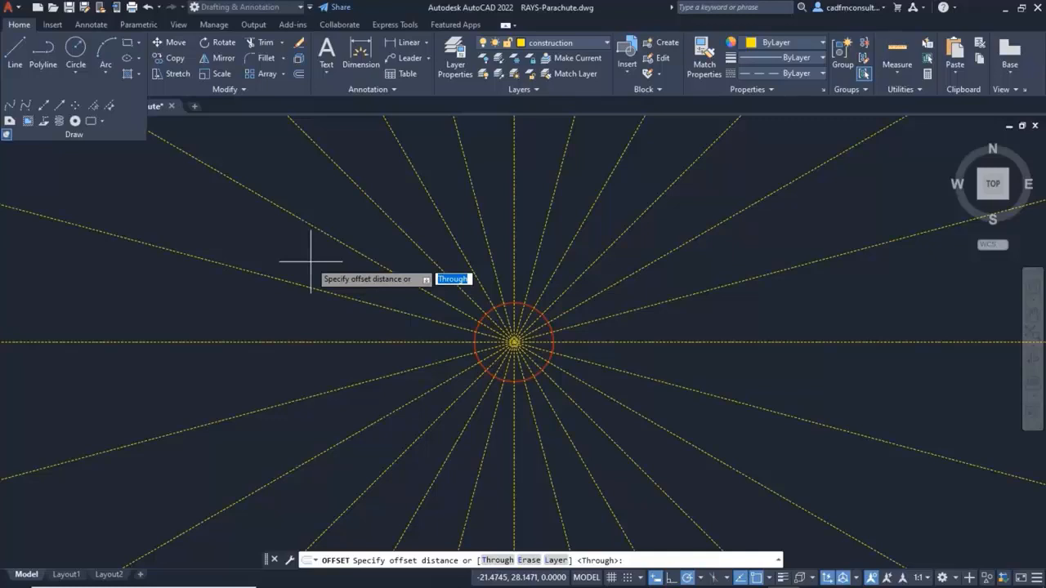
right_click(311, 261)
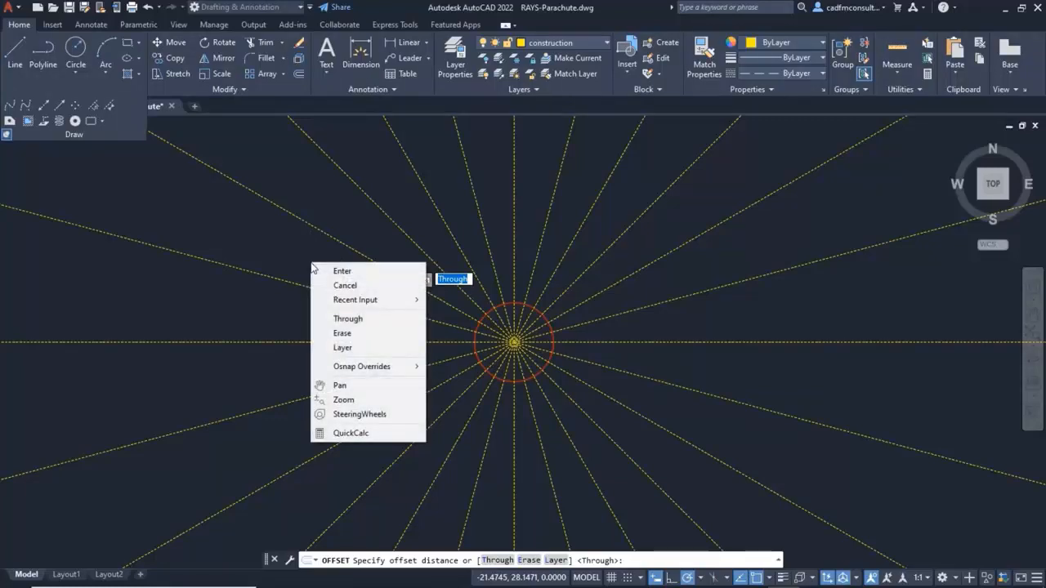
click(351, 350)
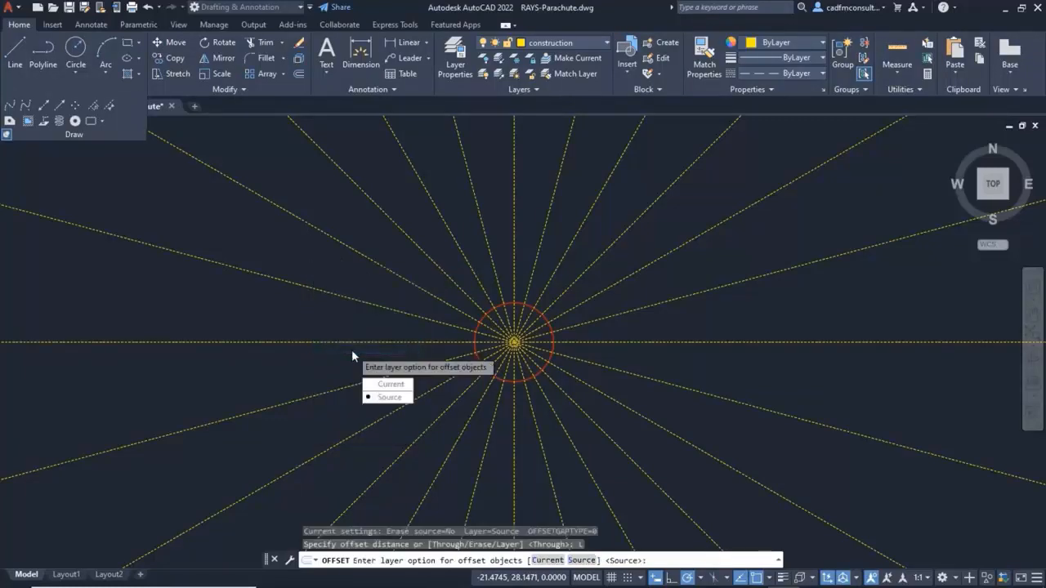
click(390, 398)
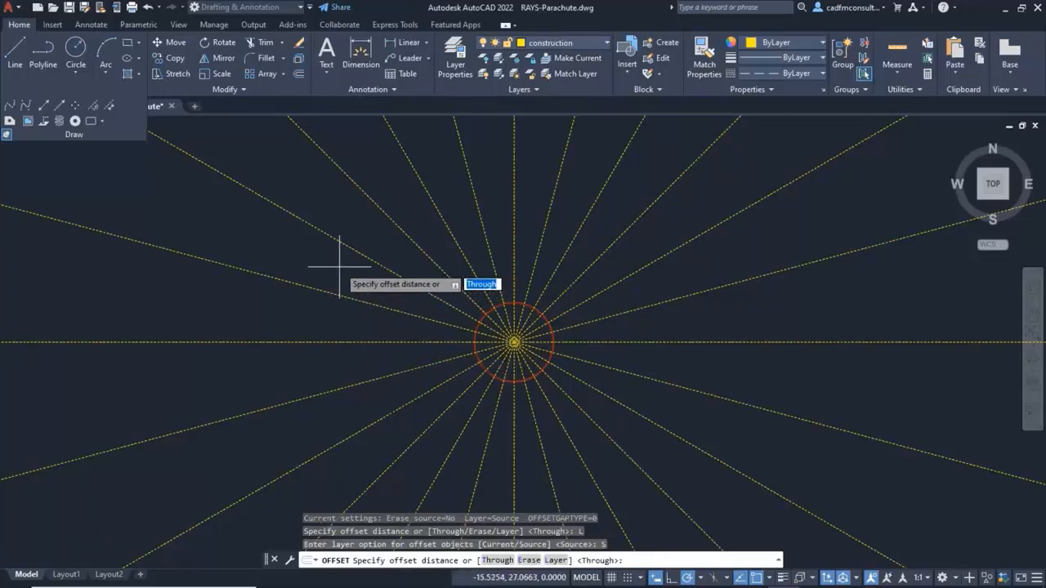
text(6)
key(Return)
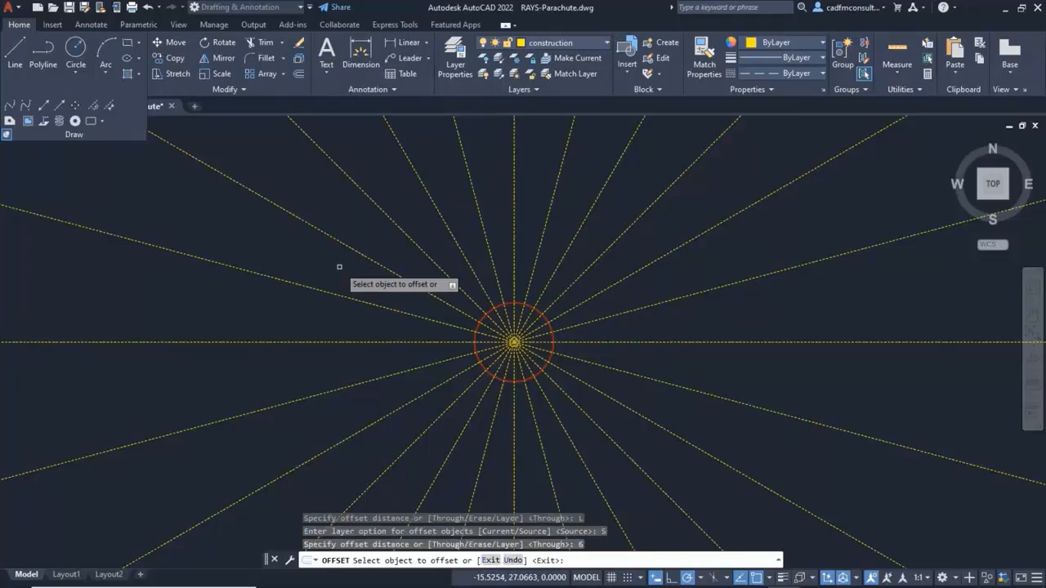
scroll(418, 294, down, 1)
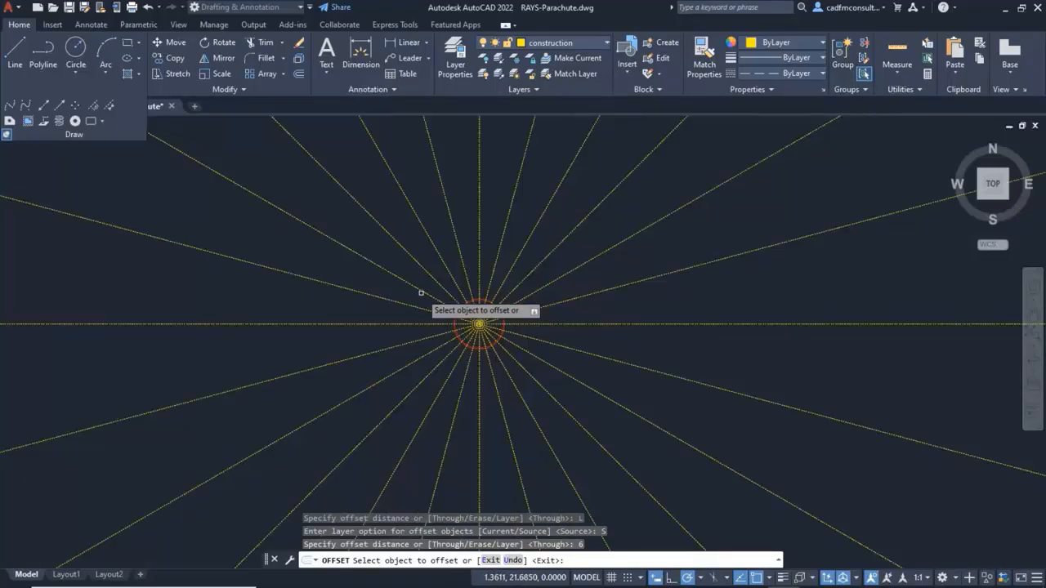
click(465, 303)
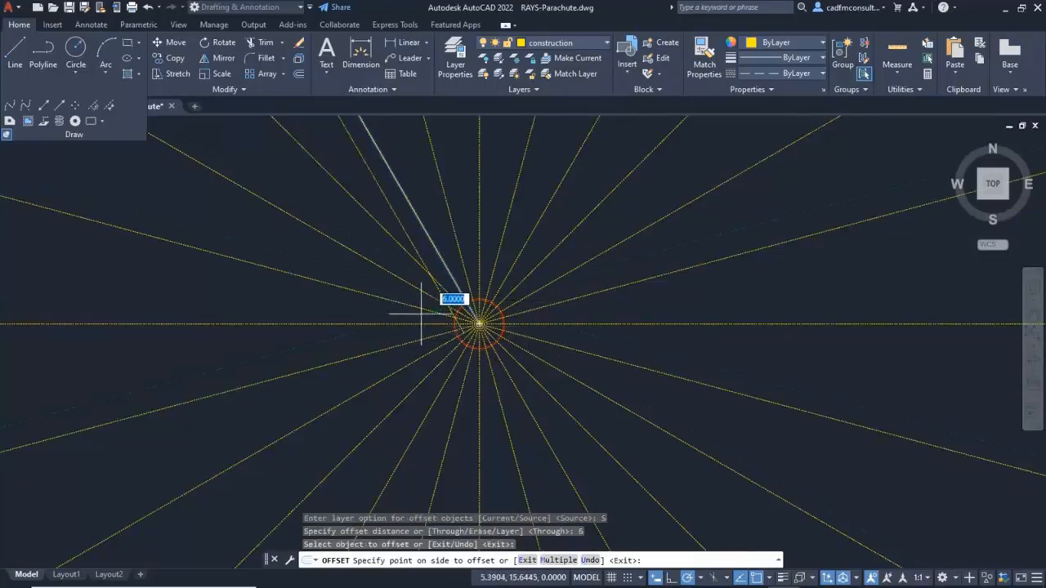
scroll(423, 313, up, 3)
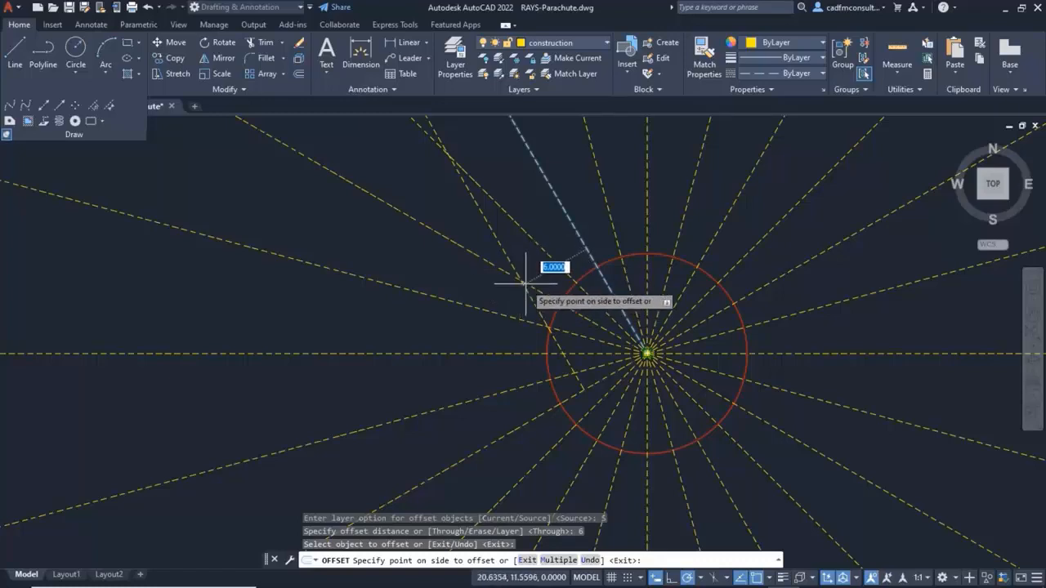
key(Escape)
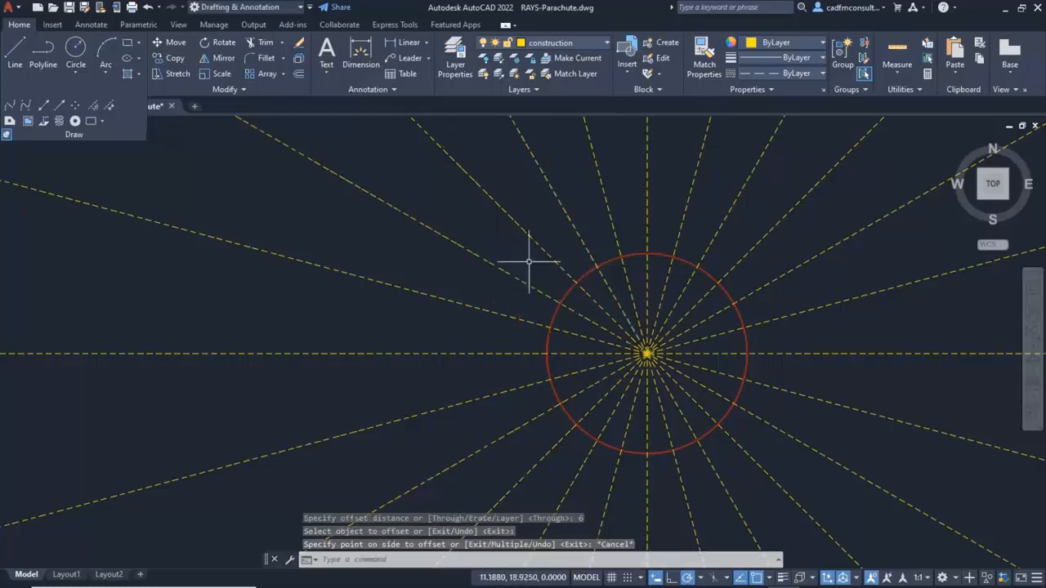
Offset the red circle outward by 6 units, with the offset layer option set to Source
click(300, 74)
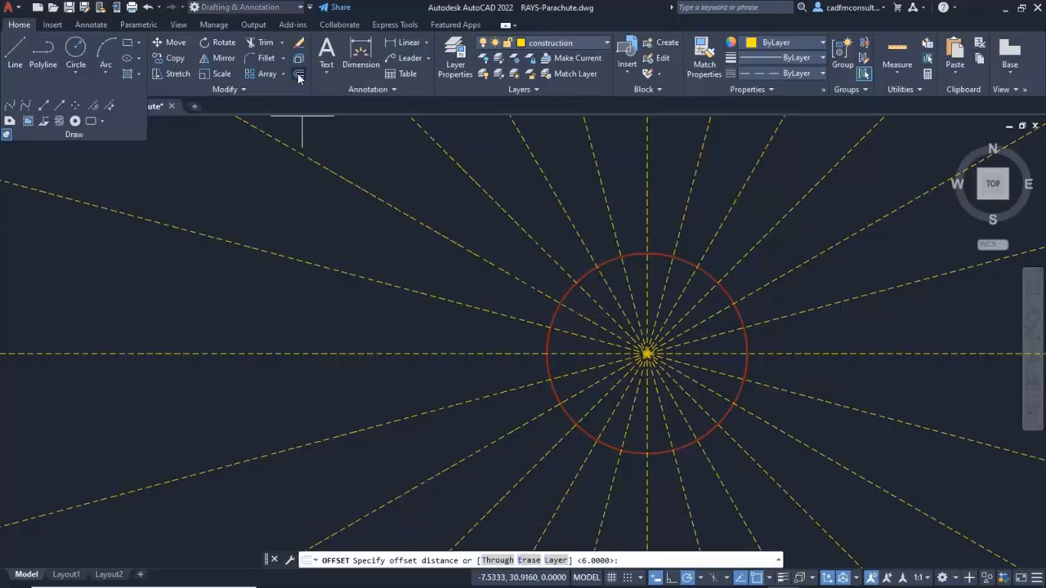
right_click(380, 149)
click(416, 236)
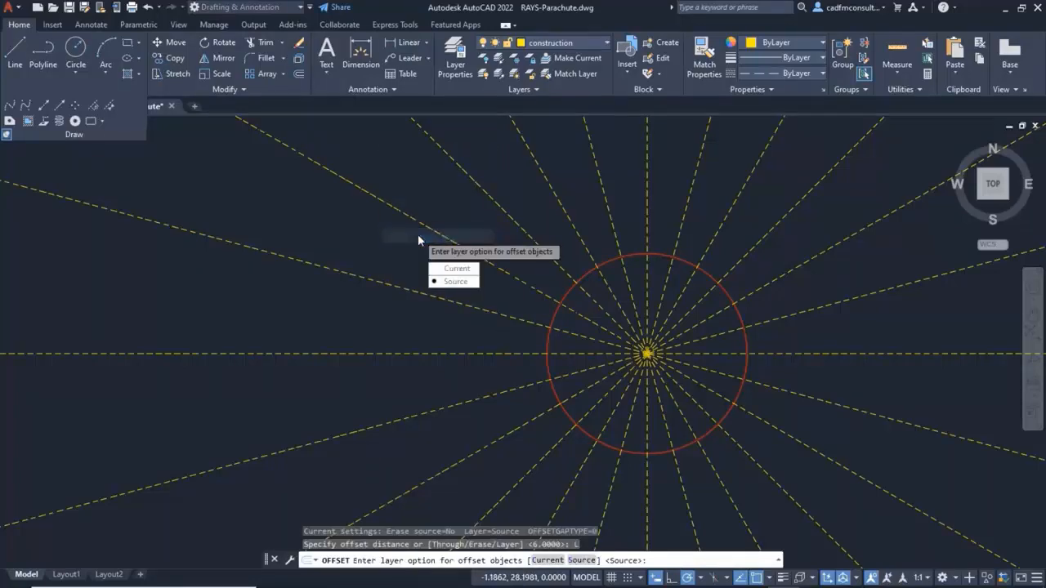
click(455, 283)
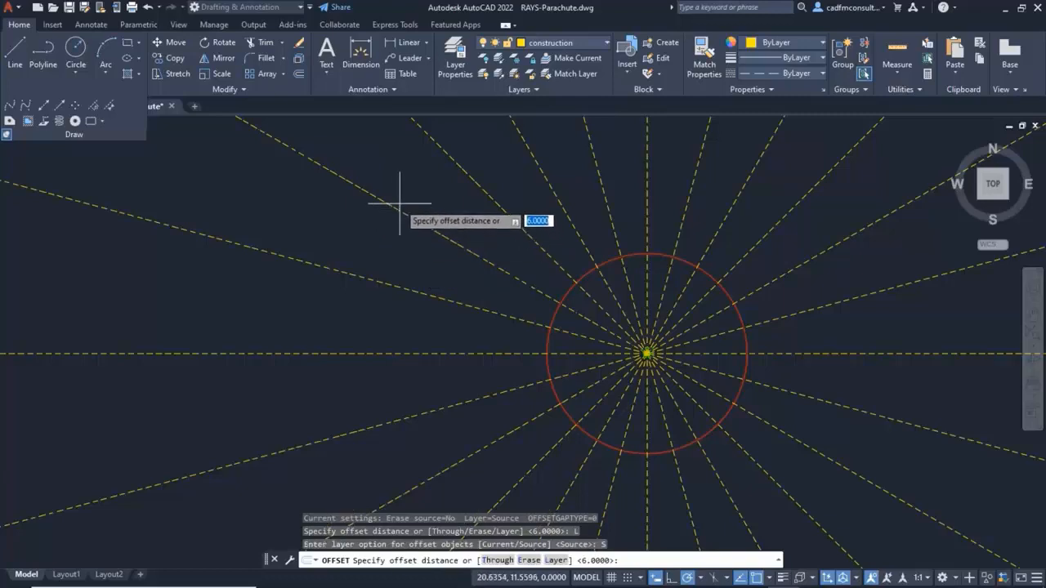
text(6)
key(Return)
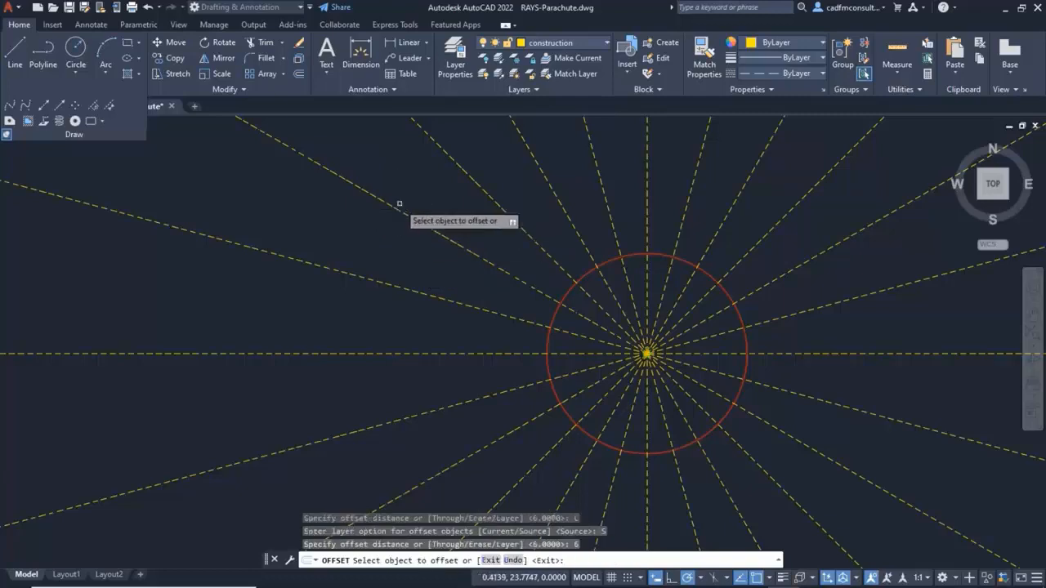
click(589, 271)
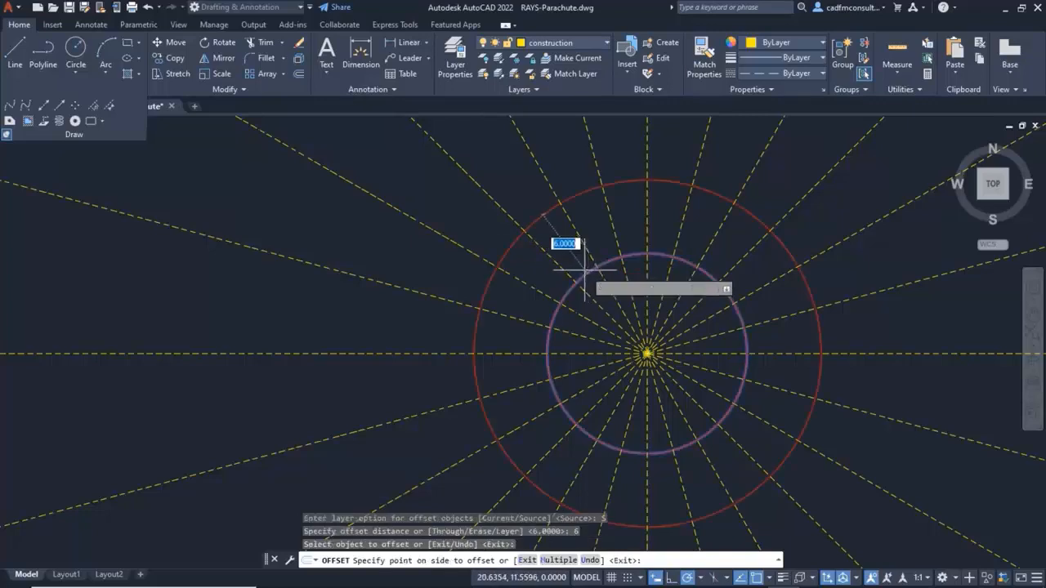
click(523, 204)
Offset each new outermost circle outward by the same 6 units six more times, giving eight concentric circles in total
click(535, 219)
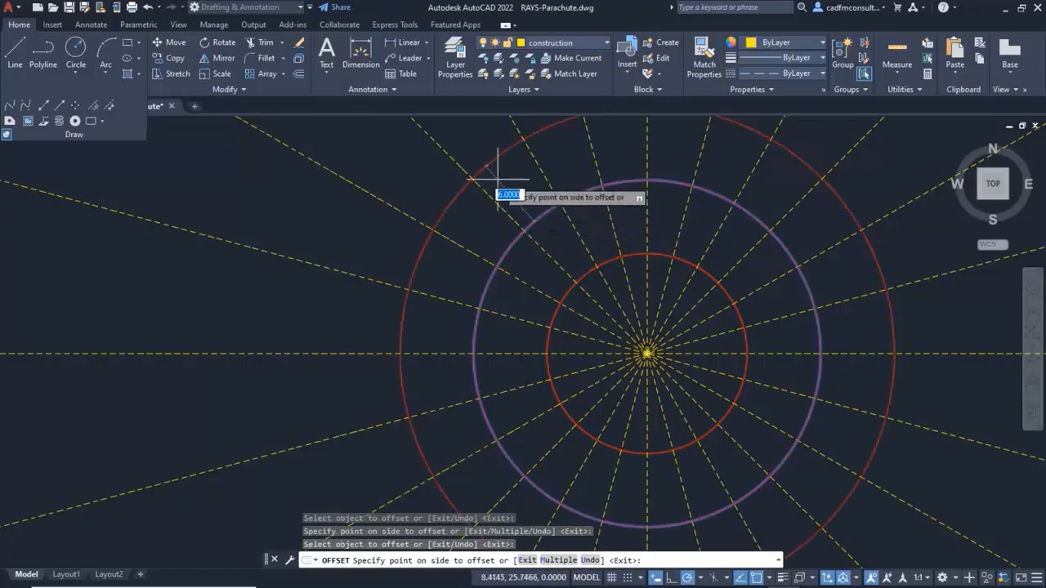
click(484, 153)
scroll(502, 208, down, 4)
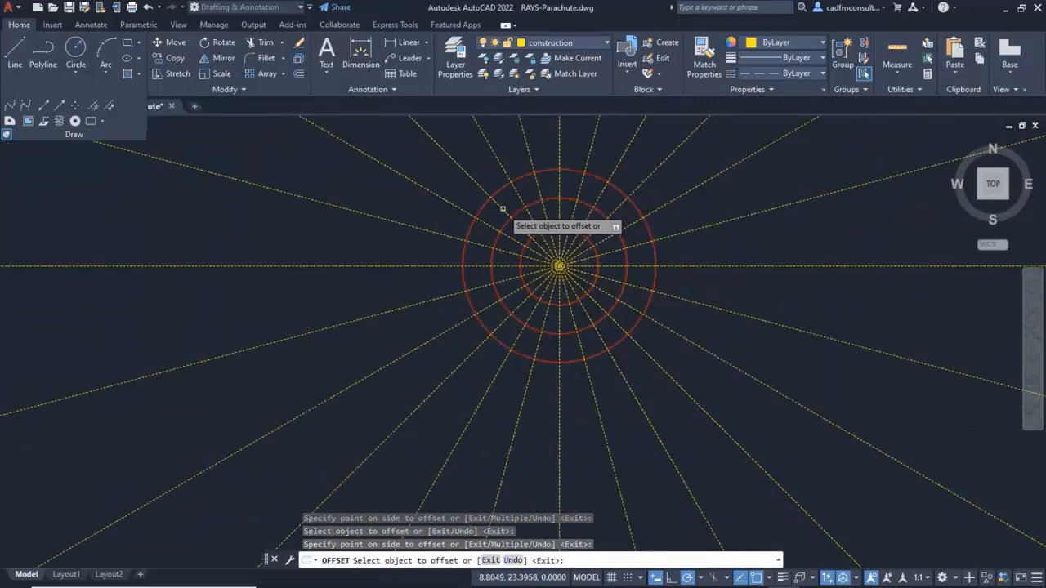
middle_drag(502, 208, 513, 341)
click(514, 321)
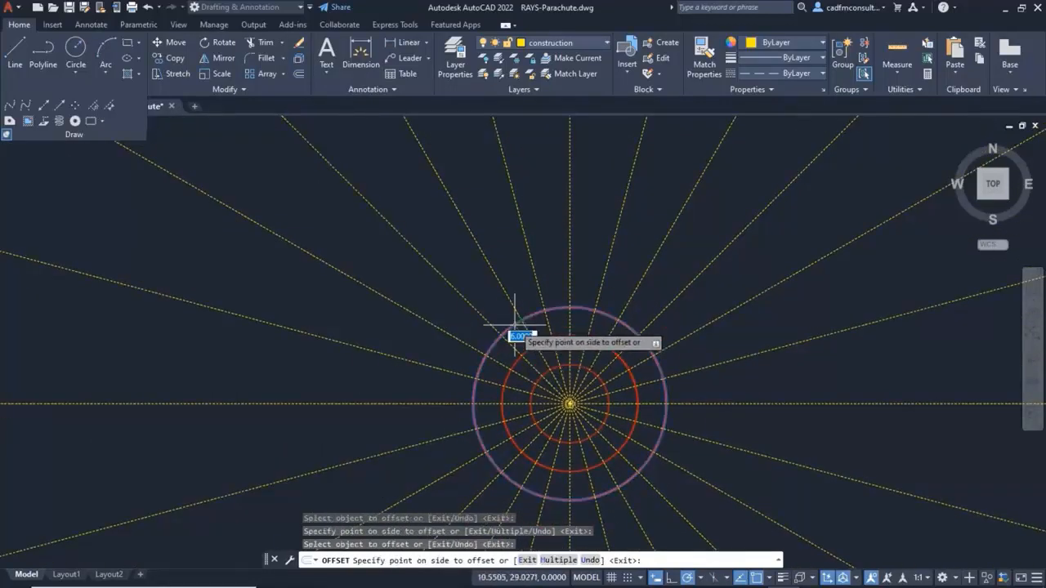
click(489, 296)
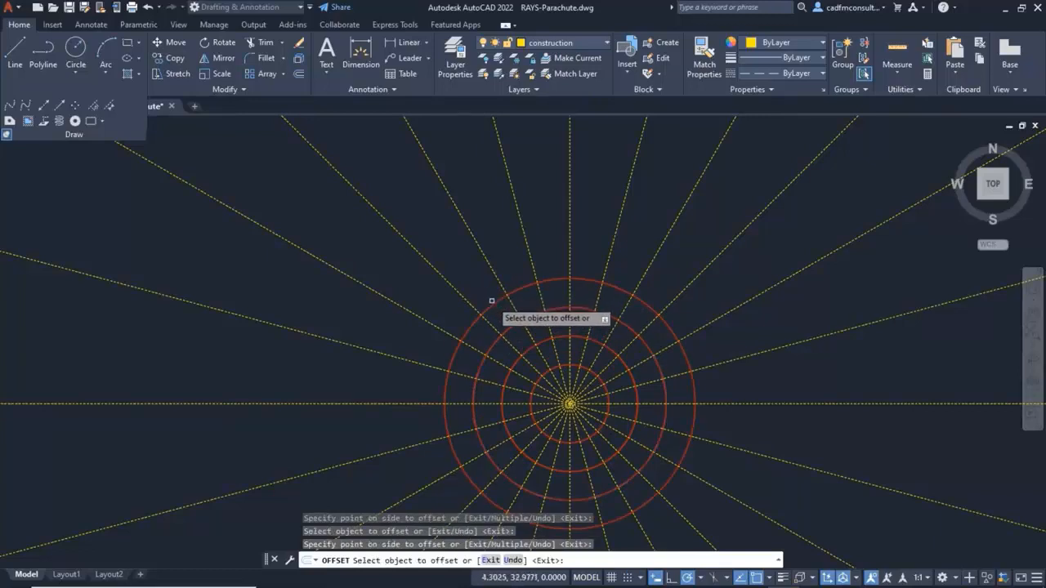
click(496, 305)
click(477, 282)
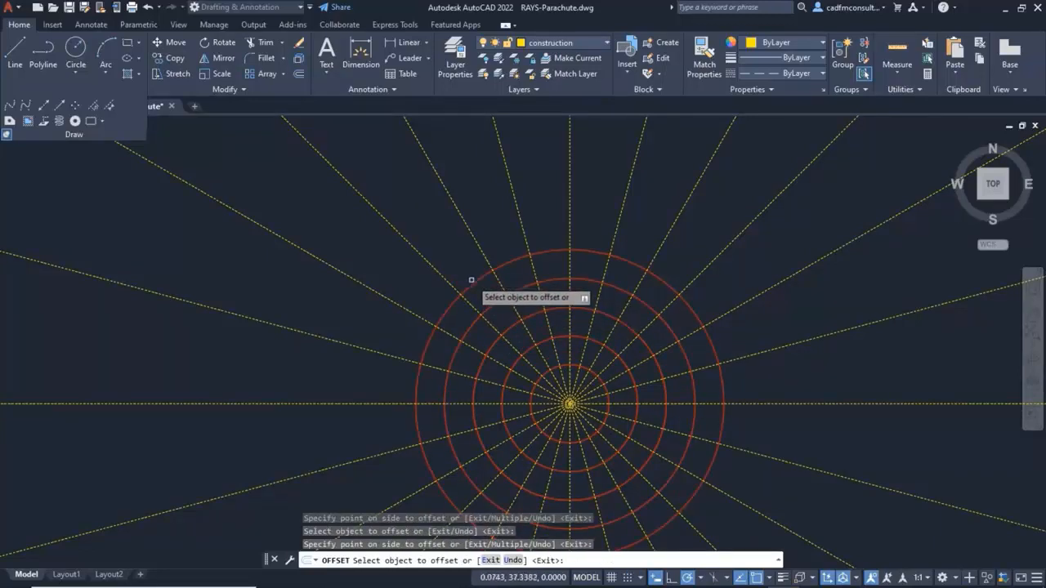
click(477, 282)
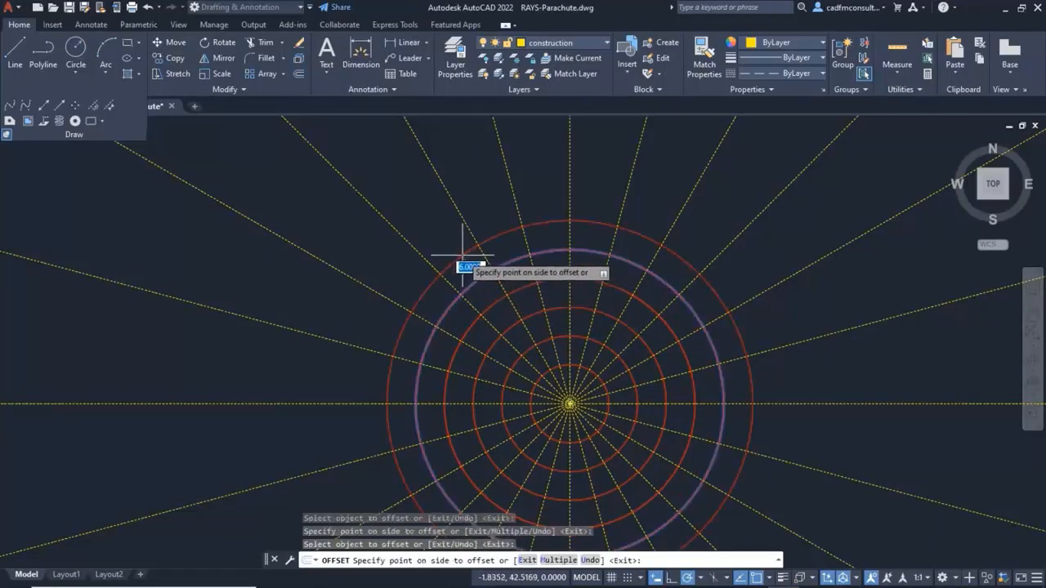
click(463, 255)
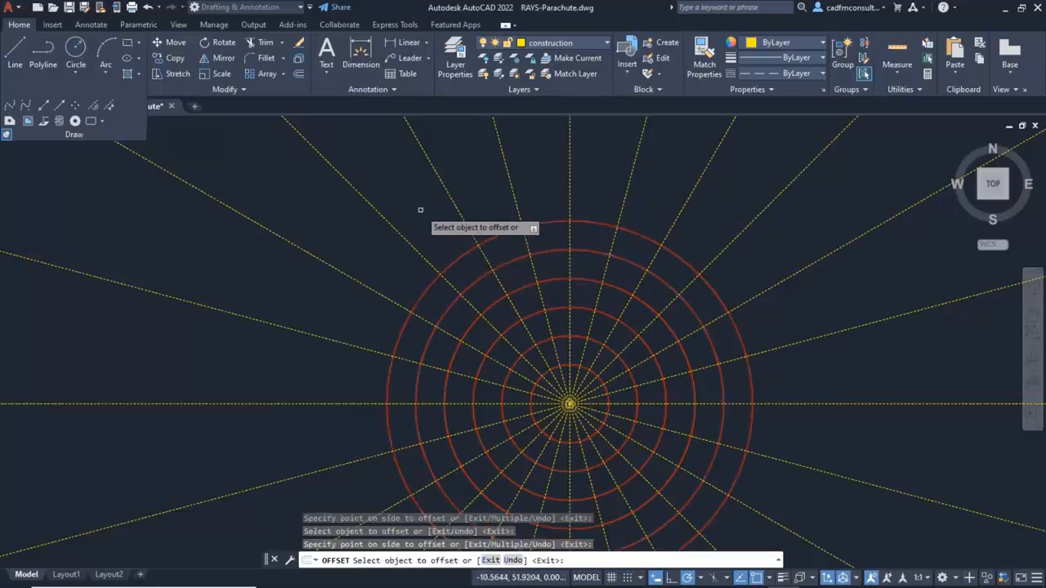
click(461, 254)
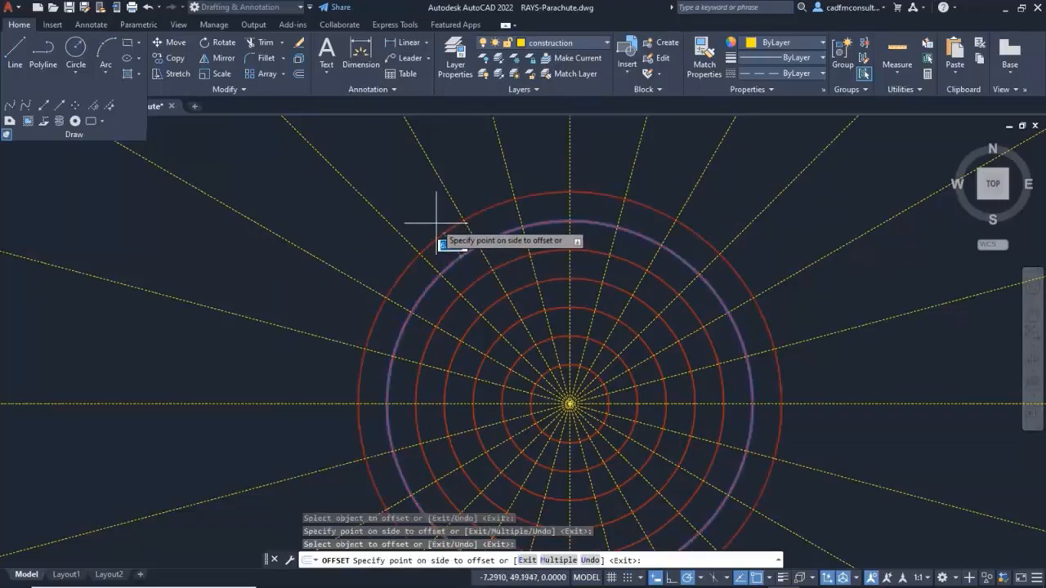
click(445, 234)
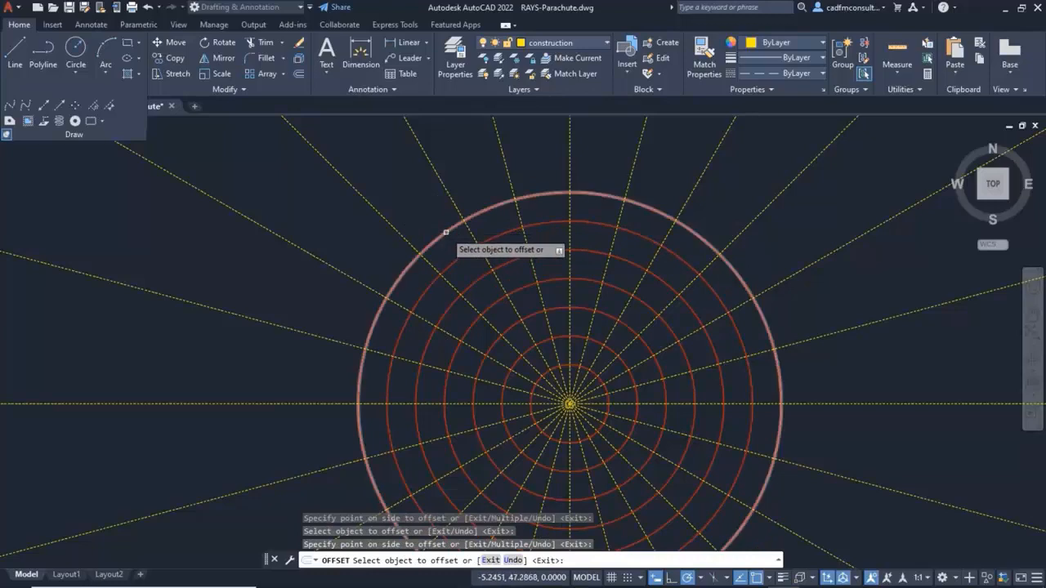
click(444, 232)
click(421, 201)
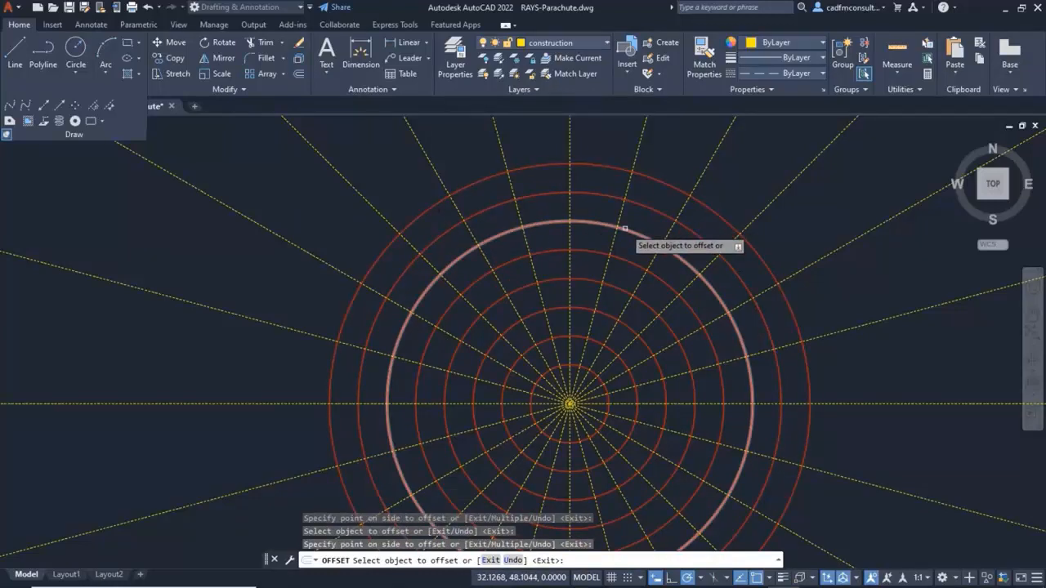
key(Return)
Trim all the radial rays back to the outermost circle using a fence drawn around the circles
scroll(622, 230, down, 2)
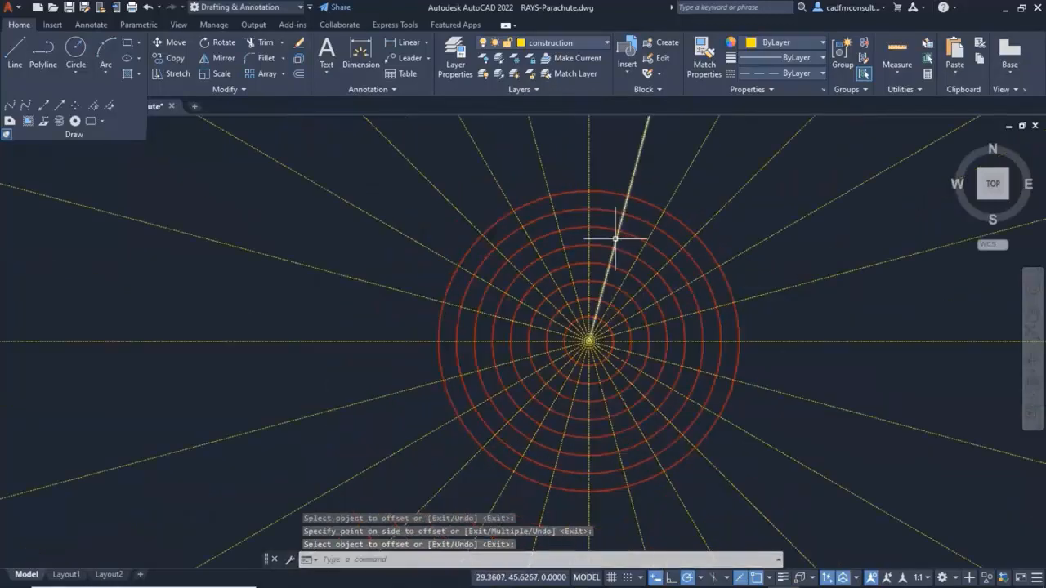
mouse_move(834, 242)
middle_down()
mouse_move(783, 256)
mouse_move(724, 227)
middle_up()
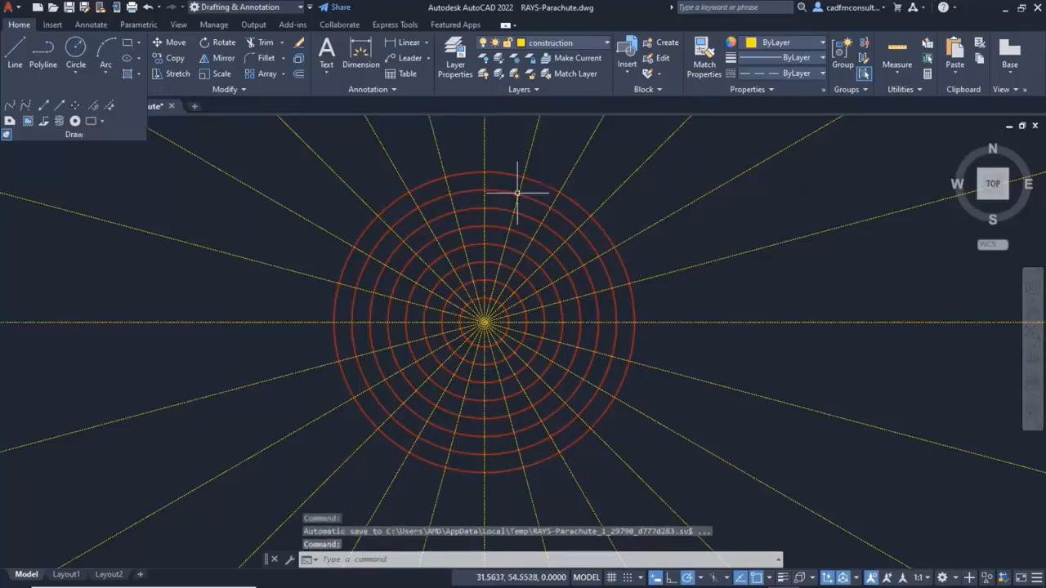
click(283, 46)
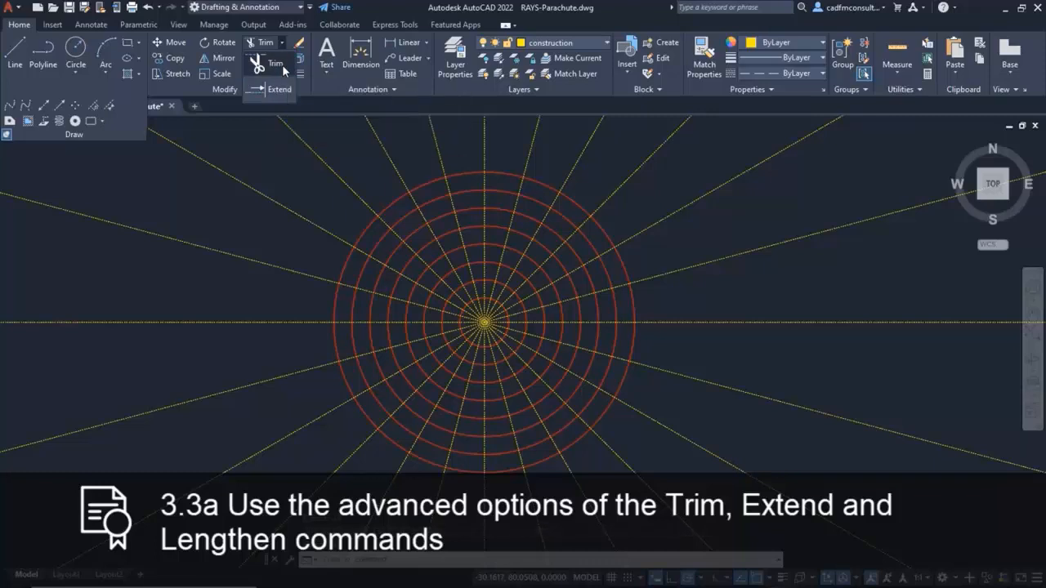
click(282, 65)
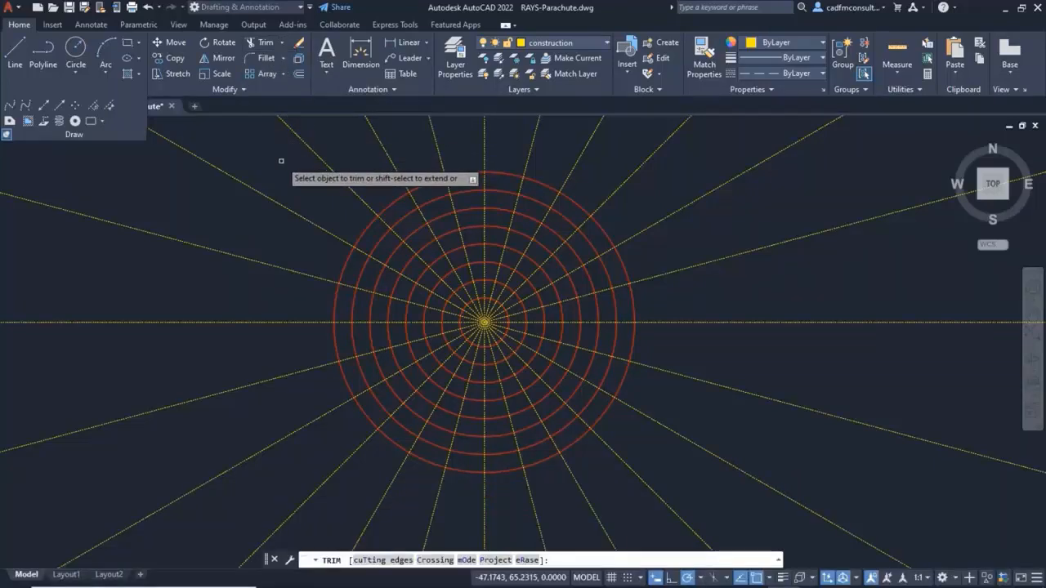
text(f)
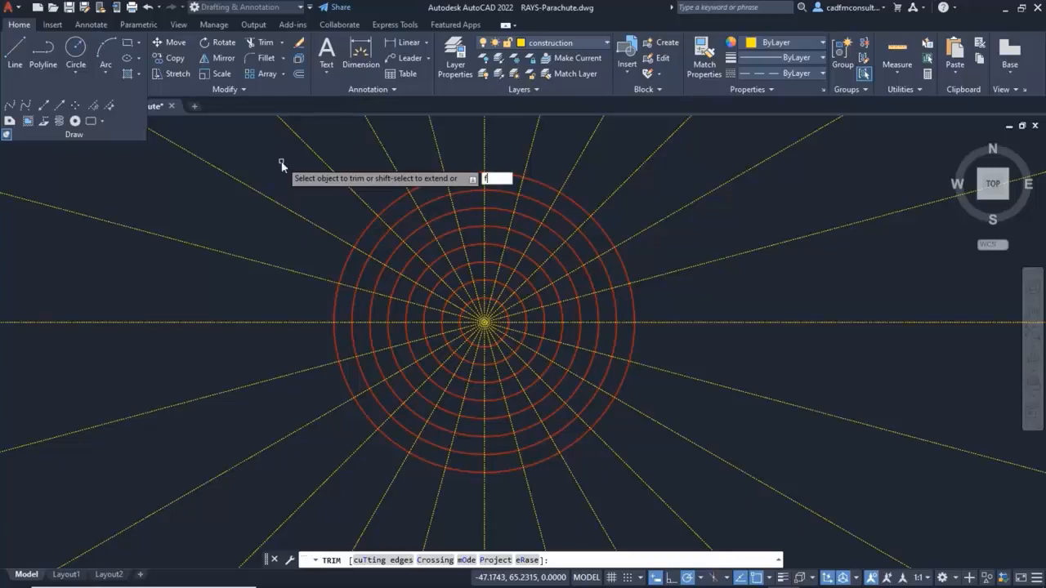
key(Return)
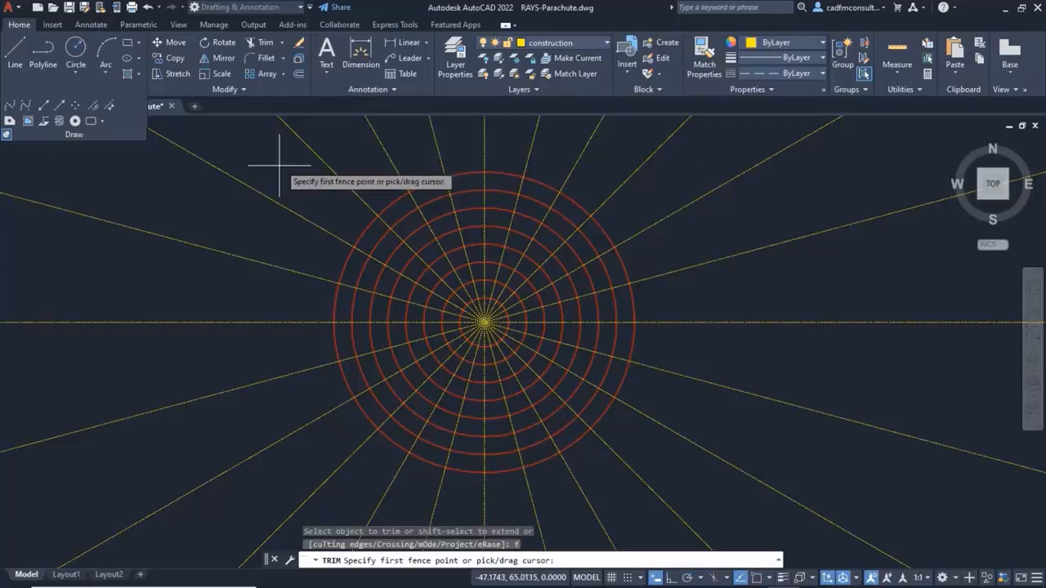
click(187, 294)
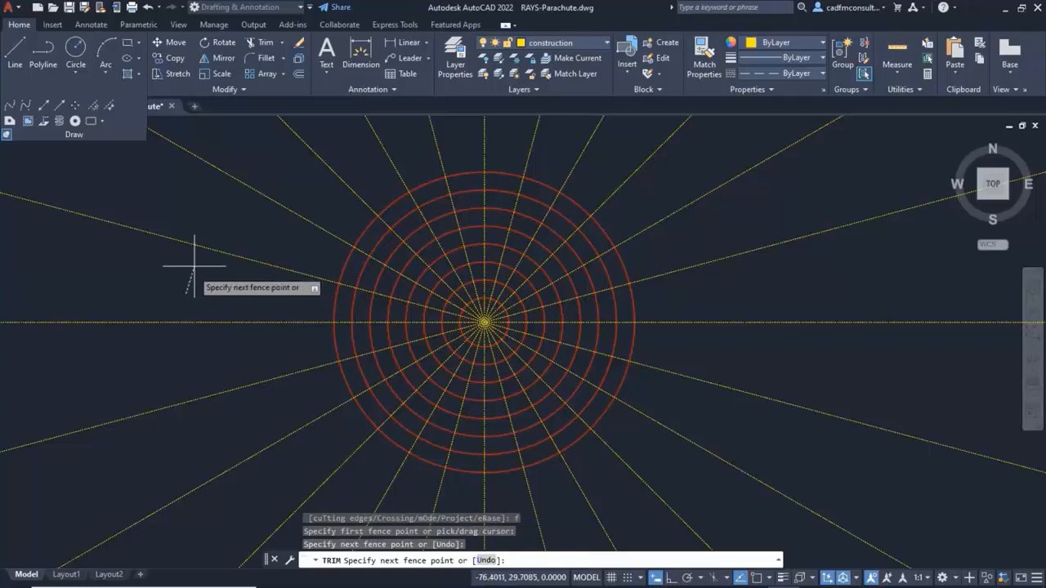
click(214, 216)
click(269, 174)
click(343, 150)
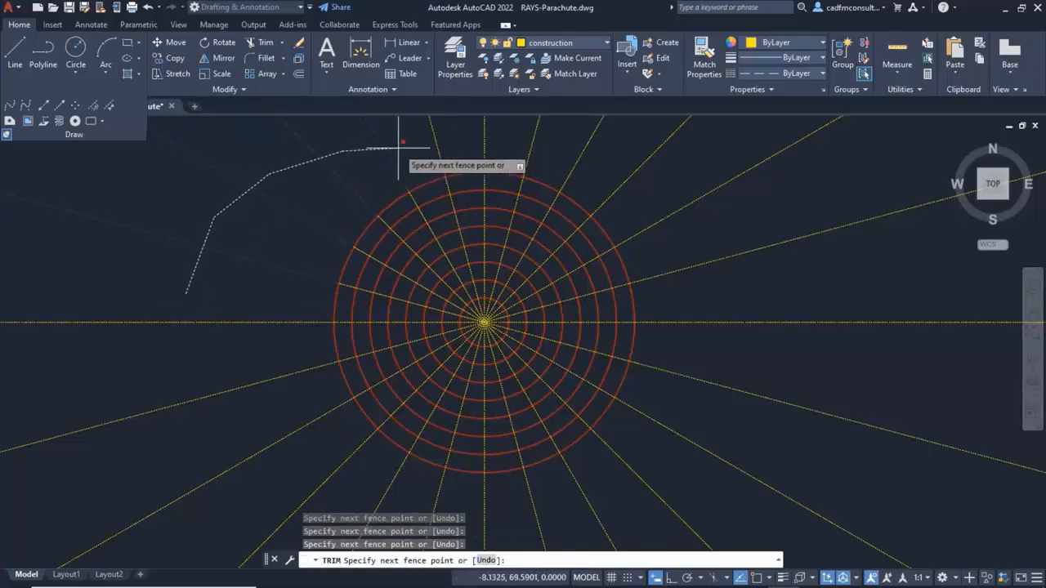
click(554, 145)
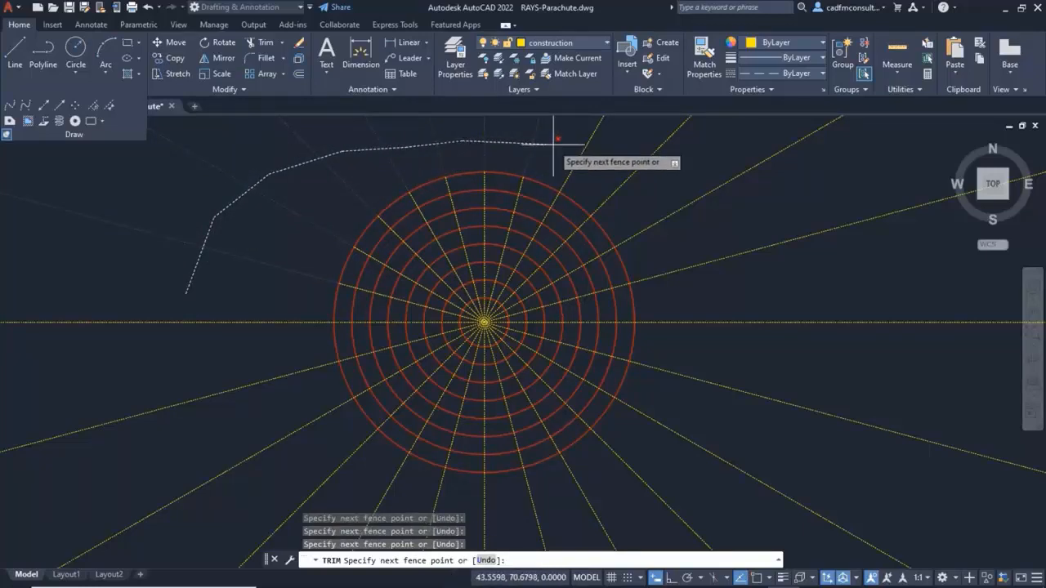
click(605, 158)
click(654, 177)
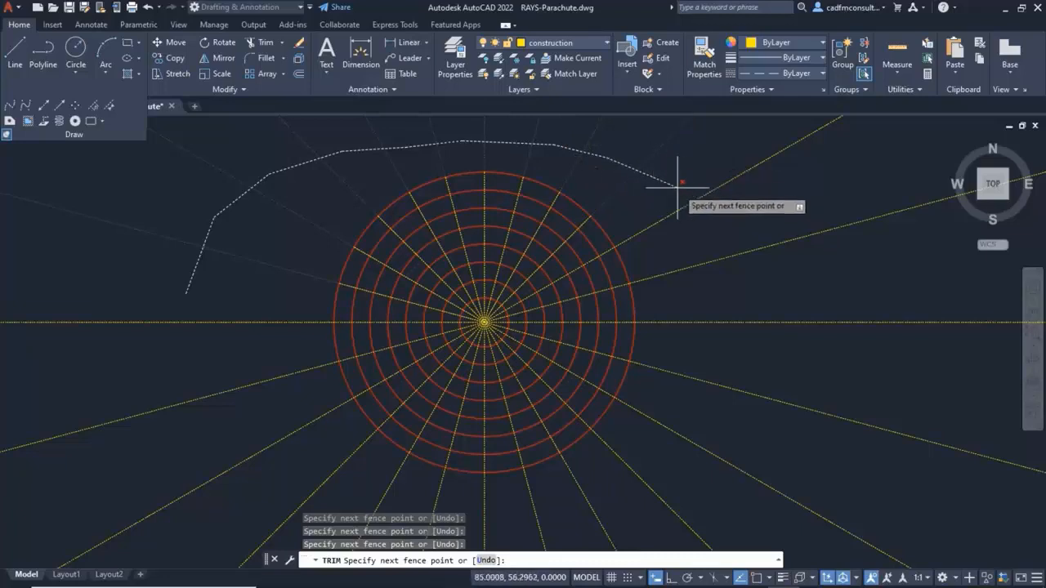
click(703, 211)
click(724, 278)
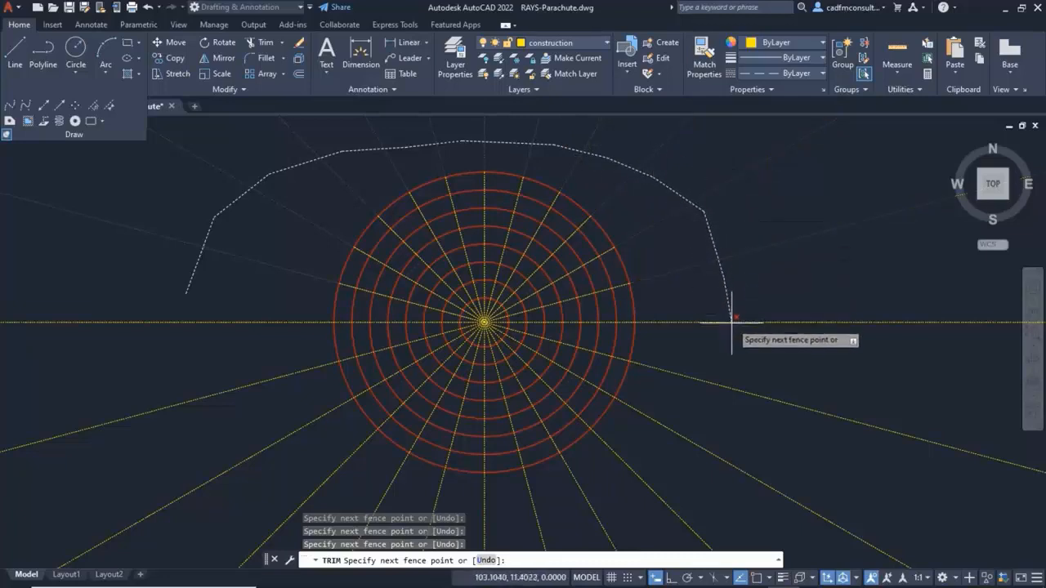
click(736, 344)
click(719, 404)
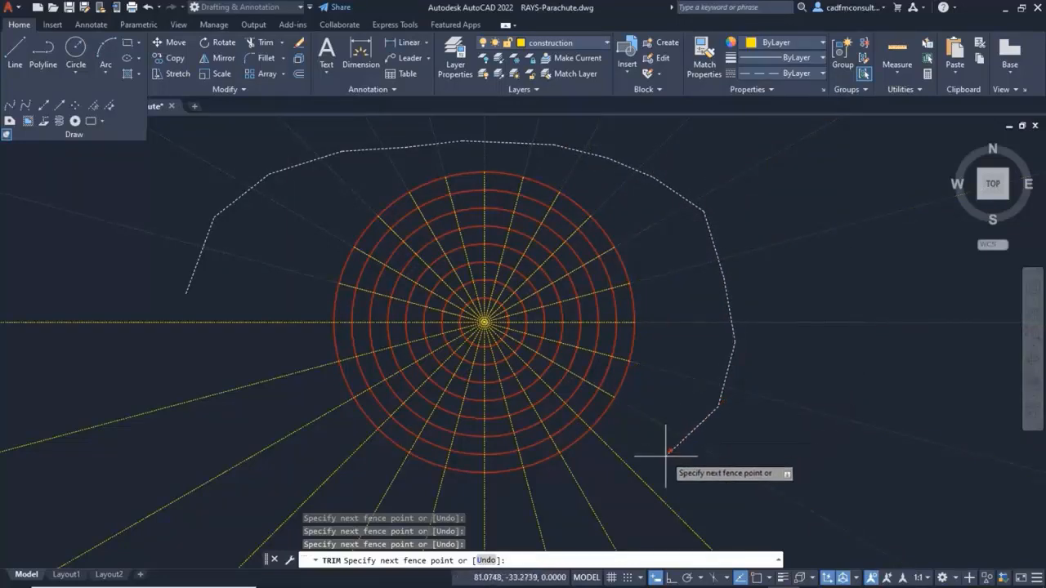
click(668, 455)
click(618, 483)
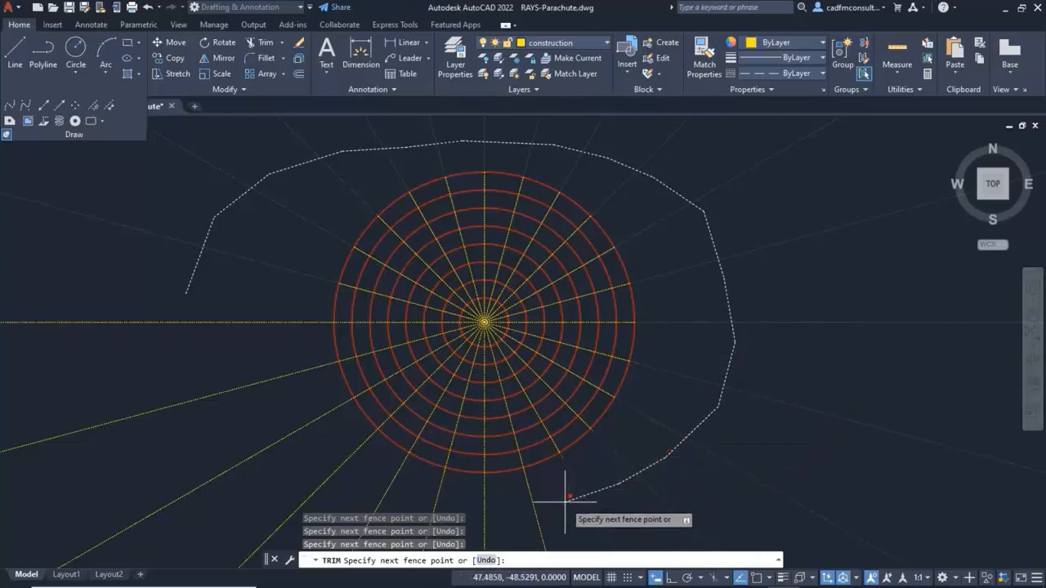
click(519, 511)
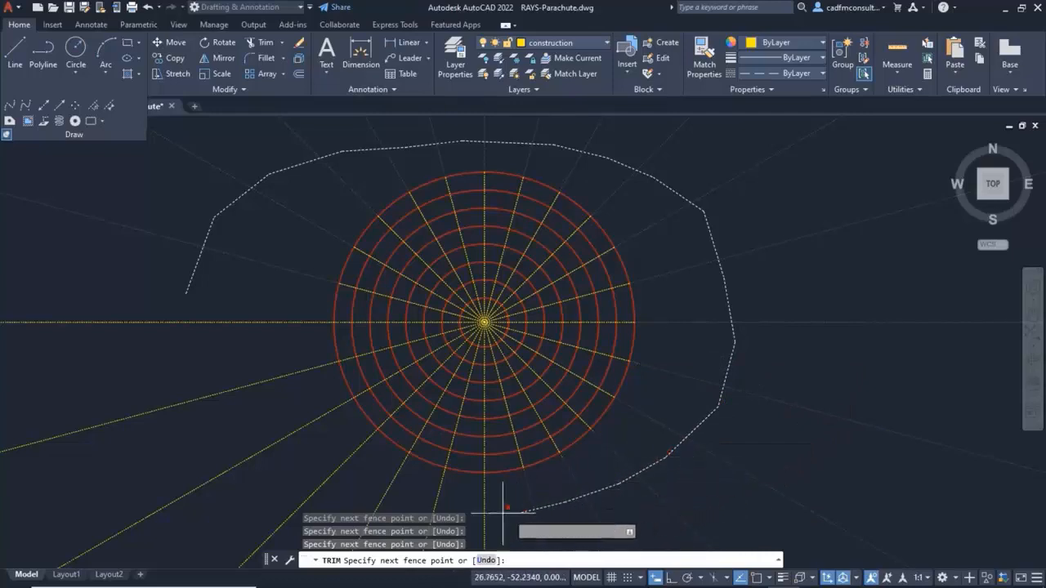
click(289, 462)
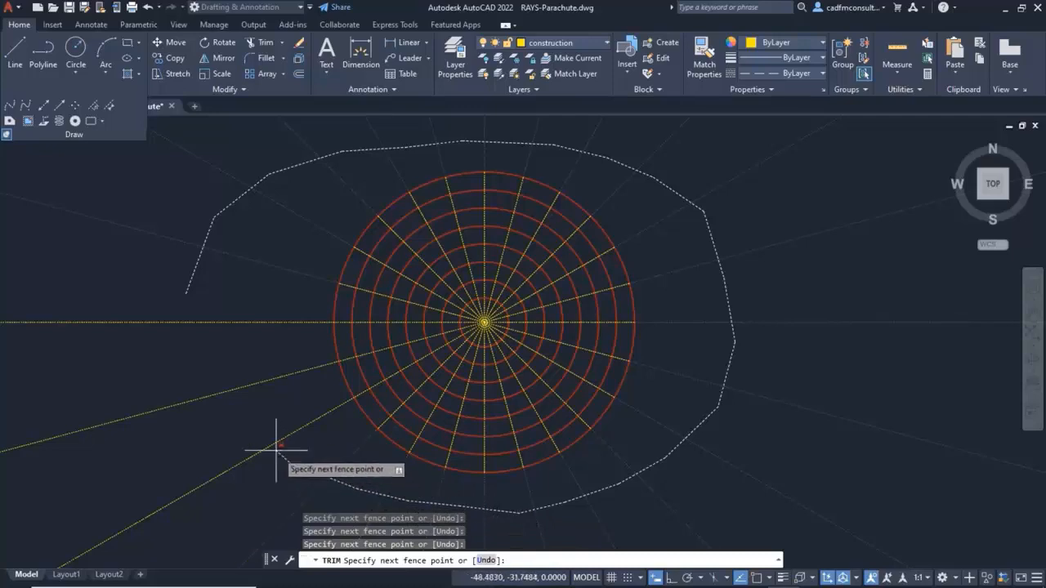
click(207, 370)
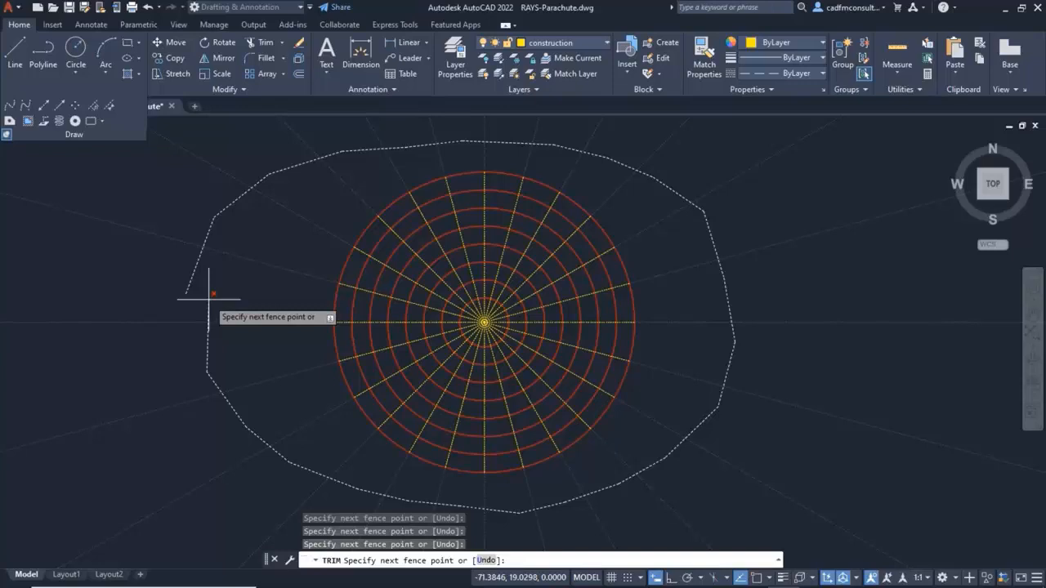
key(Return)
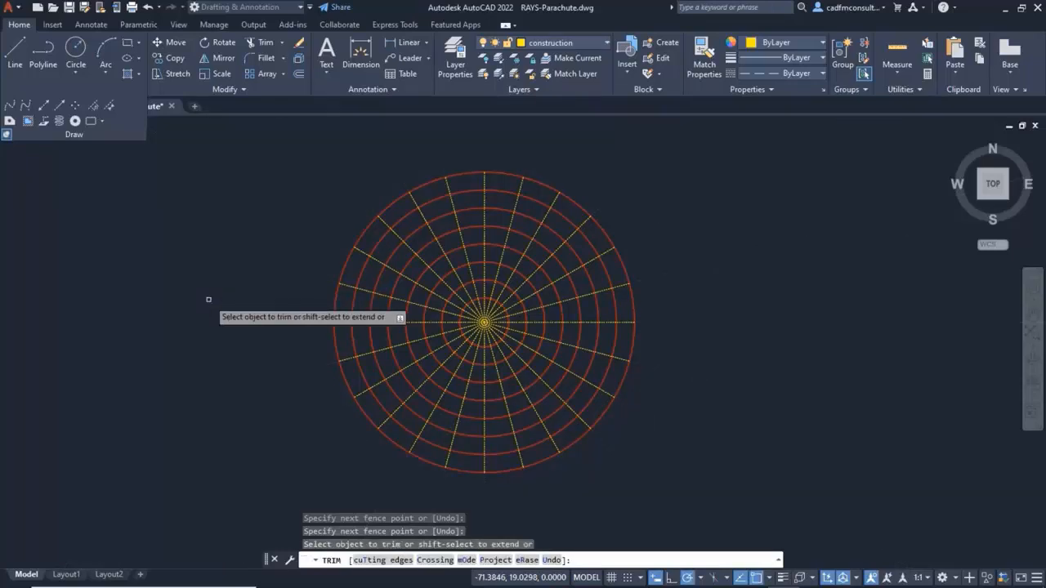
key(Return)
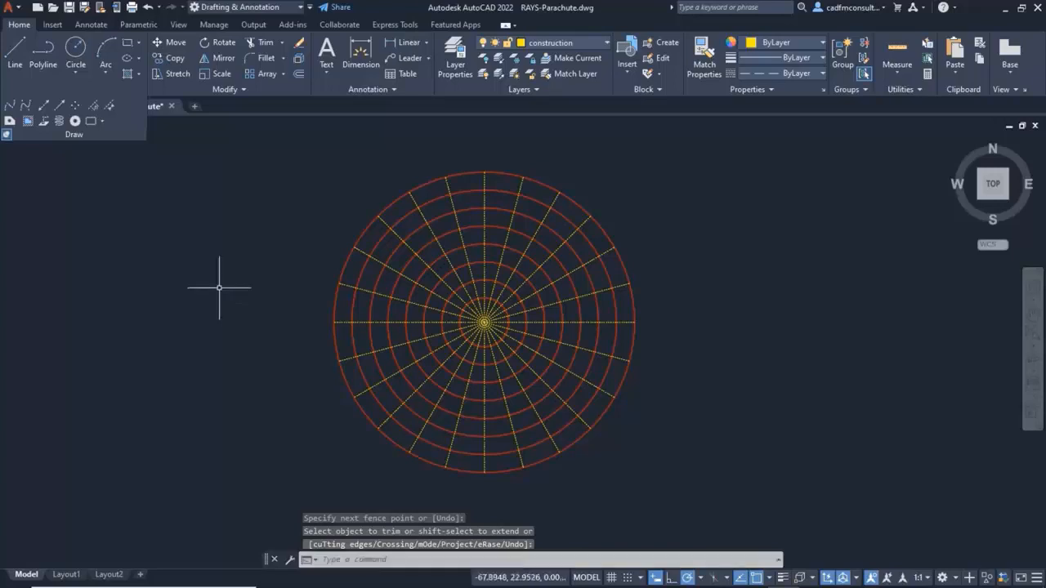
Use Select Similar on one radial line to put all the radial lines on the stitch line layer, then clear the selection
mouse_move(384, 222)
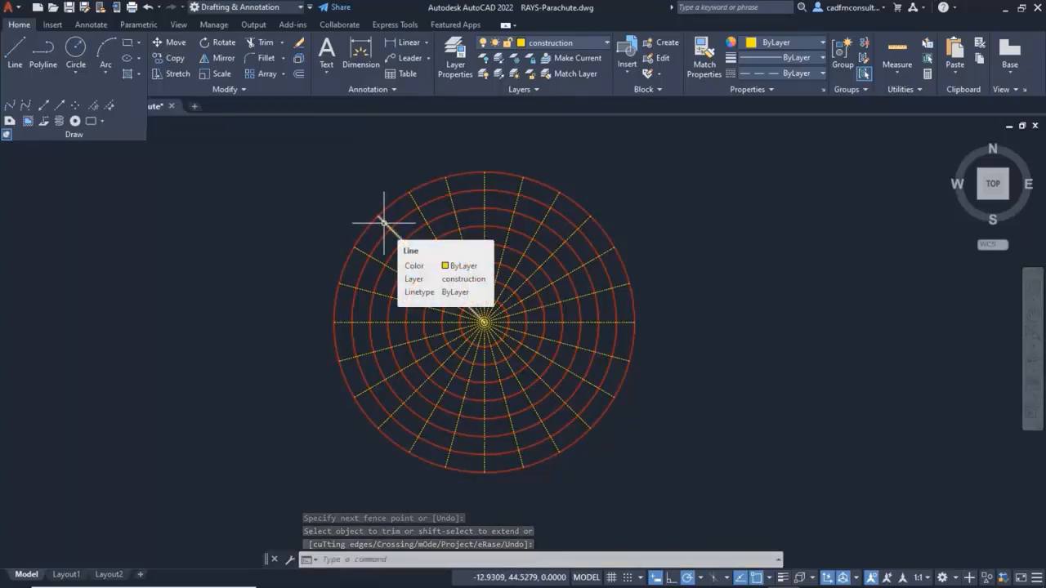
mouse_move(608, 236)
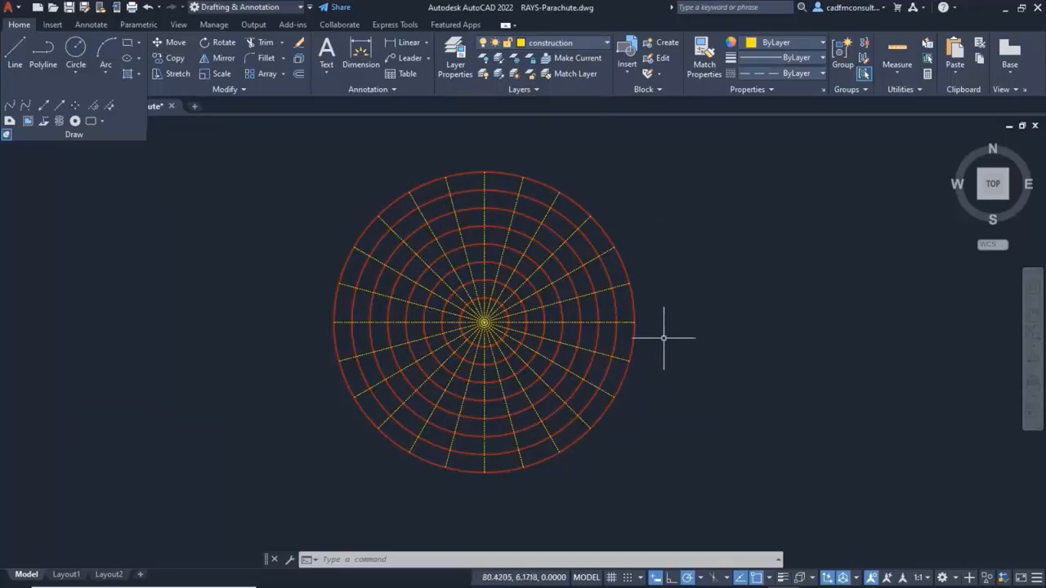
click(360, 249)
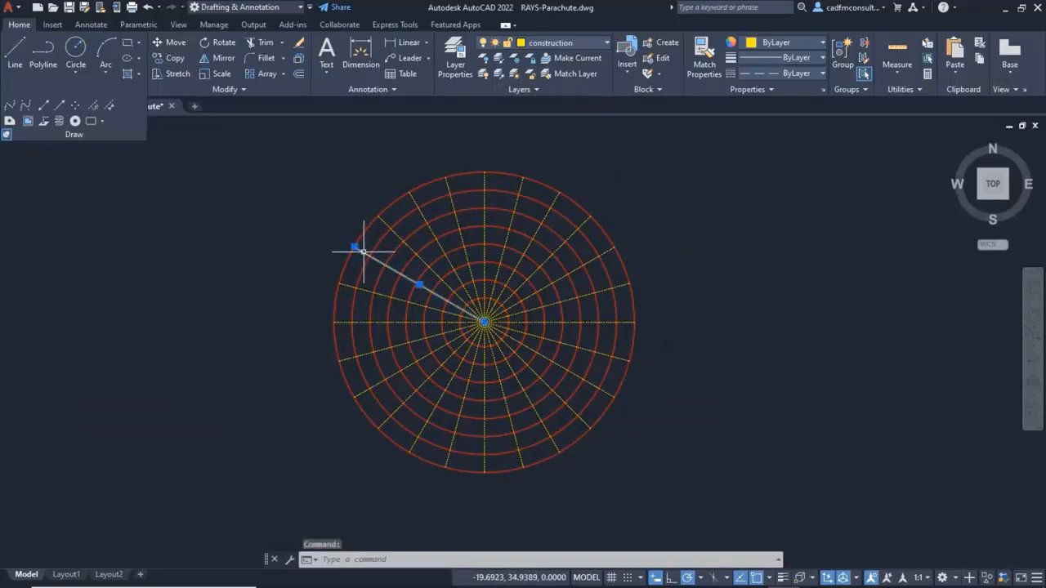
right_click(227, 220)
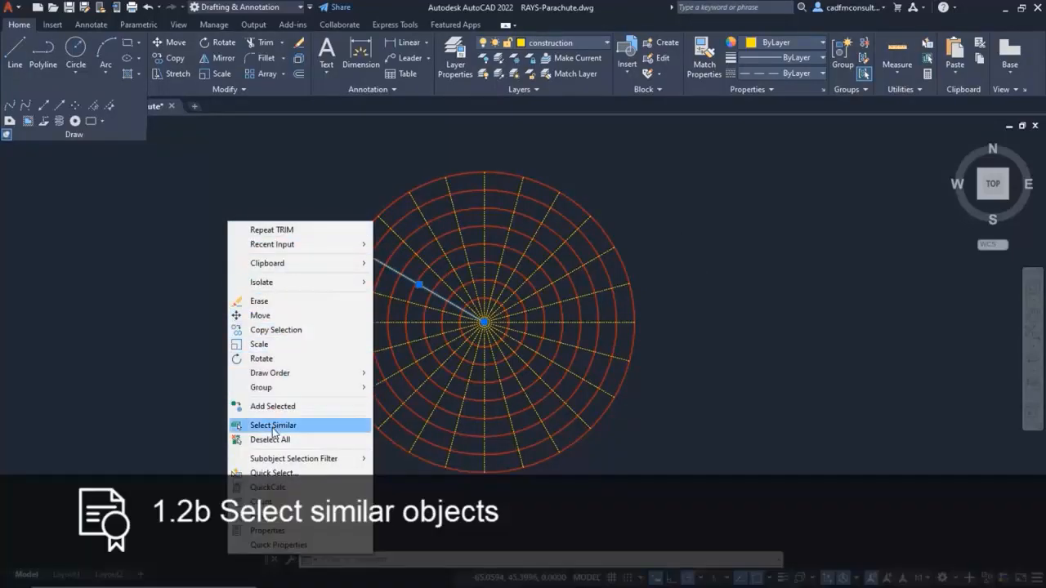
click(274, 426)
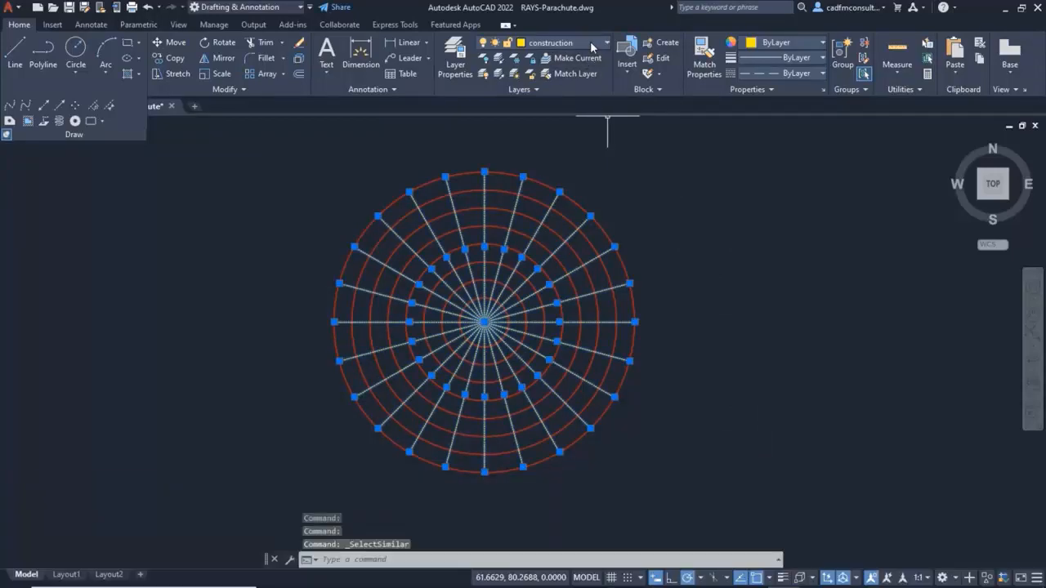
click(591, 47)
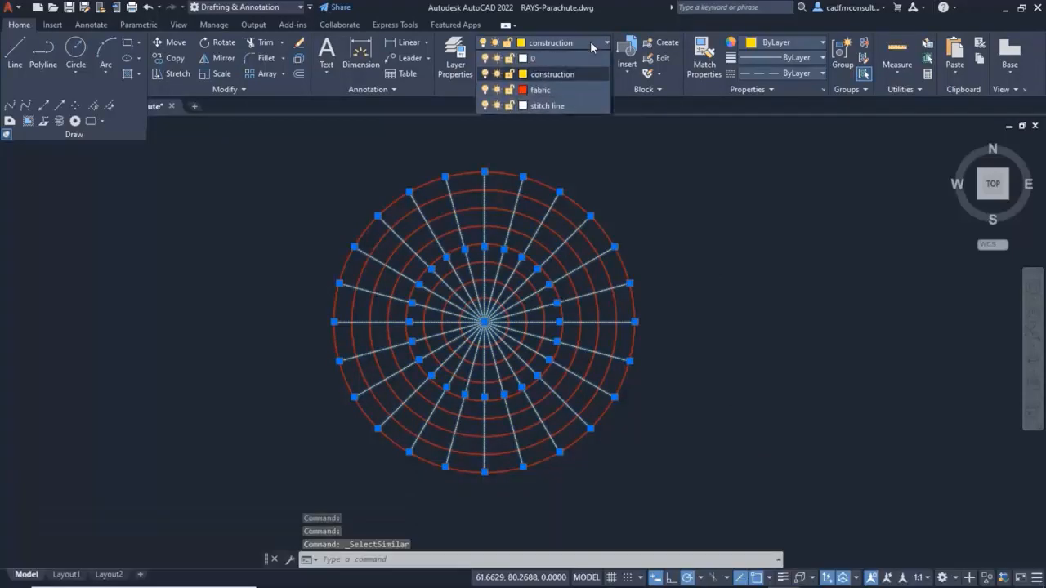
click(563, 107)
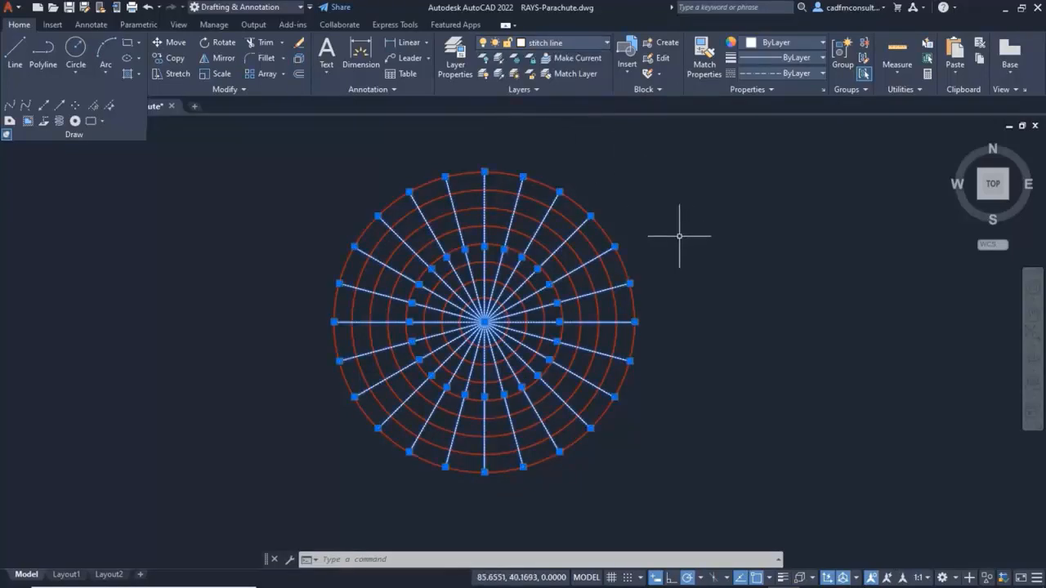
key(Escape)
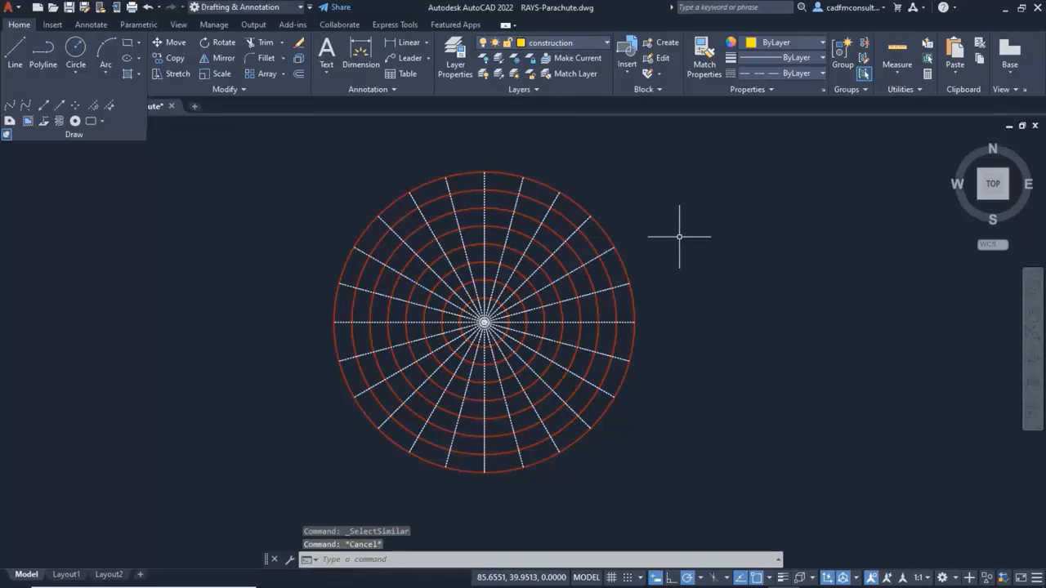
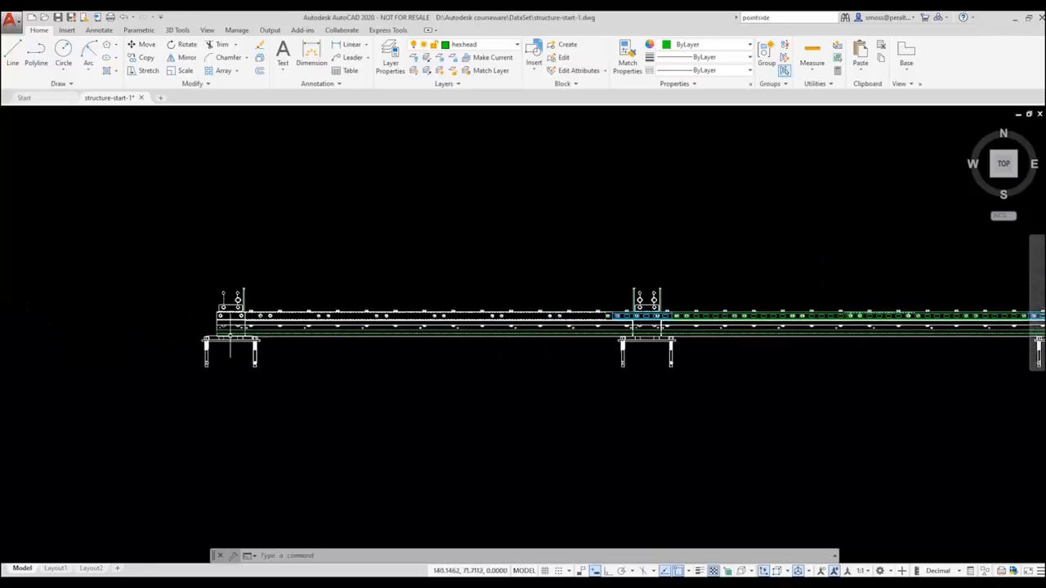
In the structure-start-1 drawing, start a new block definition named "hex bolt and washer" for the bolt with the green hexagon
scroll(233, 343, up, 8)
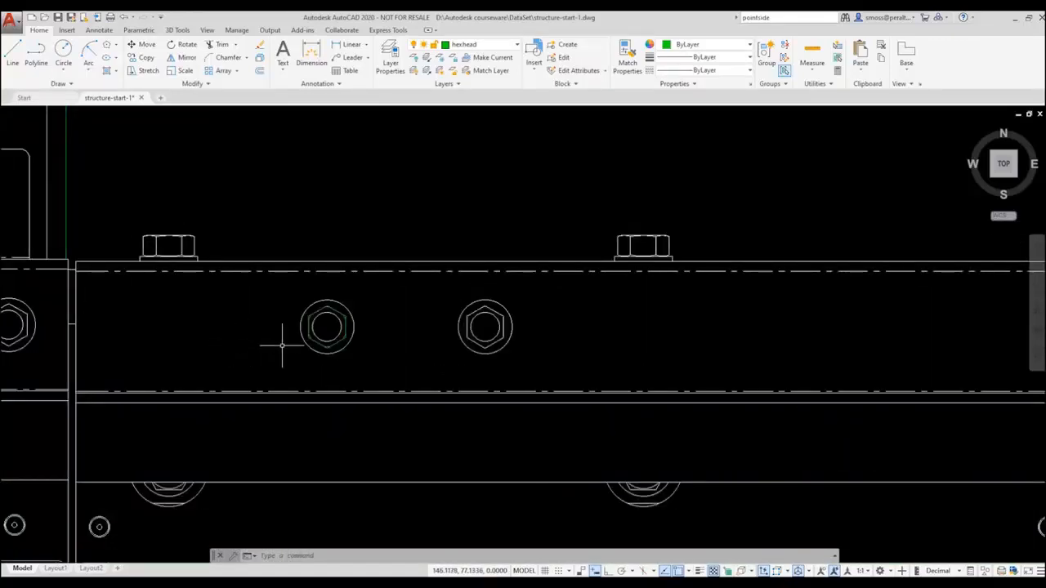
scroll(287, 344, up, 2)
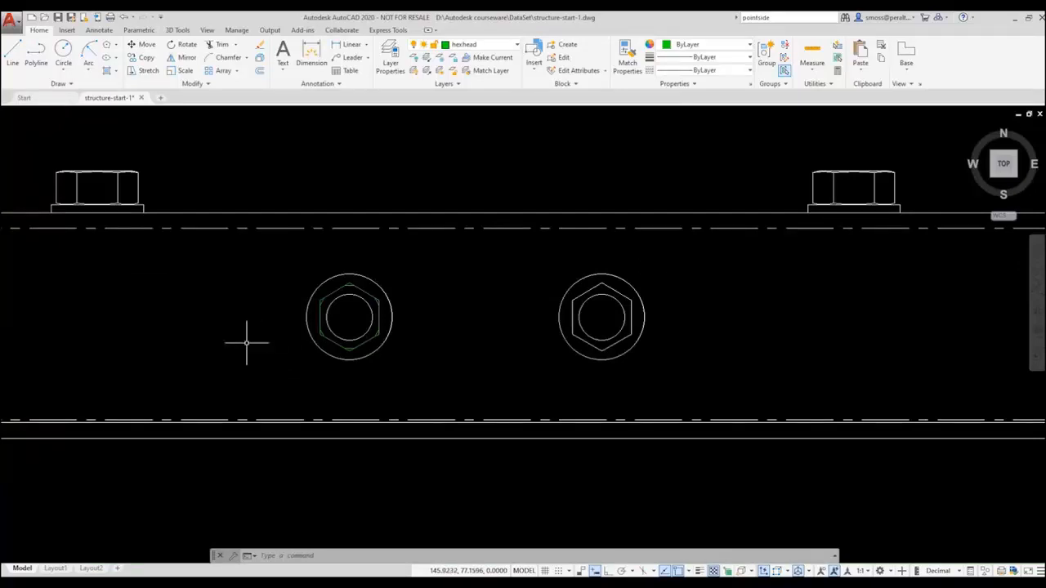
click(67, 31)
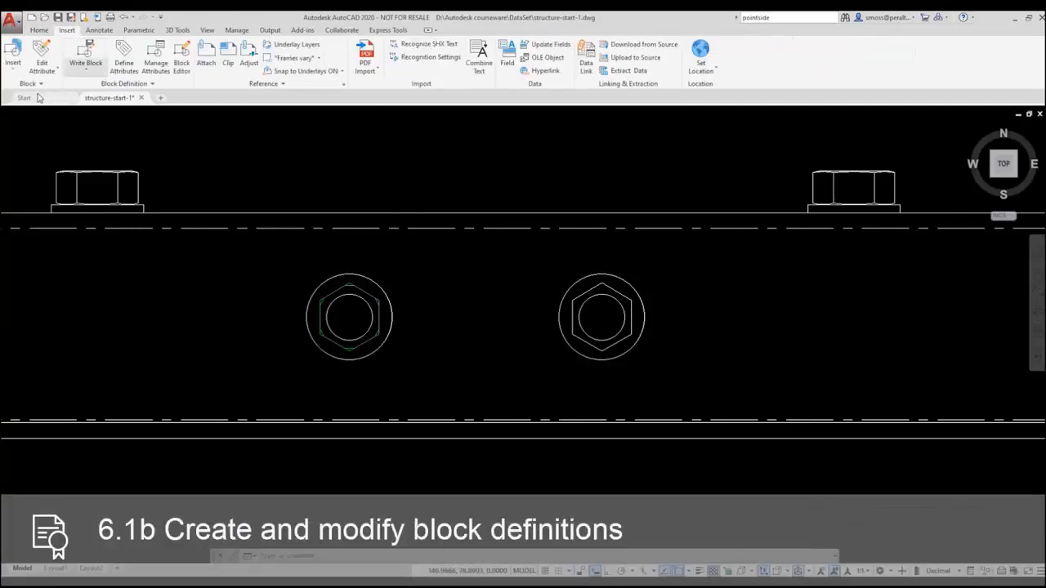
click(85, 71)
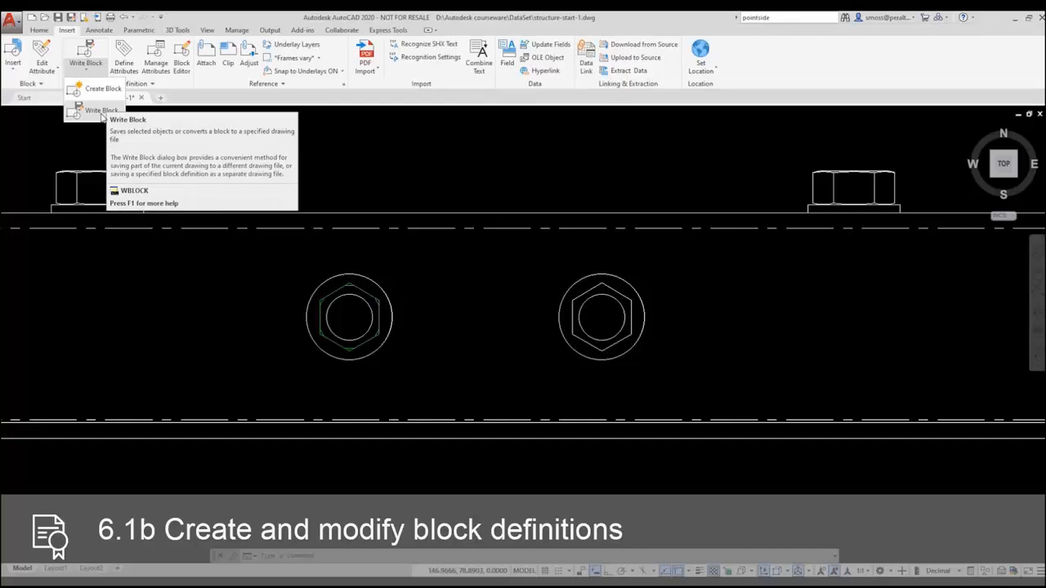
click(101, 111)
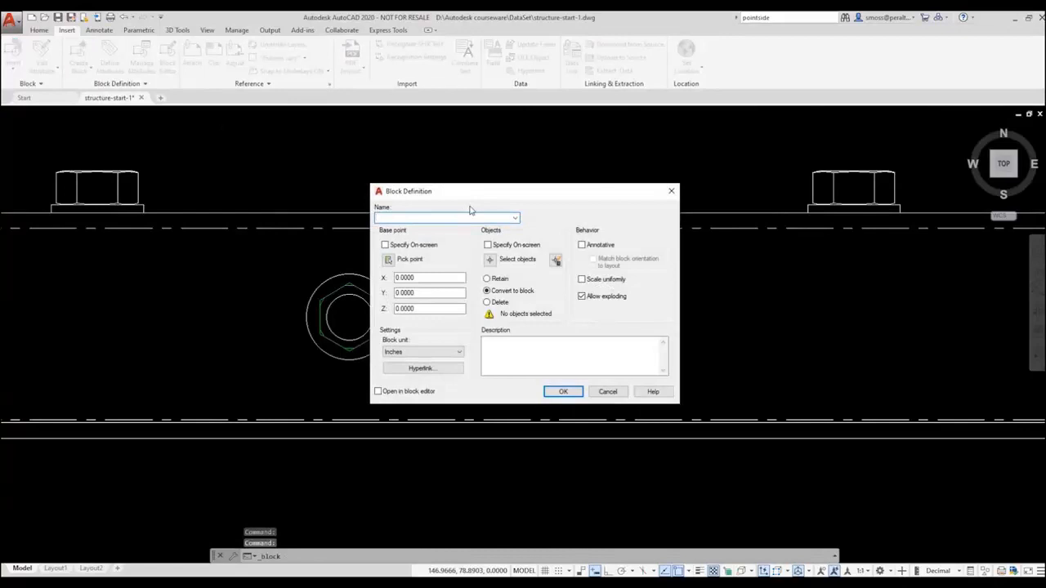
text(hex bolt and)
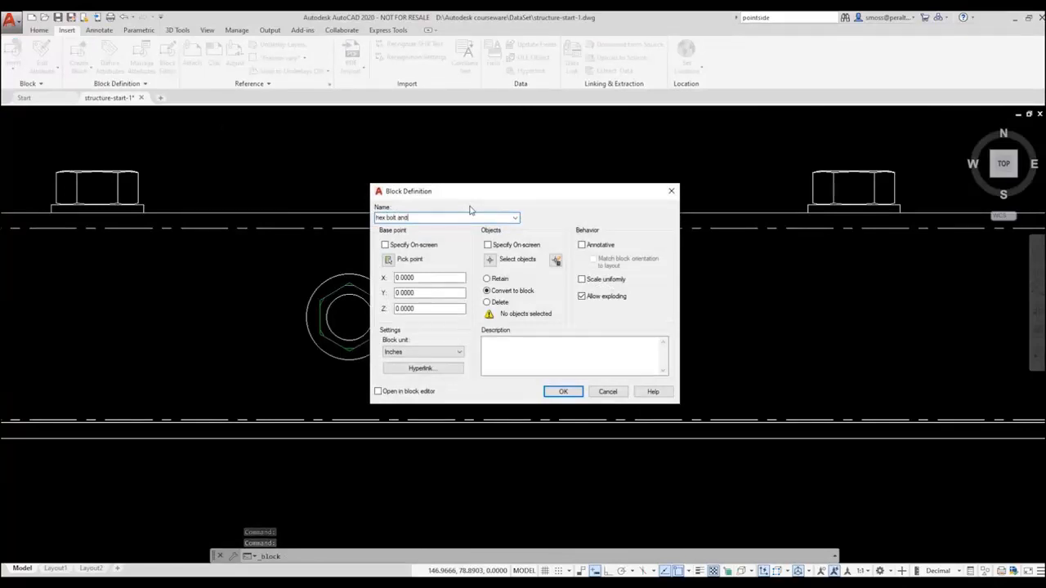
text( washer)
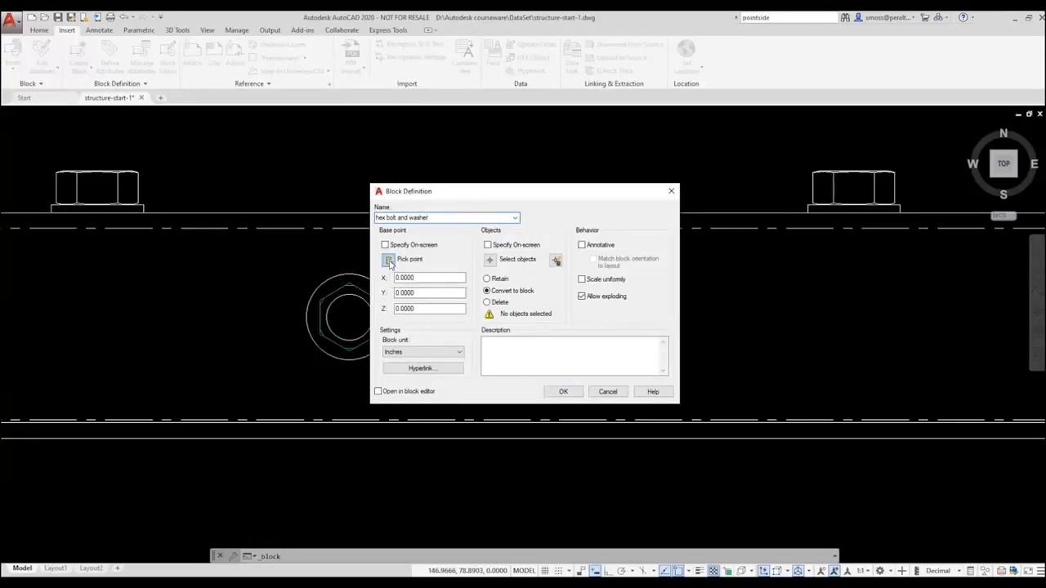
Set the block's base point to the center of the bolt's concentric circles
click(389, 260)
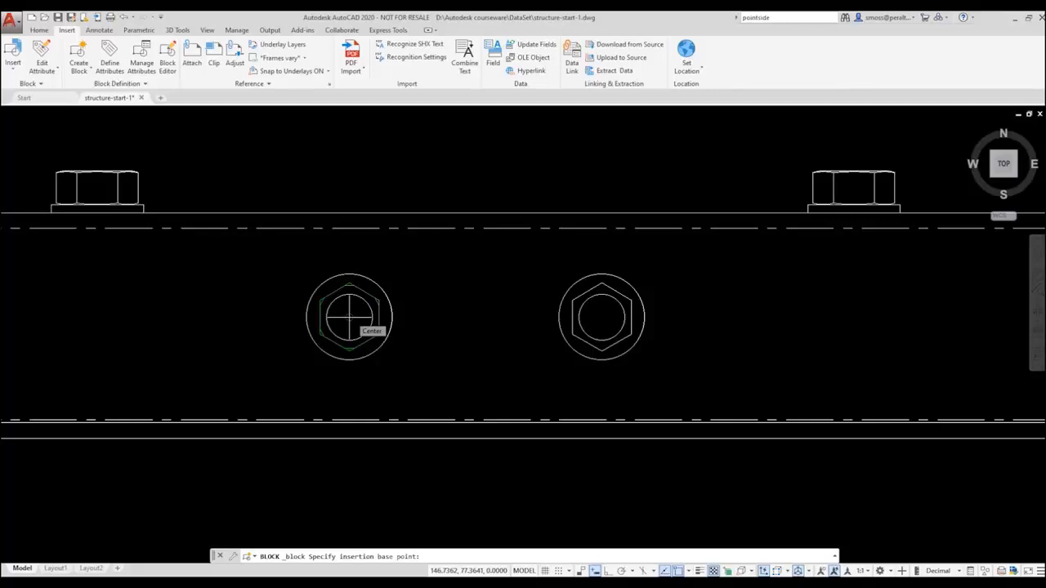
click(349, 316)
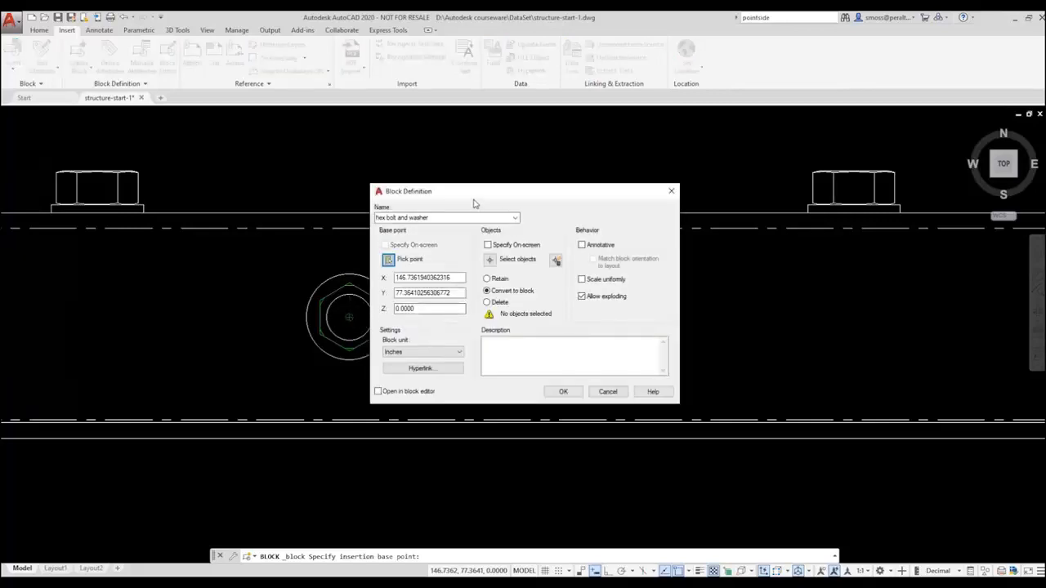
drag(474, 203, 531, 202)
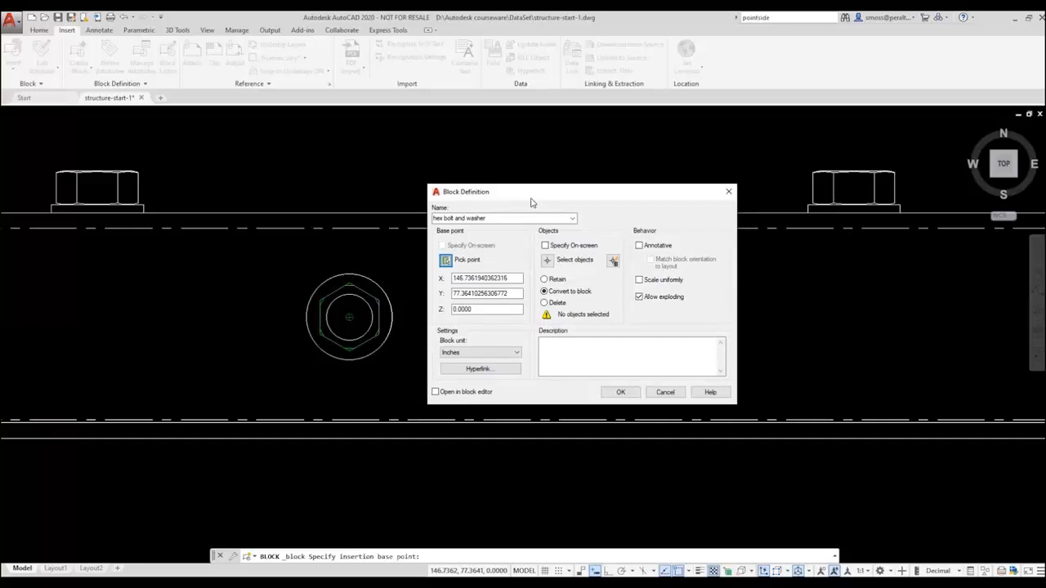
Choose the green hexagon, the outer washer circle and the six short corner lines as the block's objects, and create the block
click(548, 260)
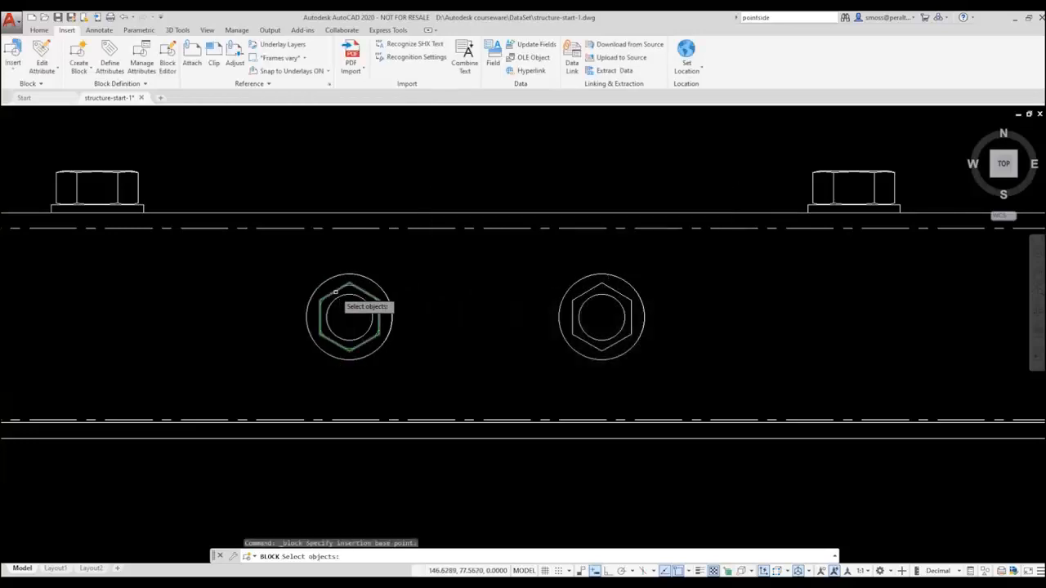
click(335, 292)
click(319, 285)
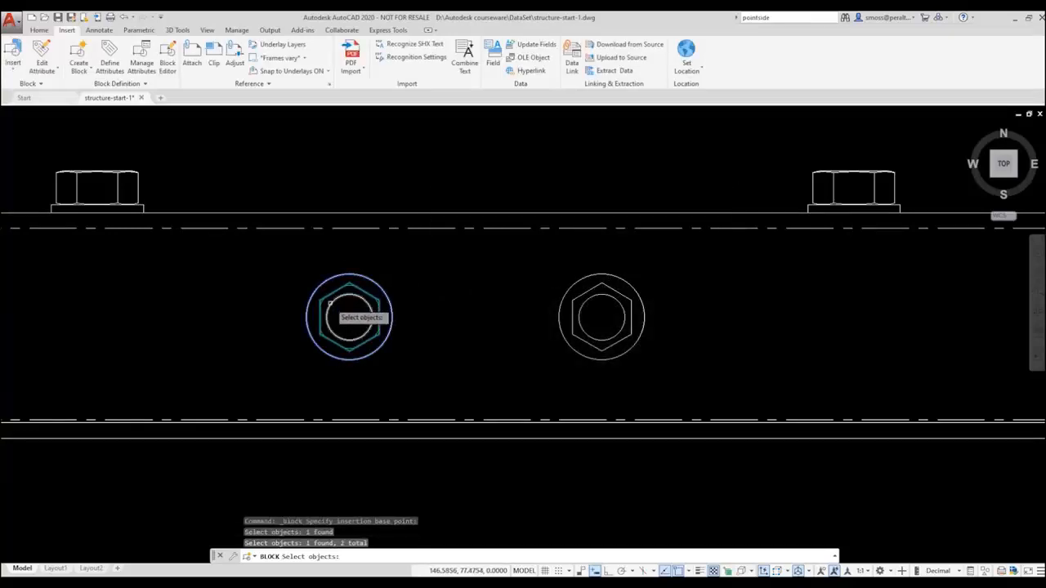
scroll(330, 300, up, 5)
click(292, 304)
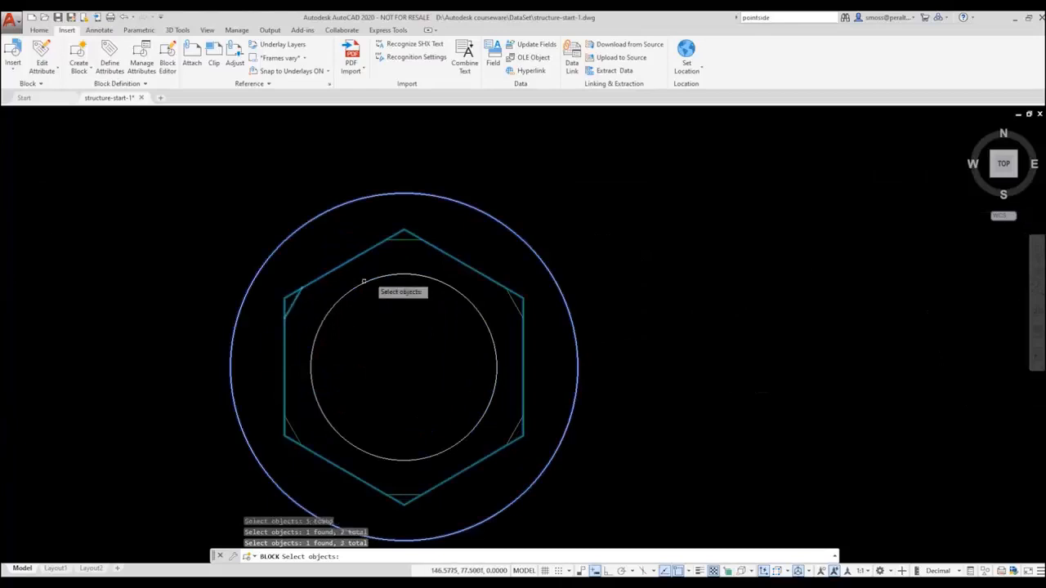
click(401, 238)
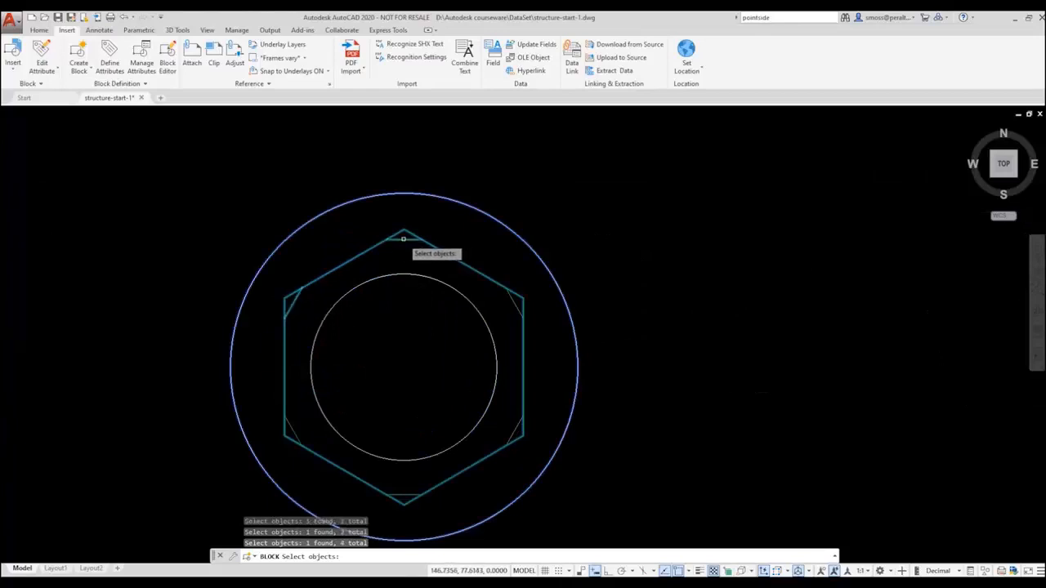
click(510, 304)
click(513, 430)
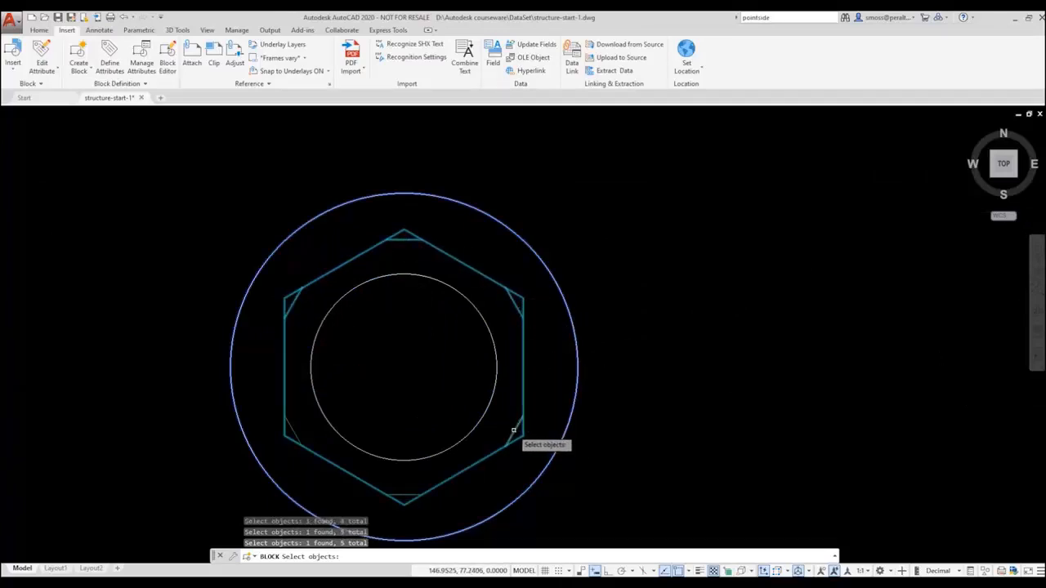
click(401, 495)
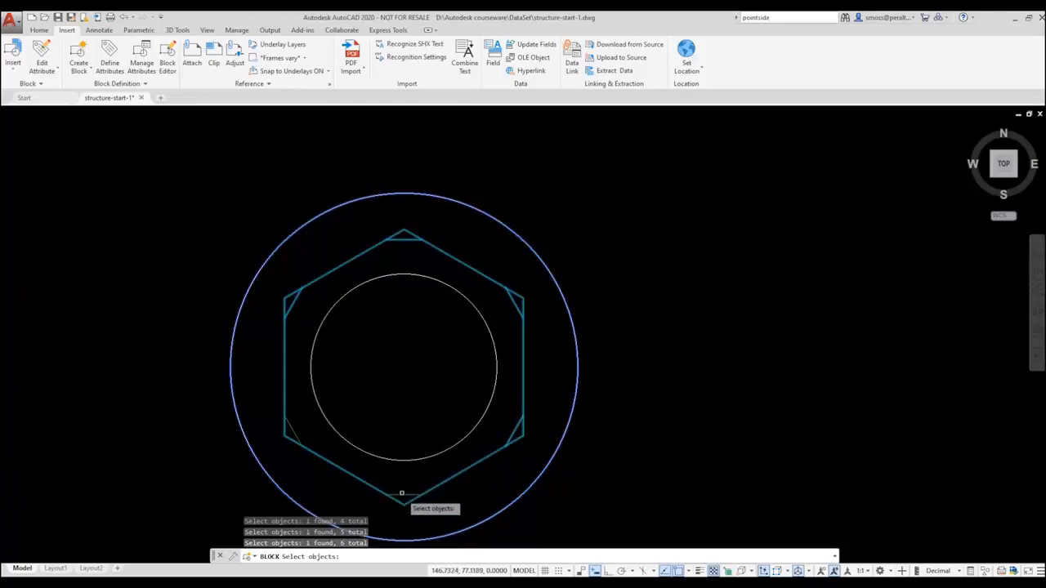
click(295, 433)
key(Return)
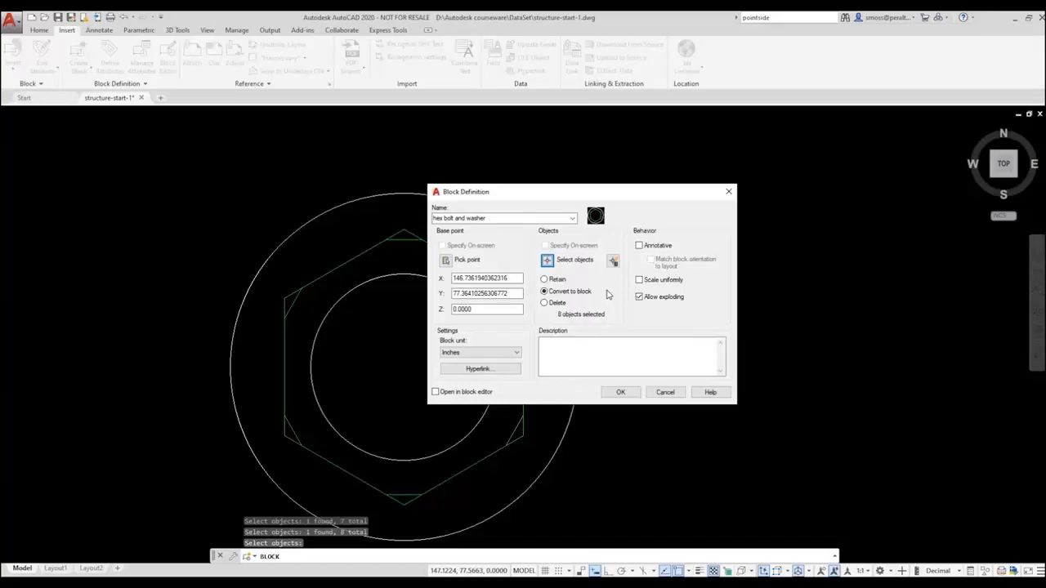
click(621, 393)
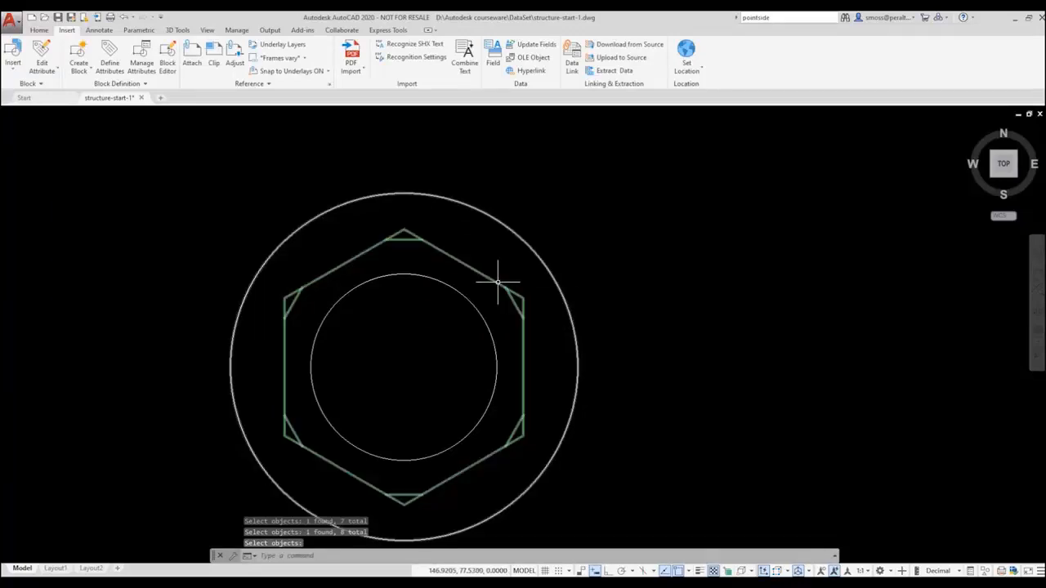
Open the hex bolt and washer block for in-place editing with all nested objects selected automatically
mouse_move(498, 282)
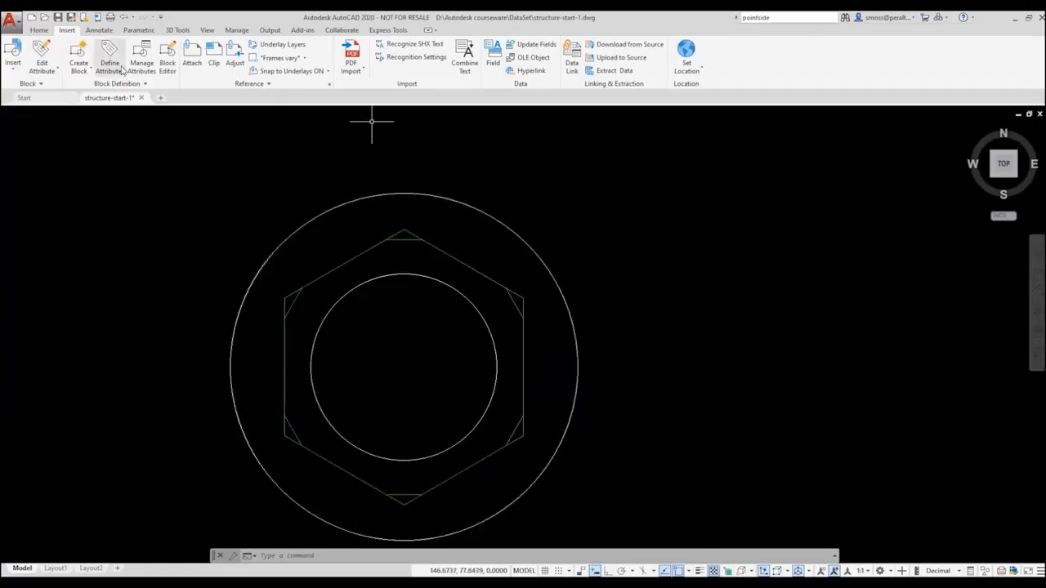
click(38, 31)
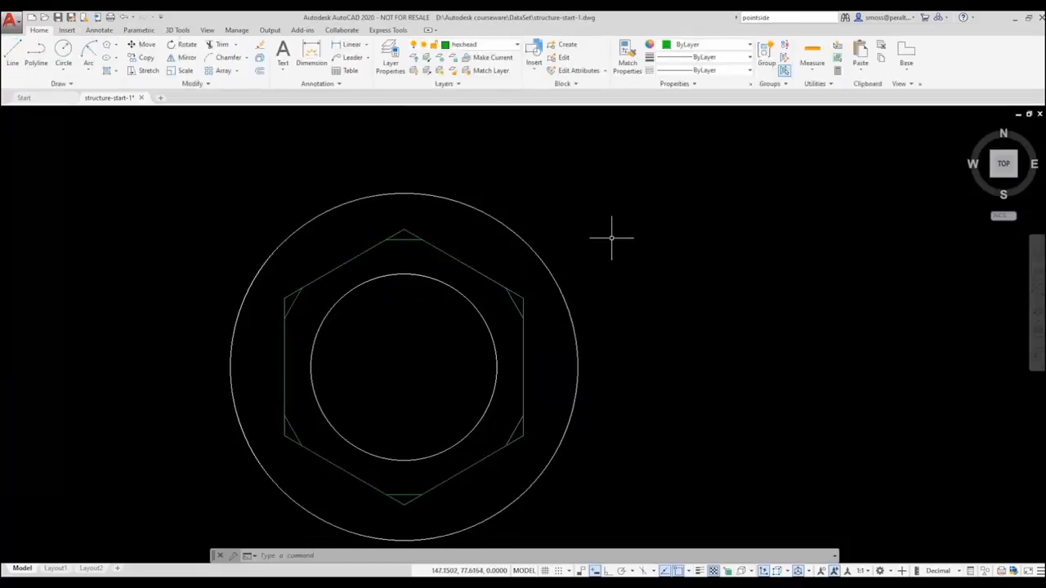
scroll(610, 237, down, 2)
middle_drag(609, 237, 608, 247)
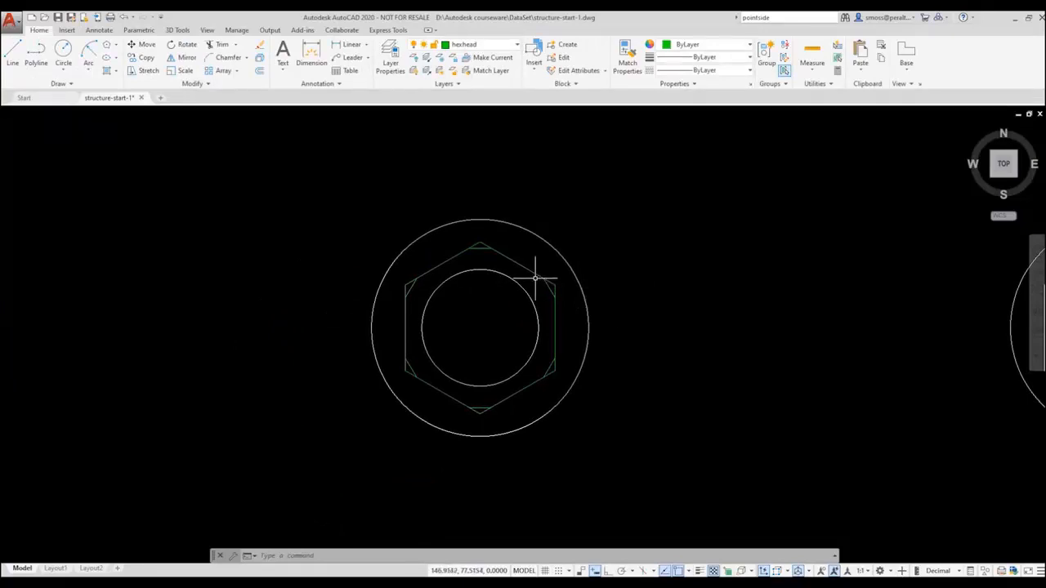
mouse_move(536, 277)
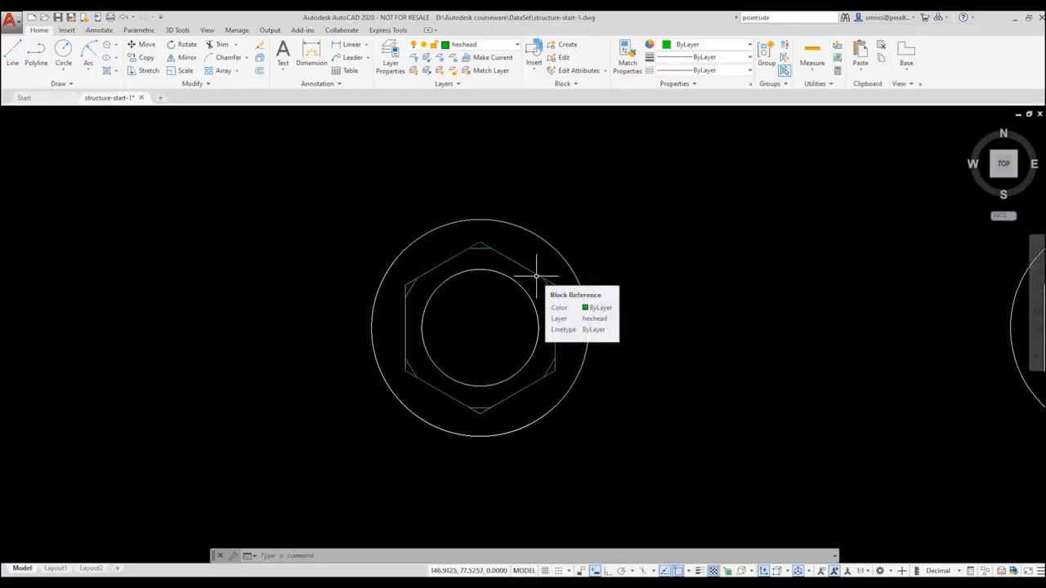
click(536, 276)
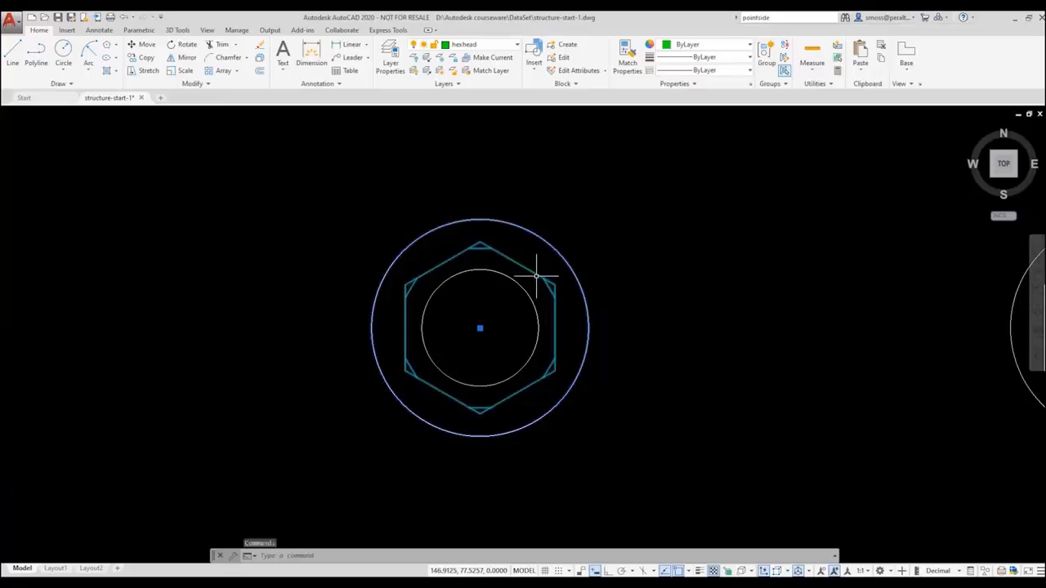
right_click(536, 276)
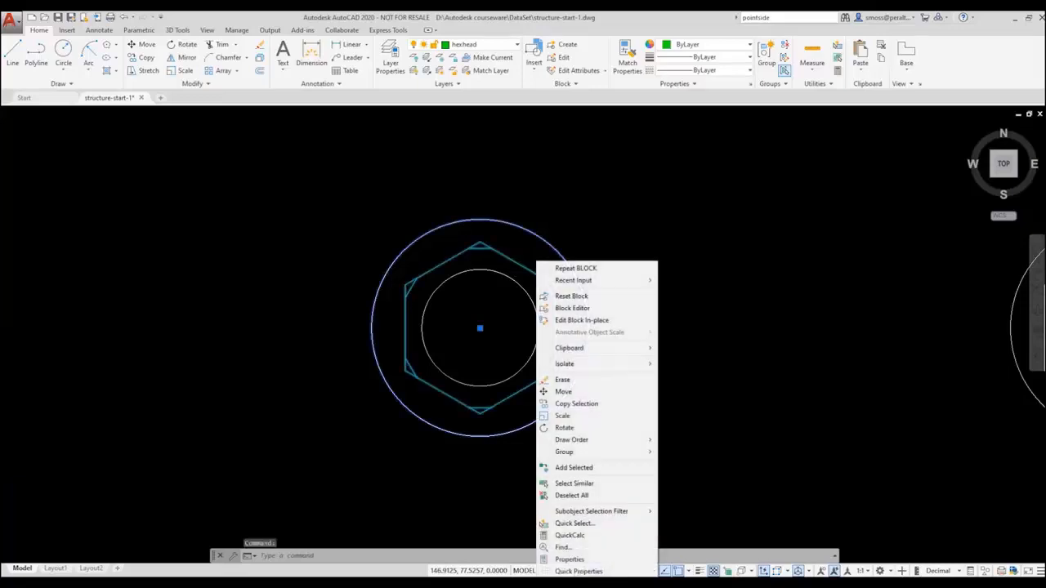
click(621, 323)
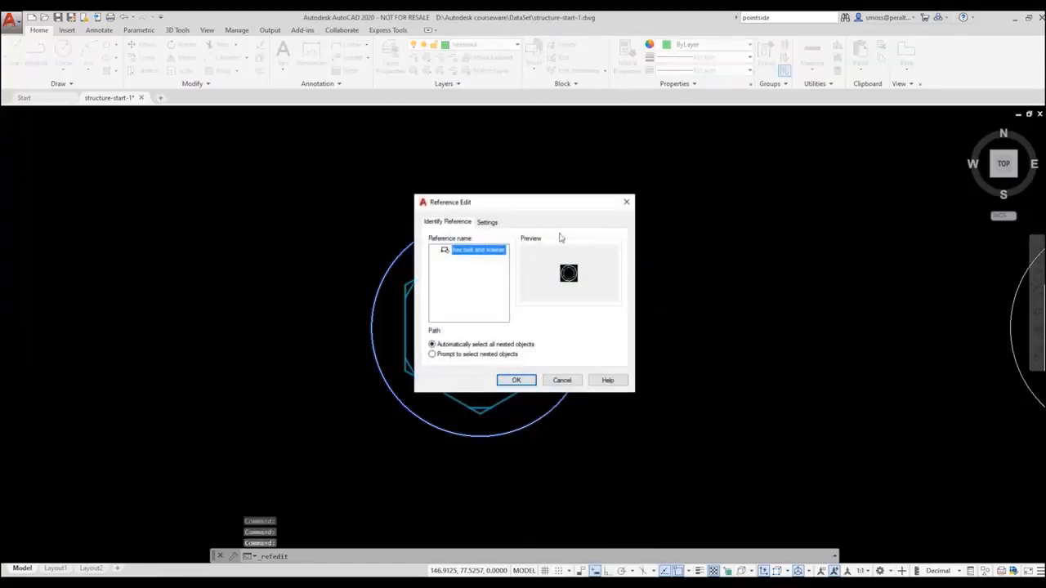
drag(532, 210, 788, 208)
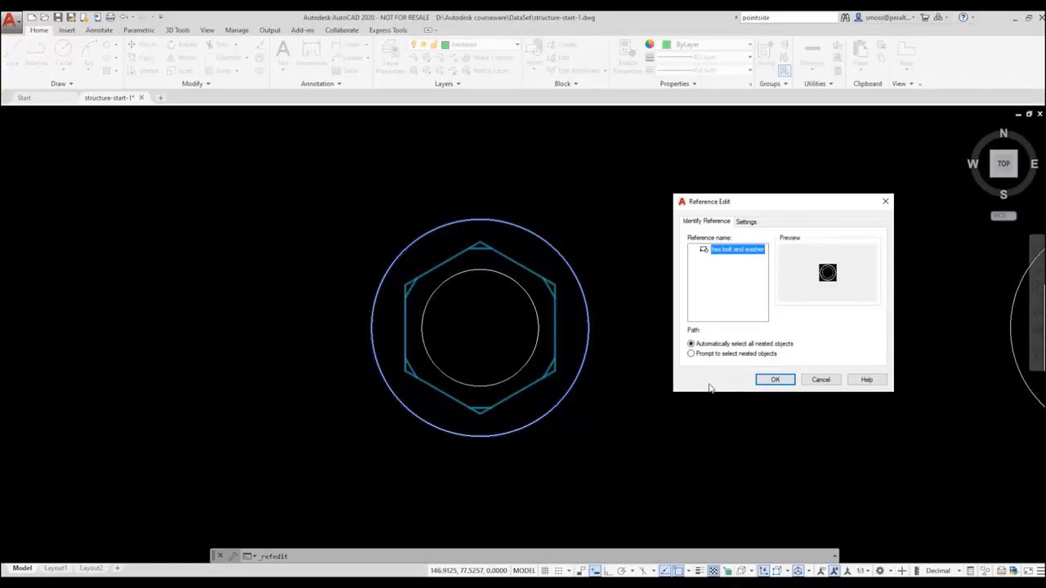
click(773, 381)
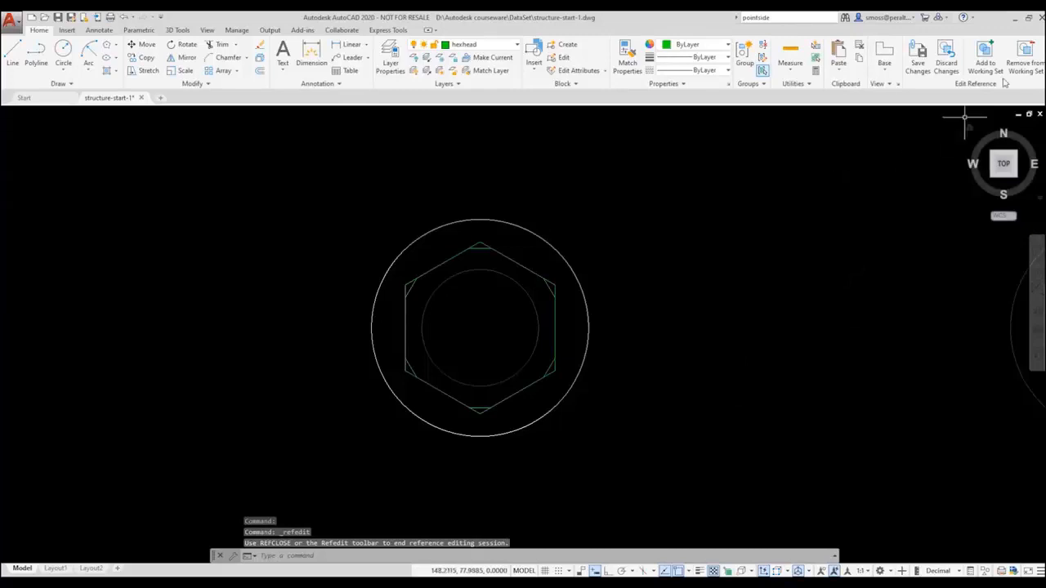
Add the bolt's inner circle to the working set of the hex bolt and washer block
click(983, 63)
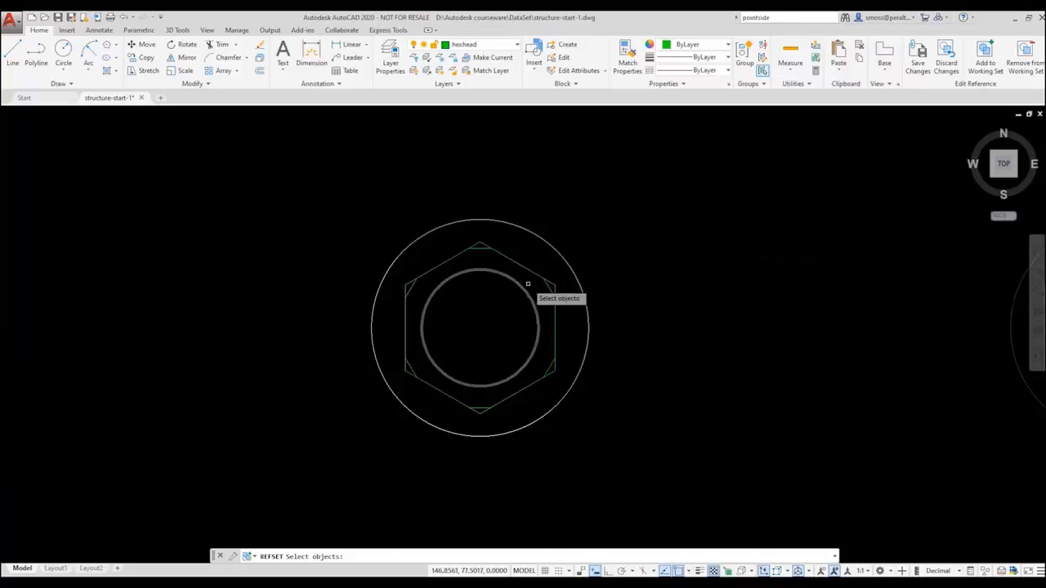
scroll(669, 264, down, 4)
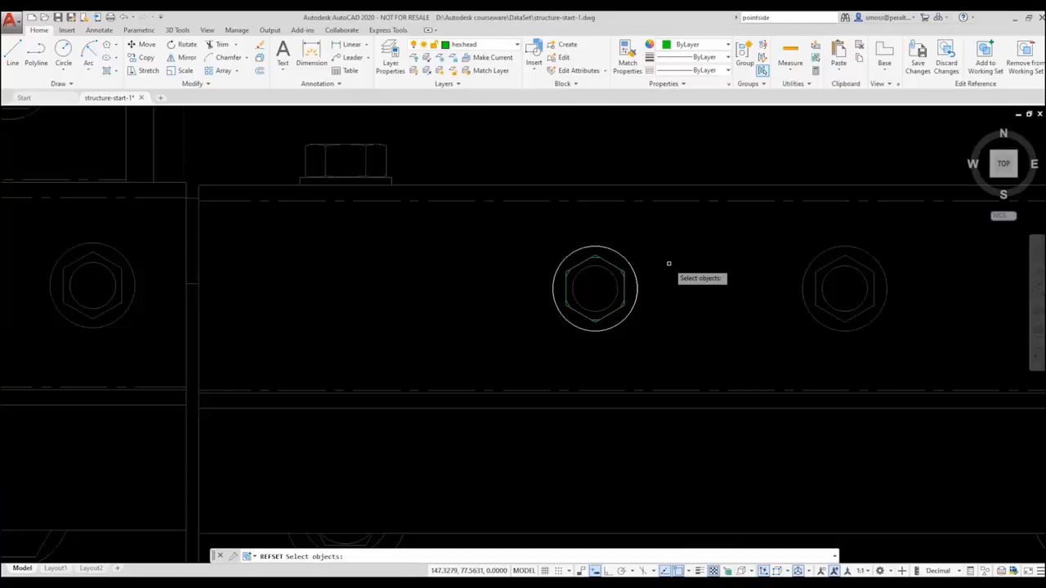
click(617, 277)
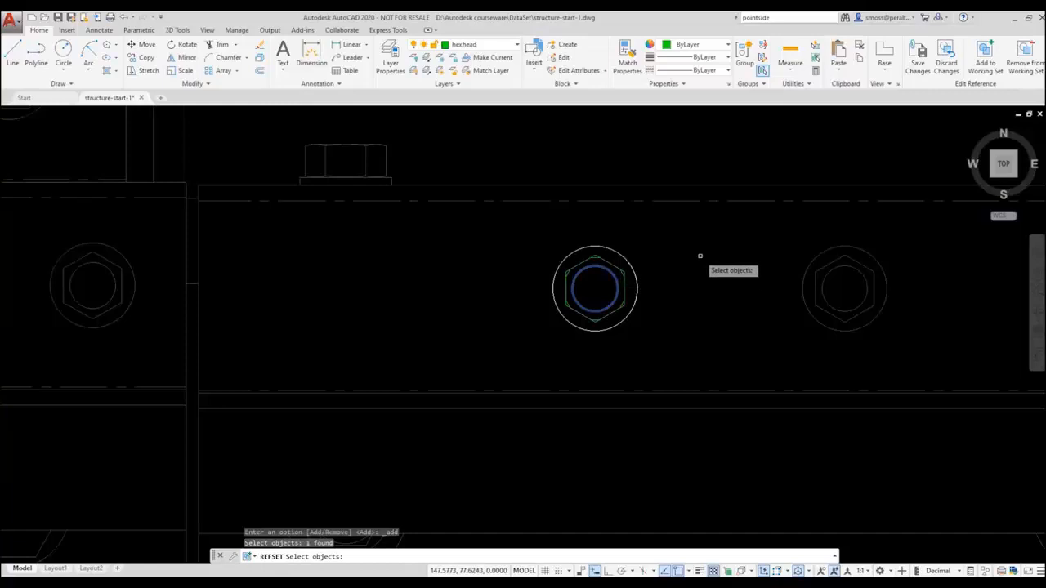
key(Return)
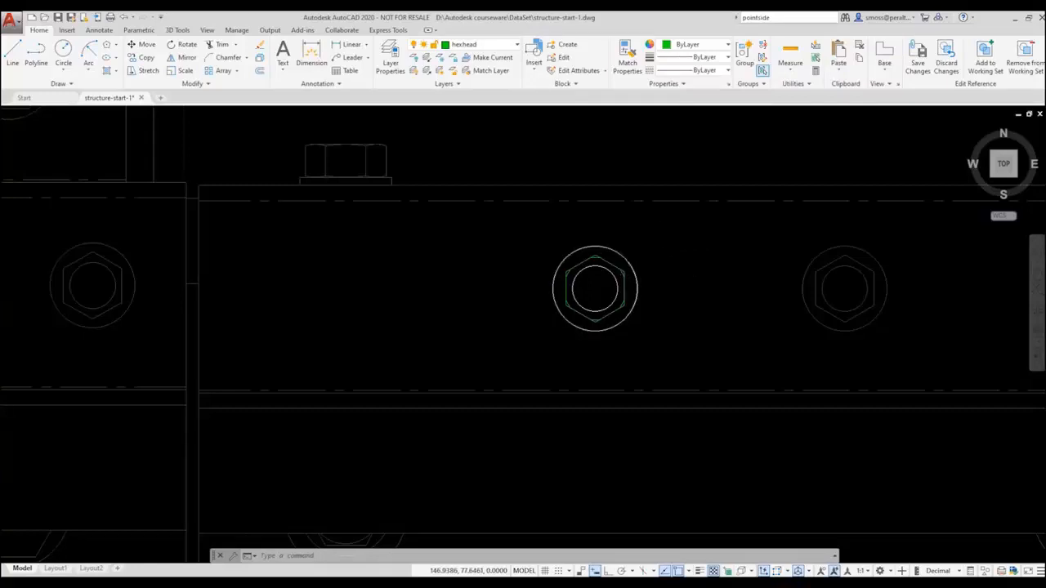
Put the block's outer and inner circles on the hexhead layer and clear the selection
click(621, 255)
click(601, 267)
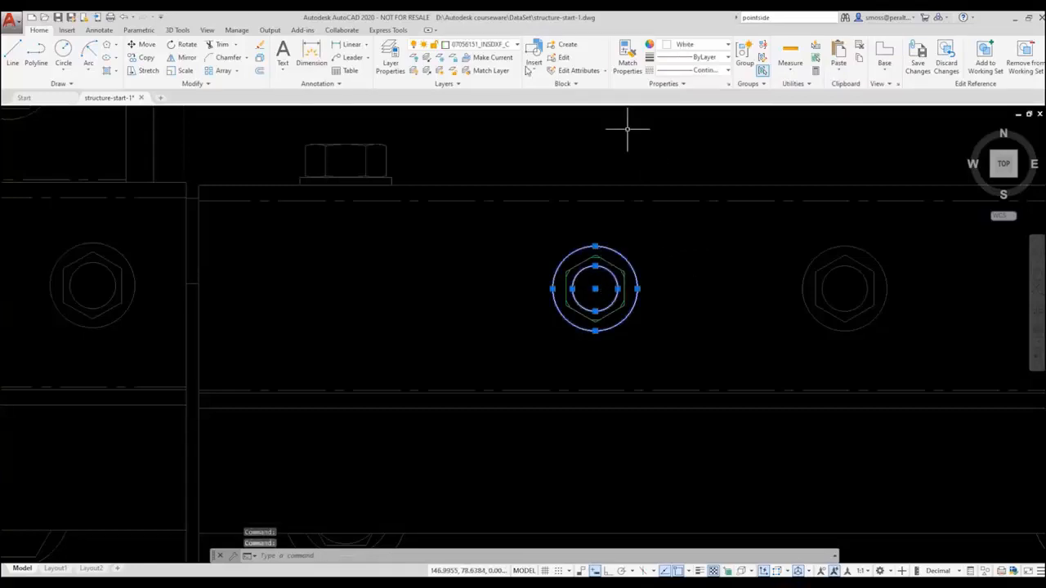
click(507, 45)
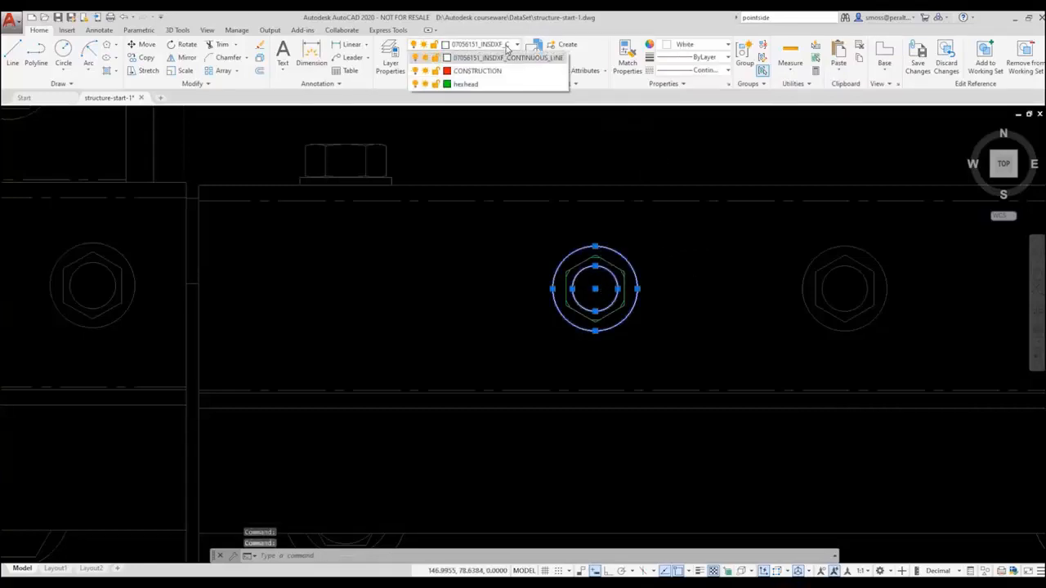
click(466, 84)
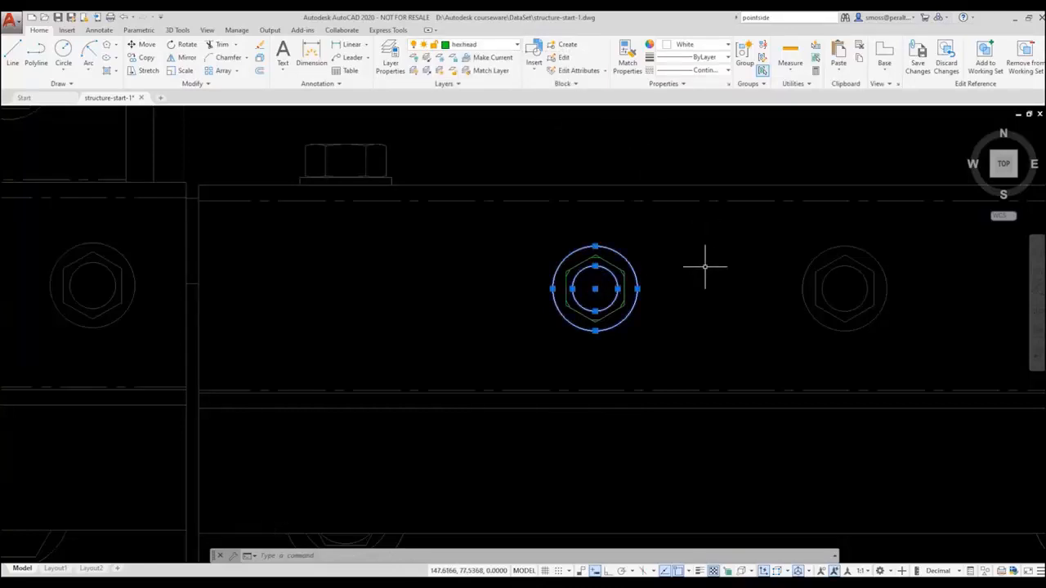
key(Escape)
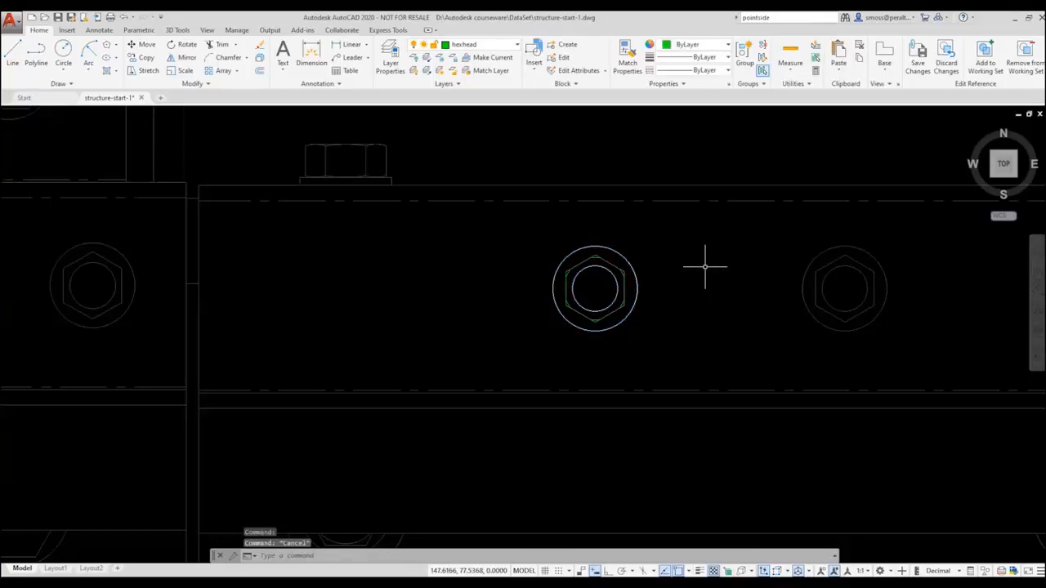
Close the reference editing session, saving the changes to the hex bolt and washer block
right_click(691, 258)
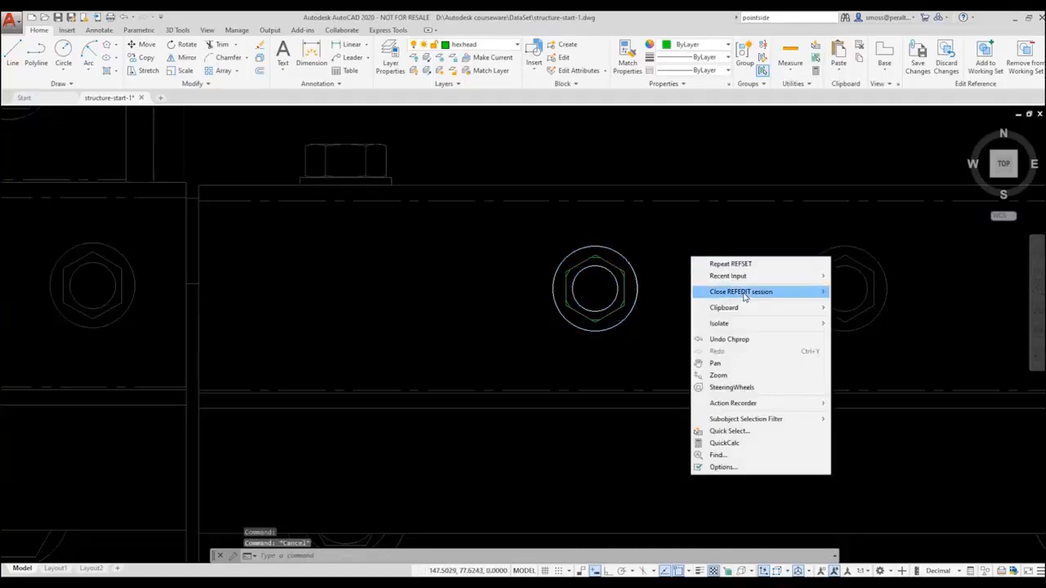
mouse_move(746, 294)
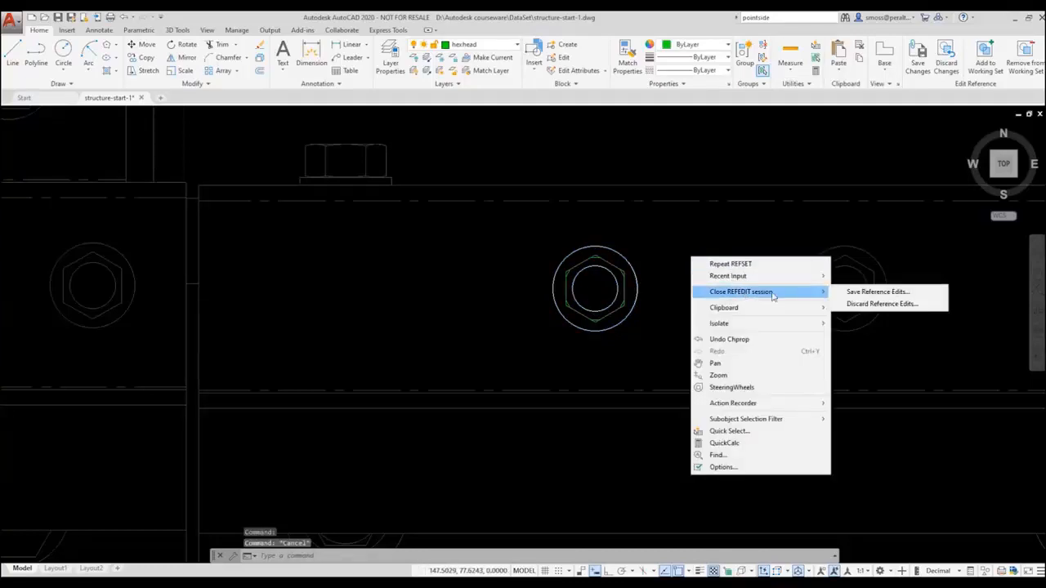
click(928, 293)
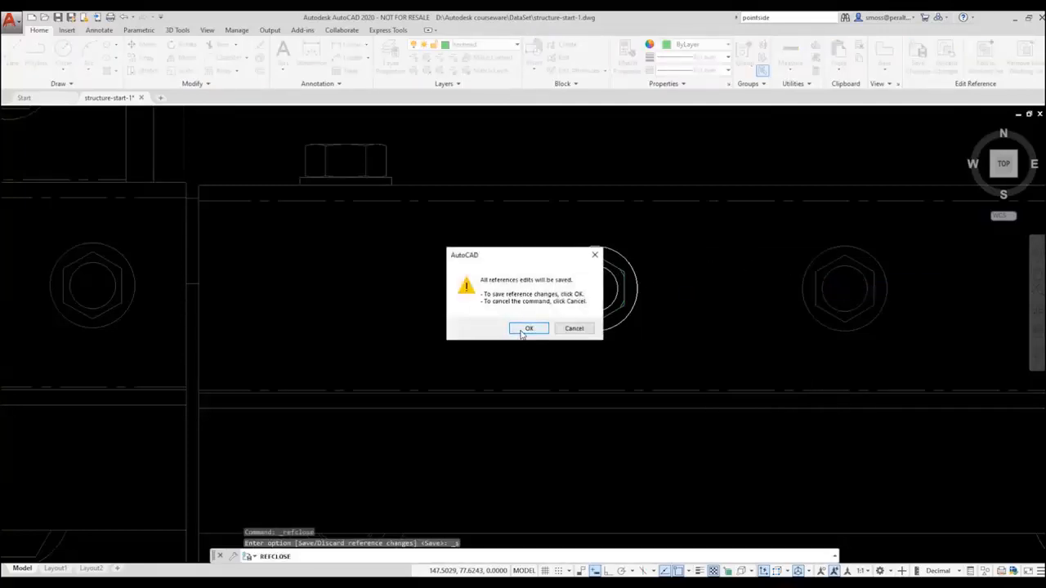
click(526, 330)
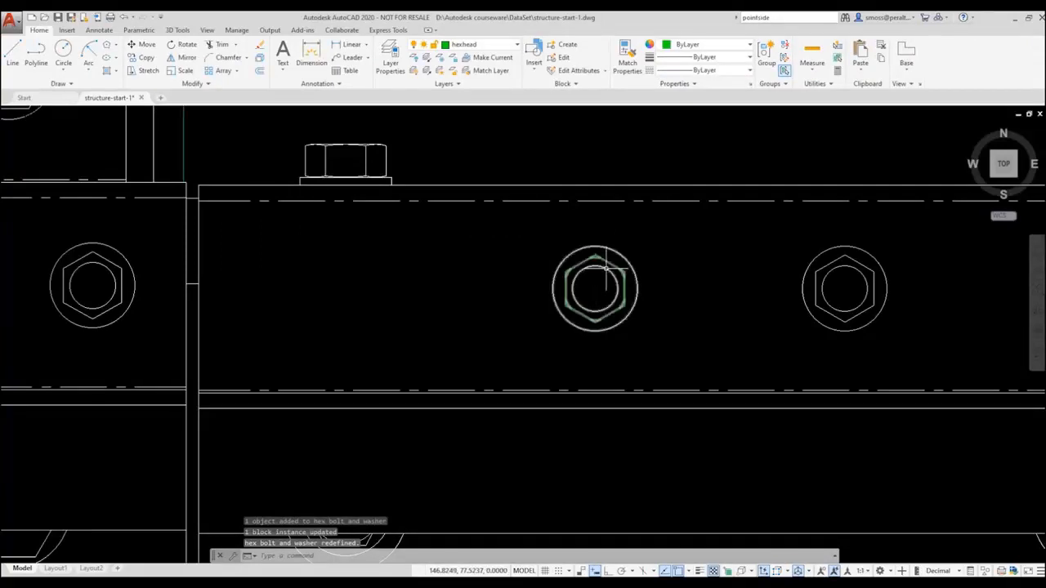
mouse_move(606, 266)
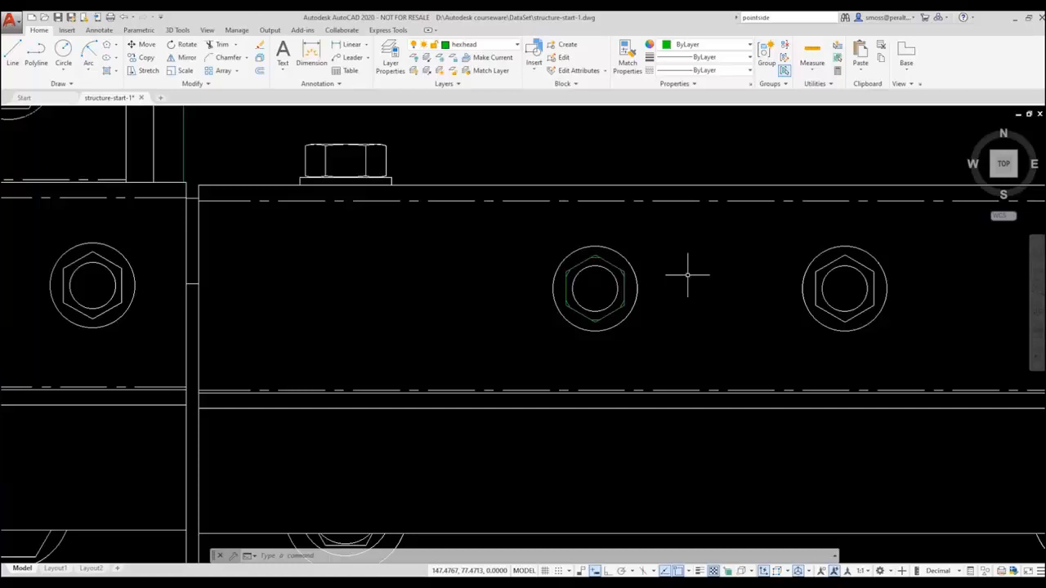
Make CONSTRUCTION the current layer
click(481, 44)
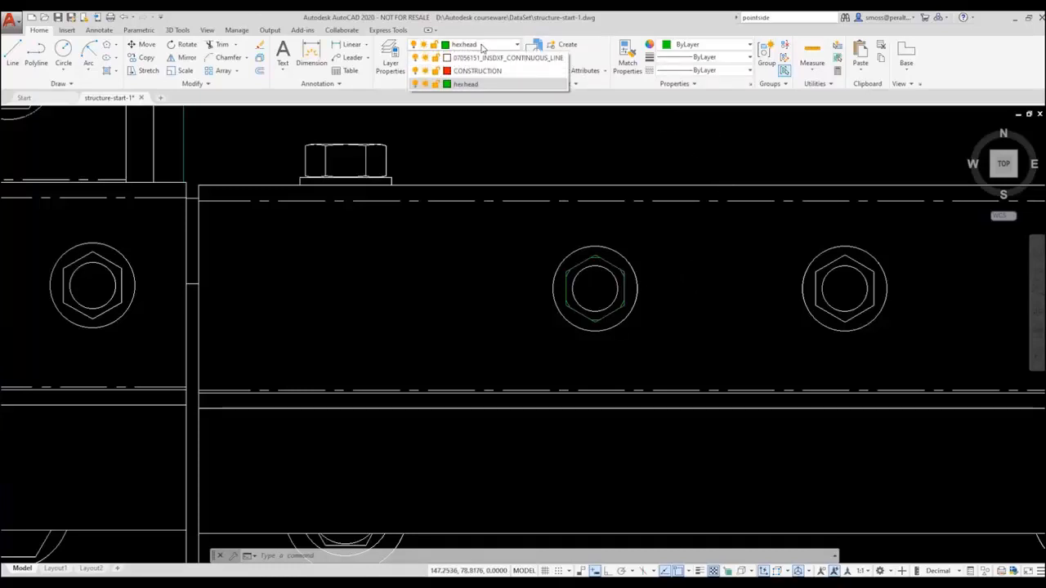
click(480, 71)
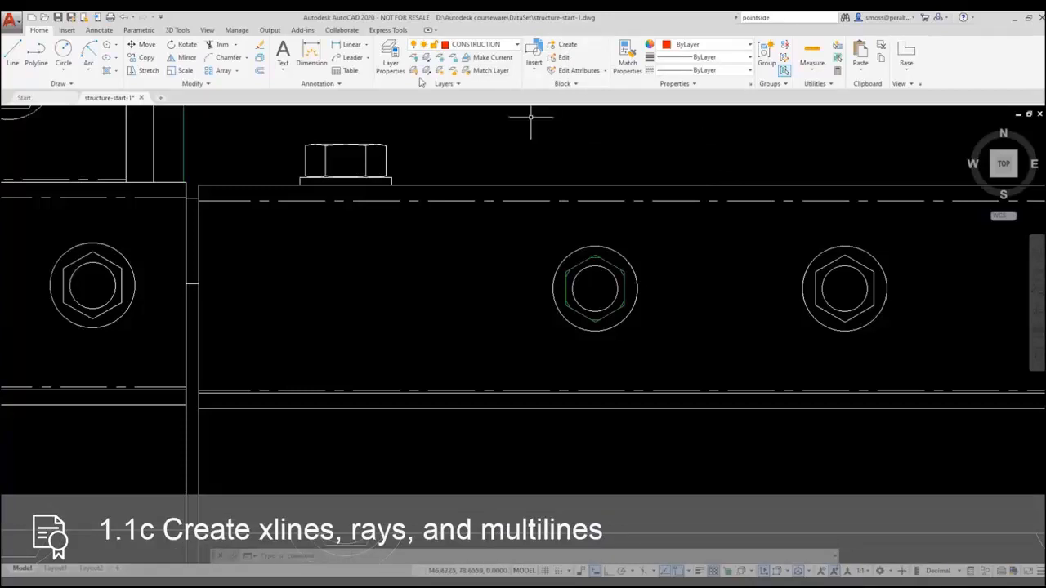
Draw a horizontal construction line through the centre of the green hex bolt block
click(65, 85)
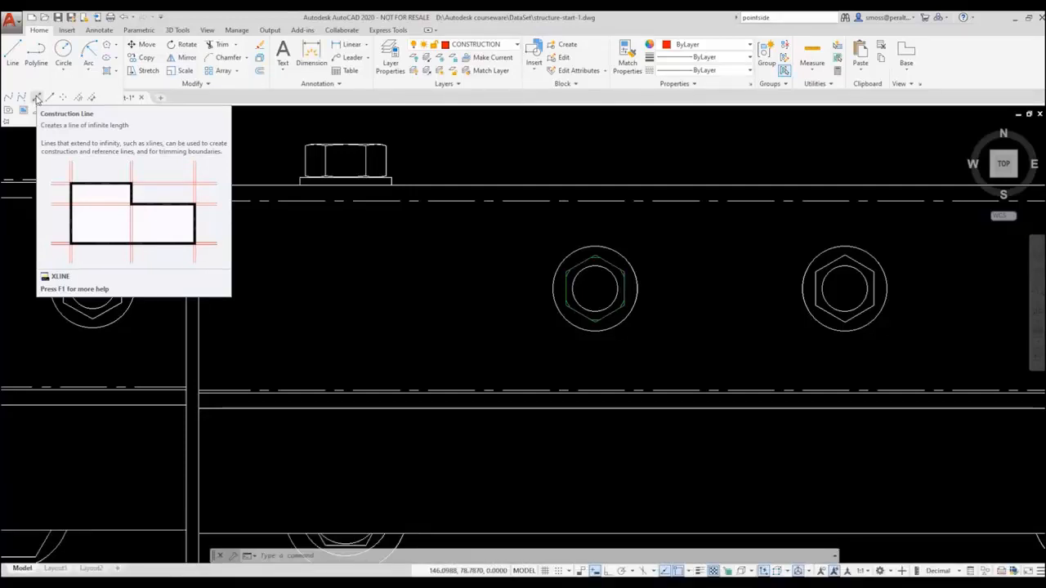
click(37, 98)
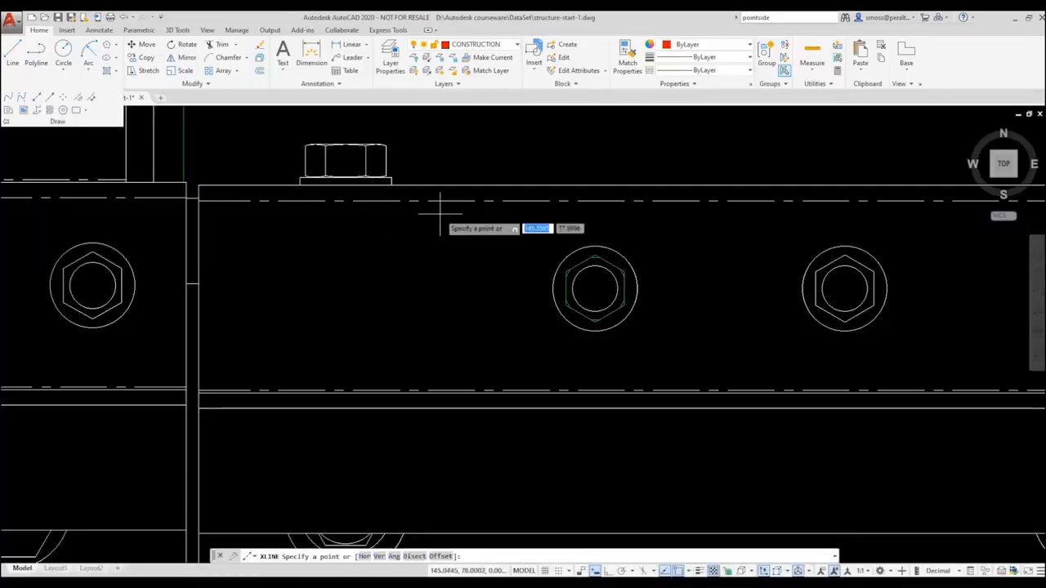
right_click(425, 243)
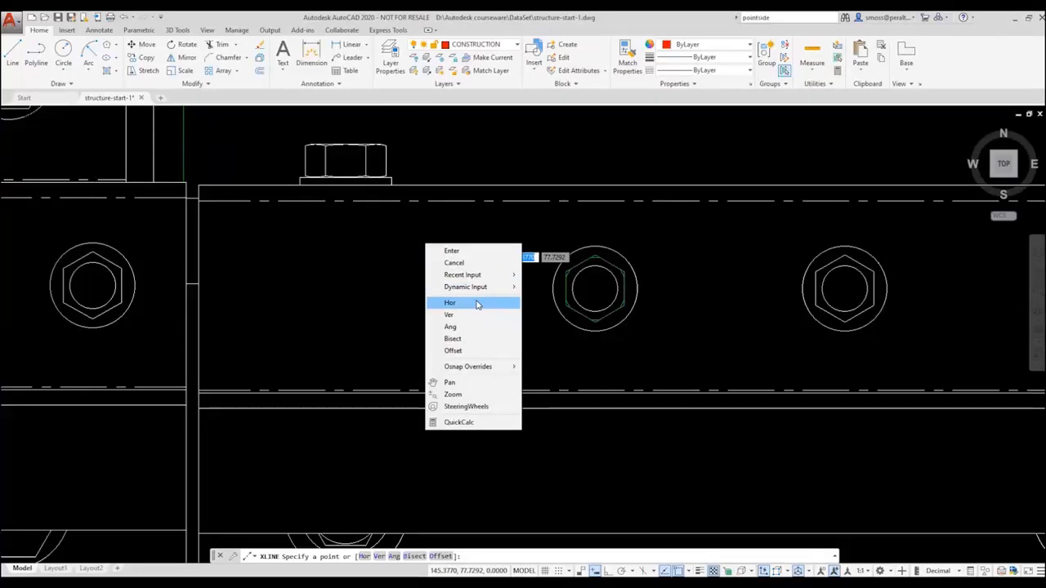
click(478, 304)
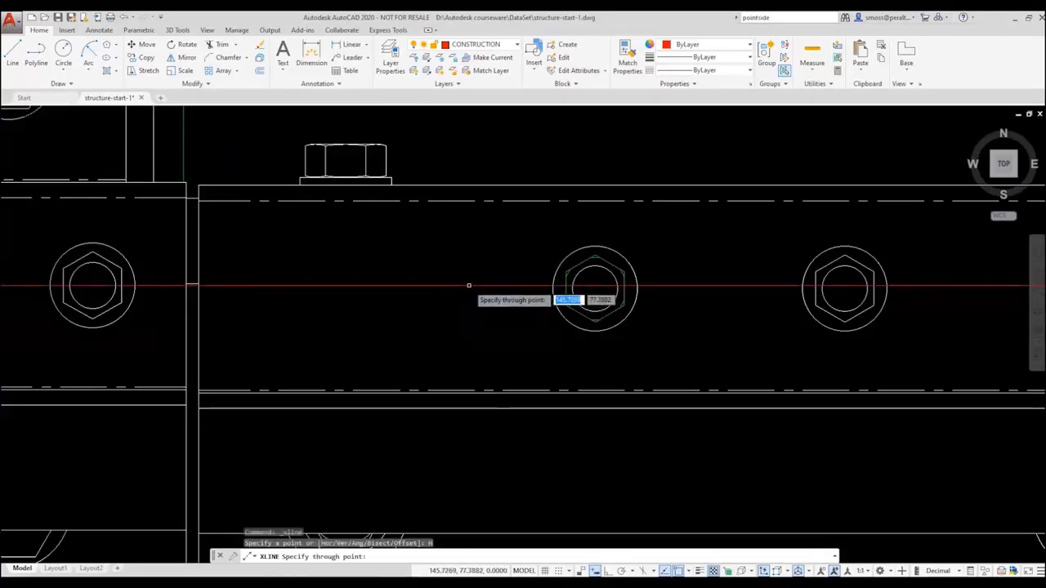
click(595, 288)
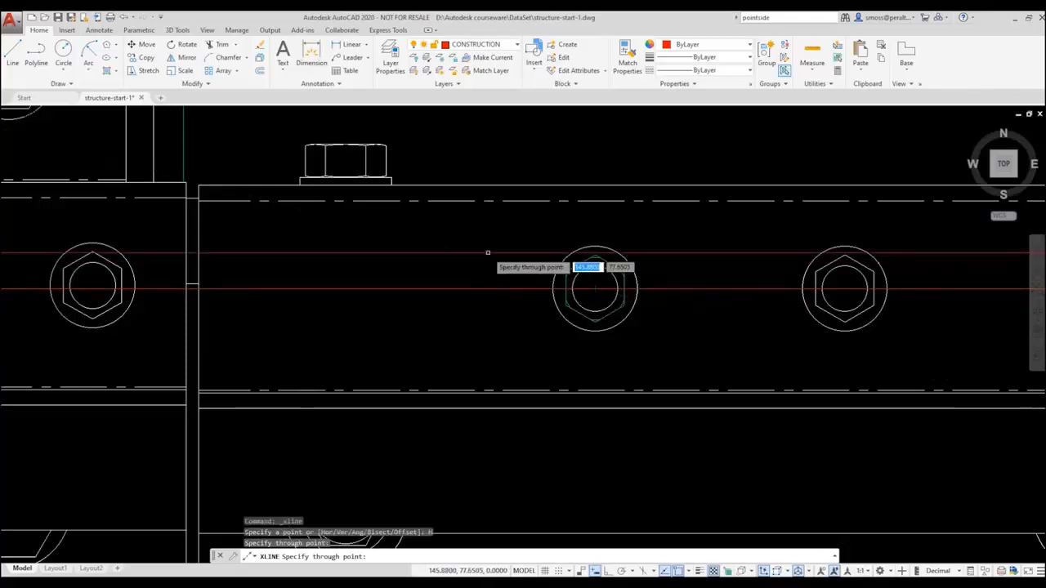
key(Return)
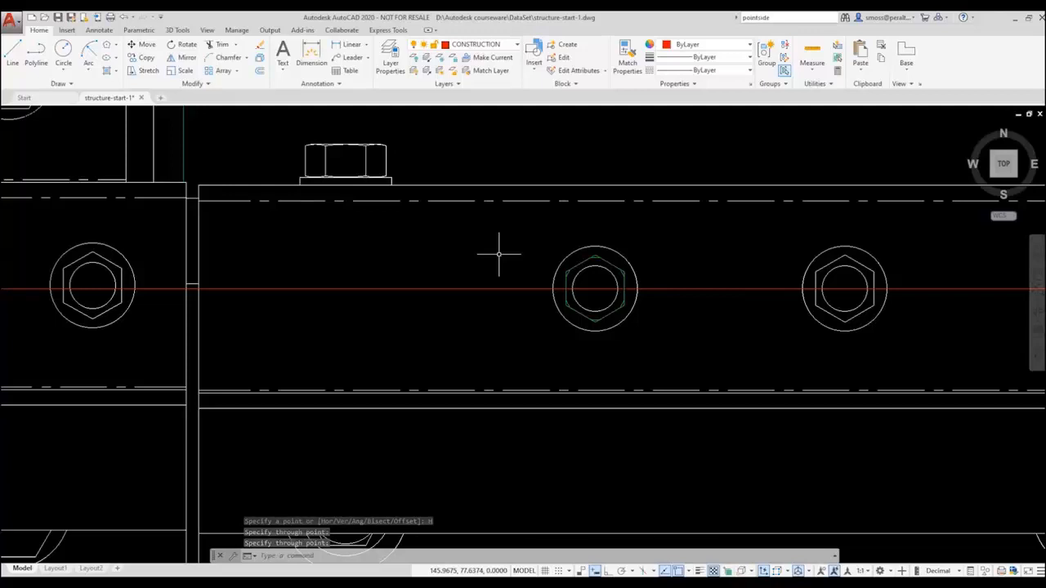
Examine how far the horizontal construction line extends beyond both ends of the whole structure
scroll(499, 255, down, 5)
scroll(498, 255, down, 8)
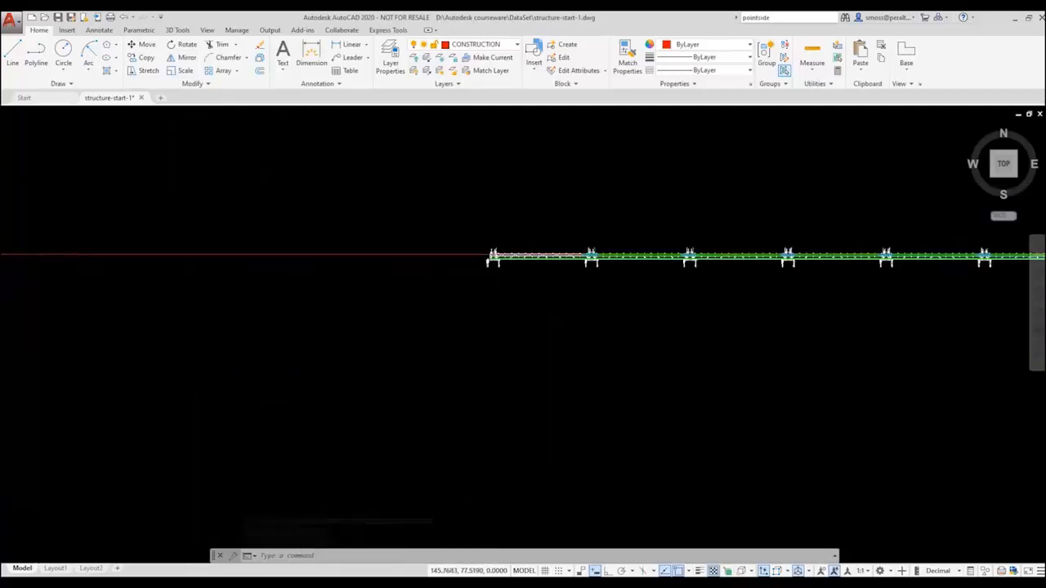
scroll(499, 252, down, 3)
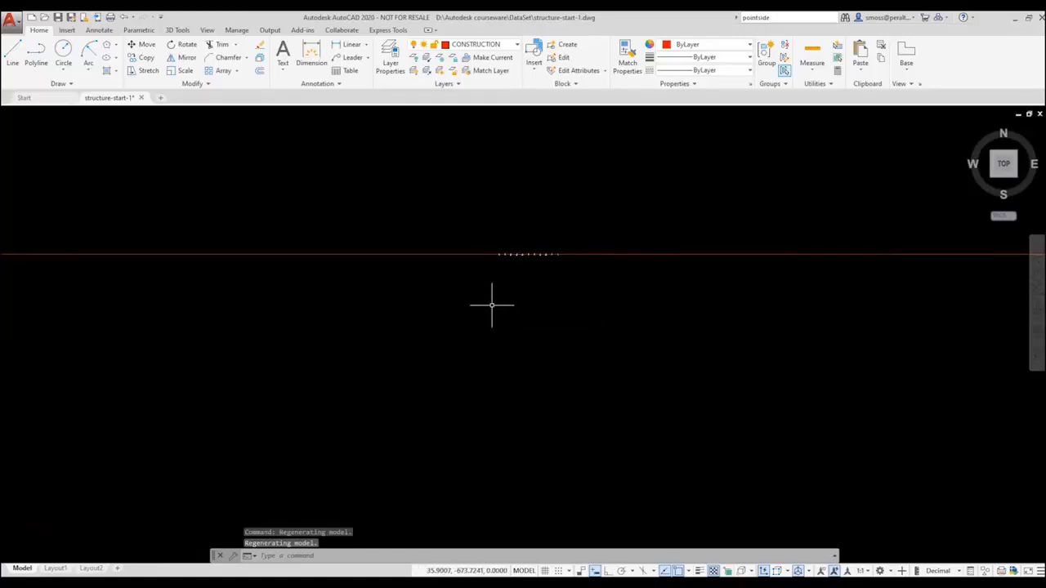
scroll(488, 276, up, 5)
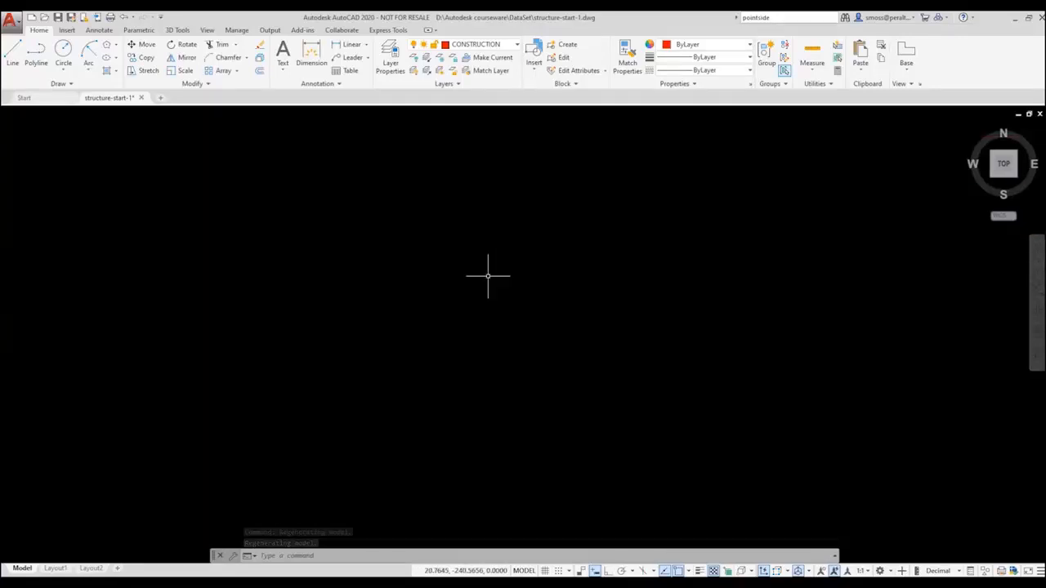
scroll(559, 253, up, 6)
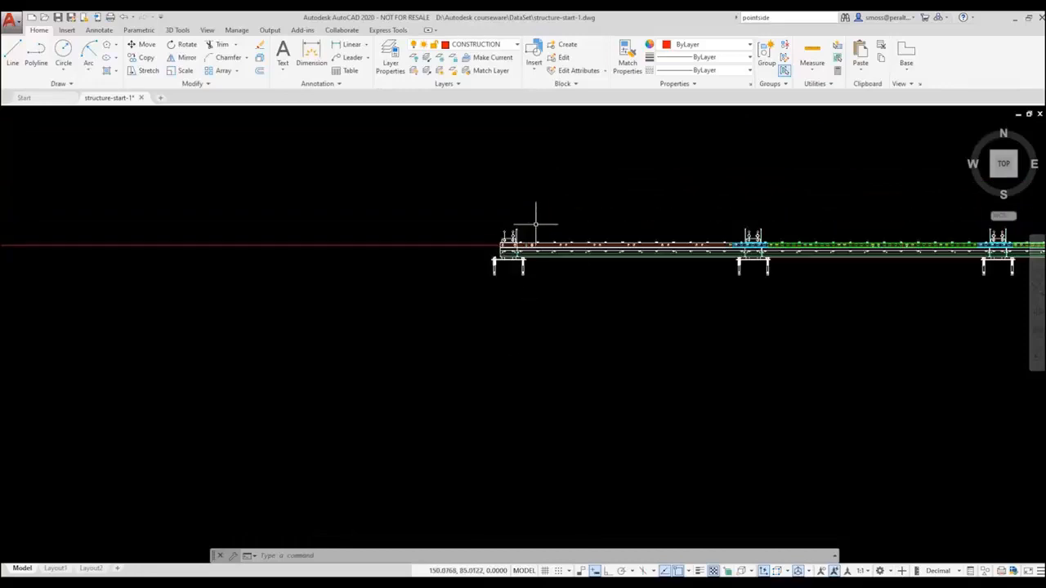
scroll(492, 232, up, 4)
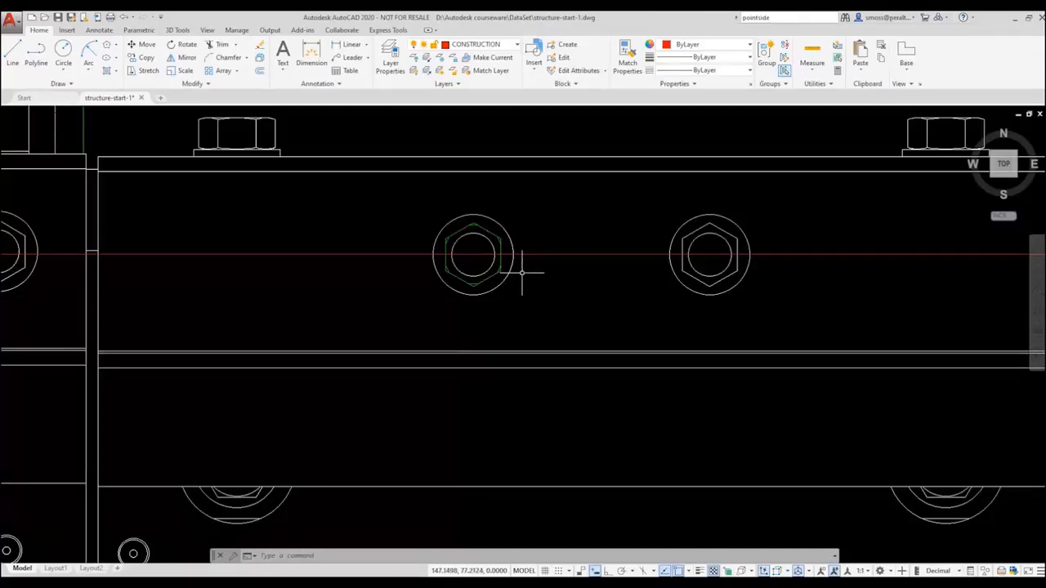
Make hexhead the current layer and copy the hex bolt block by its centre grip onto the centre of the neighbouring bolt to its right
click(456, 44)
click(468, 87)
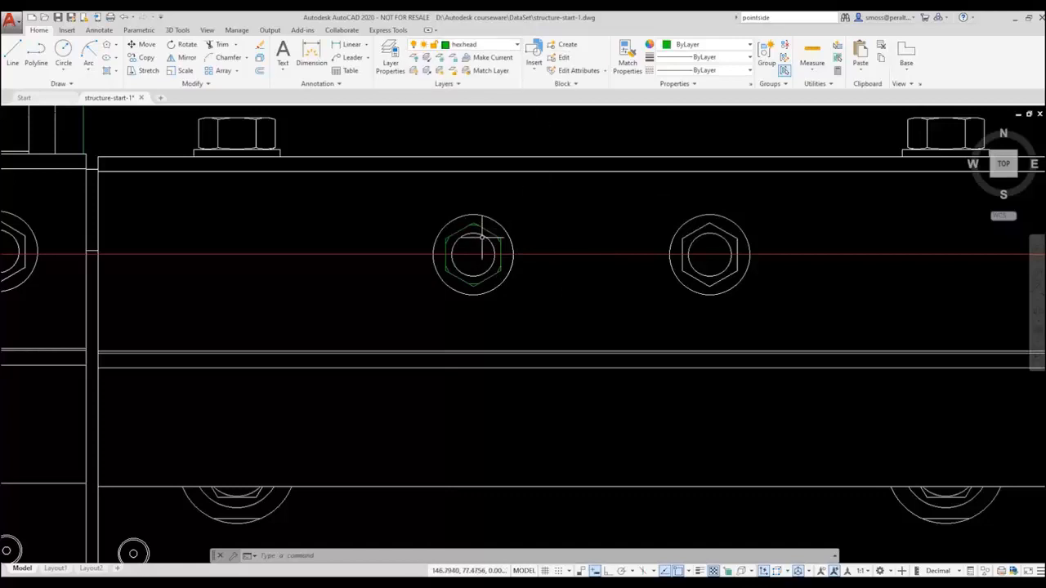
click(468, 239)
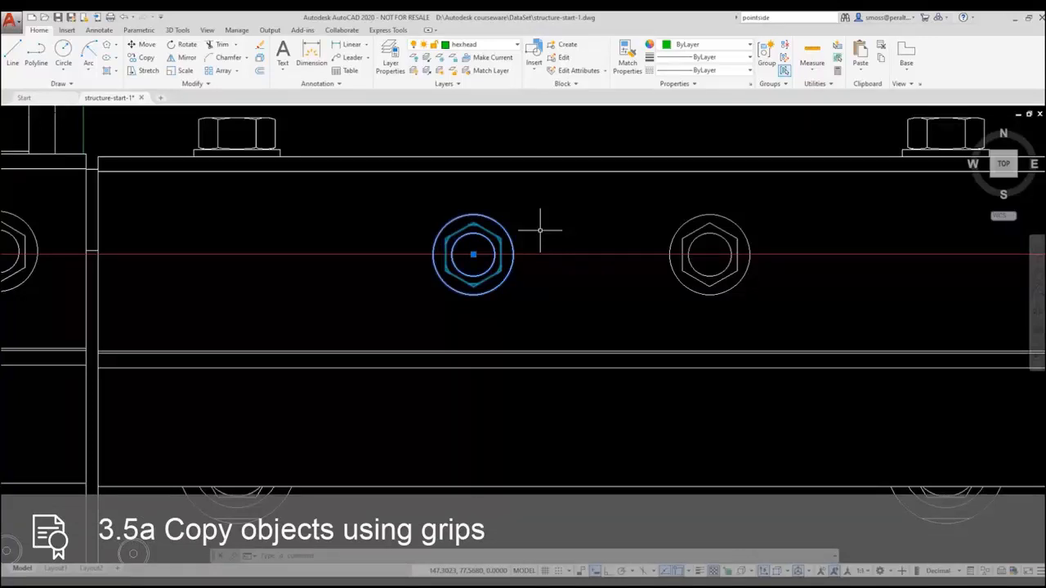
click(473, 255)
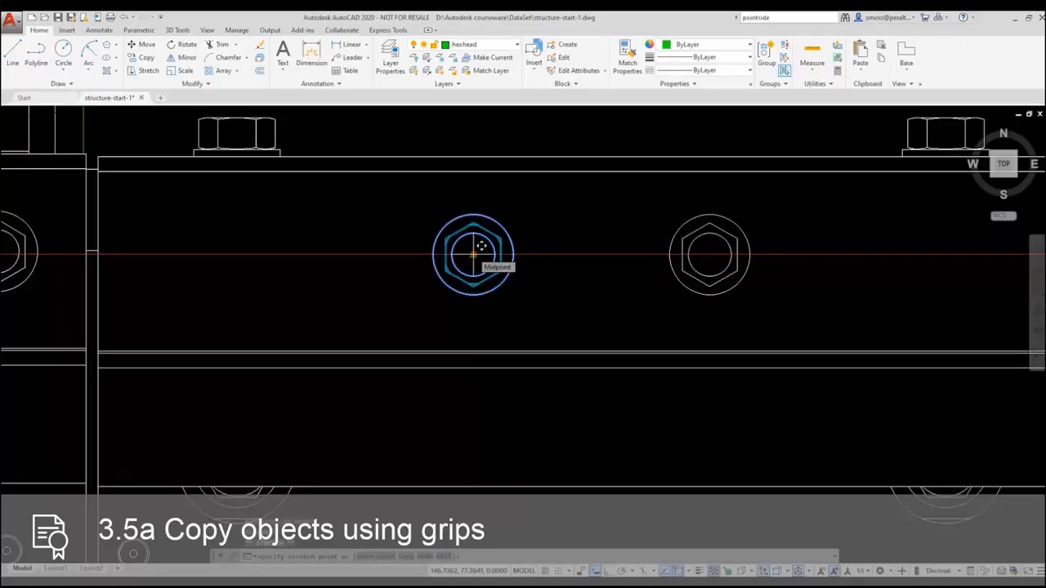
right_click(474, 255)
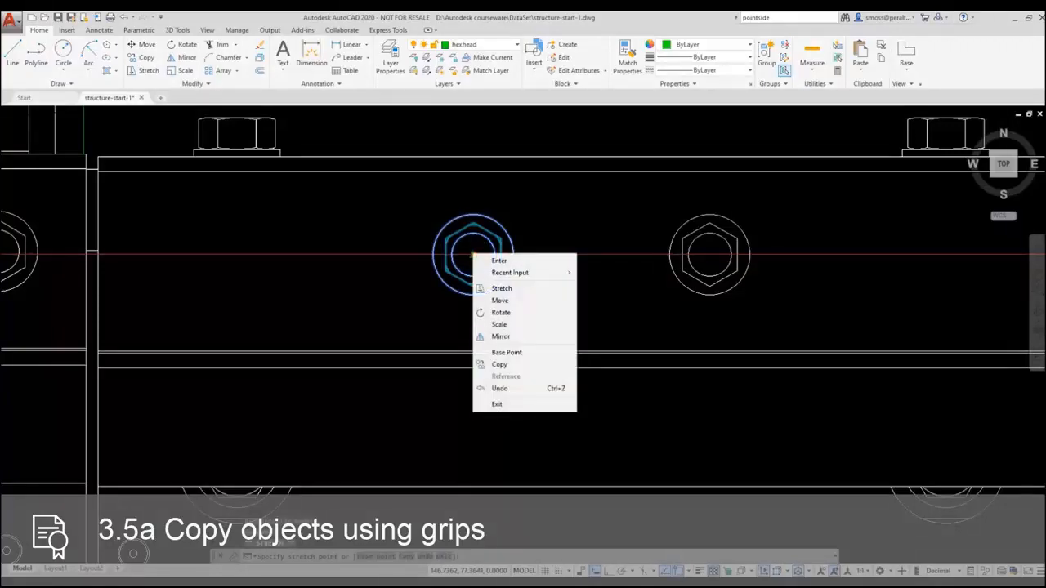
click(505, 366)
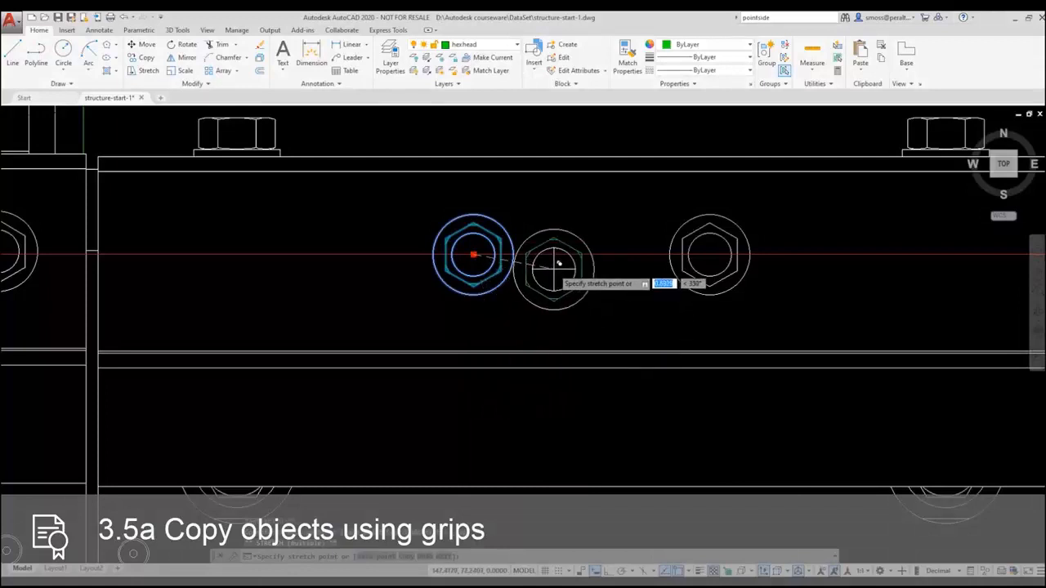
scroll(546, 262, down, 2)
scroll(665, 261, up, 3)
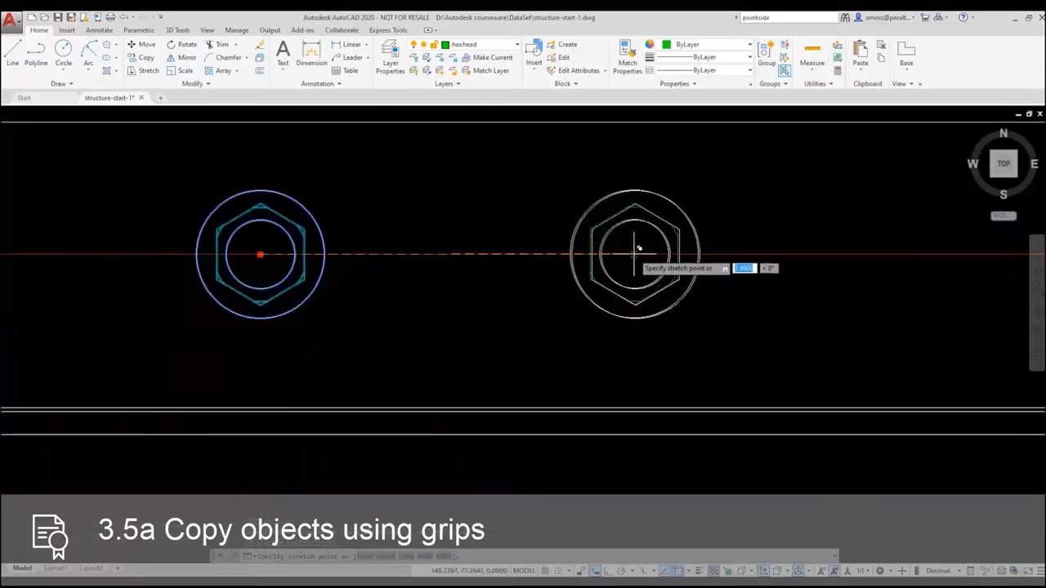
shift+right_click(636, 254)
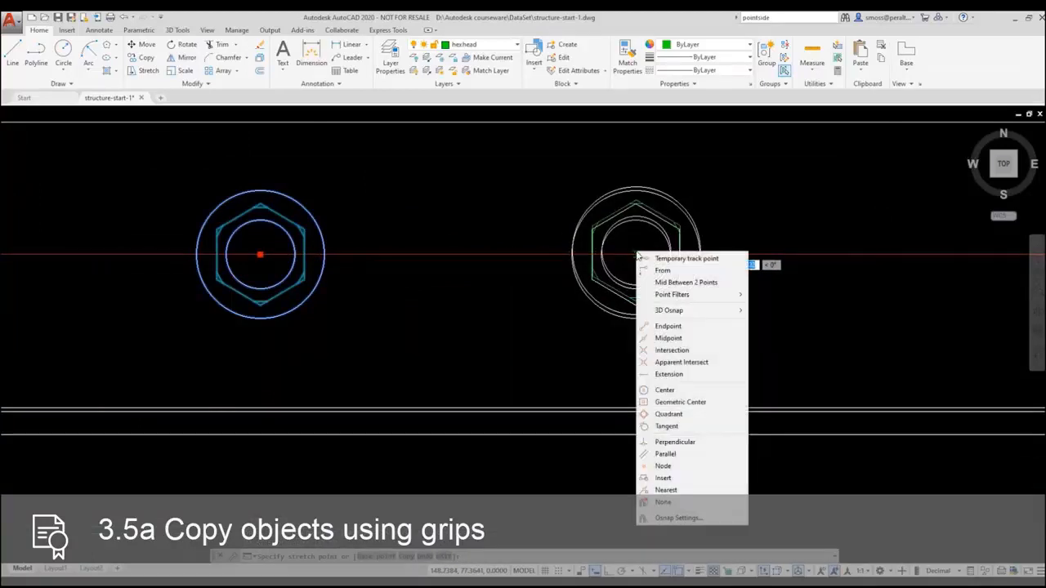
click(669, 390)
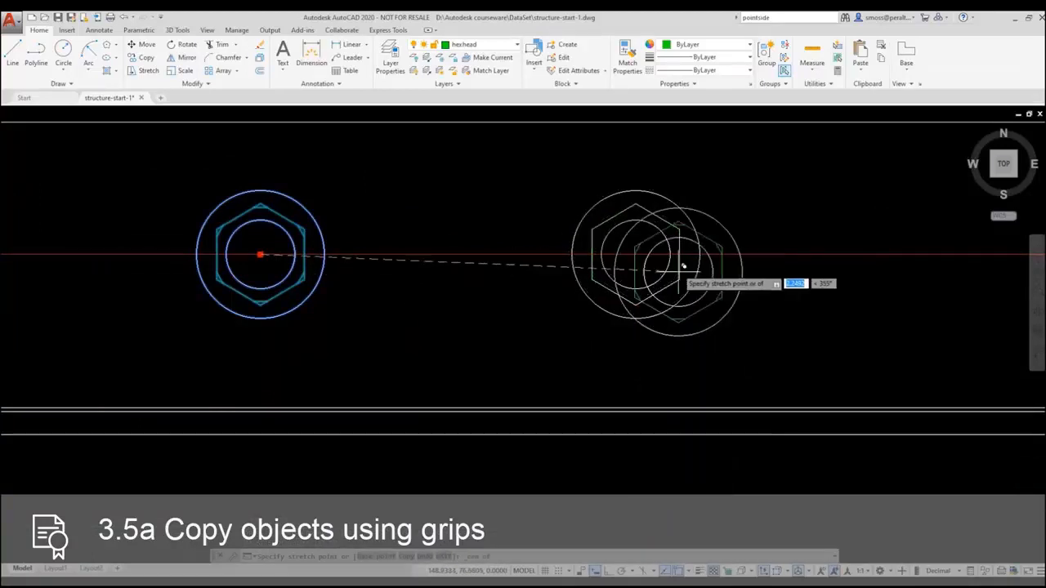
click(636, 254)
Place another copy of the block along the construction line over the bolt left of the beam joint and end the grip copying
scroll(712, 264, down, 1)
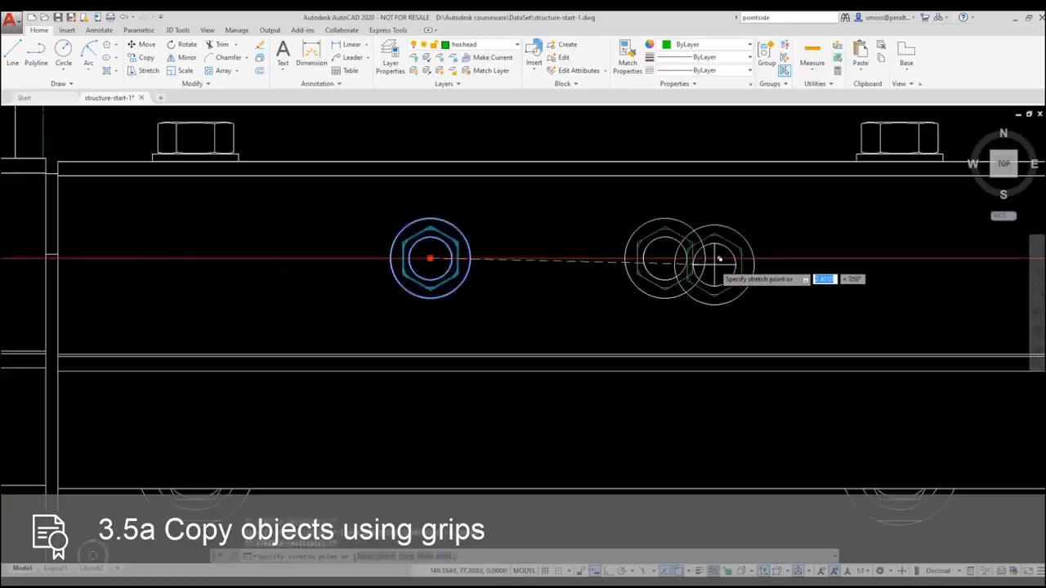
middle_drag(747, 265, 116, 271)
scroll(530, 268, down, 2)
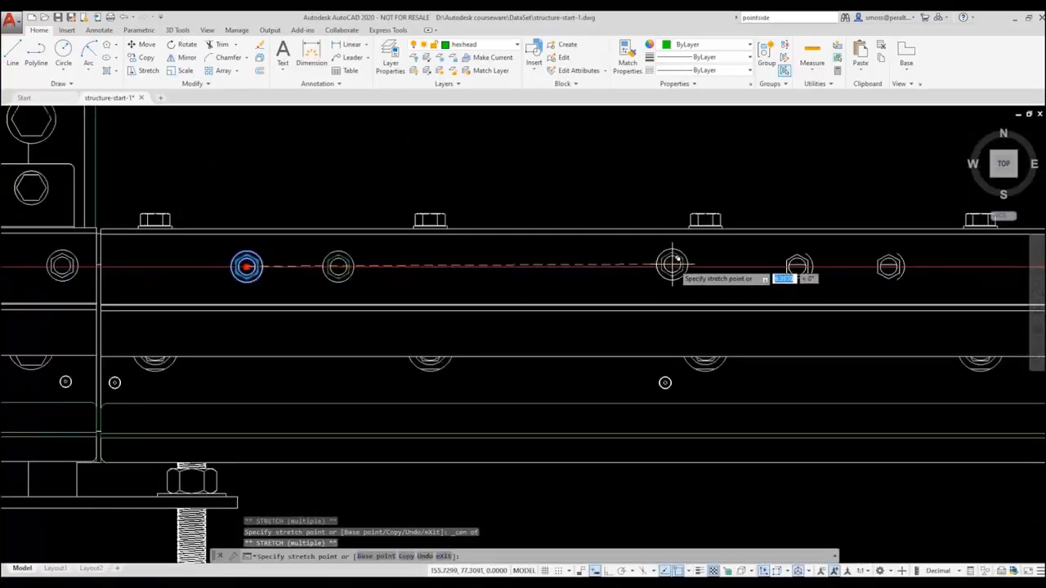
middle_drag(673, 266, 421, 291)
scroll(571, 298, up, 2)
scroll(571, 299, up, 1)
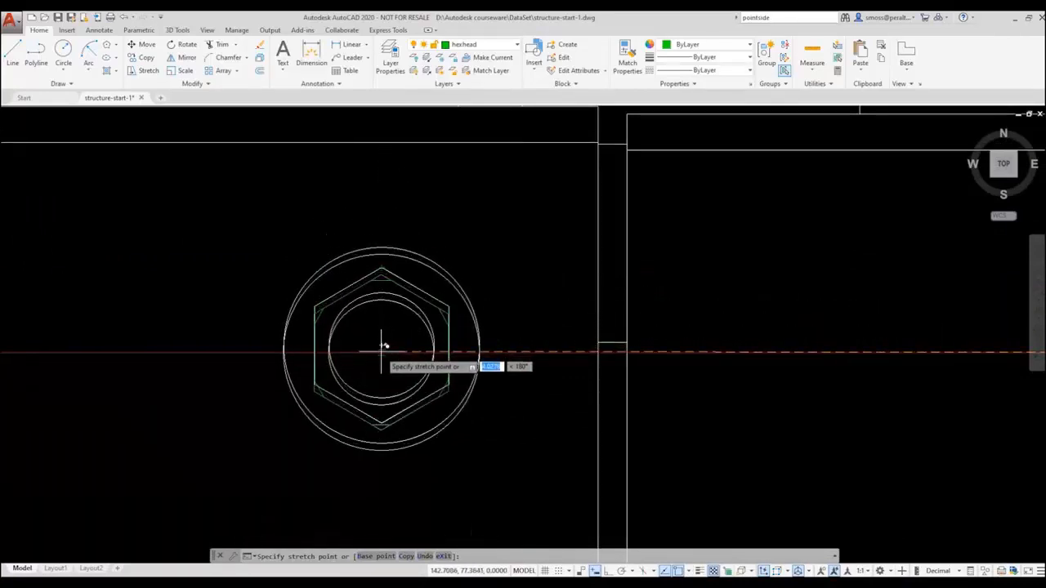
click(382, 348)
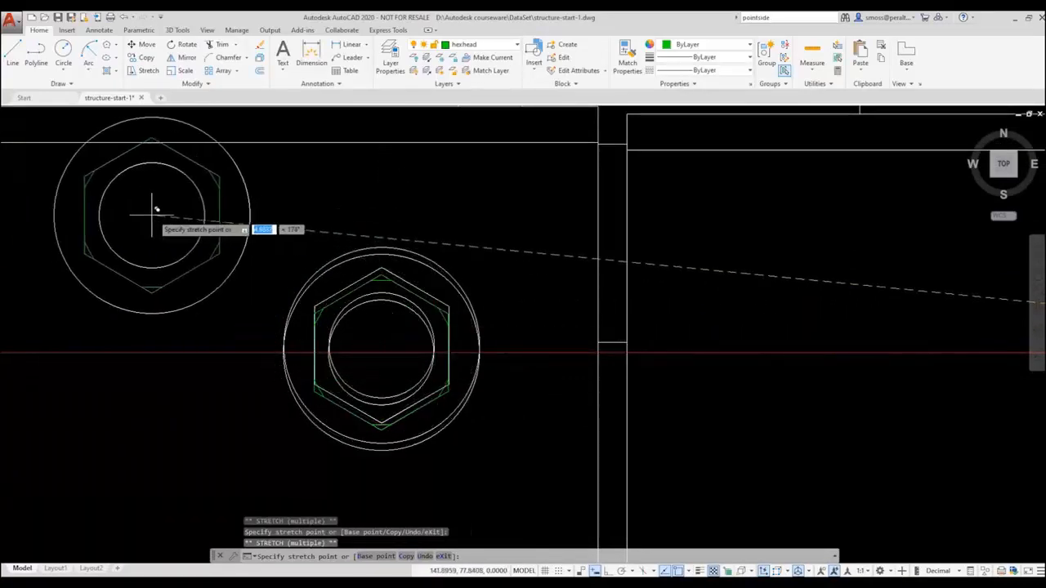
right_click(183, 236)
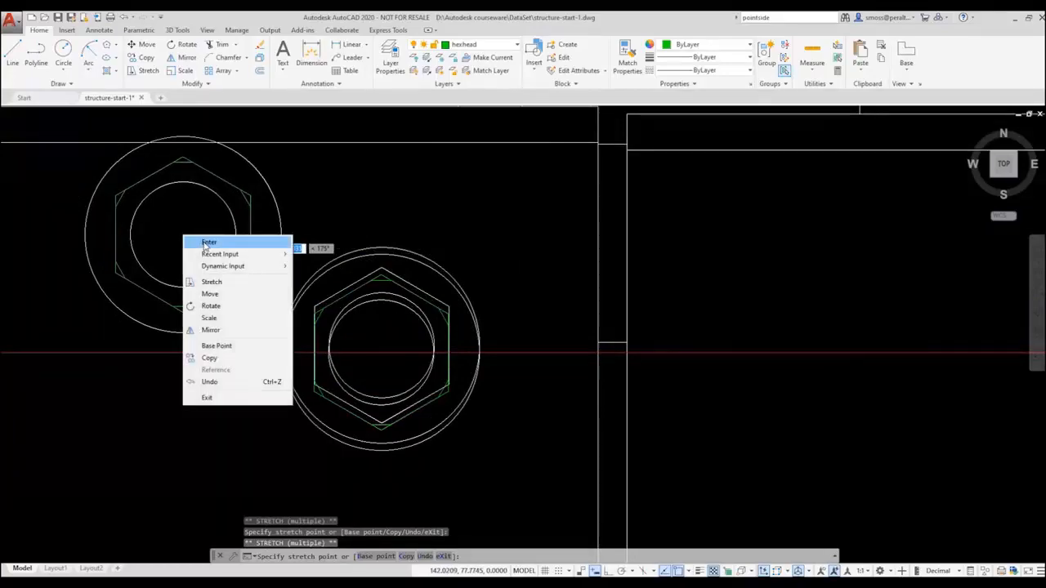
click(209, 242)
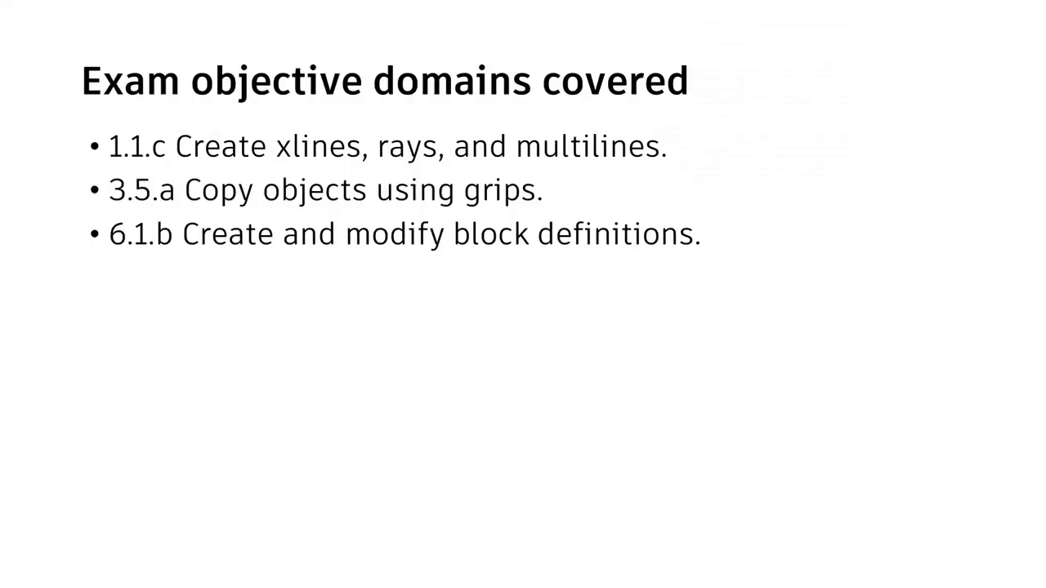
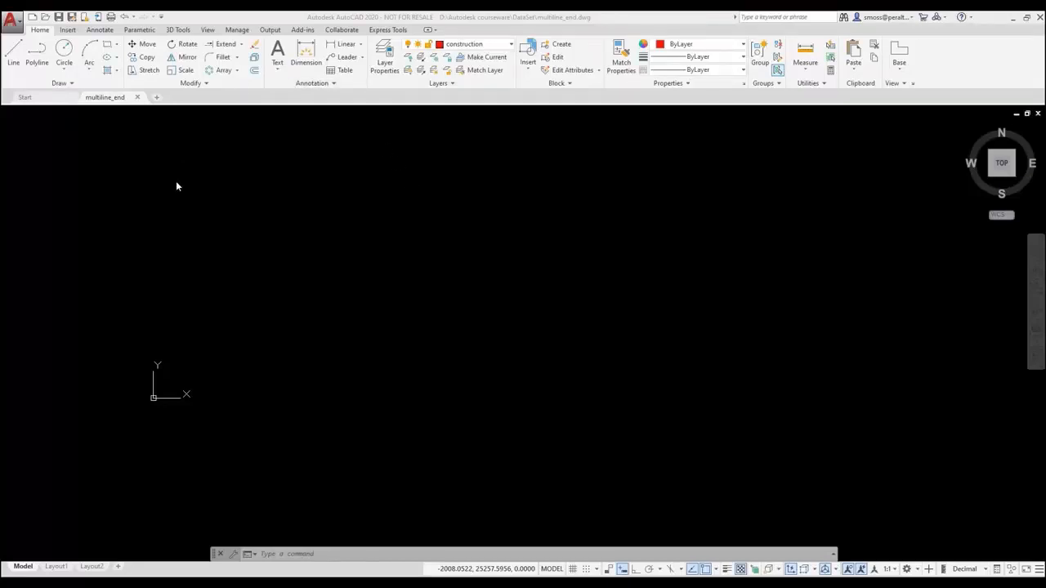
Attach the image map1.JPG to the multiline_end drawing with a relative path, insertion point 0,0,0, scale 1 and rotation 0
click(67, 30)
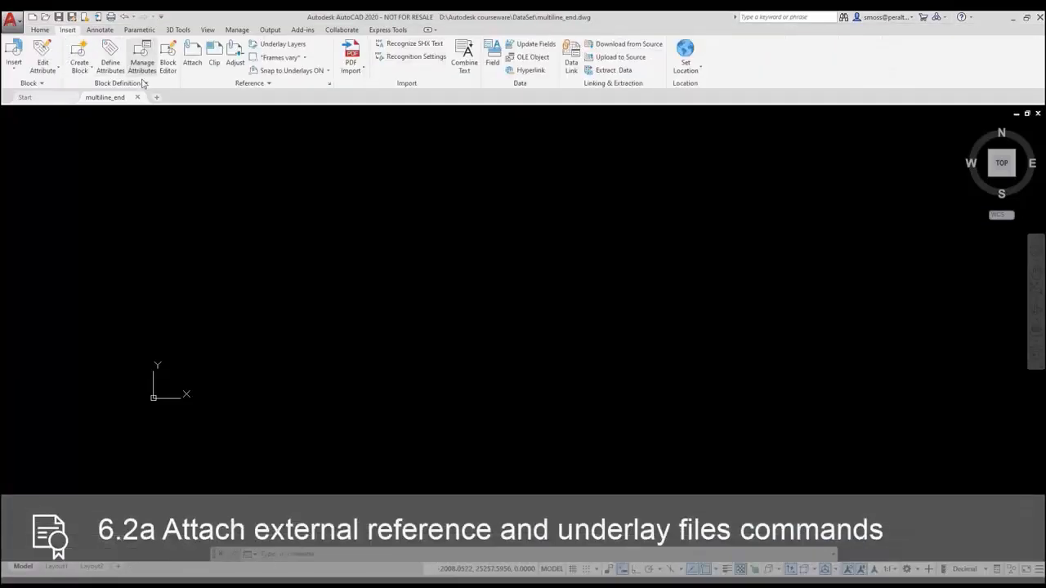
click(190, 65)
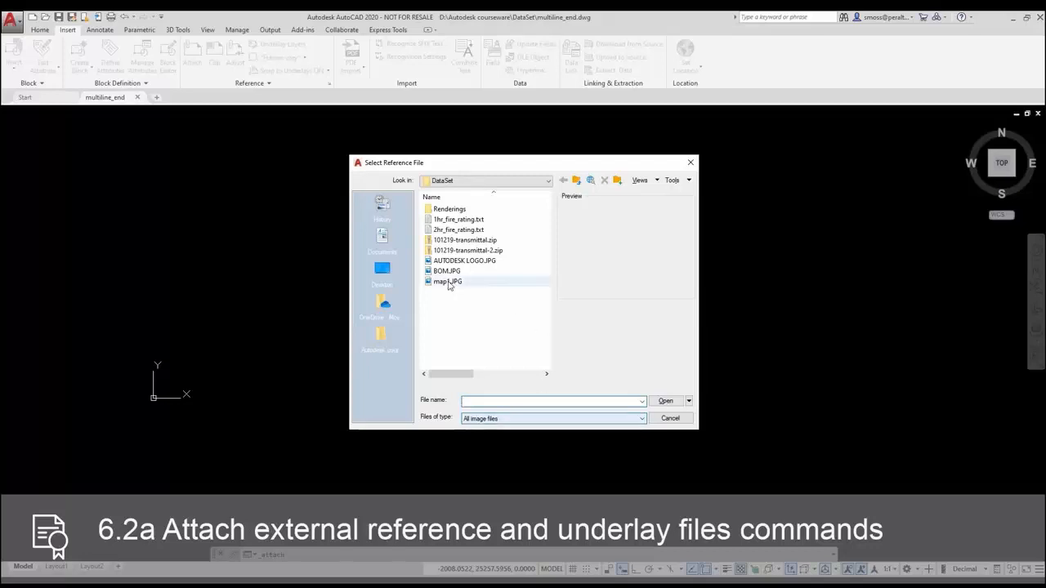
click(451, 282)
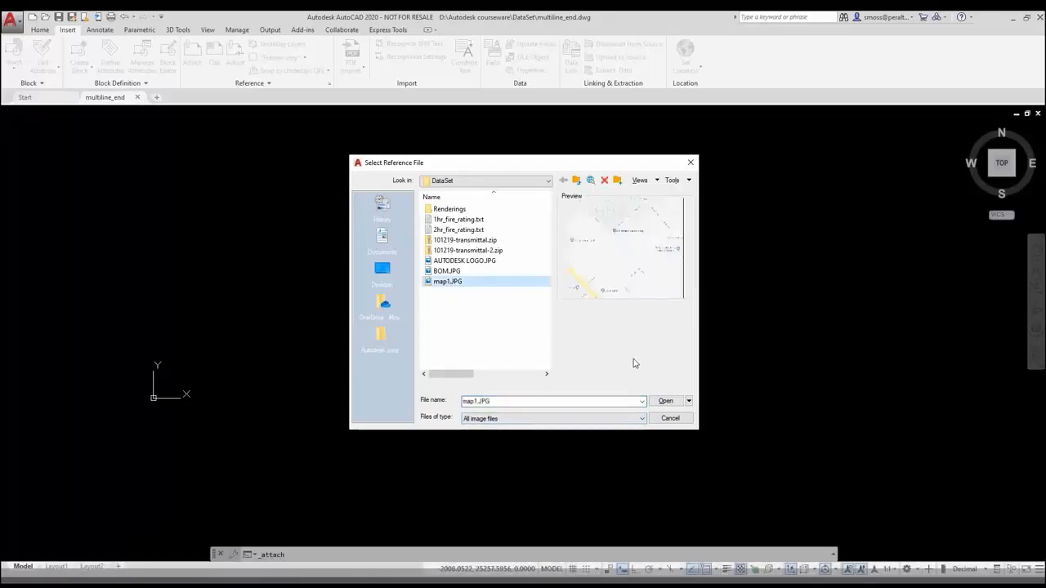
click(666, 400)
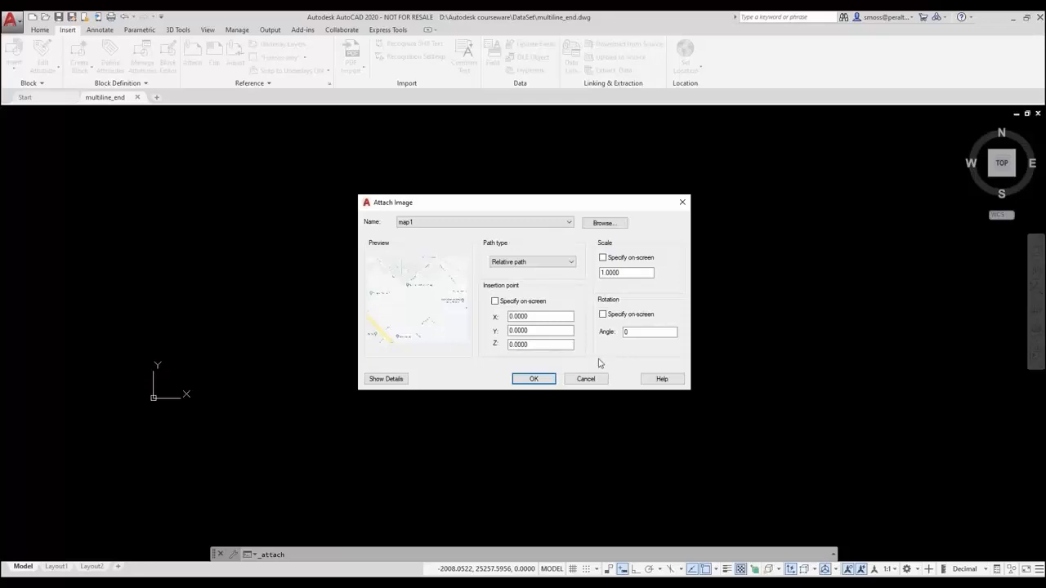
click(531, 380)
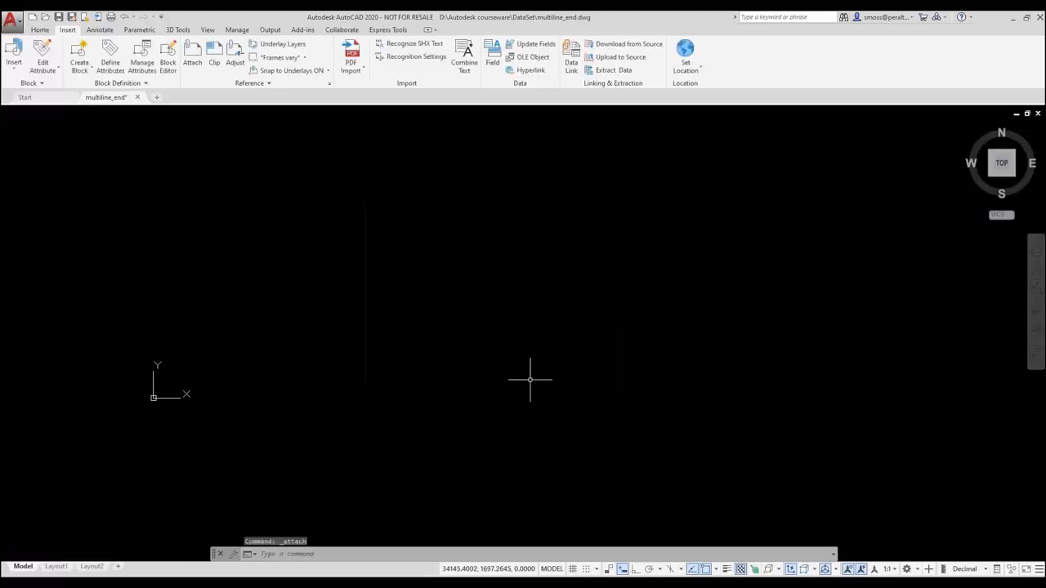
Set the fade of the attached map image to 58
middle_click(528, 376)
middle_click(528, 376)
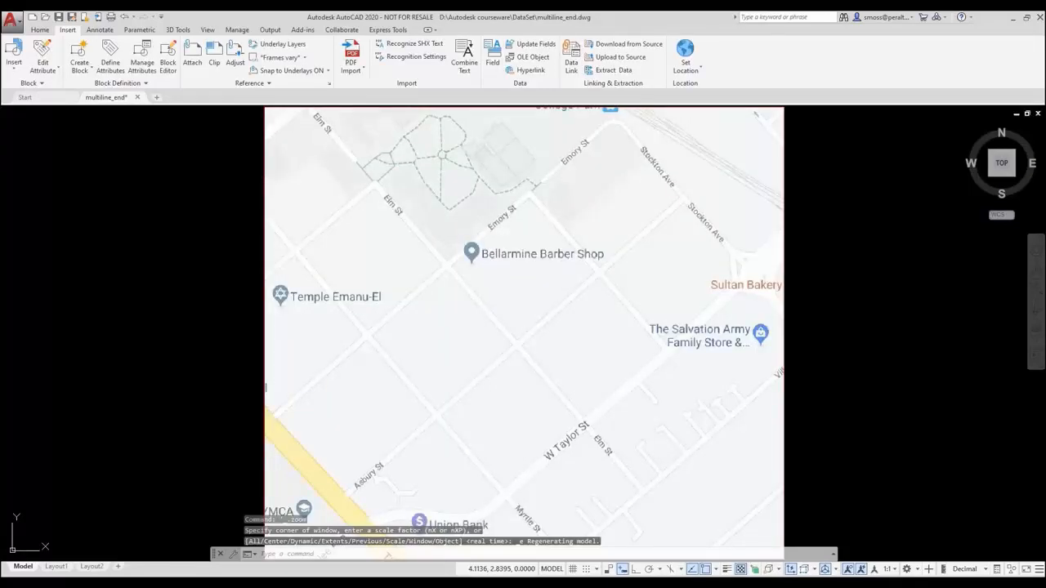
scroll(528, 367, down, 1)
middle_drag(531, 362, 547, 328)
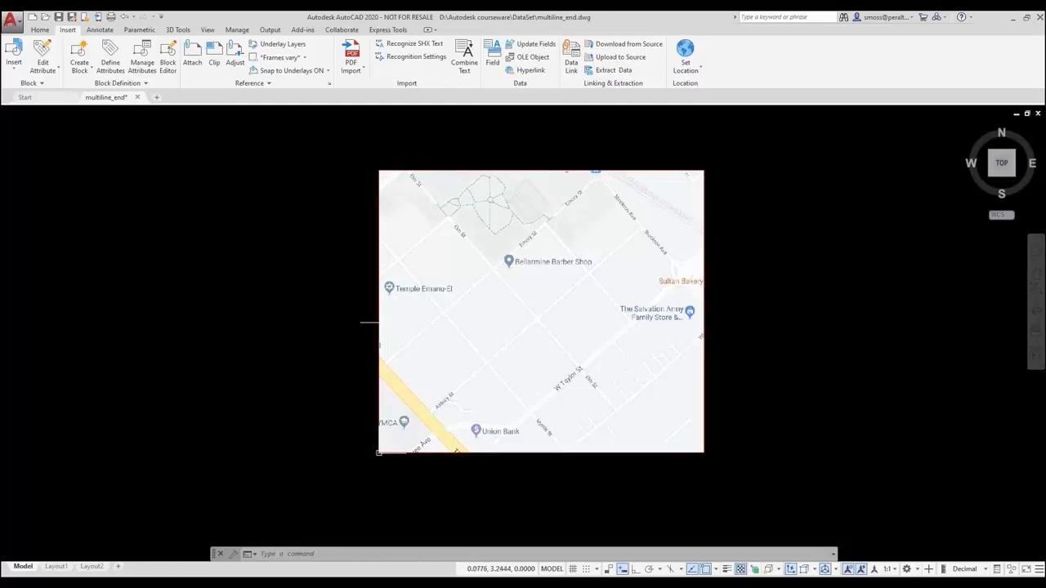
click(358, 323)
click(379, 322)
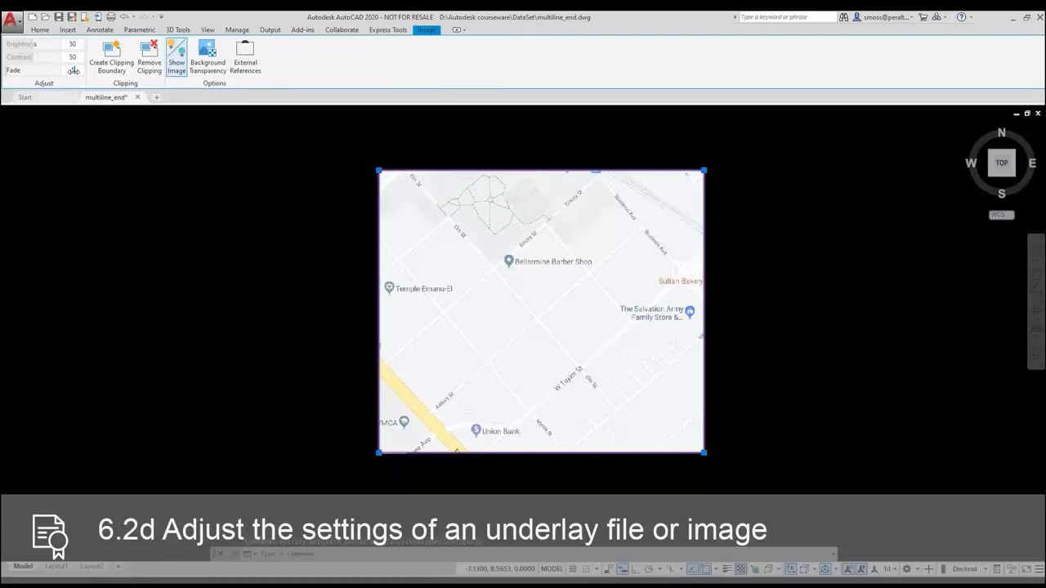
key(Return)
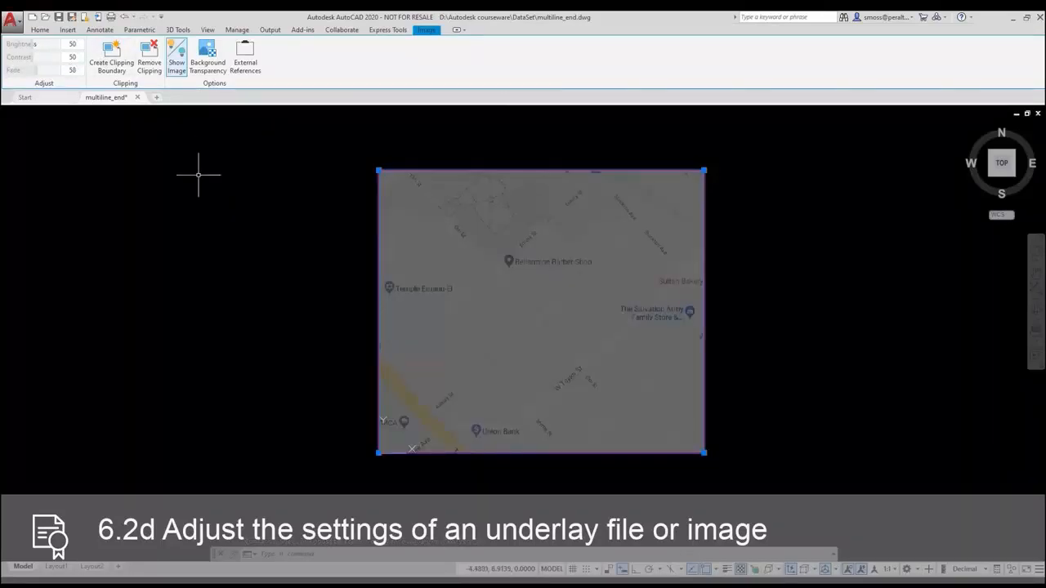
Deselect the map image and rotate the UCS about its Z axis so the X axis follows the map's diagonal streets
click(181, 237)
key(Escape)
key(Escape)
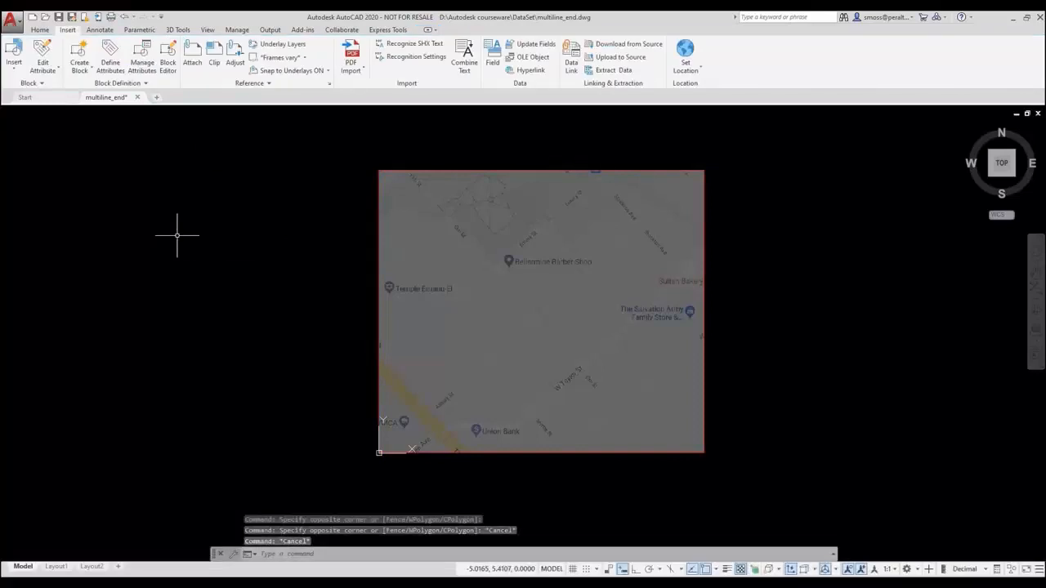
click(179, 30)
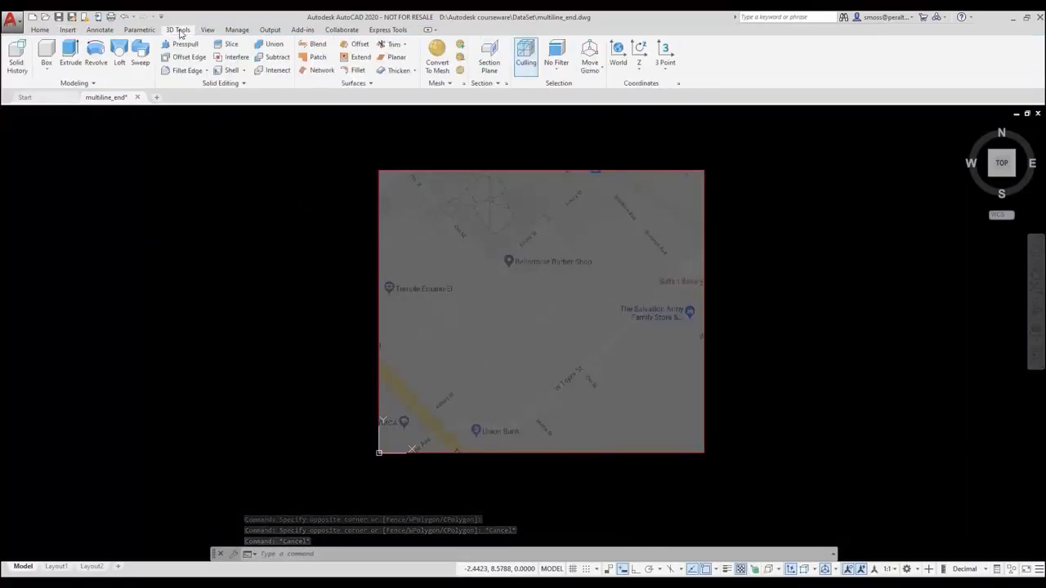
click(639, 68)
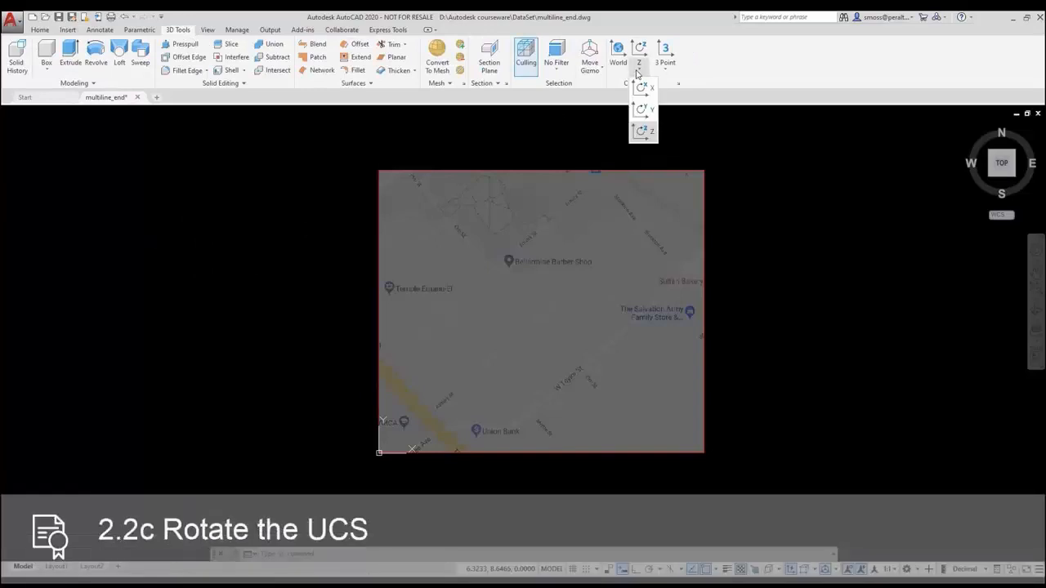
click(641, 132)
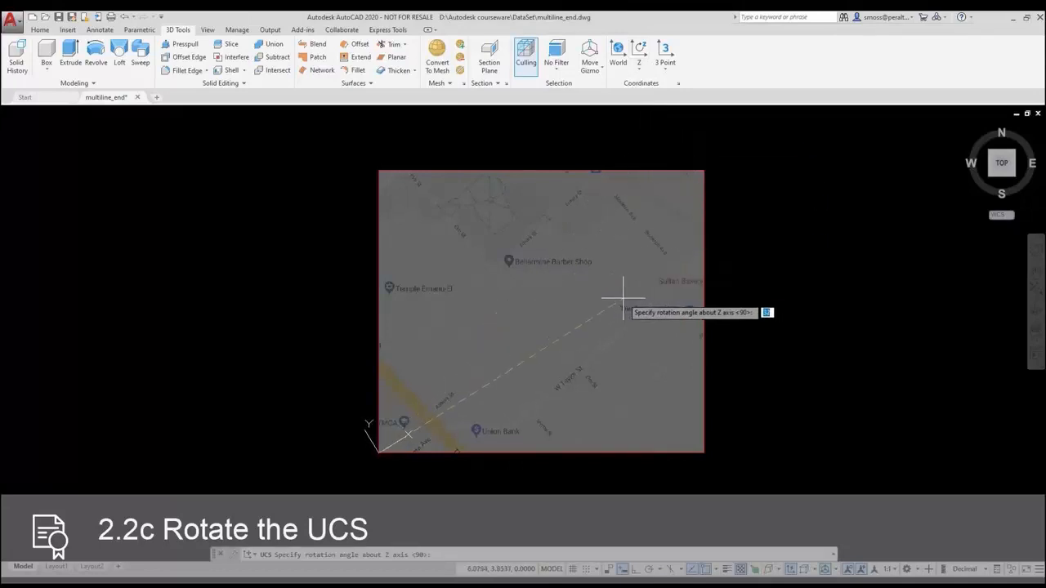
click(617, 245)
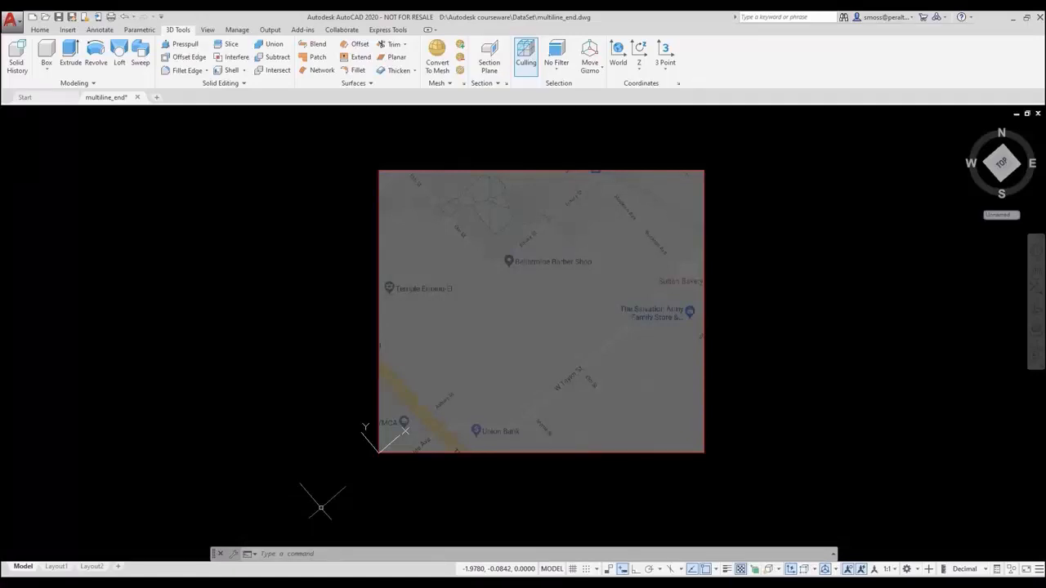
Measure the distance across Asbury St near its junction with the yellow main road on the map
click(40, 29)
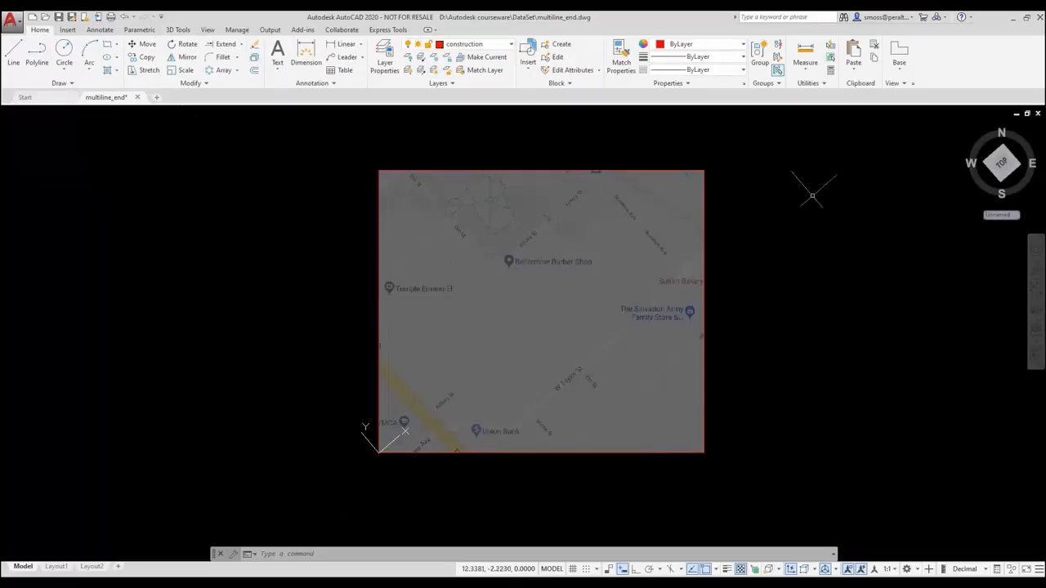
click(804, 74)
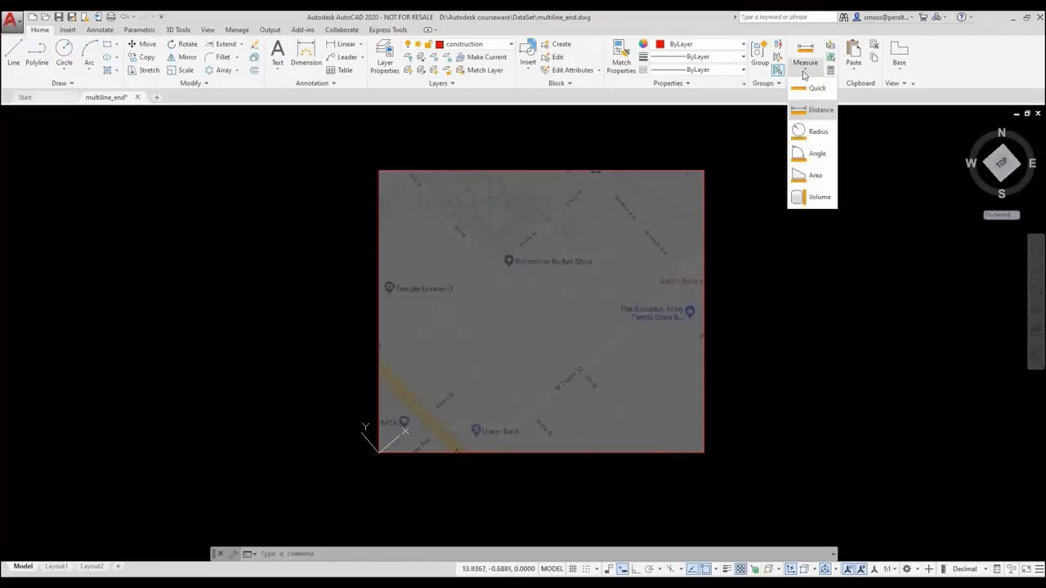
click(824, 112)
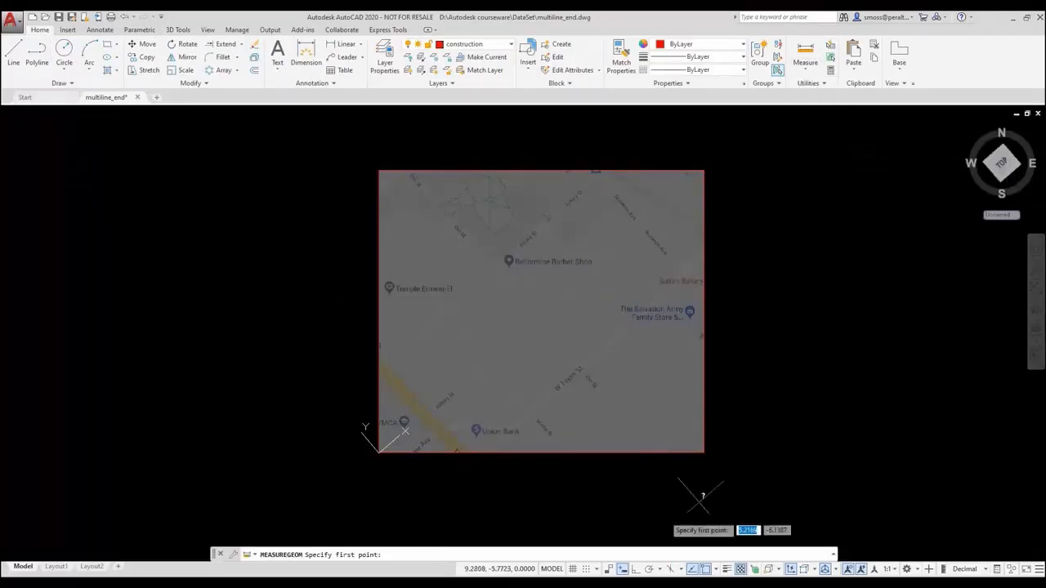
scroll(458, 422, up, 4)
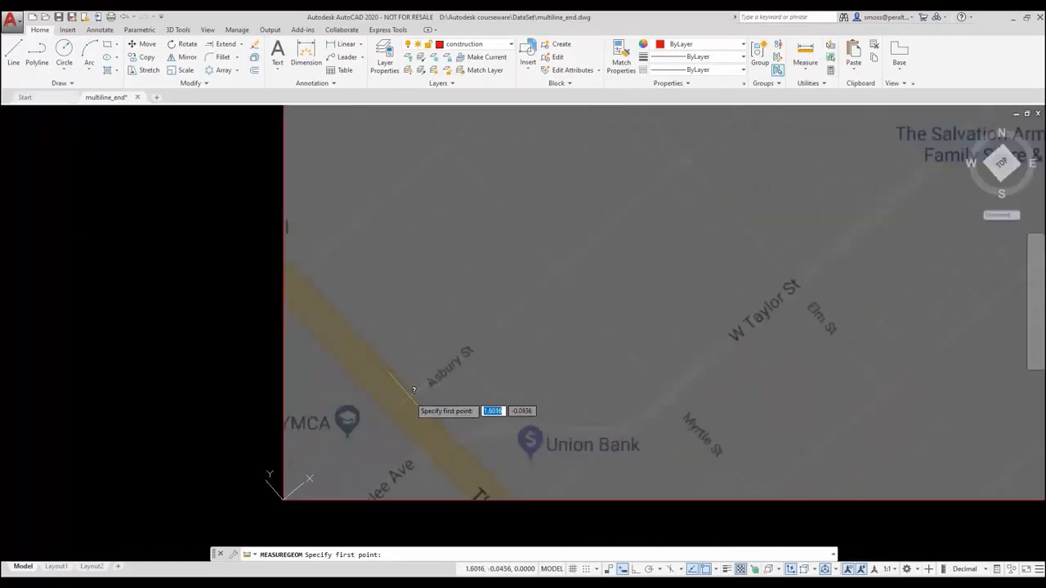
click(409, 396)
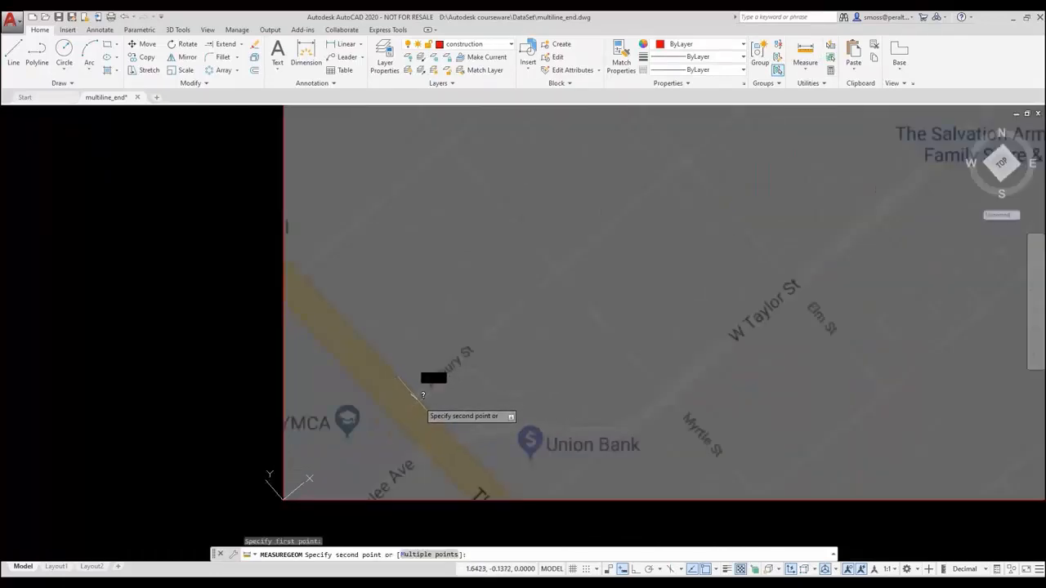
click(418, 398)
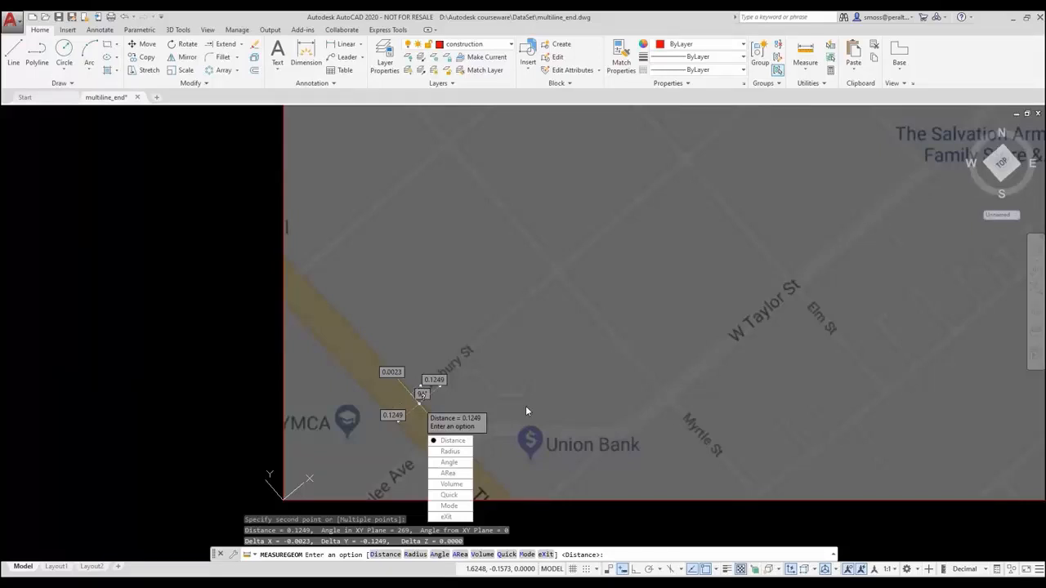
key(Escape)
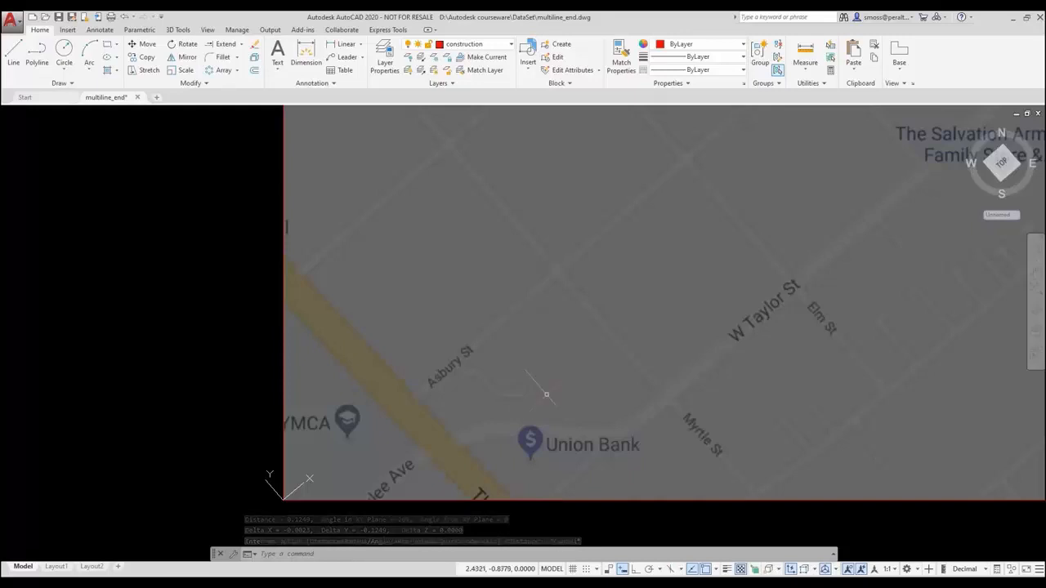
Scale the map image from its lower-left corner, using the calculator expression 336/.1249 as the scale factor
click(184, 70)
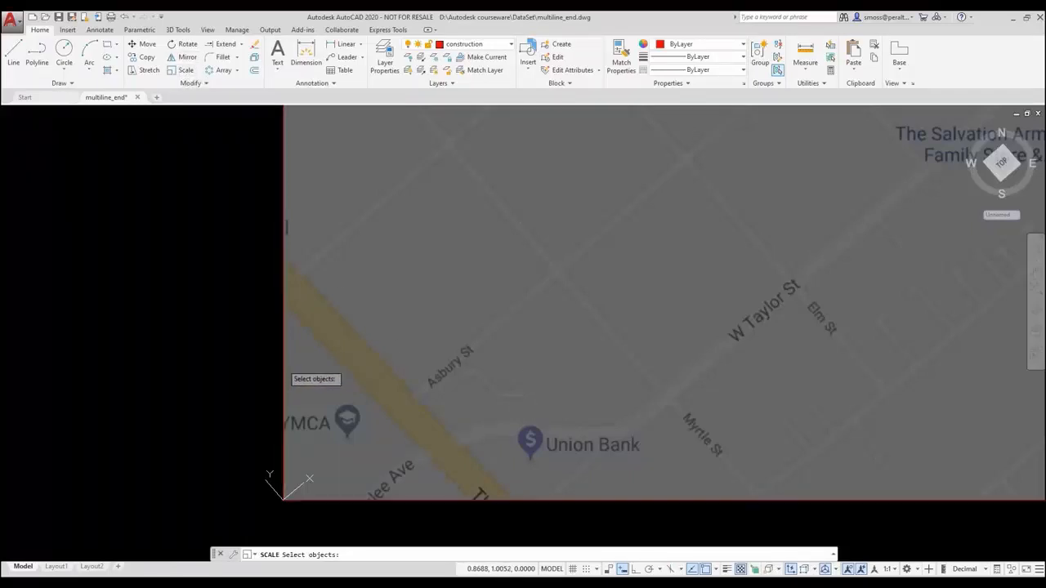
click(280, 366)
key(Return)
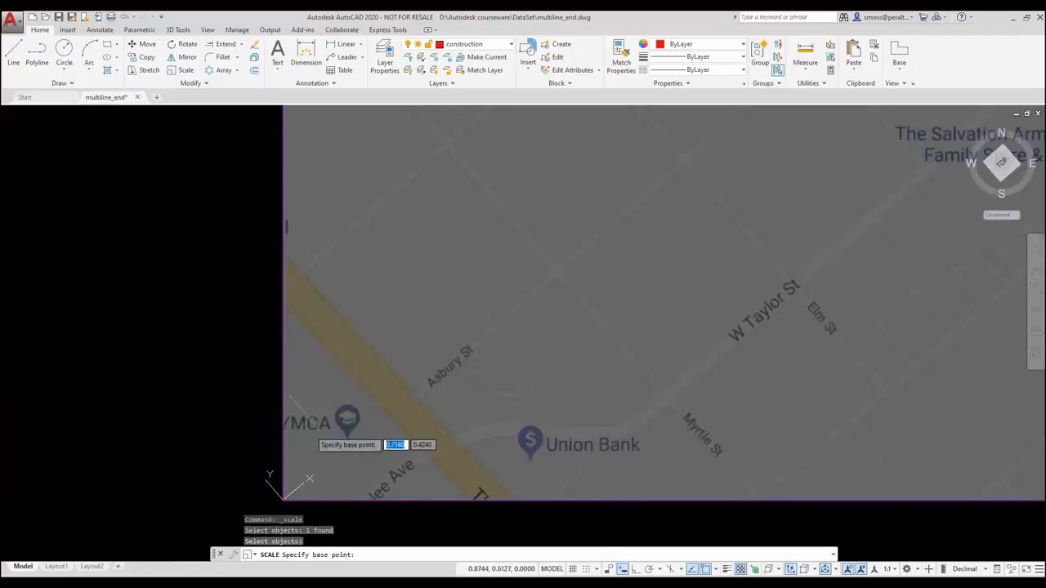
click(282, 499)
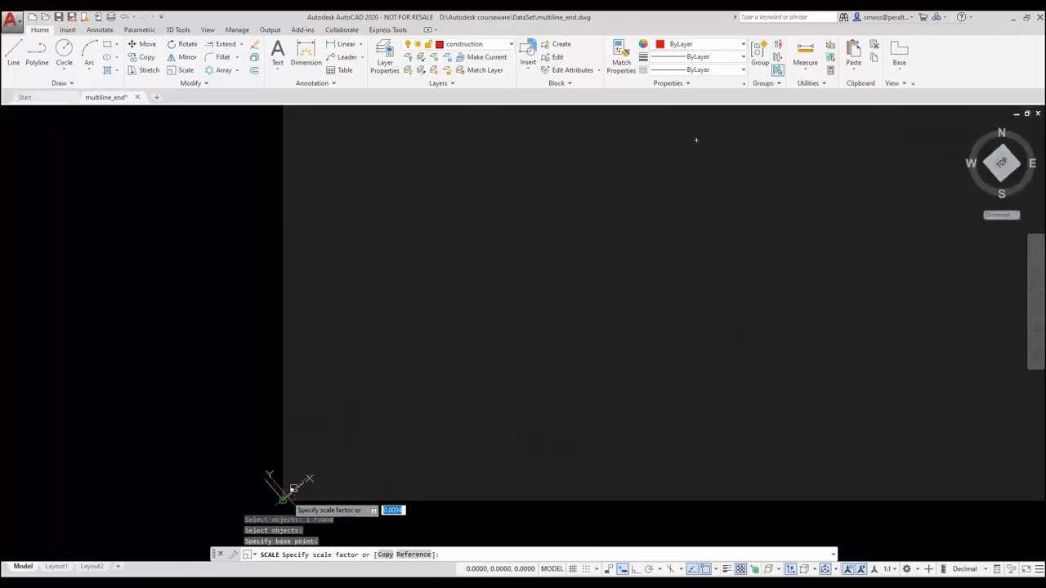
text('cal)
key(Return)
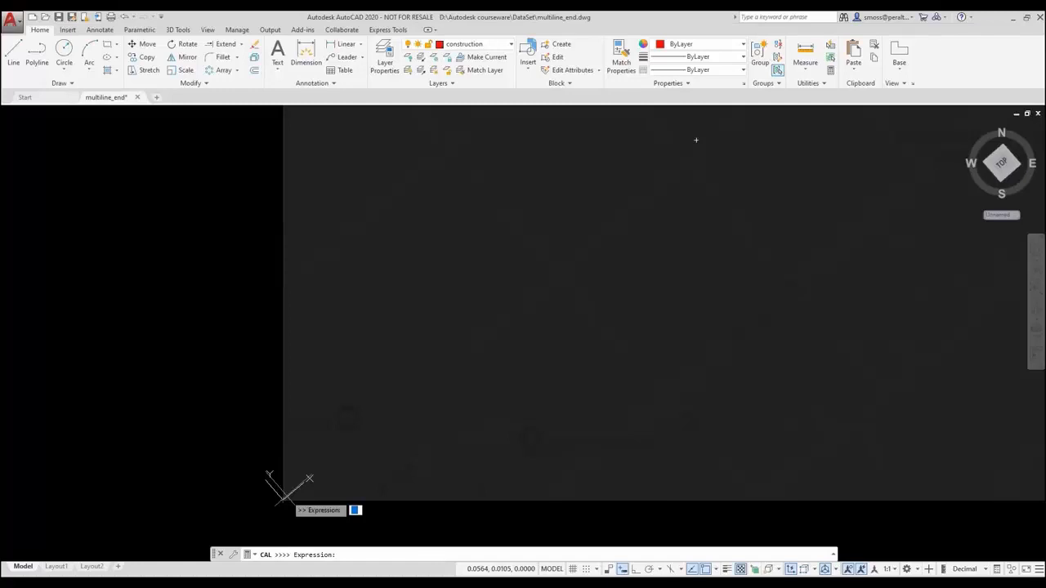
text(336/.1249)
key(Return)
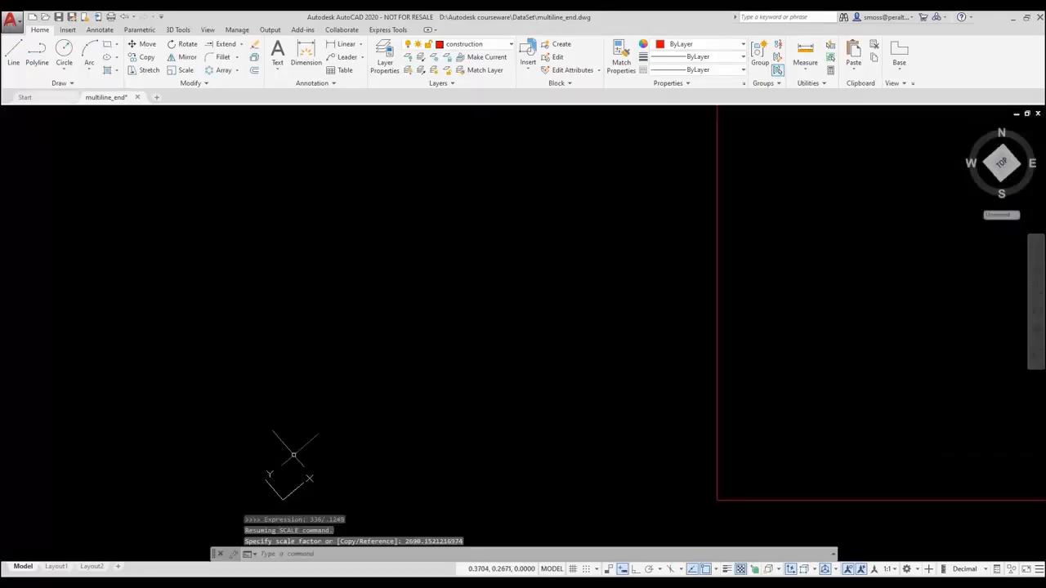
Show the whole scaled map and measure the width of Asbury St again to check the scaling
middle_click(362, 398)
middle_click(362, 397)
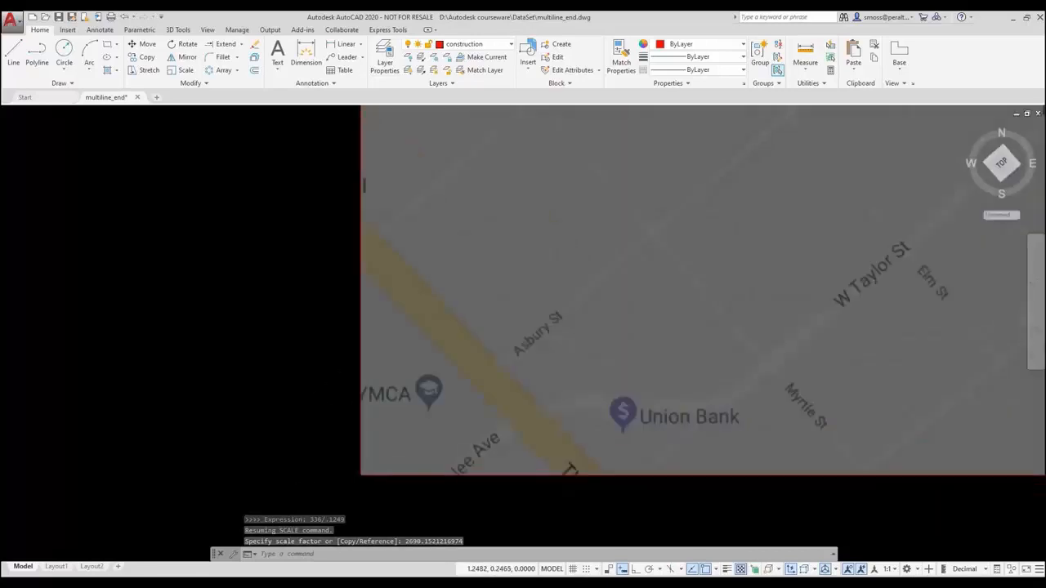
click(810, 74)
click(812, 113)
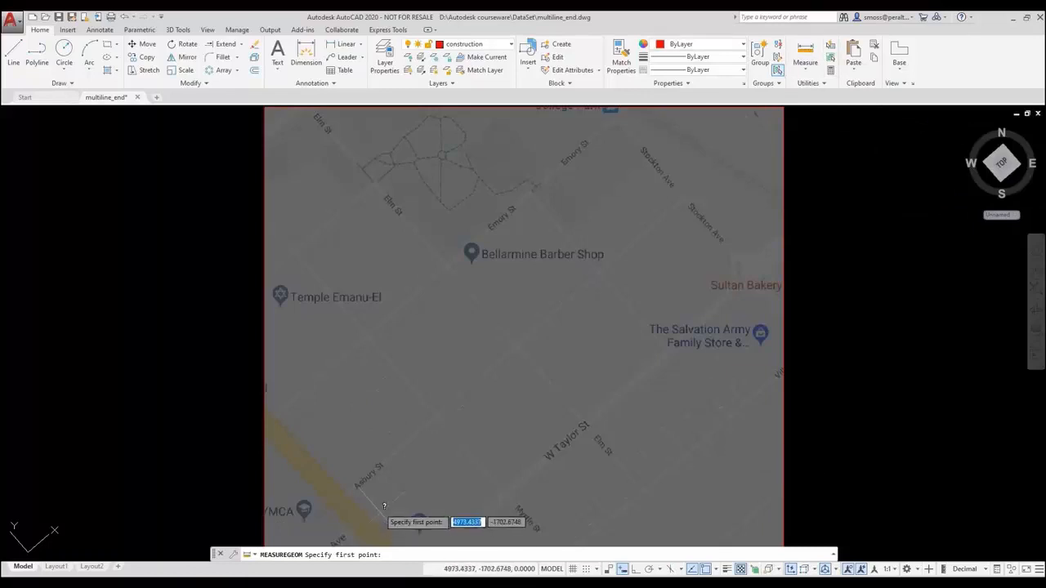
click(329, 473)
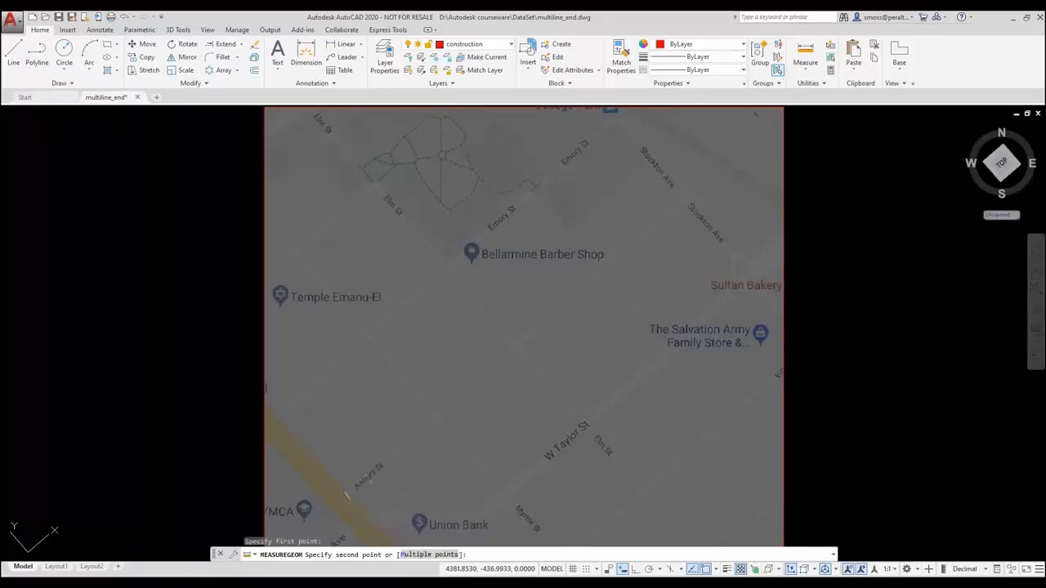
click(354, 491)
key(Escape)
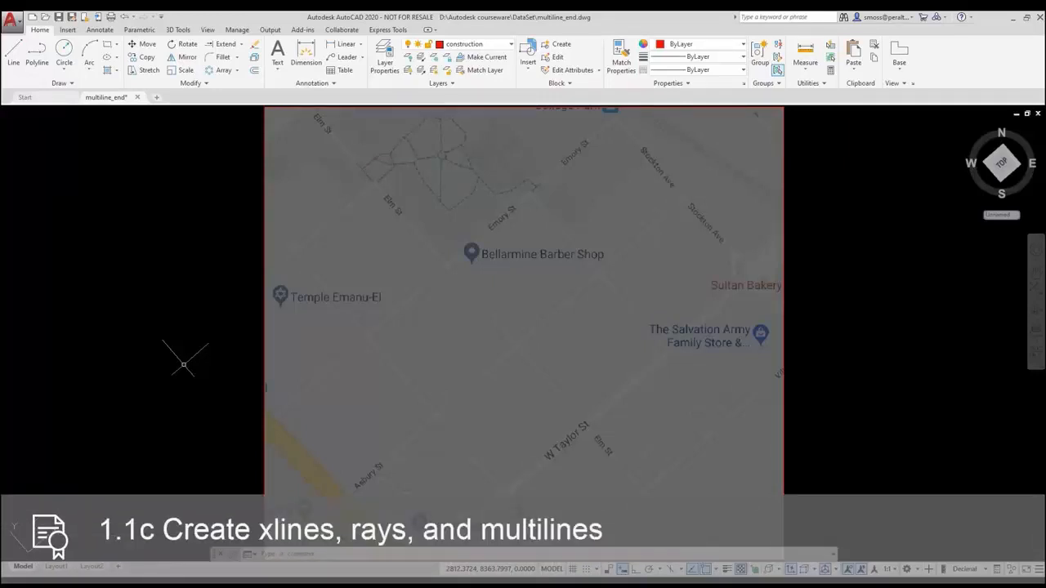
Create a multiline style named singlelane, based on STANDARD, with the description "residential street"
text(MLSTYLE)
key(Return)
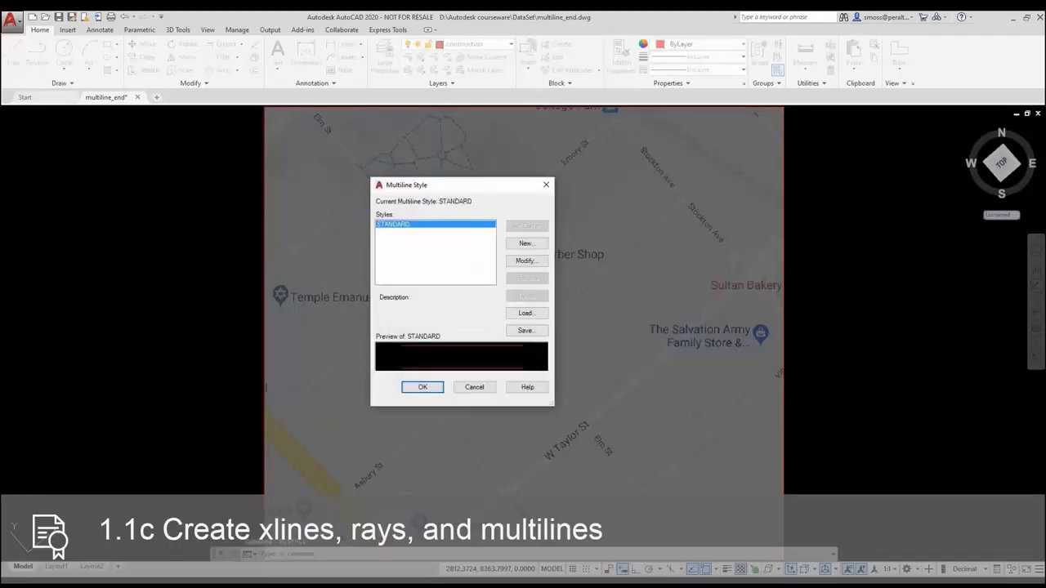
click(526, 243)
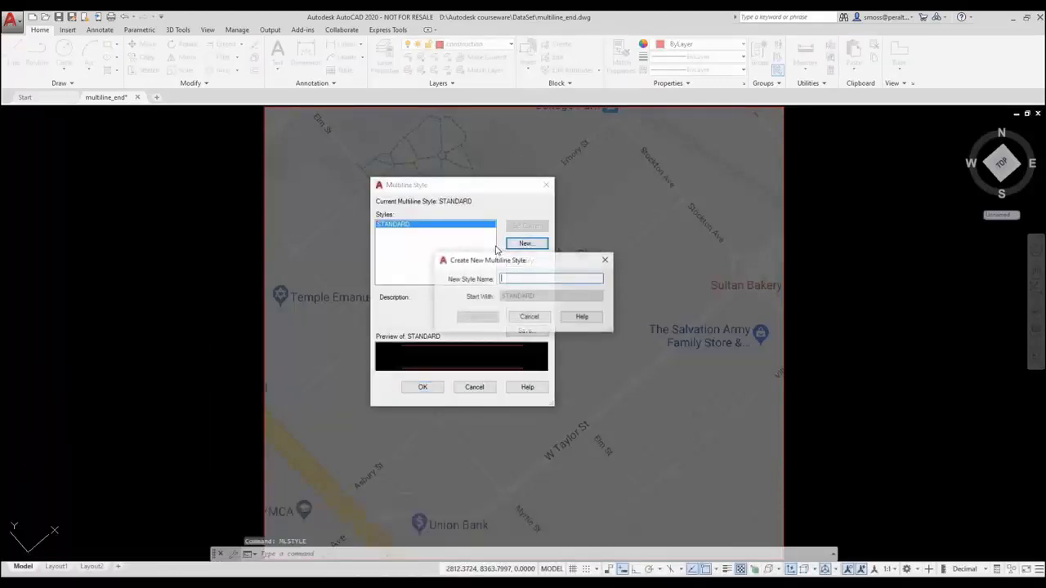
text(singl)
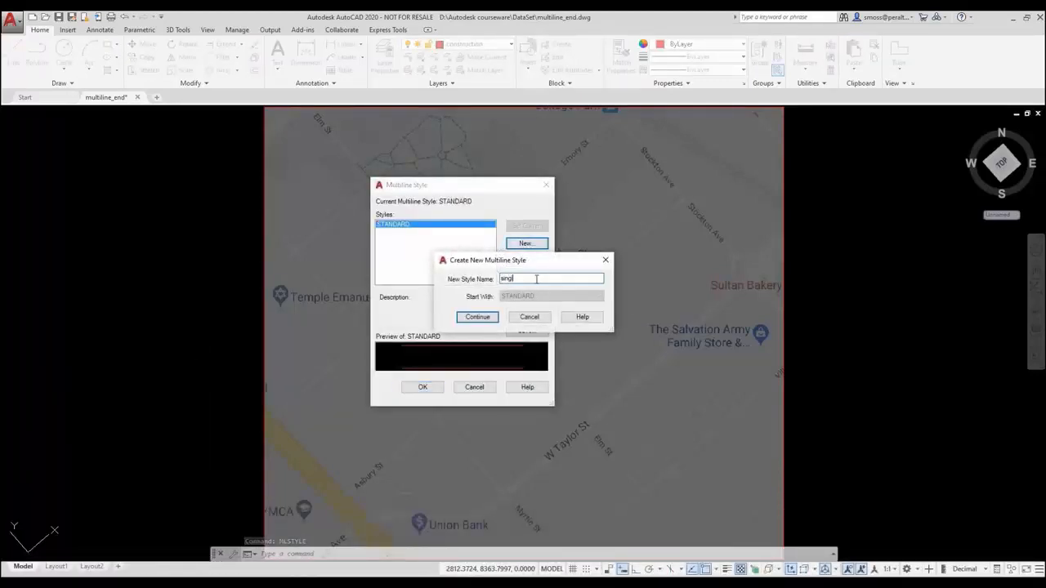
text(elane)
click(480, 318)
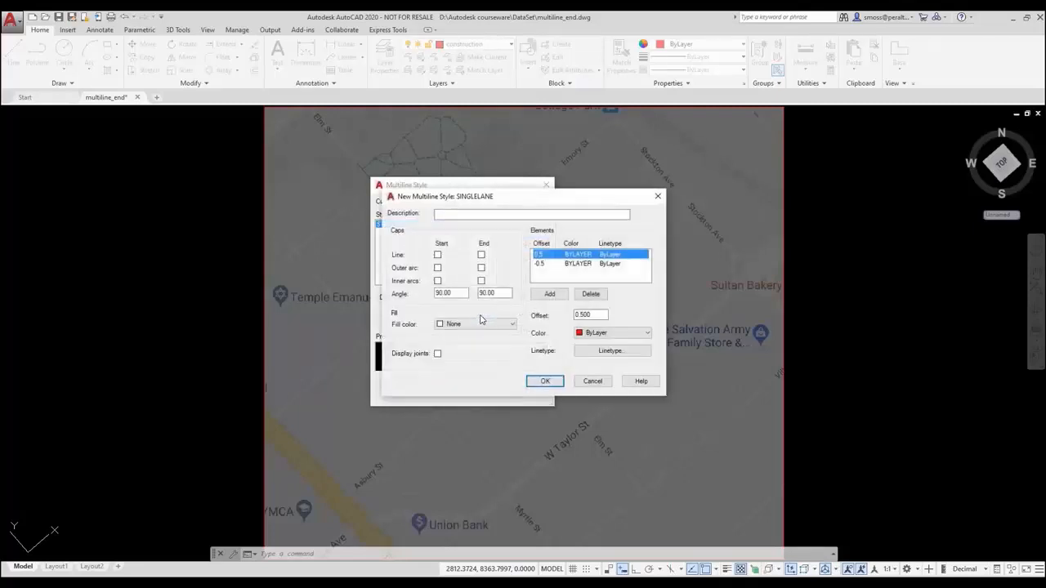
click(460, 216)
text(res)
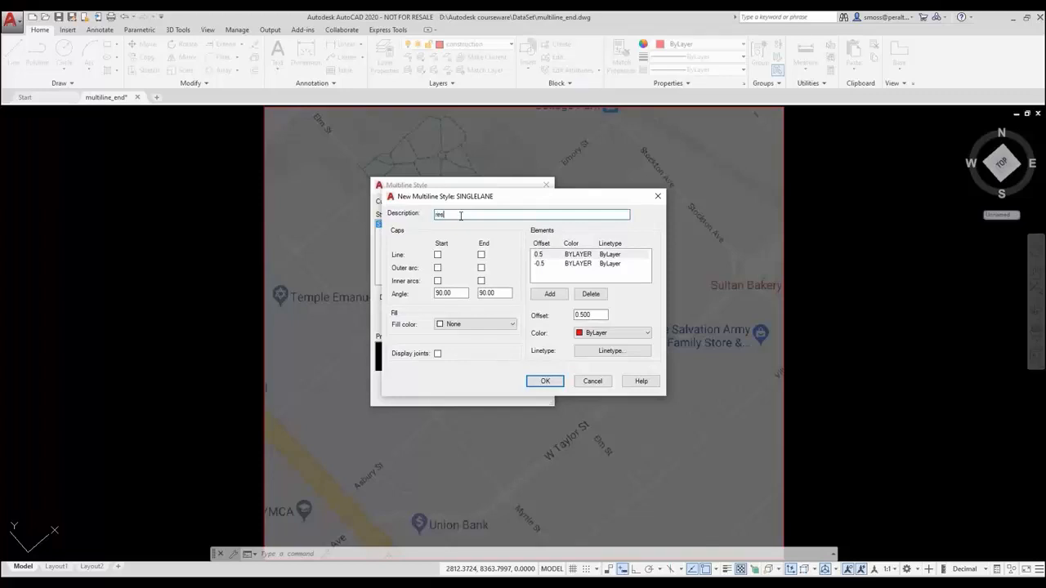
text(idential street)
Give the style's first element an offset of 168, white colour and the Continuous linetype
drag(602, 314, 543, 314)
text(1)
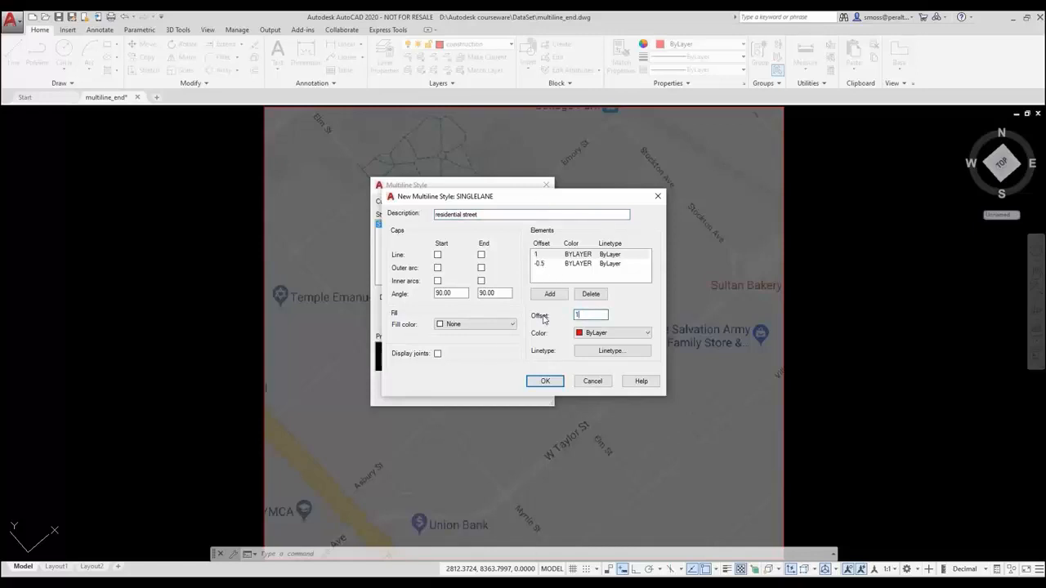
text(68)
click(610, 334)
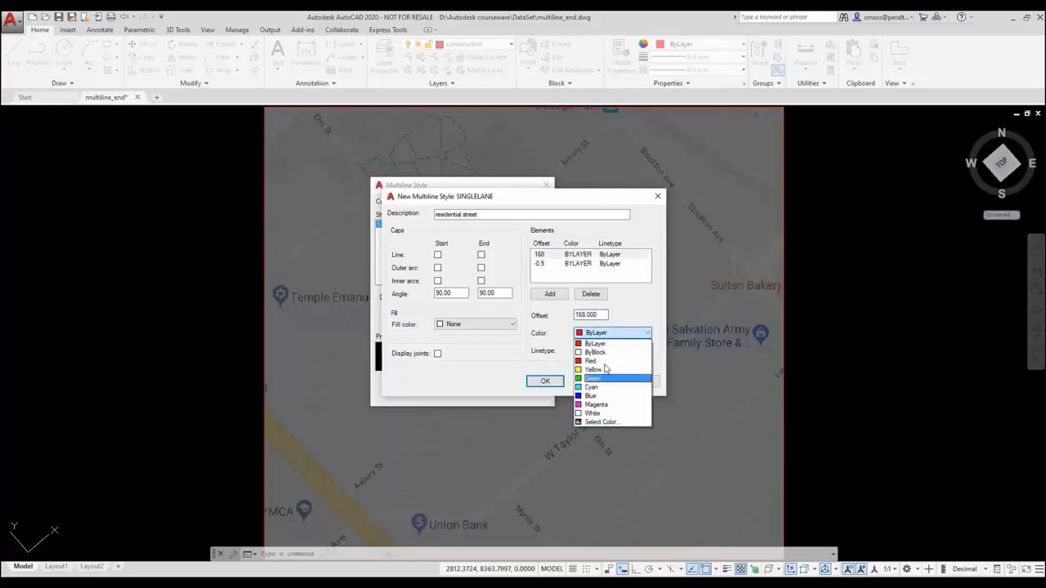
click(613, 414)
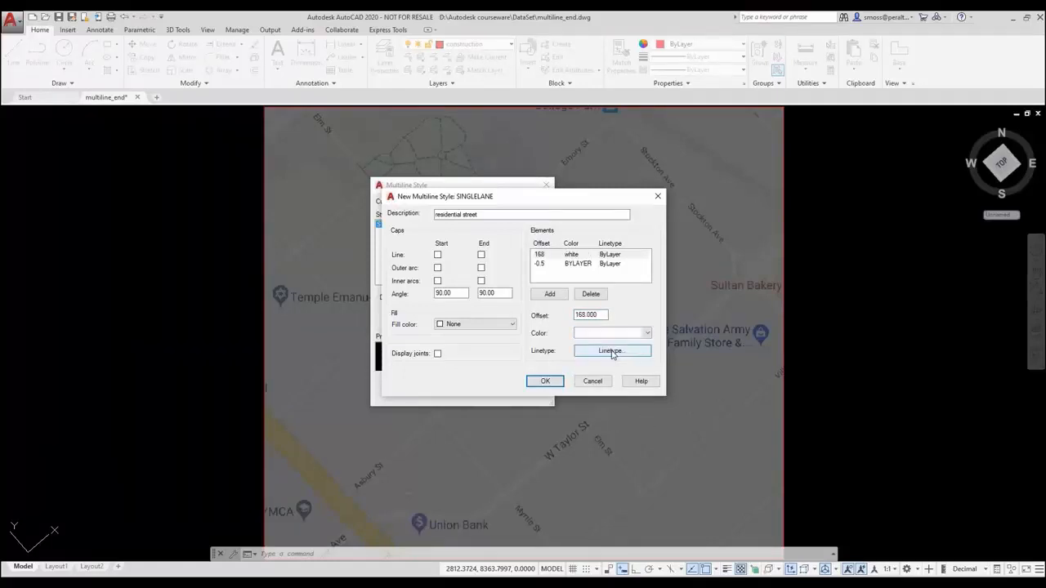
click(623, 350)
click(445, 302)
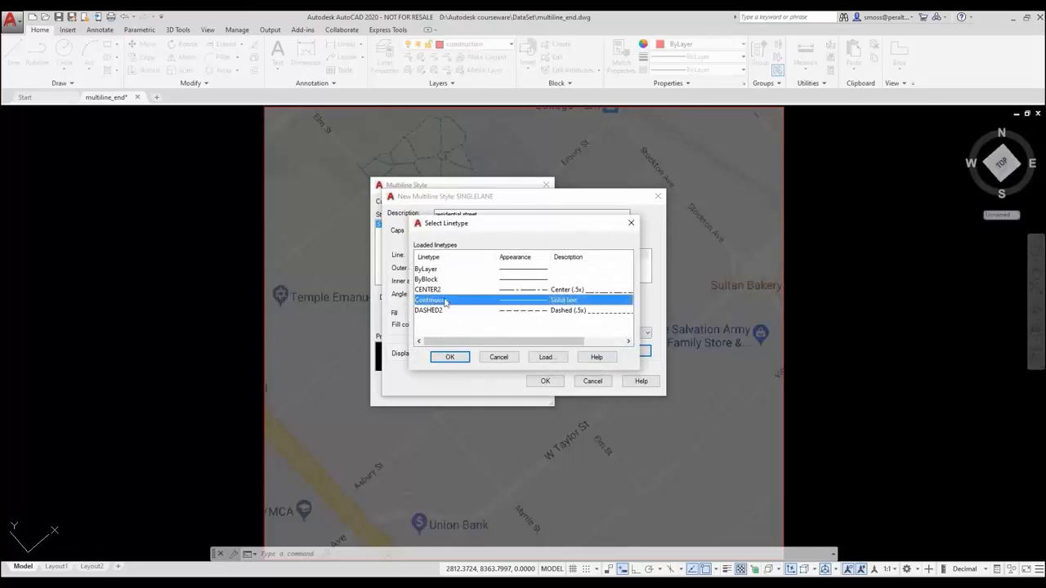
click(449, 357)
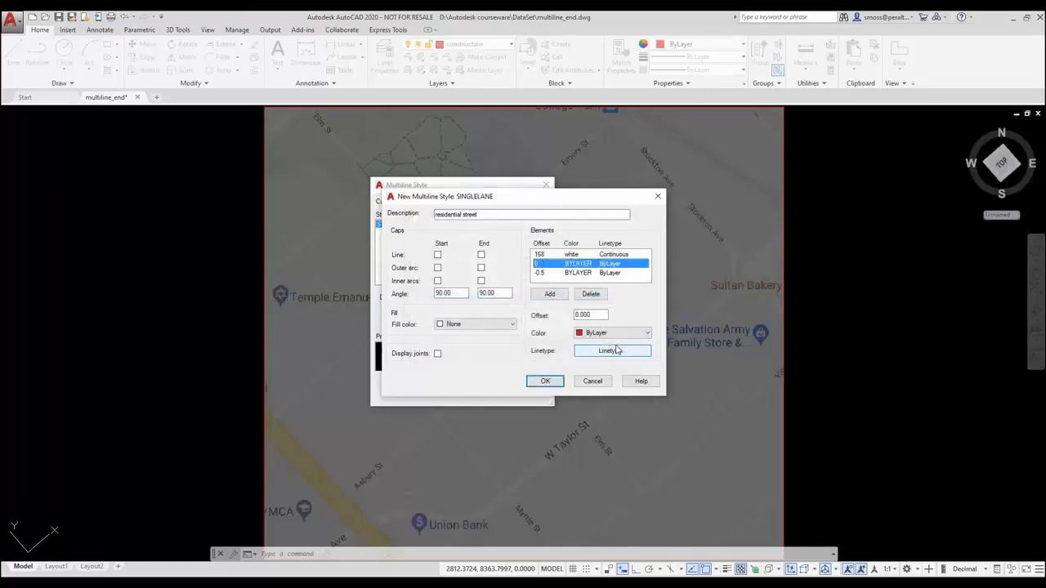
Add a middle element at offset 0 with yellow colour and the CENTER2 linetype
click(613, 333)
click(602, 372)
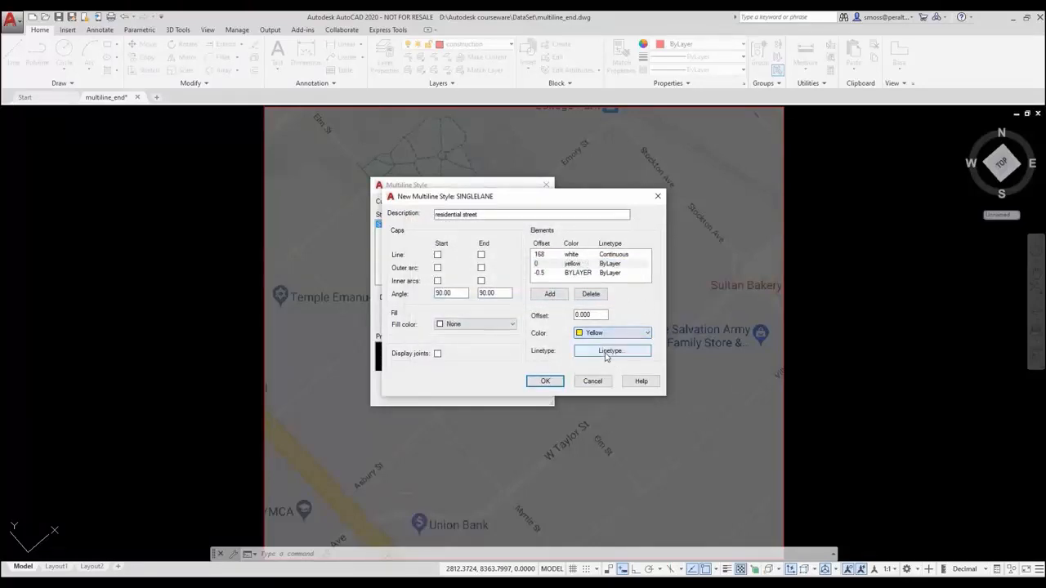
click(613, 351)
click(428, 289)
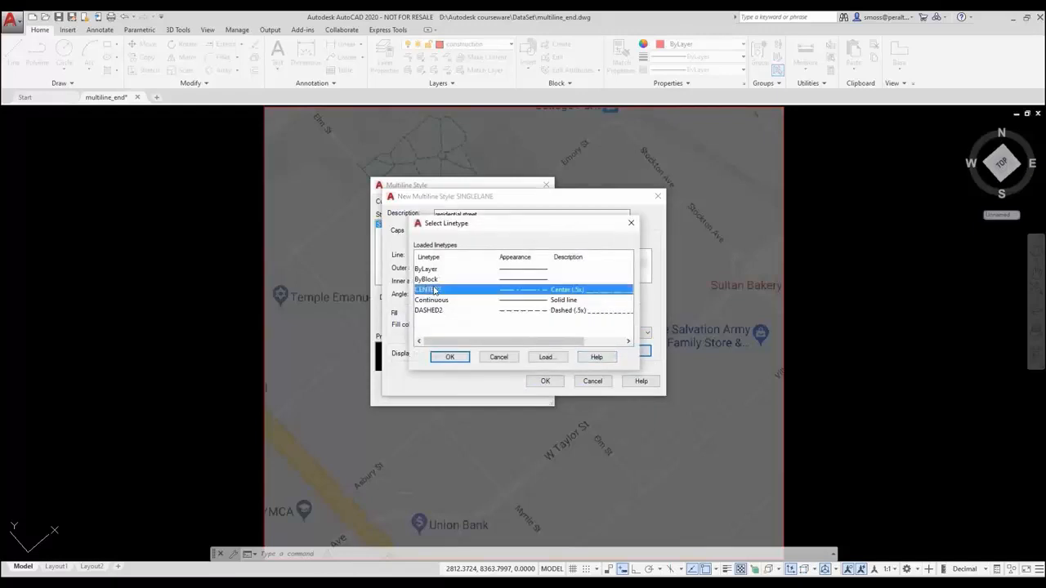
click(449, 357)
Give the SINGLELANE style's third element an offset of -168, white colour and the Continuous linetype, and accept the style
click(543, 275)
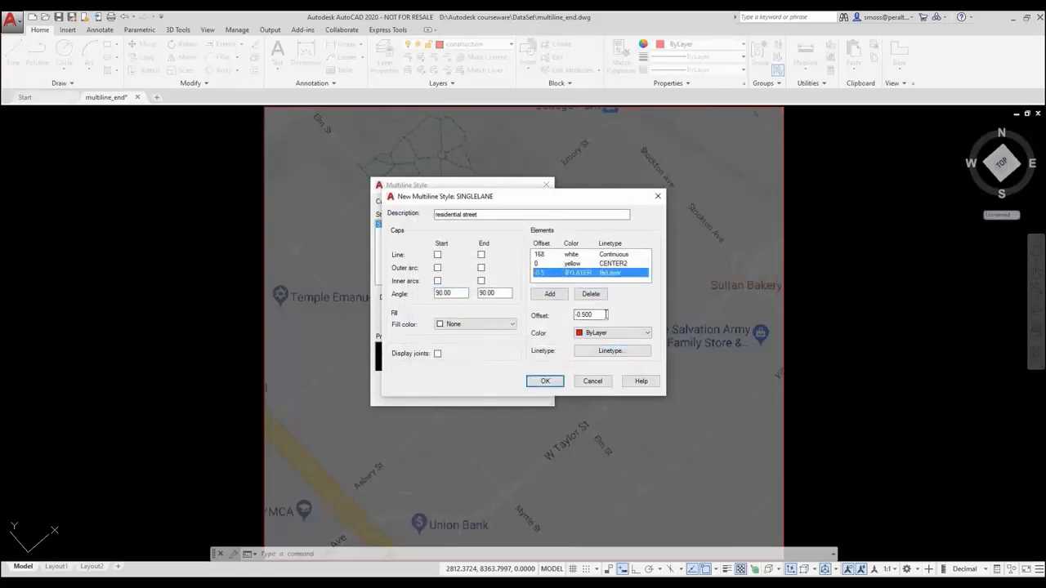
click(598, 315)
key(BackSpace)
key(BackSpace)
key(BackSpace)
key(BackSpace)
key(BackSpace)
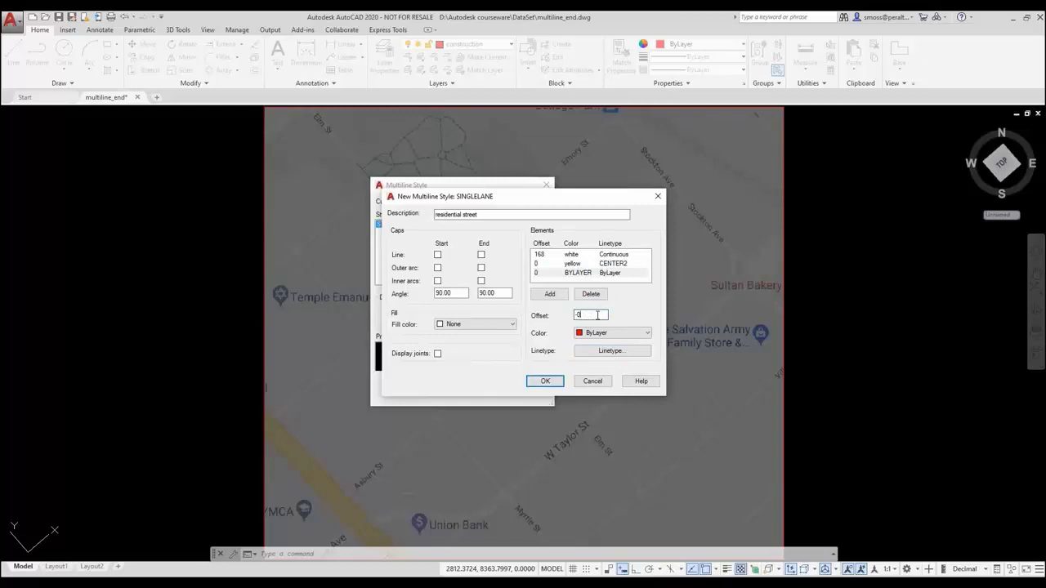
text(-168)
click(609, 334)
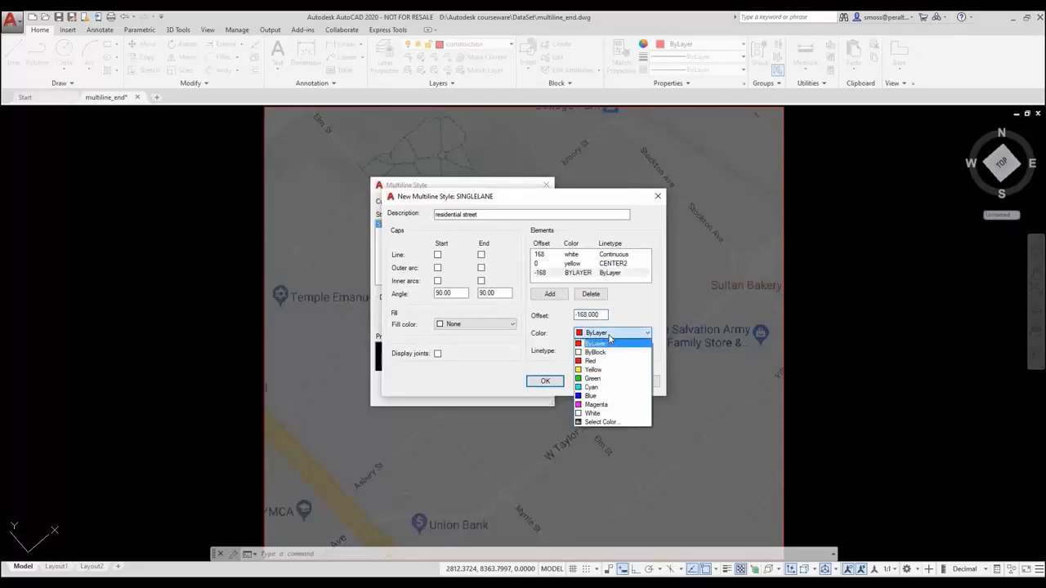
click(596, 412)
click(614, 351)
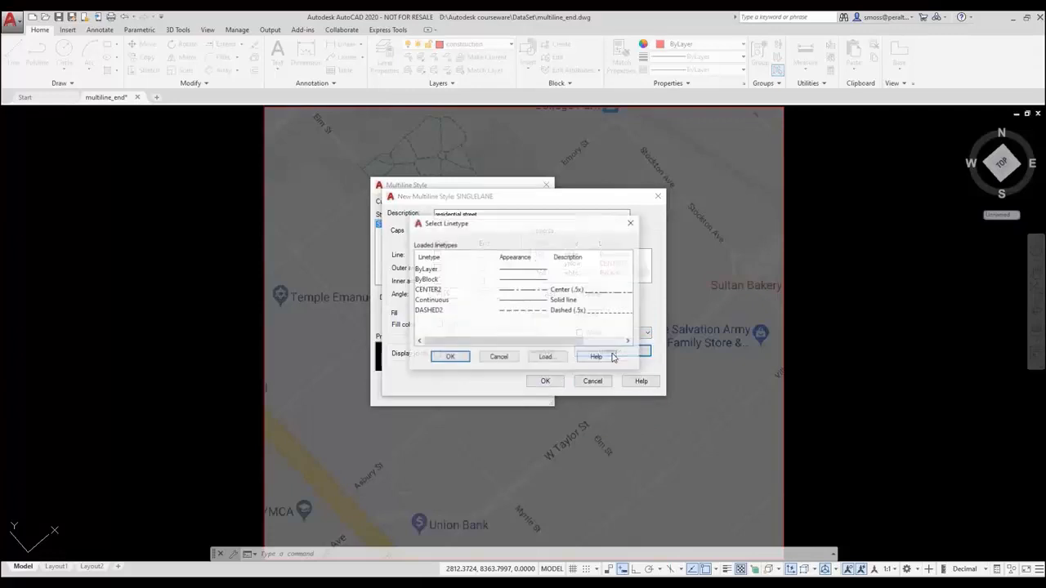
click(426, 300)
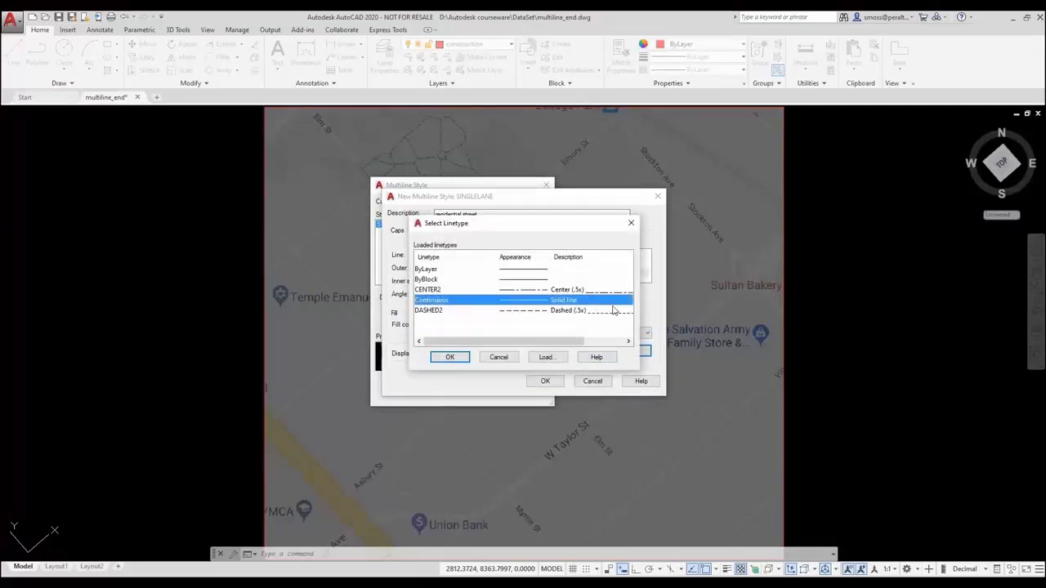
click(449, 358)
click(543, 382)
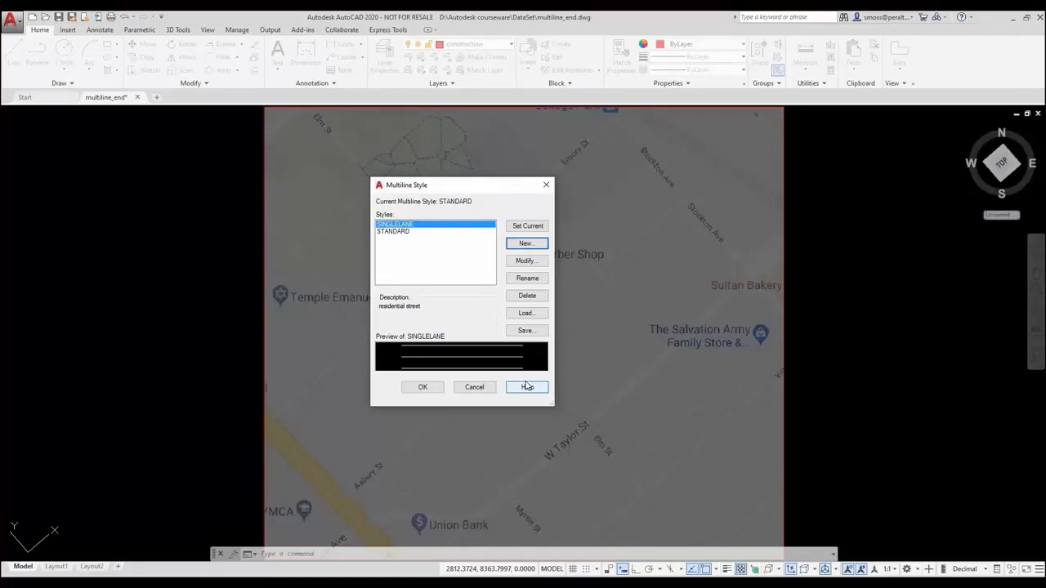
Create a multiline style named twolane based on SINGLELANE and add two elements to it
click(524, 245)
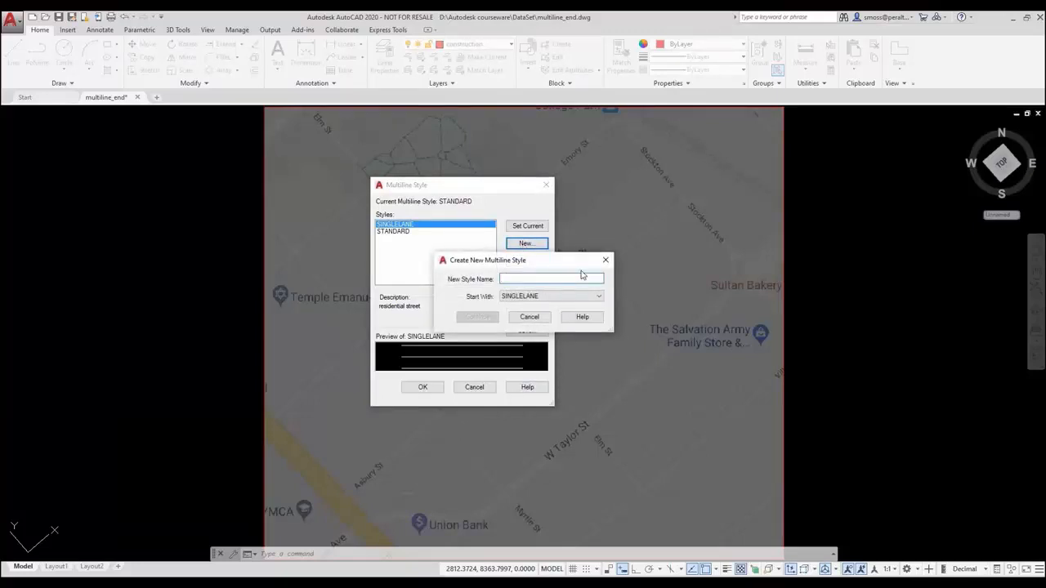
text(twolane)
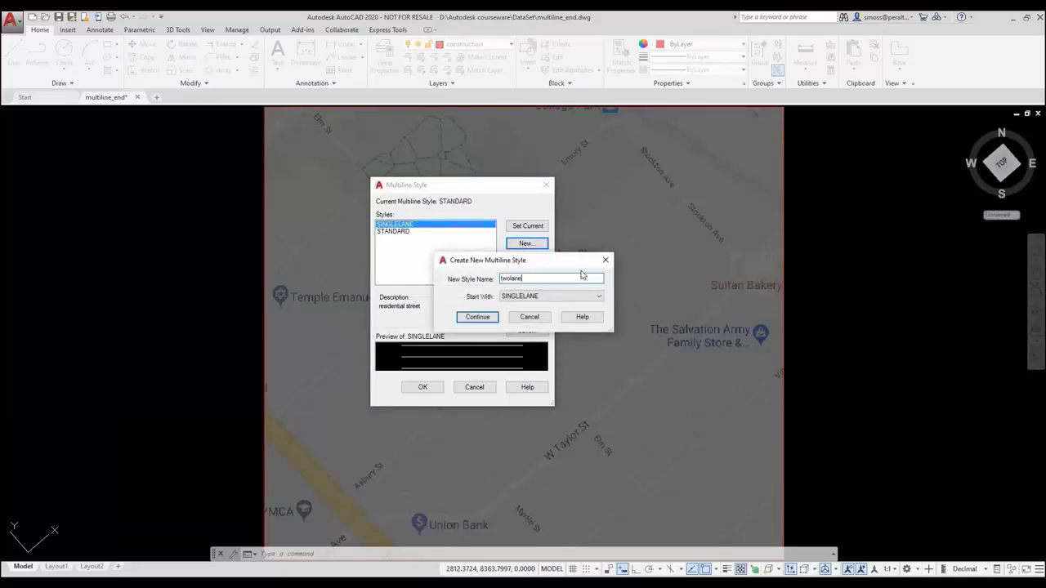
click(482, 319)
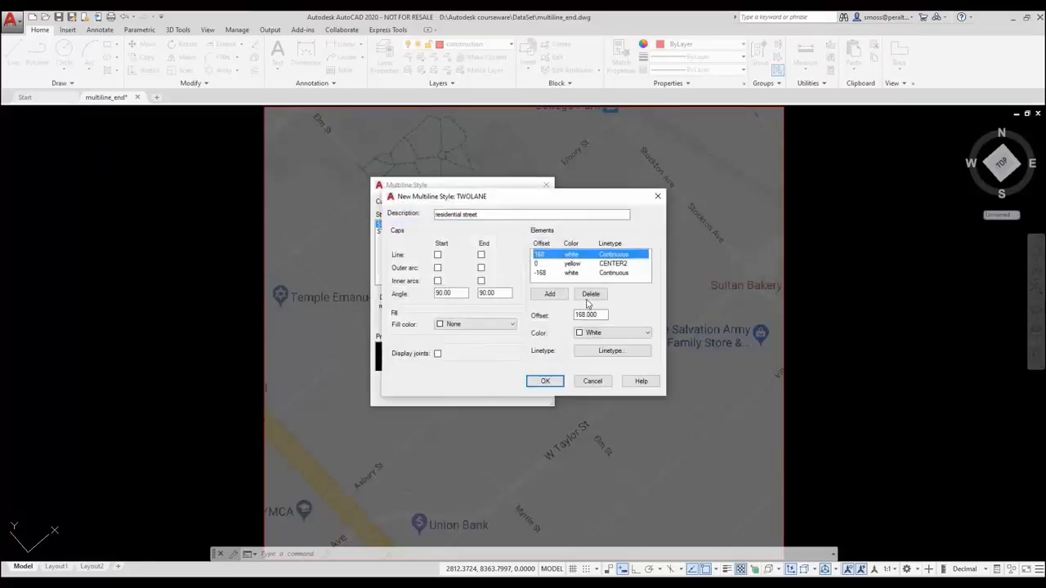
click(550, 293)
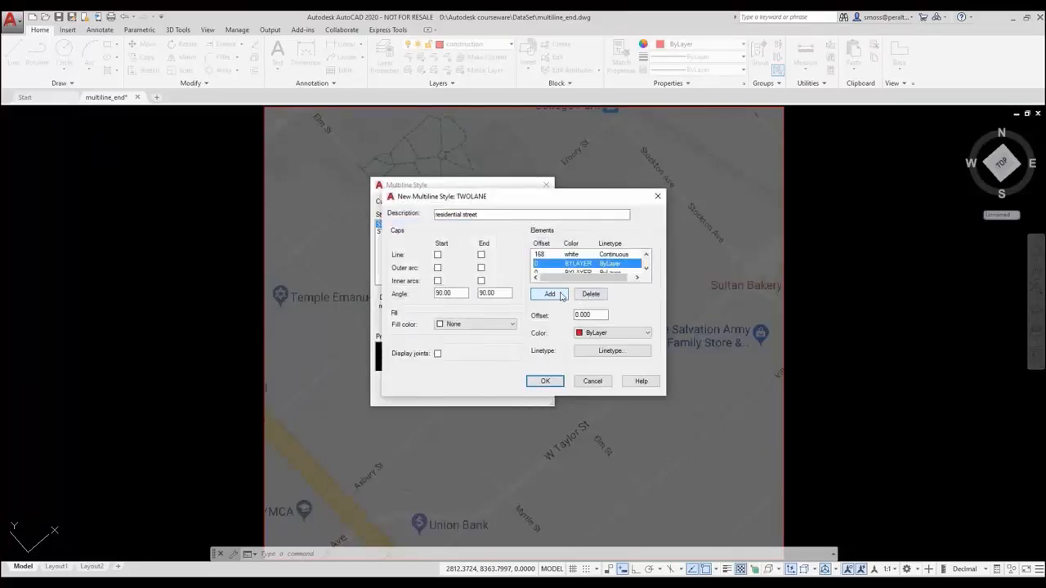
Set the offset of the TWOLANE style's first white Continuous element to 273
click(547, 254)
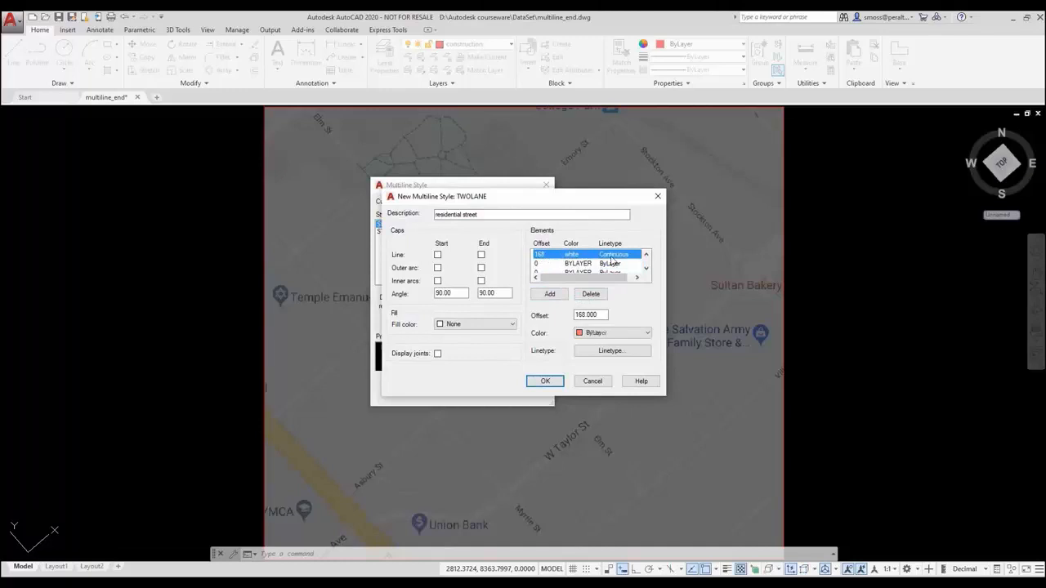
click(604, 314)
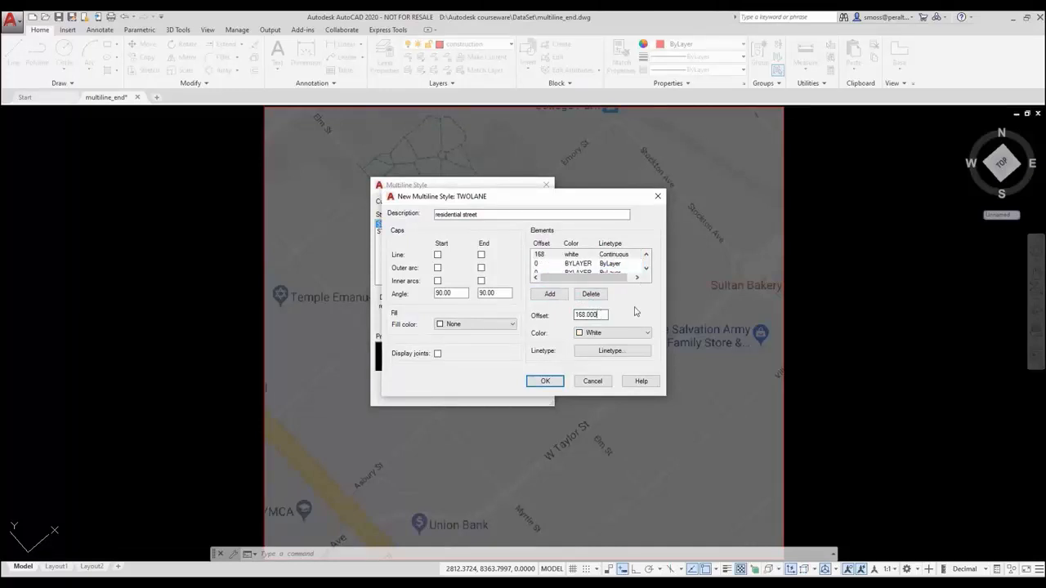
drag(594, 317, 556, 319)
text(273)
Give the TWOLANE style's second element an offset of 136.5, white colour and the DASHED2 linetype
click(541, 263)
double_click(577, 315)
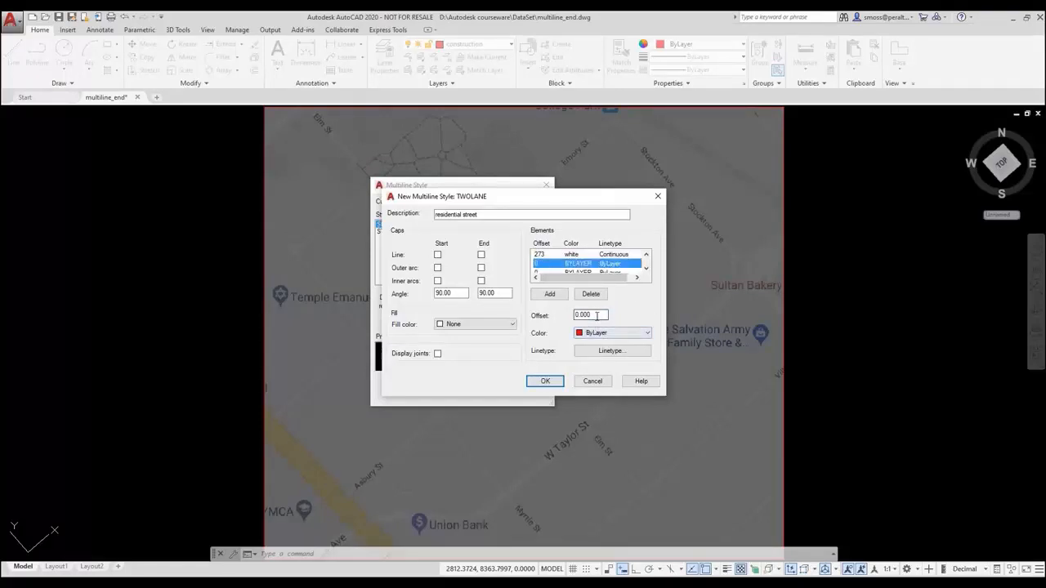
text(136.5)
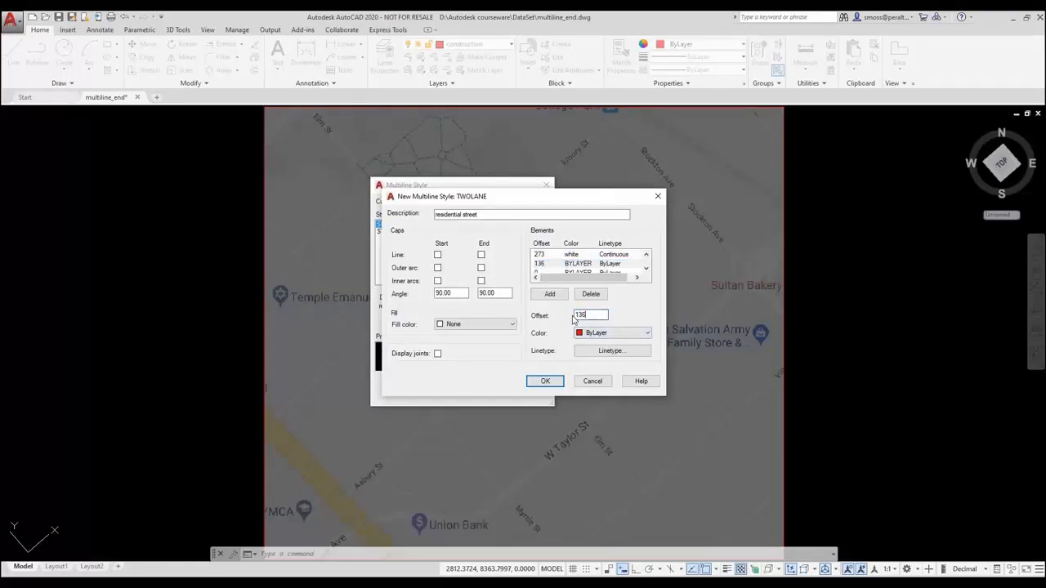
click(604, 334)
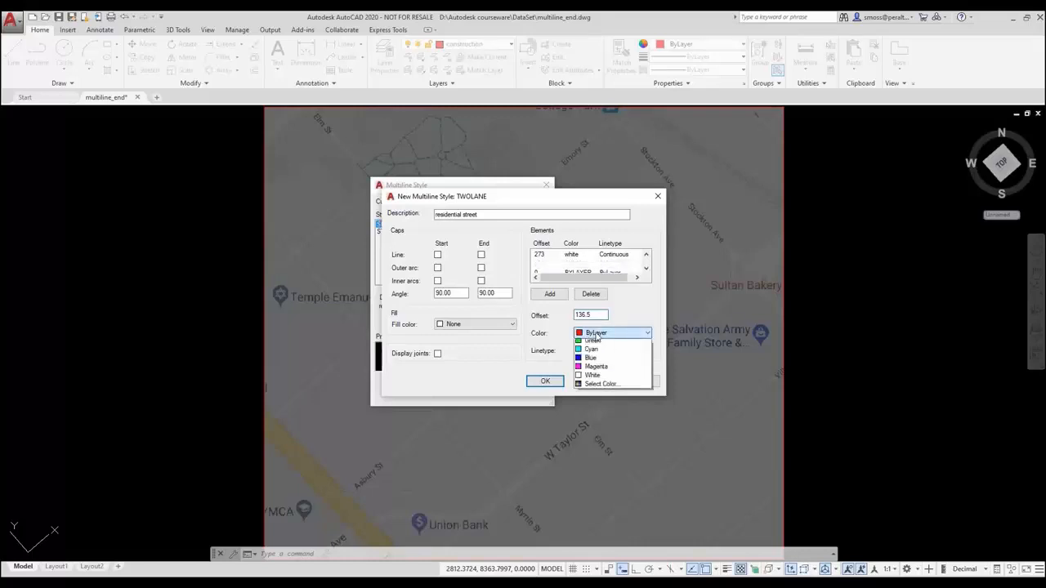
click(593, 412)
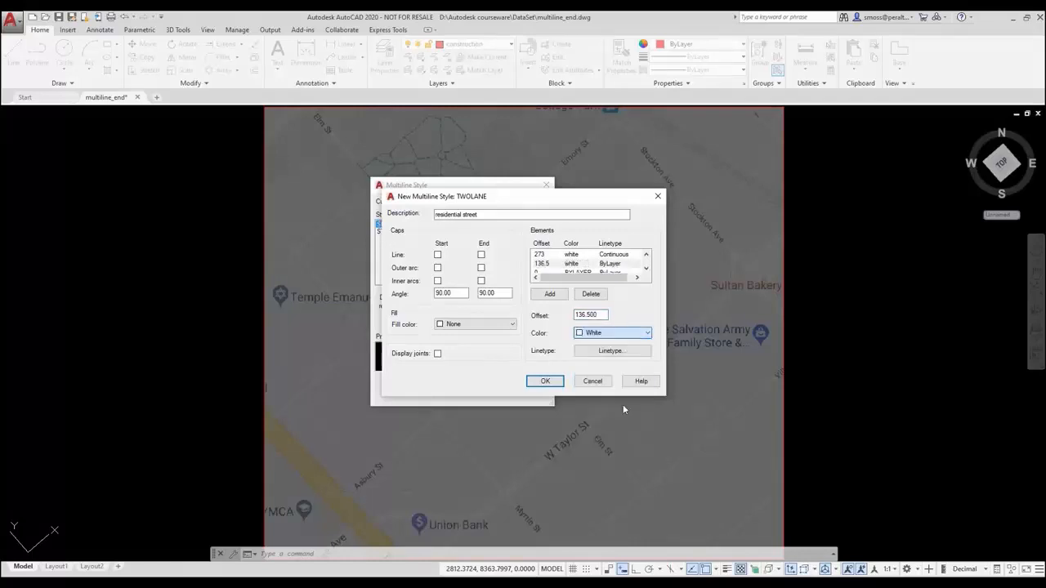
click(621, 354)
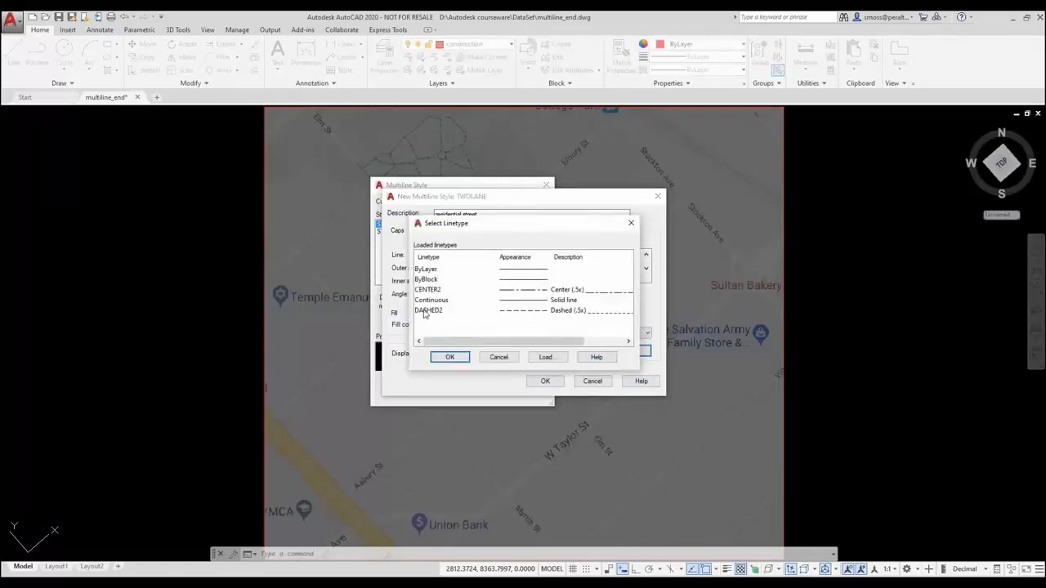
click(429, 311)
click(448, 358)
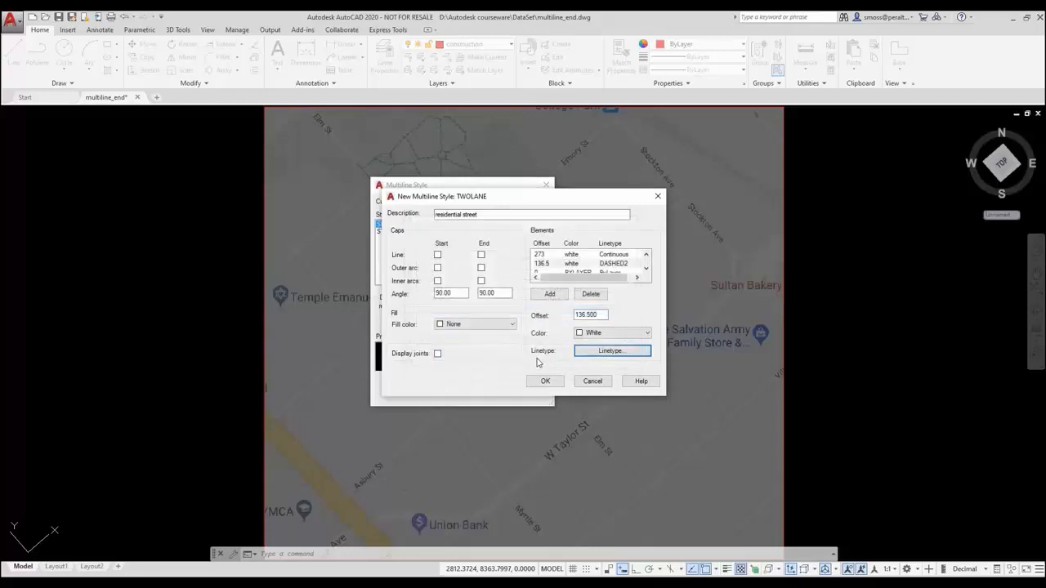
Give the ByLayer element at offset 0 yellow colour and the CENTER2 linetype
click(646, 268)
click(548, 264)
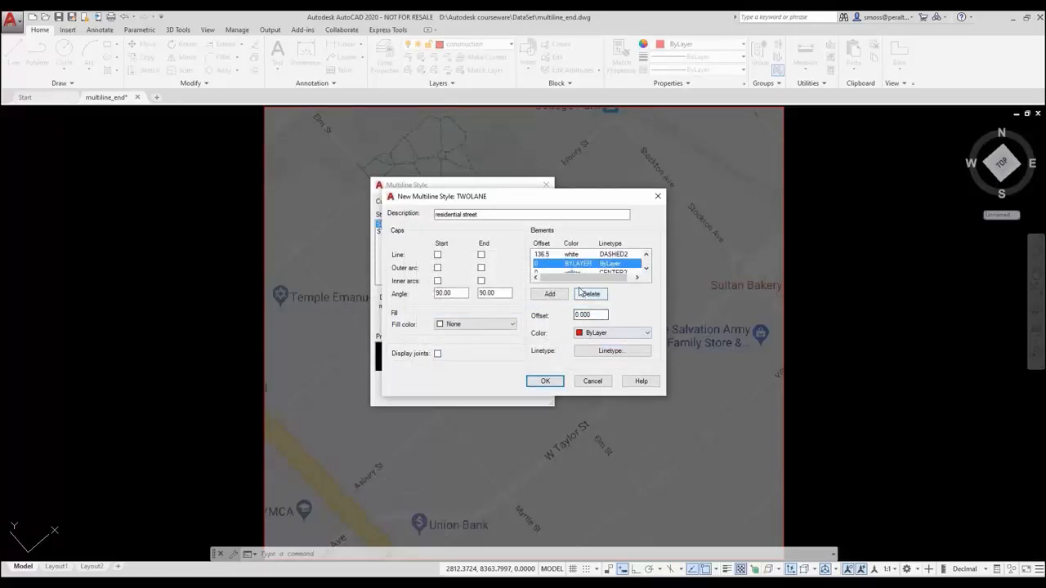
click(592, 338)
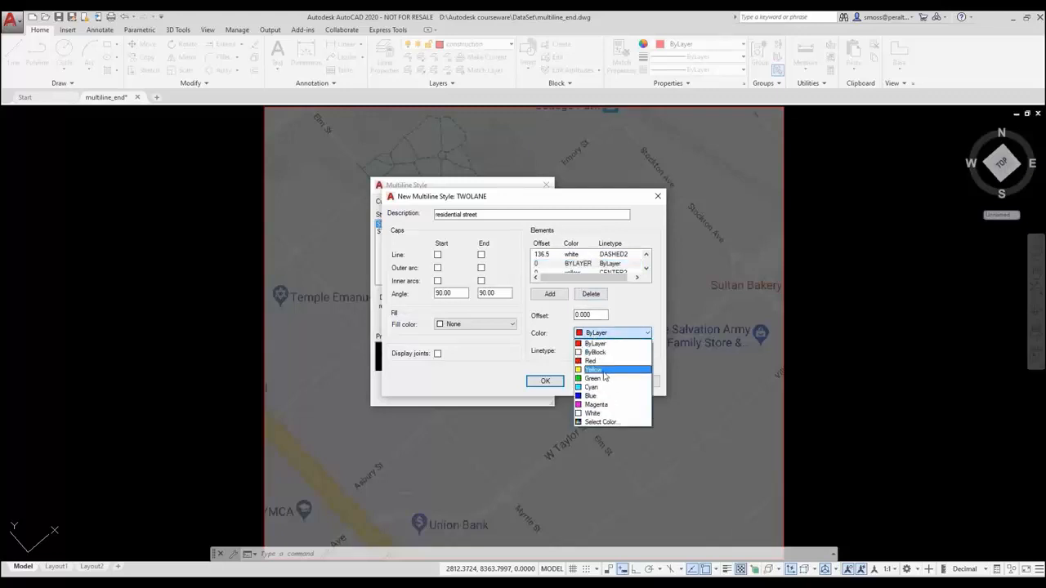
click(606, 376)
click(641, 351)
click(429, 290)
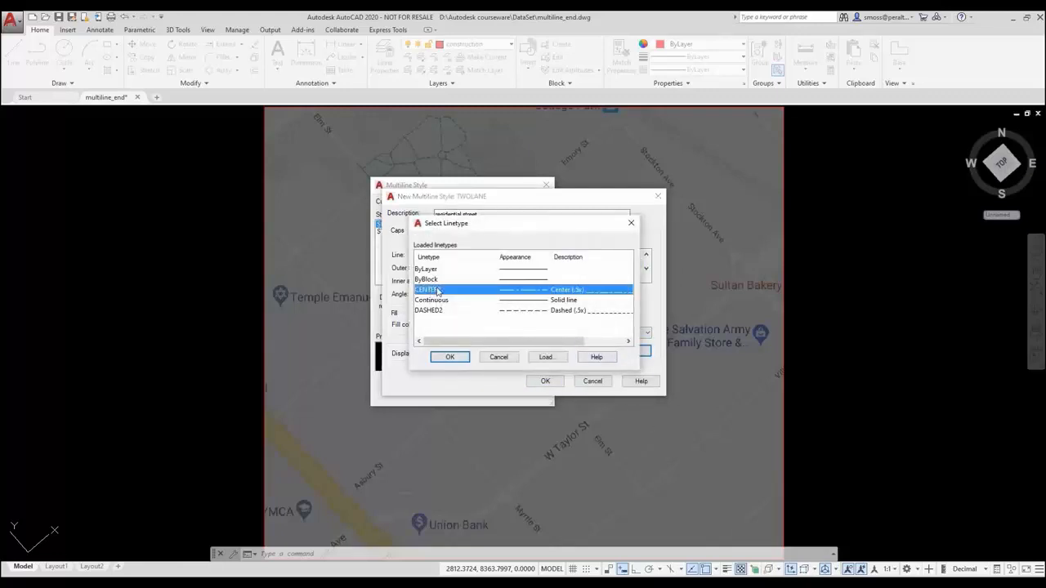
click(450, 357)
Change the duplicate yellow element at offset 0 to offset -136.5, white colour and the DASHED2 linetype
click(646, 268)
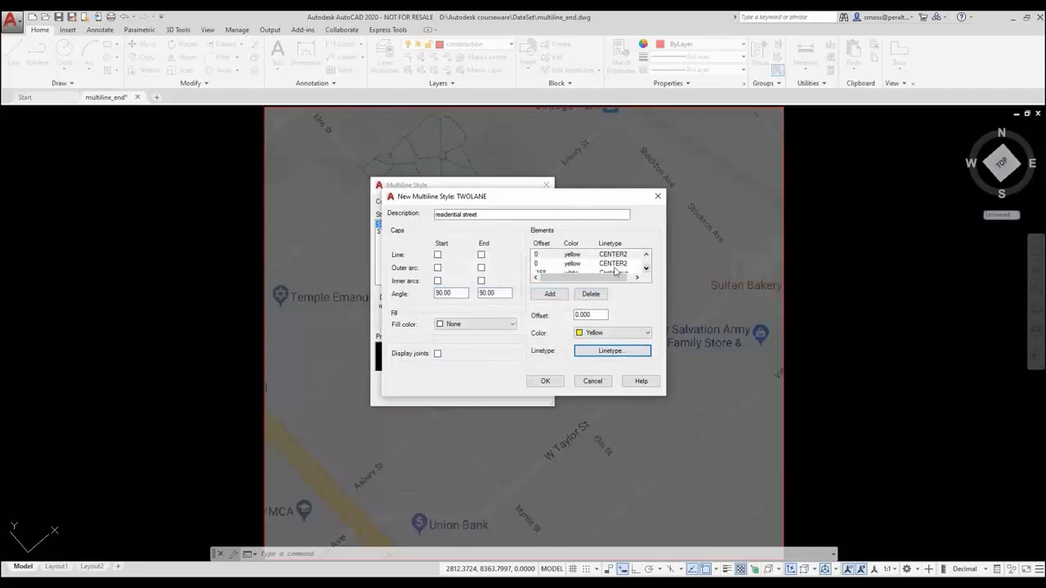
click(550, 265)
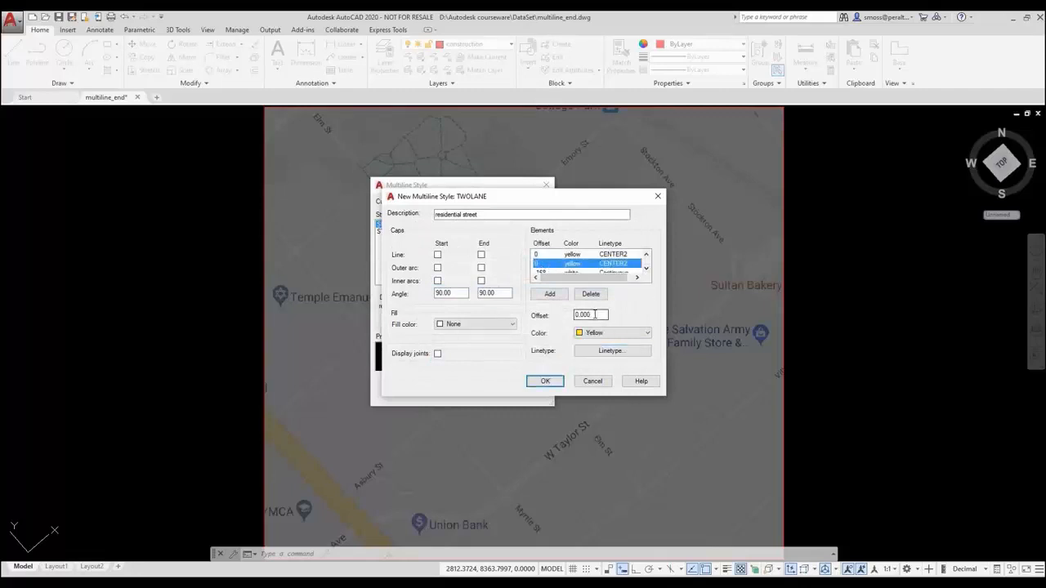
drag(596, 315, 560, 316)
text(-1365)
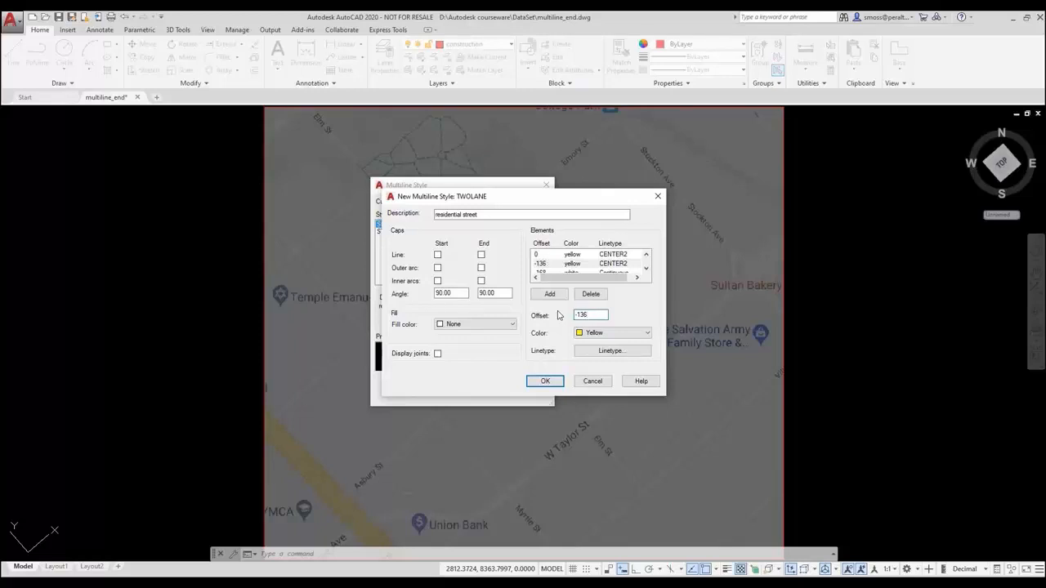
click(587, 333)
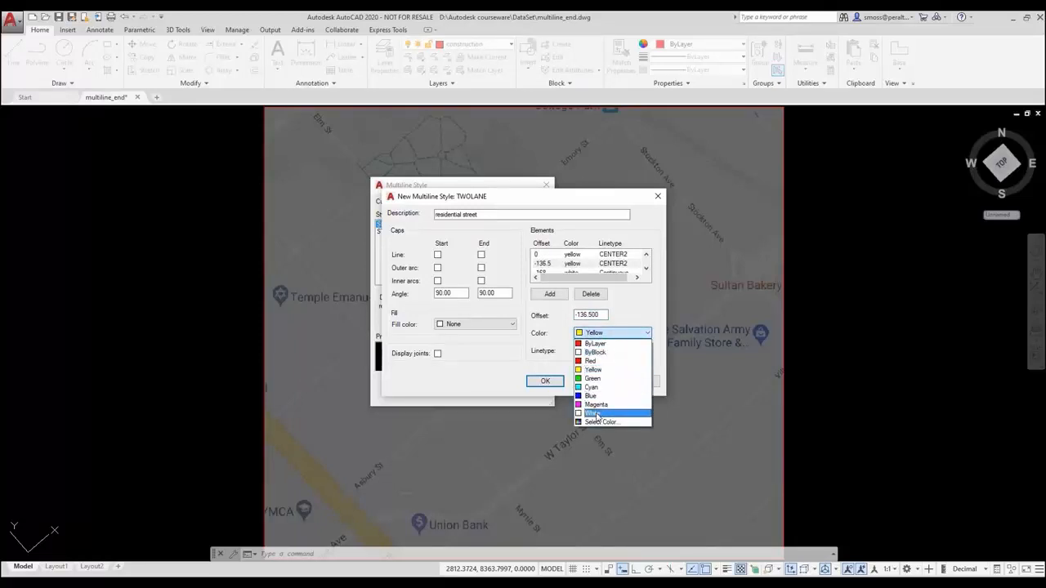
click(594, 413)
click(634, 352)
click(433, 311)
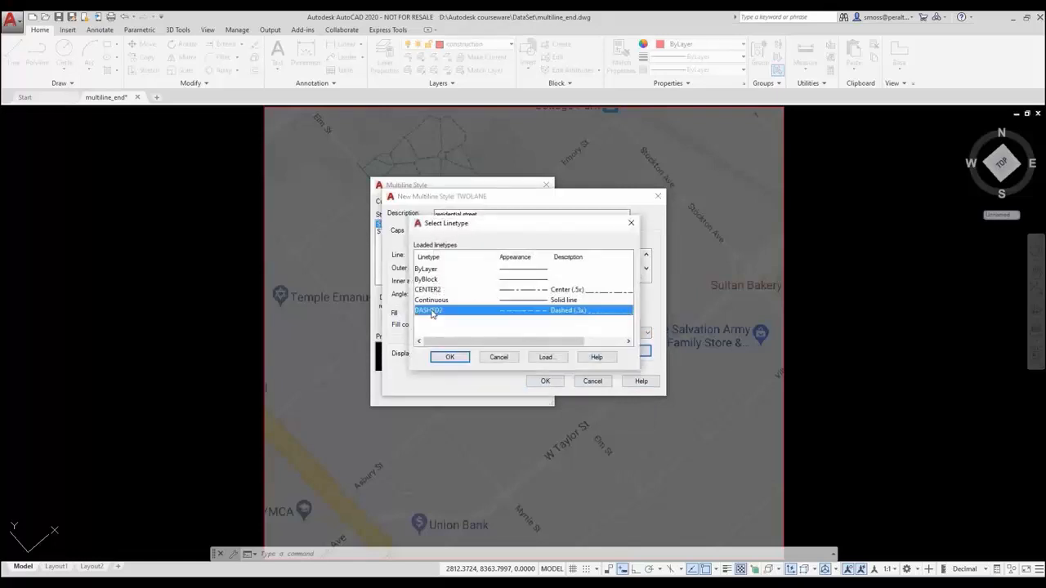
click(450, 356)
Set the offset of the TWOLANE style's last white Continuous element to -273 and accept the style
click(646, 268)
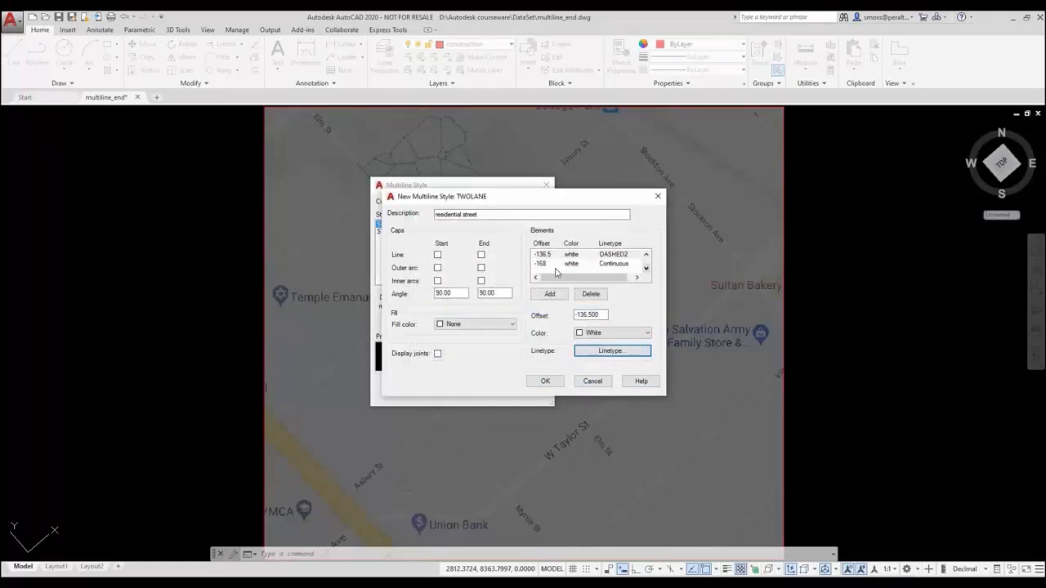
click(558, 263)
click(601, 314)
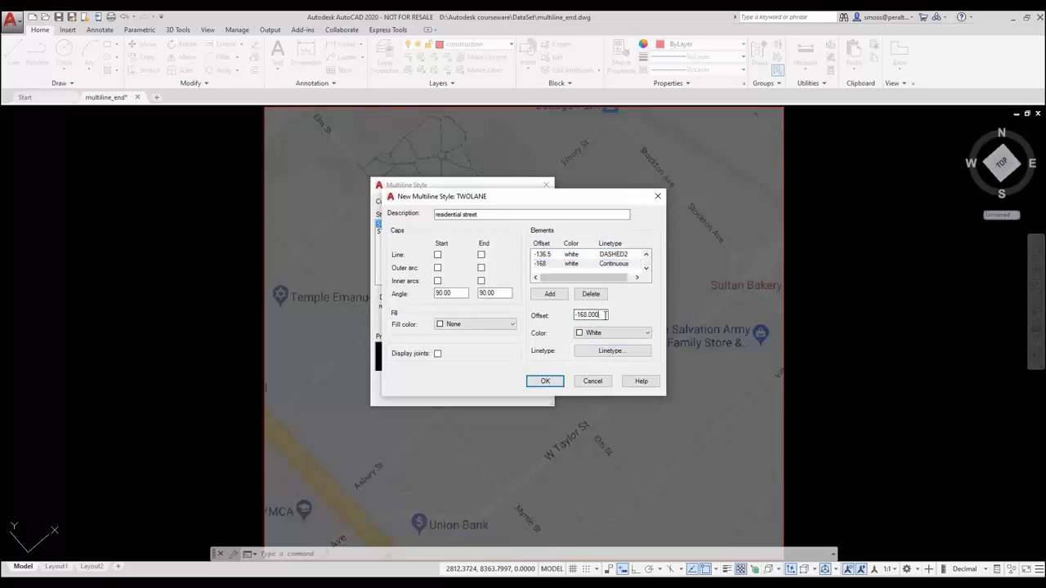
key(BackSpace)
key(BackSpace)
key(BackSpace)
key(BackSpace)
key(BackSpace)
key(BackSpace)
text(273)
click(546, 389)
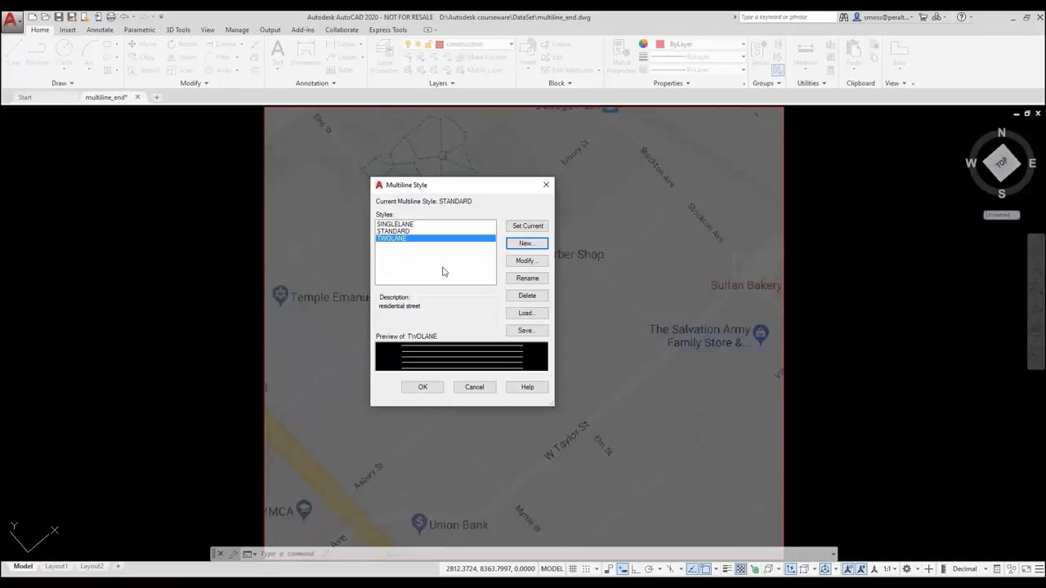
Make TWOLANE the current multiline style and close the style manager
click(528, 226)
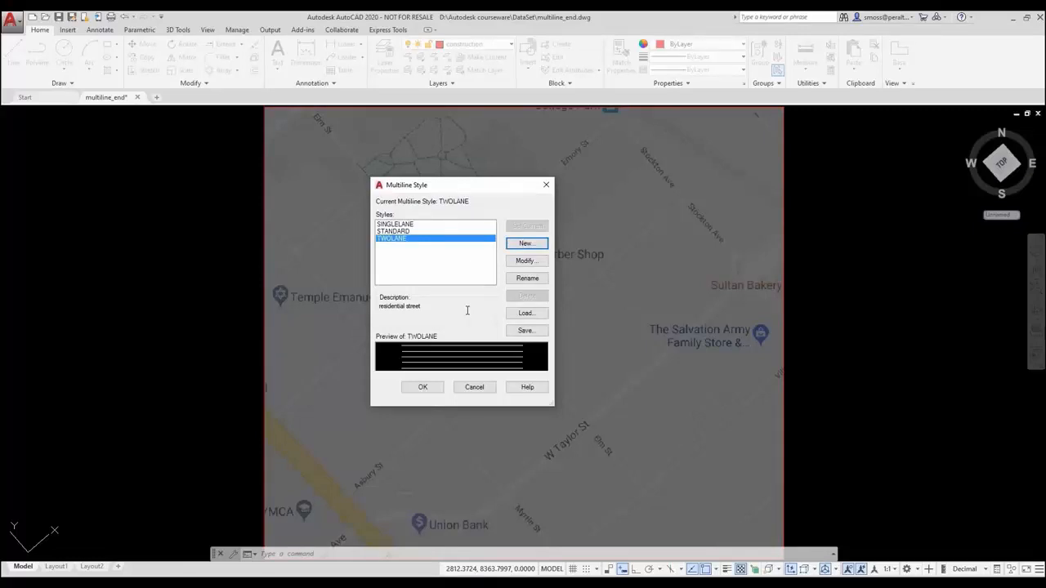
click(423, 387)
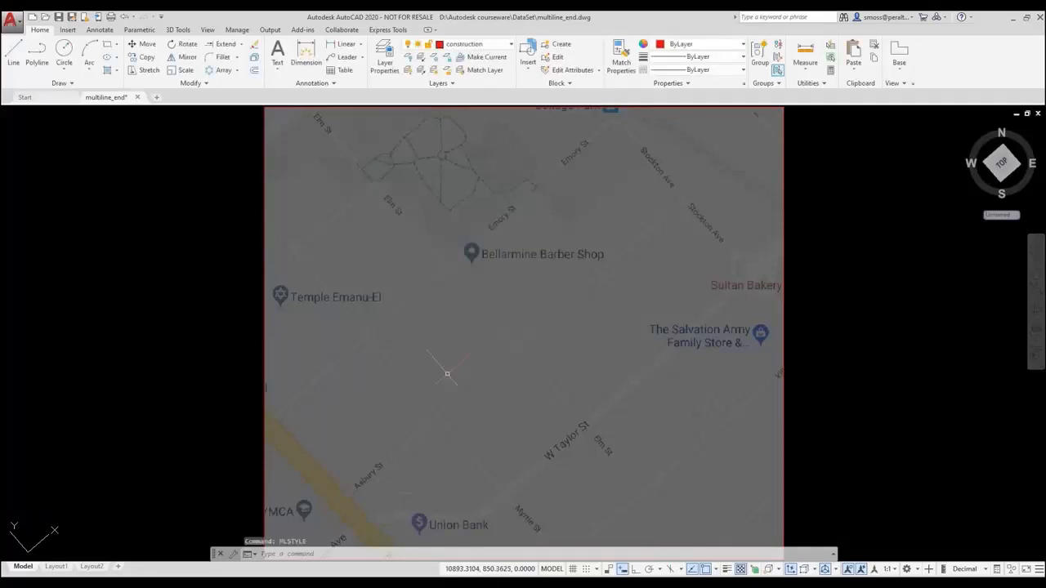
middle_drag(504, 367, 507, 324)
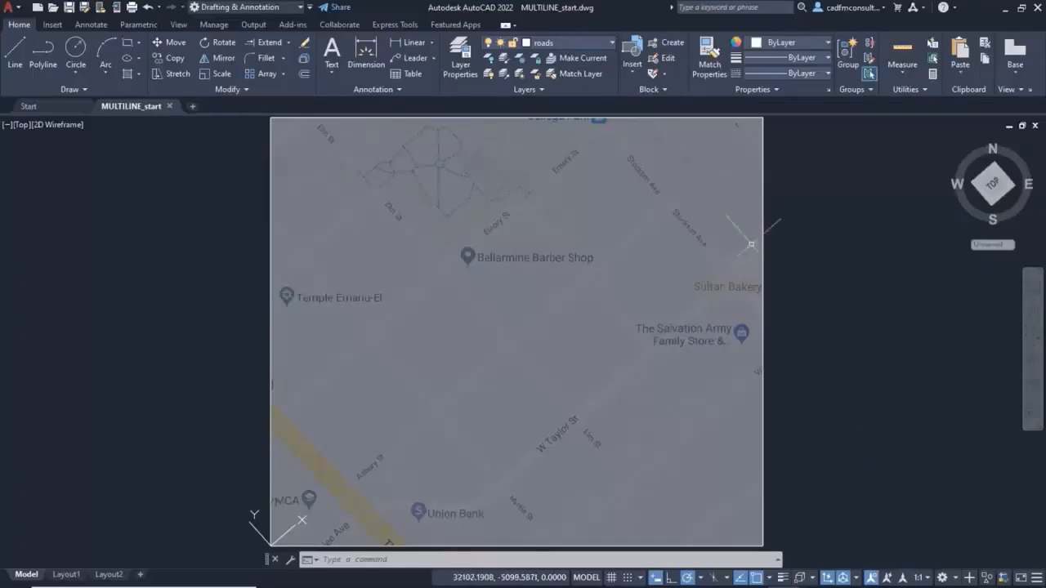
Keep the roads layer current, start a multiline, list the loaded multiline styles and choose the TWOLANE style
click(578, 43)
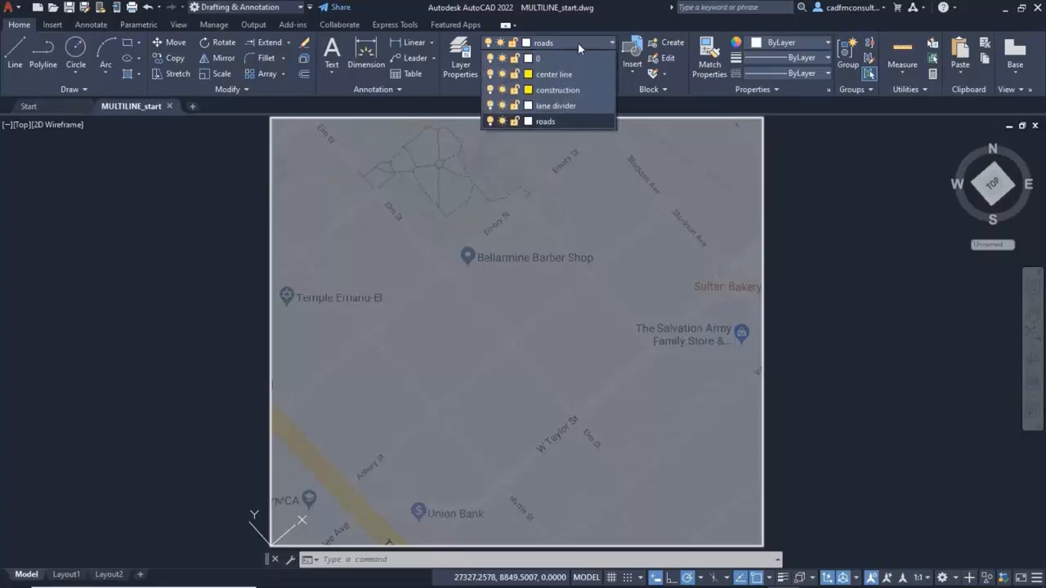
click(551, 123)
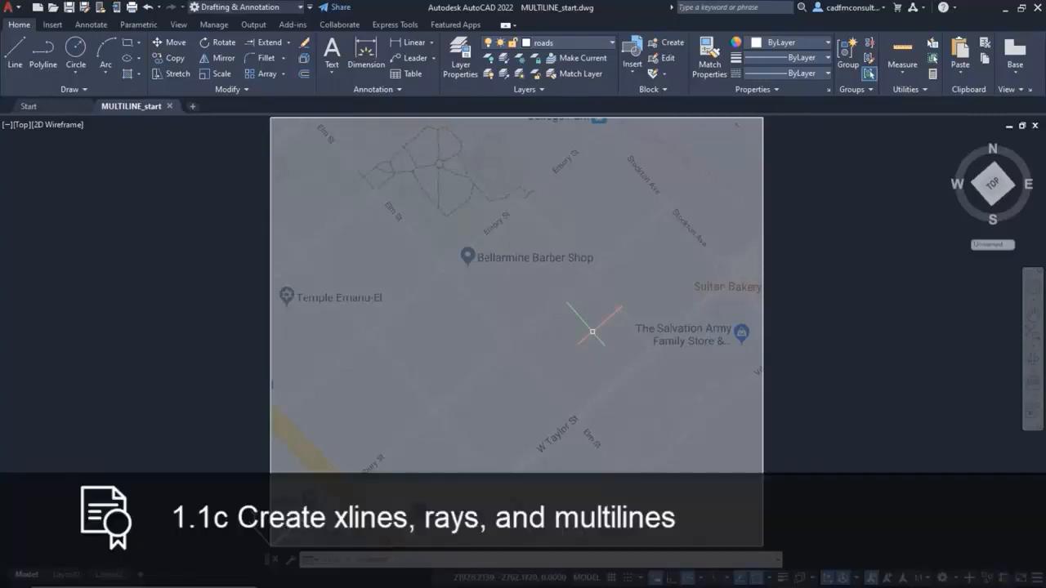
text(ML)
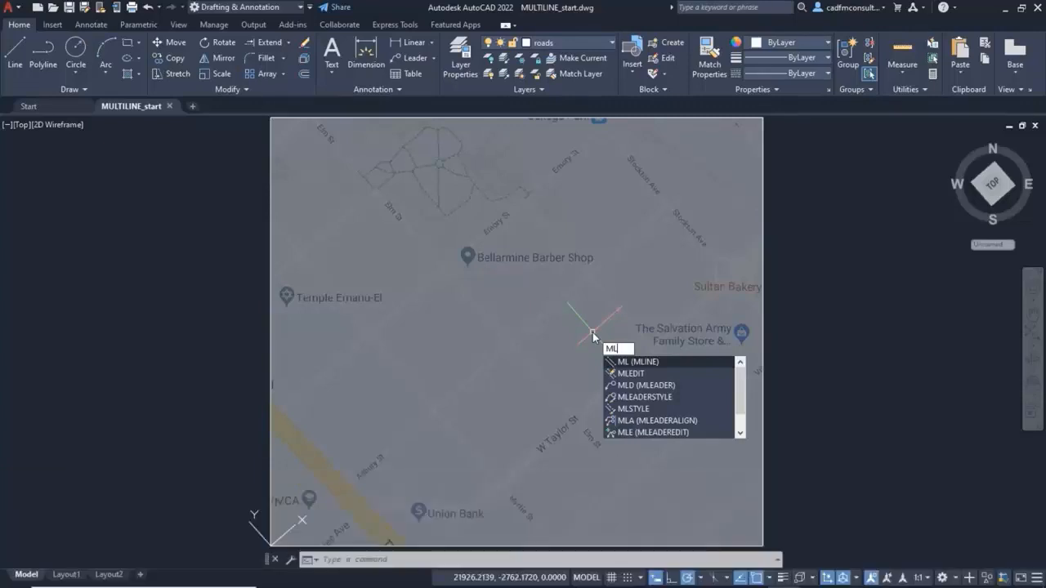
key(Return)
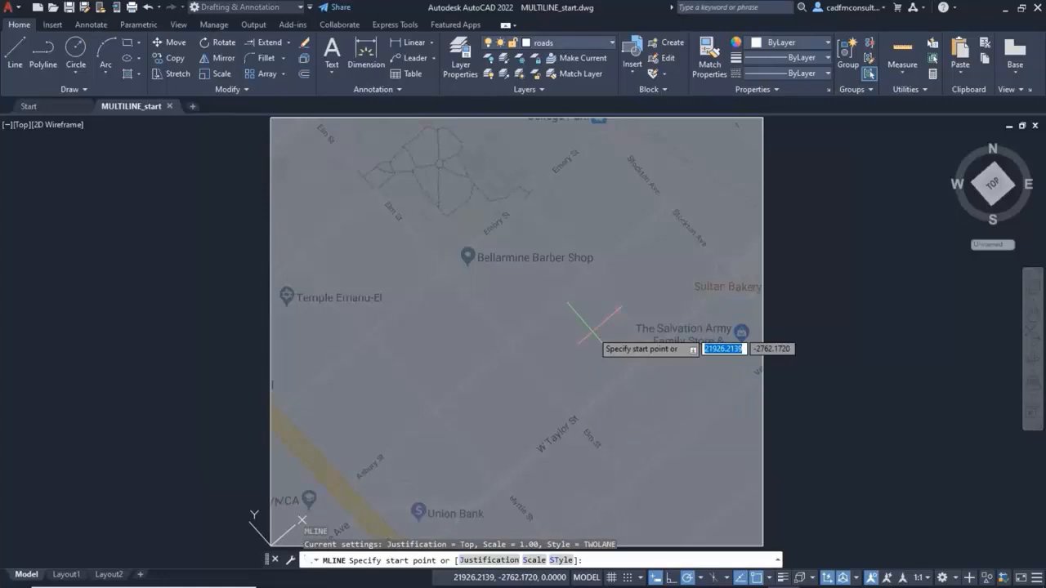
right_click(421, 312)
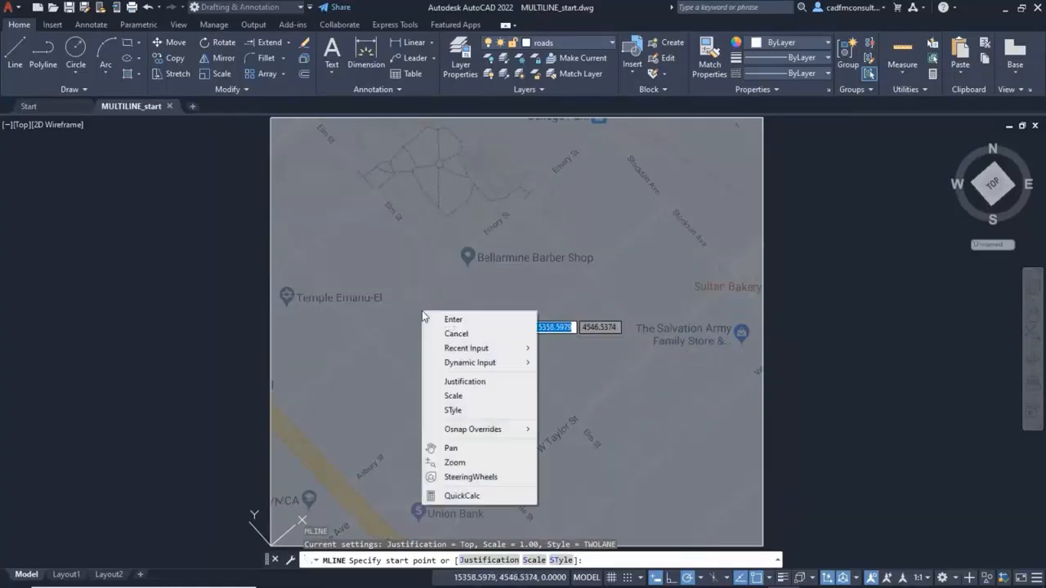
click(467, 417)
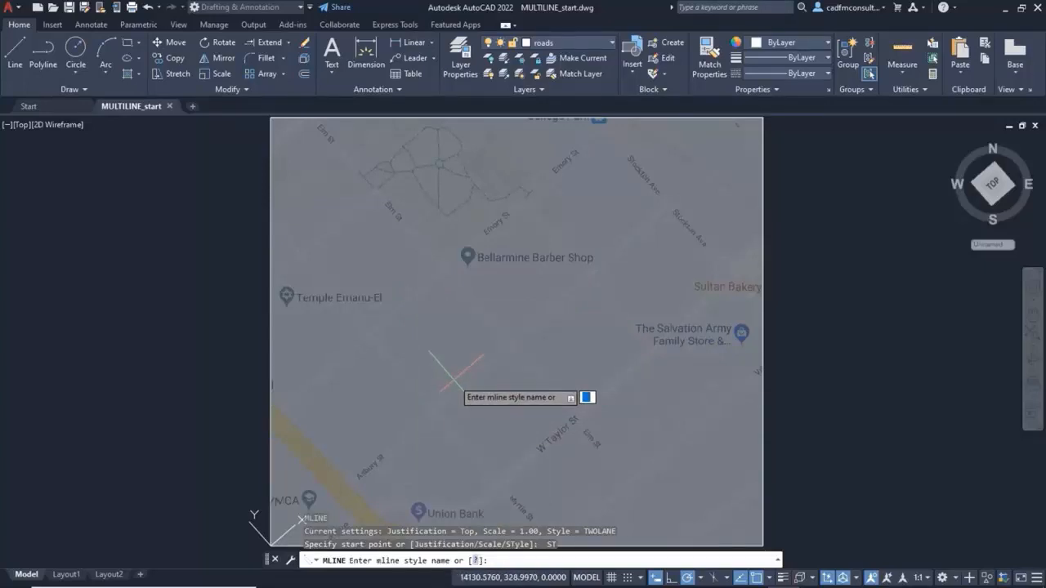
text(?)
key(Return)
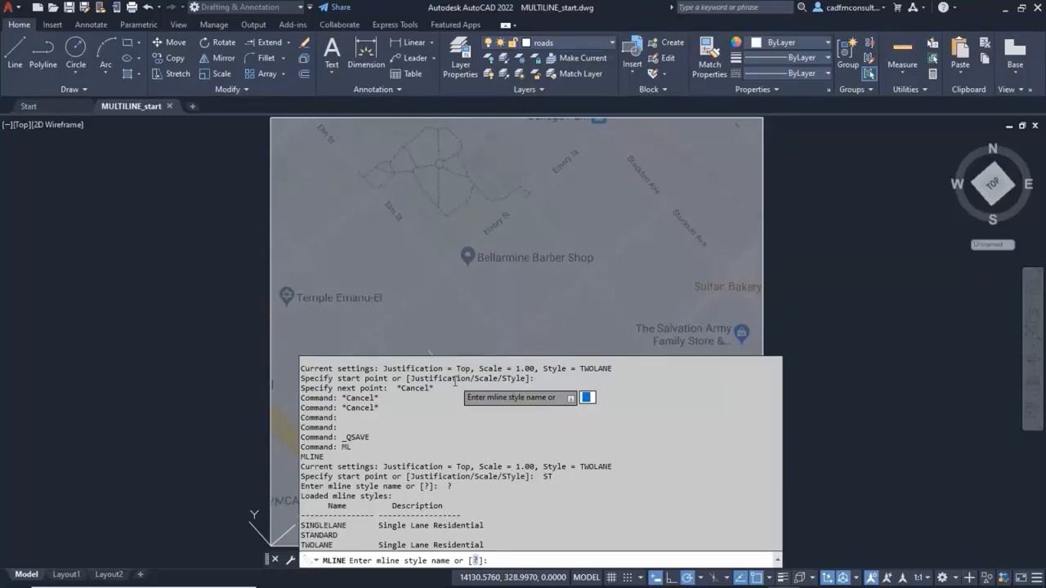
text(twolane)
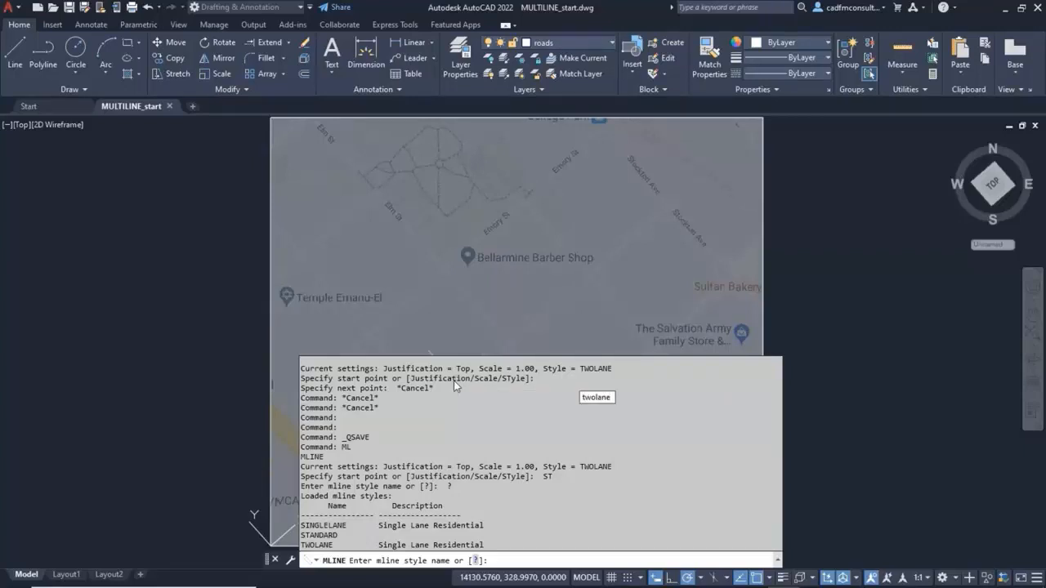
key(Return)
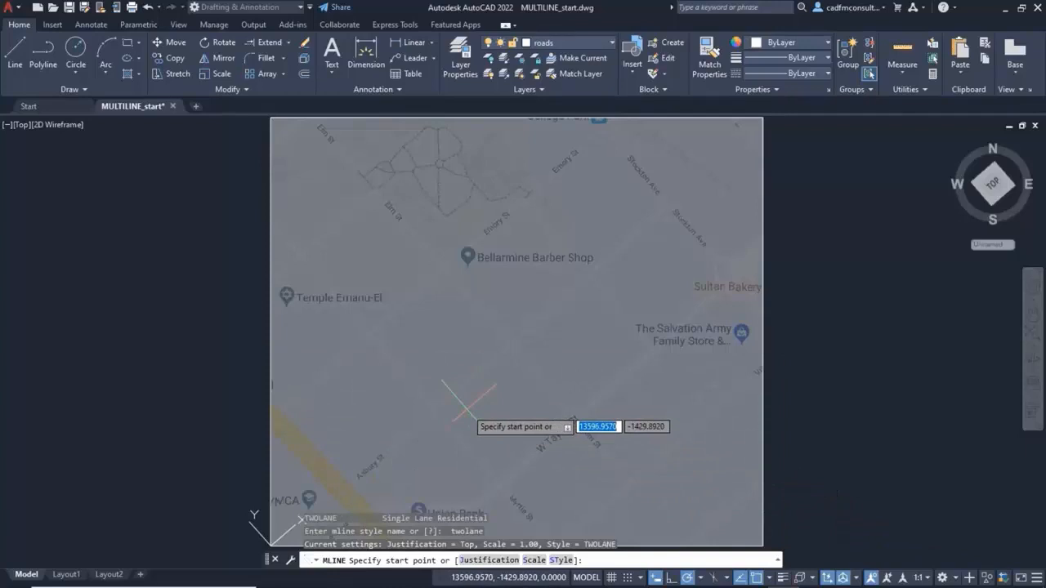
Draw a top-justified TWOLANE multiline along W Taylor St from Myrtle St, through the bend, to Sultan Bakery
right_click(372, 258)
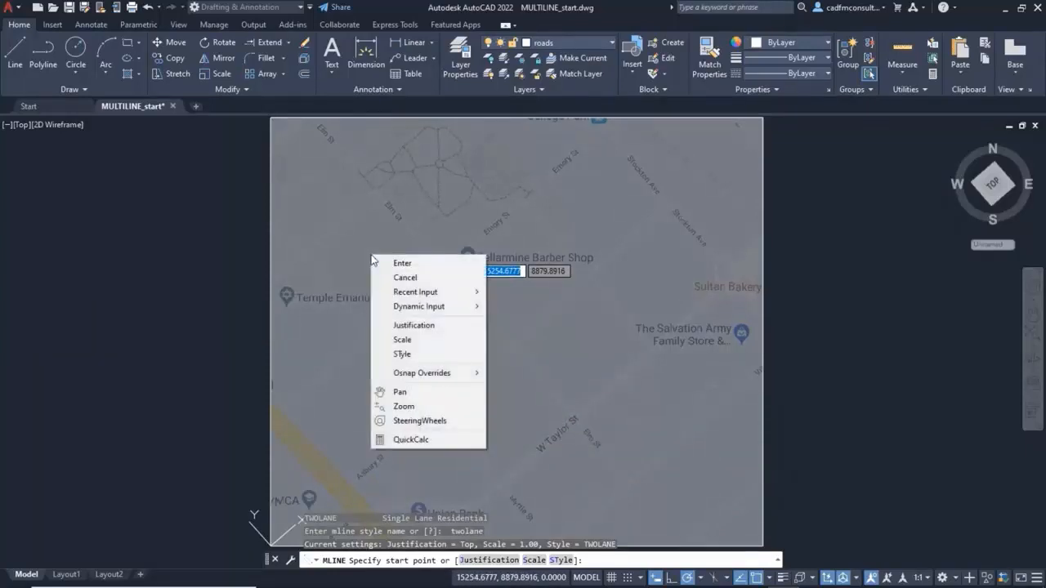
click(414, 327)
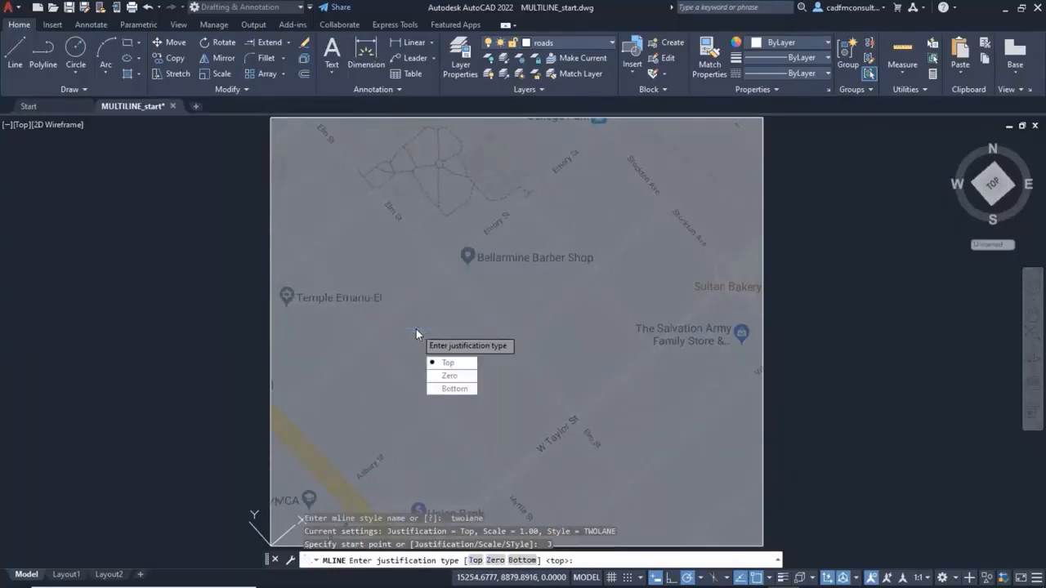
click(441, 362)
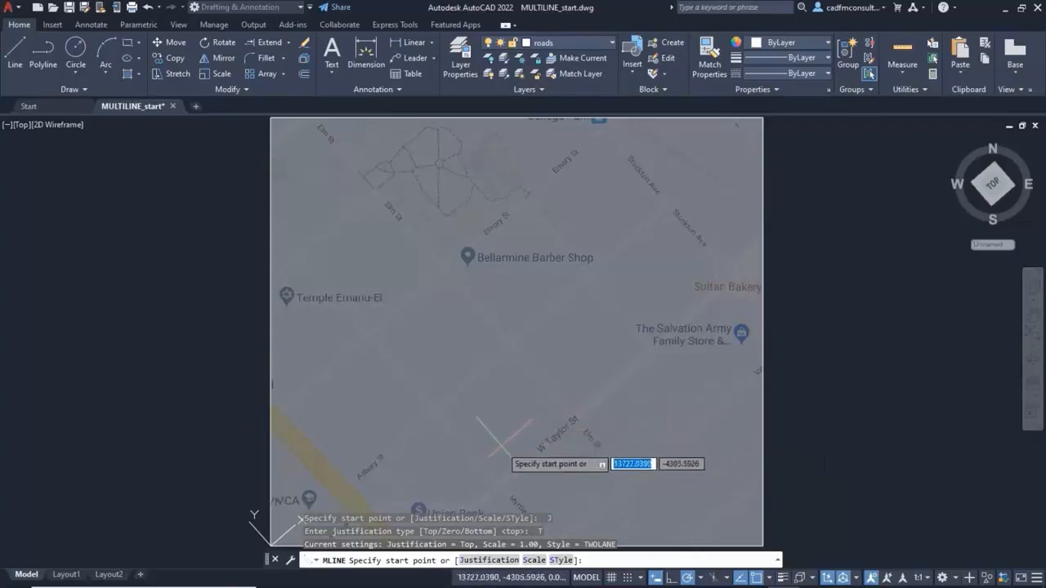
click(497, 483)
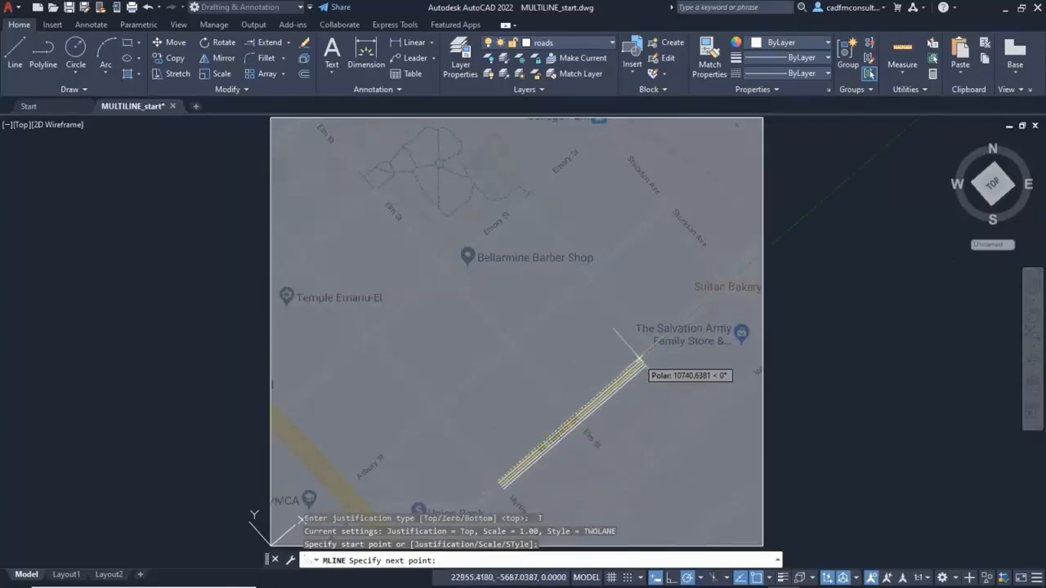
click(654, 353)
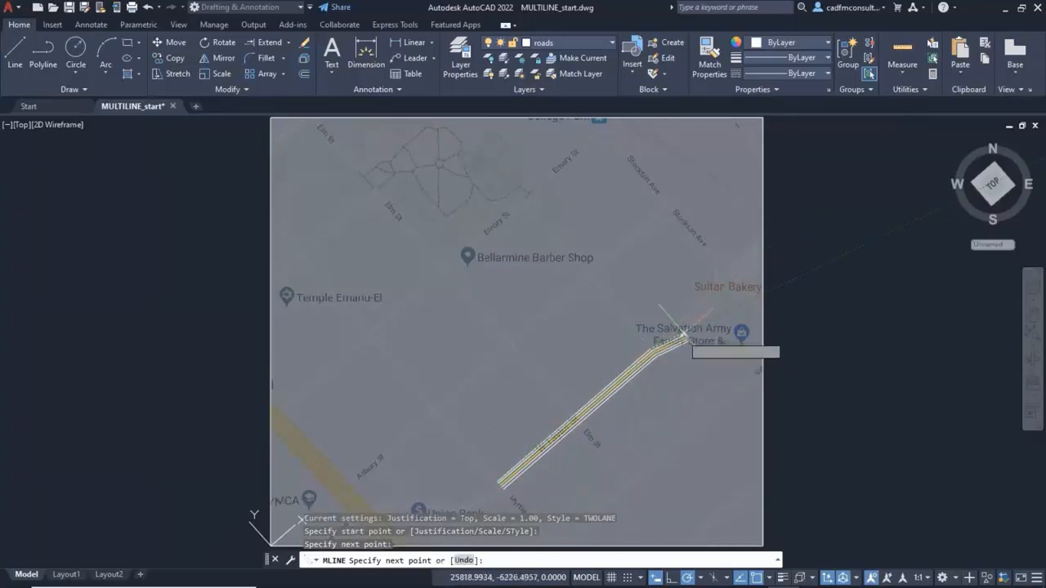
click(722, 282)
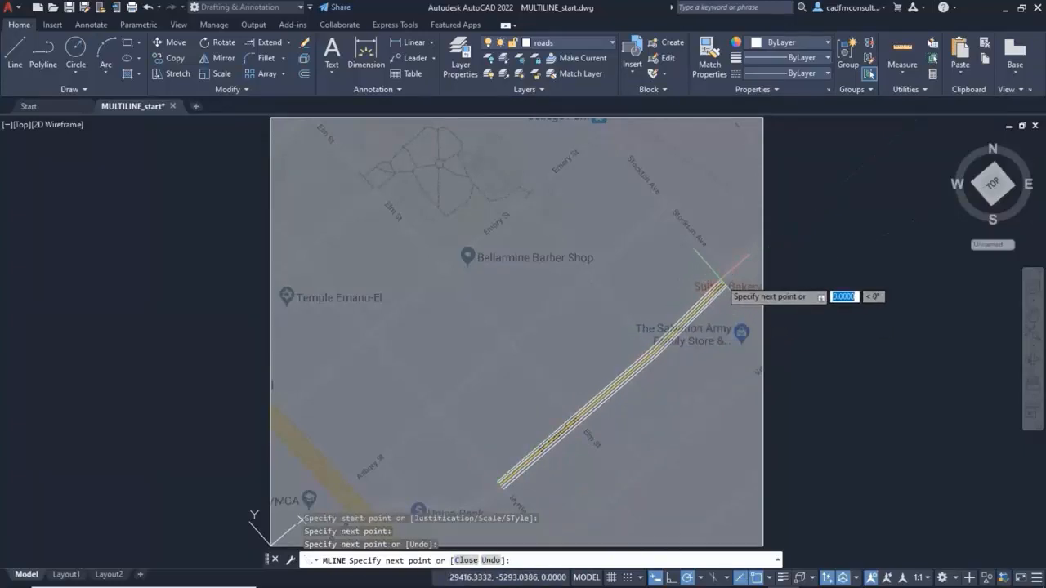
key(Return)
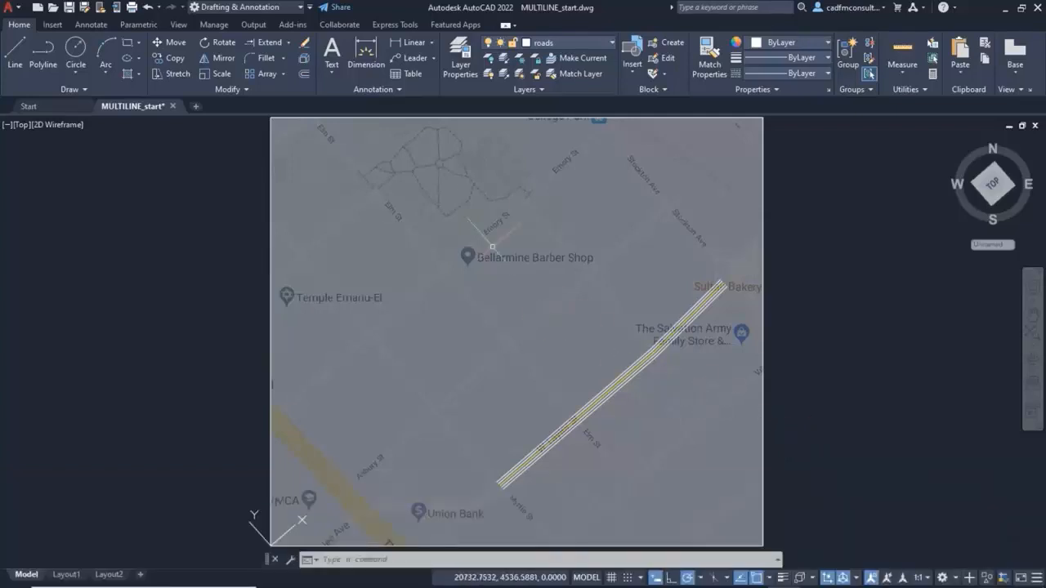
Start another multiline, list the loaded multiline styles and switch to the SINGLELANE style
right_click(486, 211)
click(520, 220)
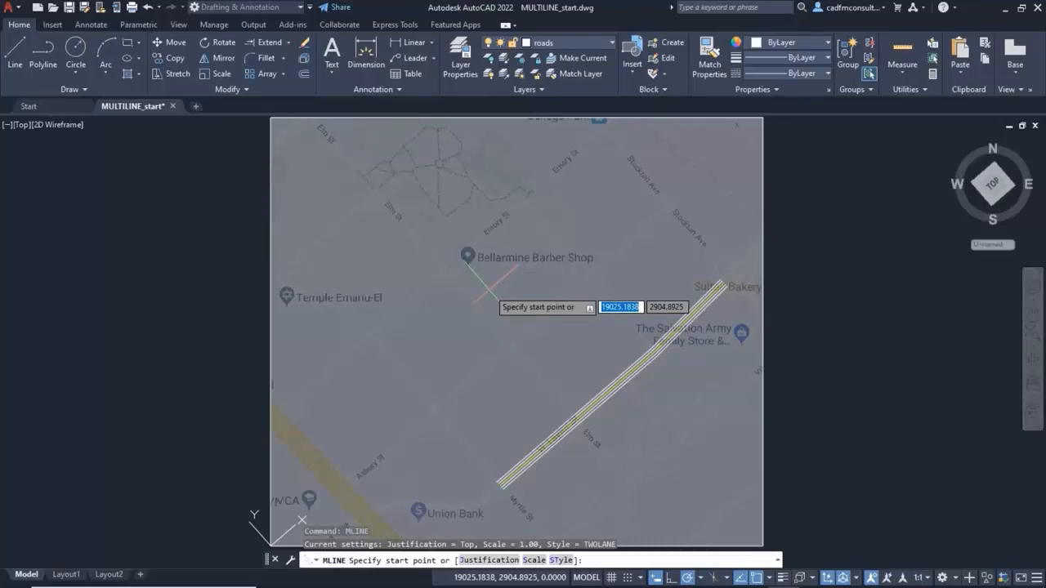
right_click(384, 246)
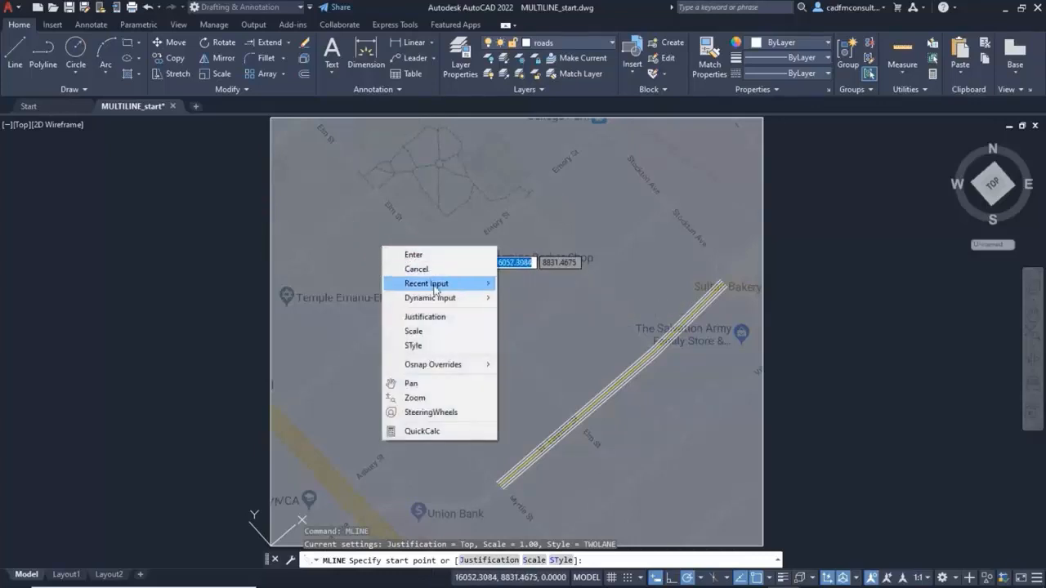
click(433, 346)
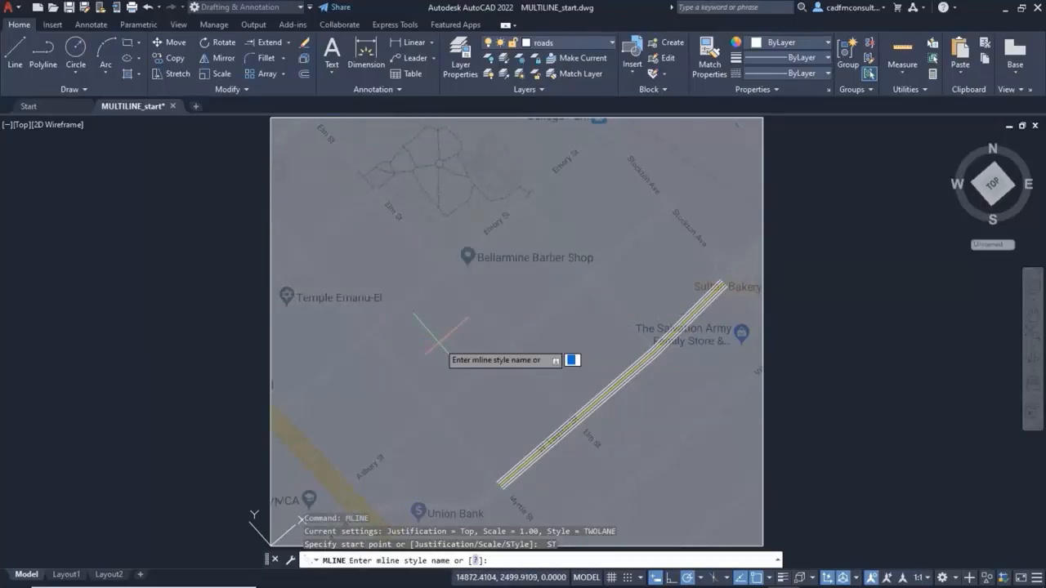
text(?)
key(Return)
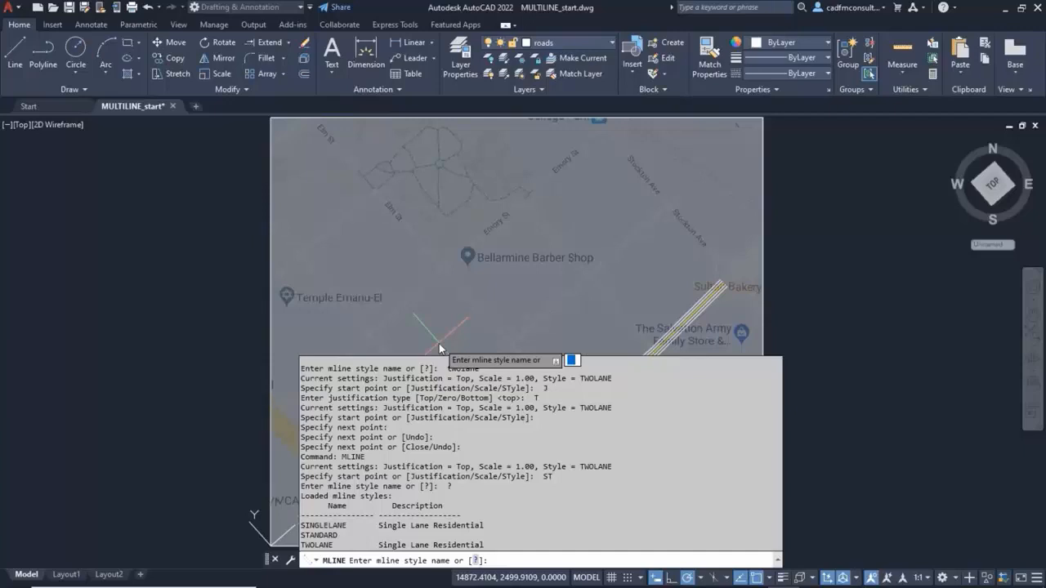
text(si)
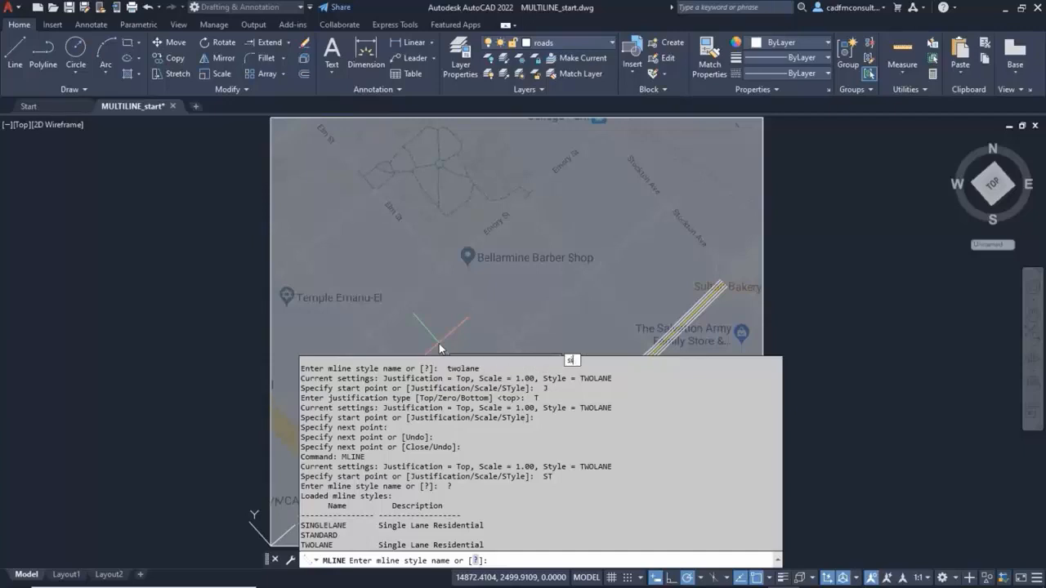
text(nglelane)
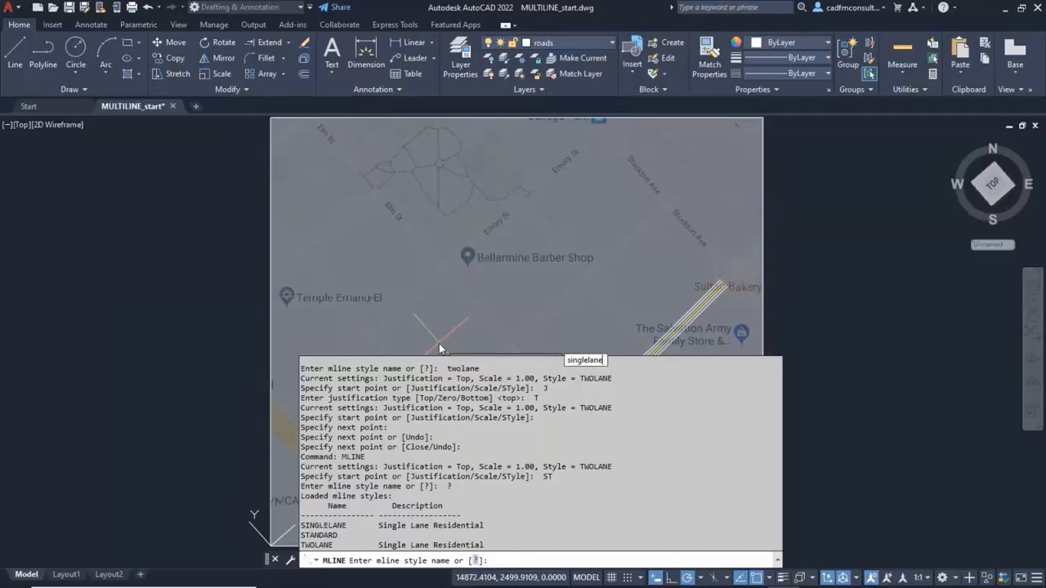
key(Return)
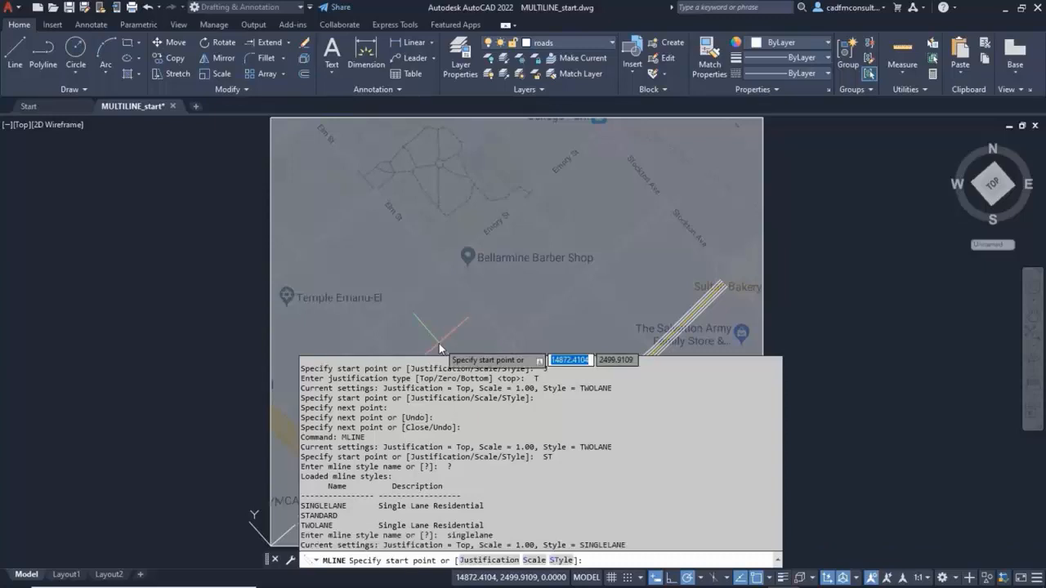
click(778, 561)
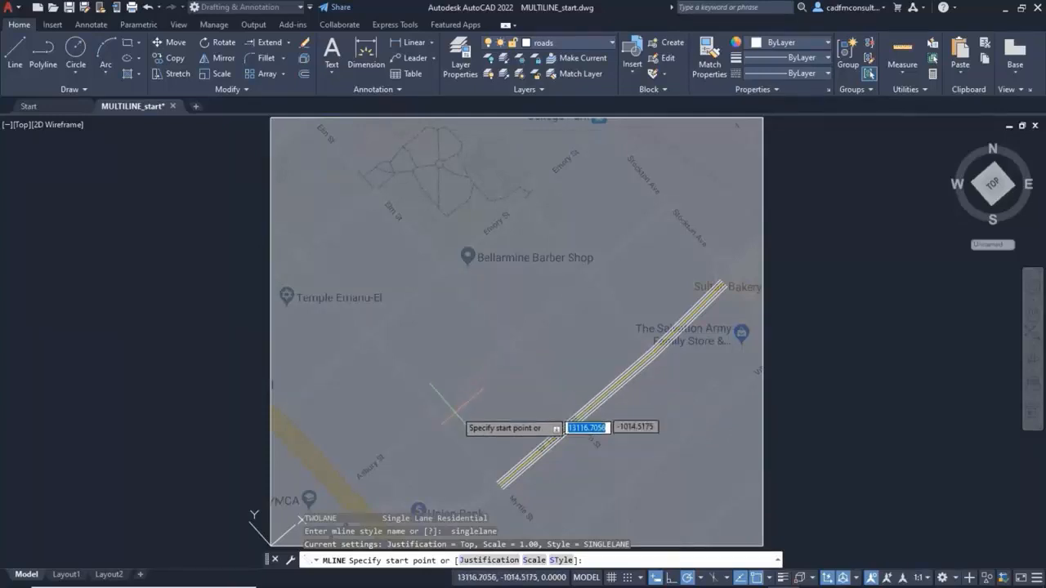
Draw a SINGLELANE multiline from the two-lane road's Myrtle St end around the block via Emory St to the bend in W Taylor St
click(498, 482)
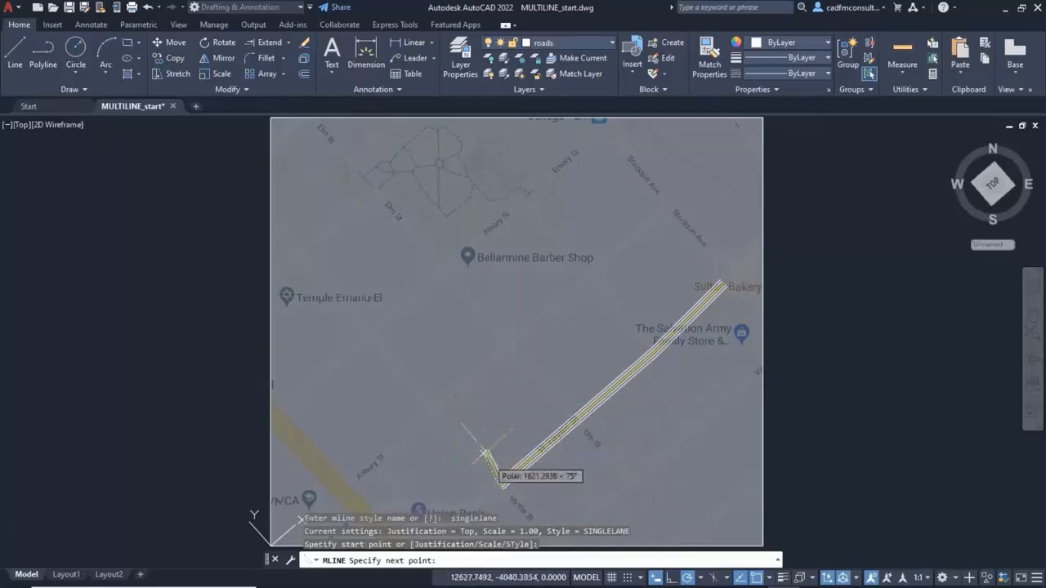
click(370, 332)
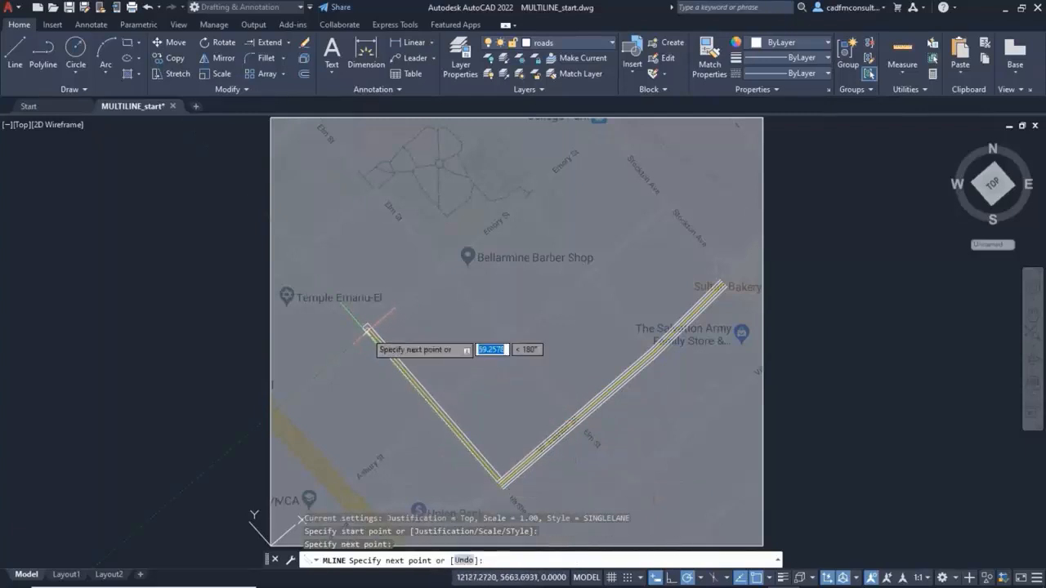
click(524, 198)
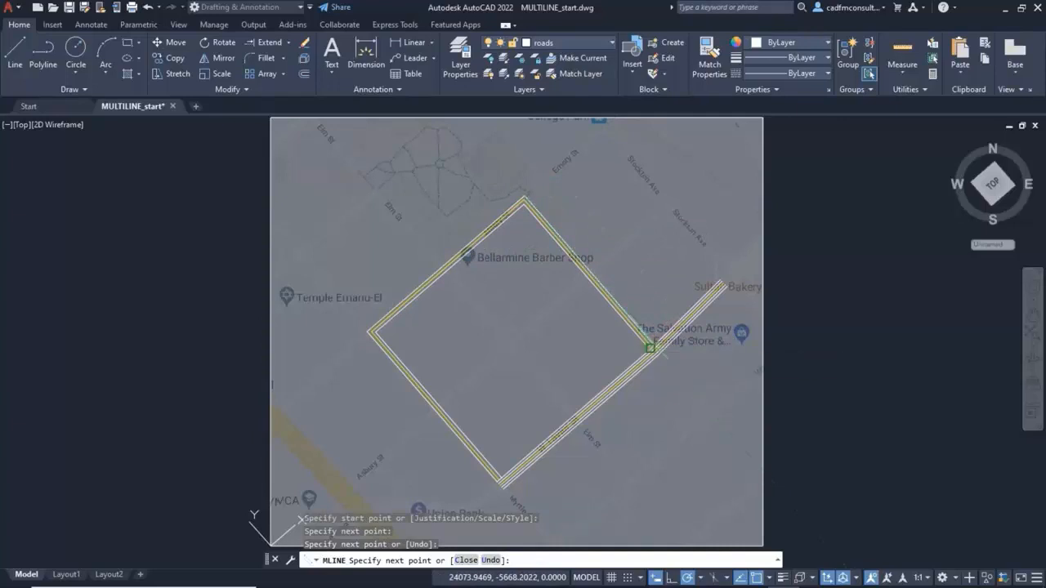
click(653, 350)
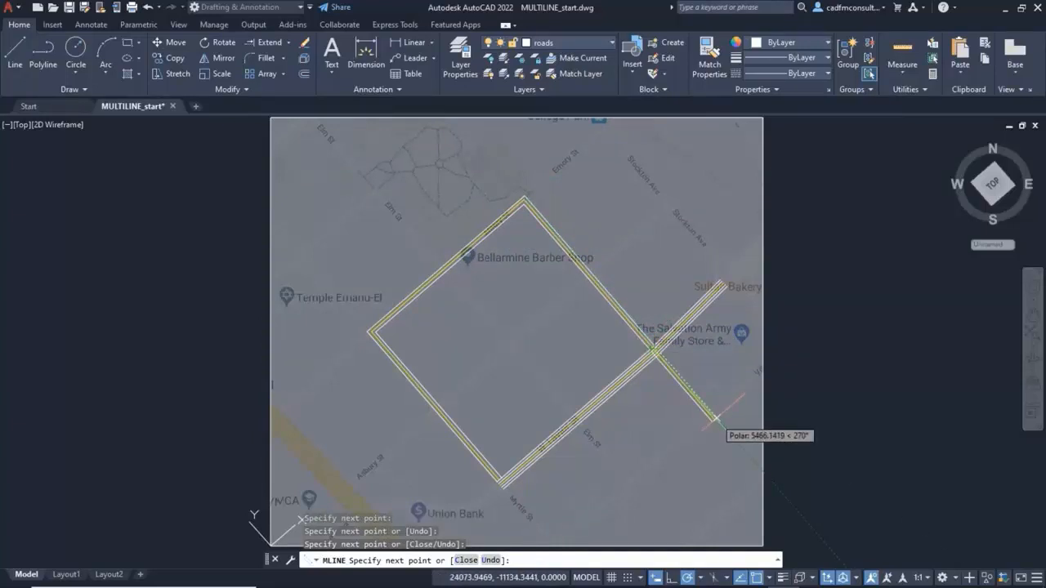
key(Return)
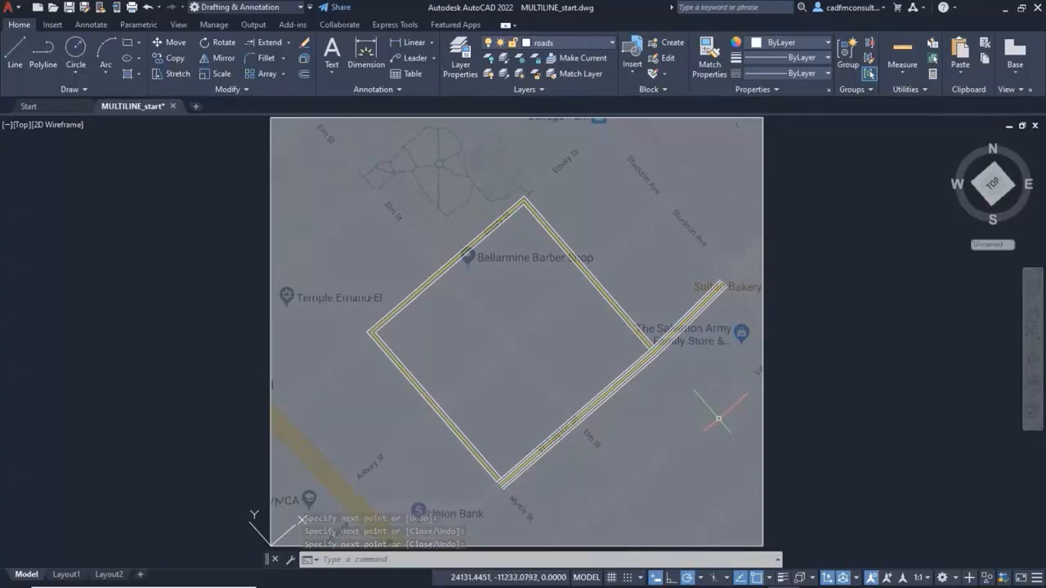
Draw a SINGLELANE multiline along Elm St through the middle of the block, from Emory St to the midpoint of the W Taylor St road
right_click(602, 178)
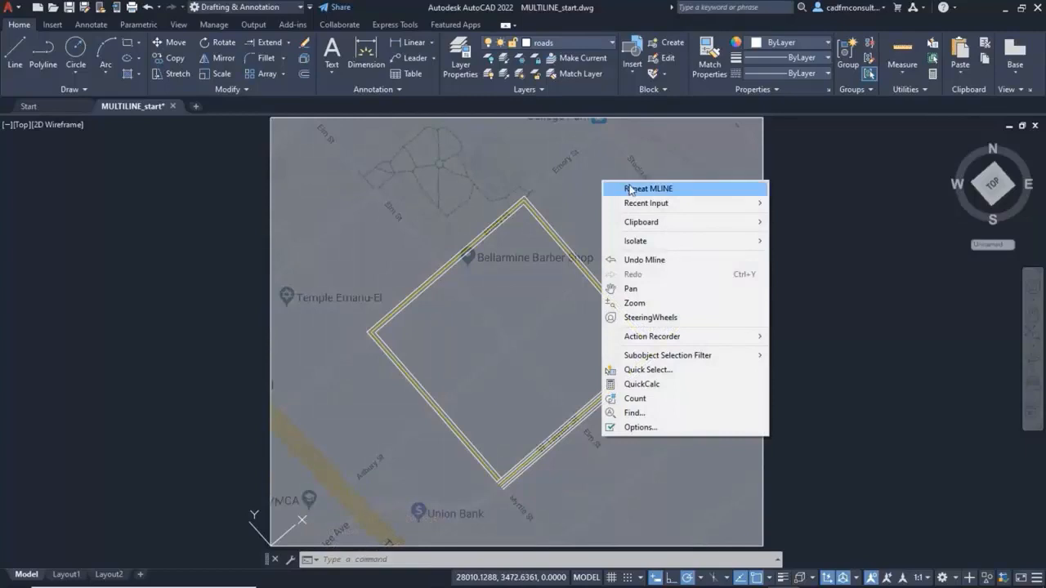
click(632, 190)
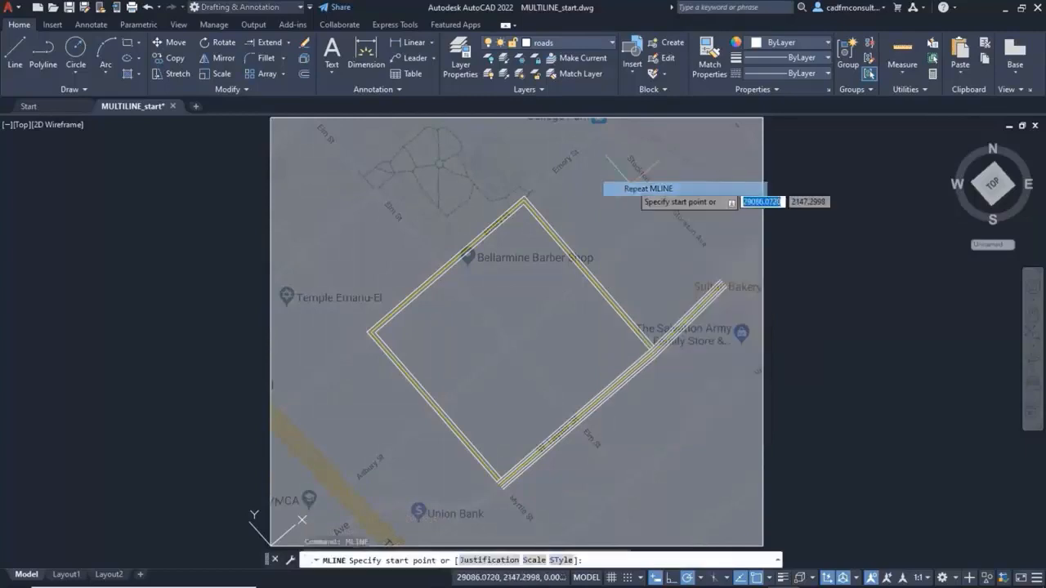
click(447, 265)
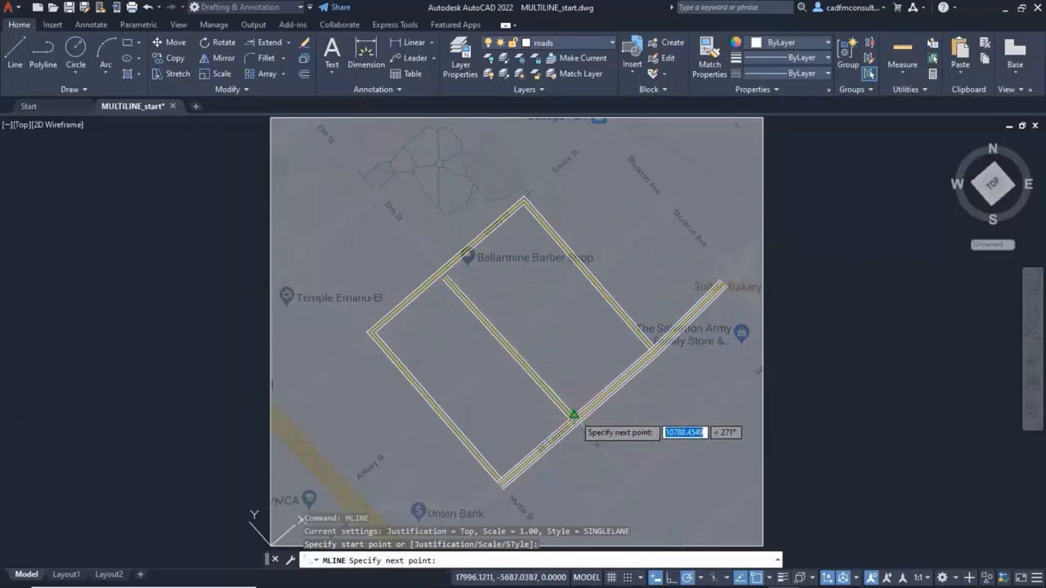
click(574, 418)
right_click(602, 398)
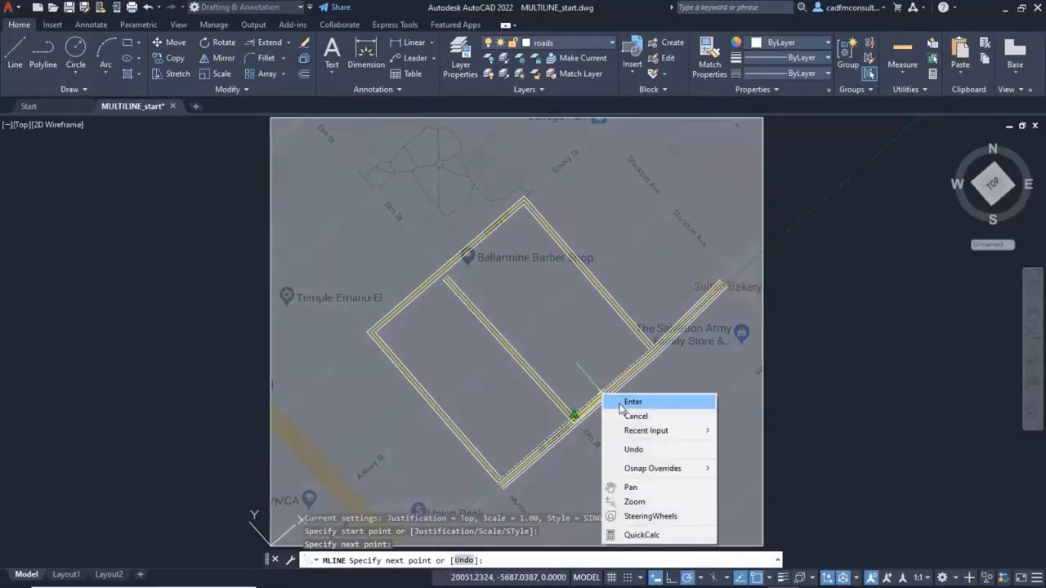
click(629, 402)
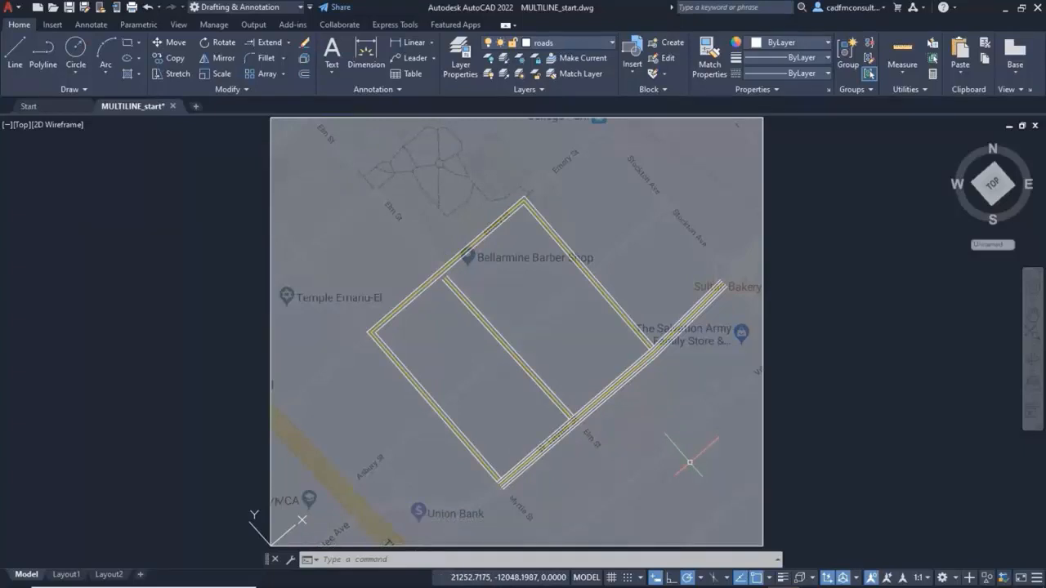
Draw a SINGLELANE multiline along Asbury St from the midpoint of the Myrtle St road to the midpoint of the opposite northeast road
right_click(613, 171)
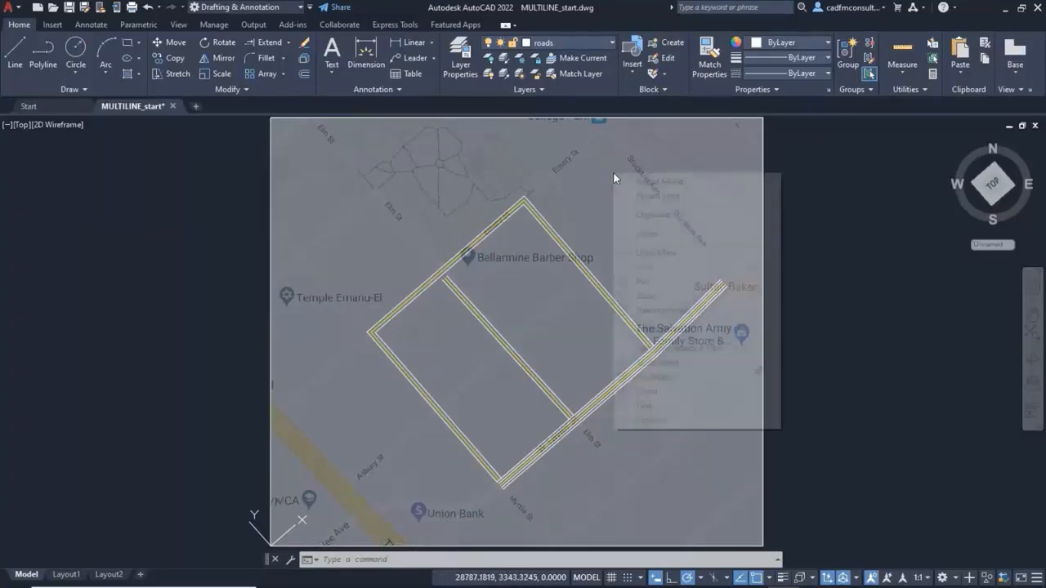
click(640, 183)
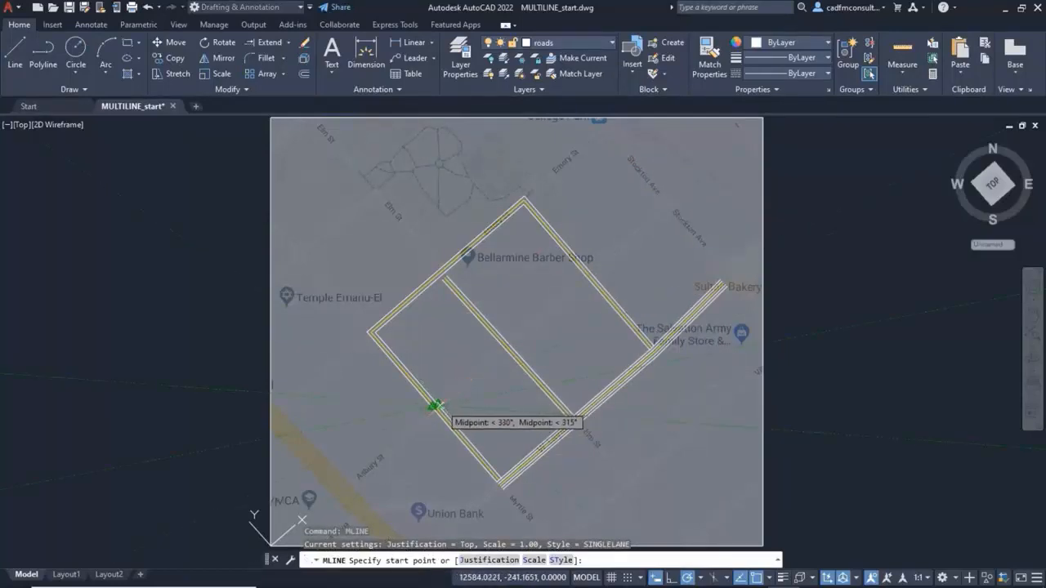
click(435, 404)
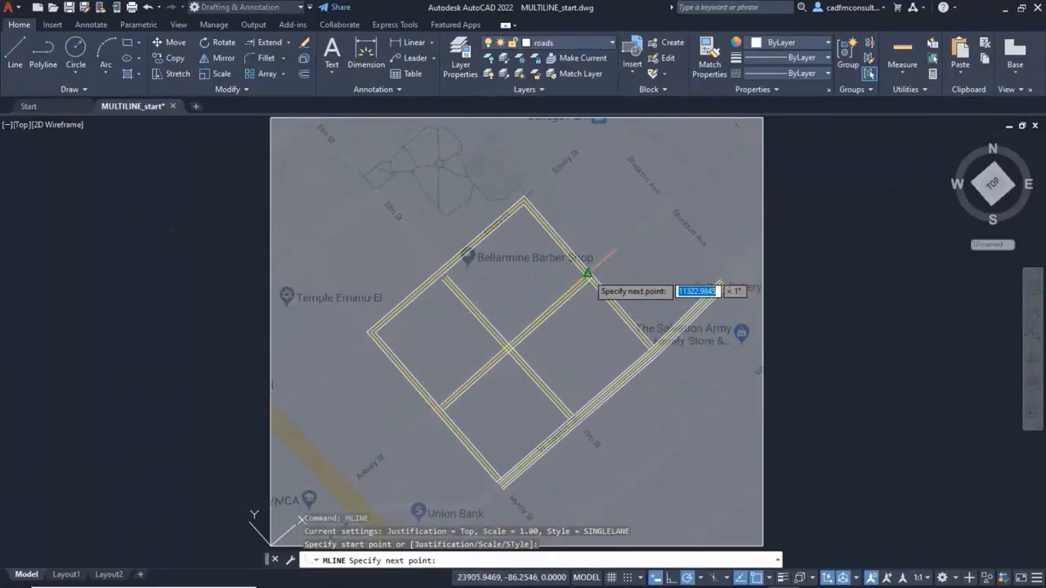
click(587, 272)
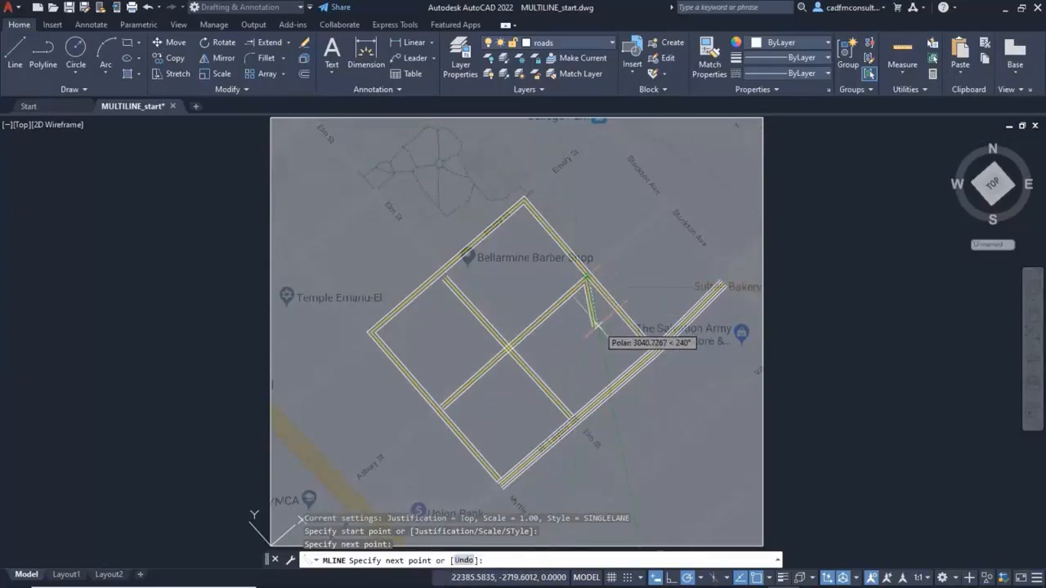
key(Return)
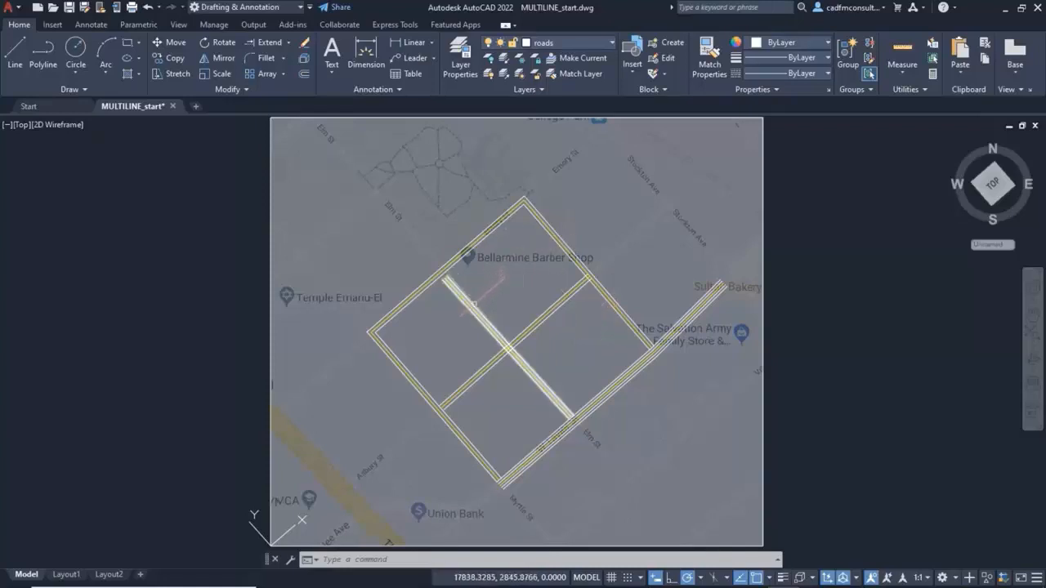
Stretch the Emory St end of the Elm St multiline onto the Emory St road
click(473, 304)
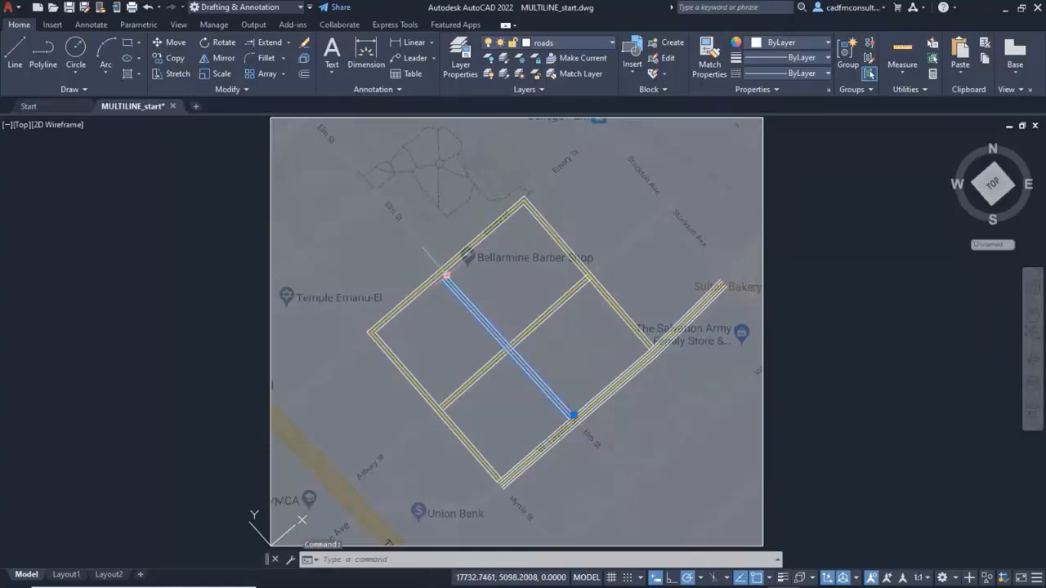
click(446, 275)
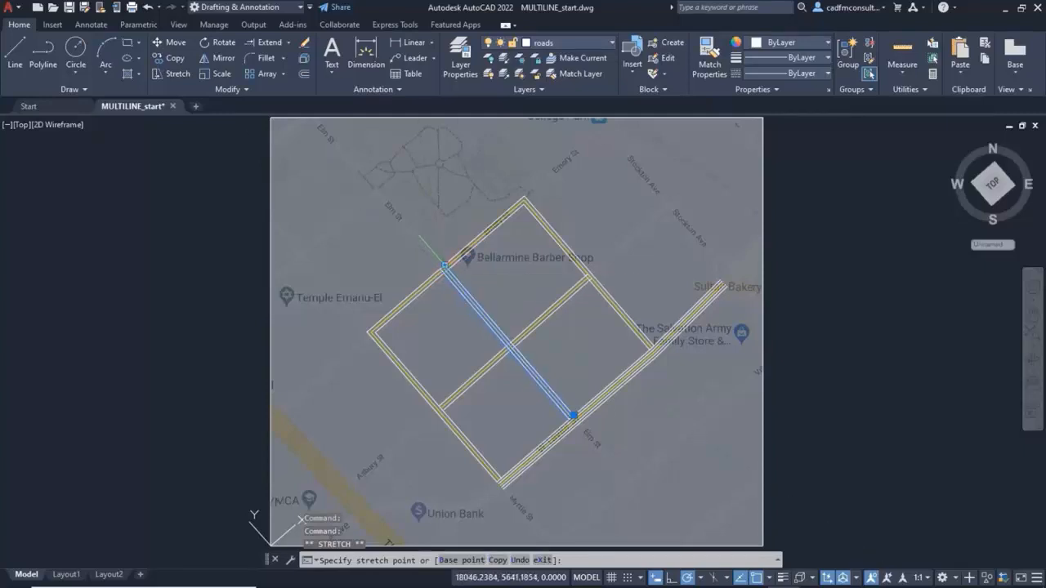
key(Escape)
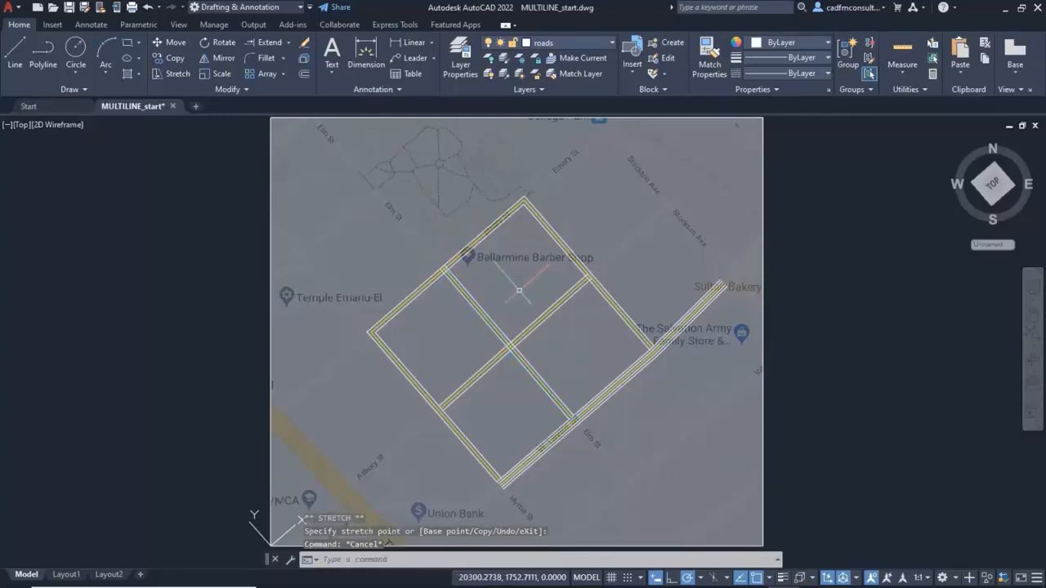
key(Escape)
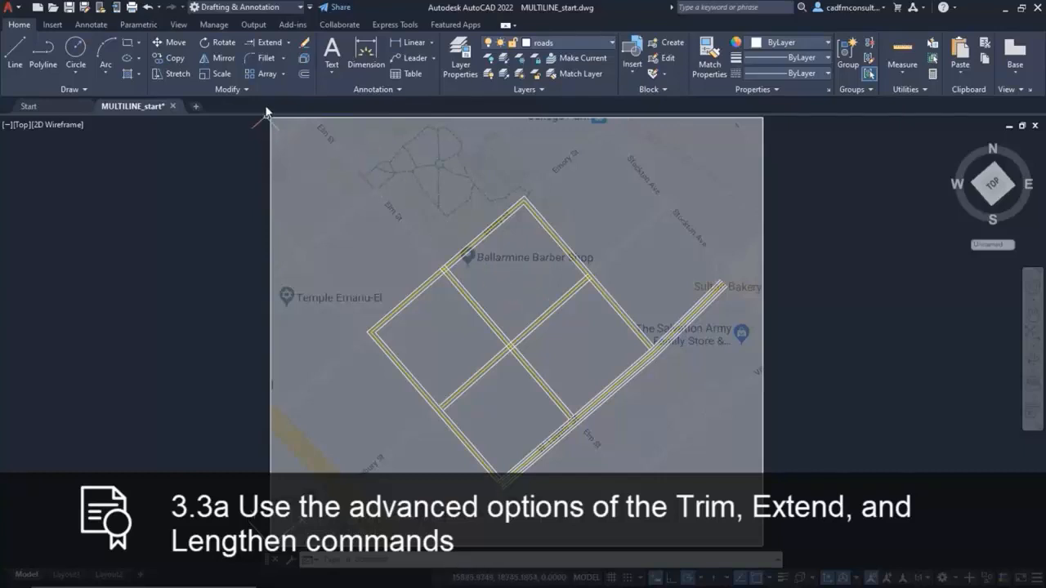
Extend the northeast end of the Asbury St multiline and the Emory St end of the Elm St multiline with Merged junctions
click(288, 42)
click(276, 89)
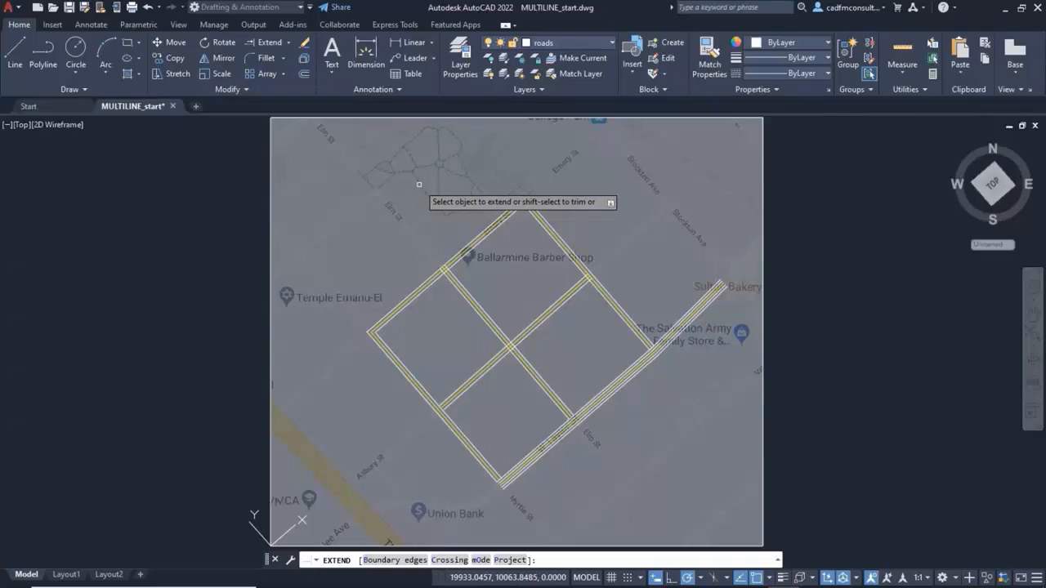
click(585, 281)
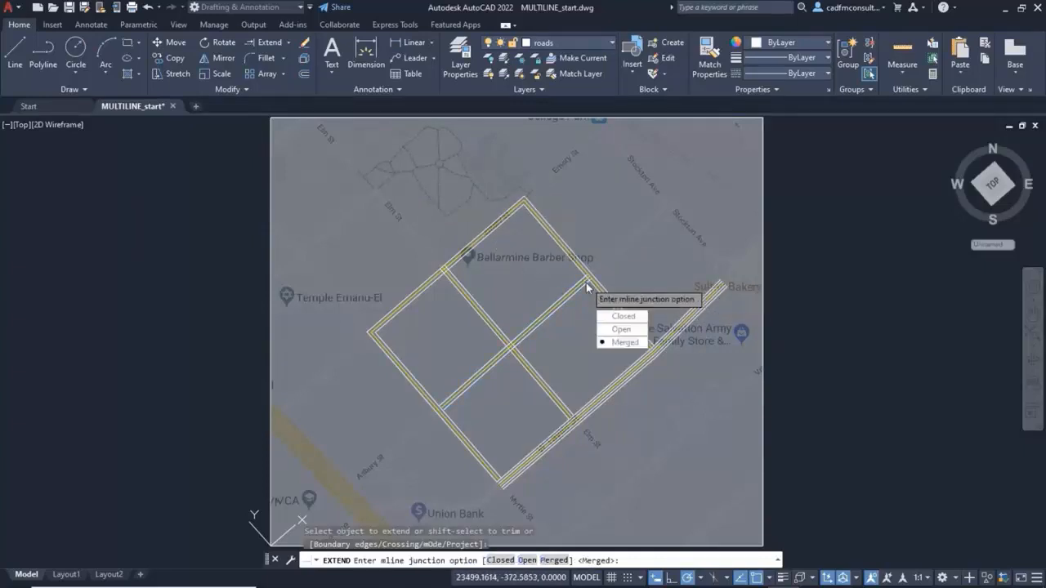
click(623, 343)
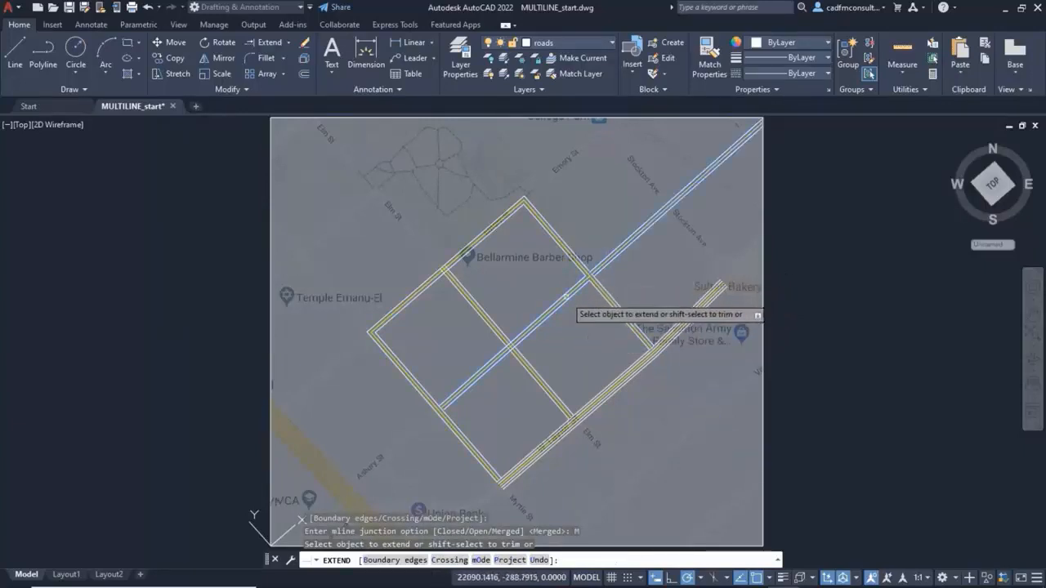
click(450, 280)
click(488, 336)
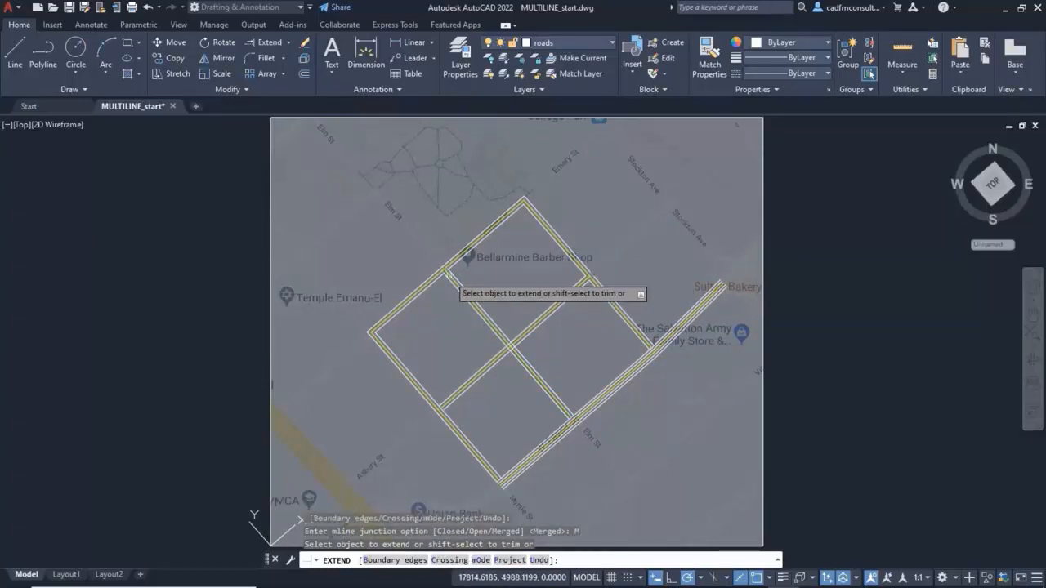
Extend Asbury St's Myrtle St end and Elm St across W Taylor St to the map edge, both with Merged junctions
click(450, 406)
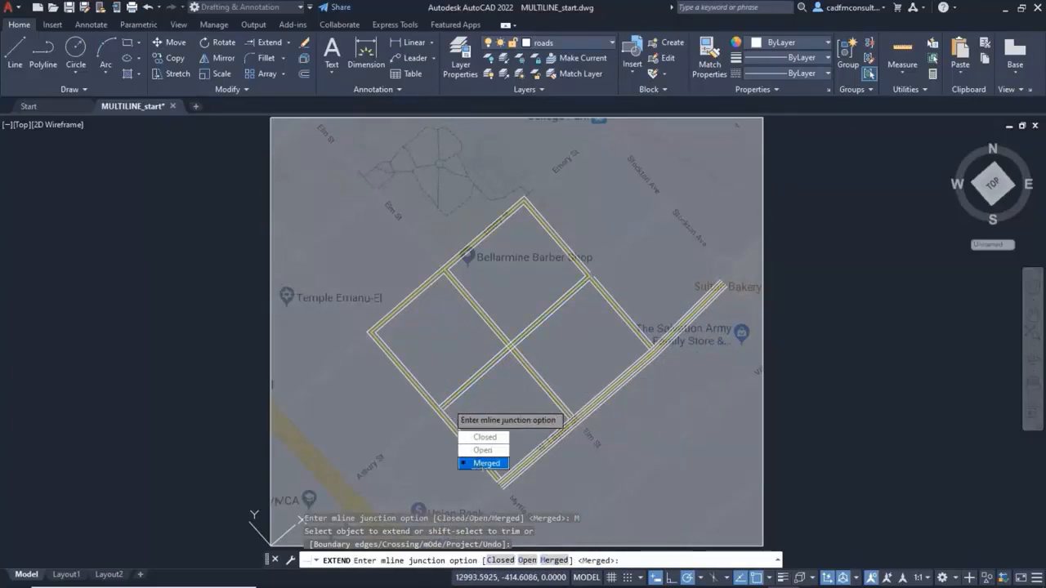
click(480, 463)
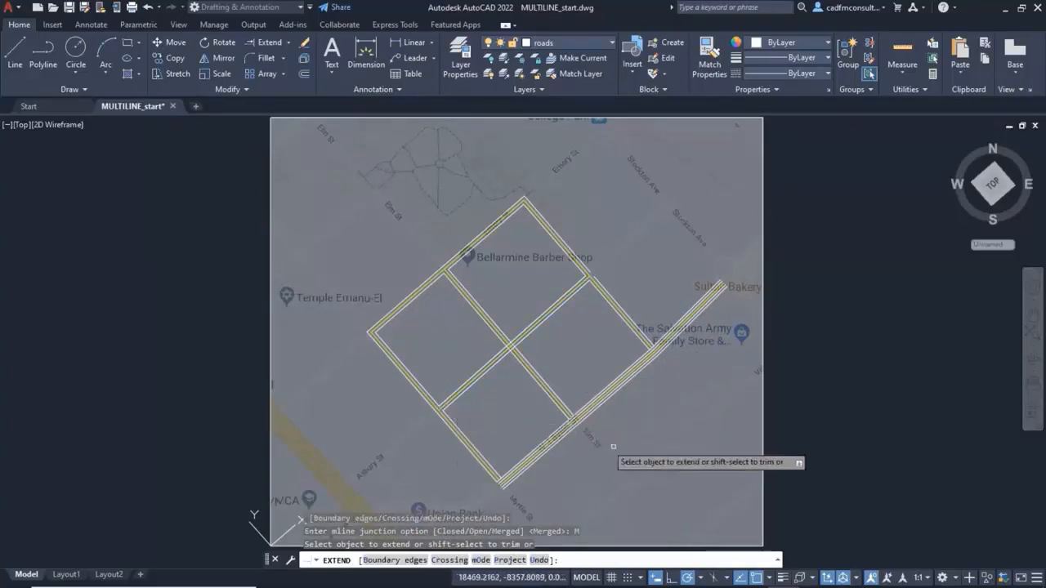
click(569, 413)
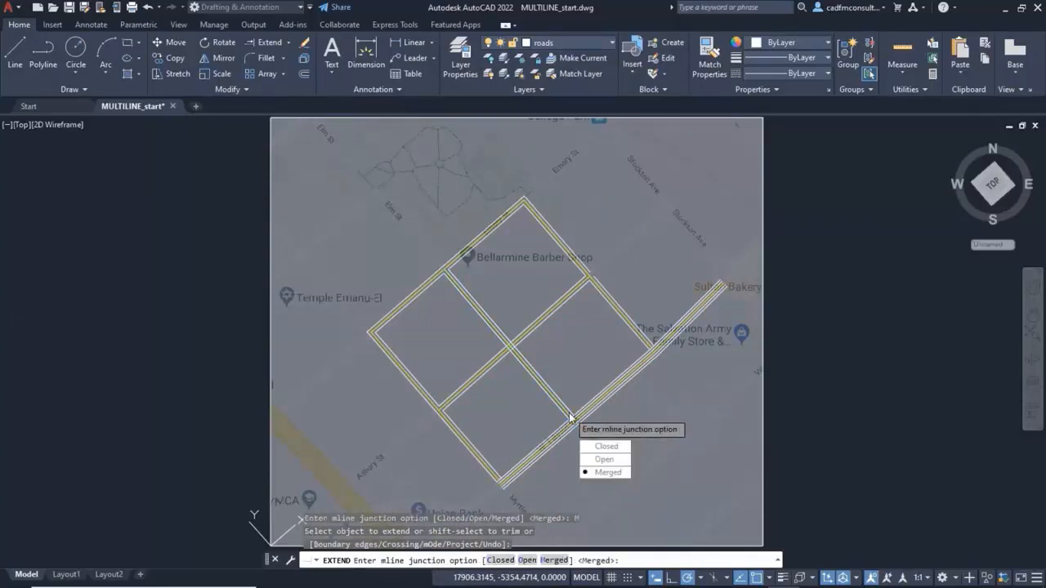
click(601, 471)
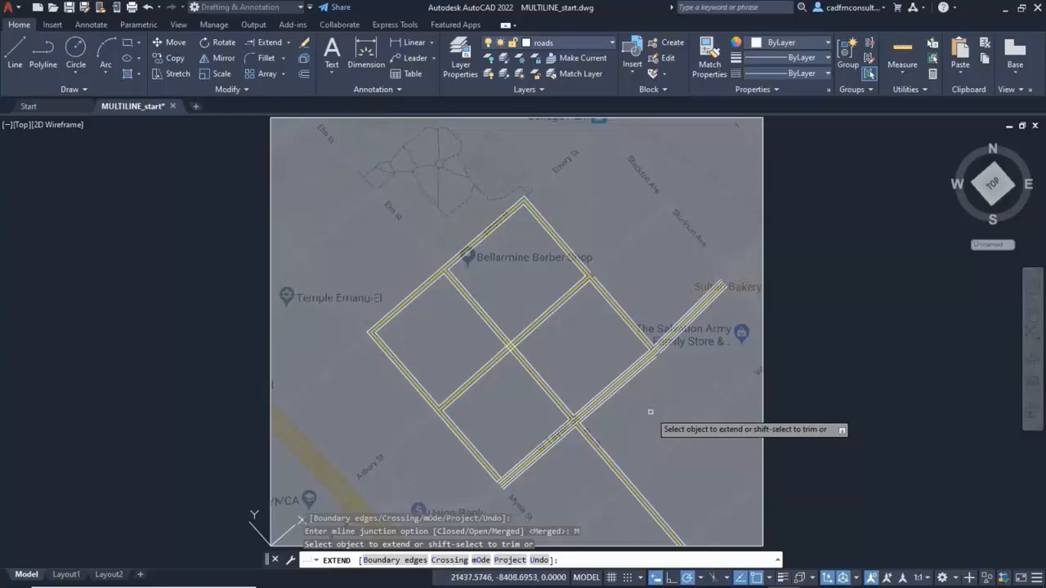
key(Return)
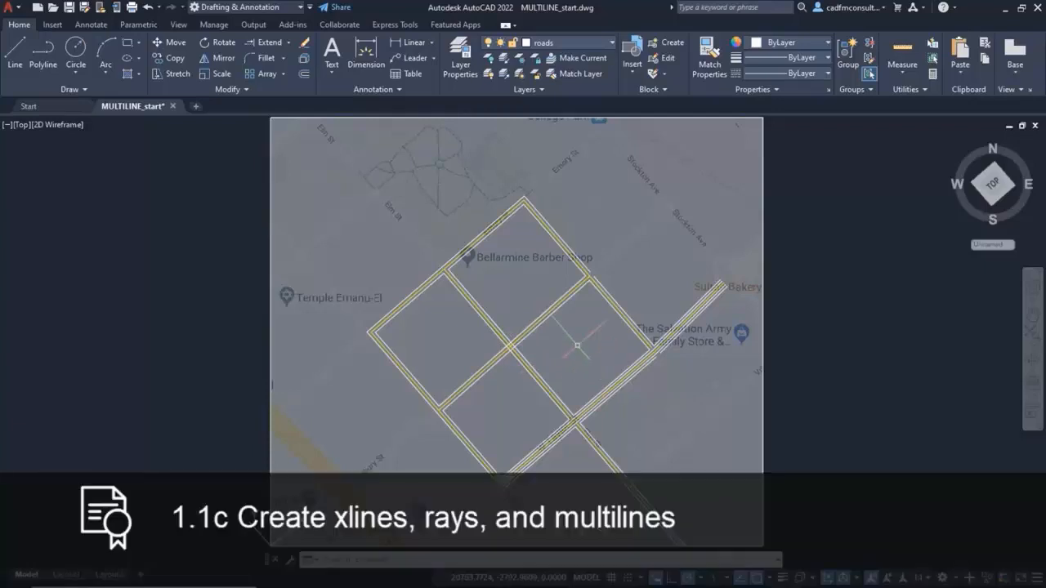
Clean up the intersection of the Elm St and Asbury St multilines with the MLEDIT Merged Cross tool
text(mledit)
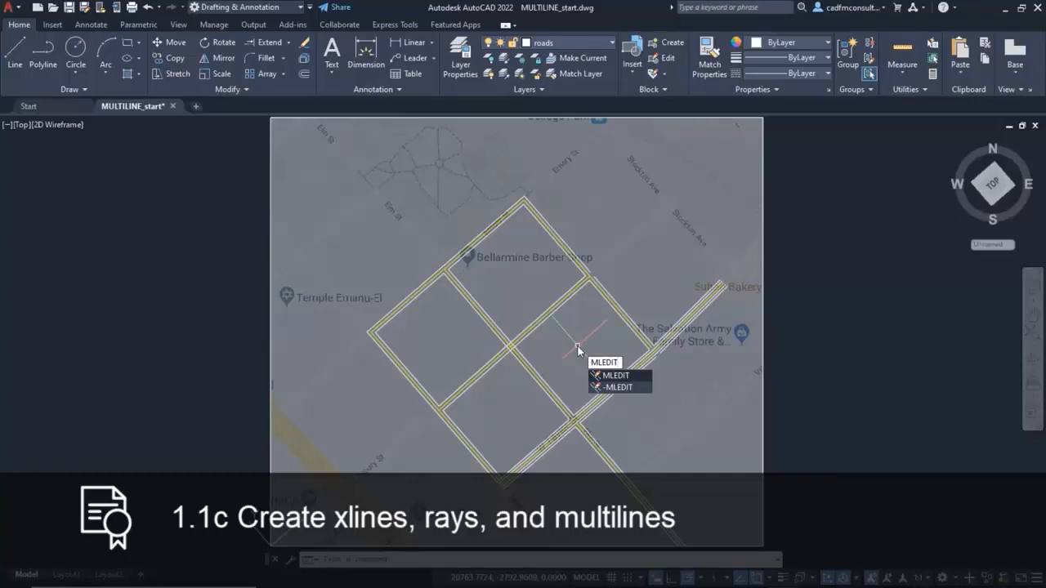
key(Return)
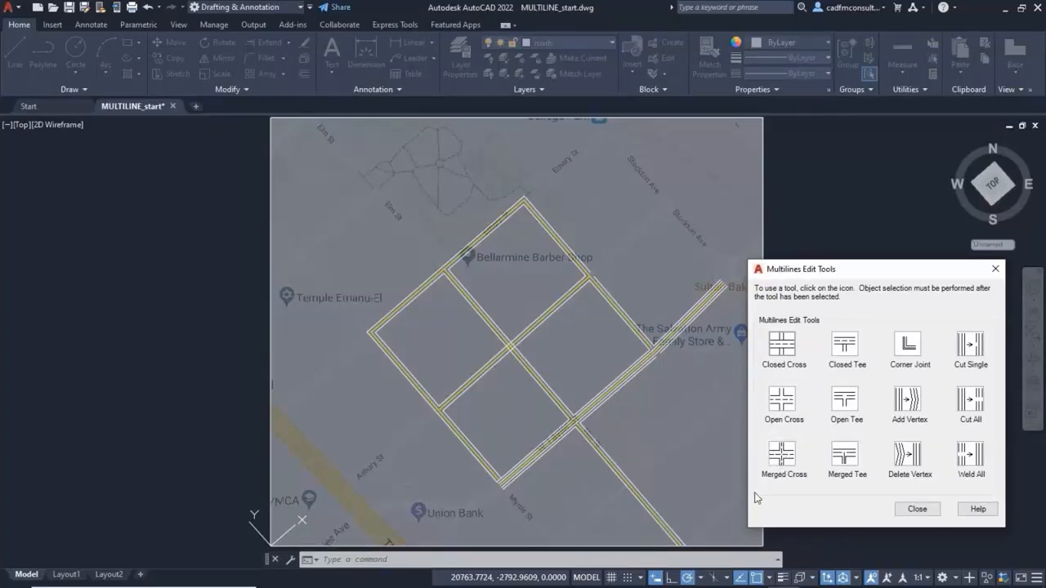
click(783, 451)
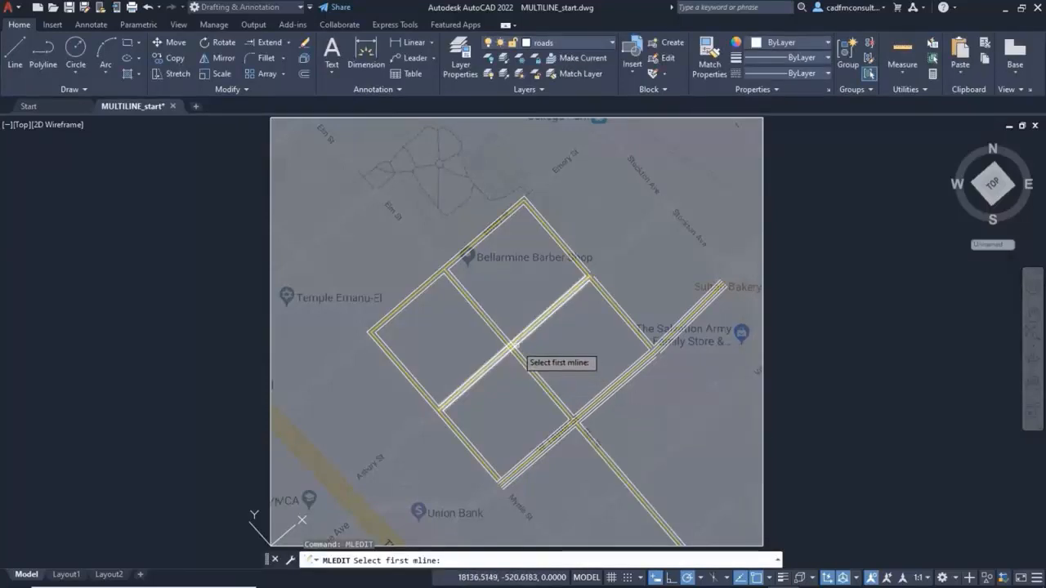
click(524, 357)
click(520, 352)
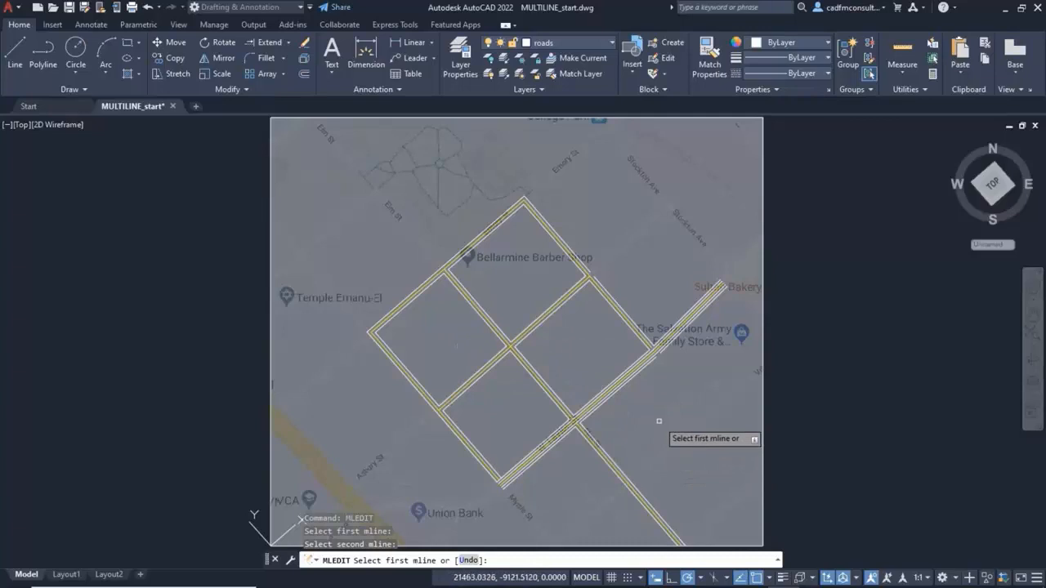
key(Return)
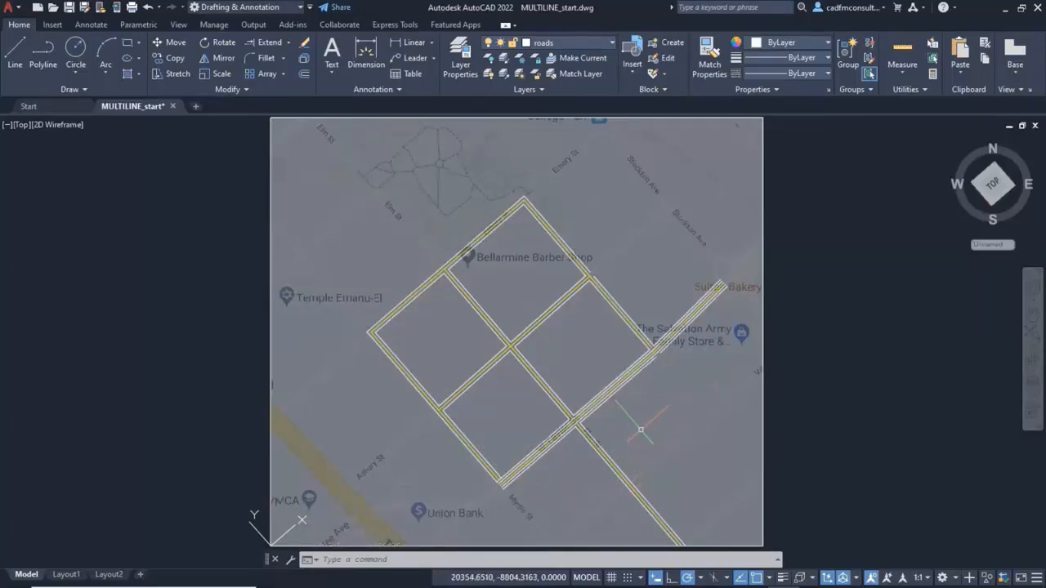
Join the Myrtle St and W Taylor St multilines at their shared corner with the MLEDIT Corner Joint tool
text(mledit)
key(Return)
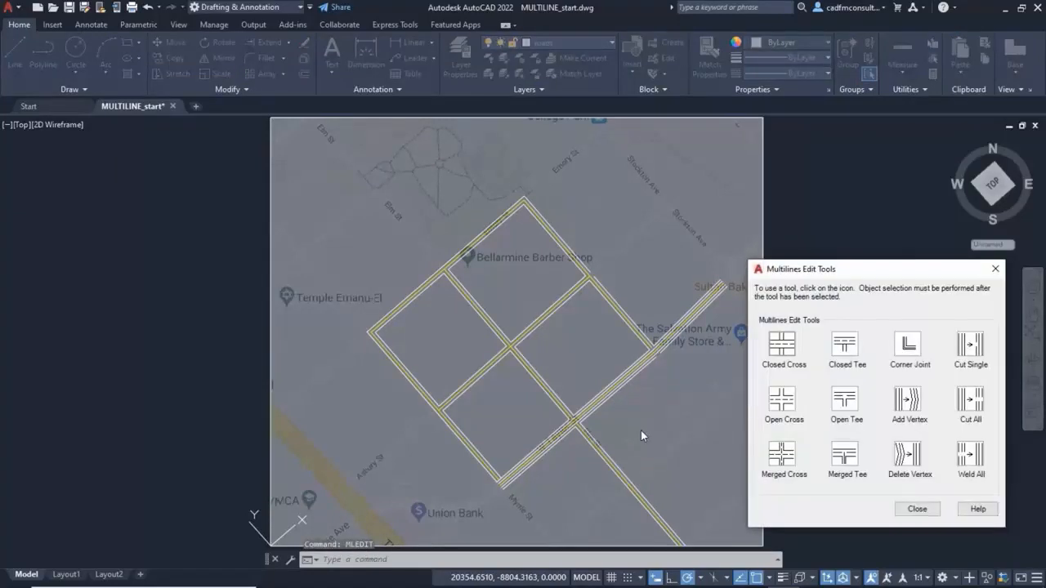
click(906, 358)
click(472, 451)
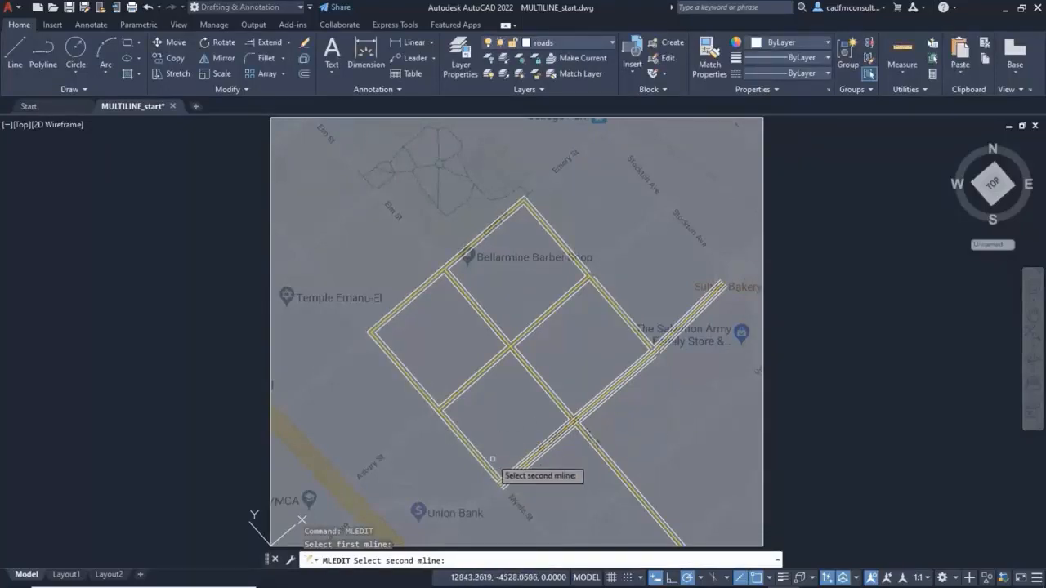
click(515, 473)
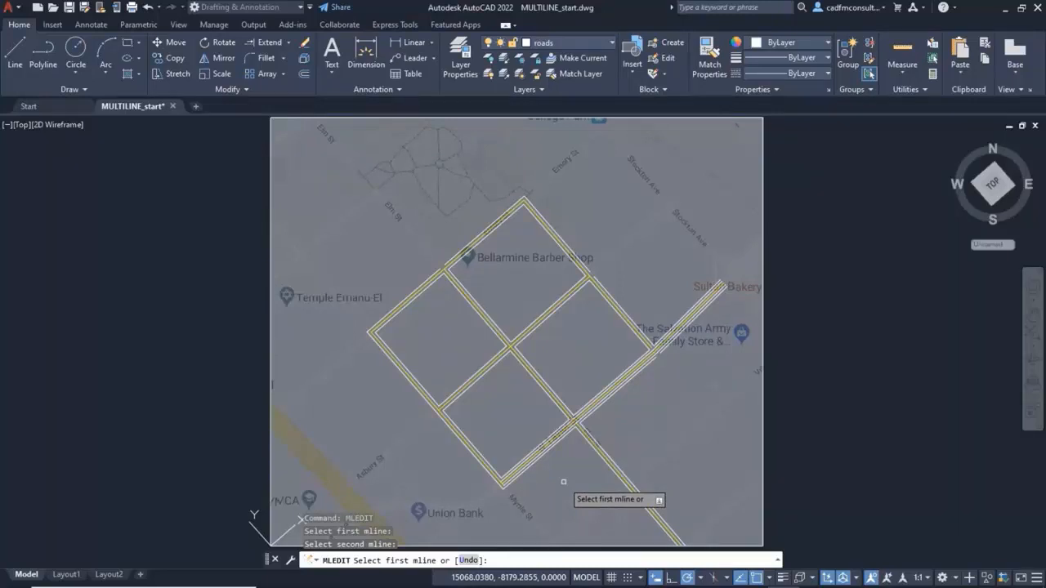
key(Return)
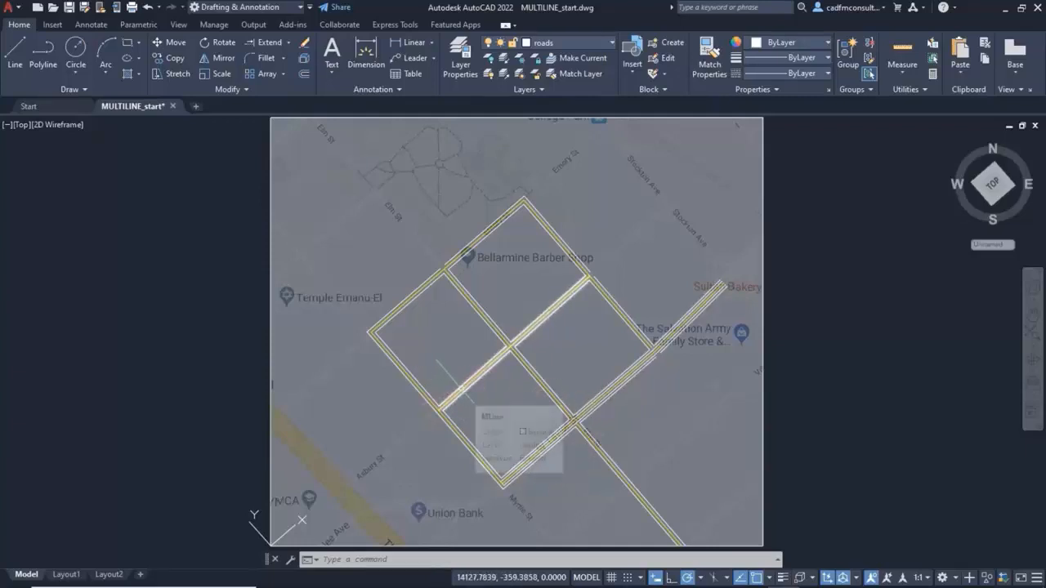
Select all multilines similar to the Asbury St road and set their linetype scale to 100
click(458, 389)
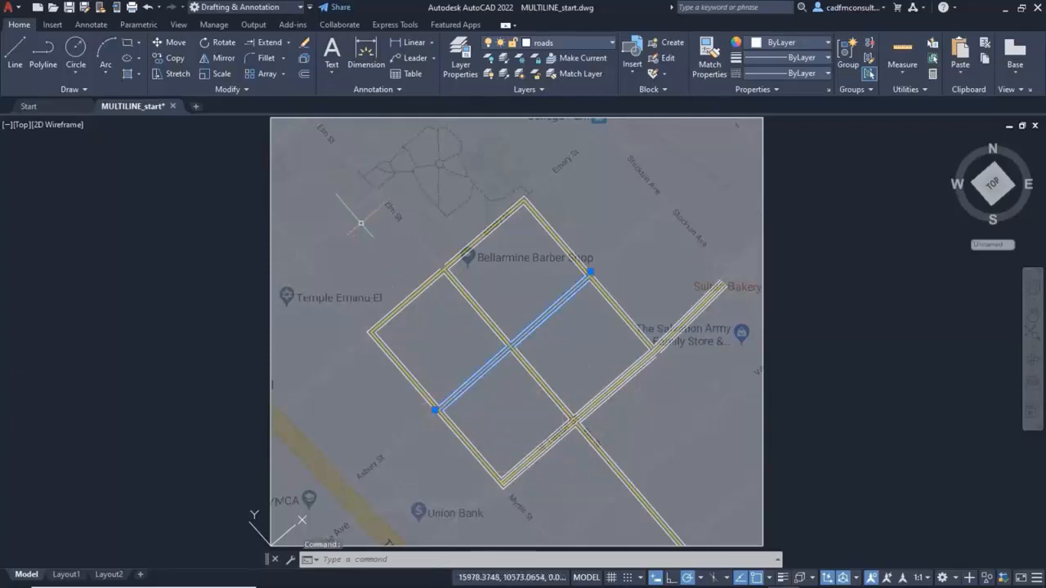
right_click(364, 194)
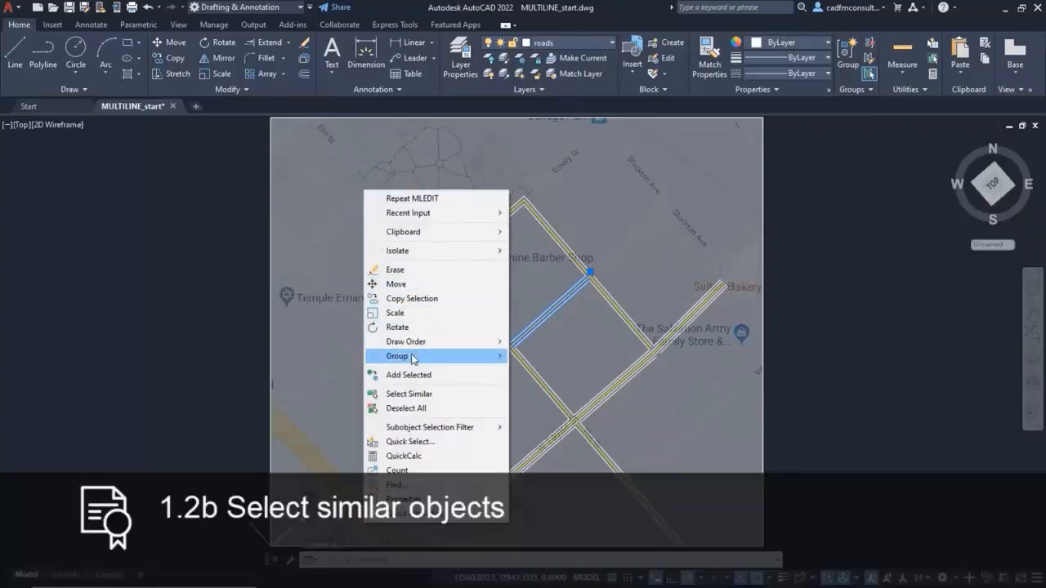
click(417, 395)
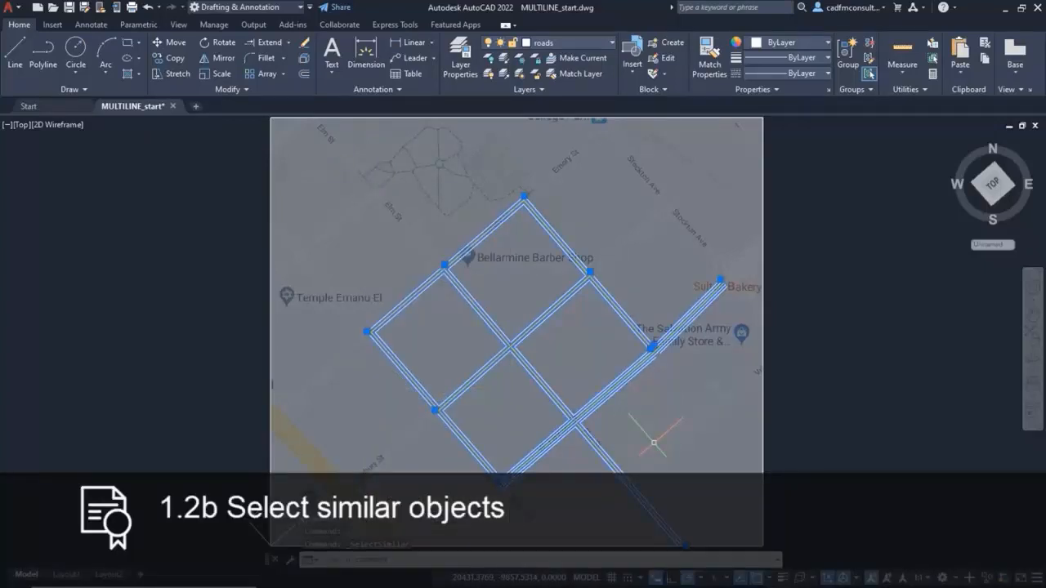
right_click(654, 169)
click(691, 459)
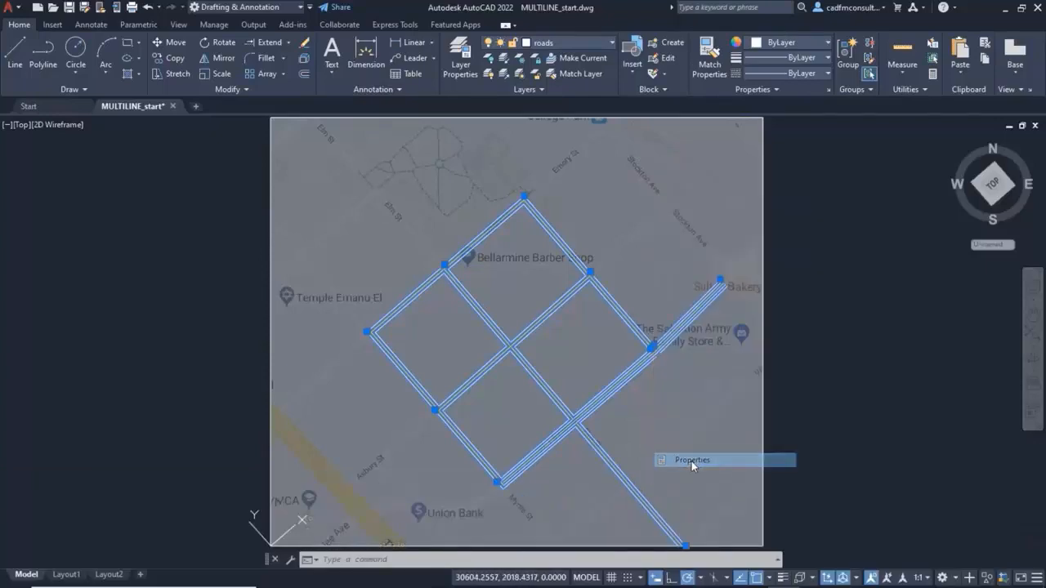
drag(380, 289, 312, 299)
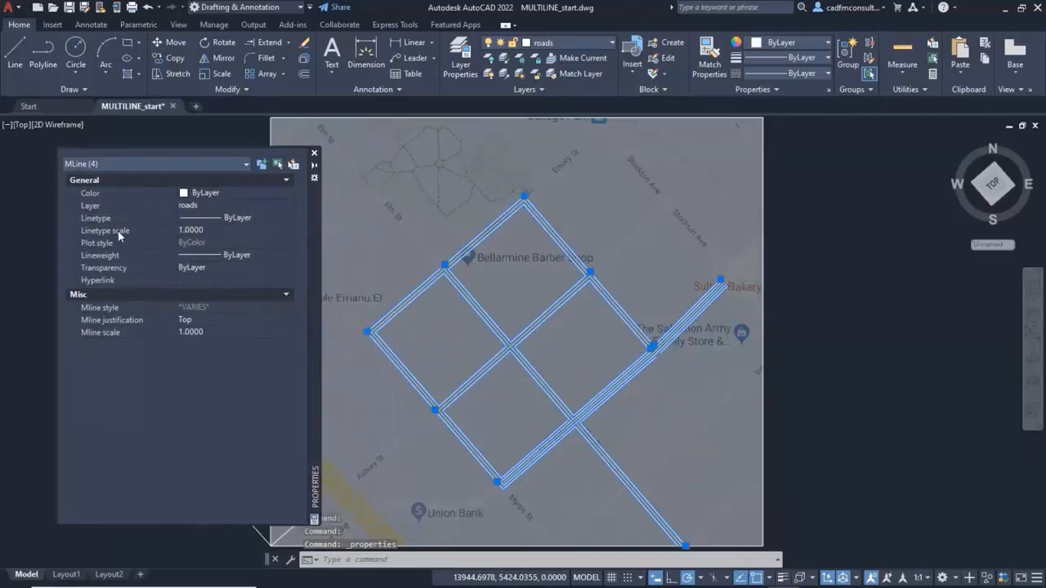
click(210, 231)
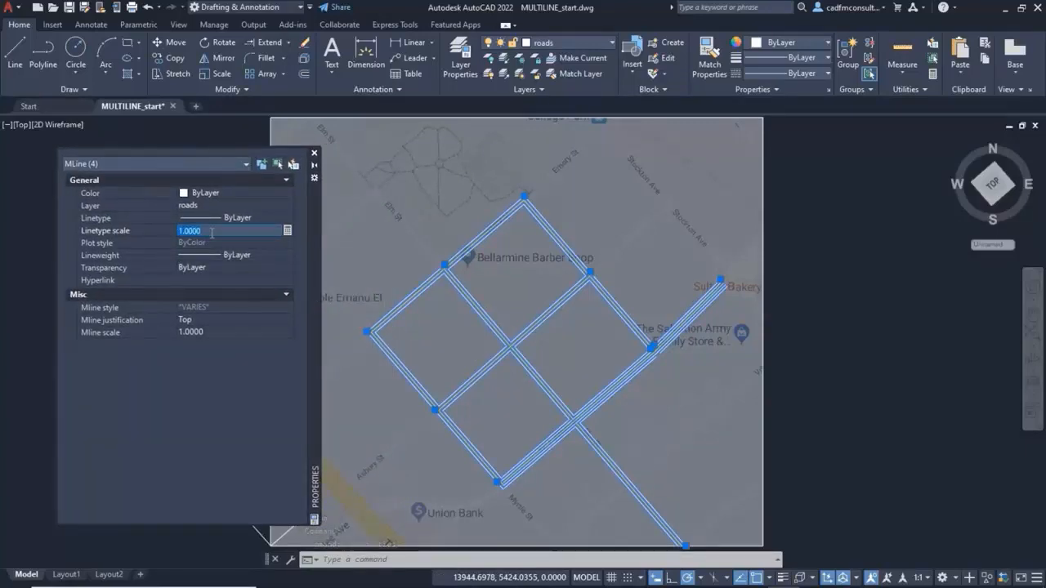
text(100)
key(Return)
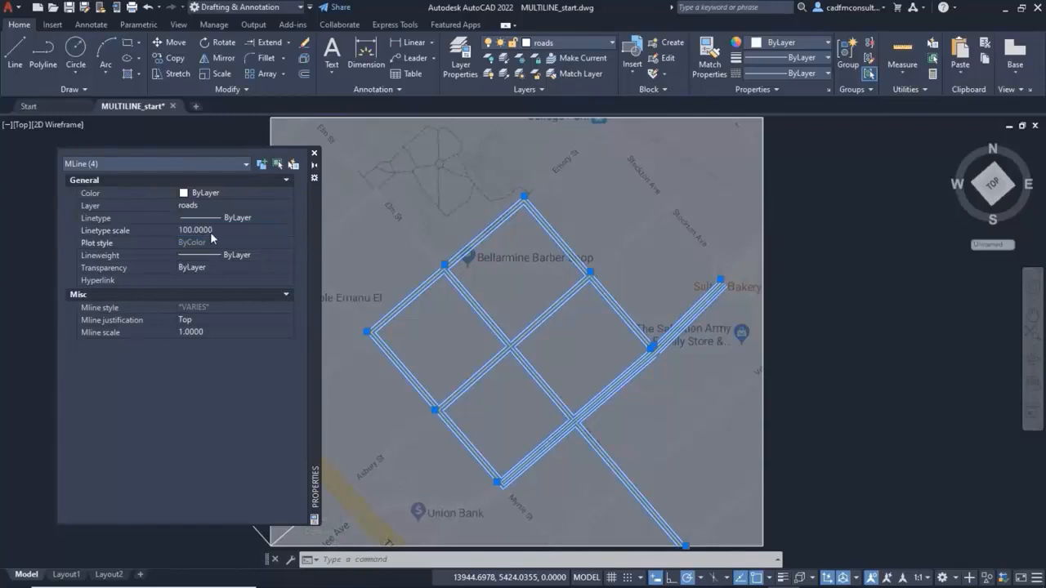
click(315, 155)
key(Escape)
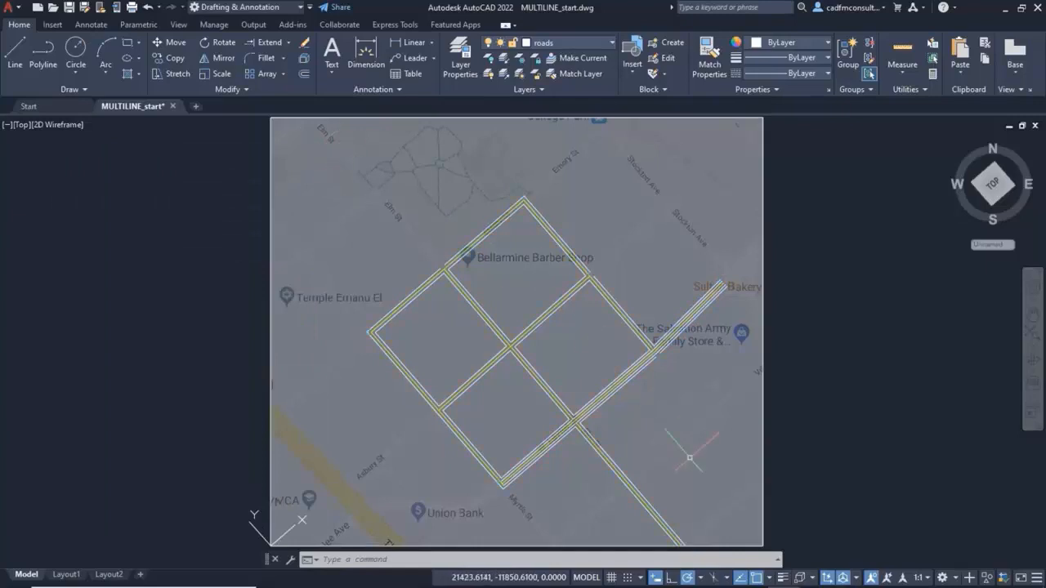
Examine the dashed and center lines of the W Taylor St multiline close up along its length
scroll(607, 386, up, 5)
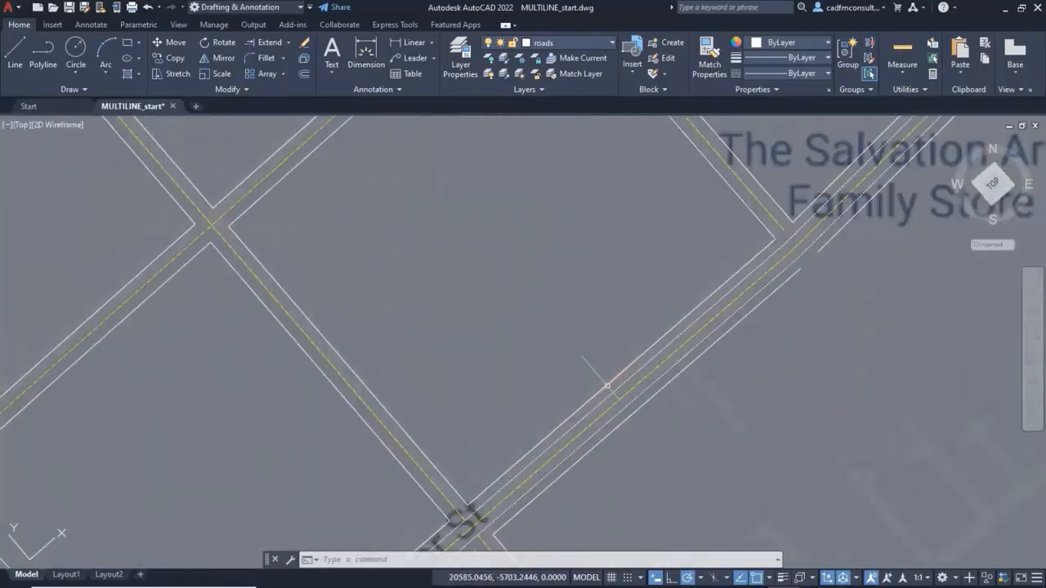
scroll(607, 385, up, 2)
scroll(607, 386, up, 1)
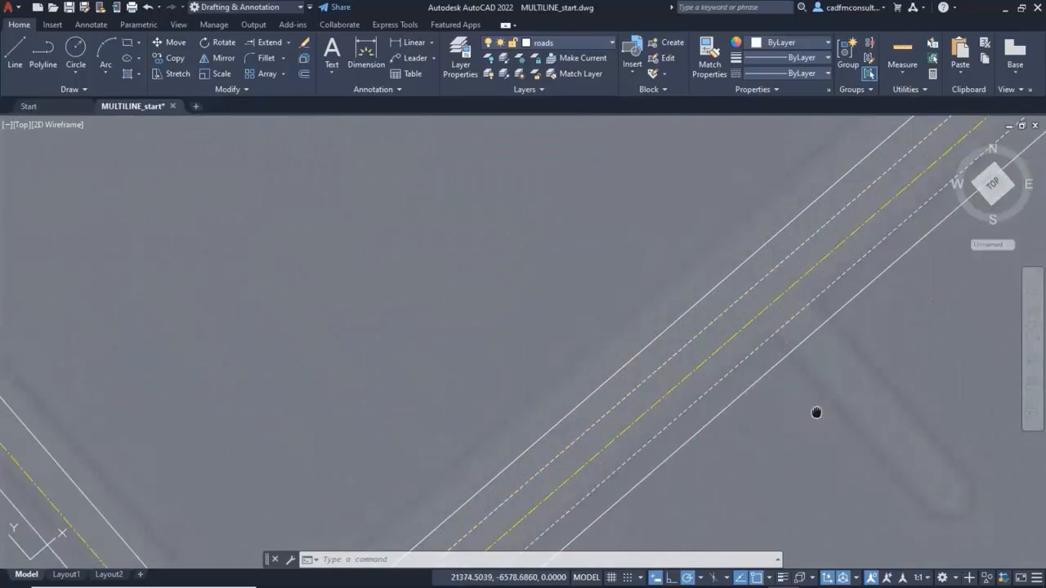
middle_drag(815, 414, 639, 384)
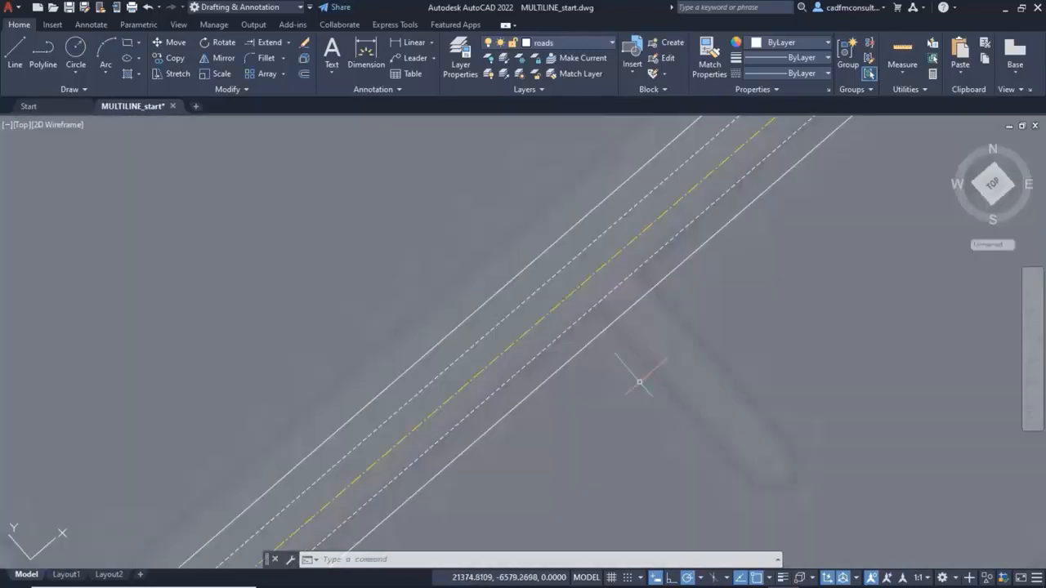
scroll(639, 382, down, 3)
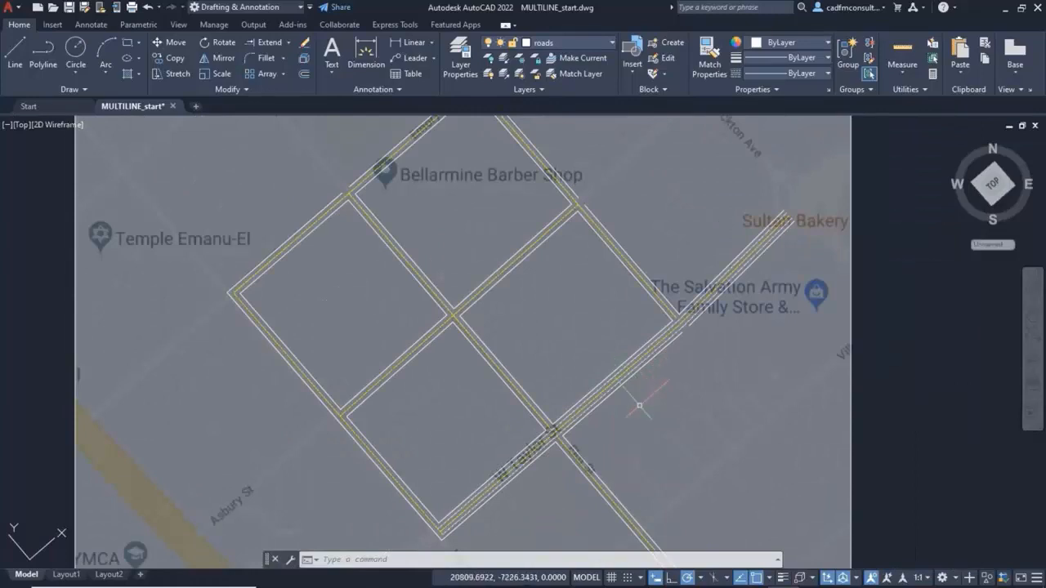
scroll(676, 336, up, 3)
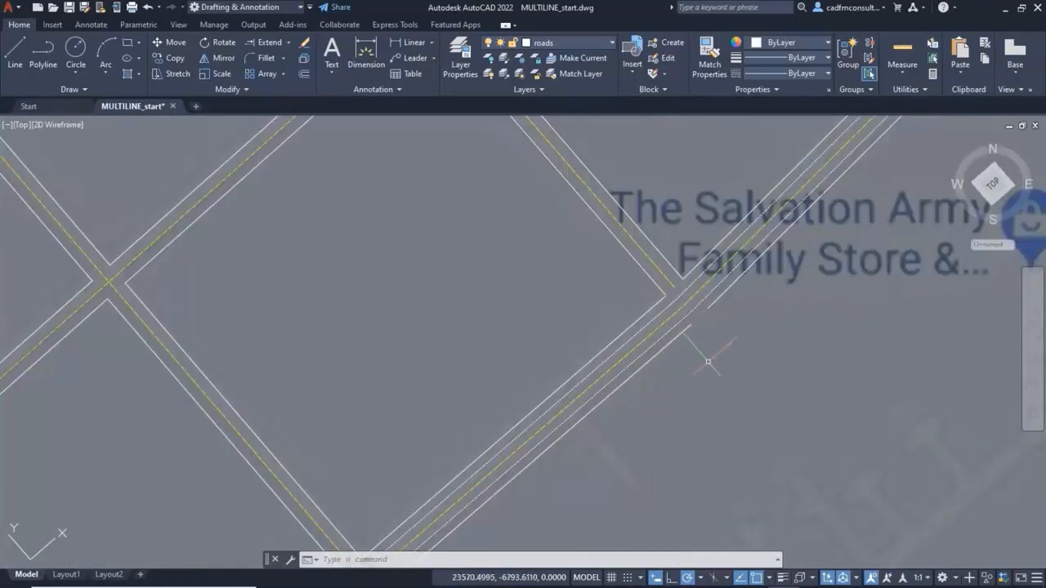
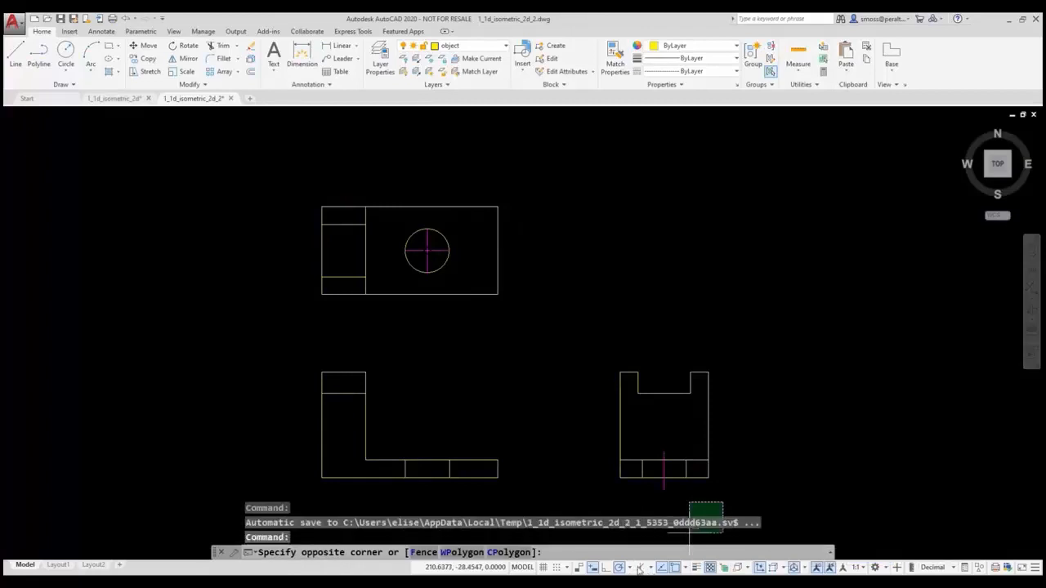
On Isoplane Left, start the L-shaped side profile with a 100 line at 150° and a 60 line straight up
click(651, 568)
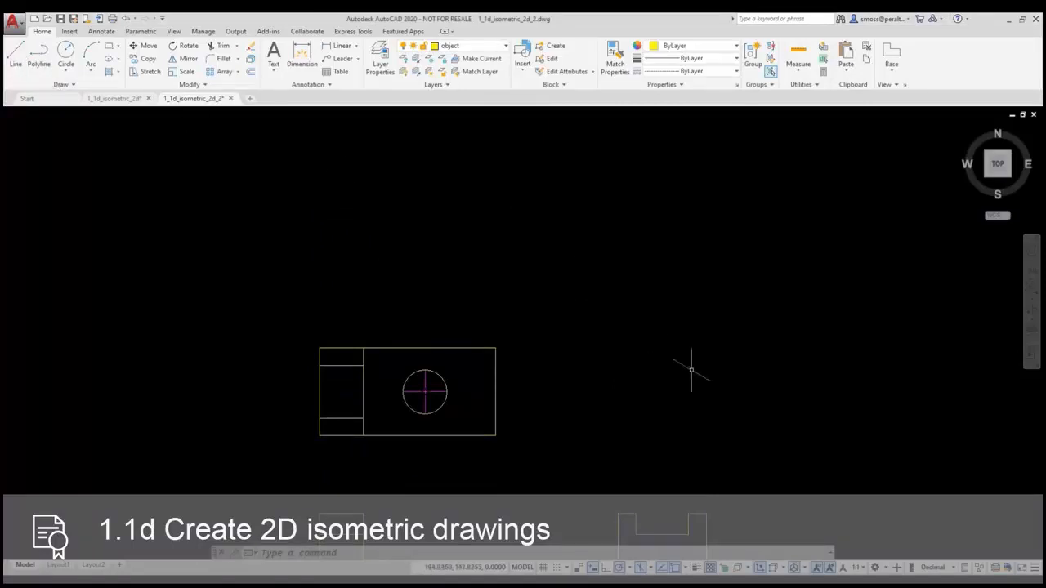
click(16, 54)
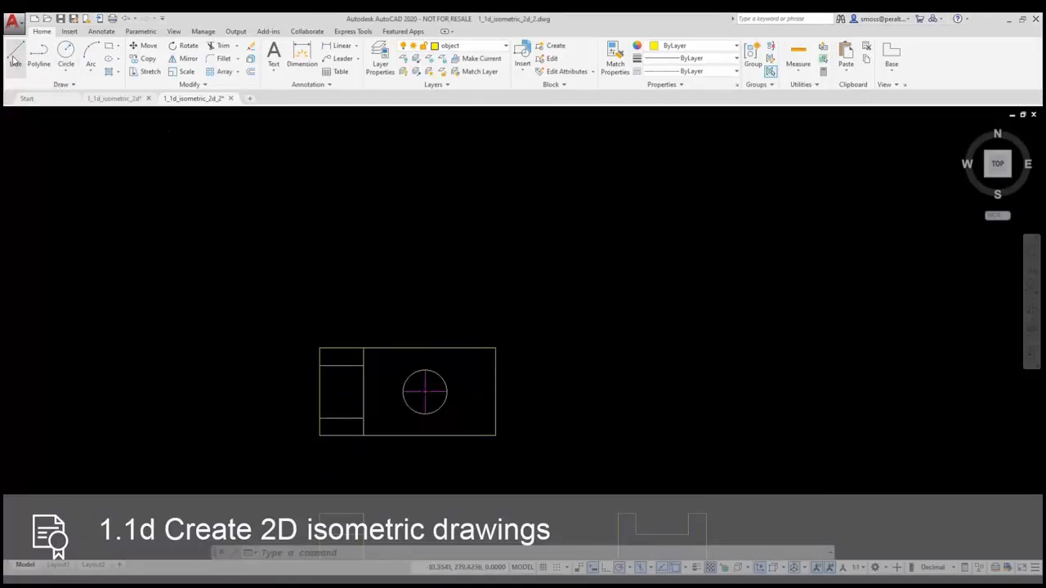
click(783, 439)
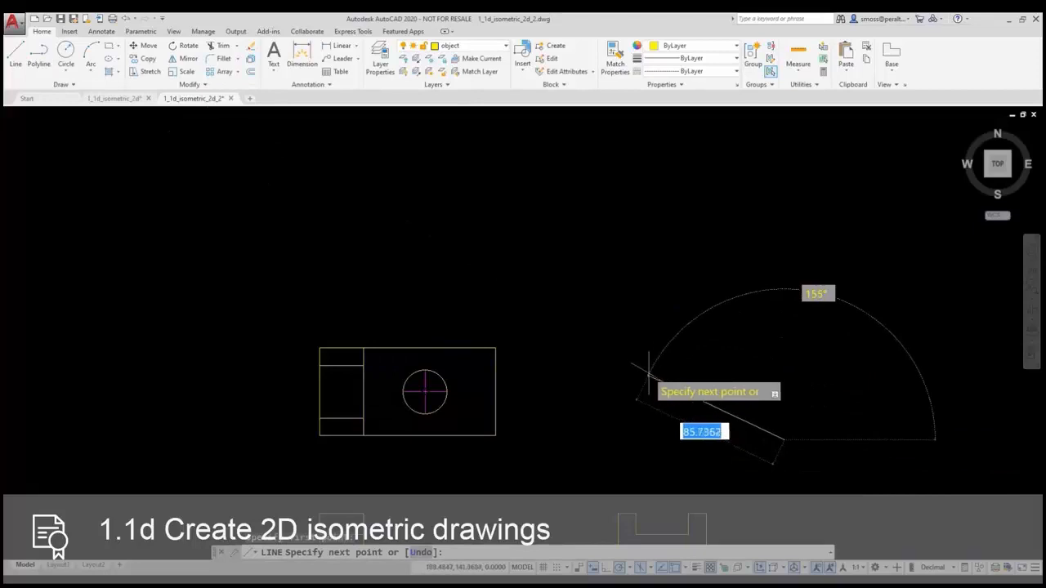
text(100)
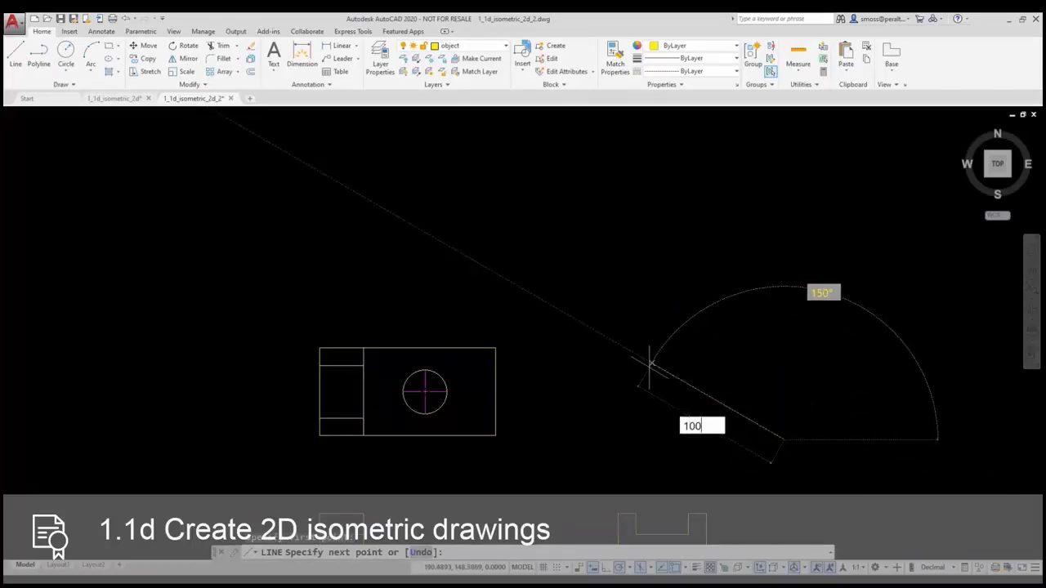
key(Return)
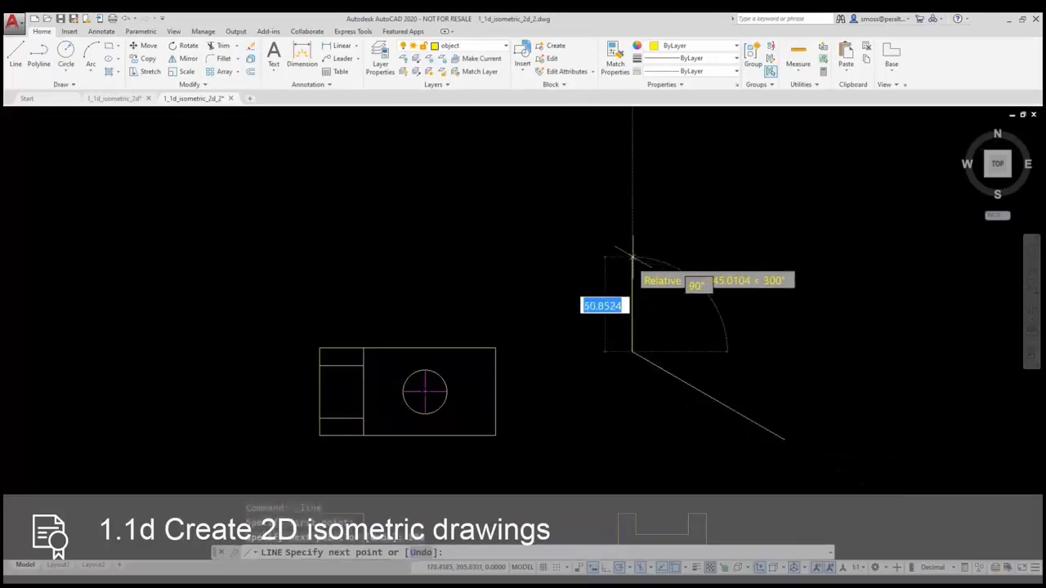
text(60)
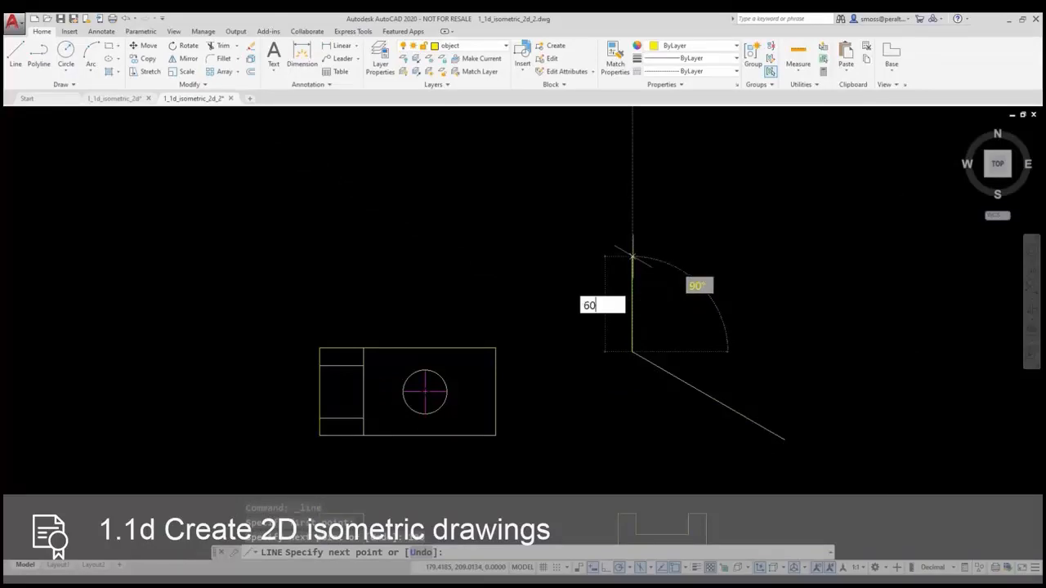
key(Return)
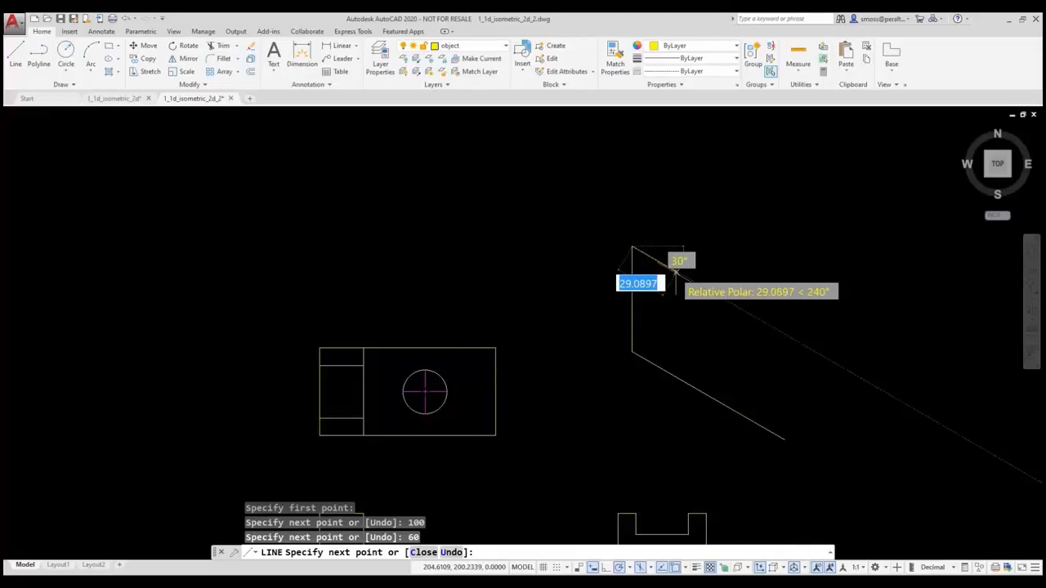
Complete the L-shaped profile with lines 25 down the 30° axis, 50 straight down and 75 along the foot, ending at the start point
text(25)
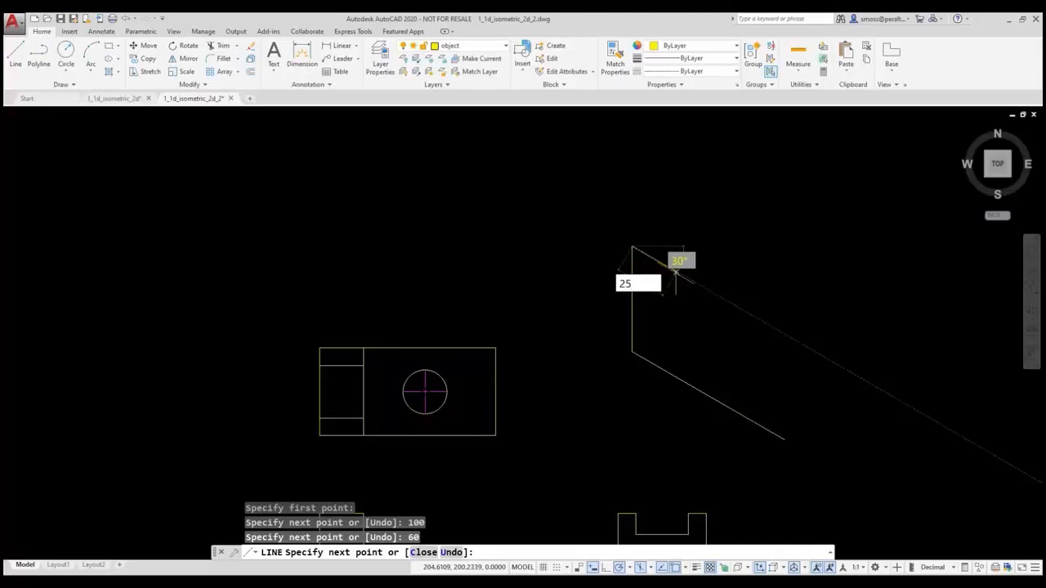
key(Return)
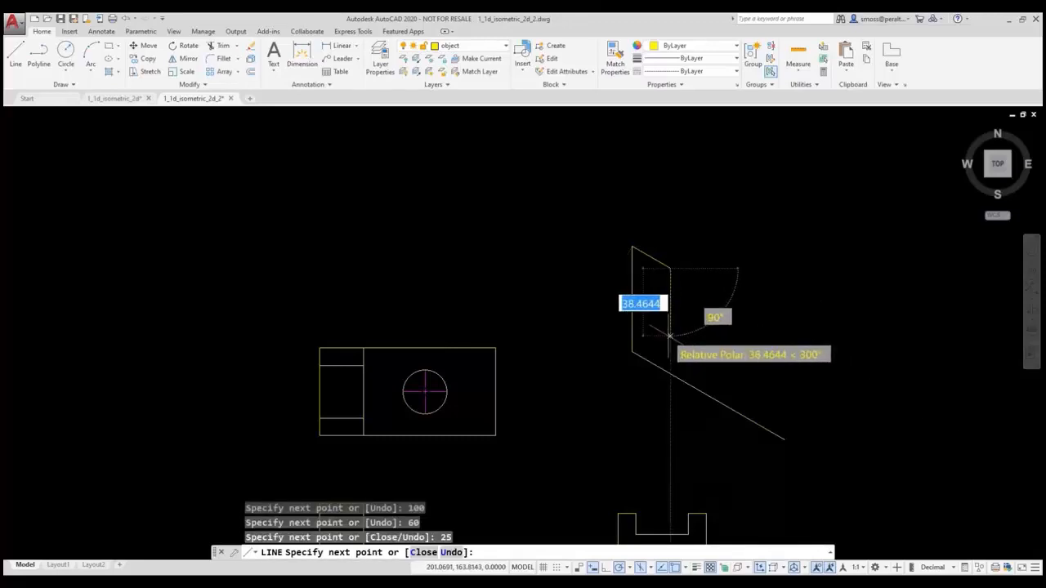
text(50)
key(Return)
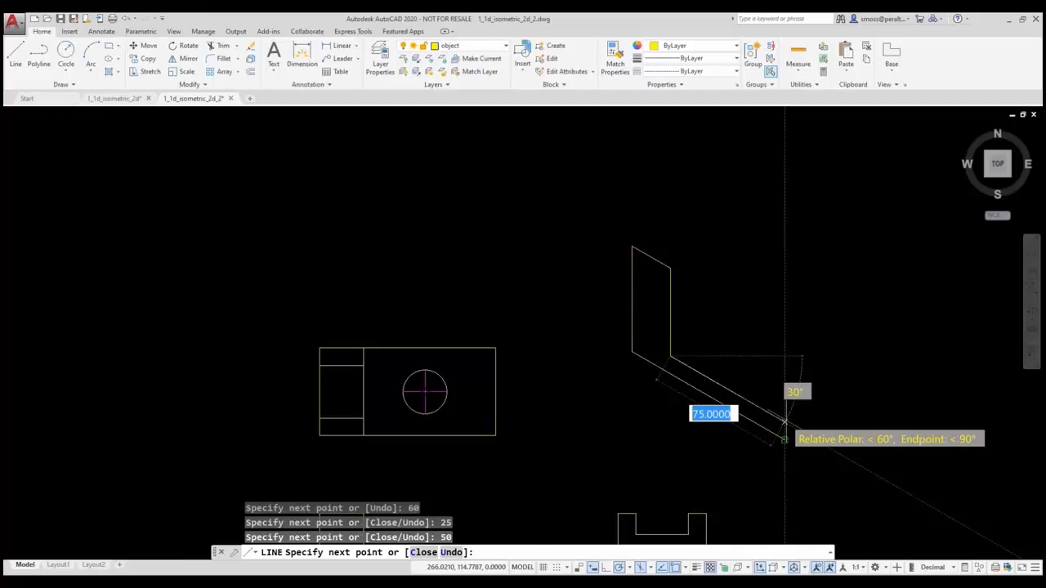
click(785, 422)
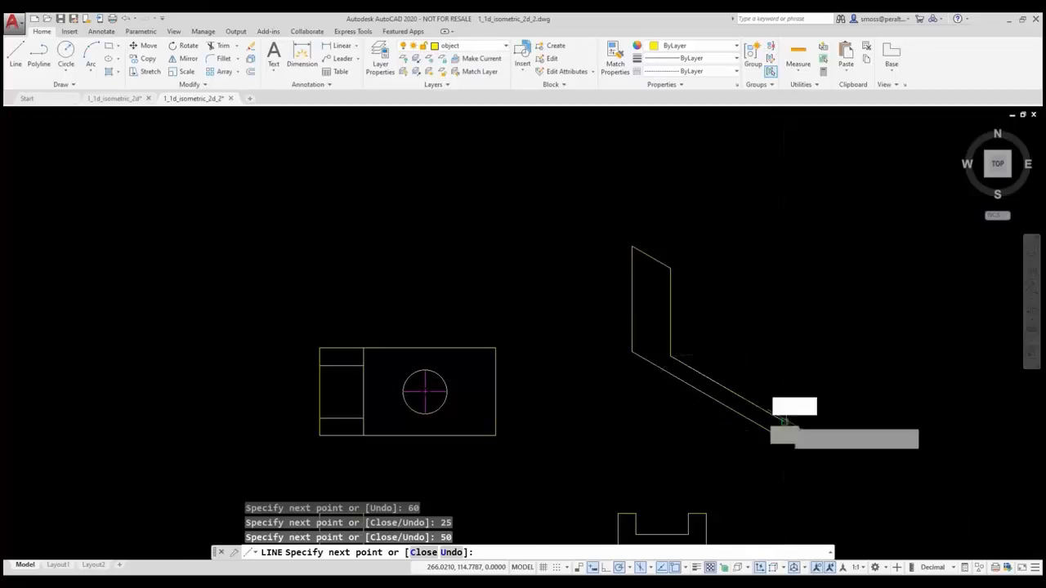
right_click(783, 440)
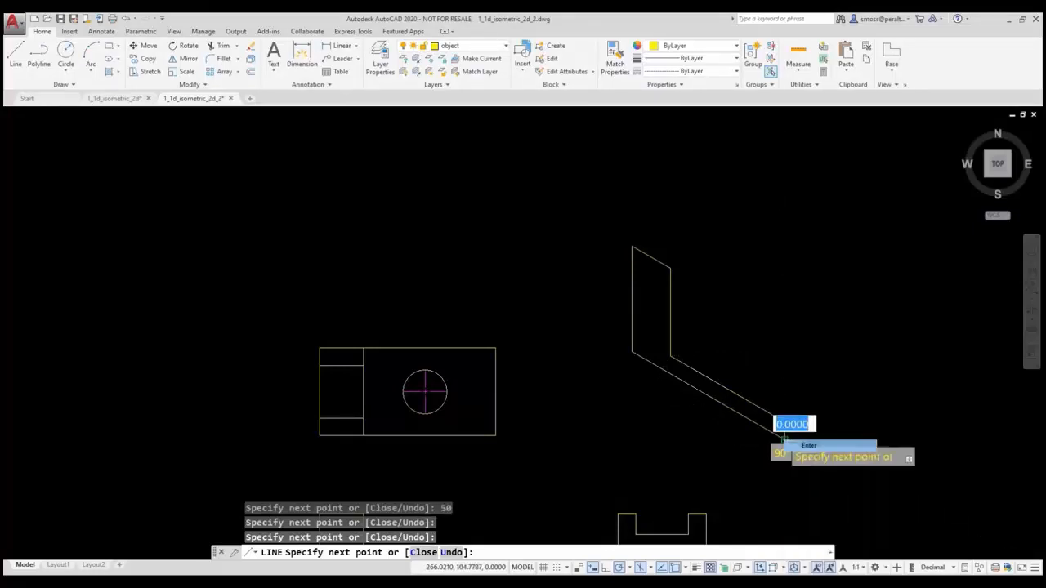
click(807, 445)
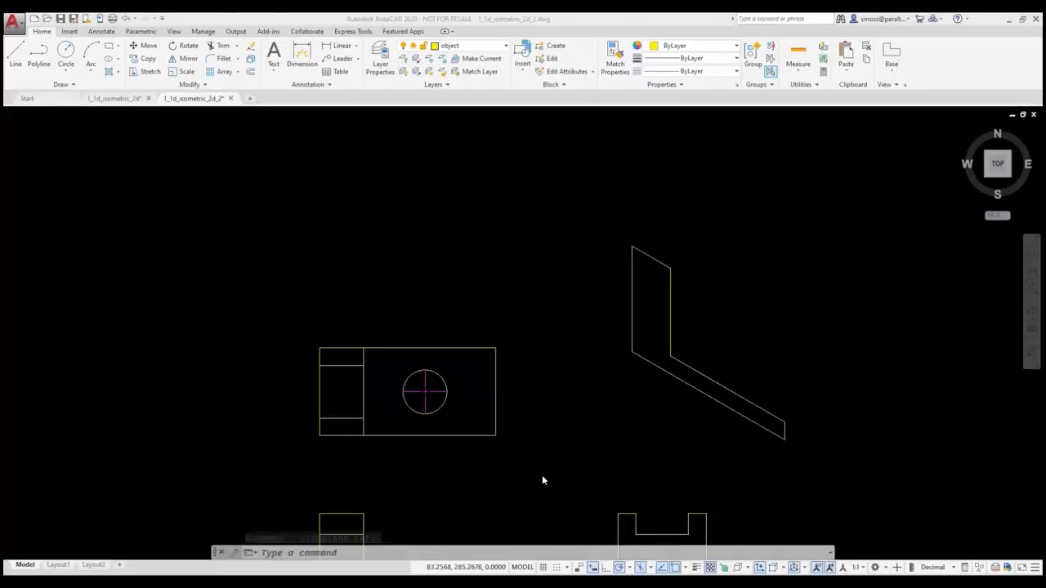
Switch to Isoplane Right and draw the foot's end face: 50 at 30°, 10 straight up, then back to the profile's upper corner
click(650, 569)
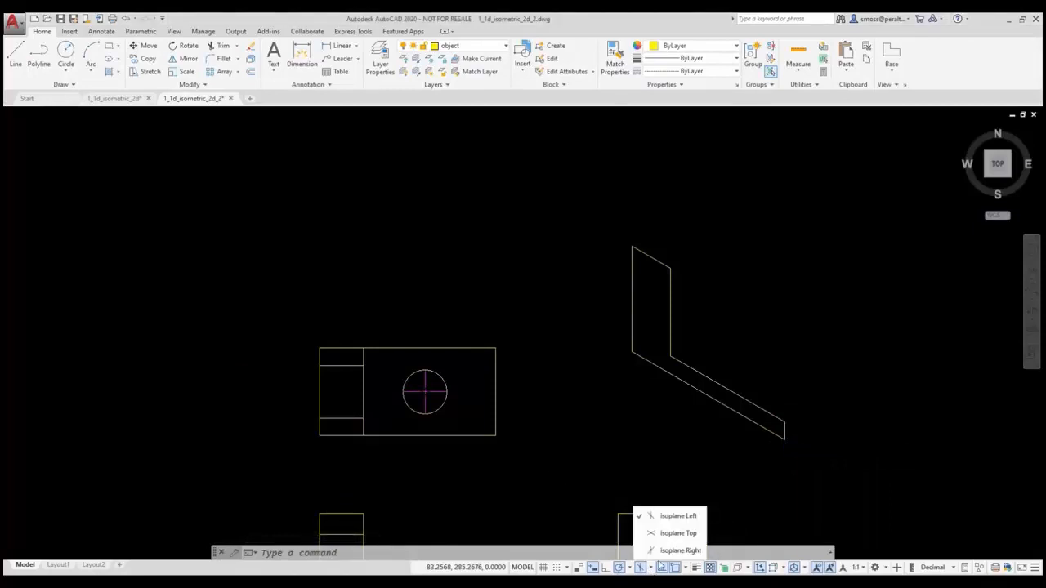
click(678, 551)
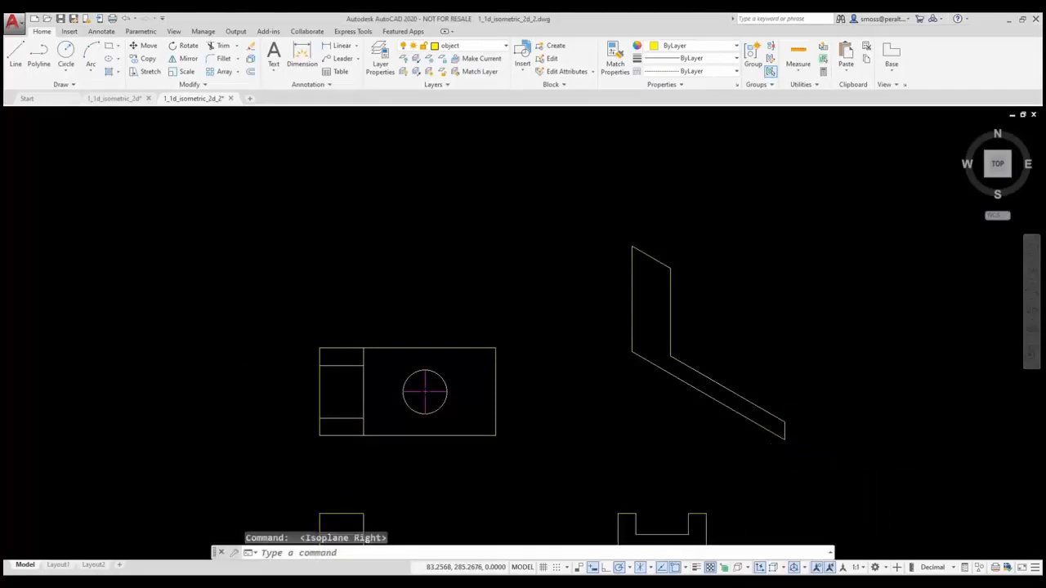
right_click(660, 438)
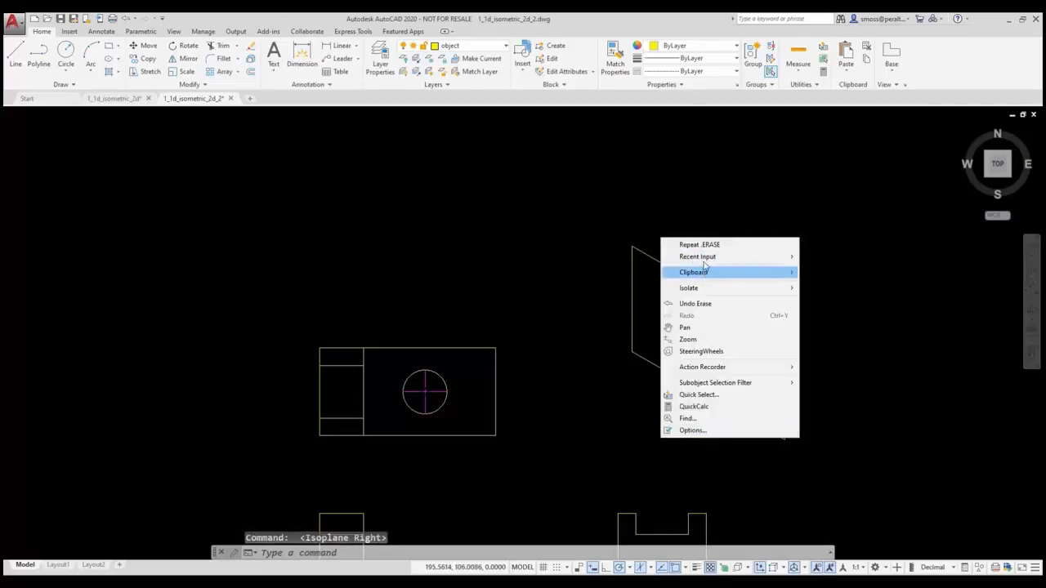
mouse_move(711, 256)
click(832, 270)
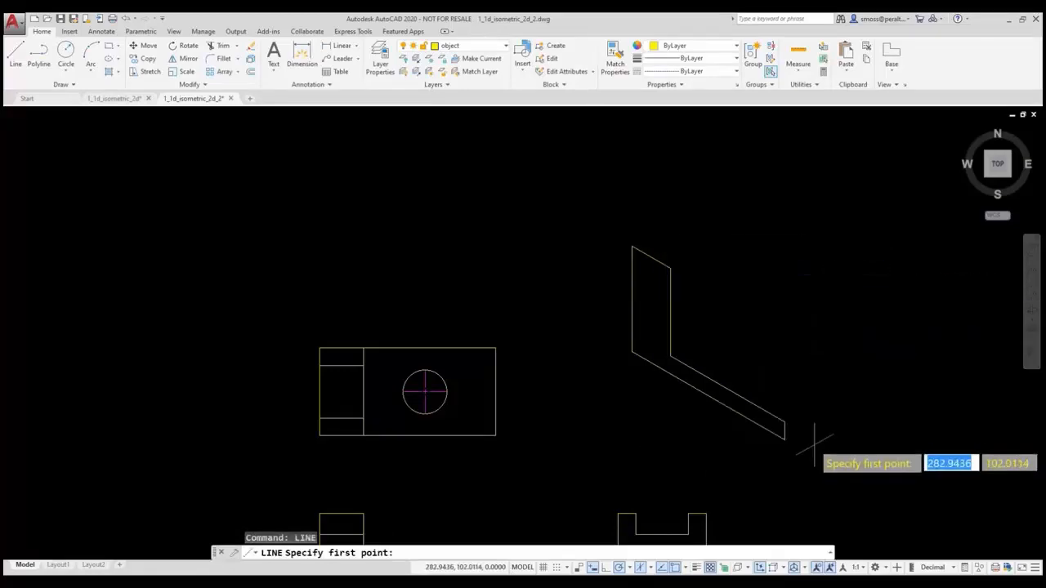
click(785, 439)
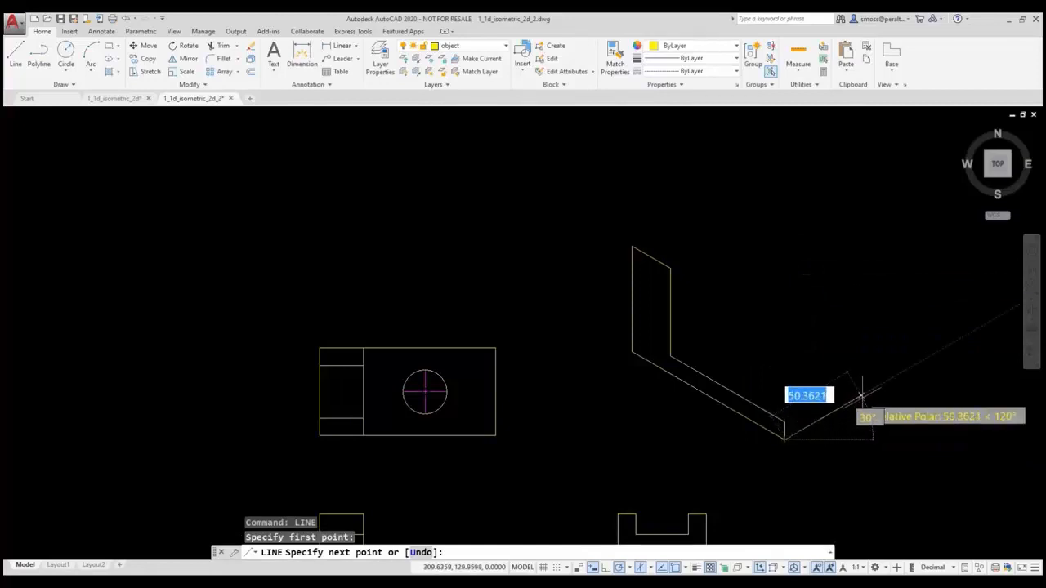
text(50)
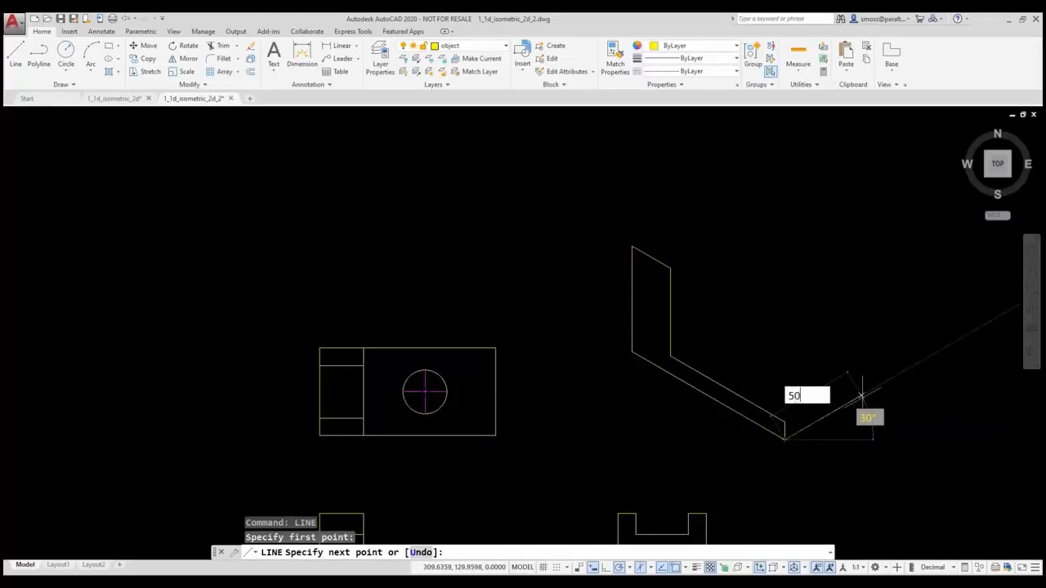
key(Return)
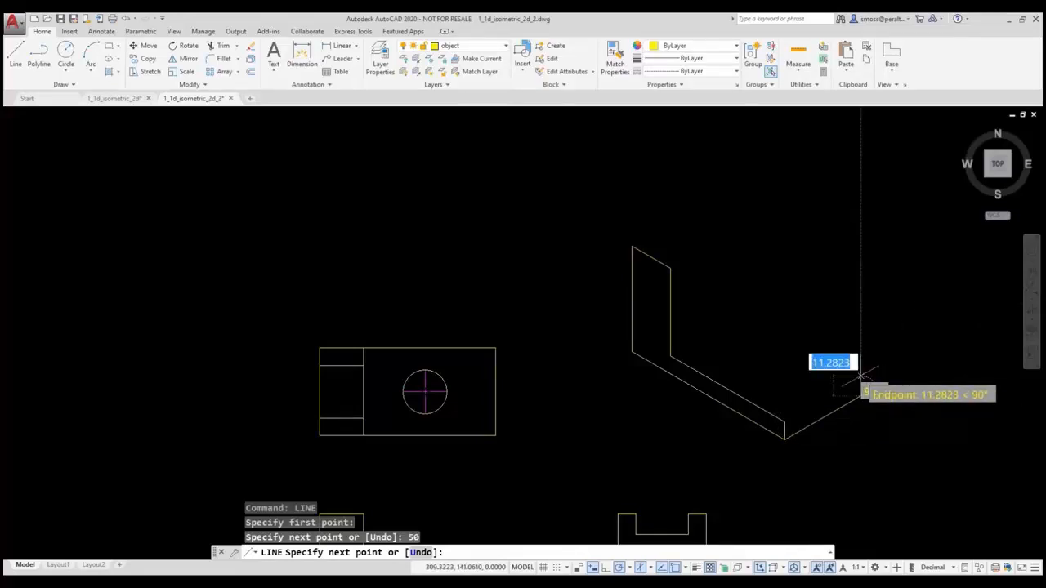
text(10)
key(Return)
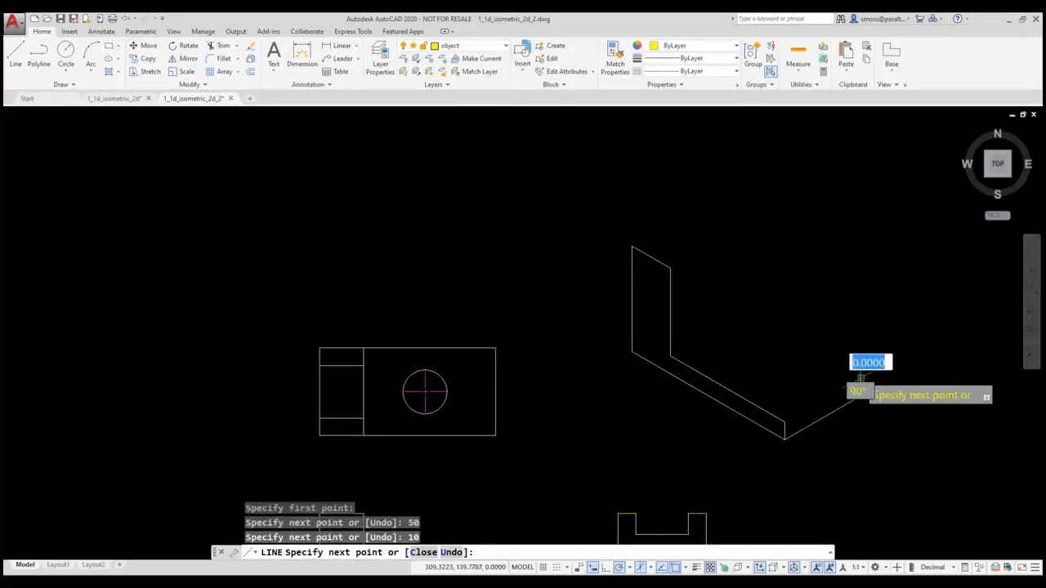
right_click(781, 423)
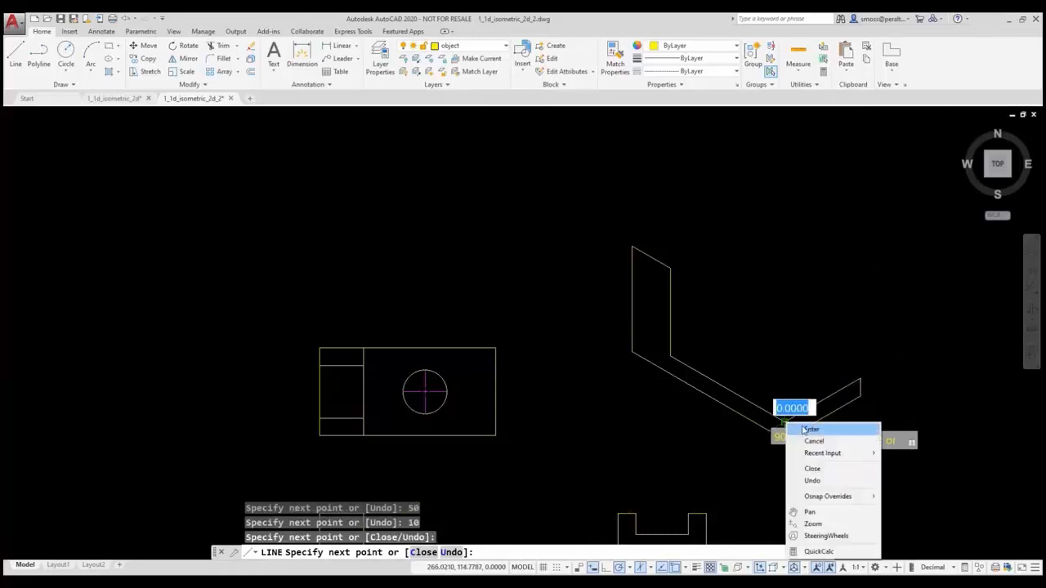
click(805, 430)
Start the upright's notched face from the profile's inner top corner with lines 10 at 30°, 12 straight down and 30 at 30°
right_click(745, 282)
click(764, 290)
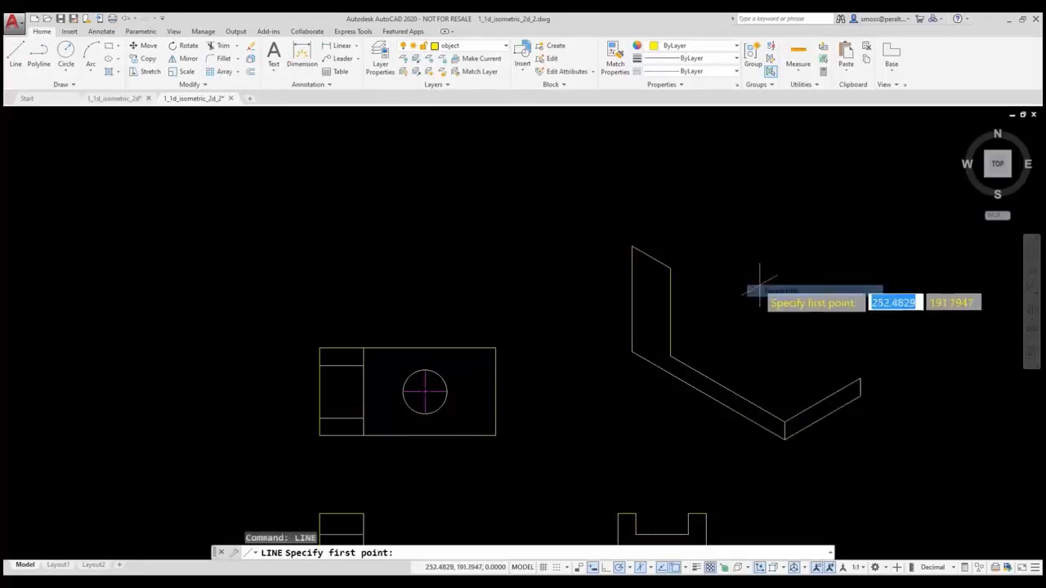
click(669, 267)
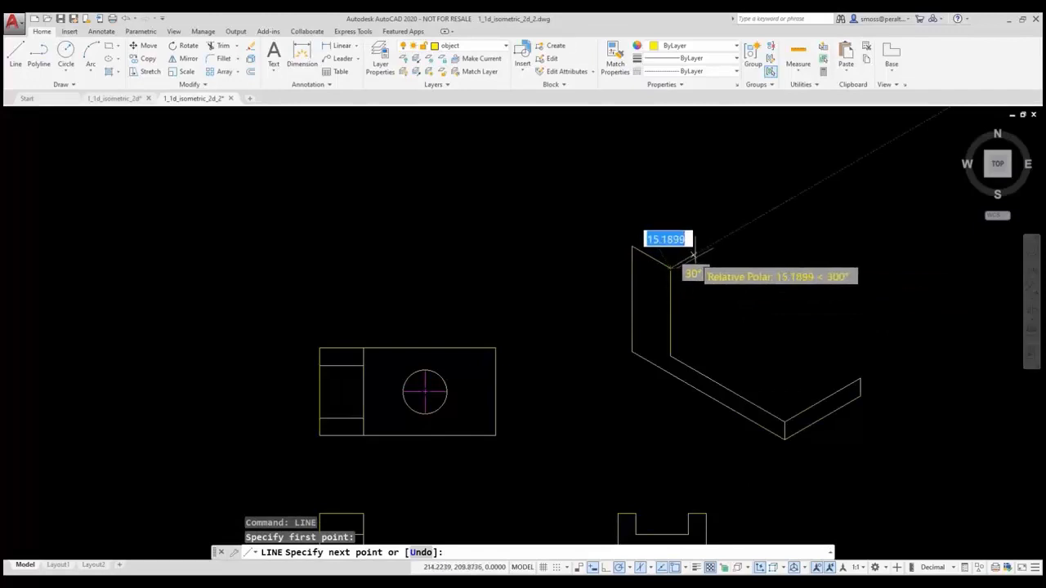
text(10)
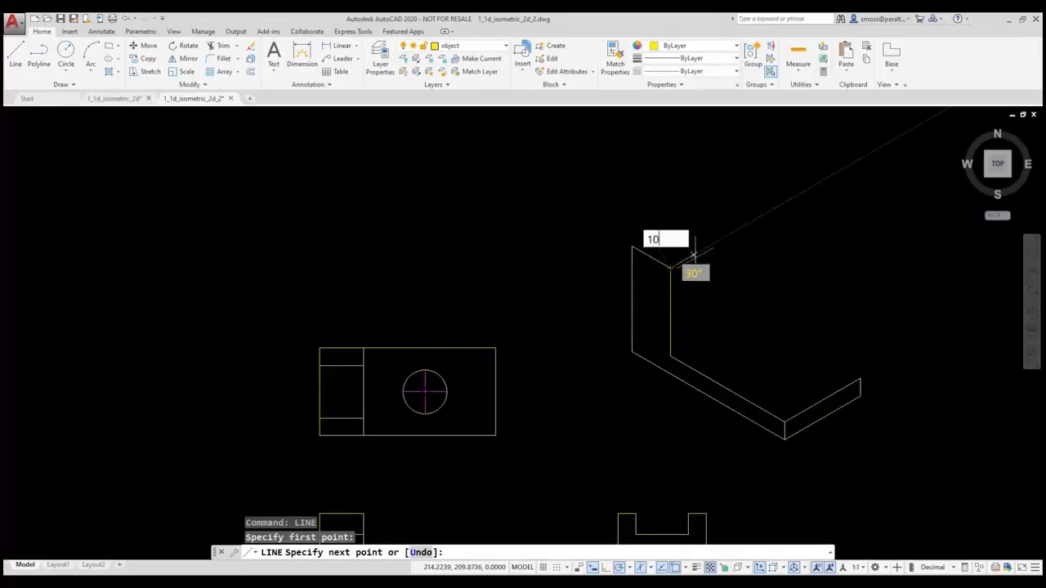
key(Return)
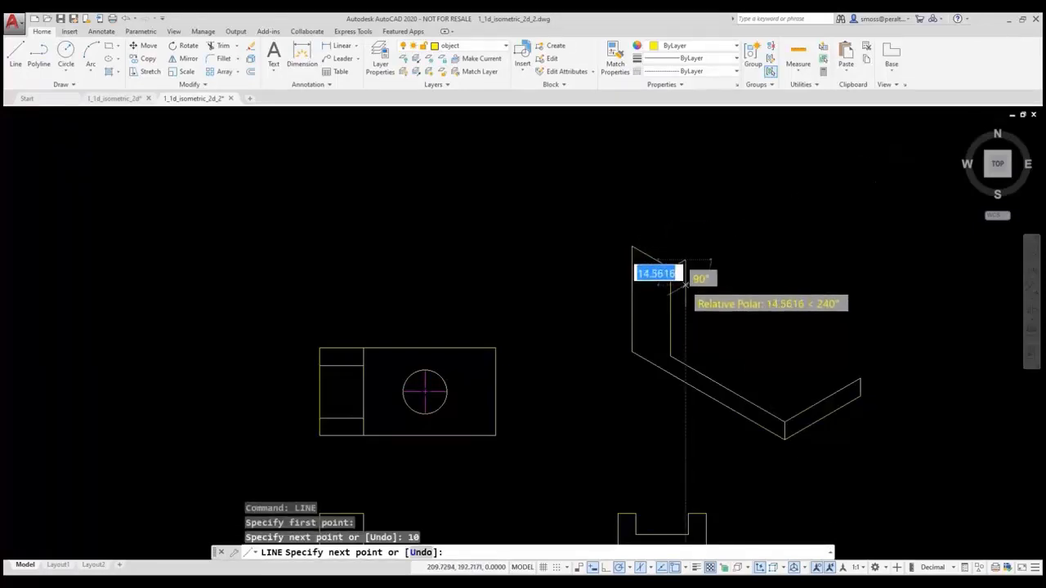
text(12)
key(Return)
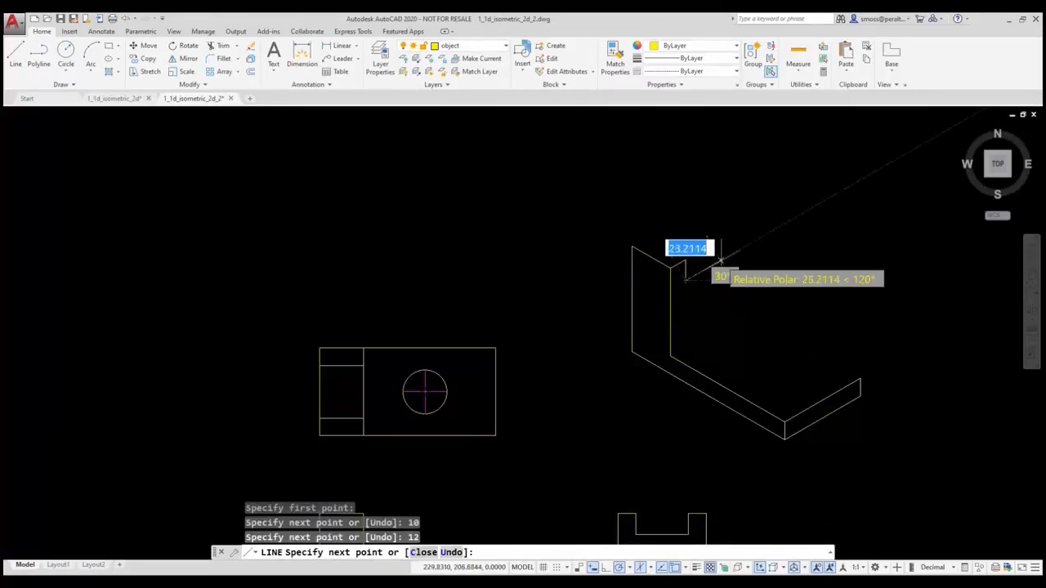
text(30)
key(Return)
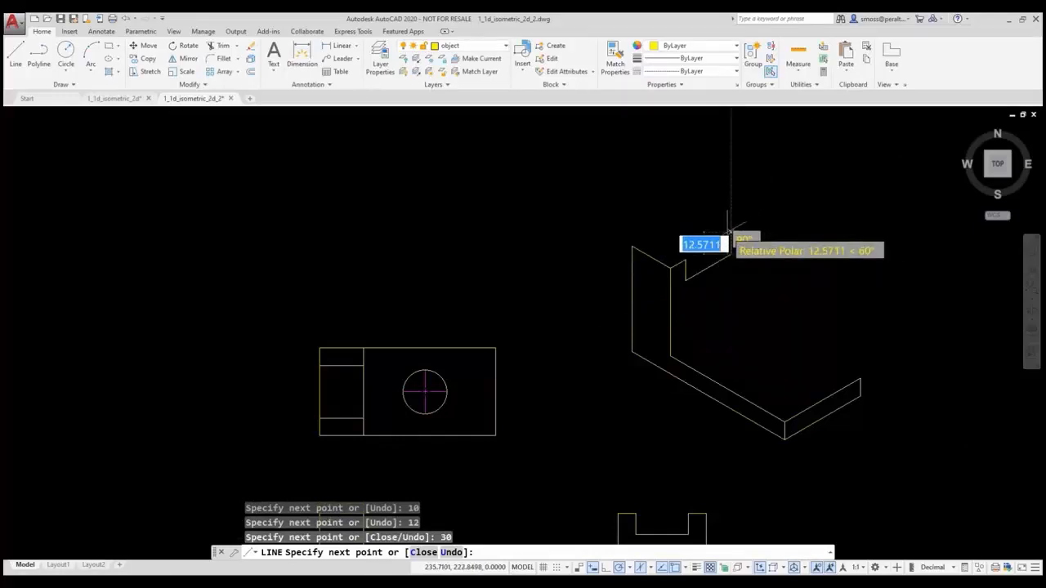
Complete the notched face with lines 12 straight up, 10 at 30° and 50 straight down, ending at the profile's inner corner
text(10)
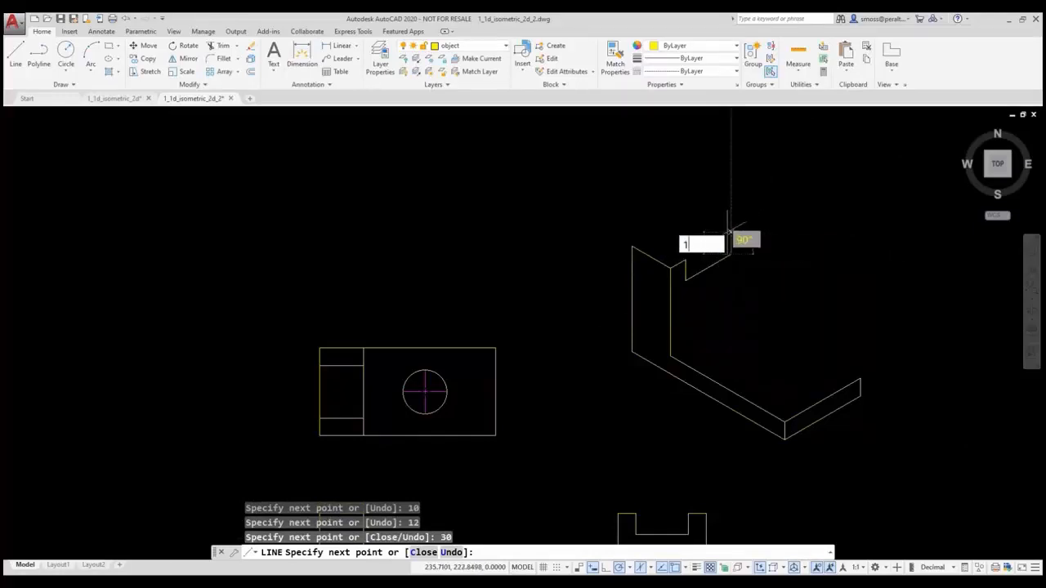
key(Return)
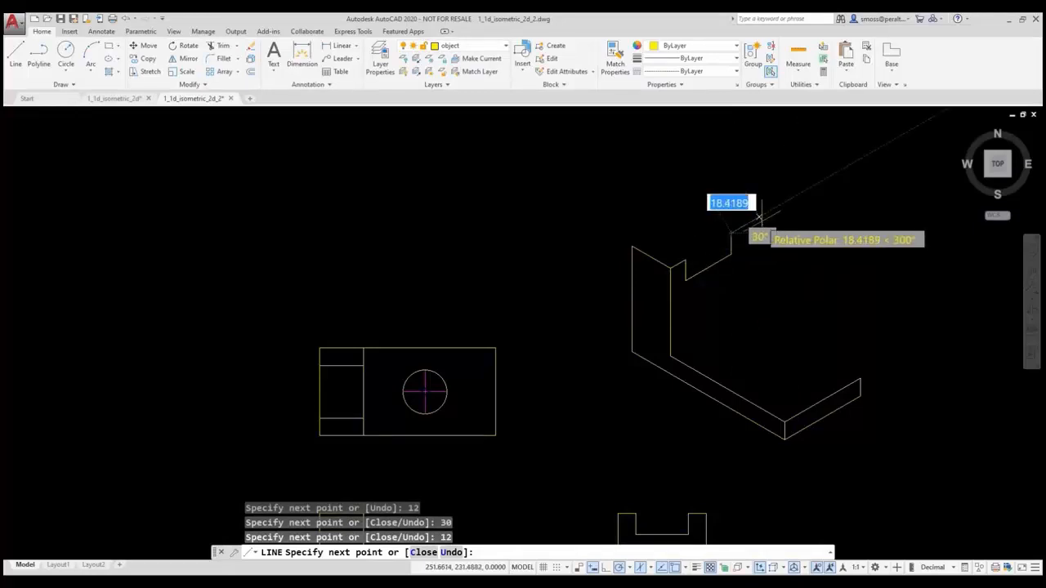
text(10)
key(Return)
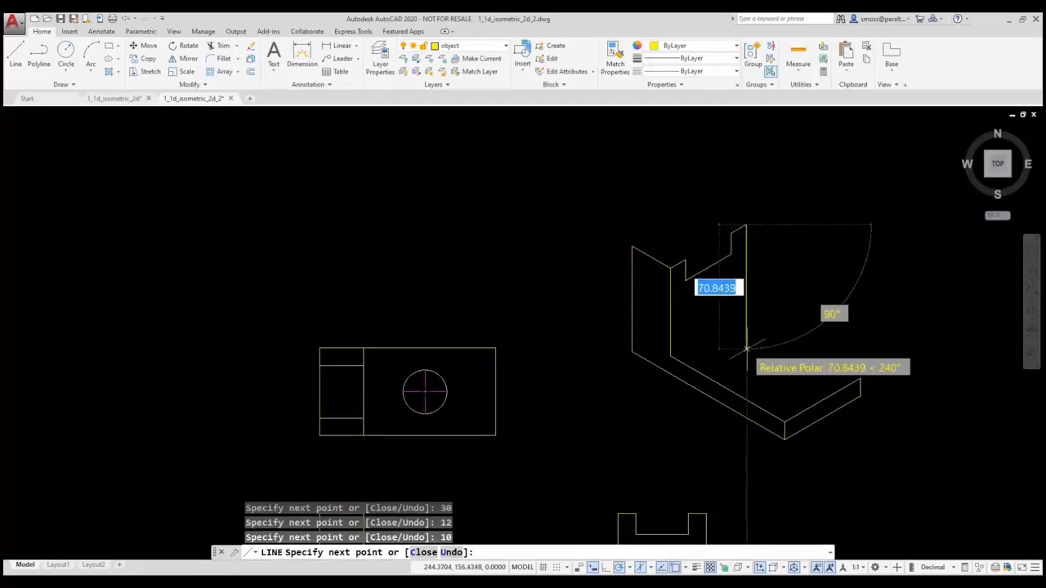
text(50)
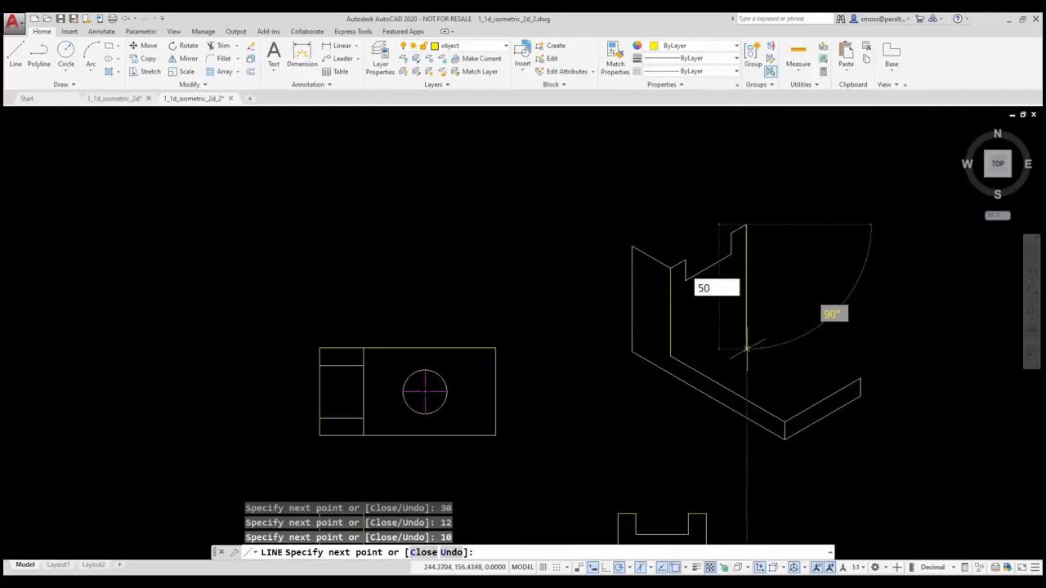
key(Return)
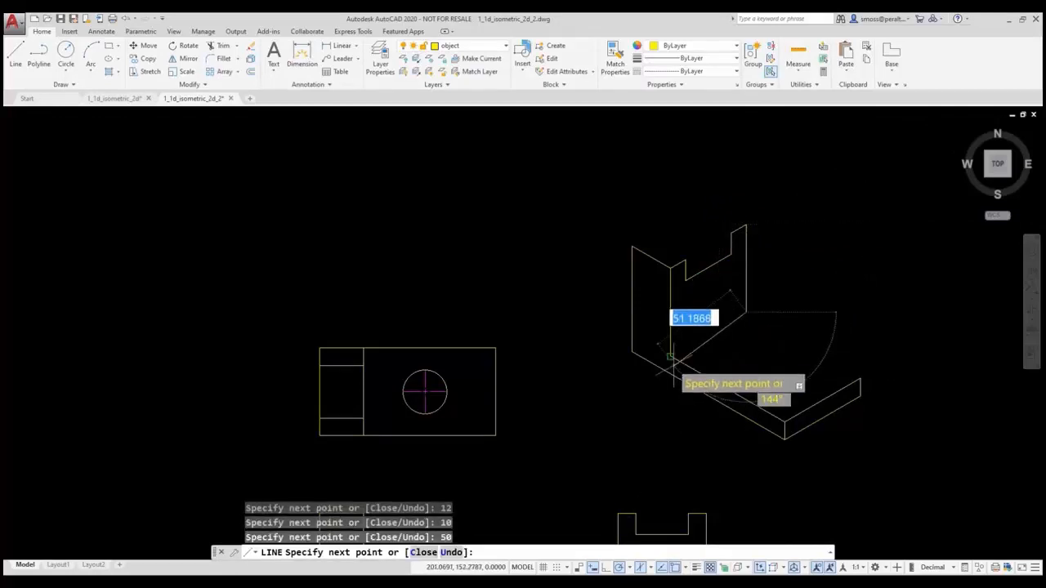
right_click(670, 357)
click(693, 365)
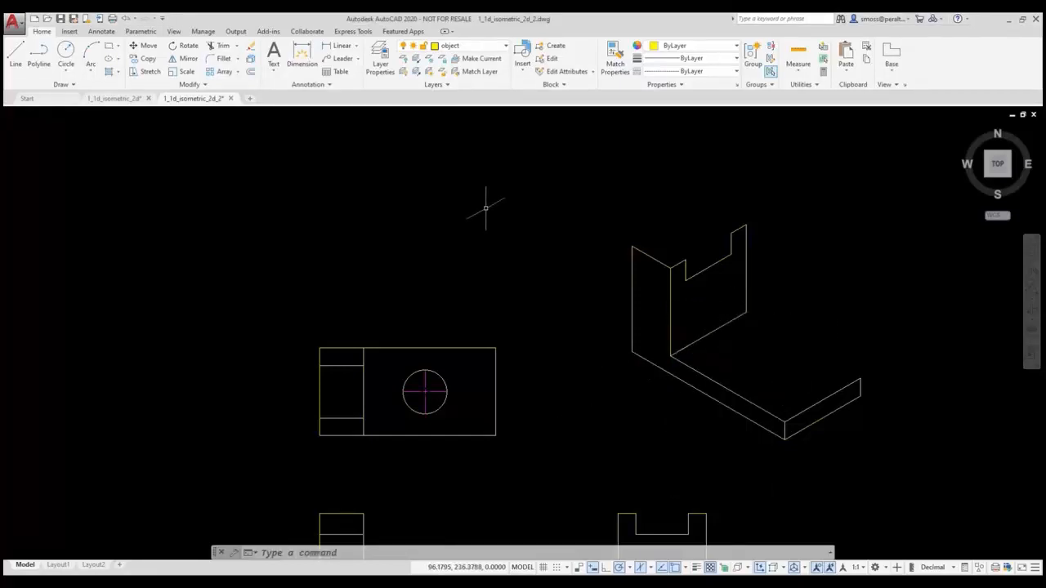
Switch to Isoplane Top and draw the near prong's top face: 10 at 30° from its outer corner, then to the notch corner
key(F5)
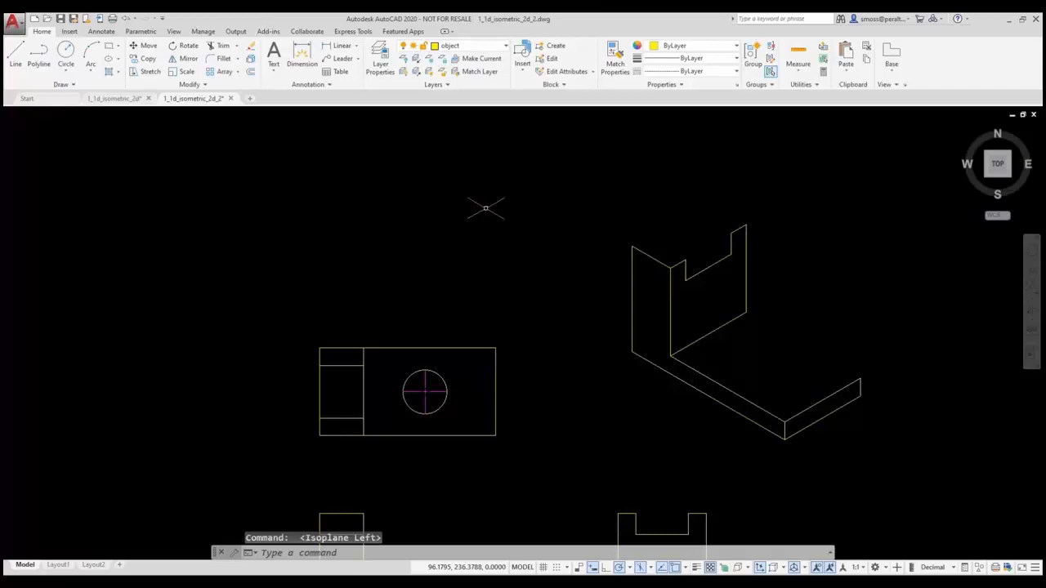
key(F5)
right_click(580, 233)
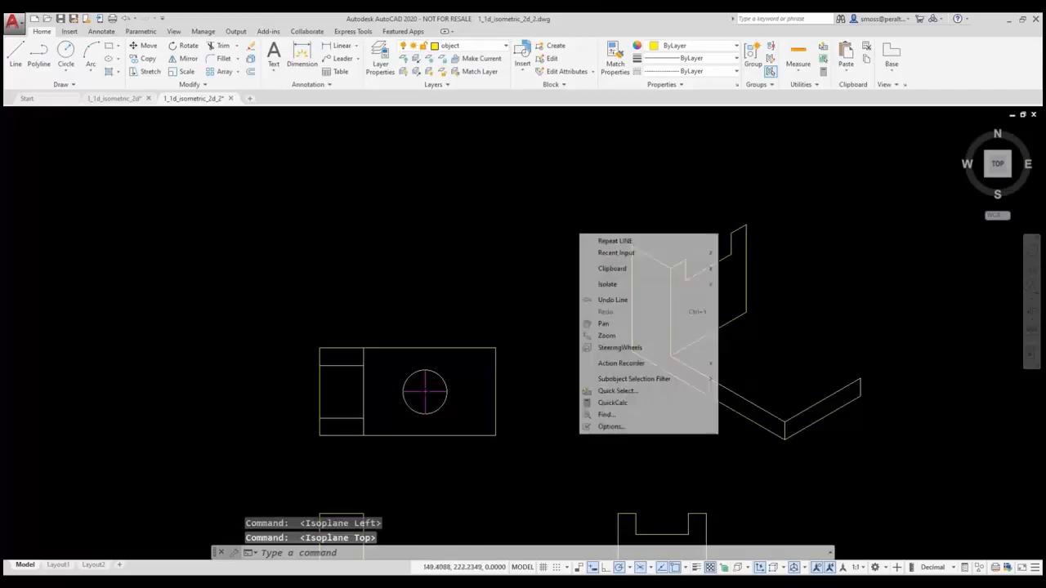
click(607, 241)
click(631, 245)
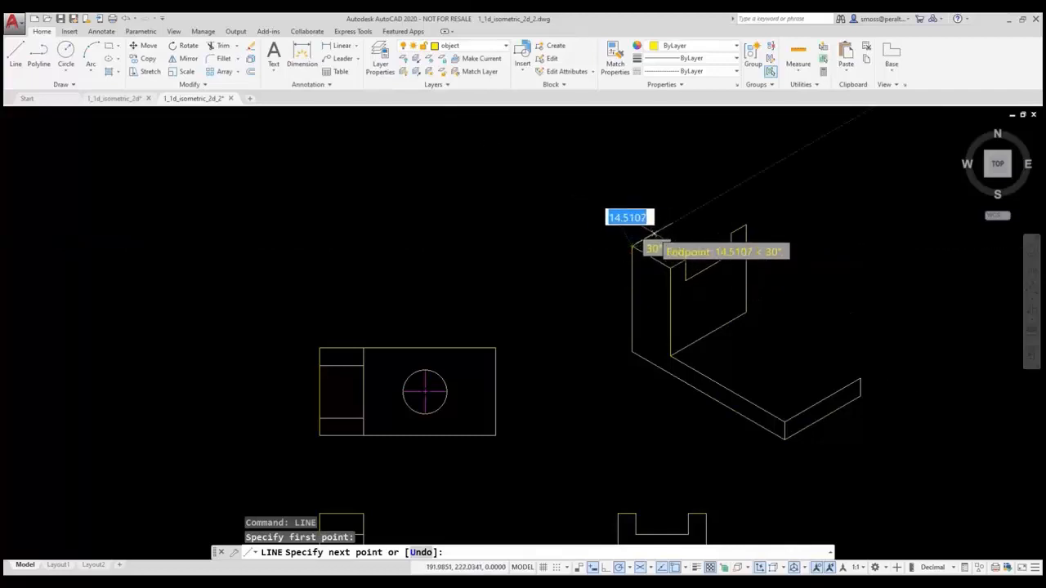
text(10)
key(Return)
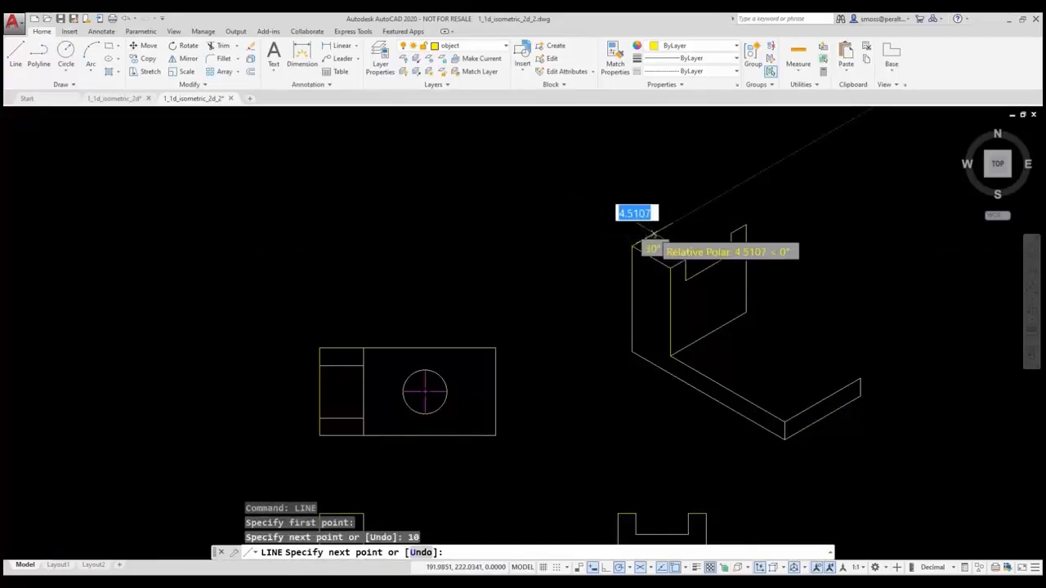
click(679, 257)
right_click(672, 260)
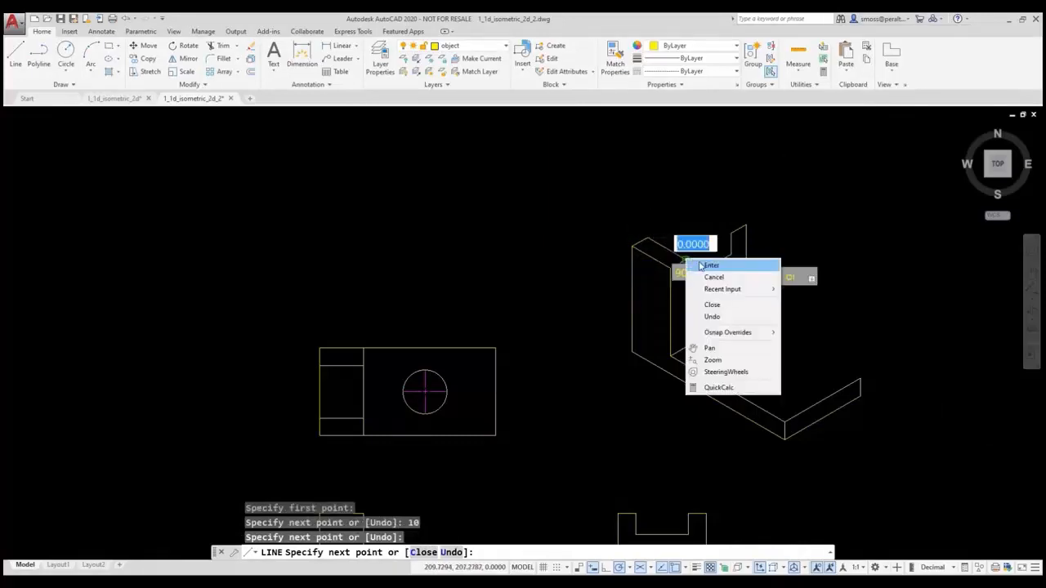
click(695, 268)
Draw the foot's far top edge from the base corner of the upright to the upper far corner of the end face
right_click(673, 206)
click(699, 212)
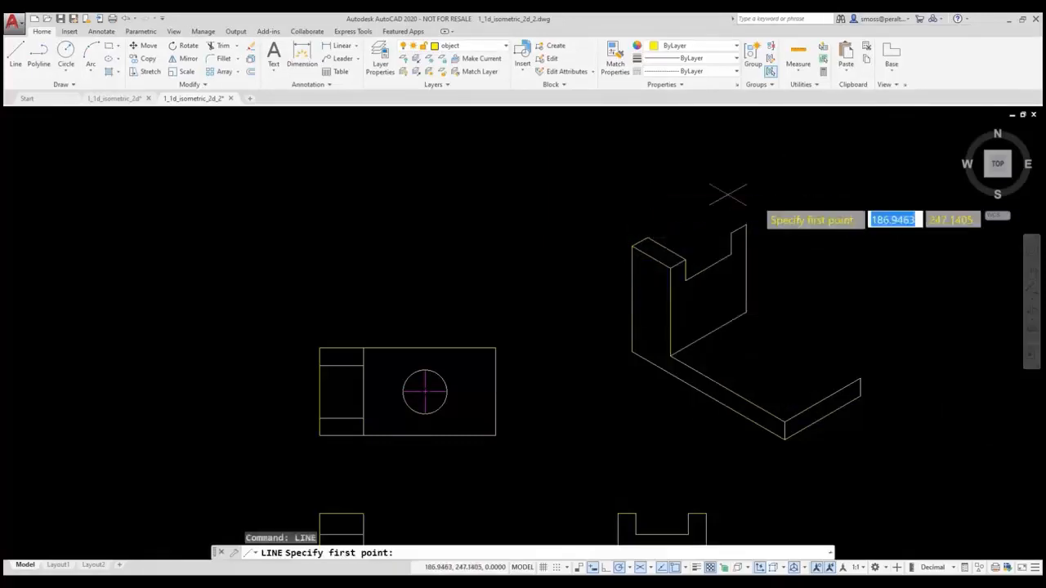
click(745, 314)
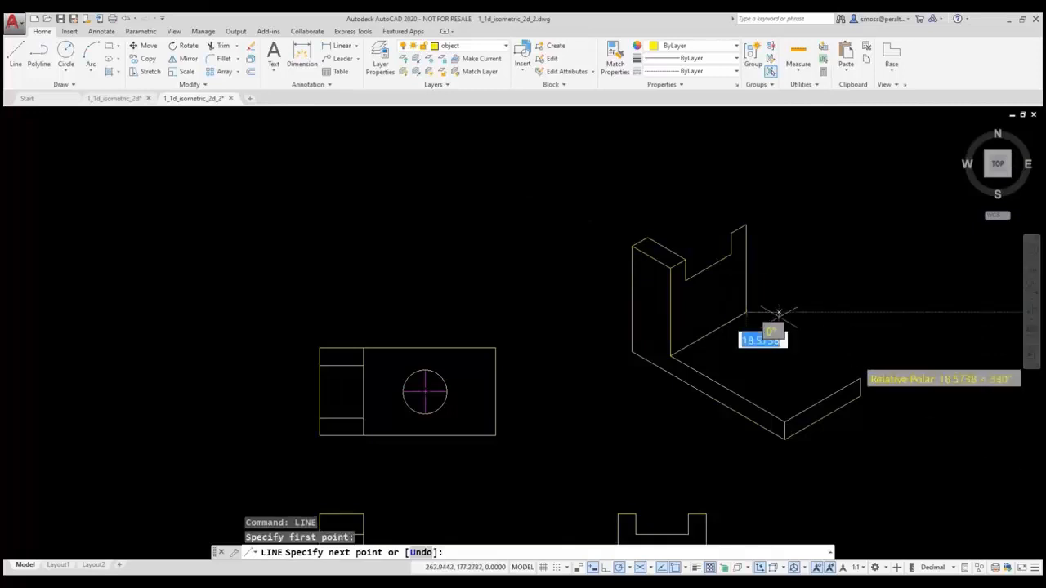
click(859, 378)
right_click(858, 377)
click(868, 383)
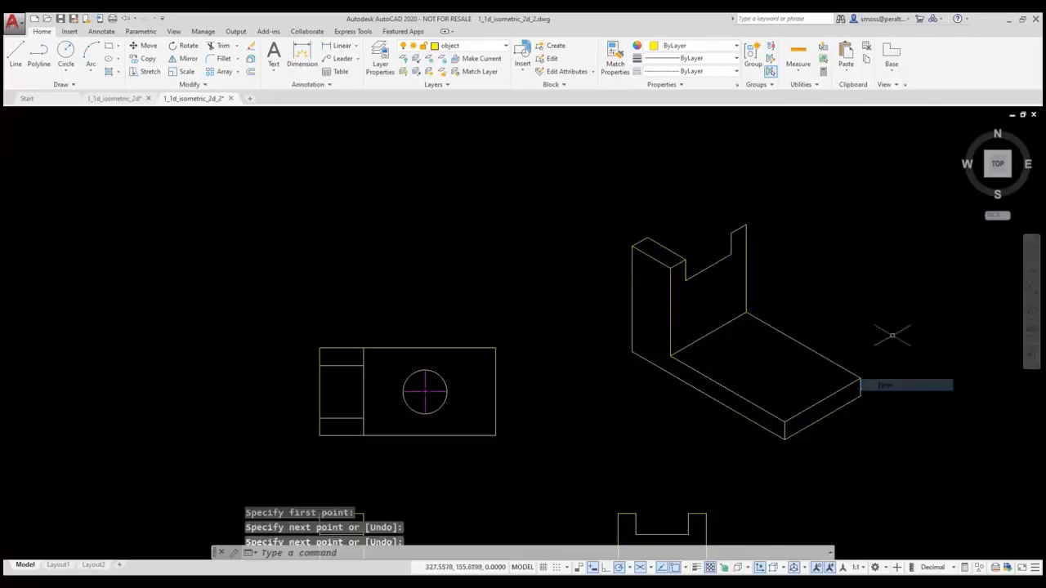
Draw the far prong's top face from the notch's upper corner: 25 at 150°, 10 at 30°, then to the outer top corner
right_click(684, 209)
click(698, 212)
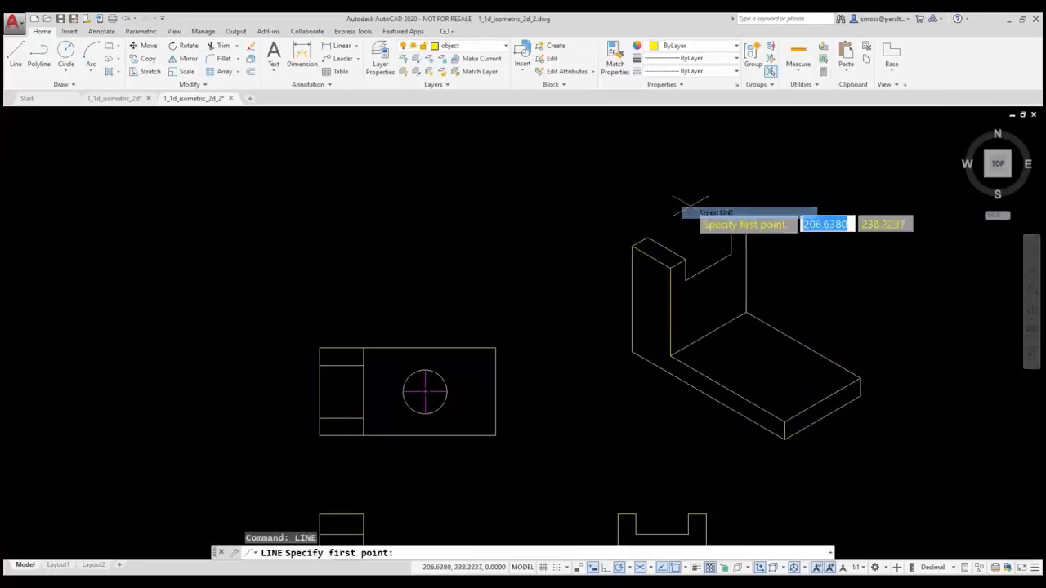
click(732, 233)
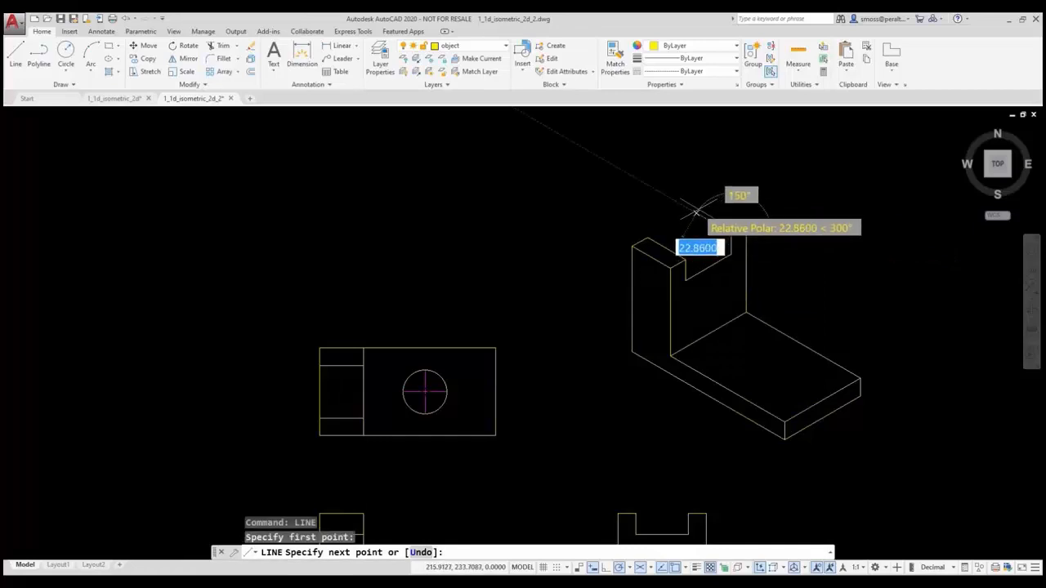
text(25)
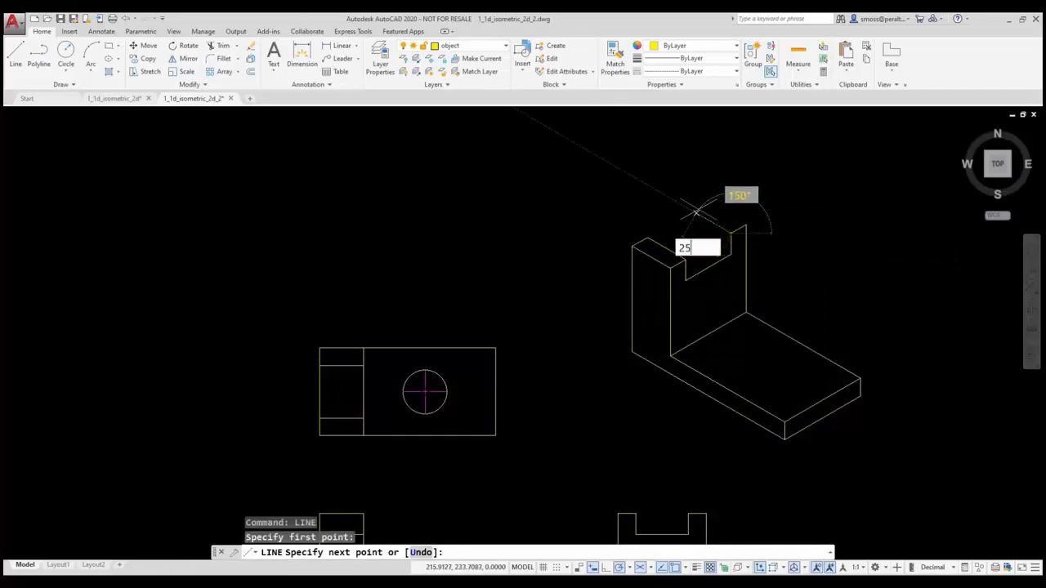
key(Return)
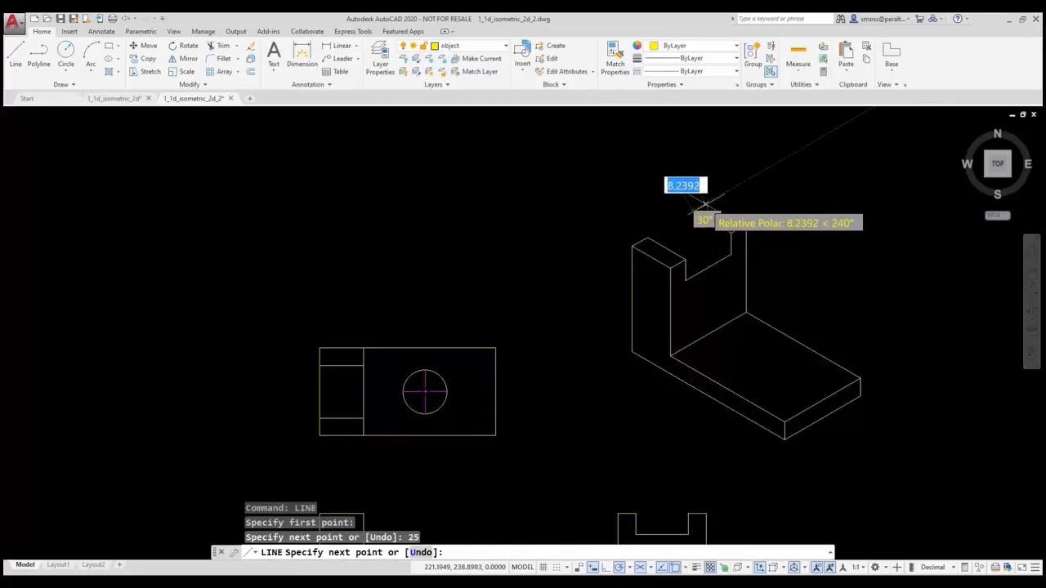
text(10)
key(Return)
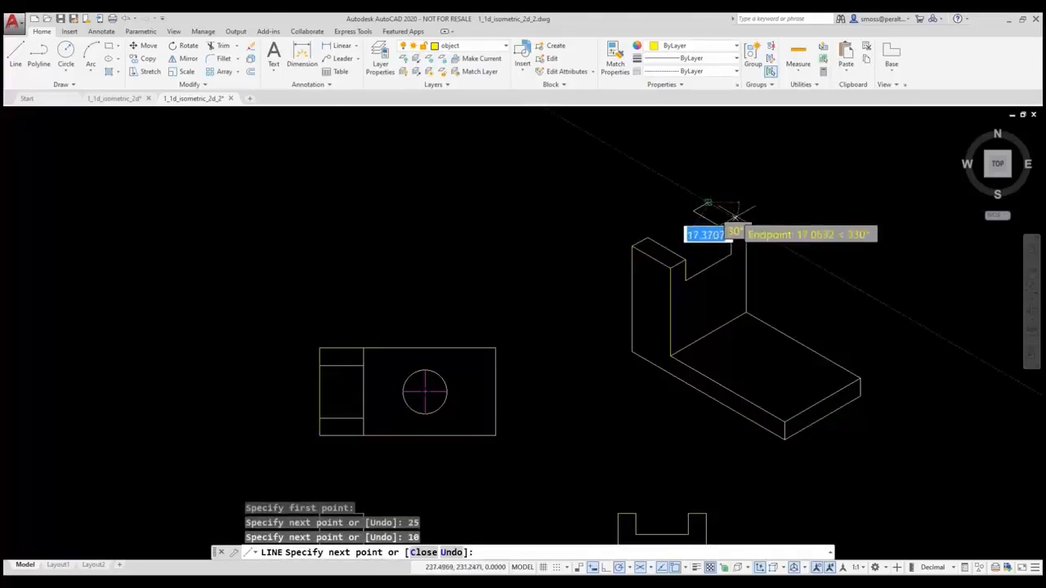
click(746, 224)
right_click(743, 216)
click(758, 232)
right_click(673, 197)
click(695, 201)
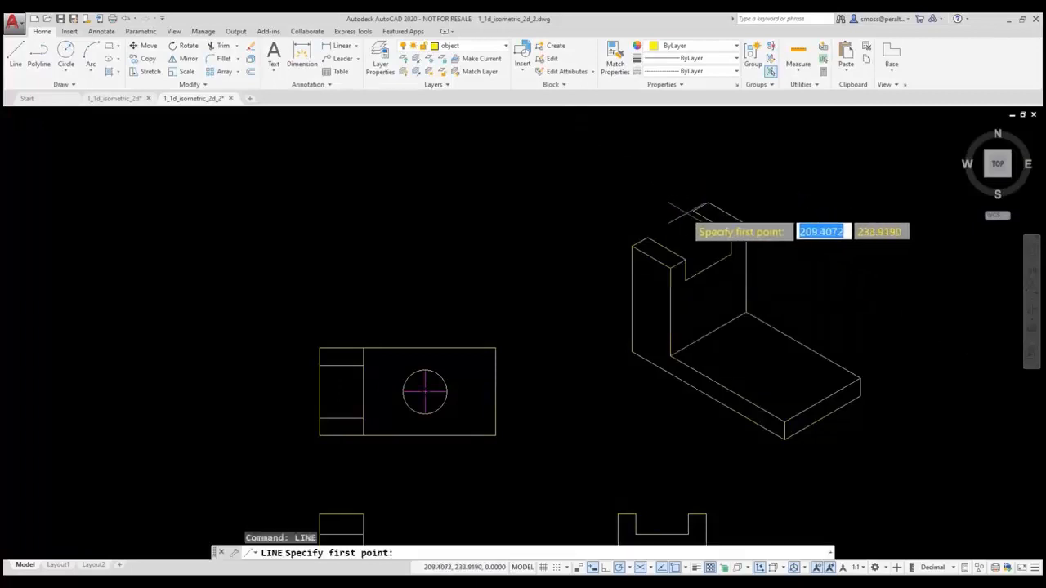
key(Escape)
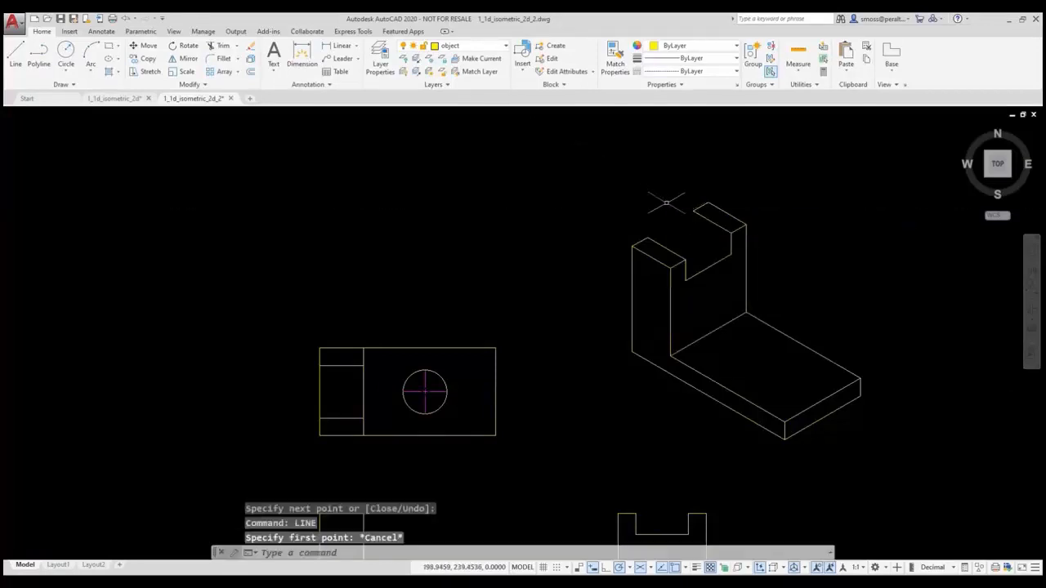
Switch to Isoplane Left and draw the notch's far side wall: 12 straight down from its back corner, then to the notch's lower front corner
key(F5)
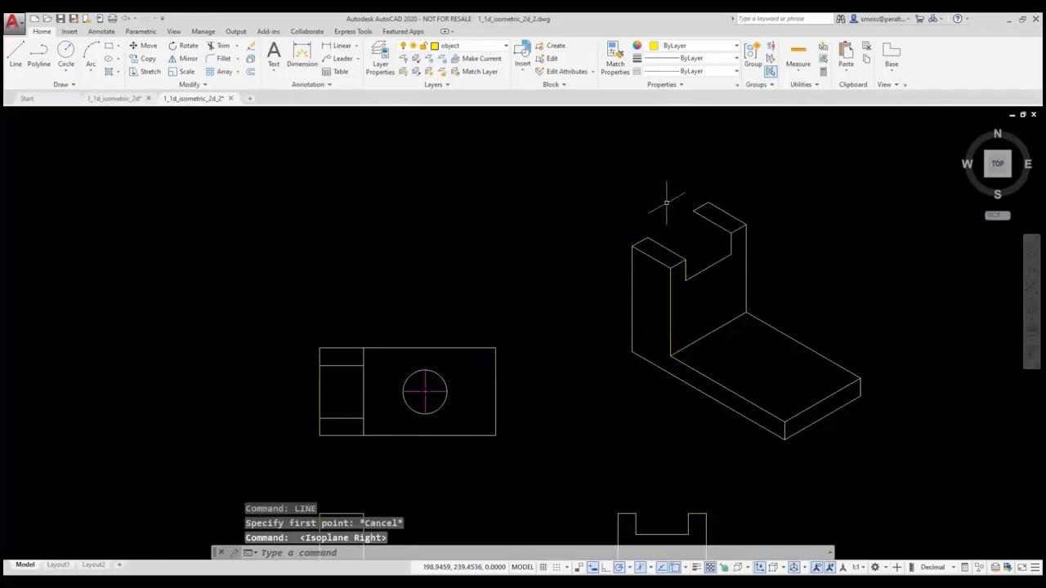
key(F5)
right_click(666, 203)
click(700, 211)
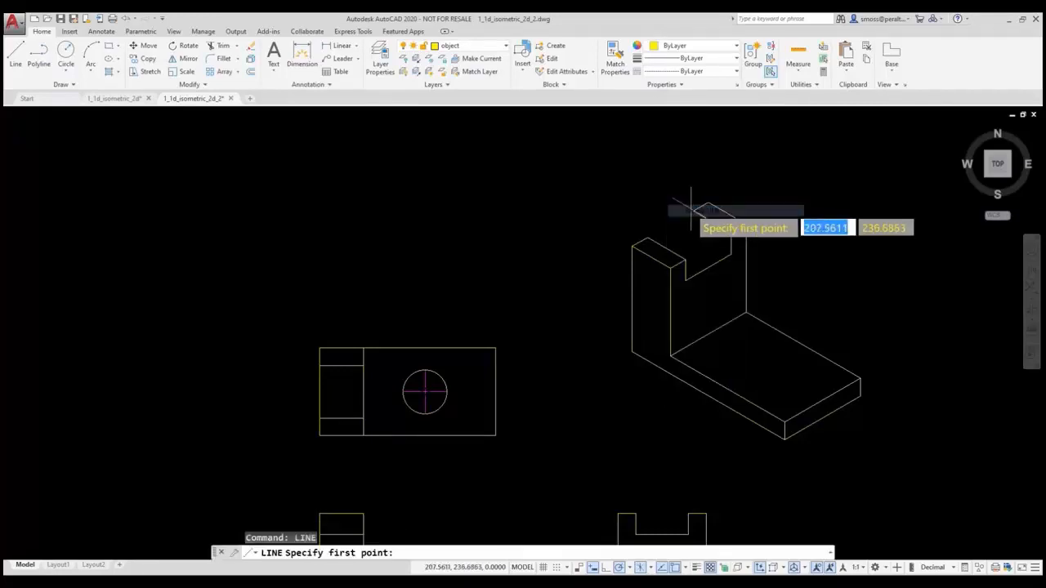
click(694, 209)
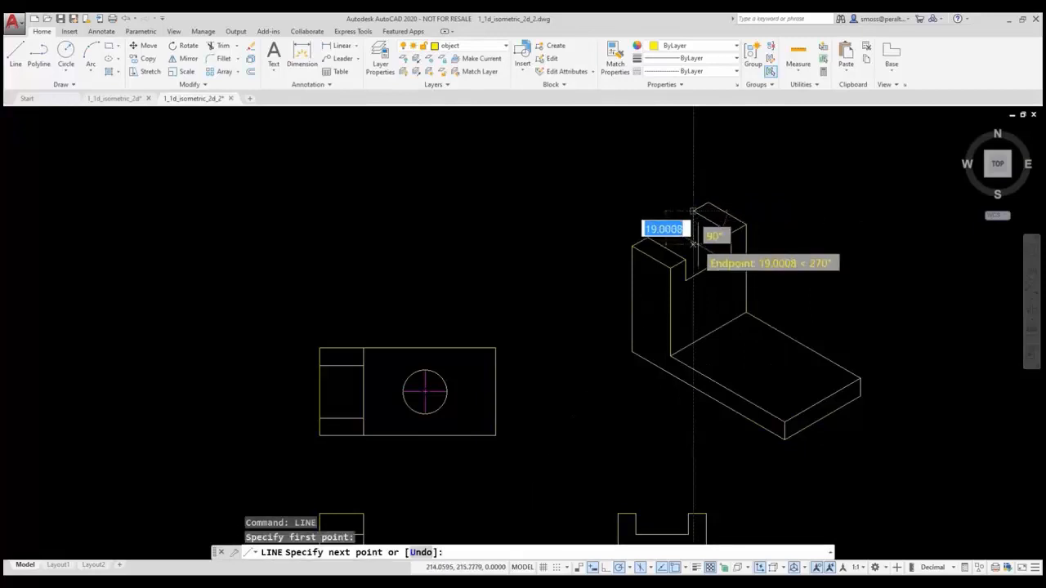
text(12)
key(Return)
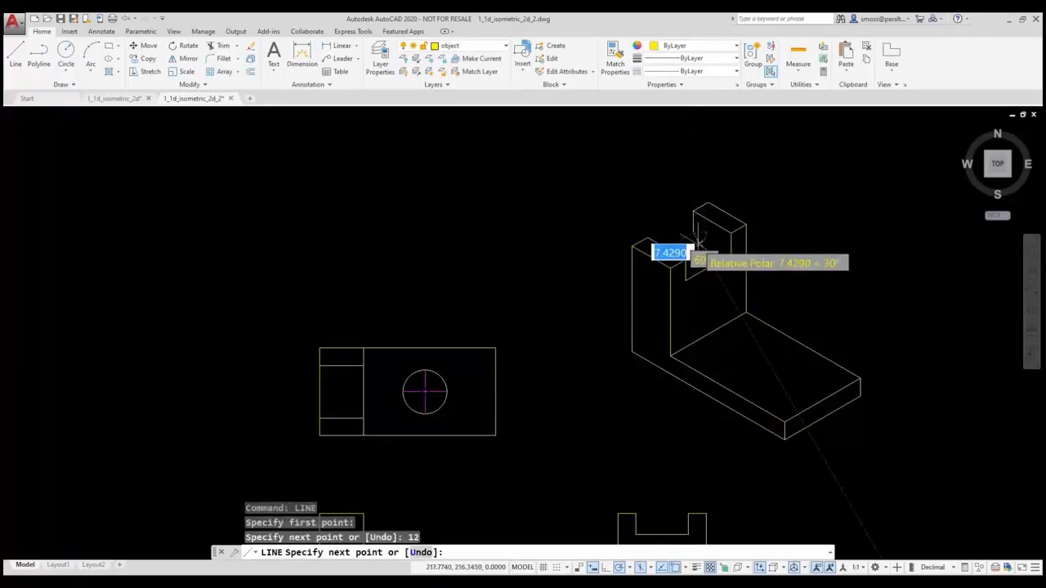
click(730, 256)
right_click(735, 257)
click(760, 264)
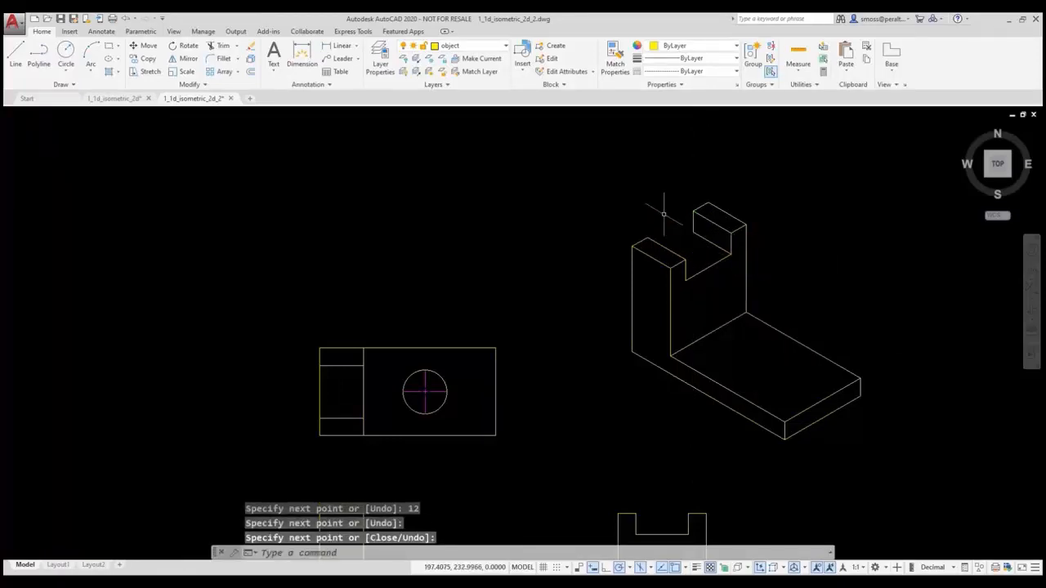
Switch to Isoplane Top and draw a construction line 40 long at 150° from the midpoint of the foot's upper end edge
key(F5)
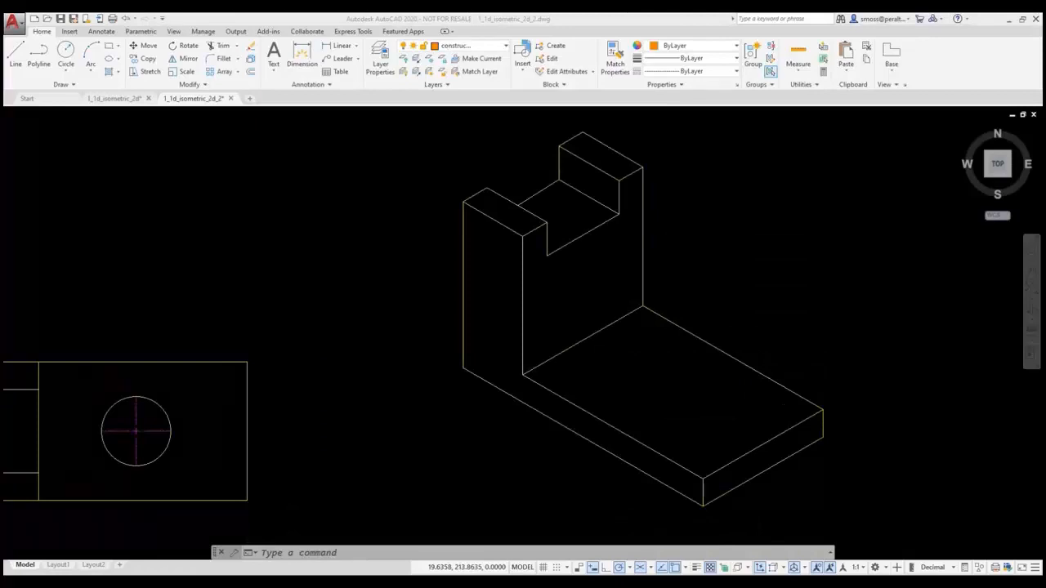
click(307, 242)
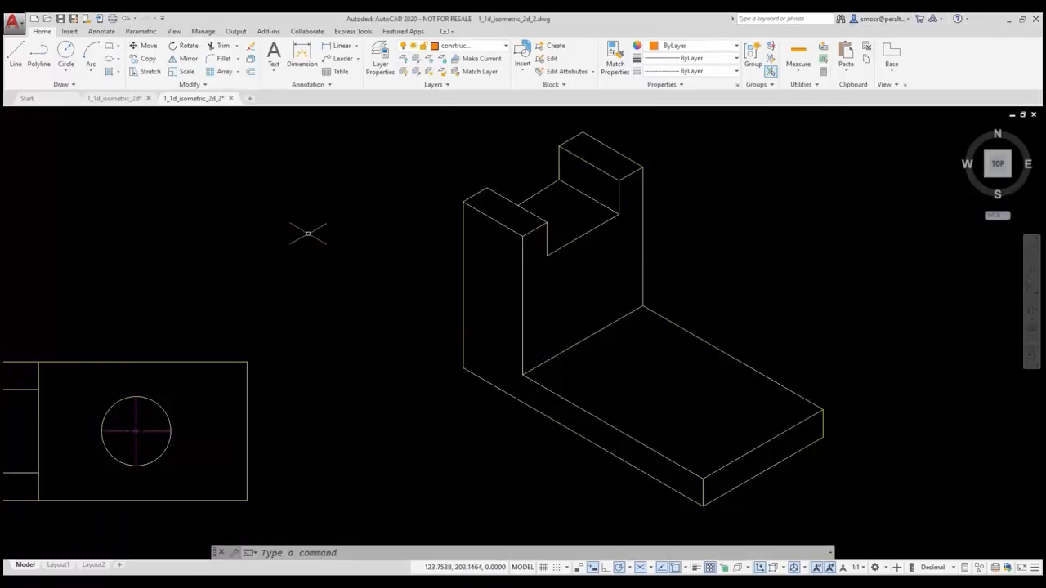
click(15, 54)
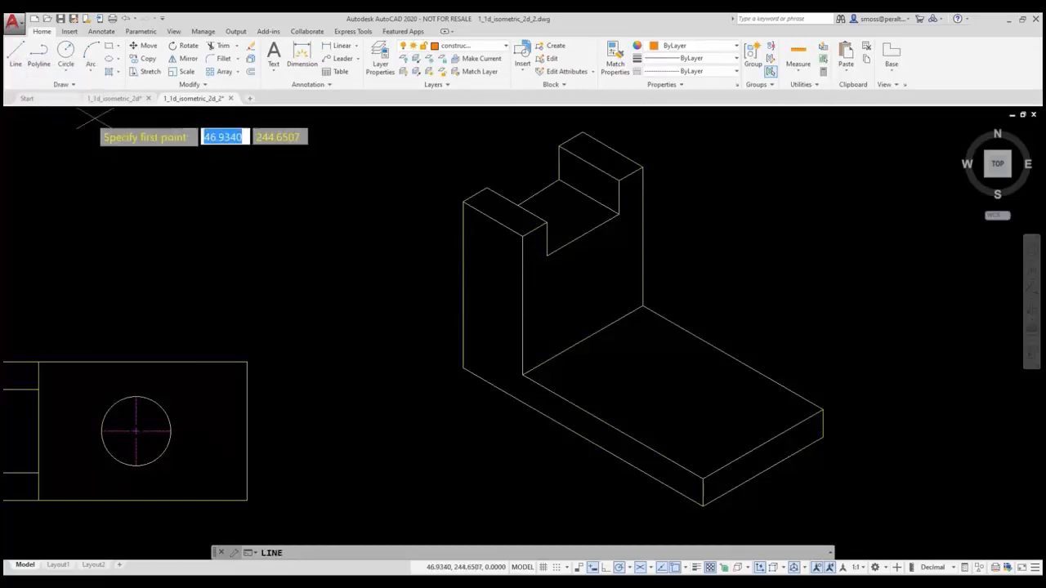
click(762, 443)
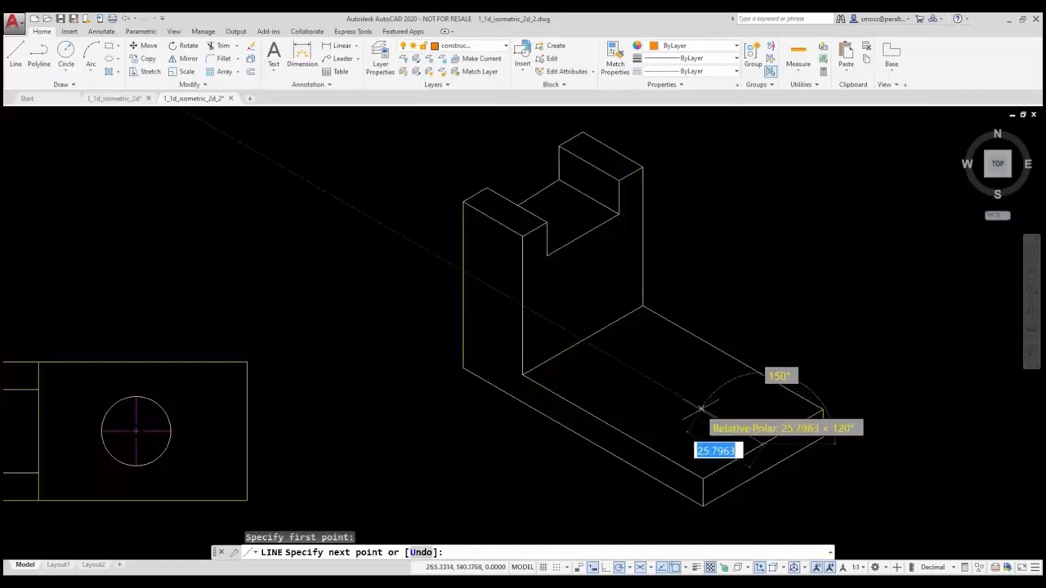
text(40)
key(Return)
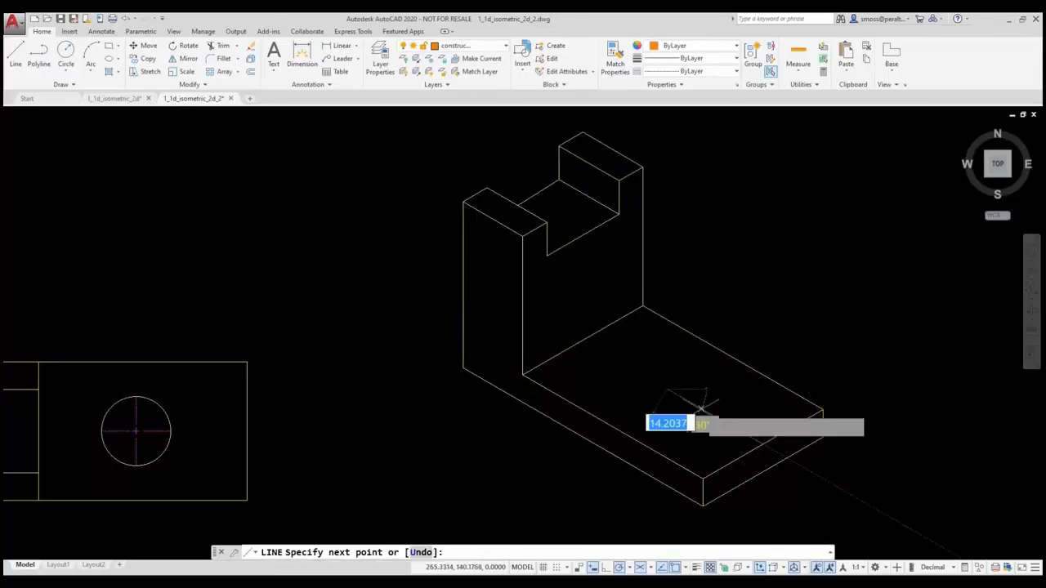
key(Return)
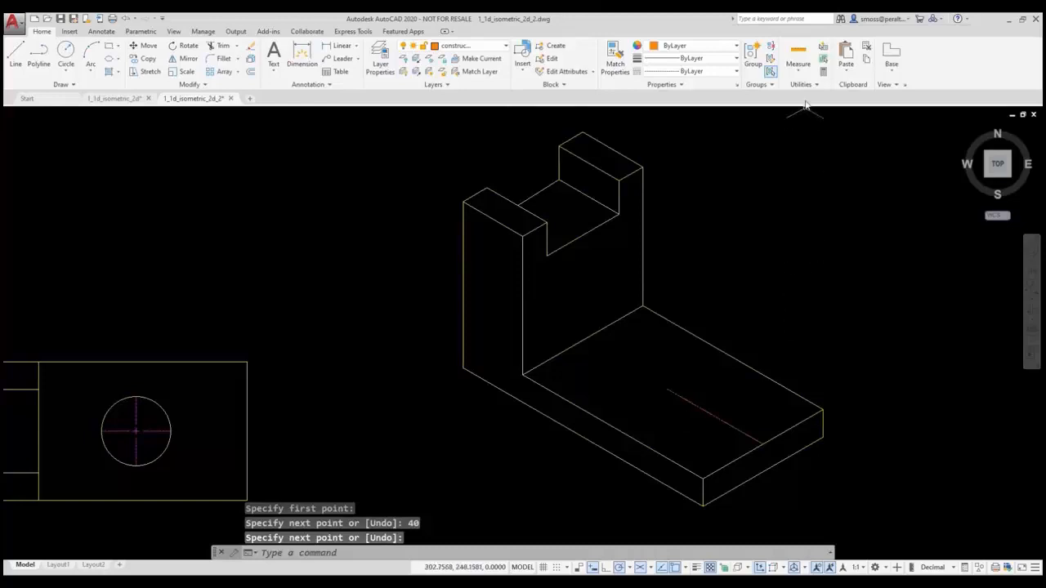
Measure the length of the foot's far top edge with the quick measure tool
click(803, 75)
click(813, 89)
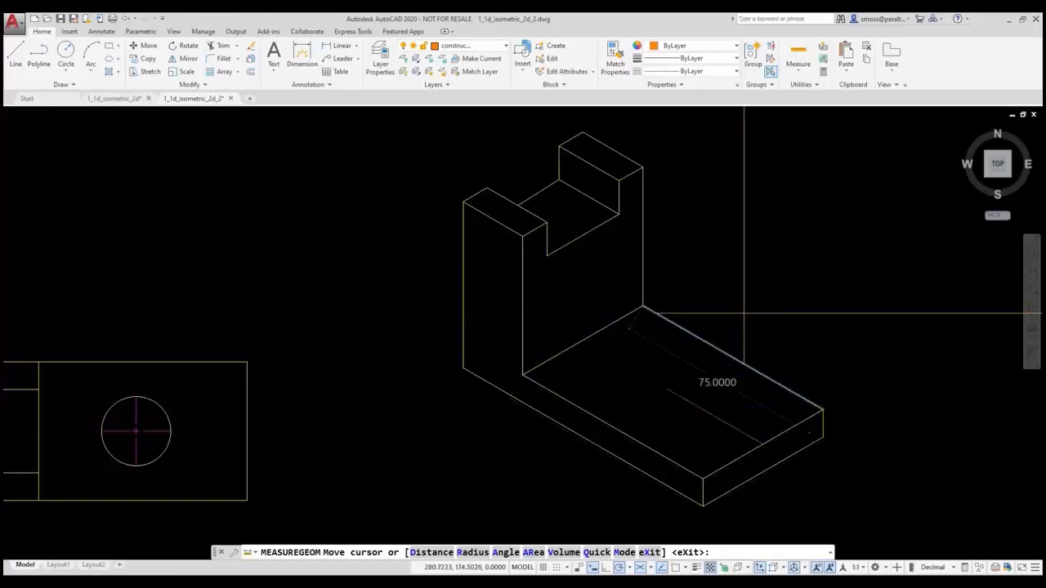
key(Escape)
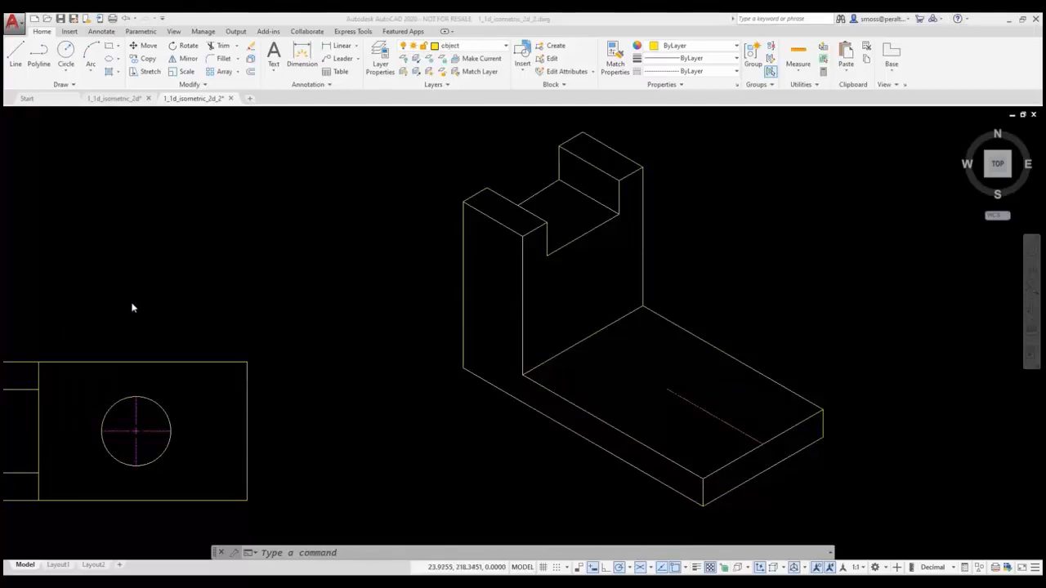
Draw an isocircle of diameter 25 on the foot's top face, centred on the inner end of the construction line
click(119, 60)
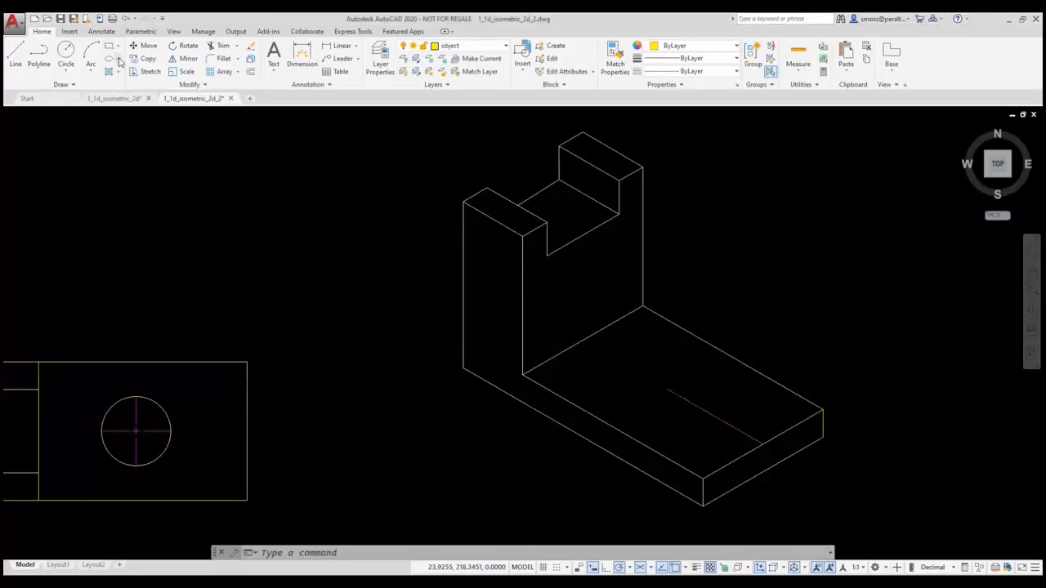
click(120, 61)
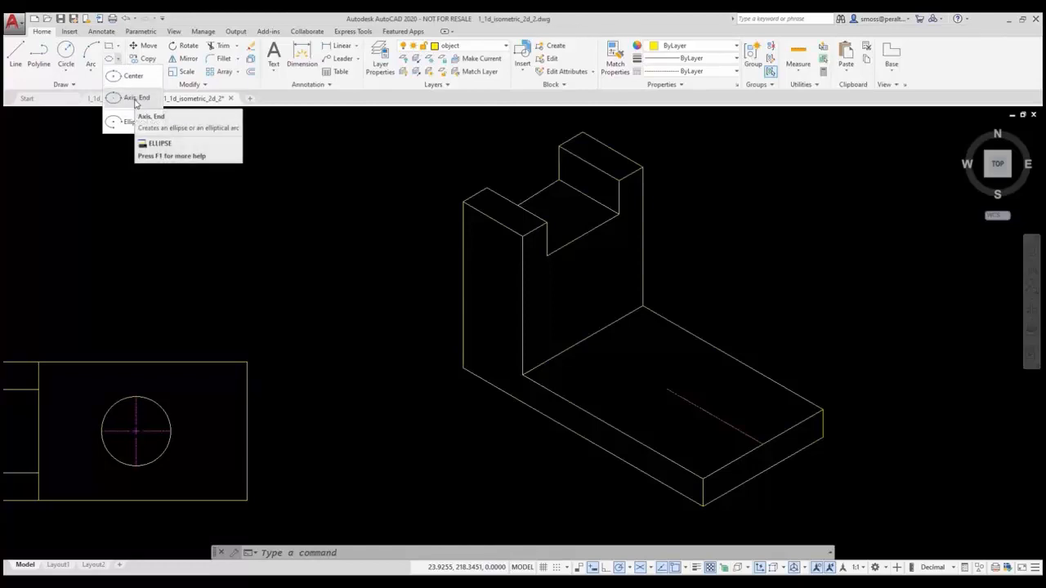
click(136, 99)
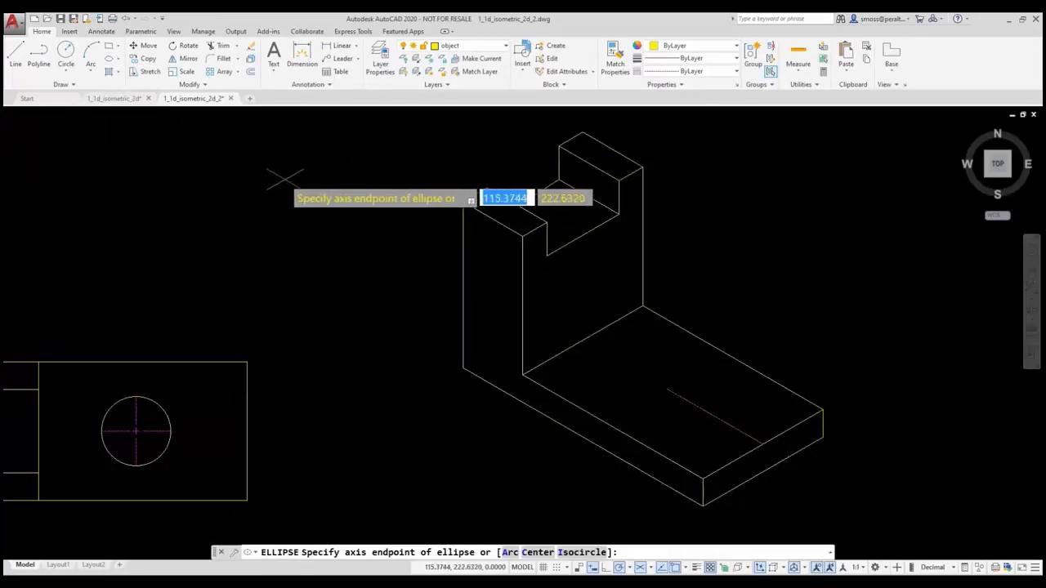
click(575, 553)
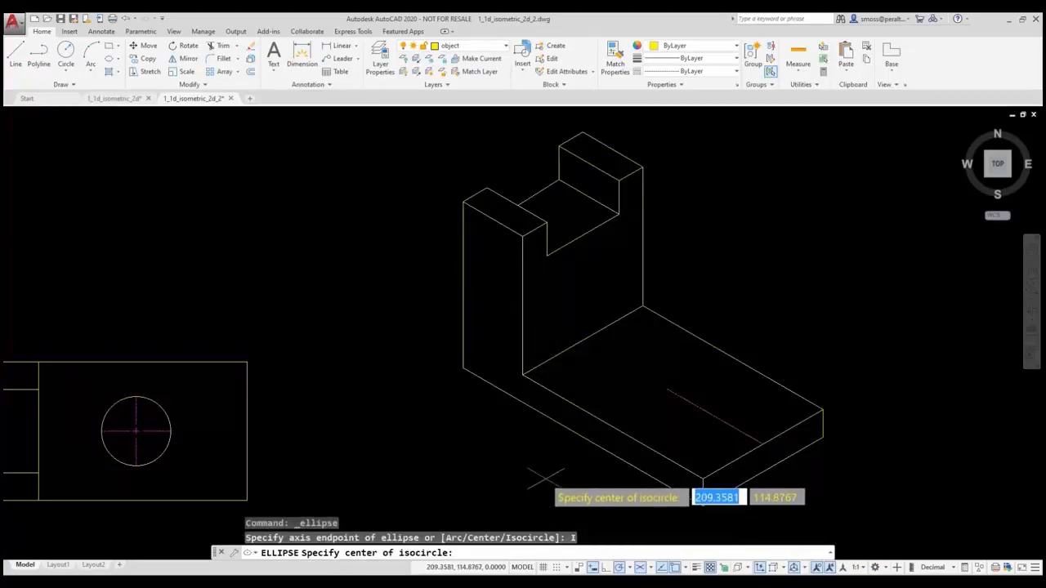
click(667, 390)
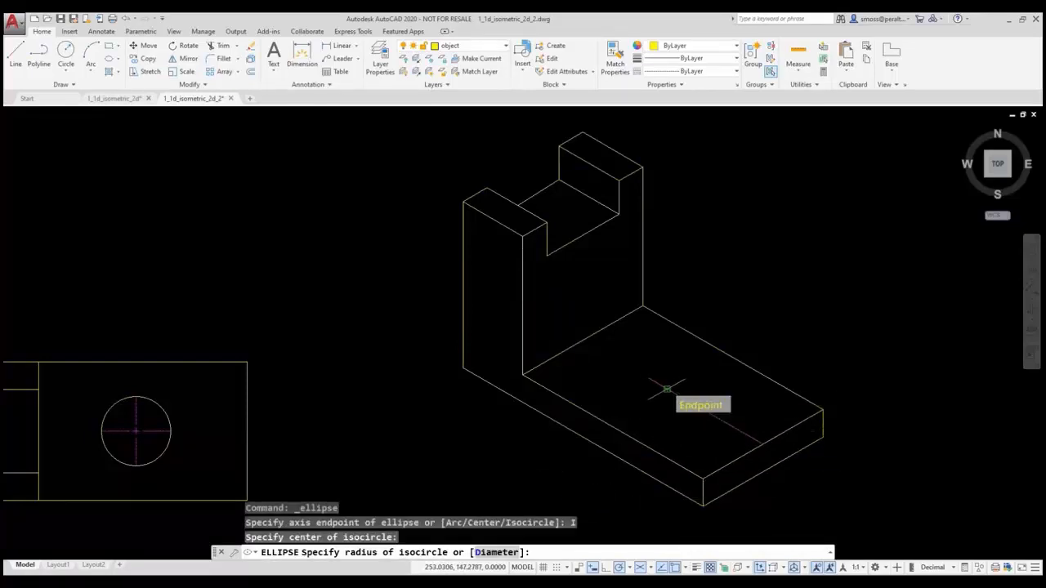
click(496, 553)
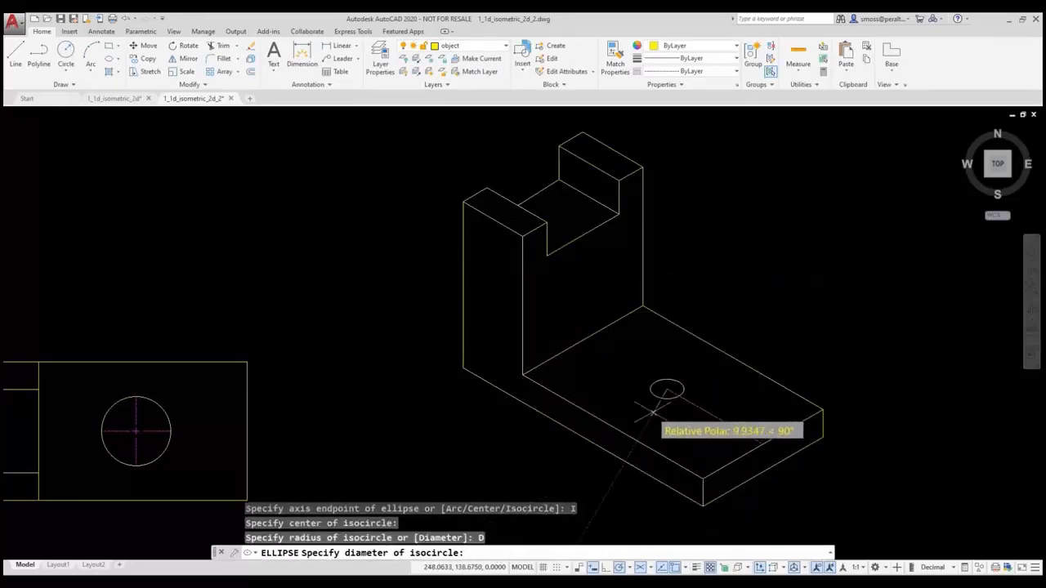
text(25)
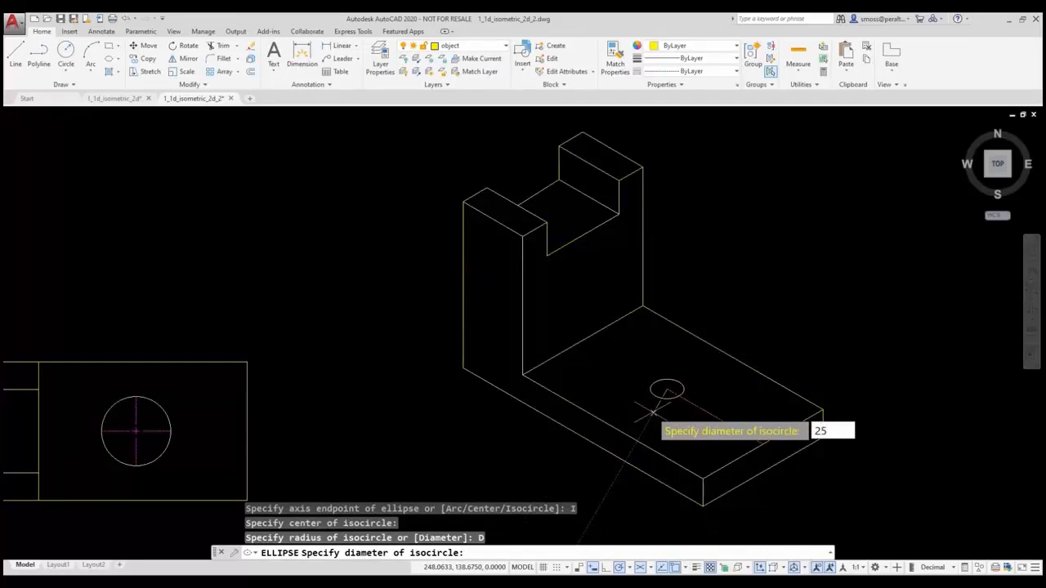
key(Return)
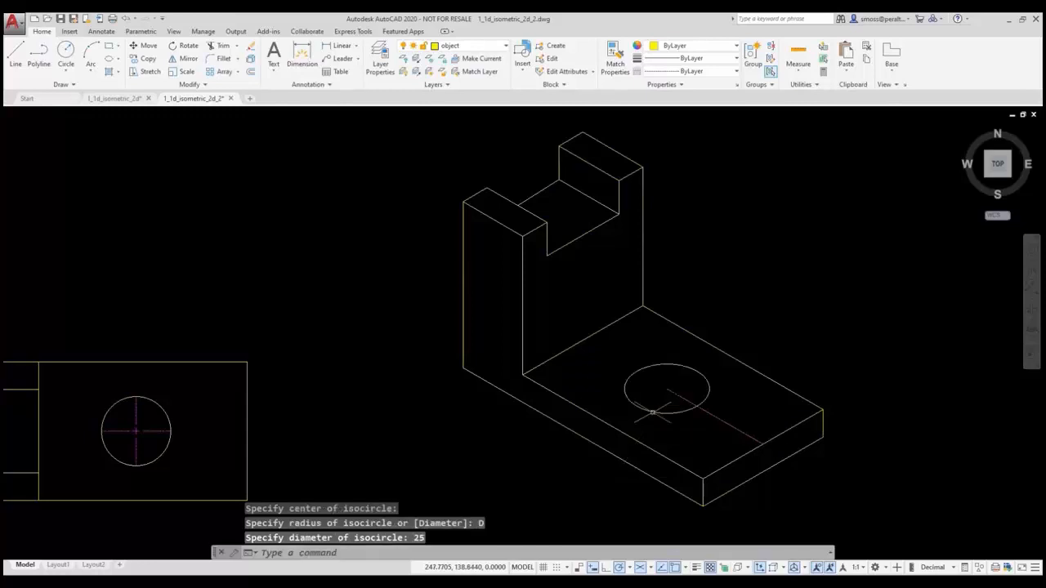
Move the construction line from the midpoint of the foot's upper end edge to the midpoint of its lower end edge
click(746, 430)
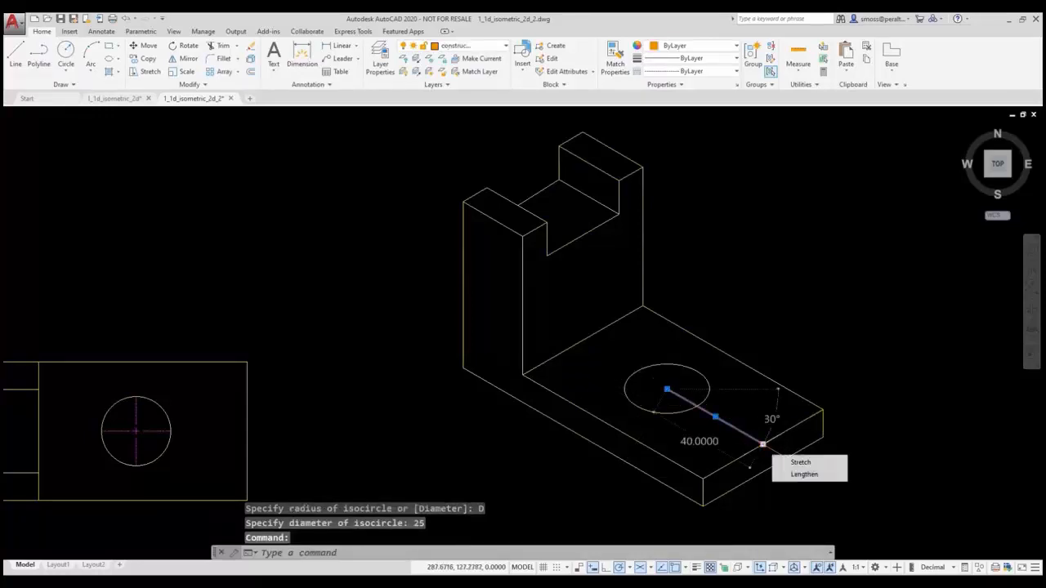
click(763, 444)
right_click(763, 444)
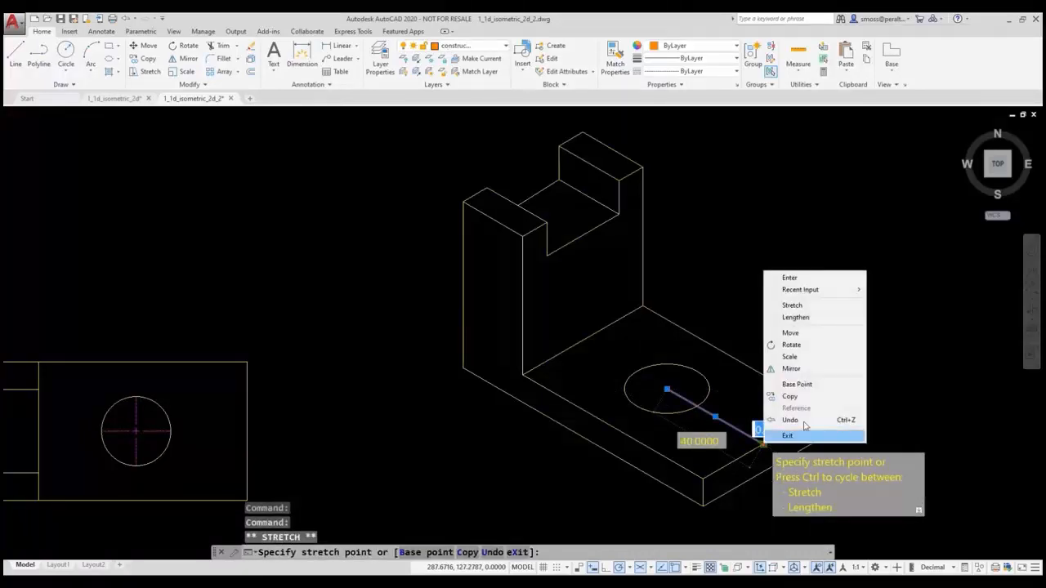
click(790, 333)
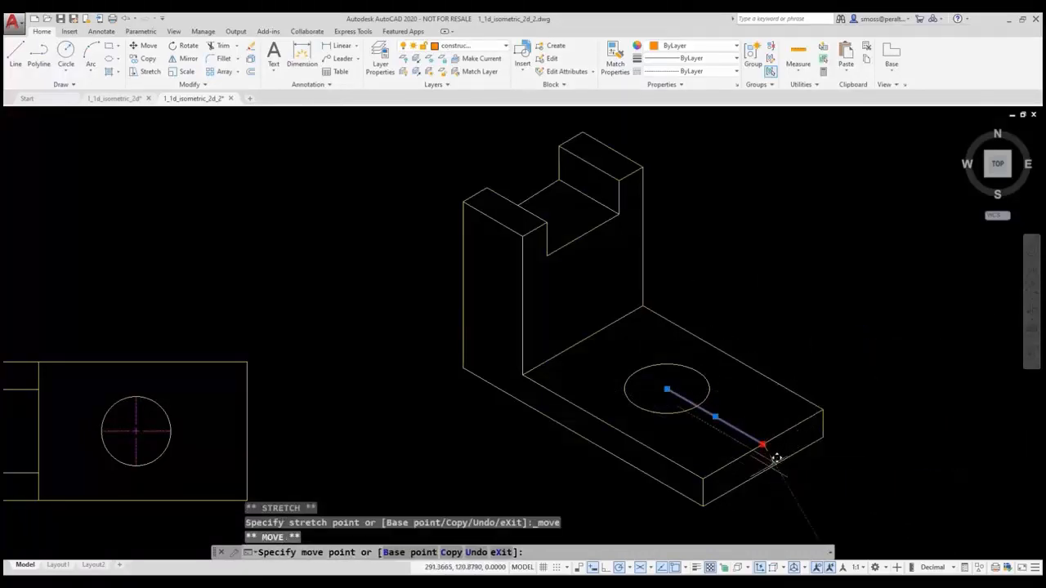
key(Escape)
key(Escape)
Draw a second isocircle of diameter 25 for the hole's bottom edge, centred on the moved construction line's inner end
right_click(296, 248)
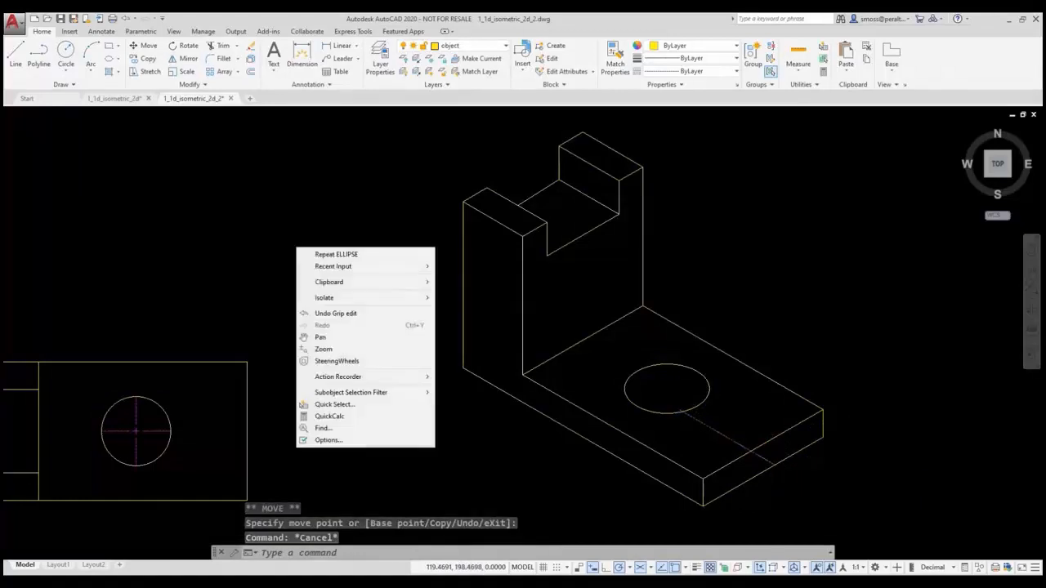
click(369, 256)
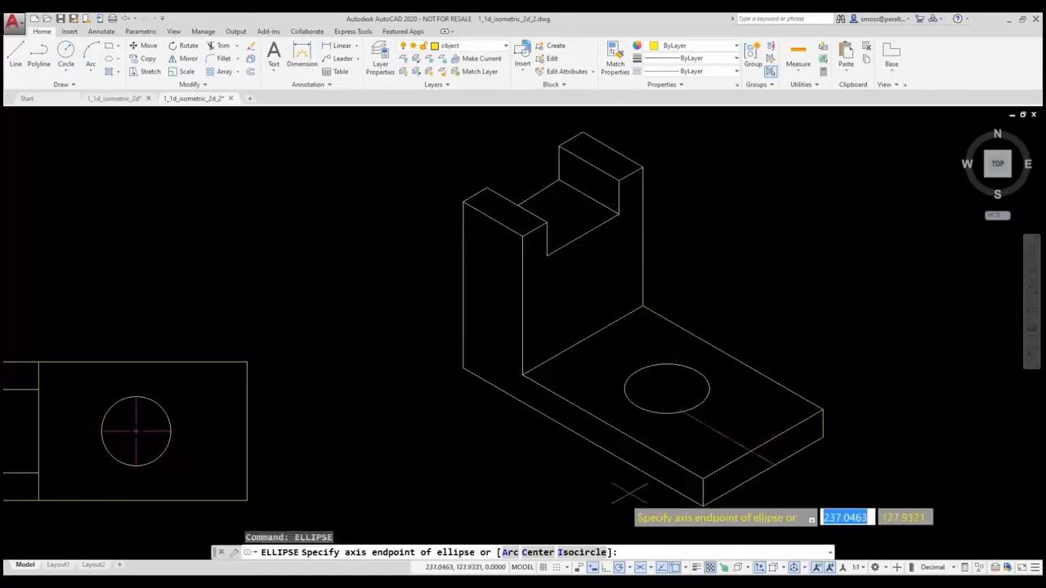
text(i)
key(Return)
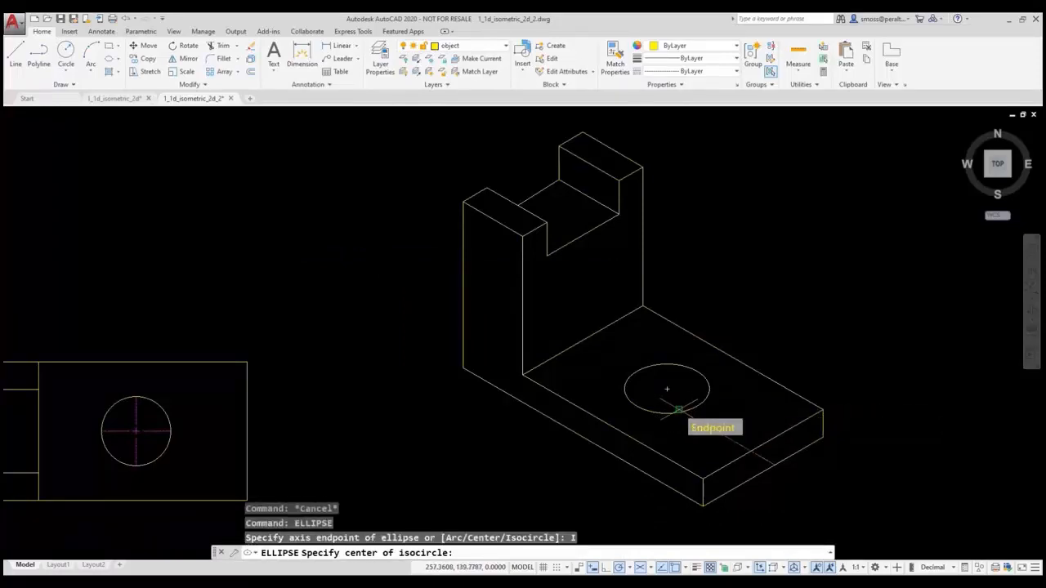
click(678, 409)
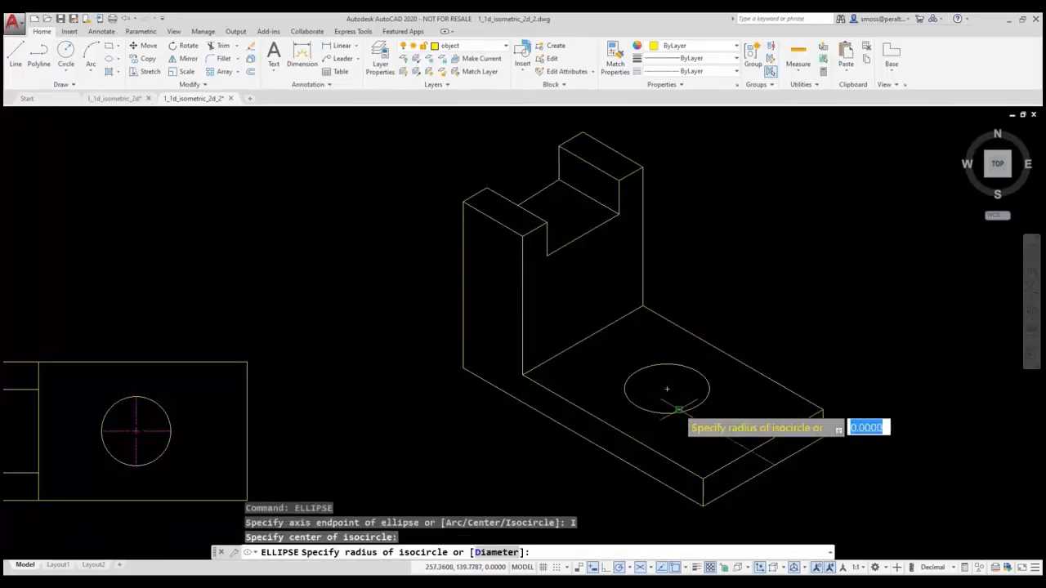
right_click(678, 410)
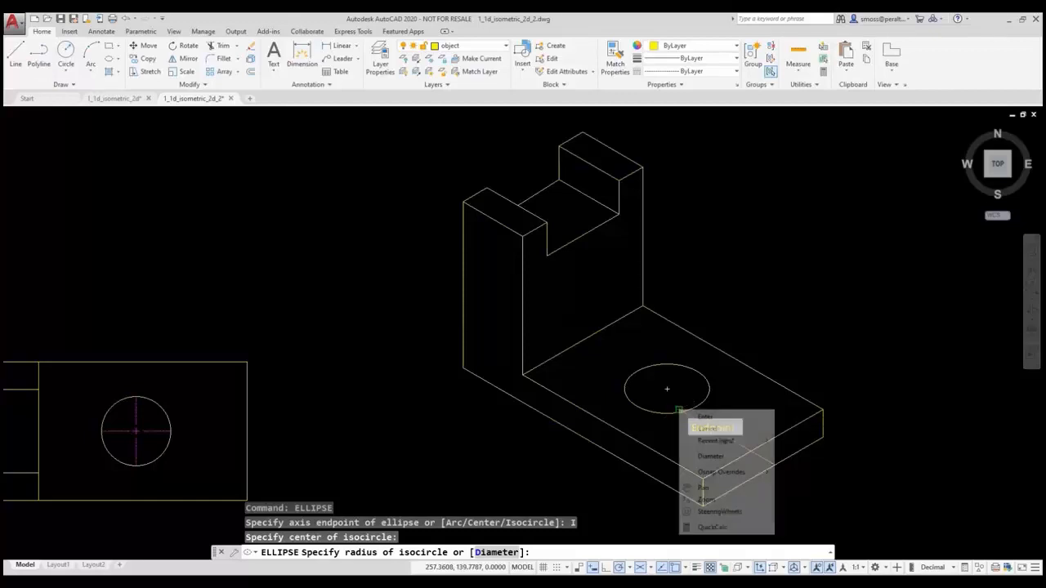
click(721, 460)
text(25)
key(Return)
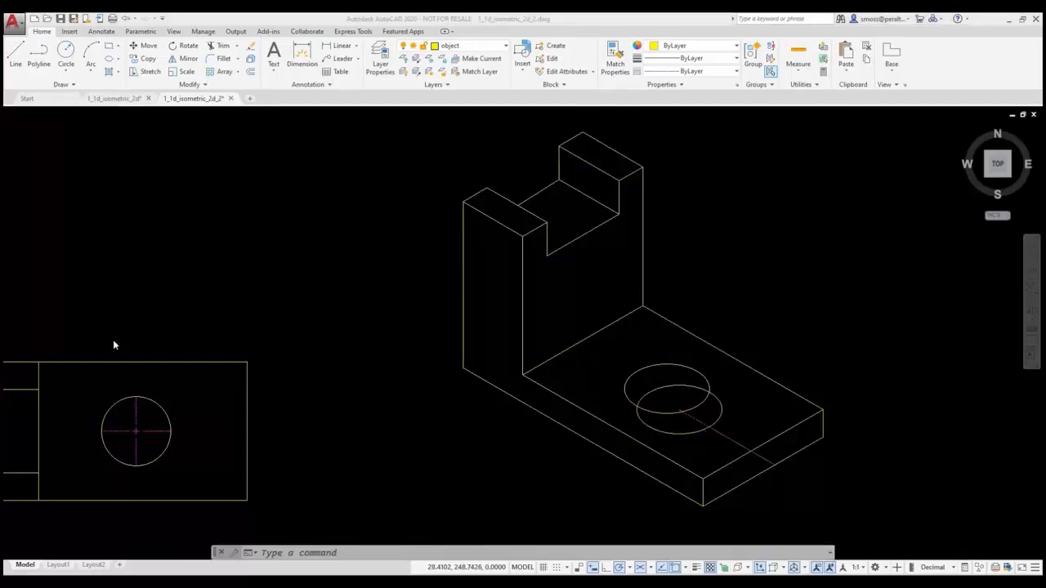
Erase the construction line used to locate the hole's centres
click(452, 442)
click(727, 437)
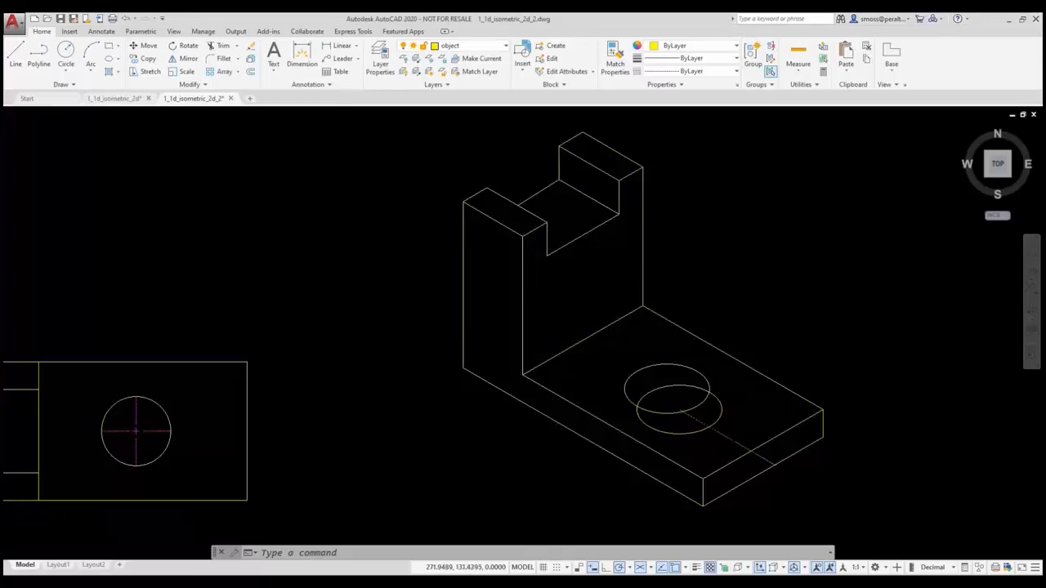
right_click(720, 434)
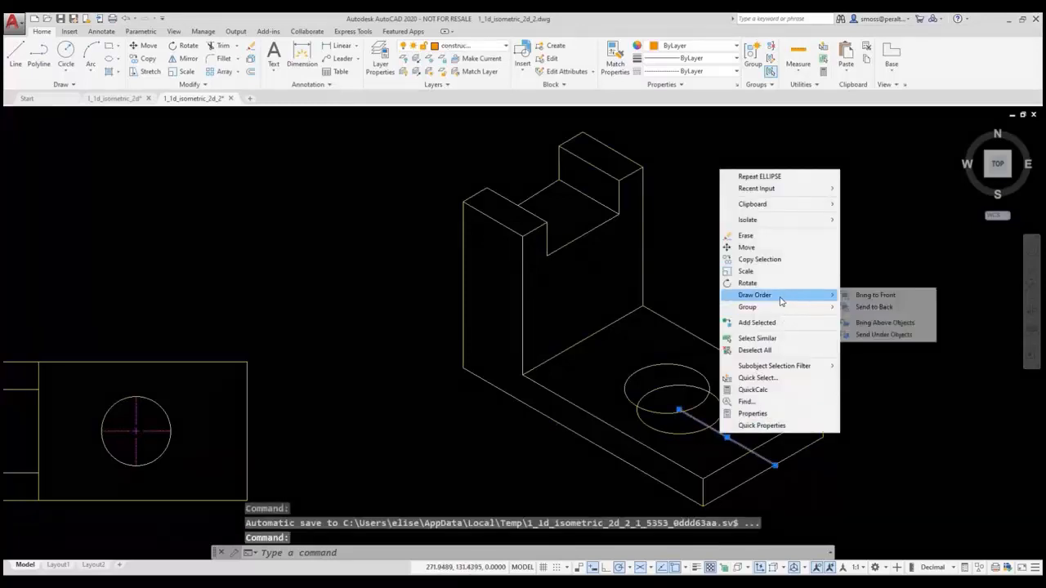
click(756, 238)
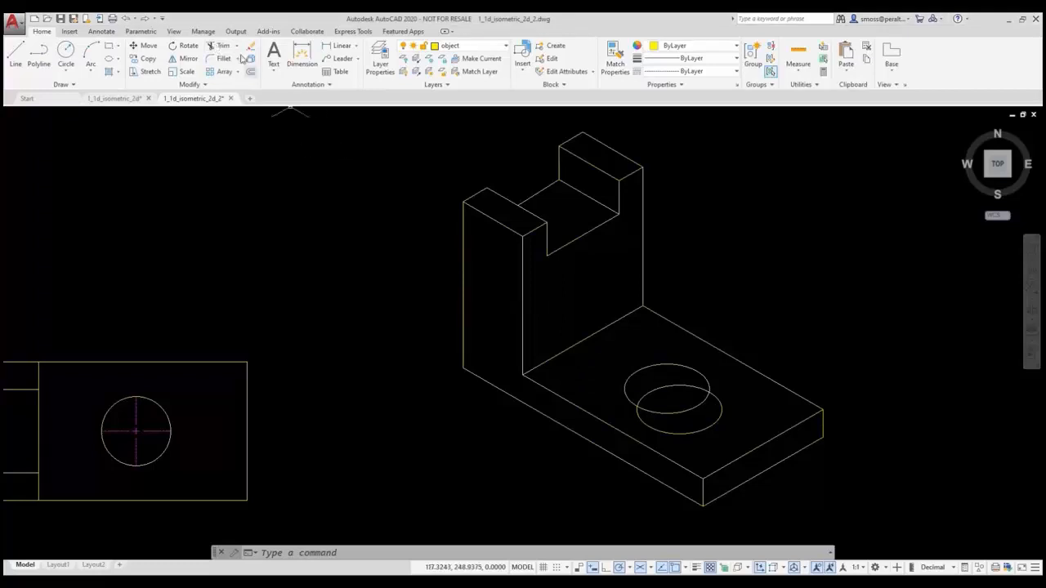
Trim away the part of the lower isocircle lying outside the upper one, using all objects as cutting edges
click(222, 46)
key(Return)
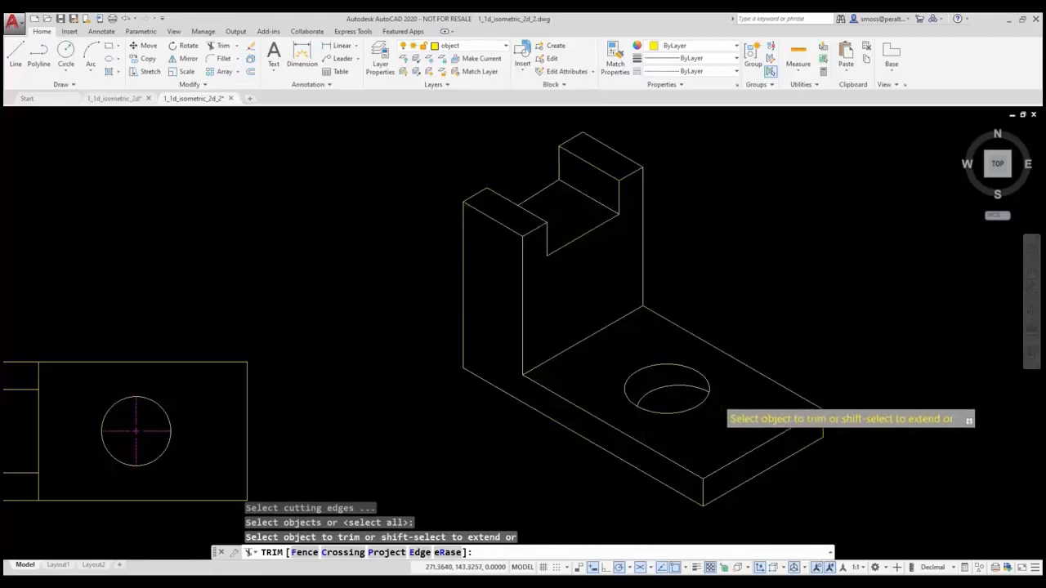
click(717, 399)
right_click(741, 292)
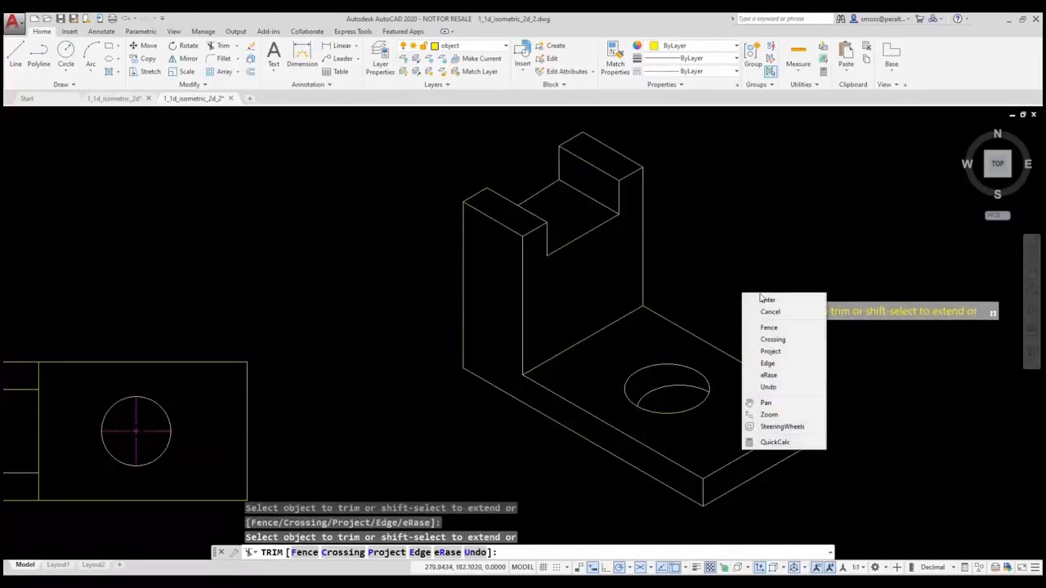
click(760, 299)
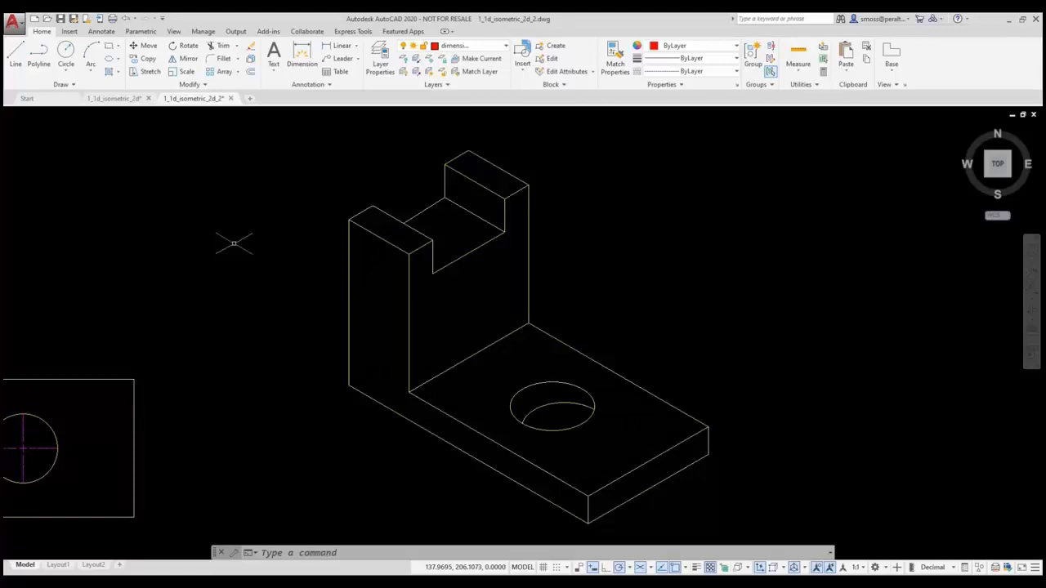
Add an aligned dimension to the upright's outer vertical edge, placing it outside the bracket
click(101, 32)
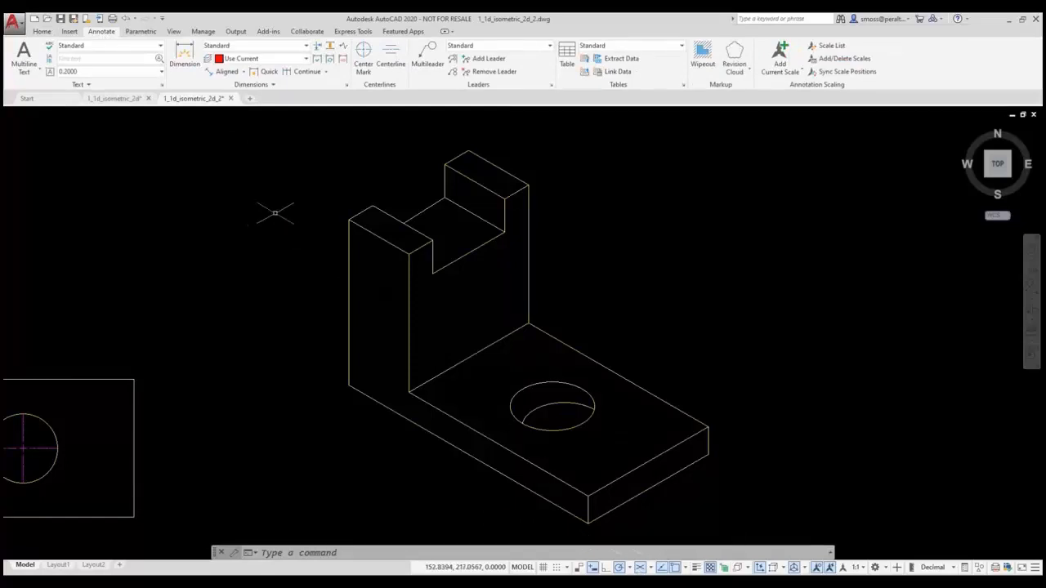
click(227, 72)
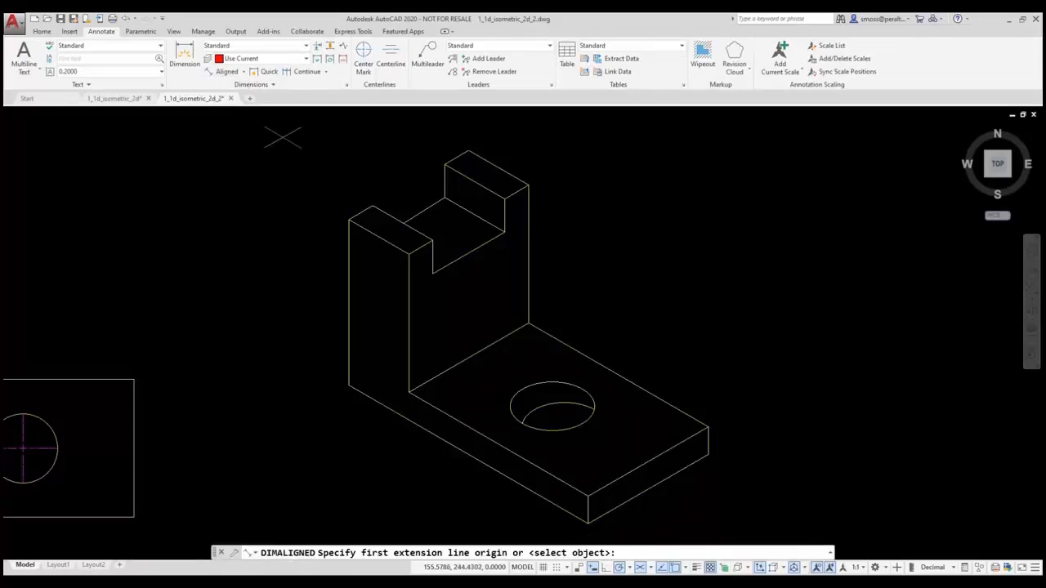
click(348, 219)
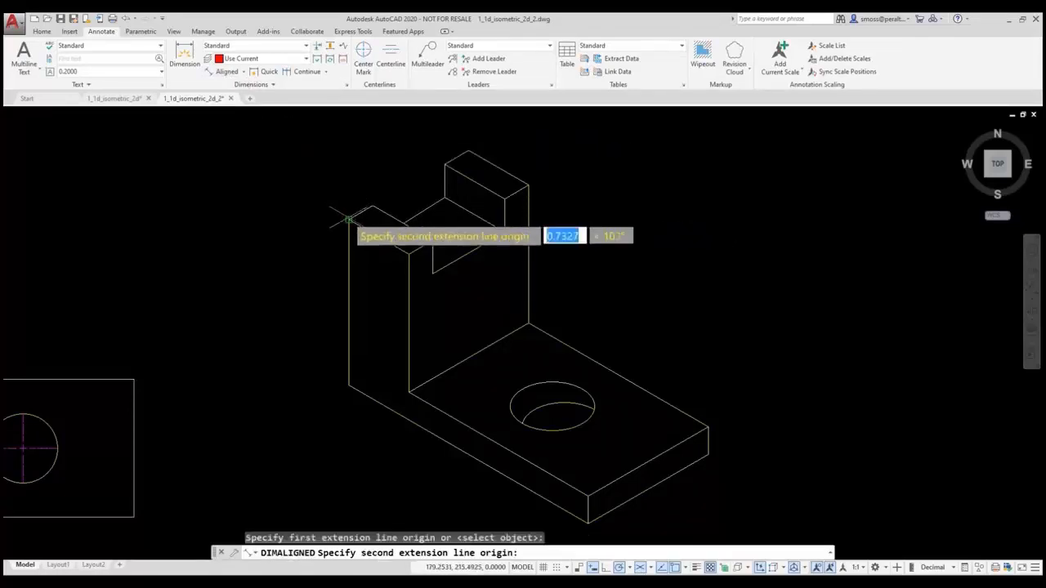
click(349, 385)
click(275, 337)
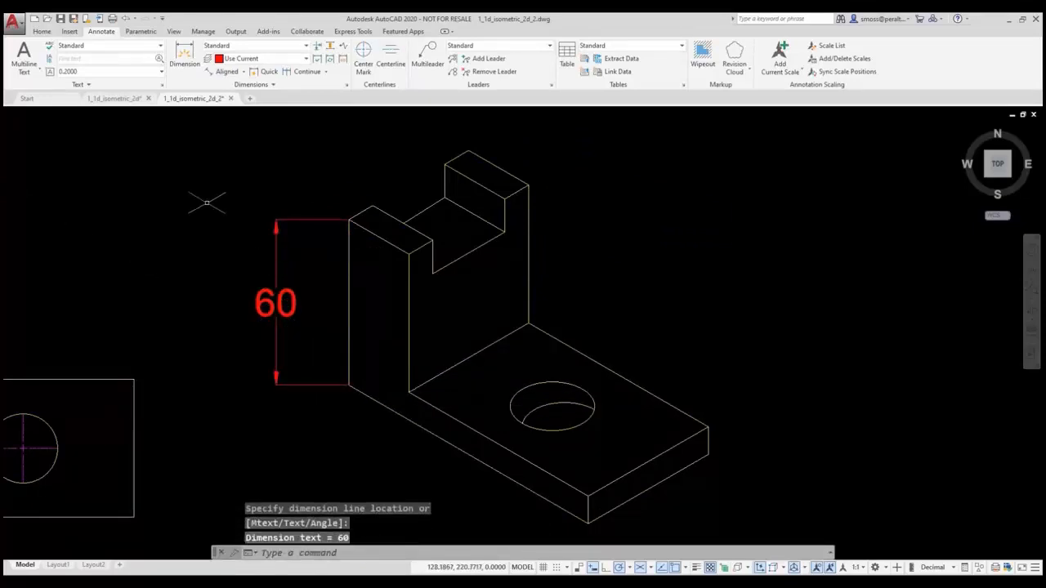
Oblique the dimension on the upright's outer vertical edge to an angle of 30 degrees
click(242, 85)
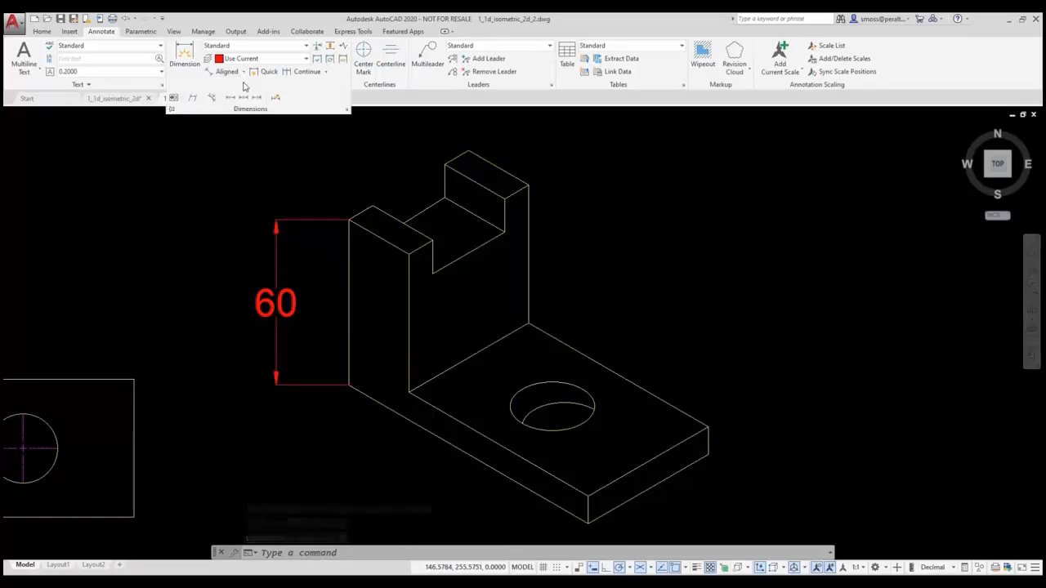
click(192, 97)
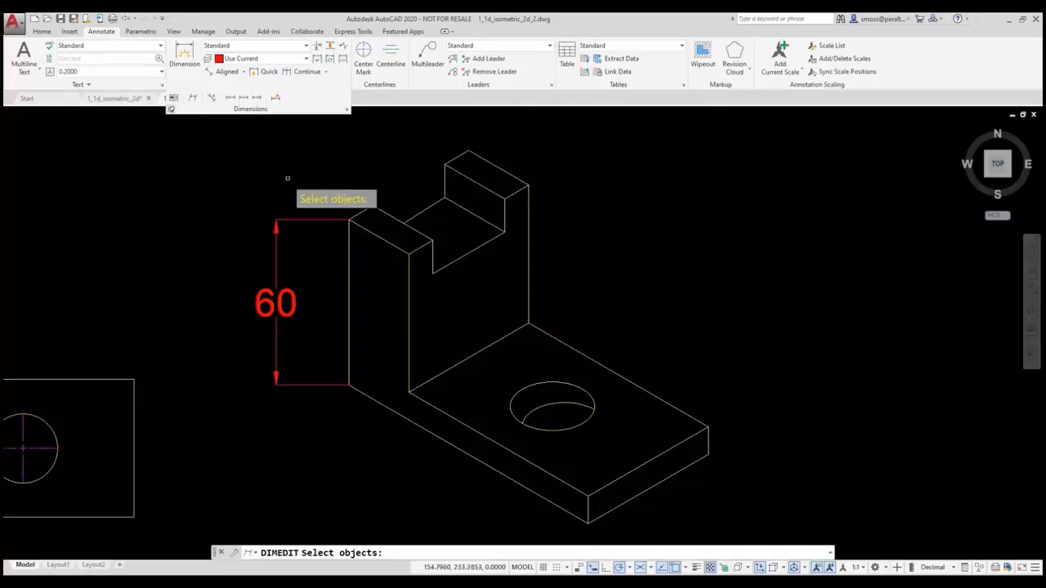
click(278, 214)
key(Return)
text(30)
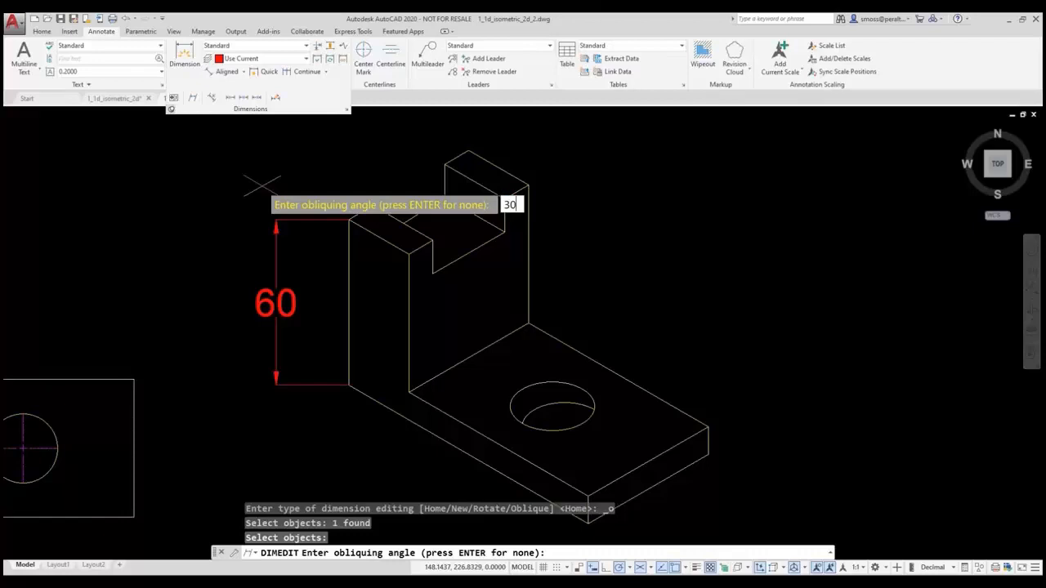
key(Return)
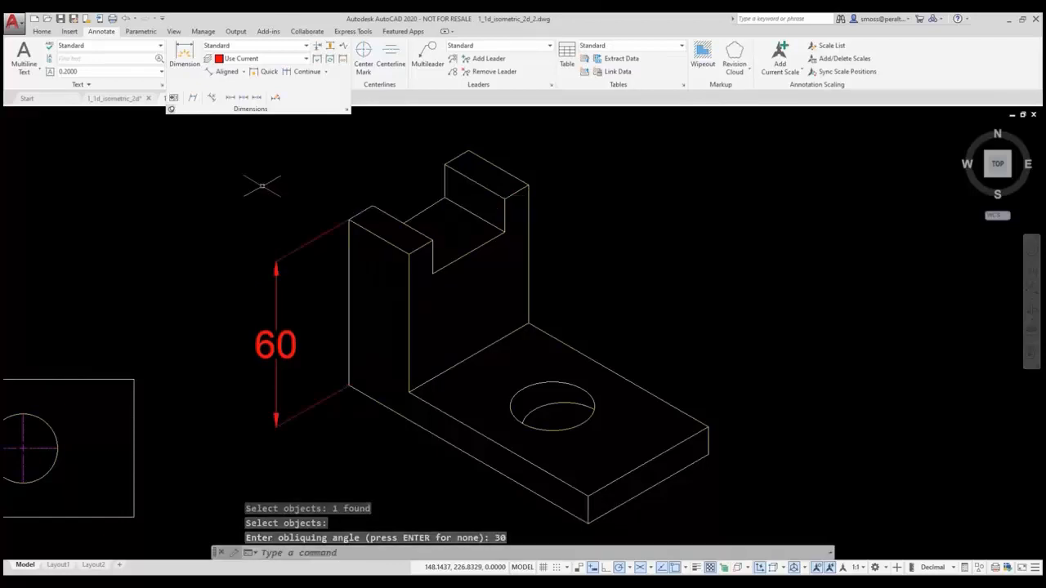
Add an aligned dimension to the notch's rear vertical edge, placing it outside the bracket beyond the upright's back edge
click(223, 74)
click(505, 198)
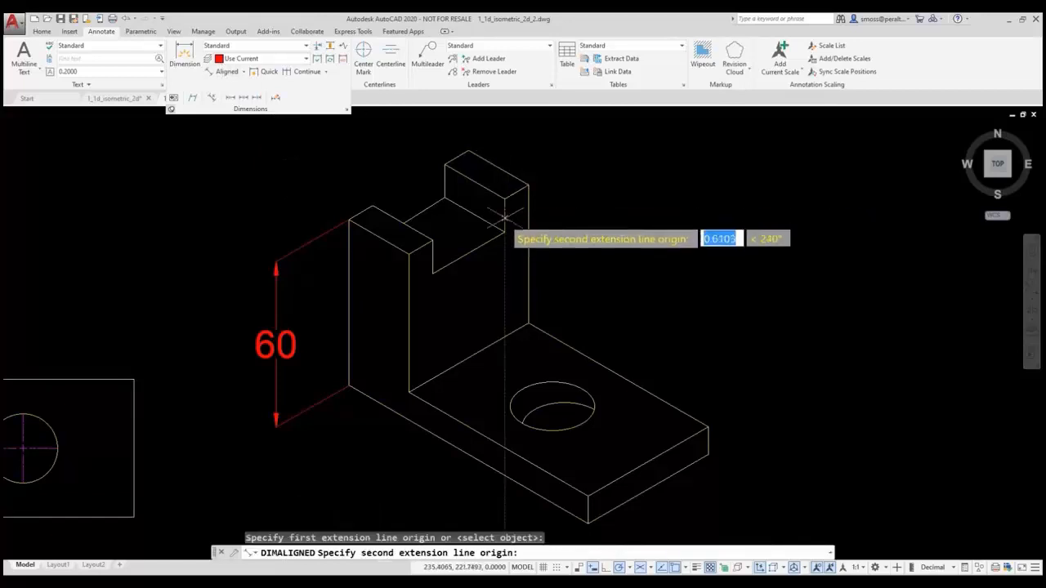
click(504, 231)
click(615, 215)
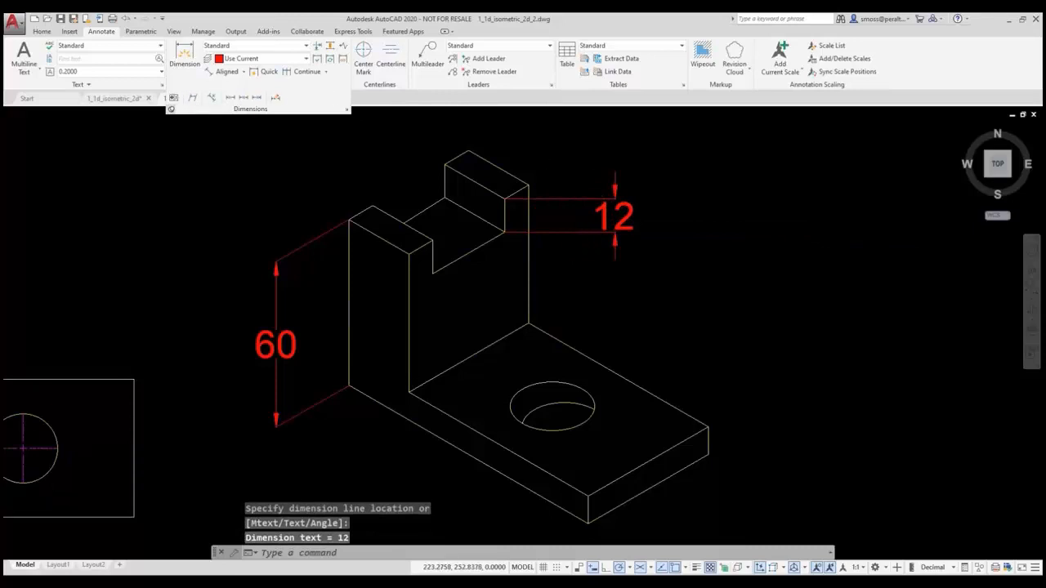
Oblique the notch depth dimension to an angle of 30 degrees
click(193, 98)
click(554, 199)
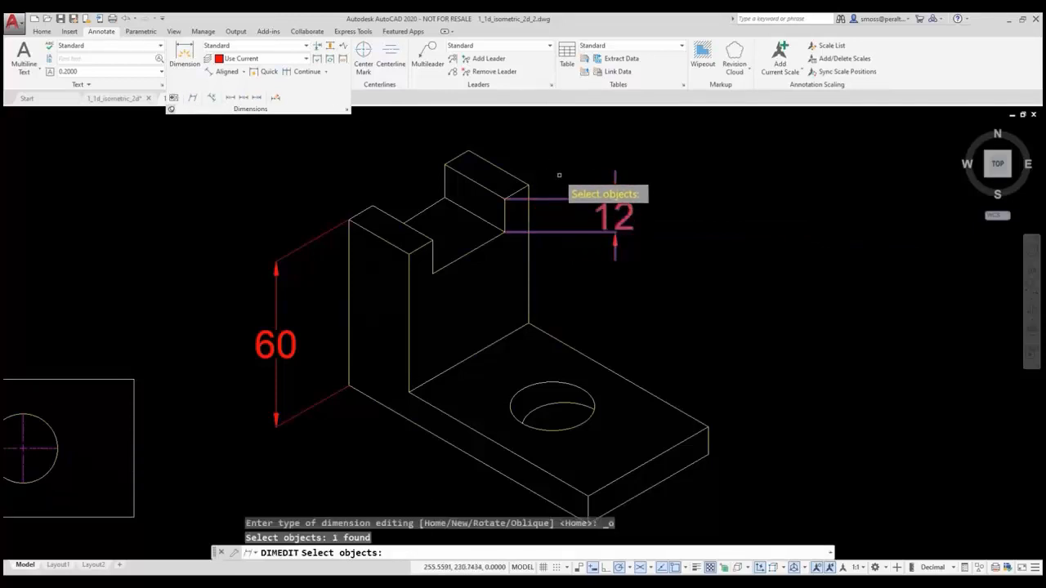
key(Return)
text(30)
key(Return)
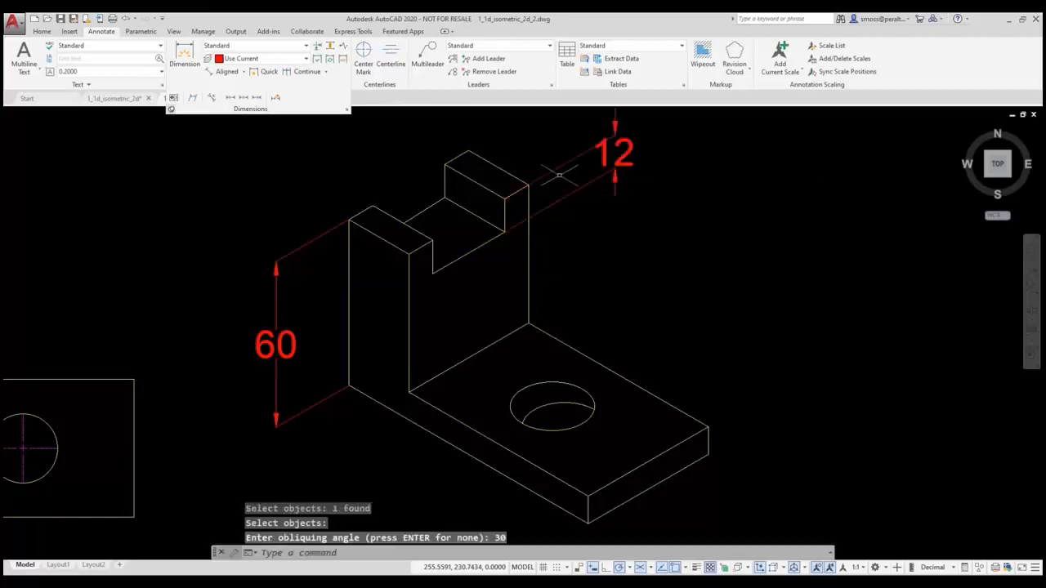
Change the notch depth dimension's obliquing angle to -30 degrees
middle_drag(634, 211, 593, 270)
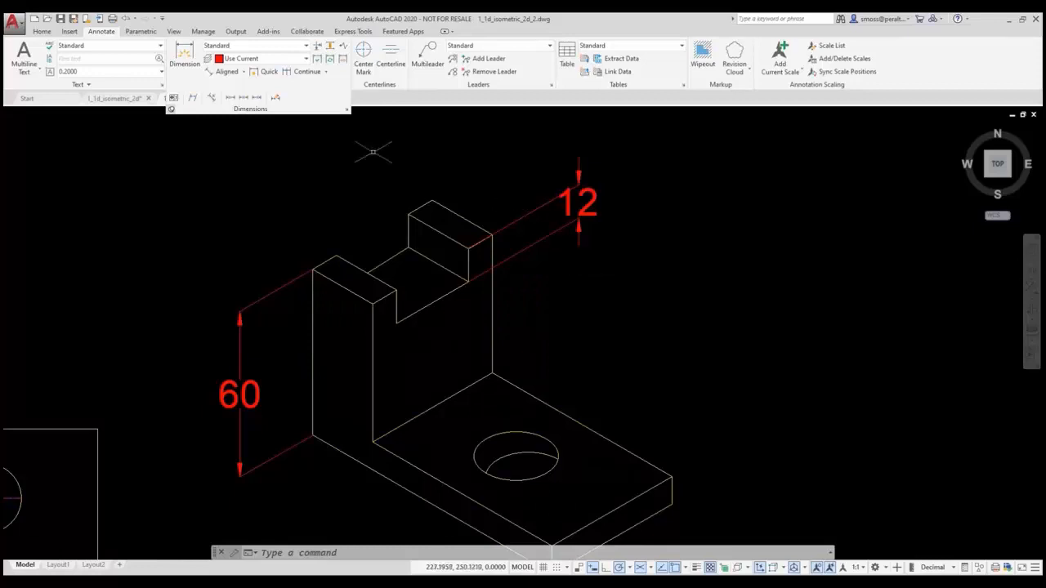
click(194, 103)
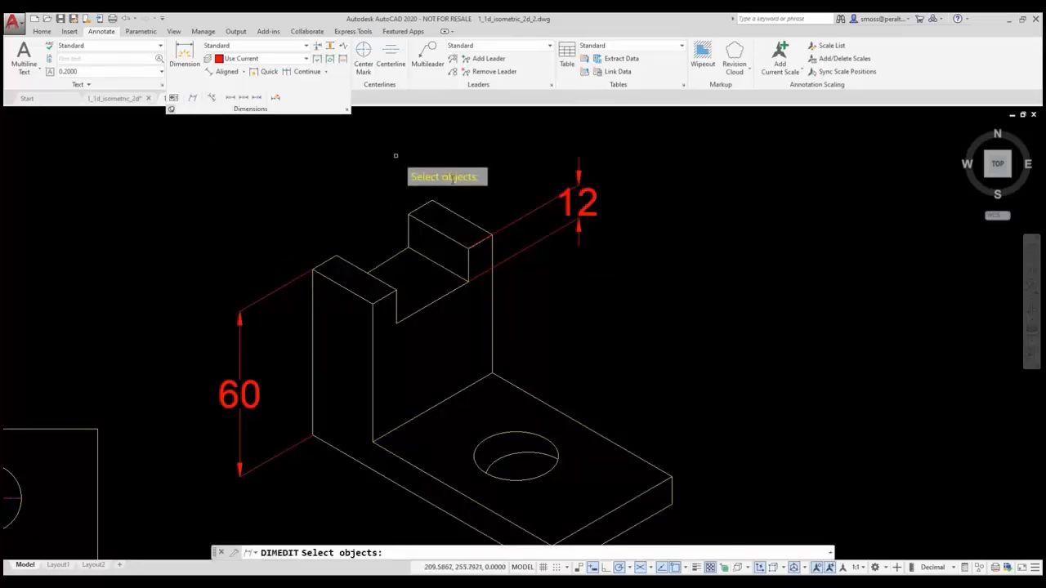
click(520, 217)
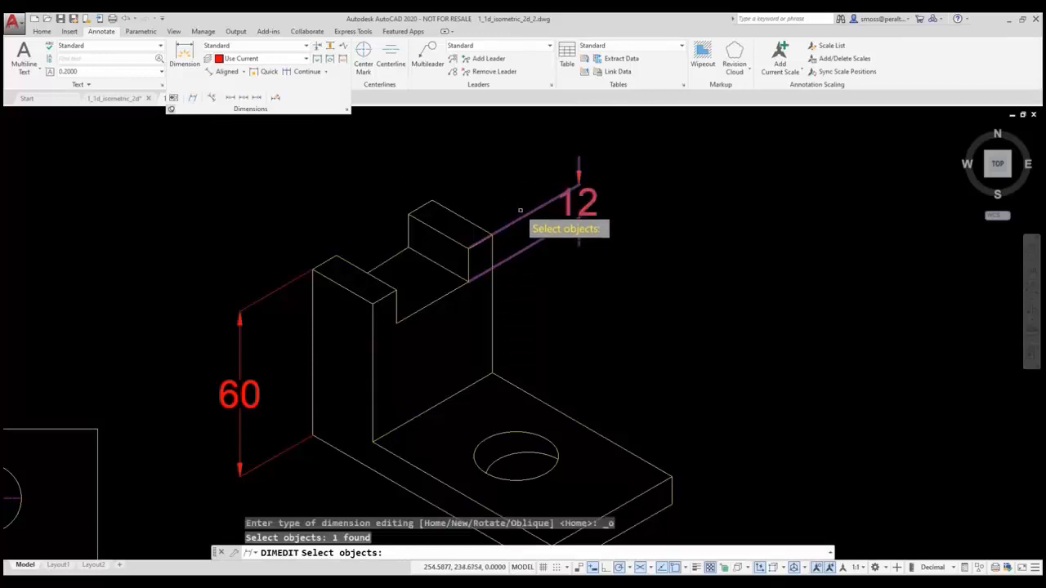
key(Return)
text(-30)
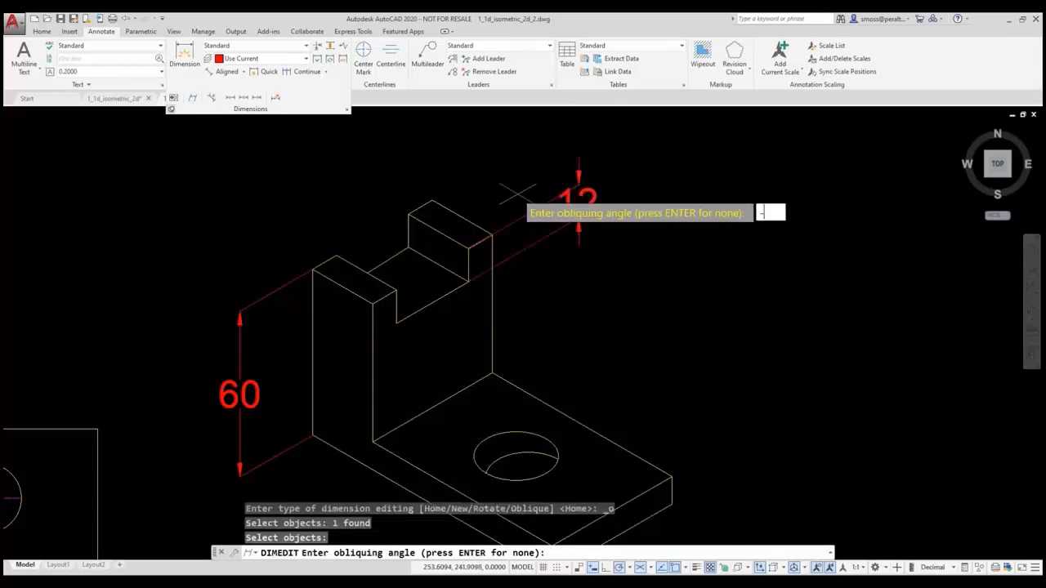